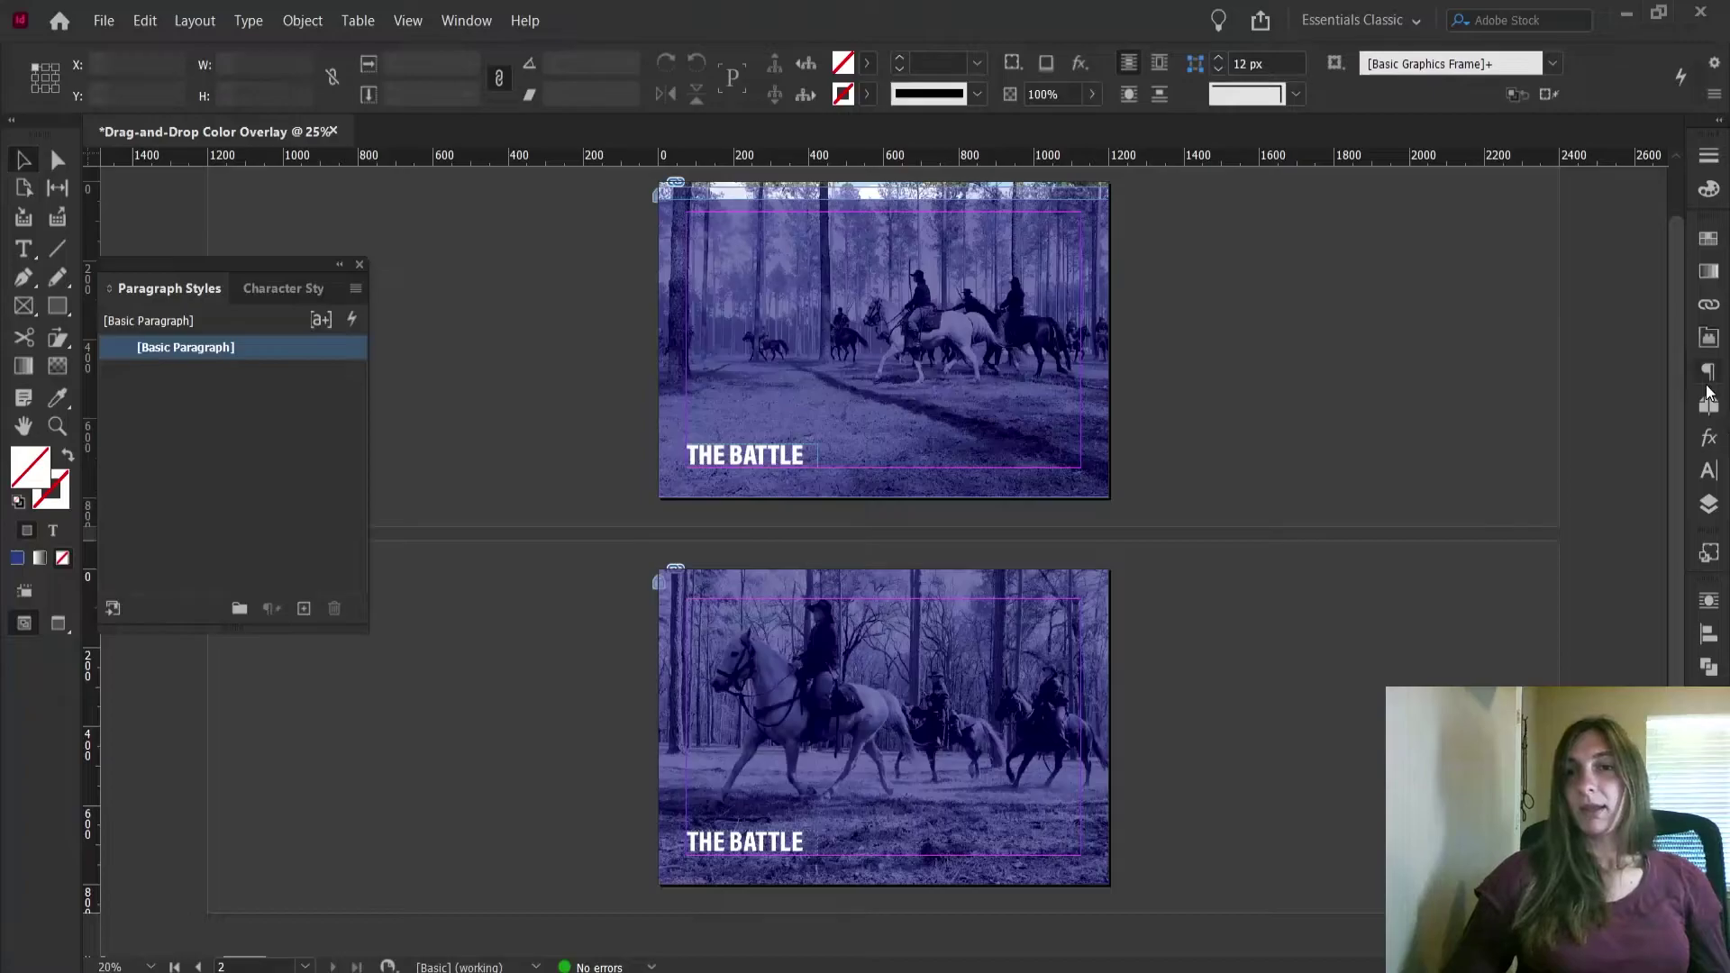
Add blank pages based on A-Parent through page 10 and review the pages in the document
left_click(1708, 408)
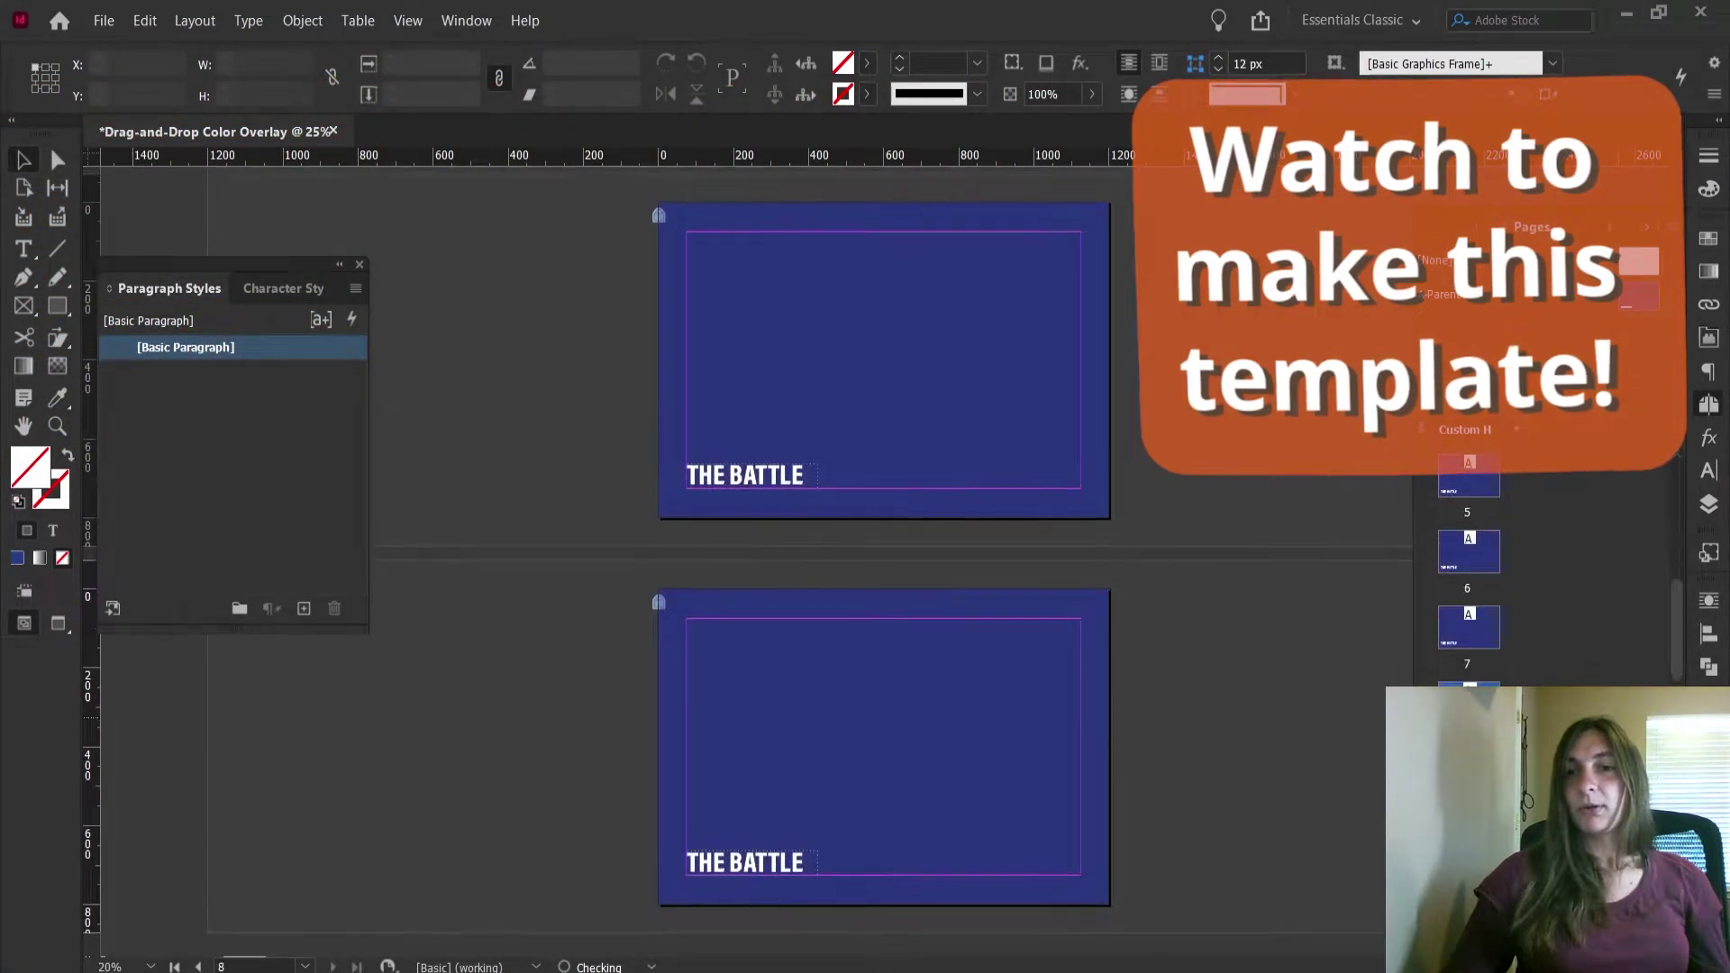
scroll(884, 541, "down", 5)
scroll(1048, 633, "up", 5)
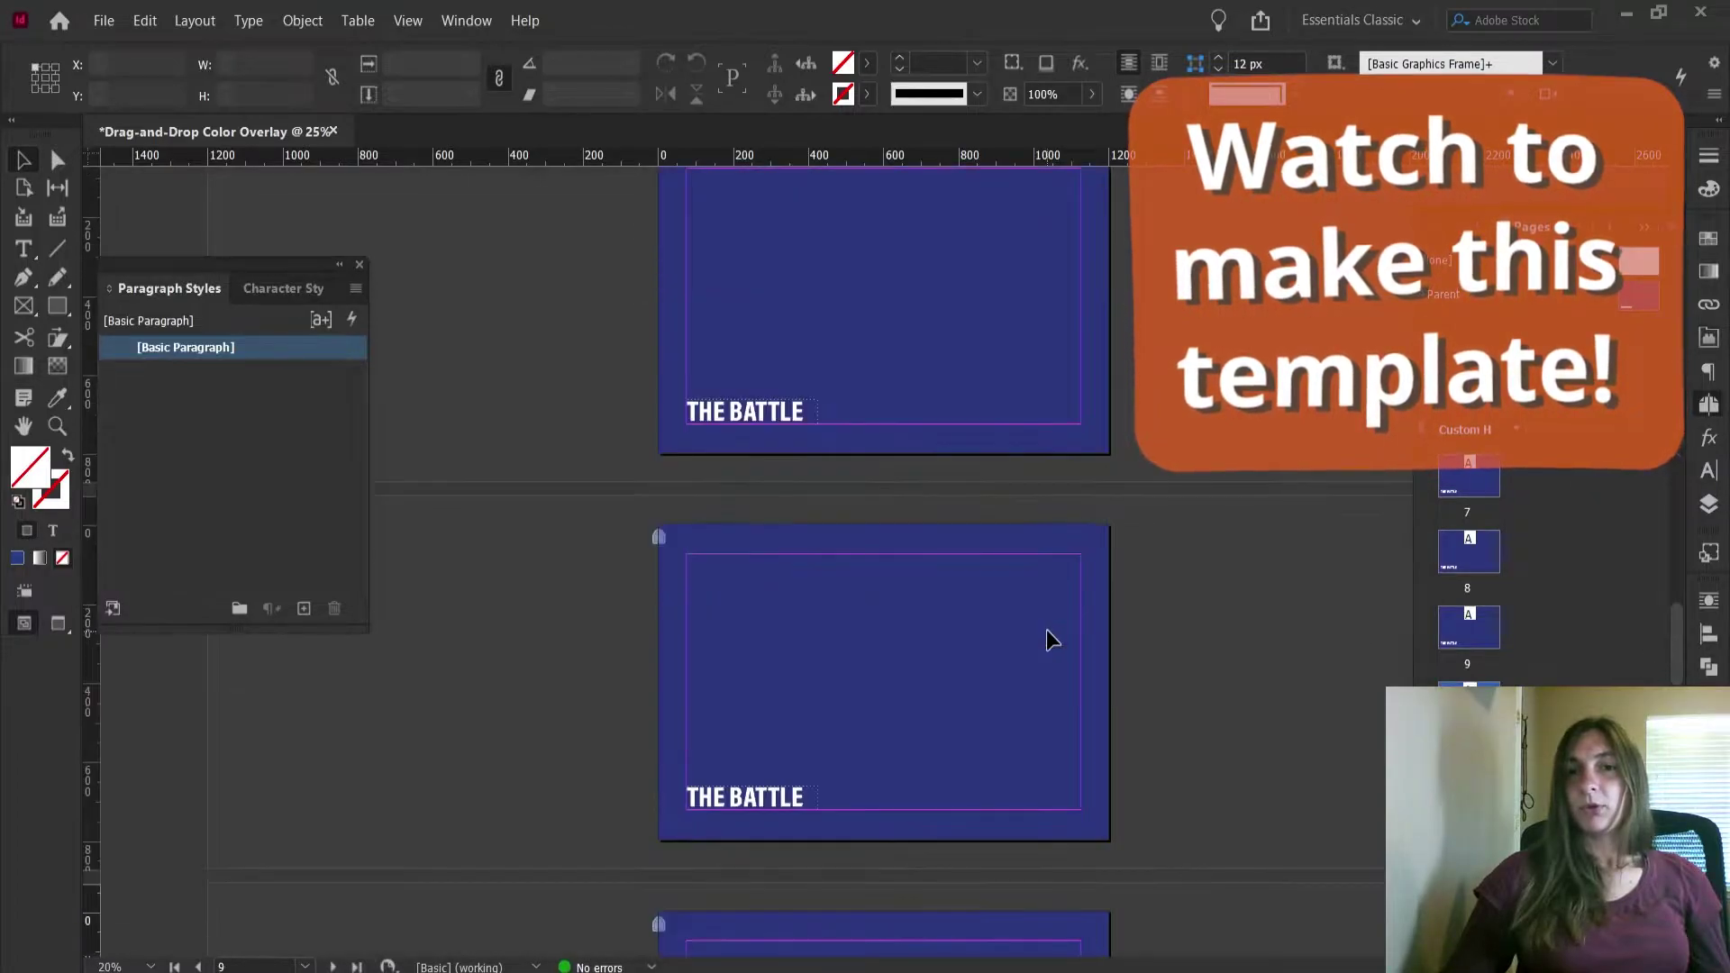
scroll(1048, 640, "up", 7)
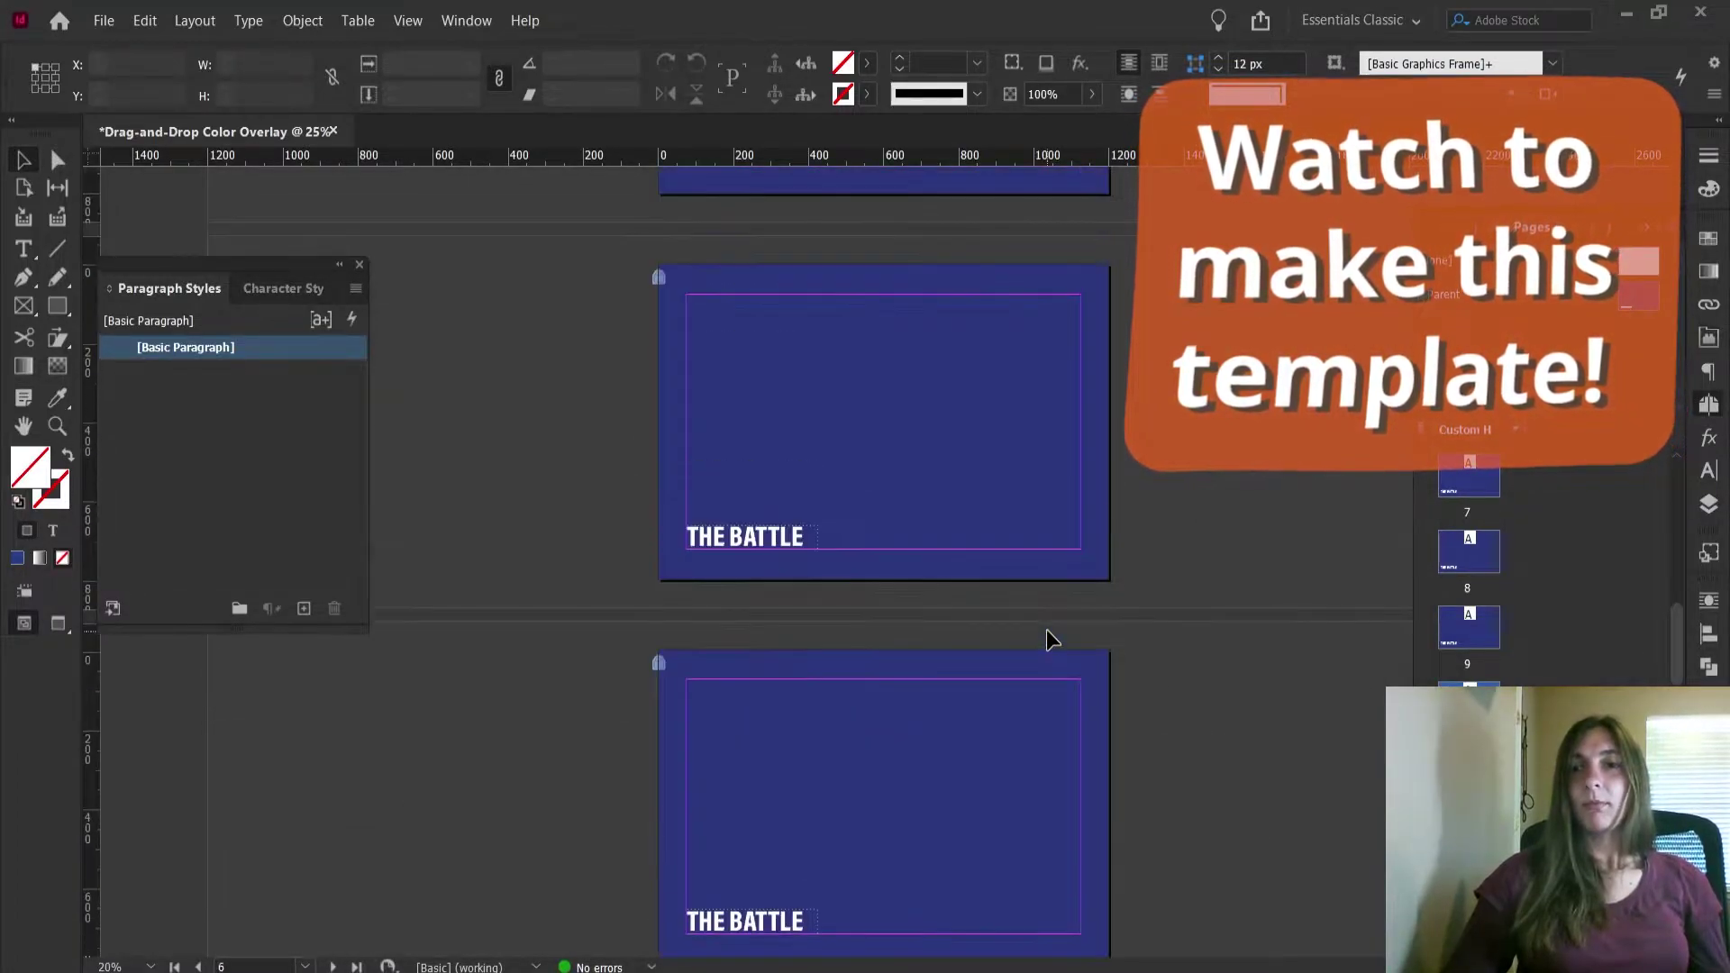
scroll(1047, 638, "up", 7)
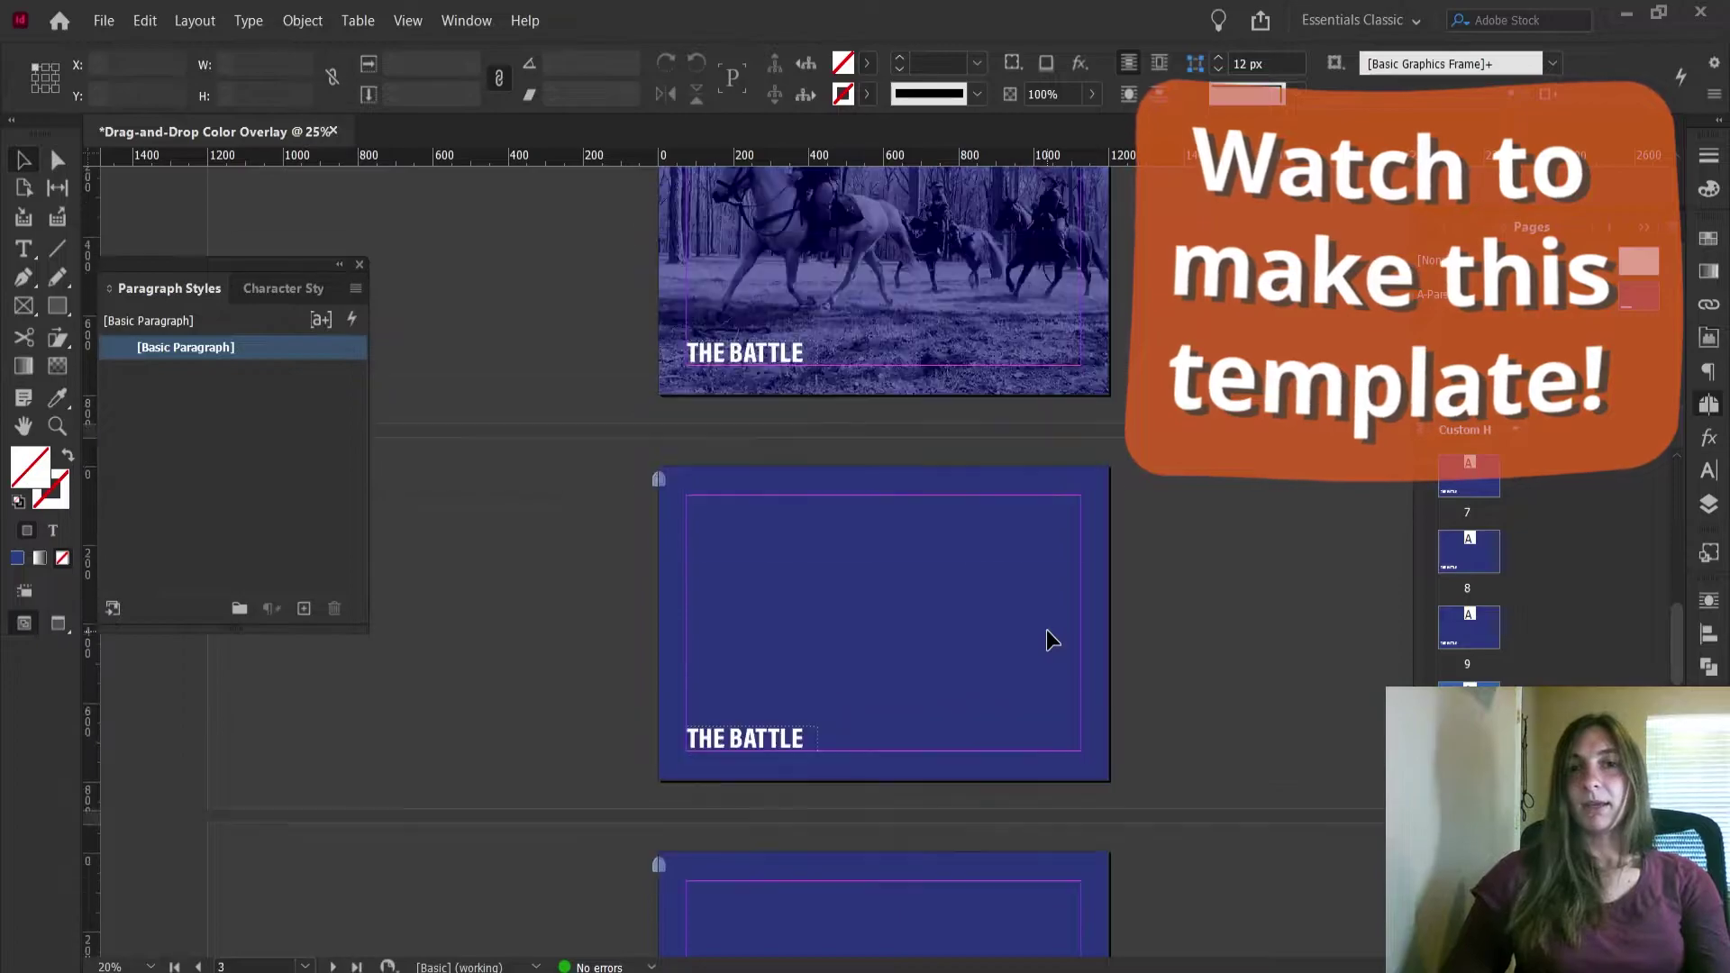
Load the nine photos 20200229_141829.jpg through 20200229_142223.jpg from the 2020 Broxton Bridge folder for placing
left_click(106, 16)
left_click(137, 312)
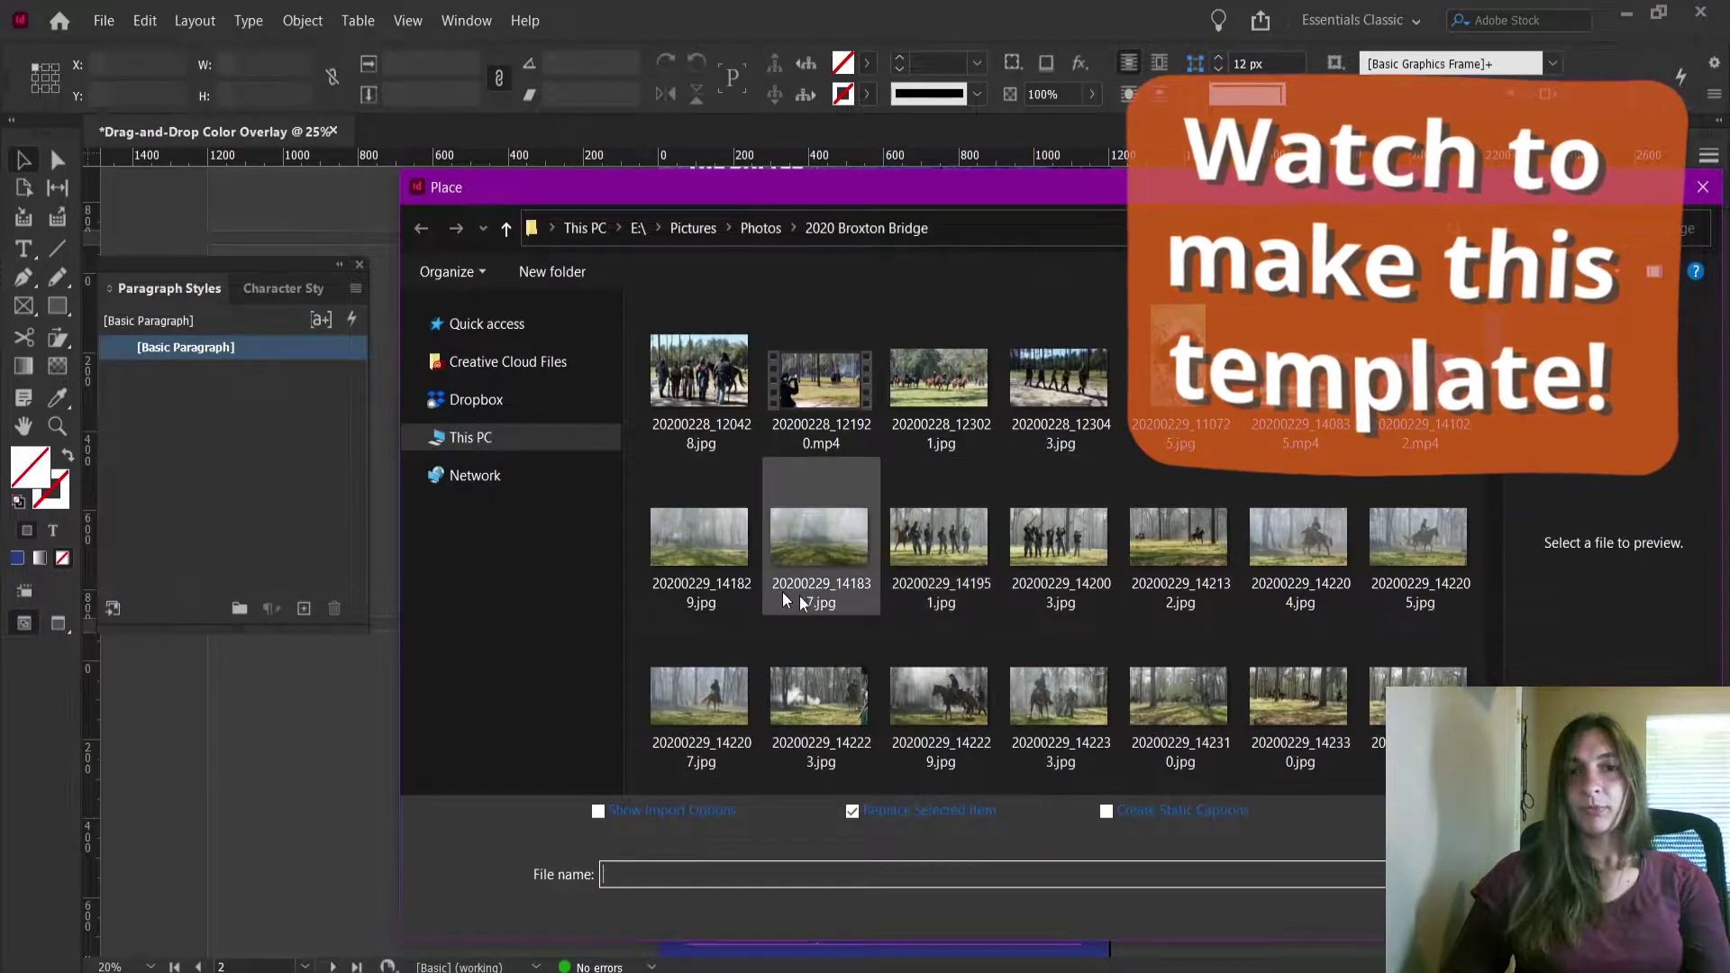
left_click(721, 559)
left_click(862, 705, "ctrl")
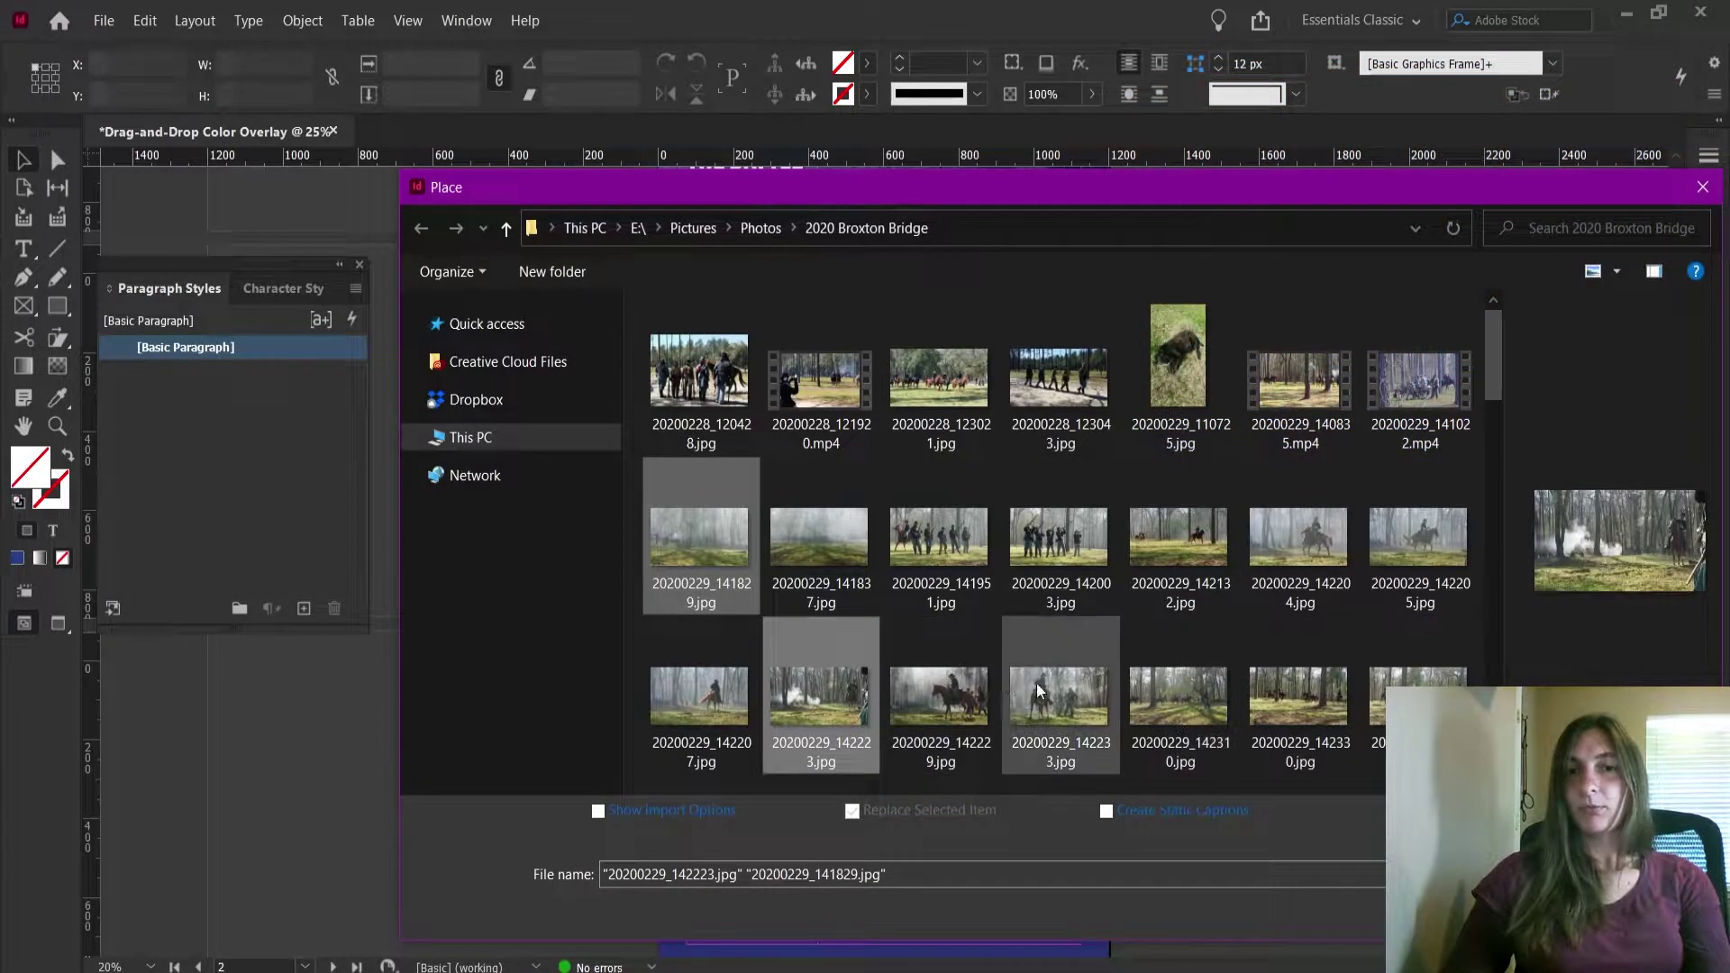
left_click(748, 561)
left_click(799, 680, "shift")
key("Return")
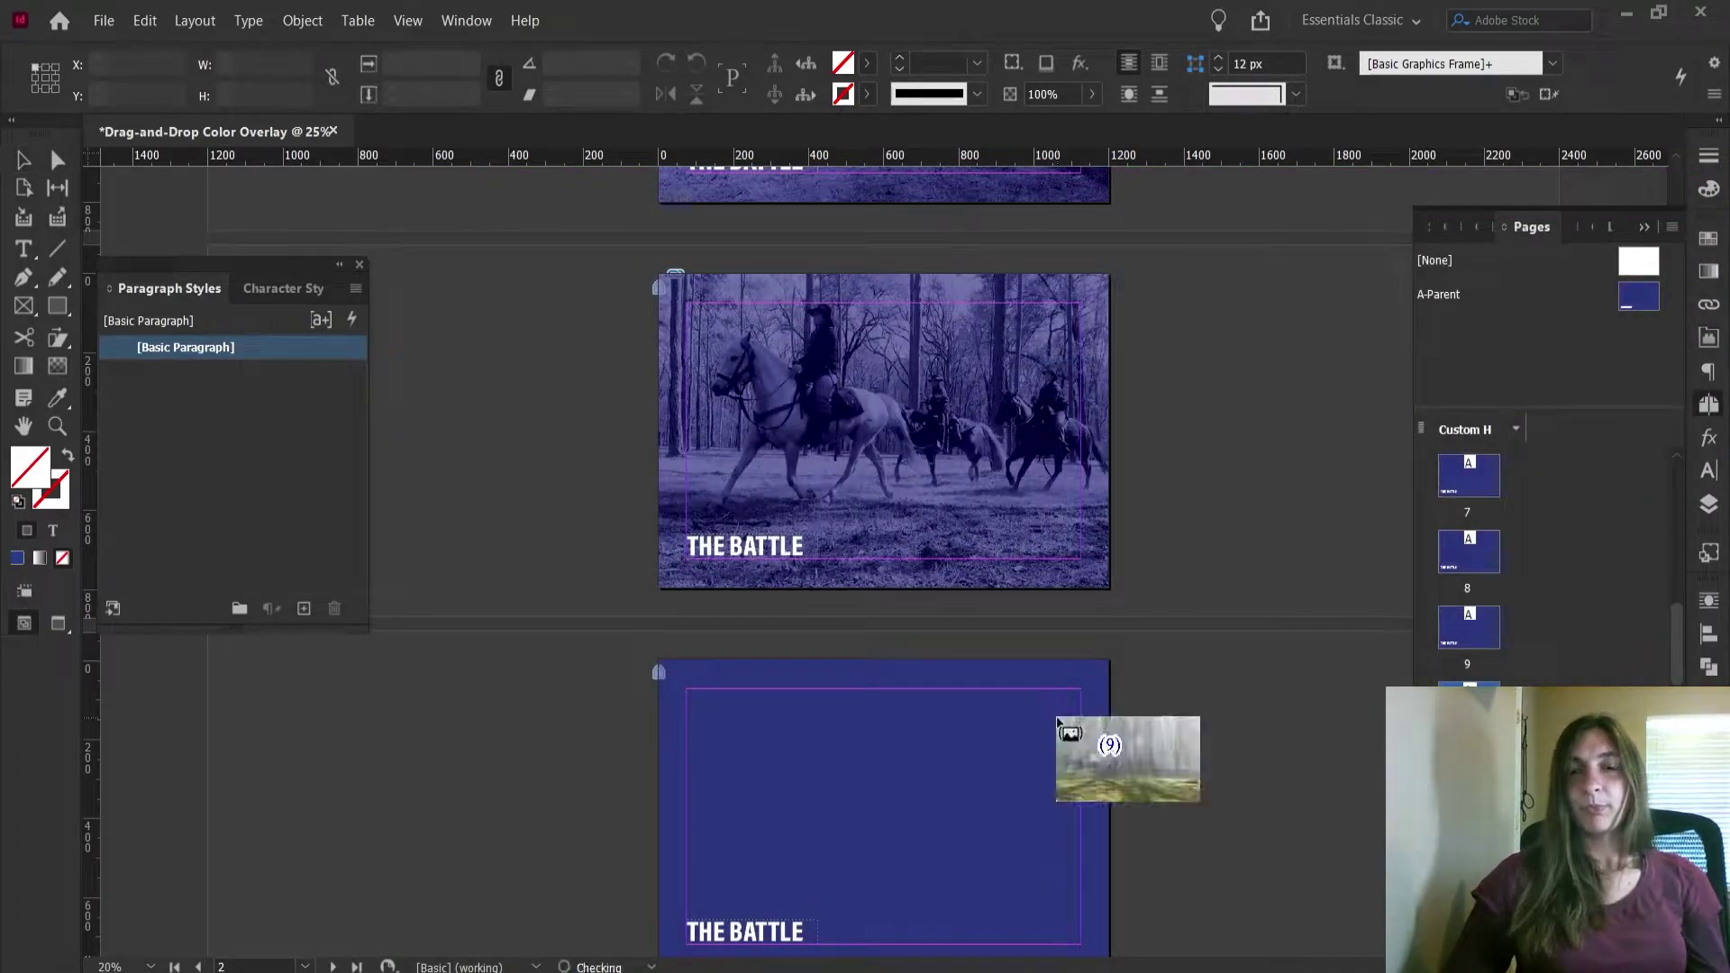
Place the loaded photos one per page on the blank blue pages 3 through 10
scroll(985, 734, "down", 3)
left_click(858, 512)
scroll(997, 579, "down", 7)
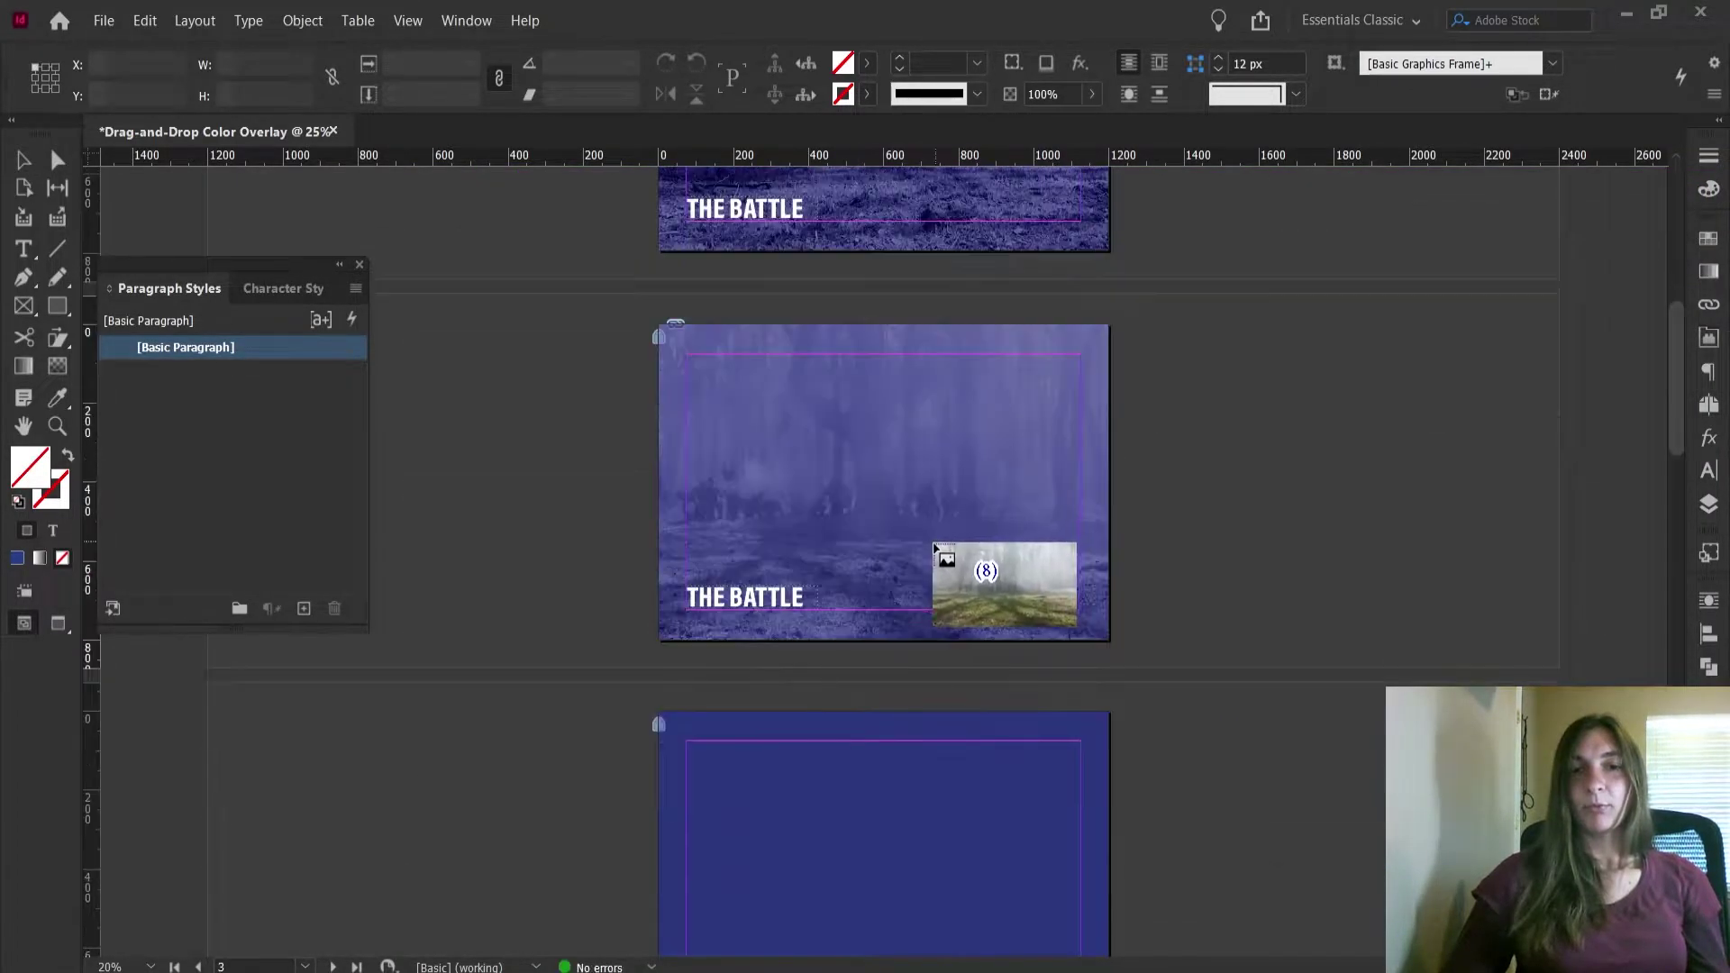
left_click(839, 527)
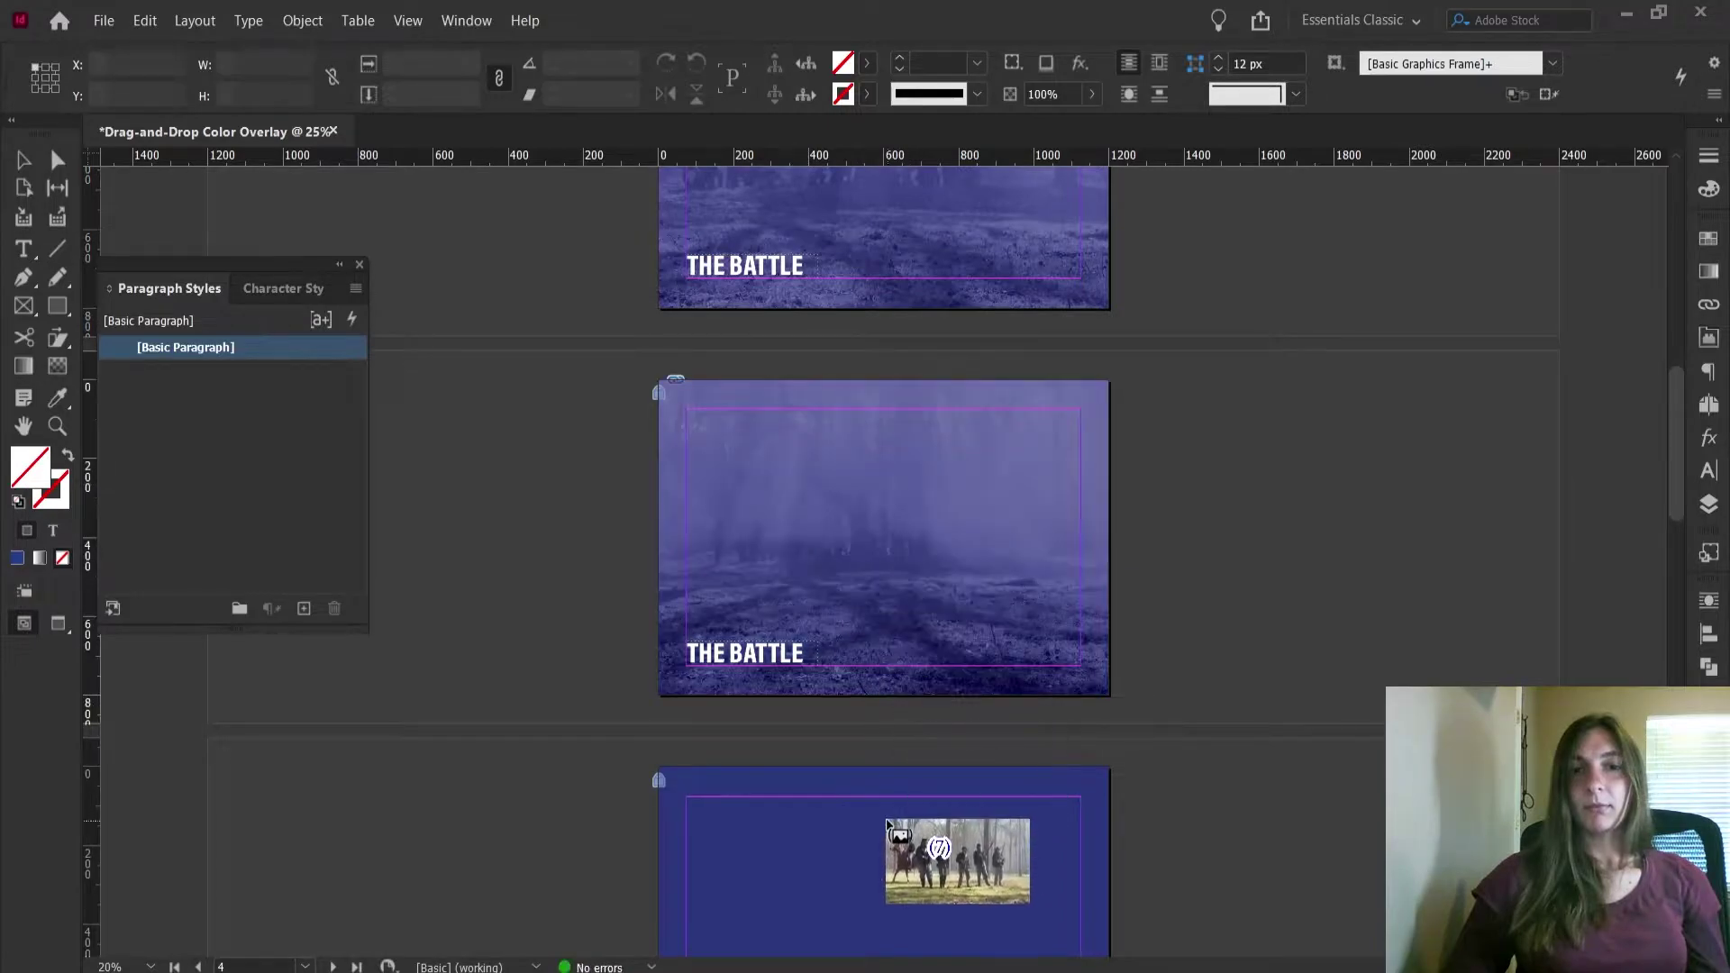
left_click(916, 815)
scroll(1037, 793, "down", 6)
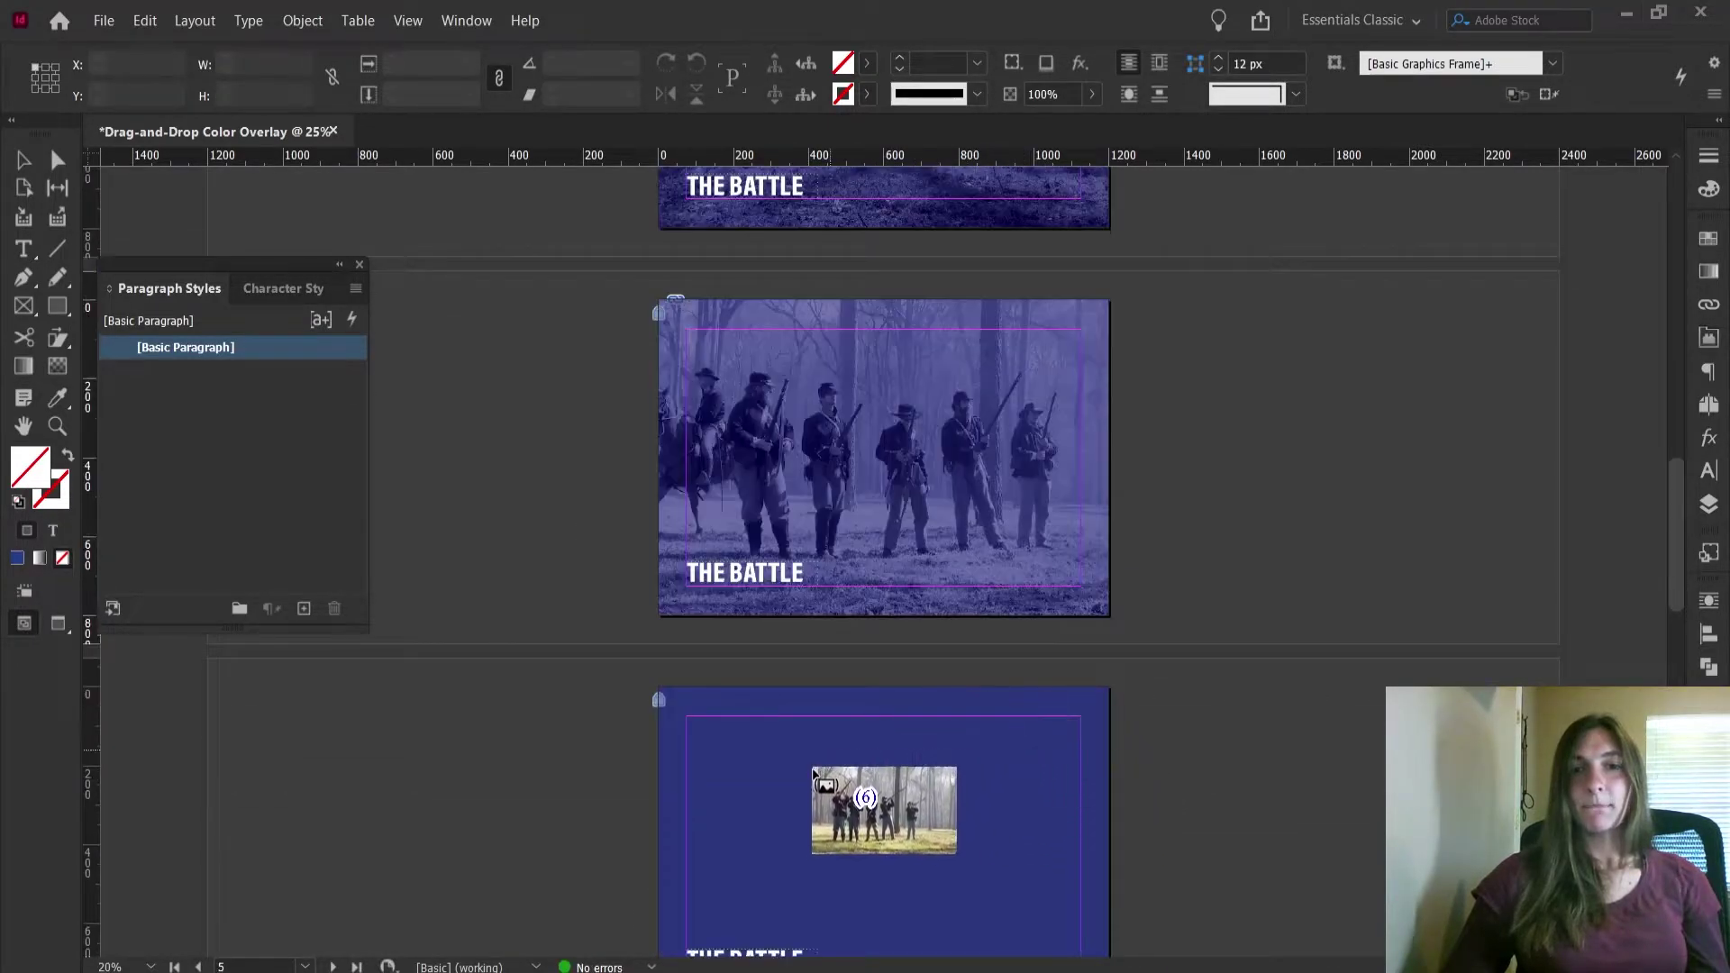
left_click(812, 768)
scroll(883, 793, "down", 6)
left_click(879, 634)
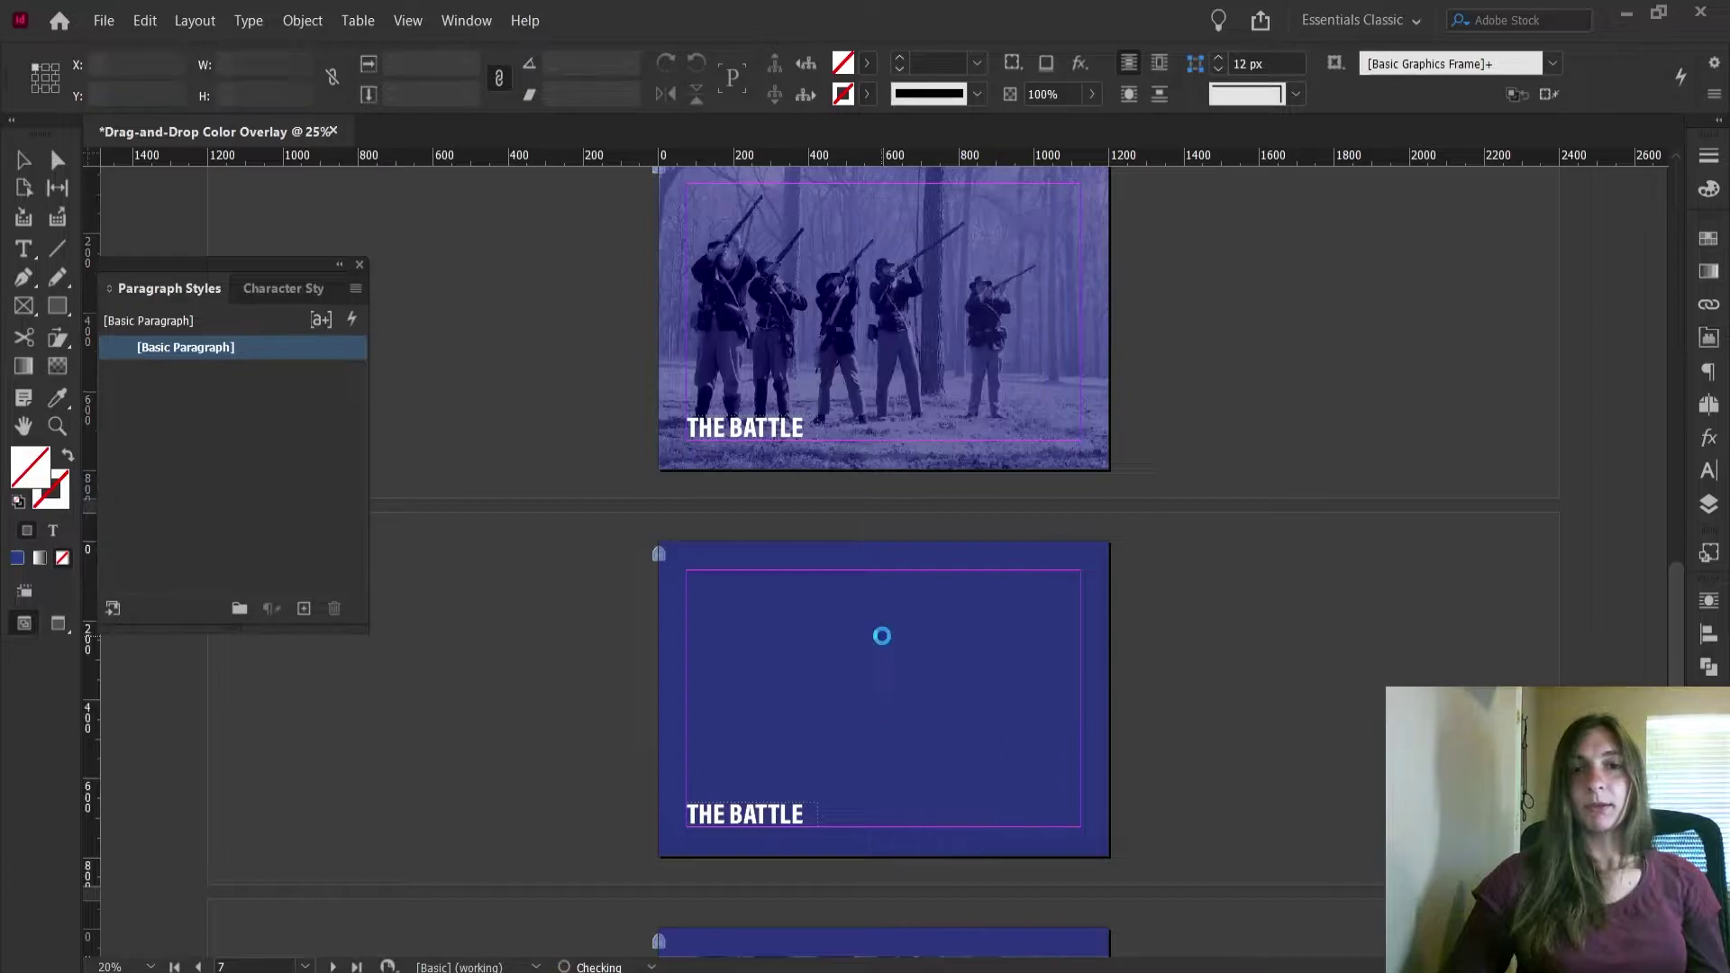
scroll(896, 667, "down", 6)
left_click(874, 431)
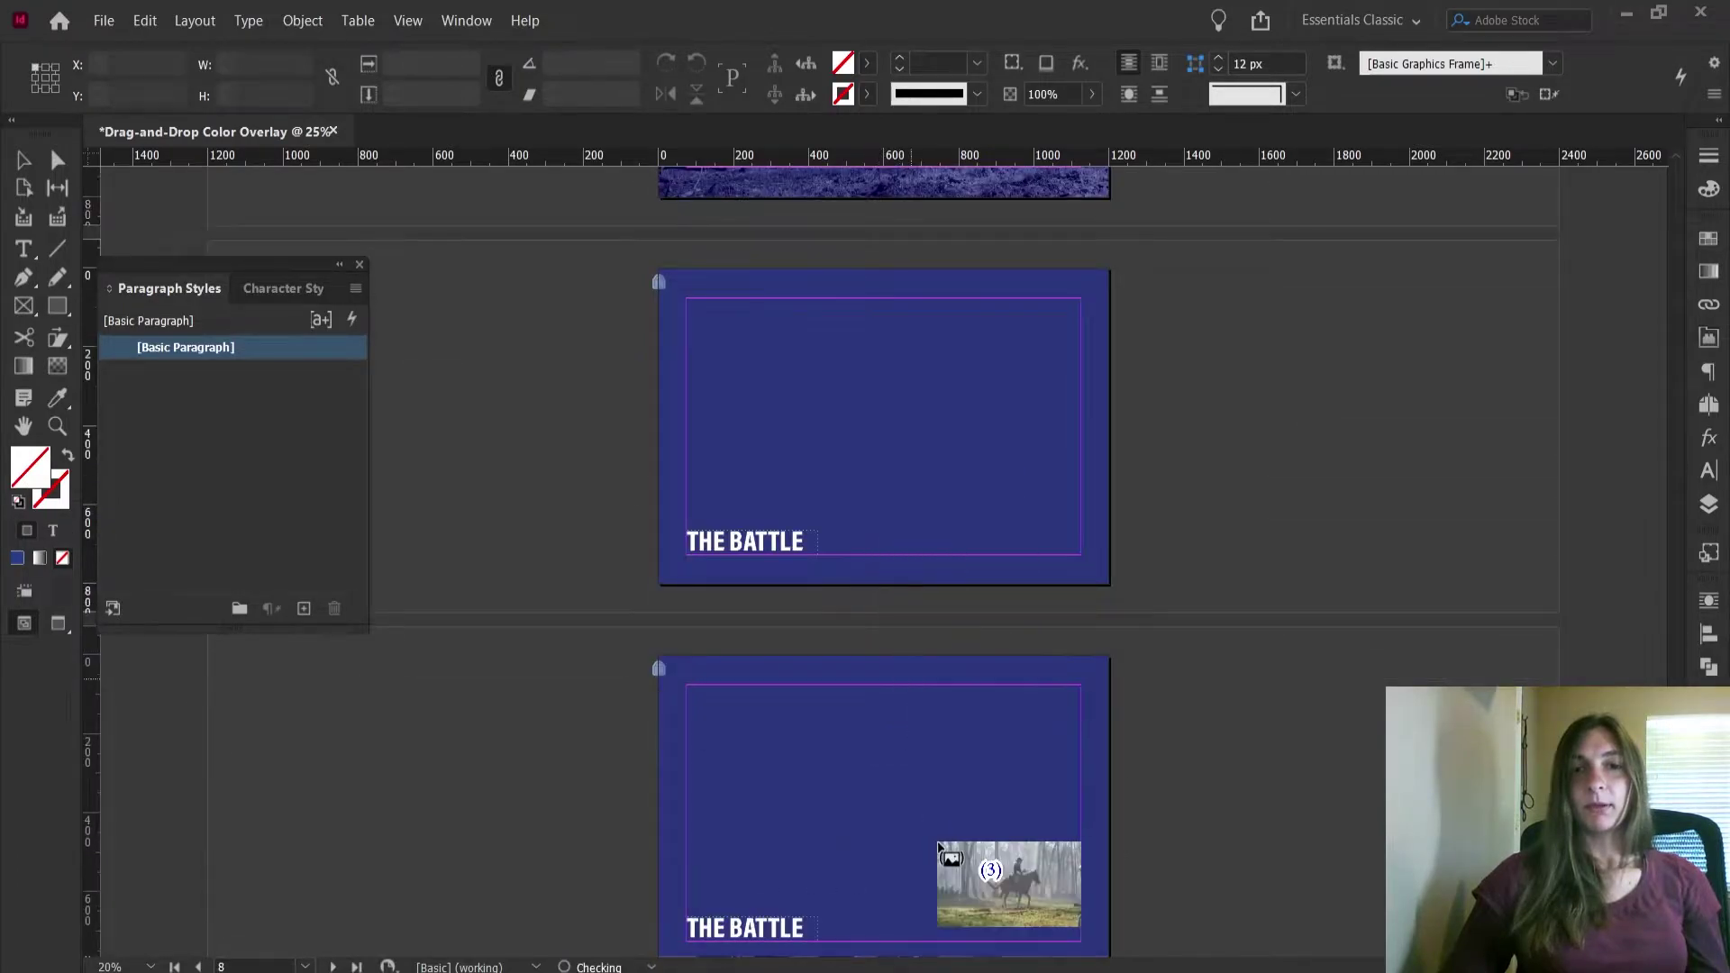
left_click(907, 787)
scroll(991, 793, "down", 6)
scroll(1014, 795, "down", 1)
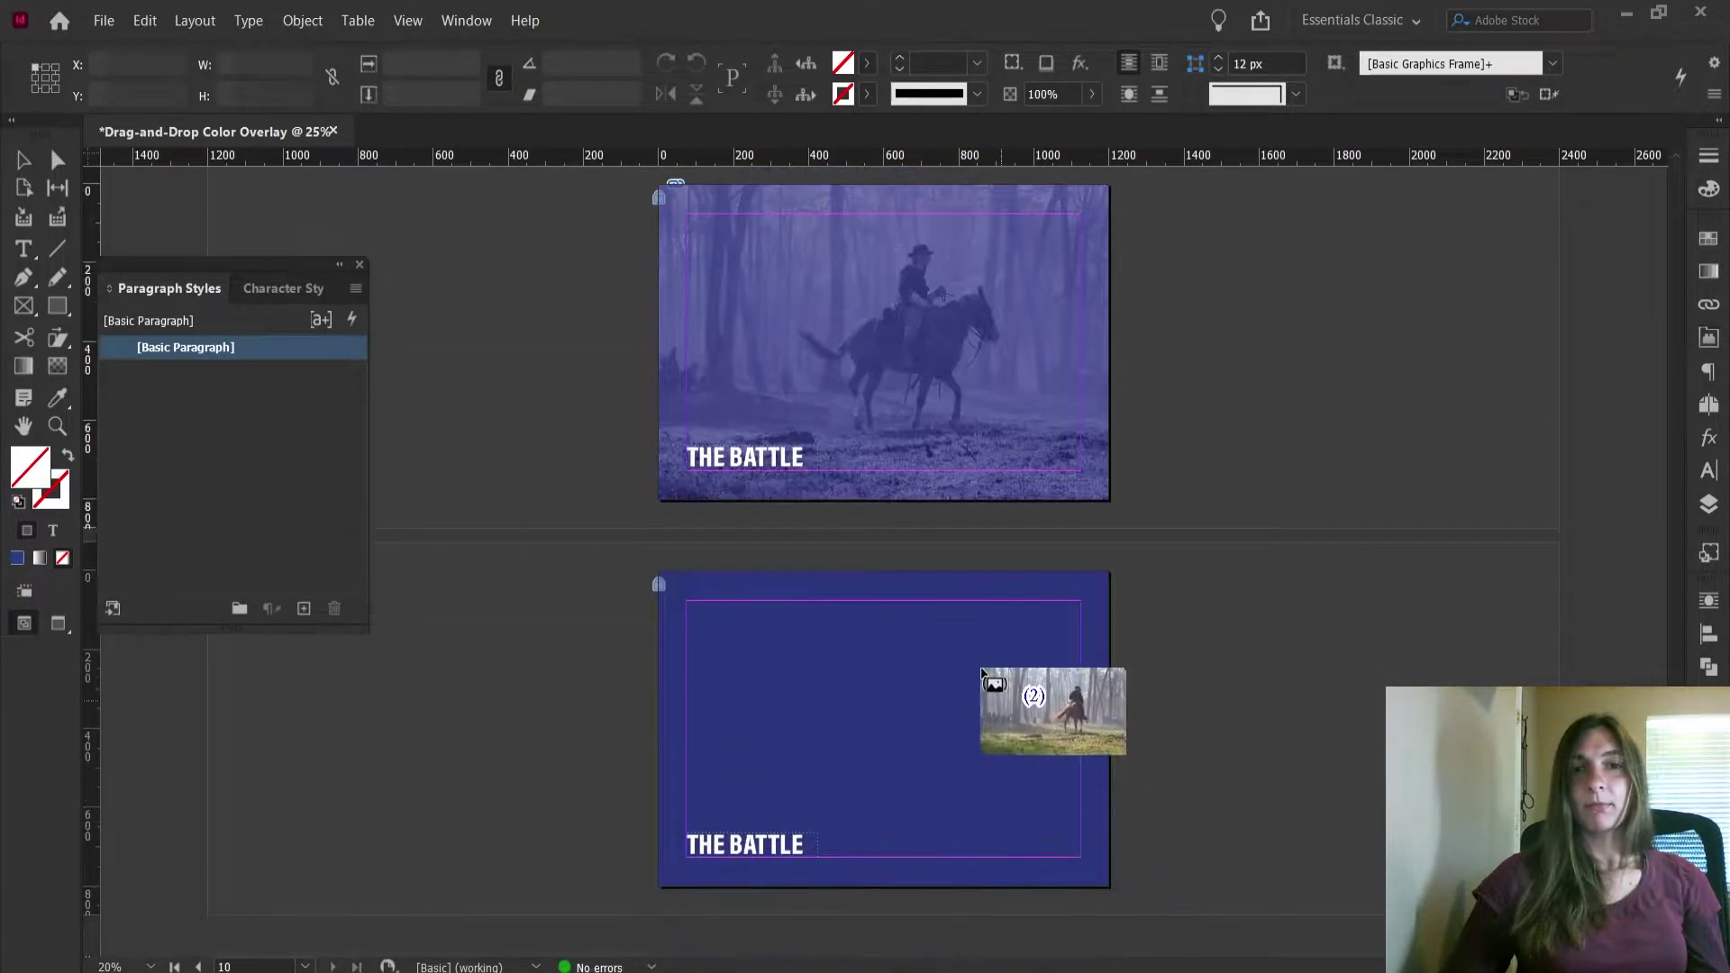
left_click(854, 651)
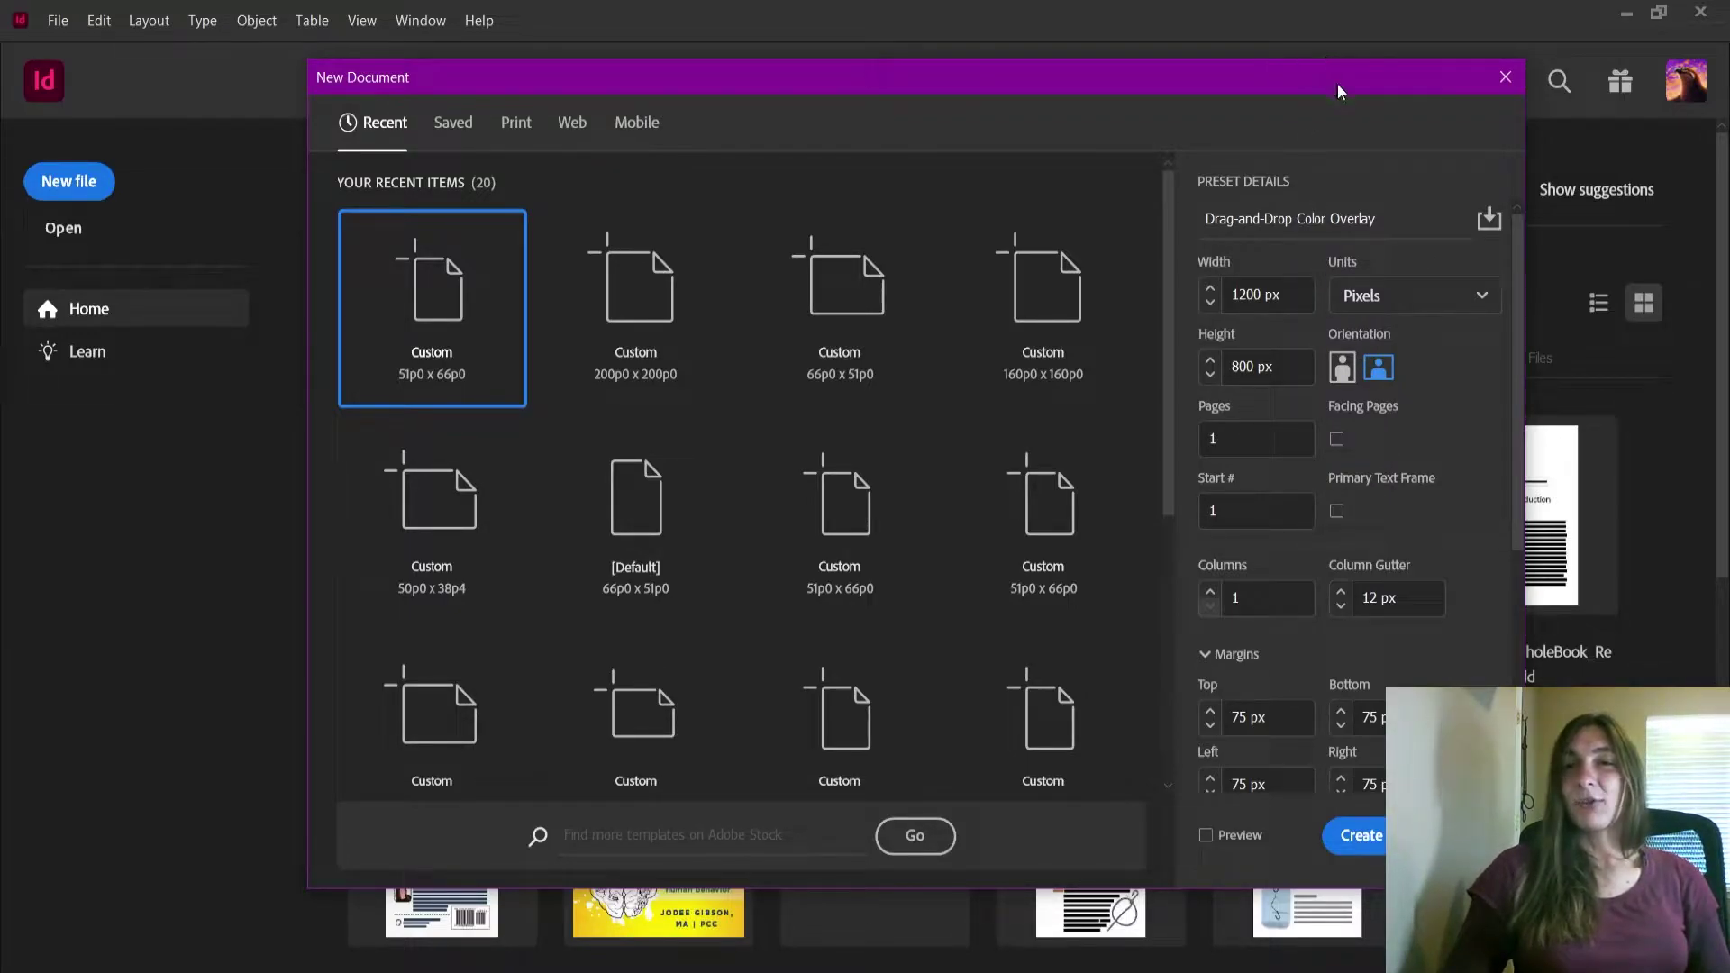
Create the 1200 × 800 px Drag-and-Drop Color Overlay document and reposition the floating Paragraph Styles panel
left_click_drag(1337, 83, 820, 52)
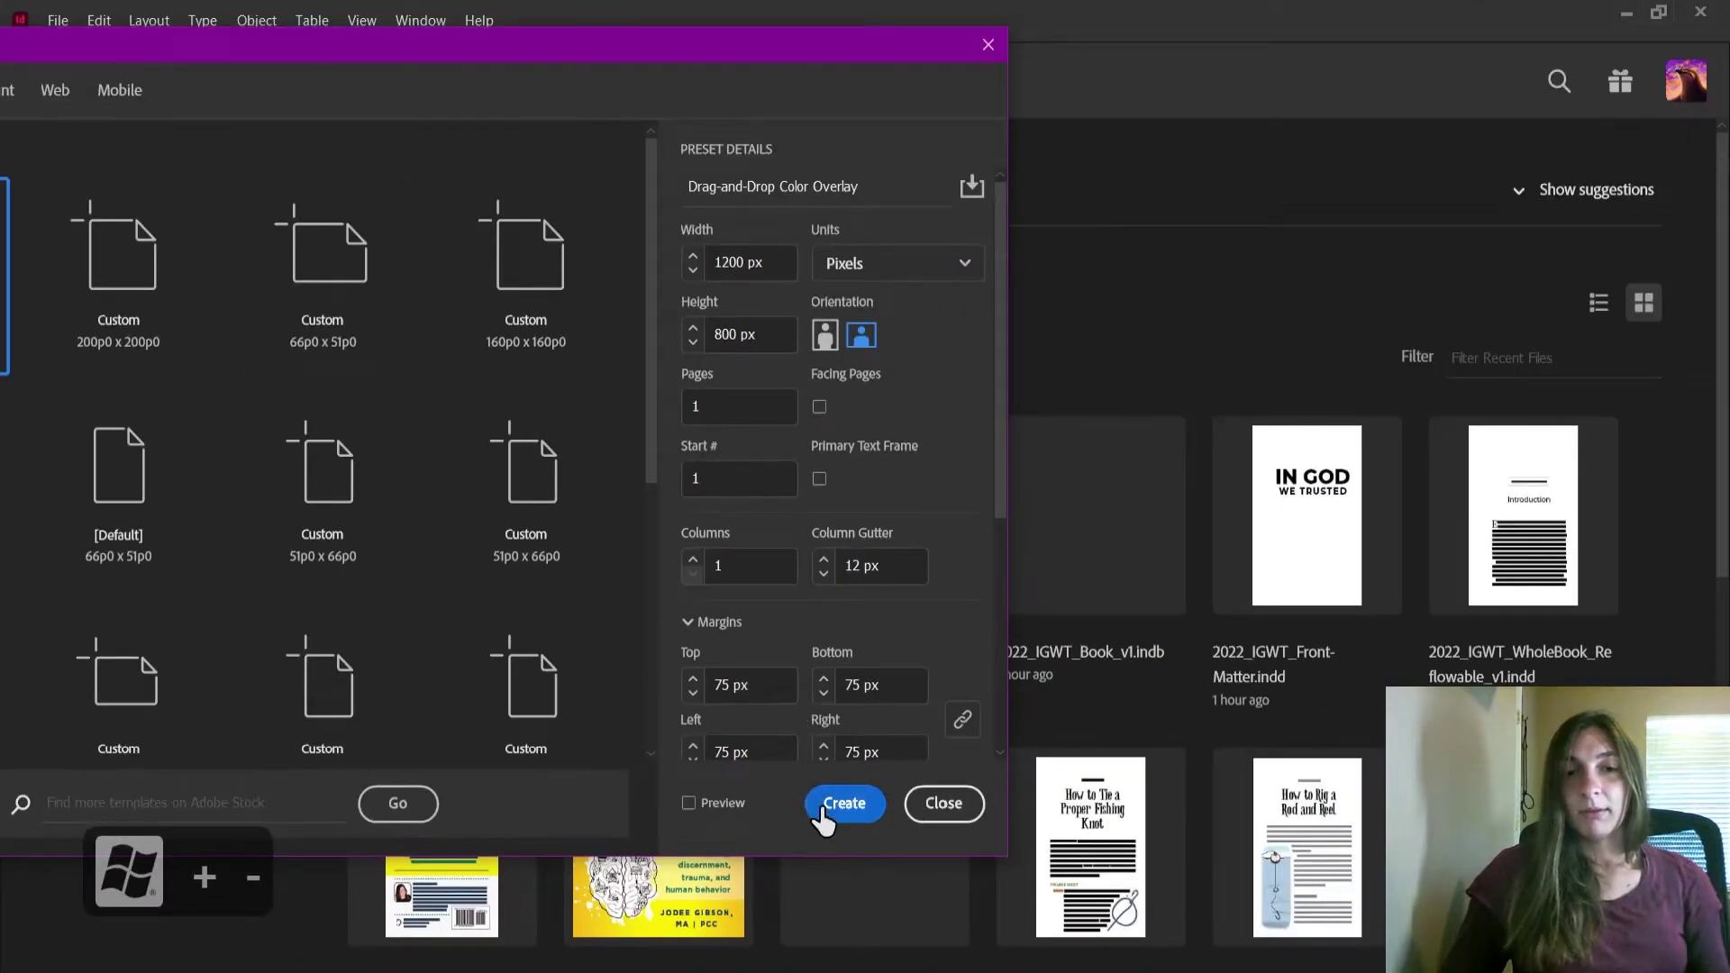
left_click(823, 811)
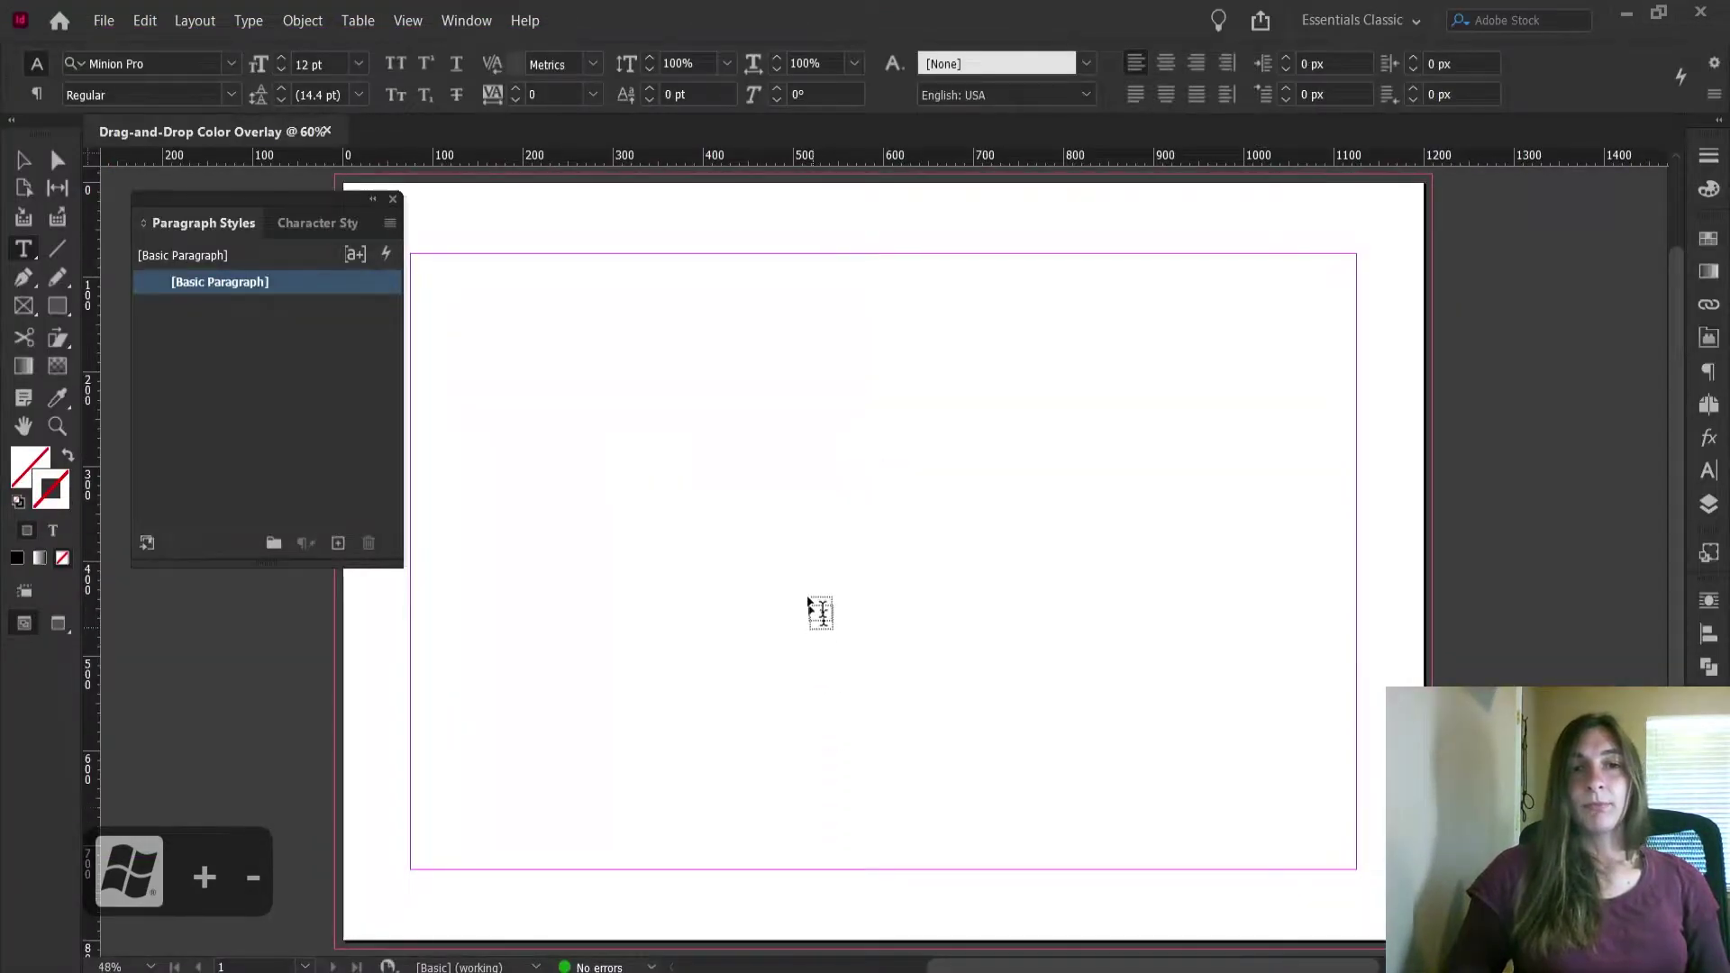
left_click_drag(283, 204, 249, 269)
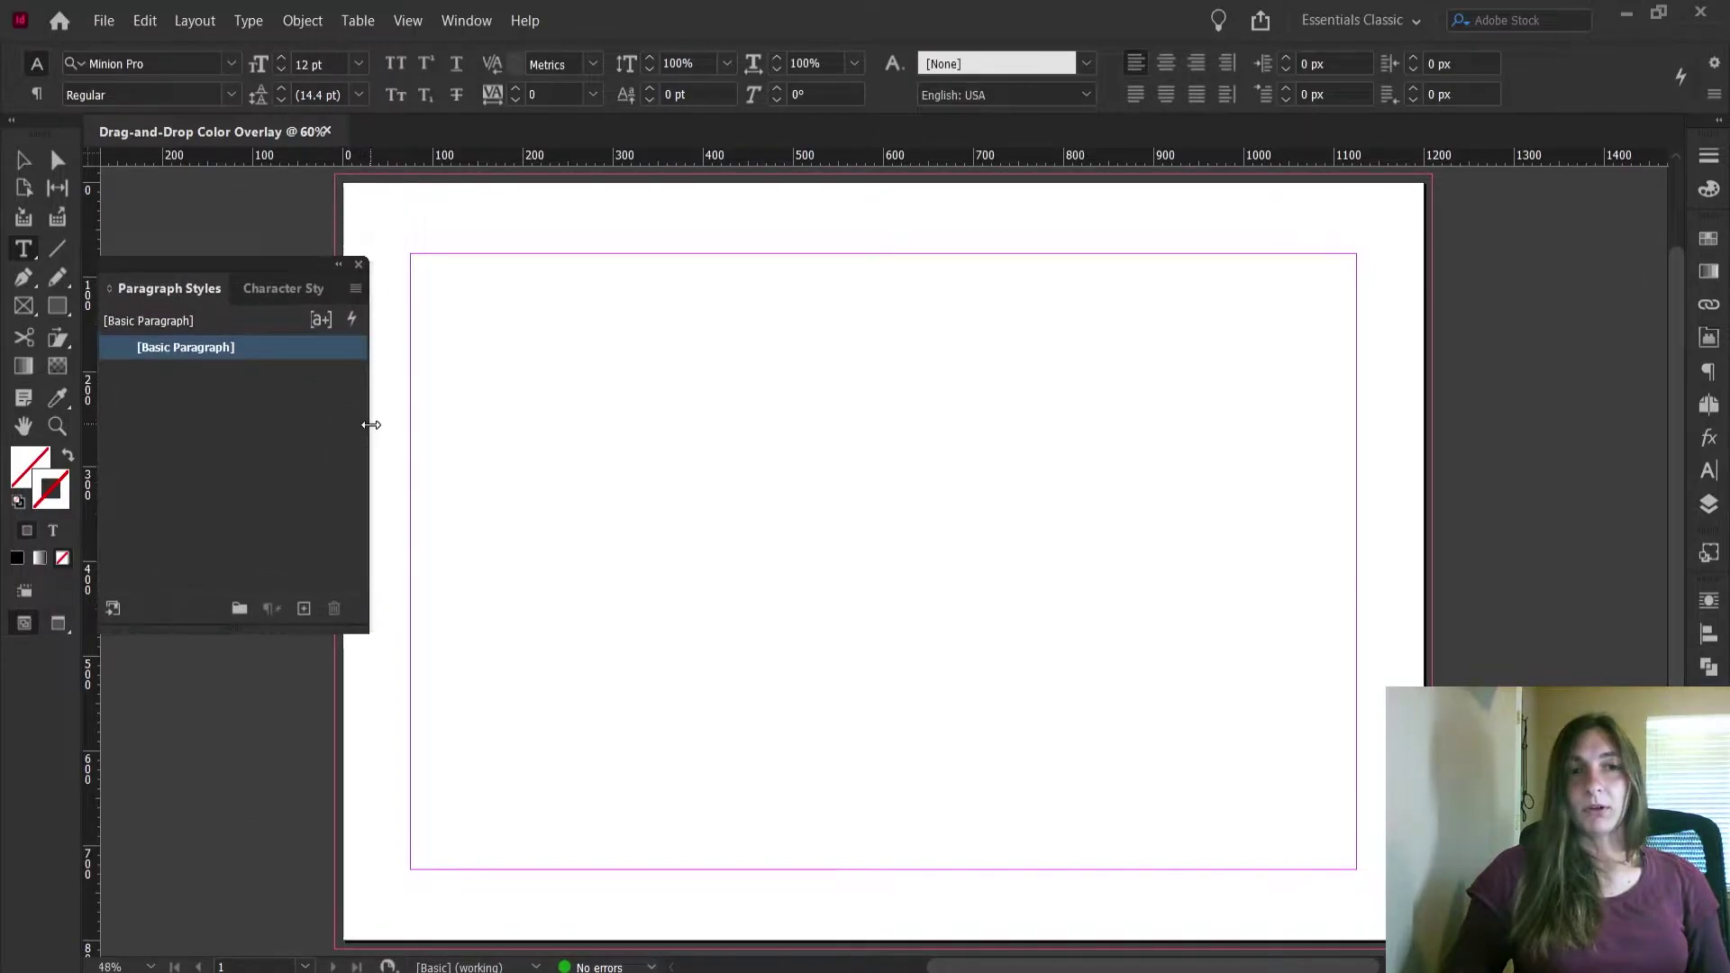
scroll(1274, 511, "down", 1)
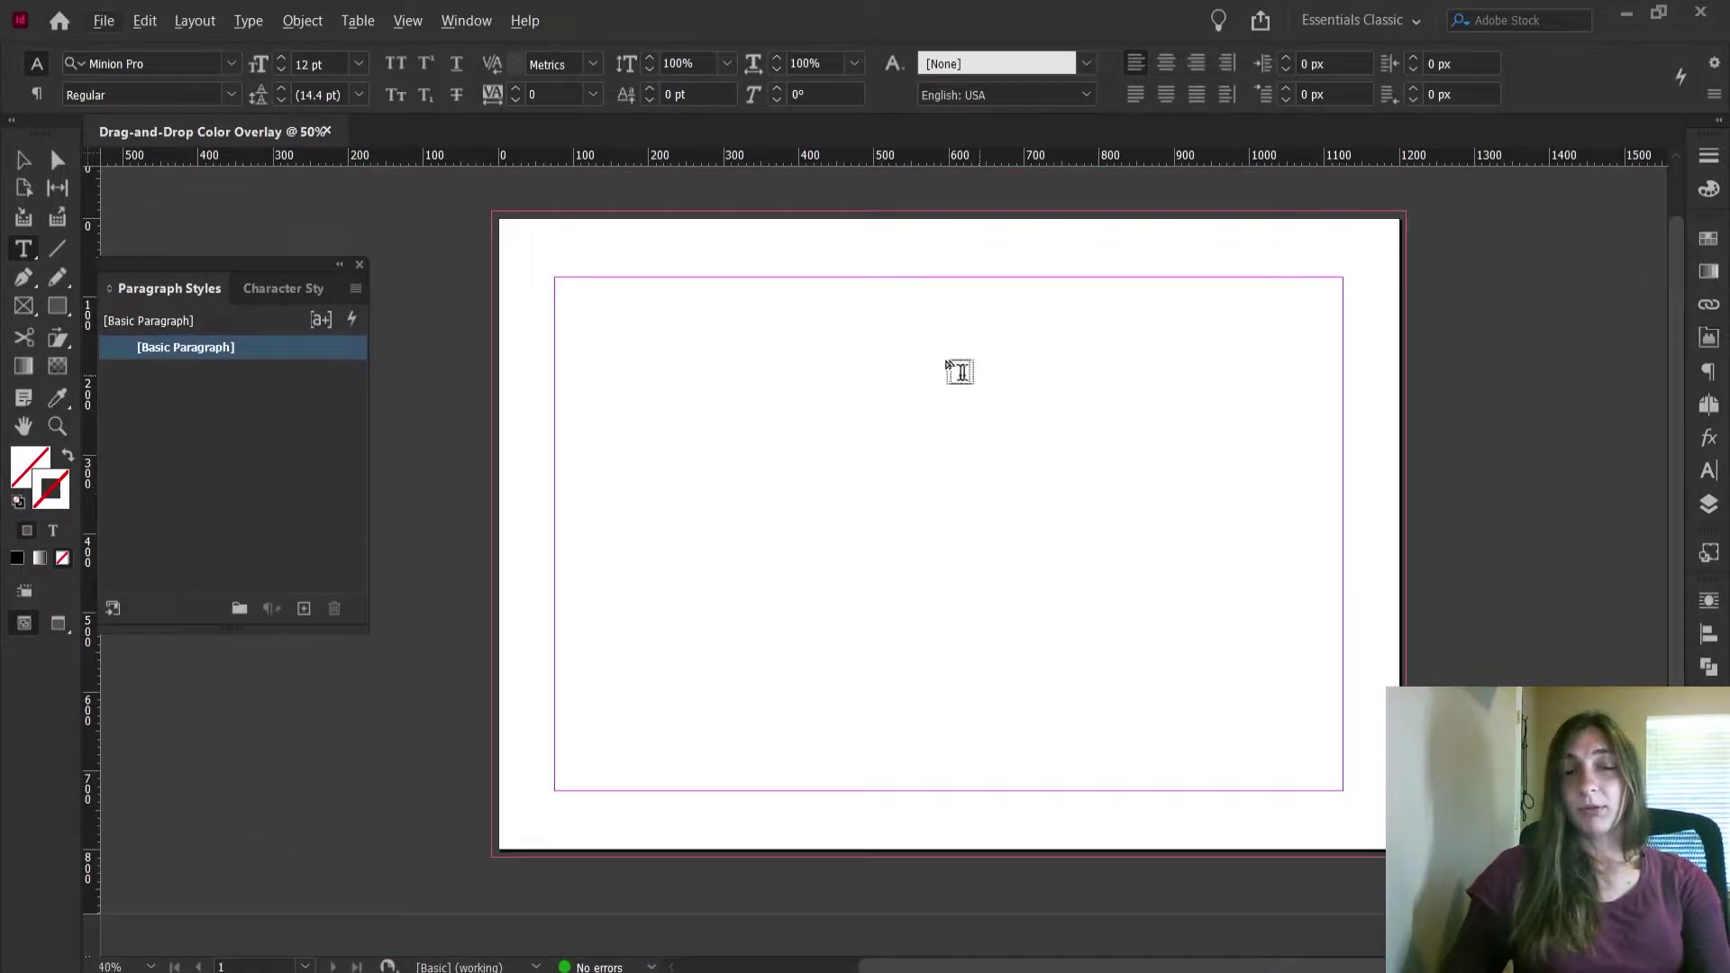
Place 20200229_143021.jpg from the 2020 Broxton Bridge folder at the page's upper-left corner, about 1420 px wide to fill its height
left_click(27, 159)
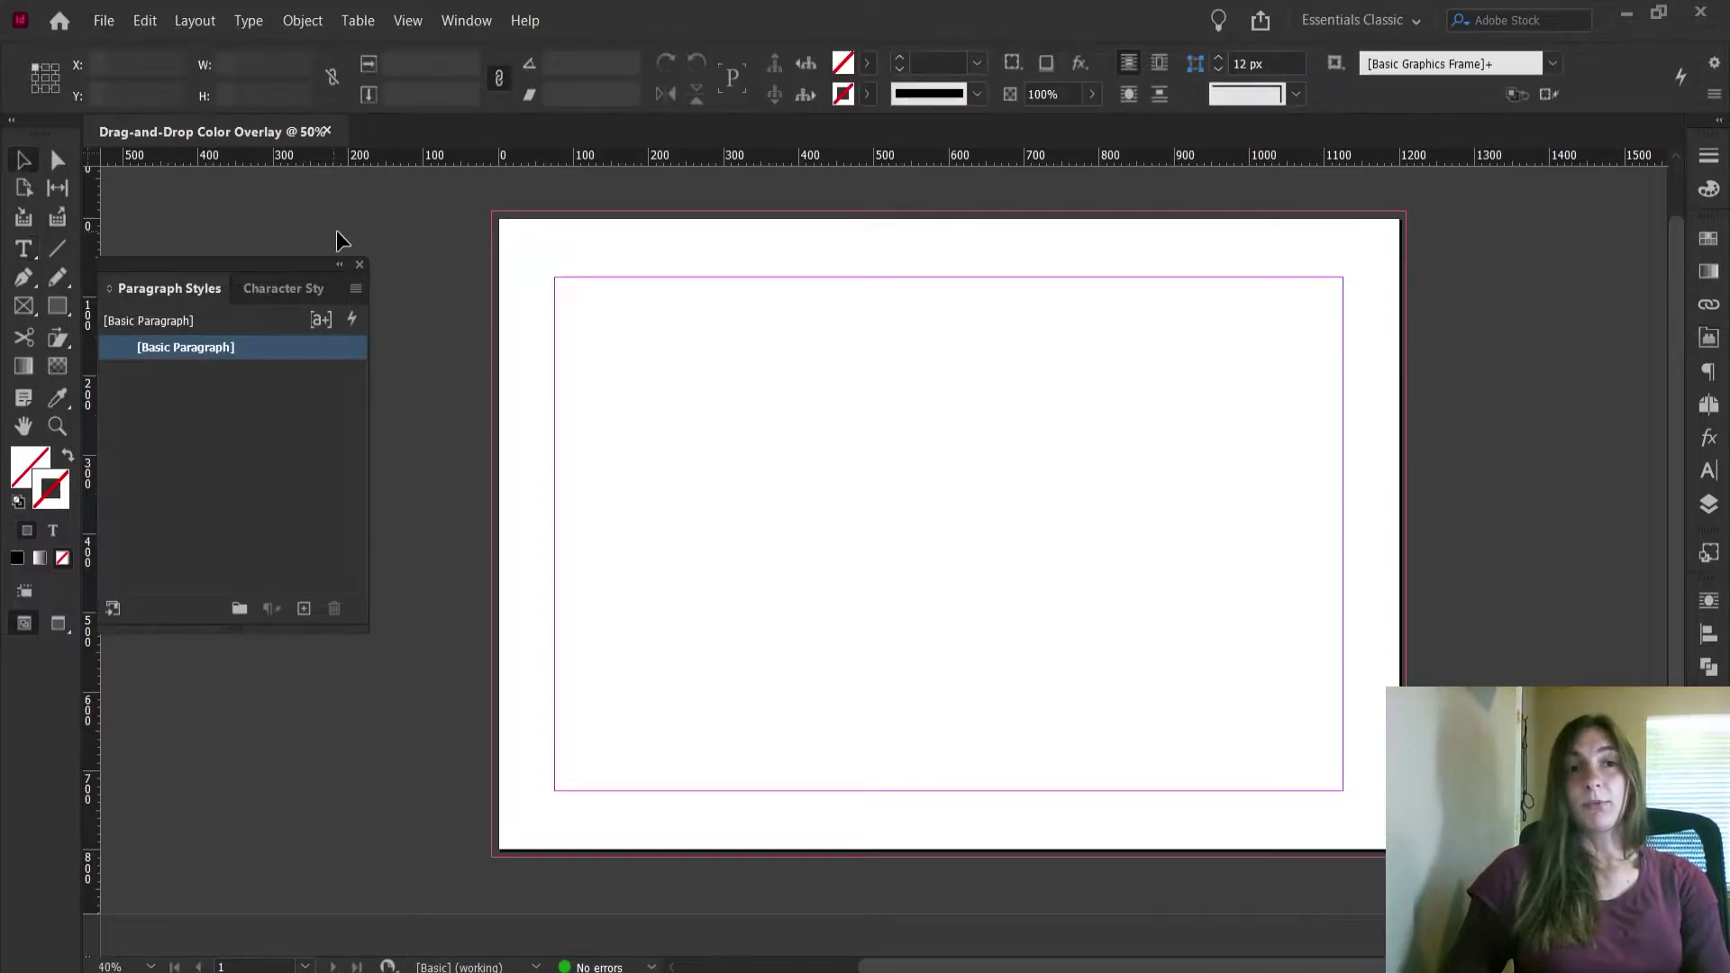
left_click(103, 20)
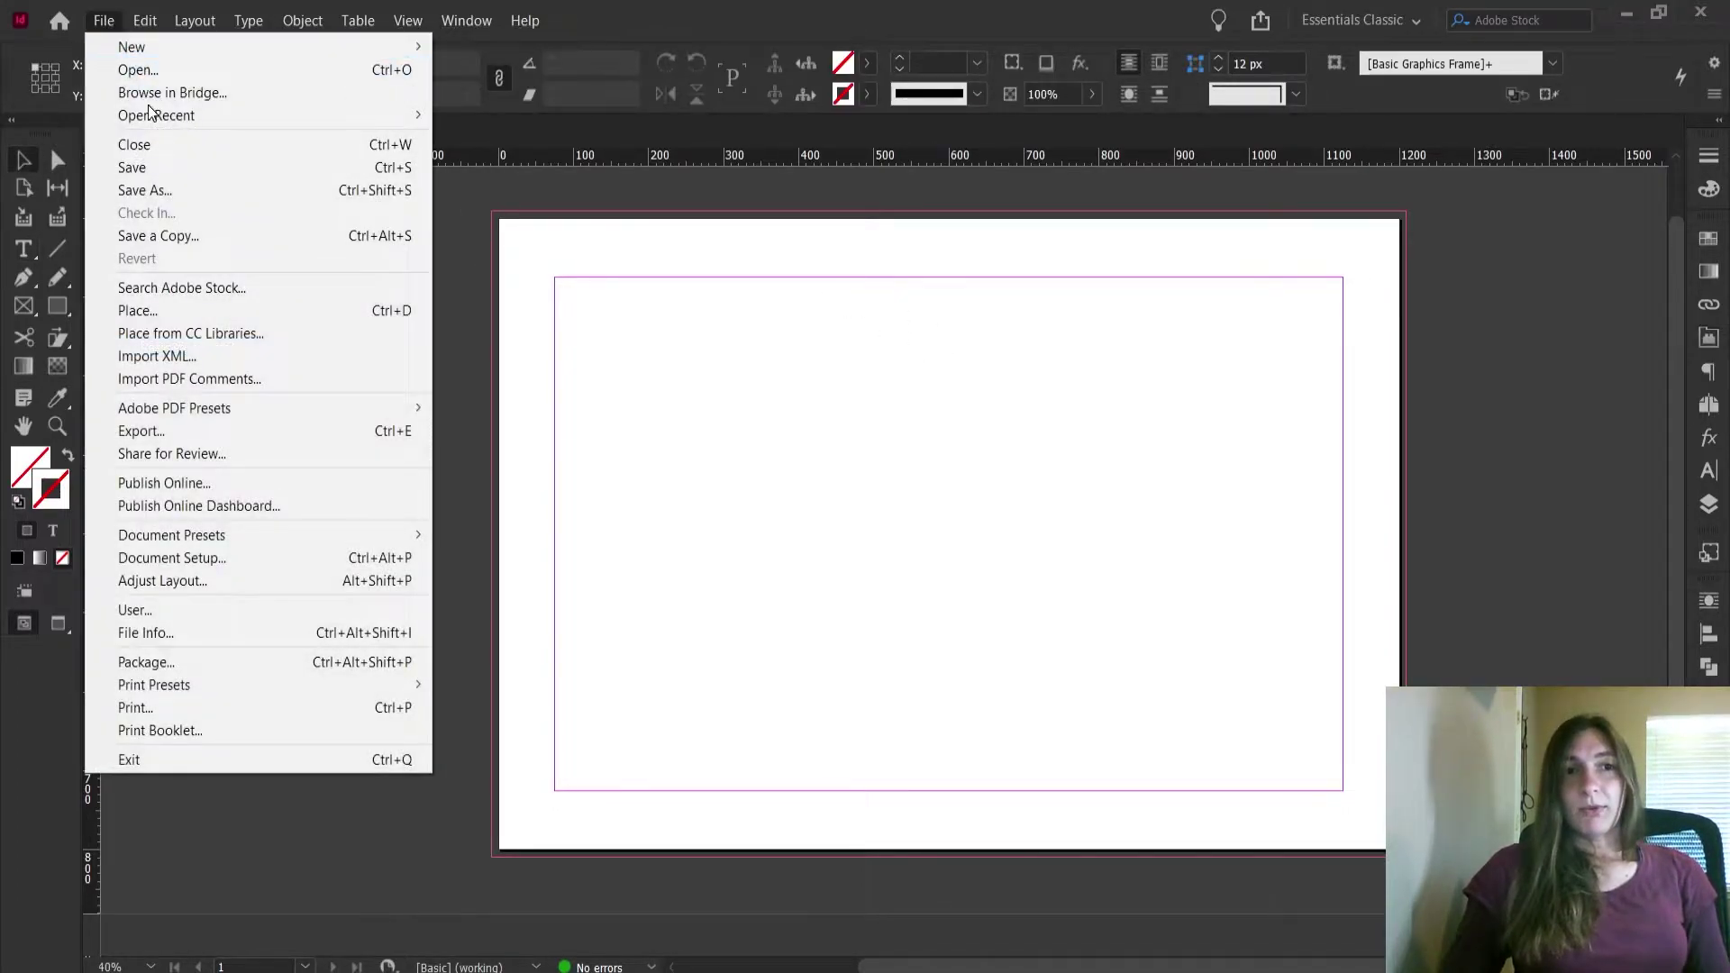
left_click(192, 311)
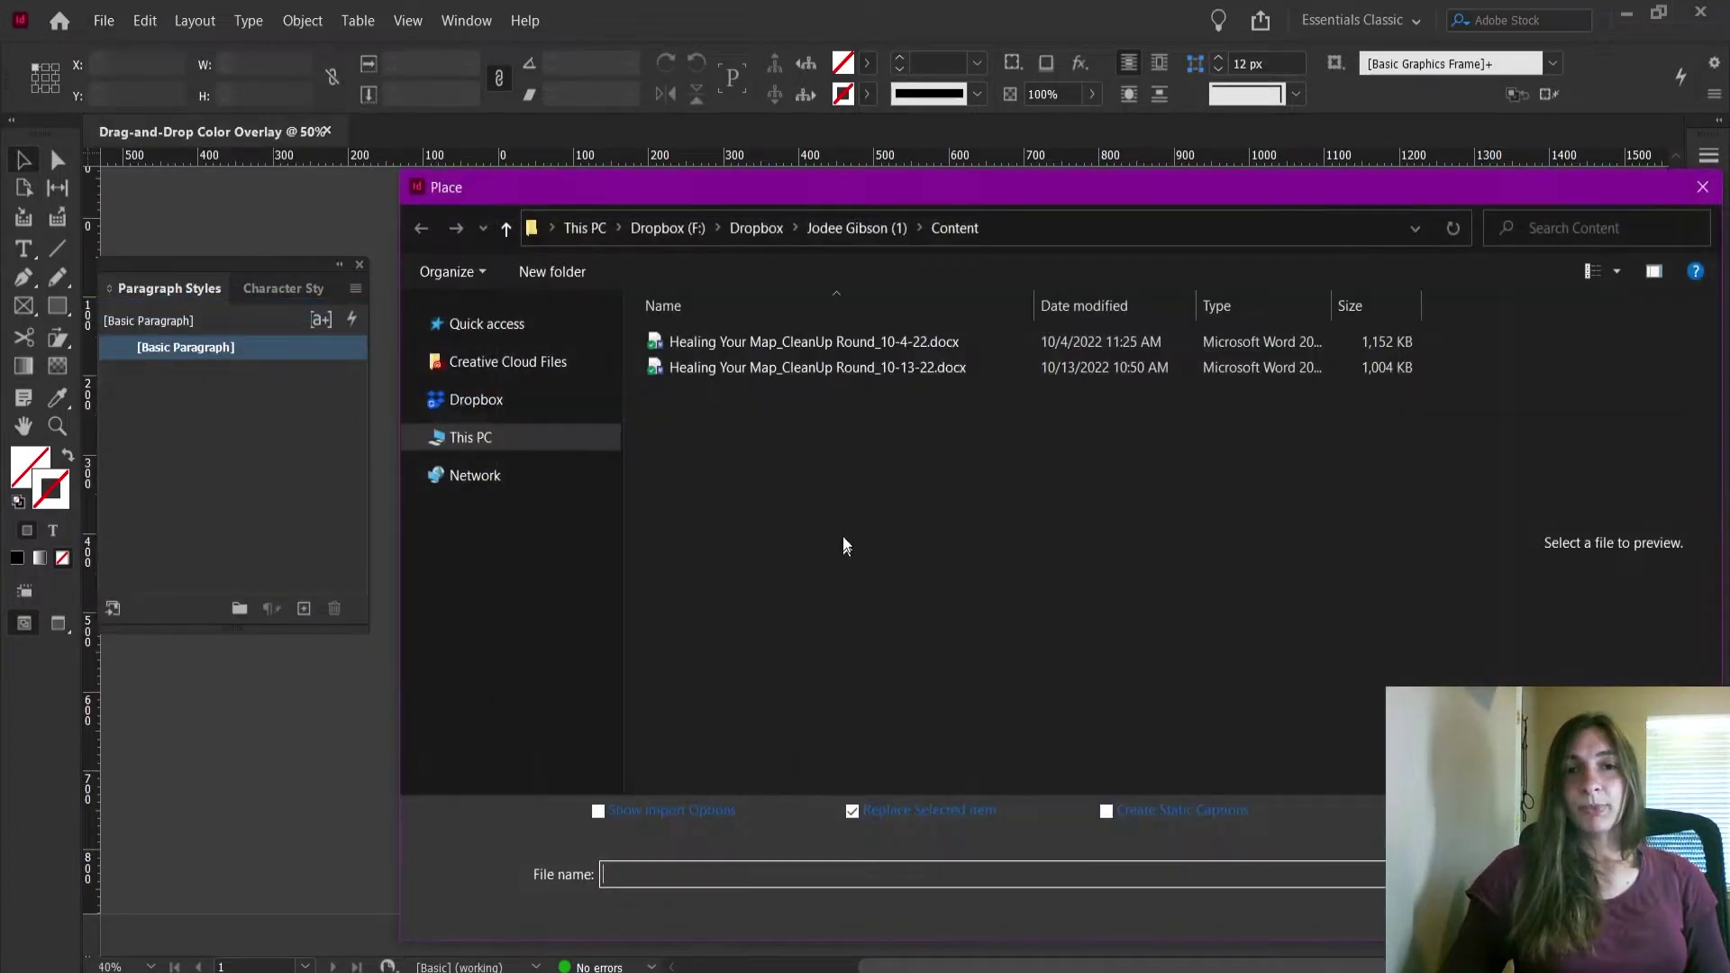
left_click(744, 236)
scroll(767, 409, "down", 5)
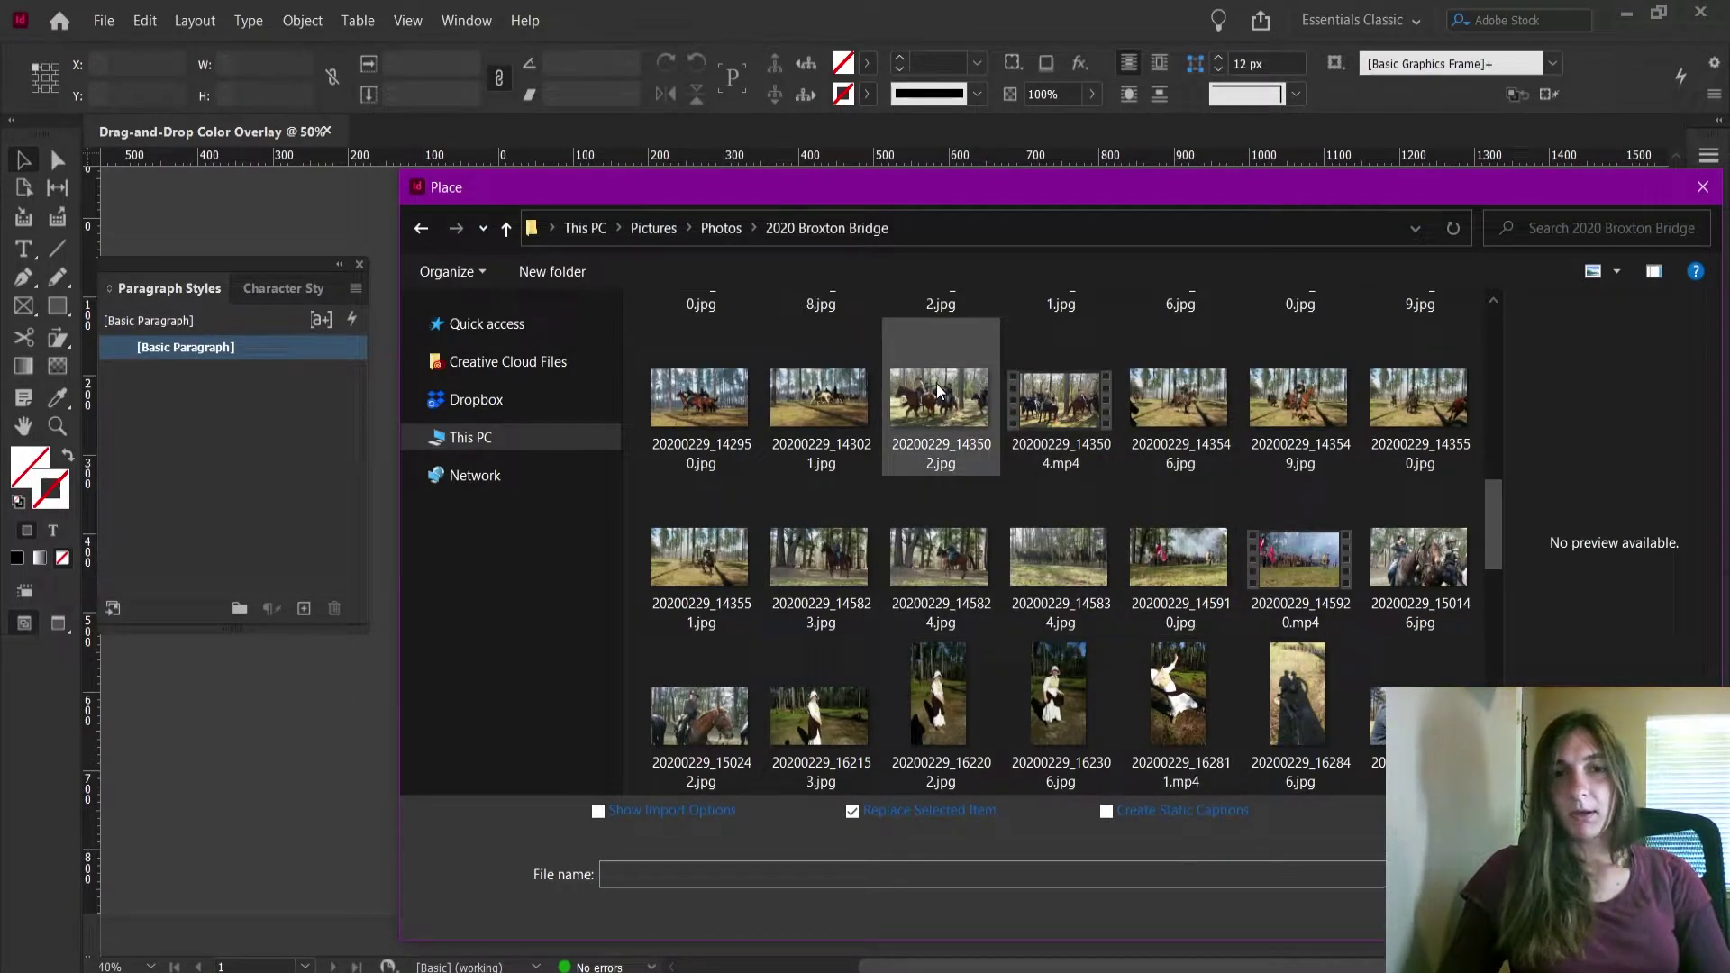
left_click(847, 417)
double_click(847, 418)
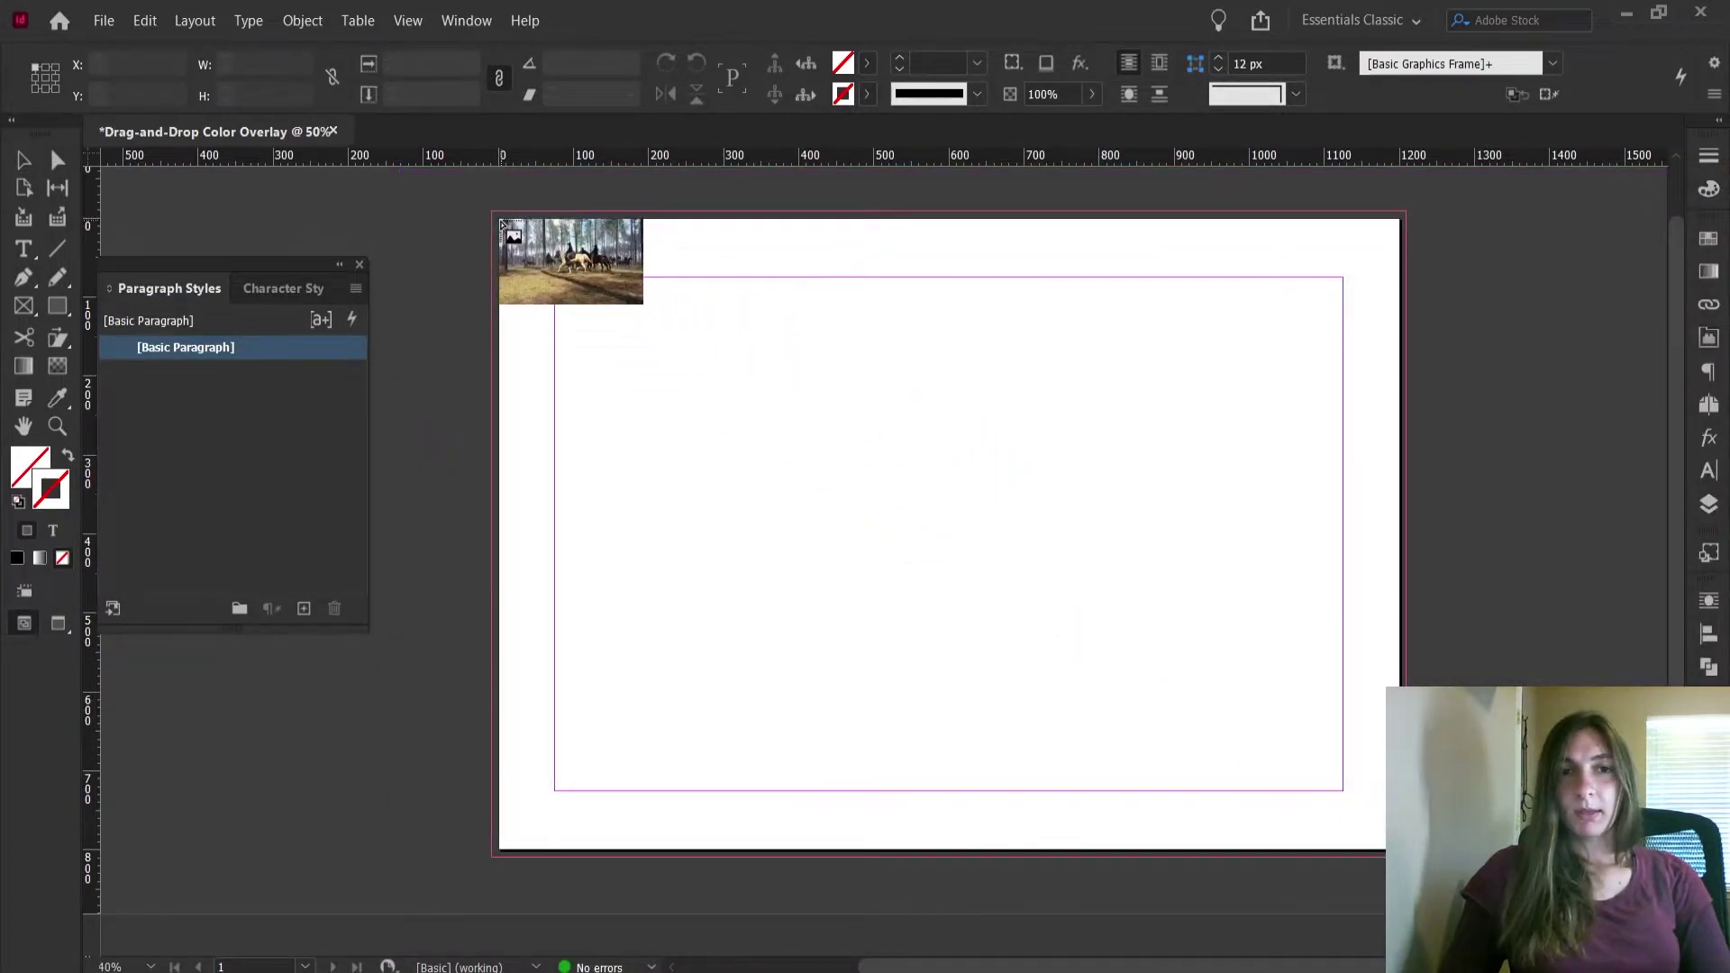
left_click_drag(497, 219, 1572, 931)
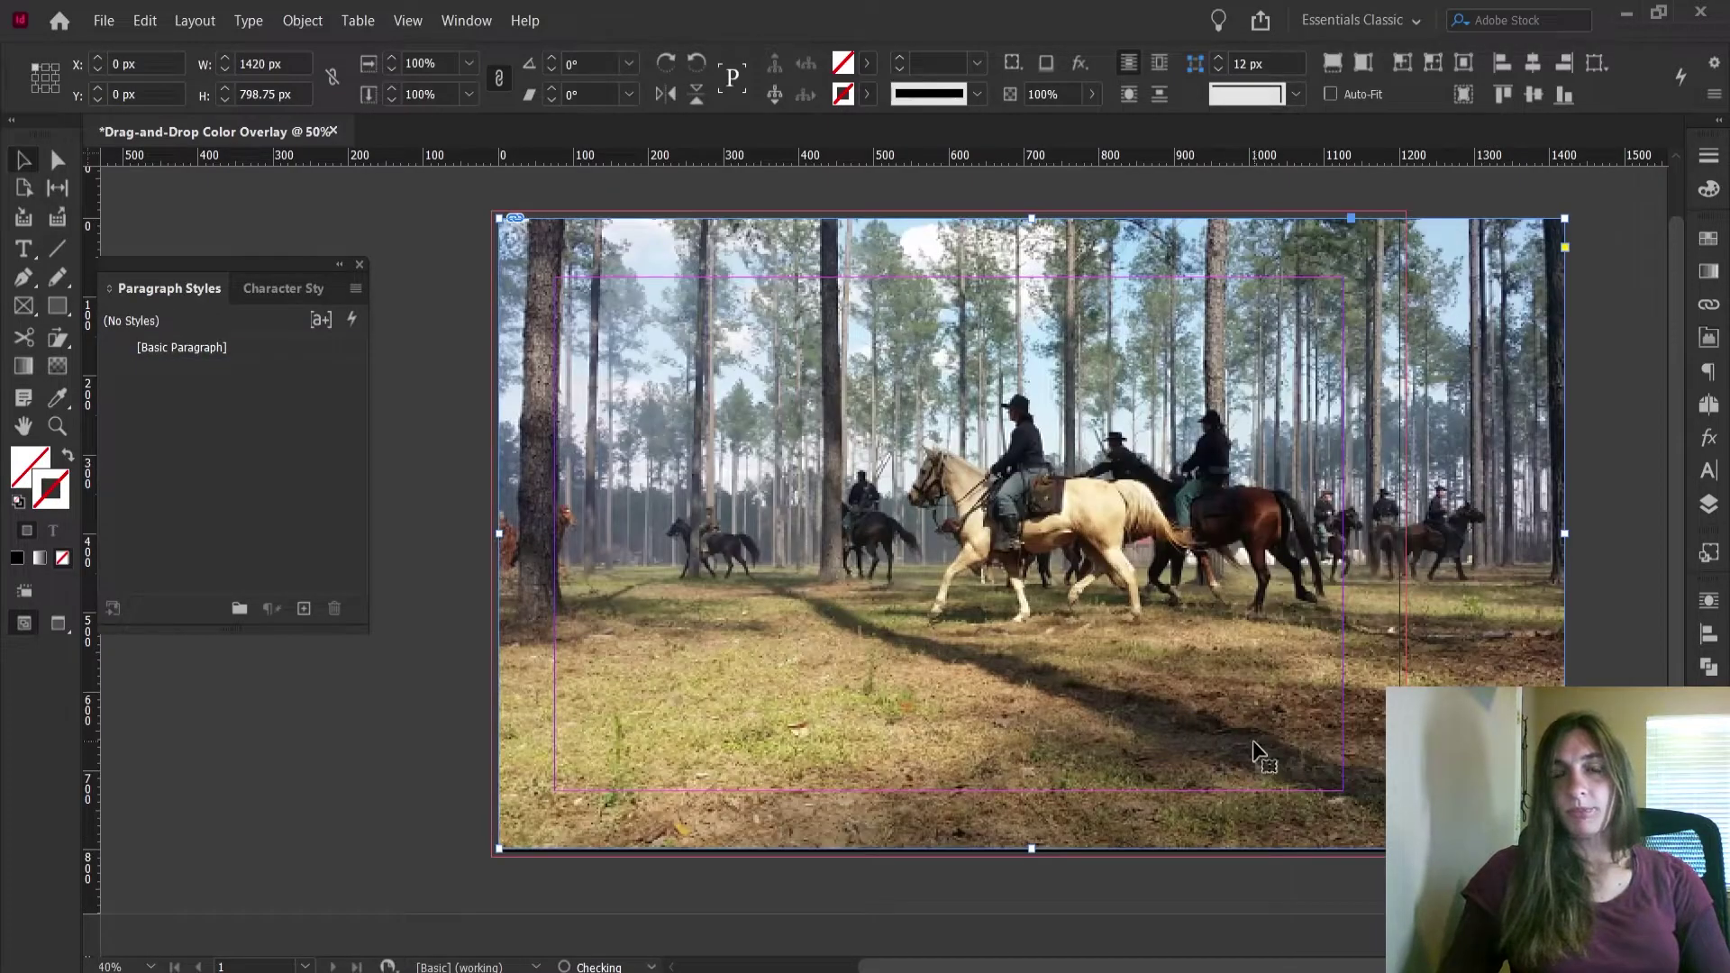
Crop the photo frame's right side to the page edge so it is 1200 px wide
key("w")
key("w")
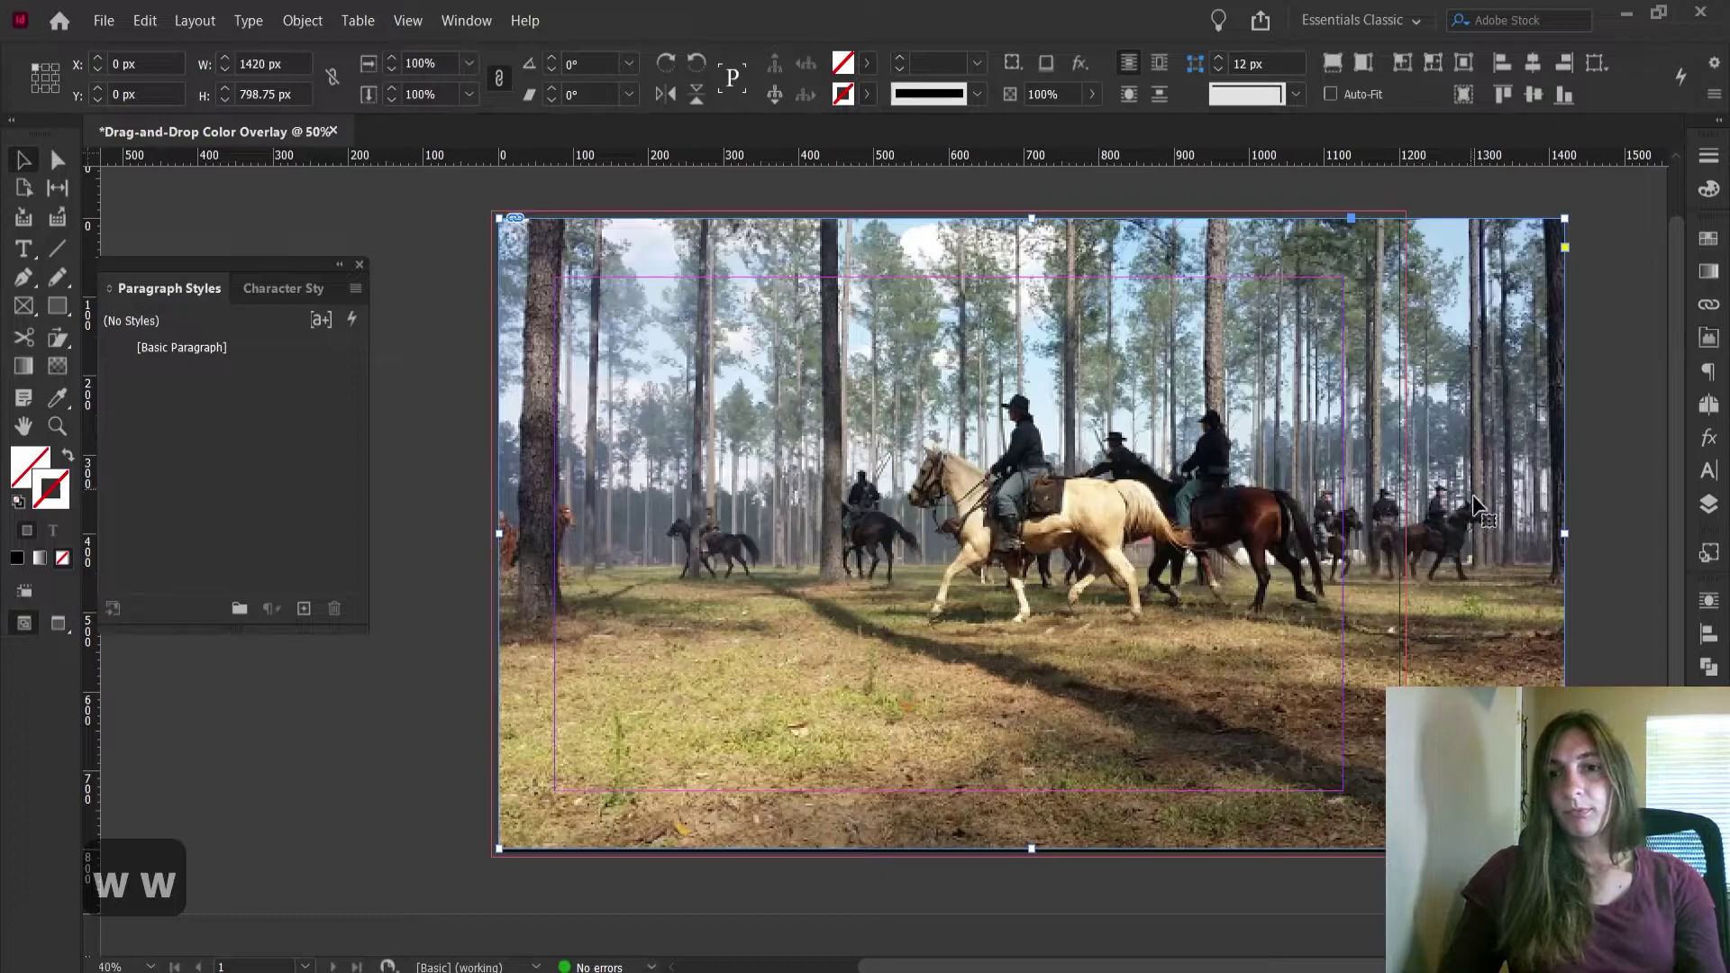
left_click_drag(1537, 530, 1402, 532)
left_click(1438, 505)
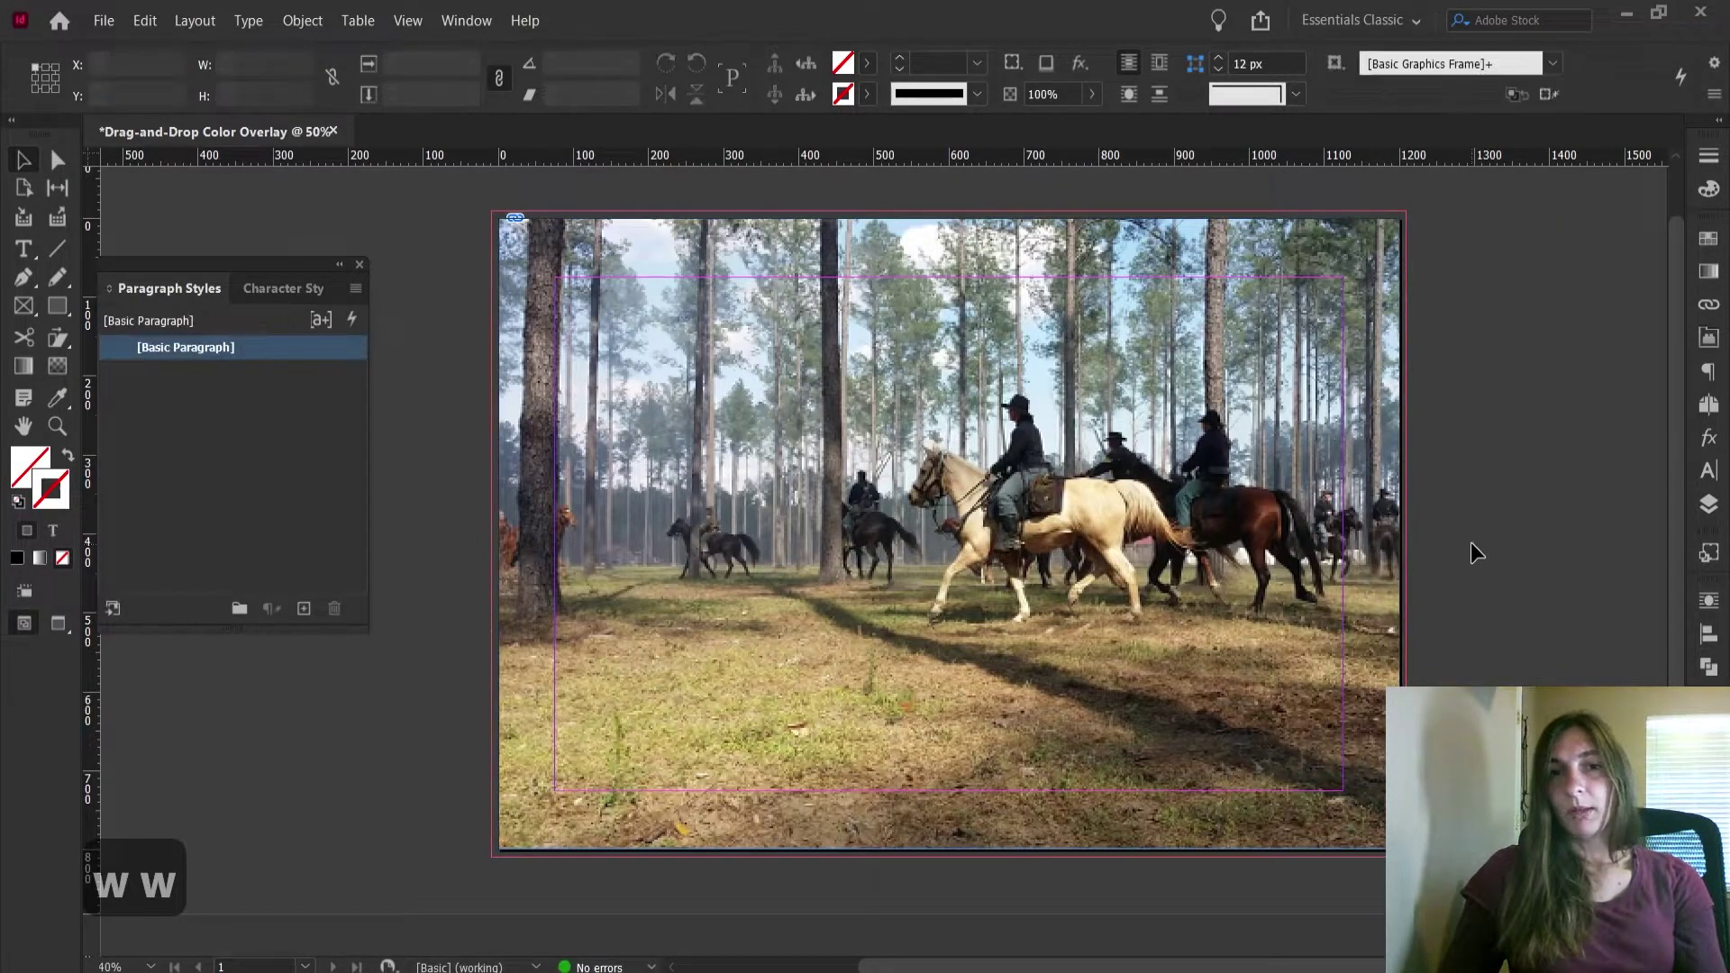
Set the document's bleed to 0 on all sides
left_click(104, 20)
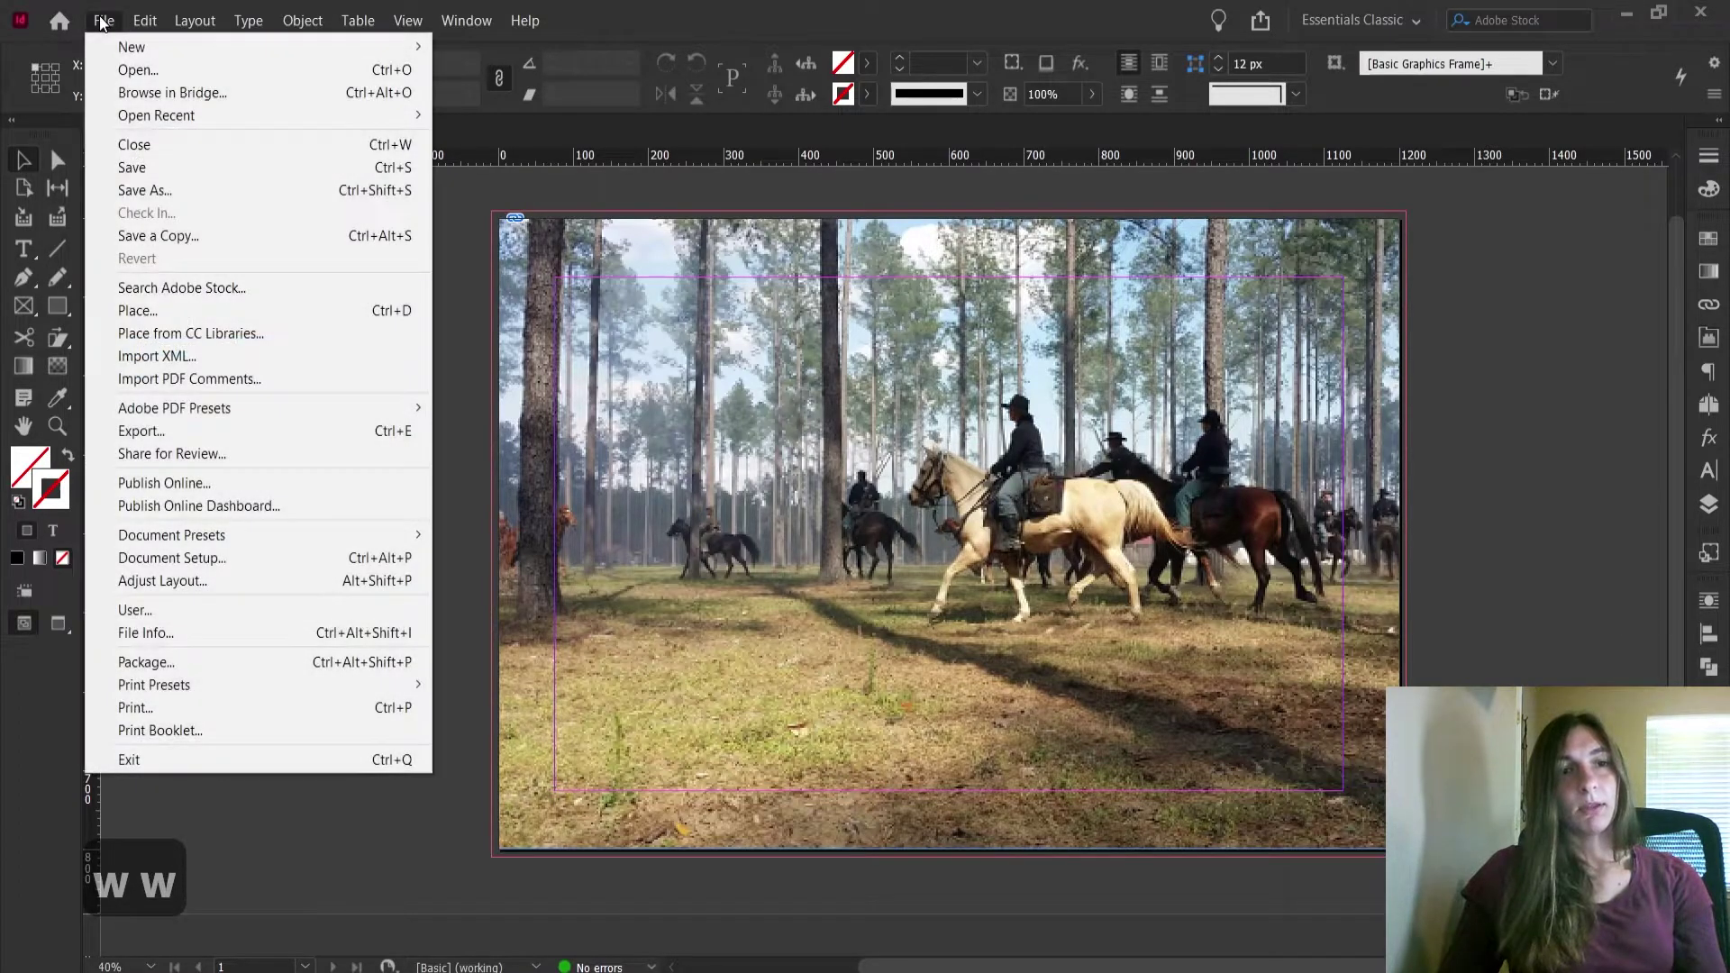
left_click(289, 560)
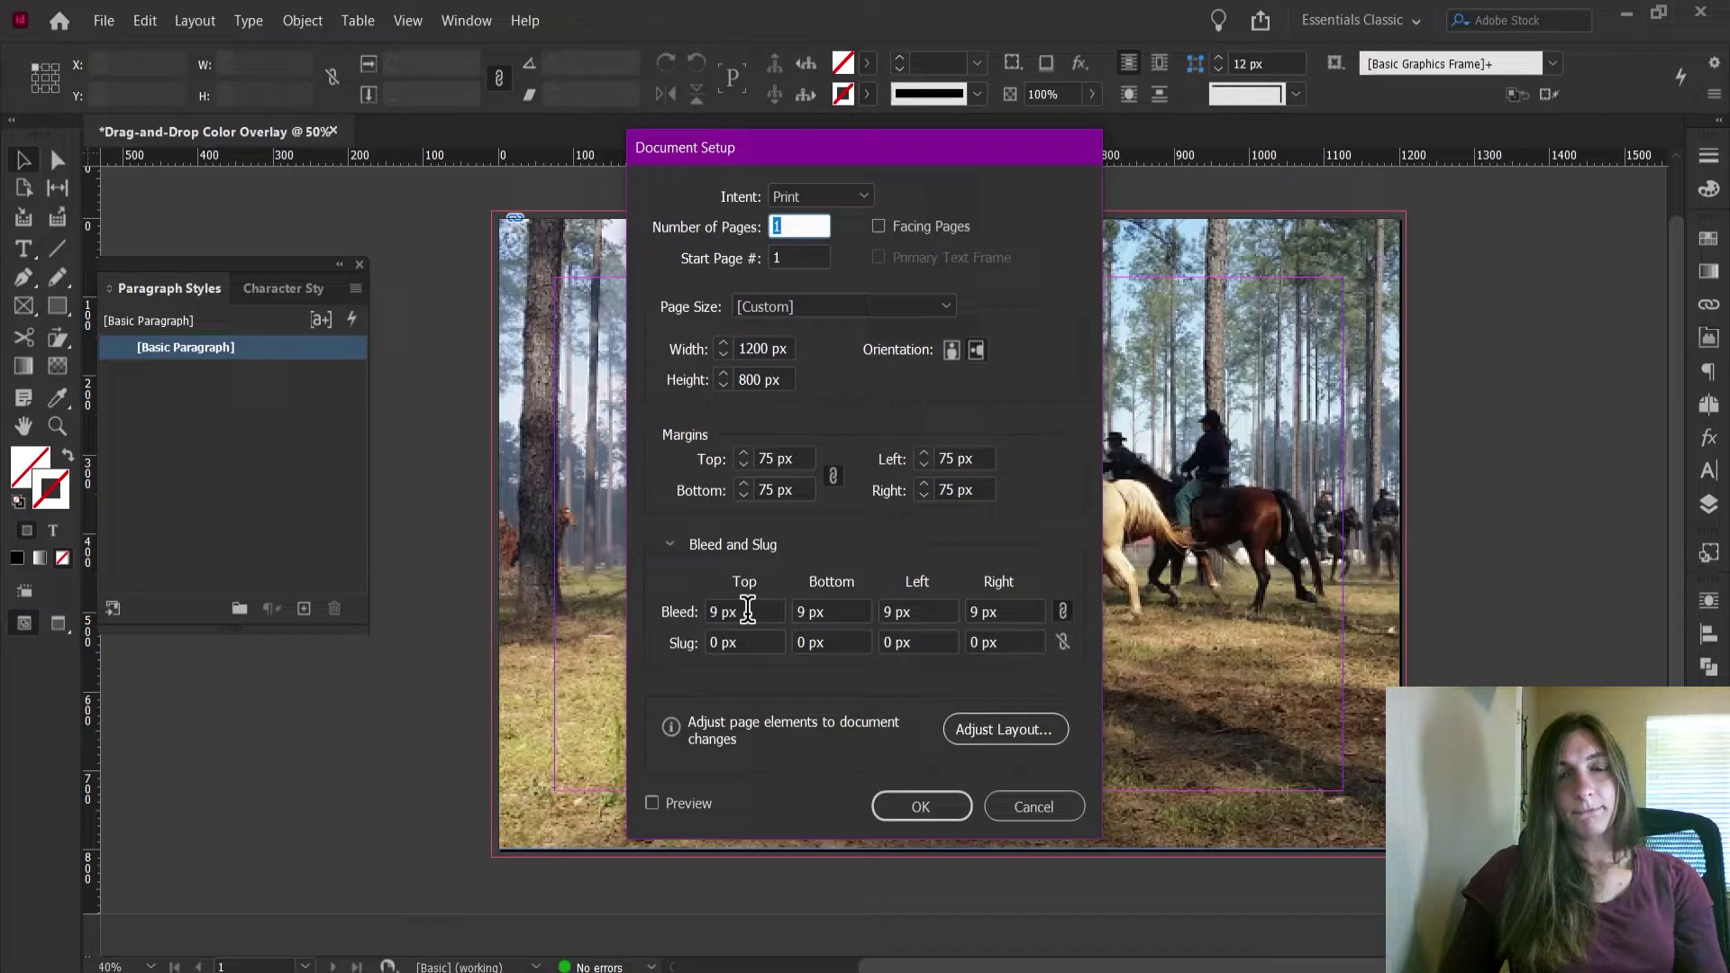
left_click_drag(748, 610, 682, 609)
type("0")
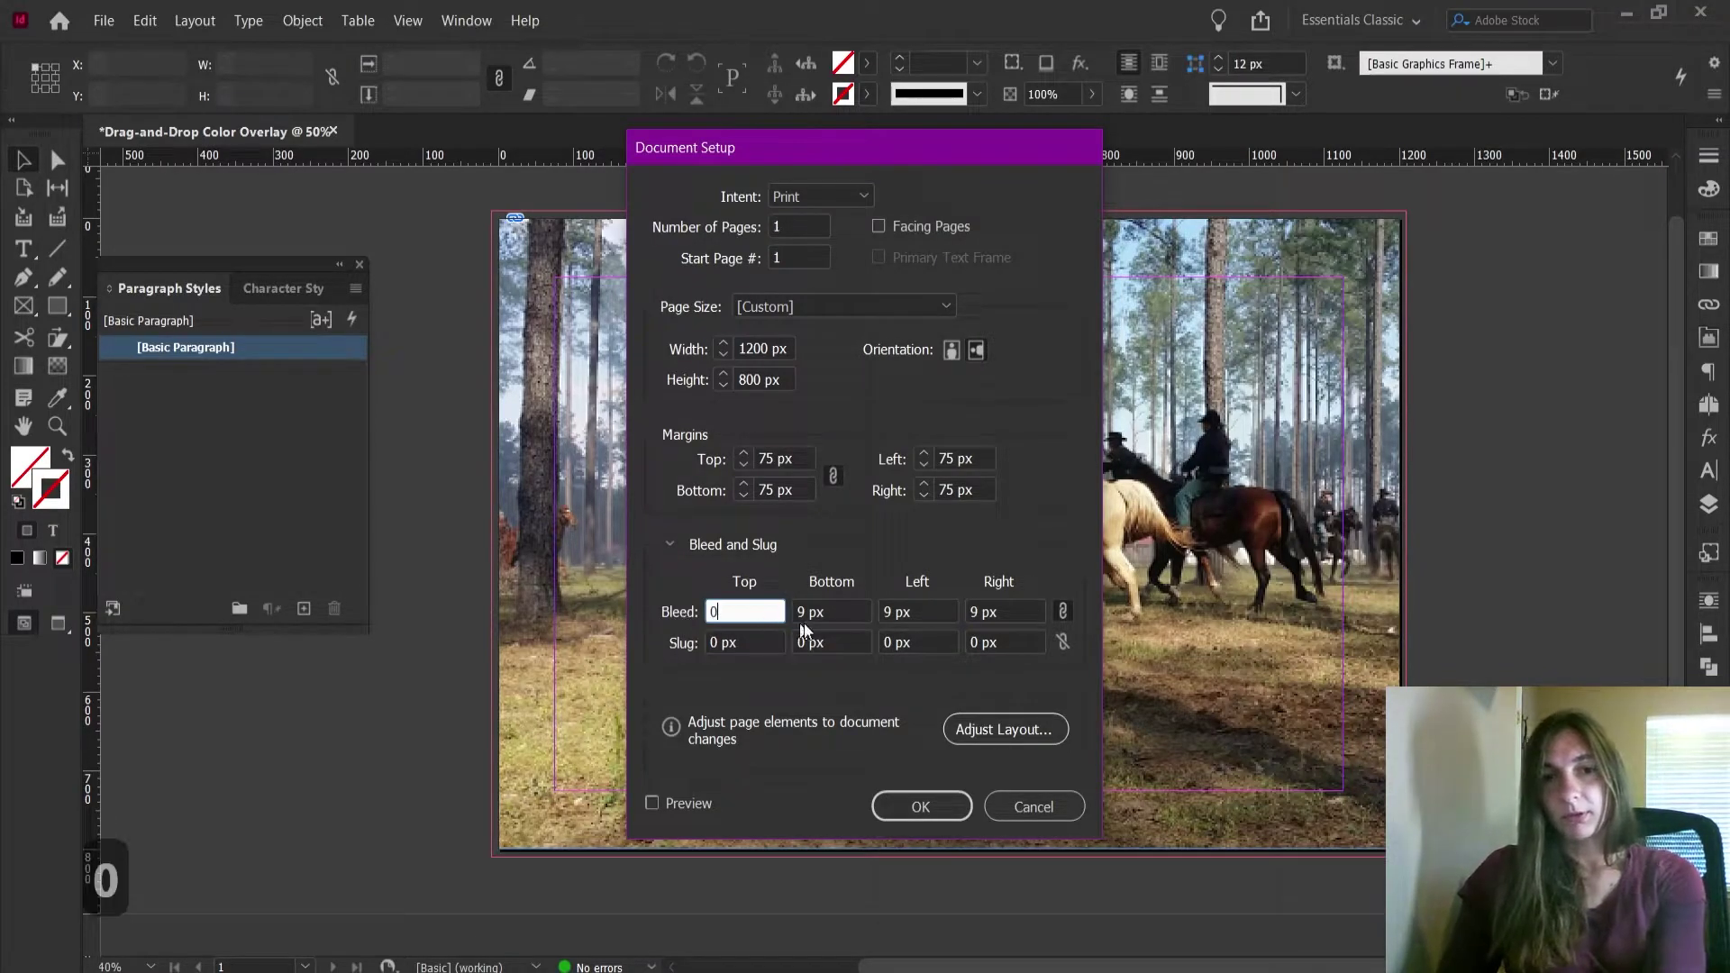
left_click(849, 642)
left_click(911, 815)
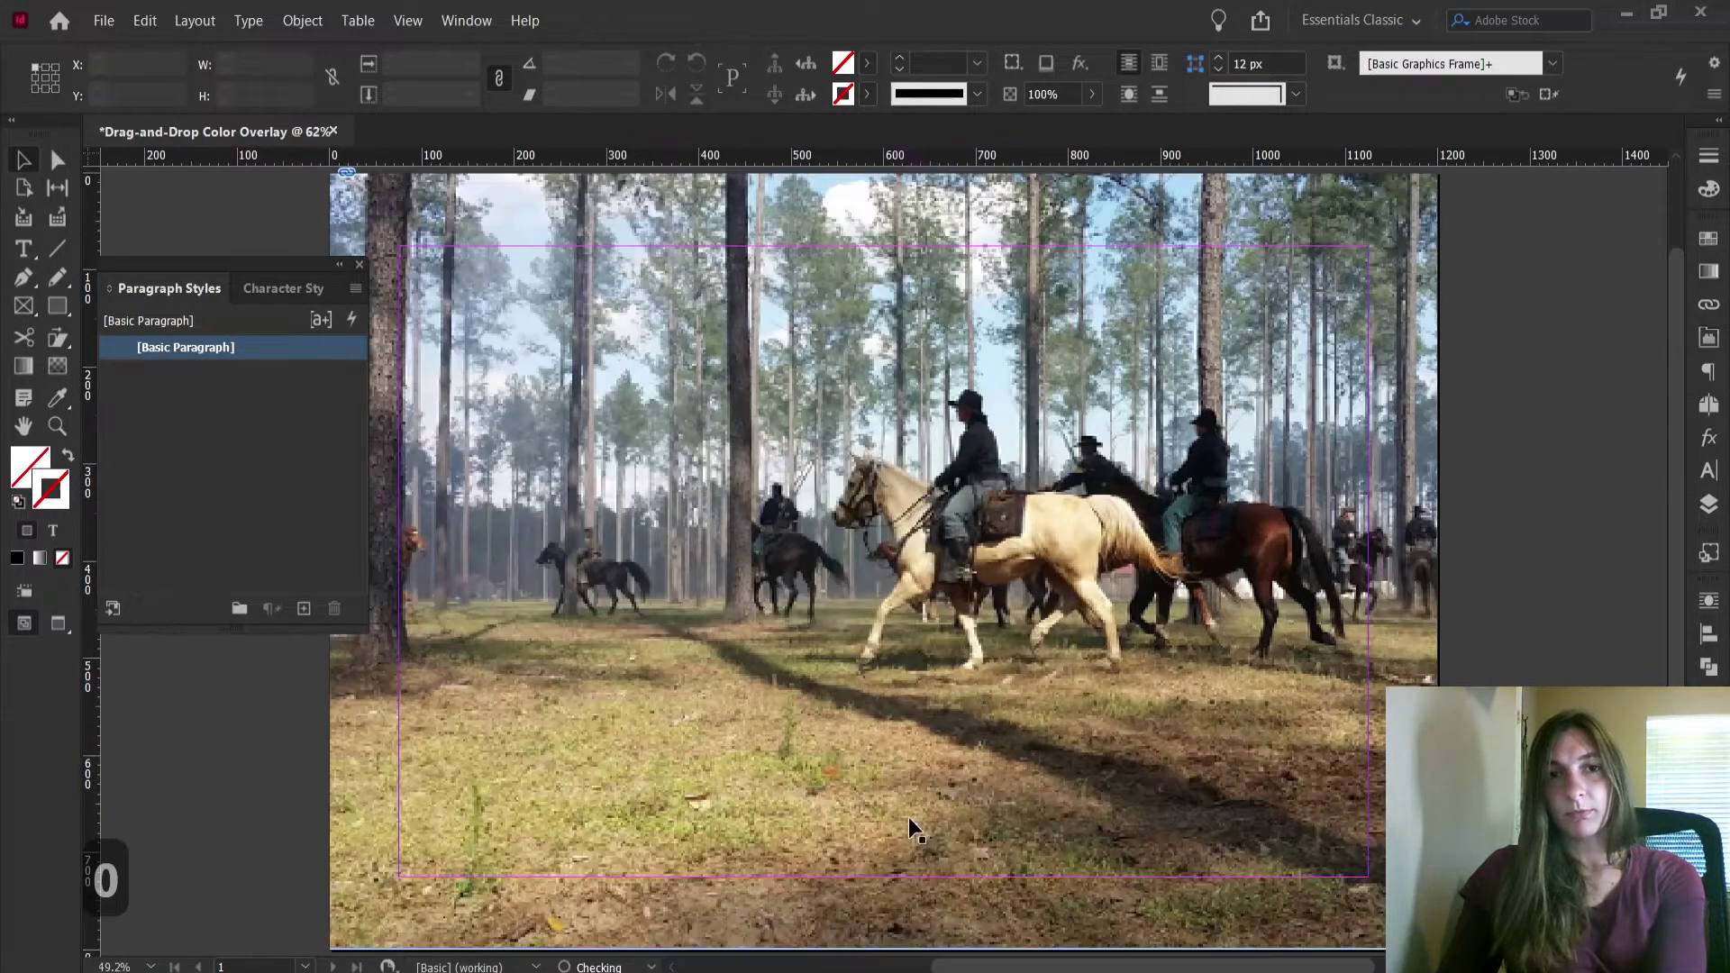
key("ctrl+minus")
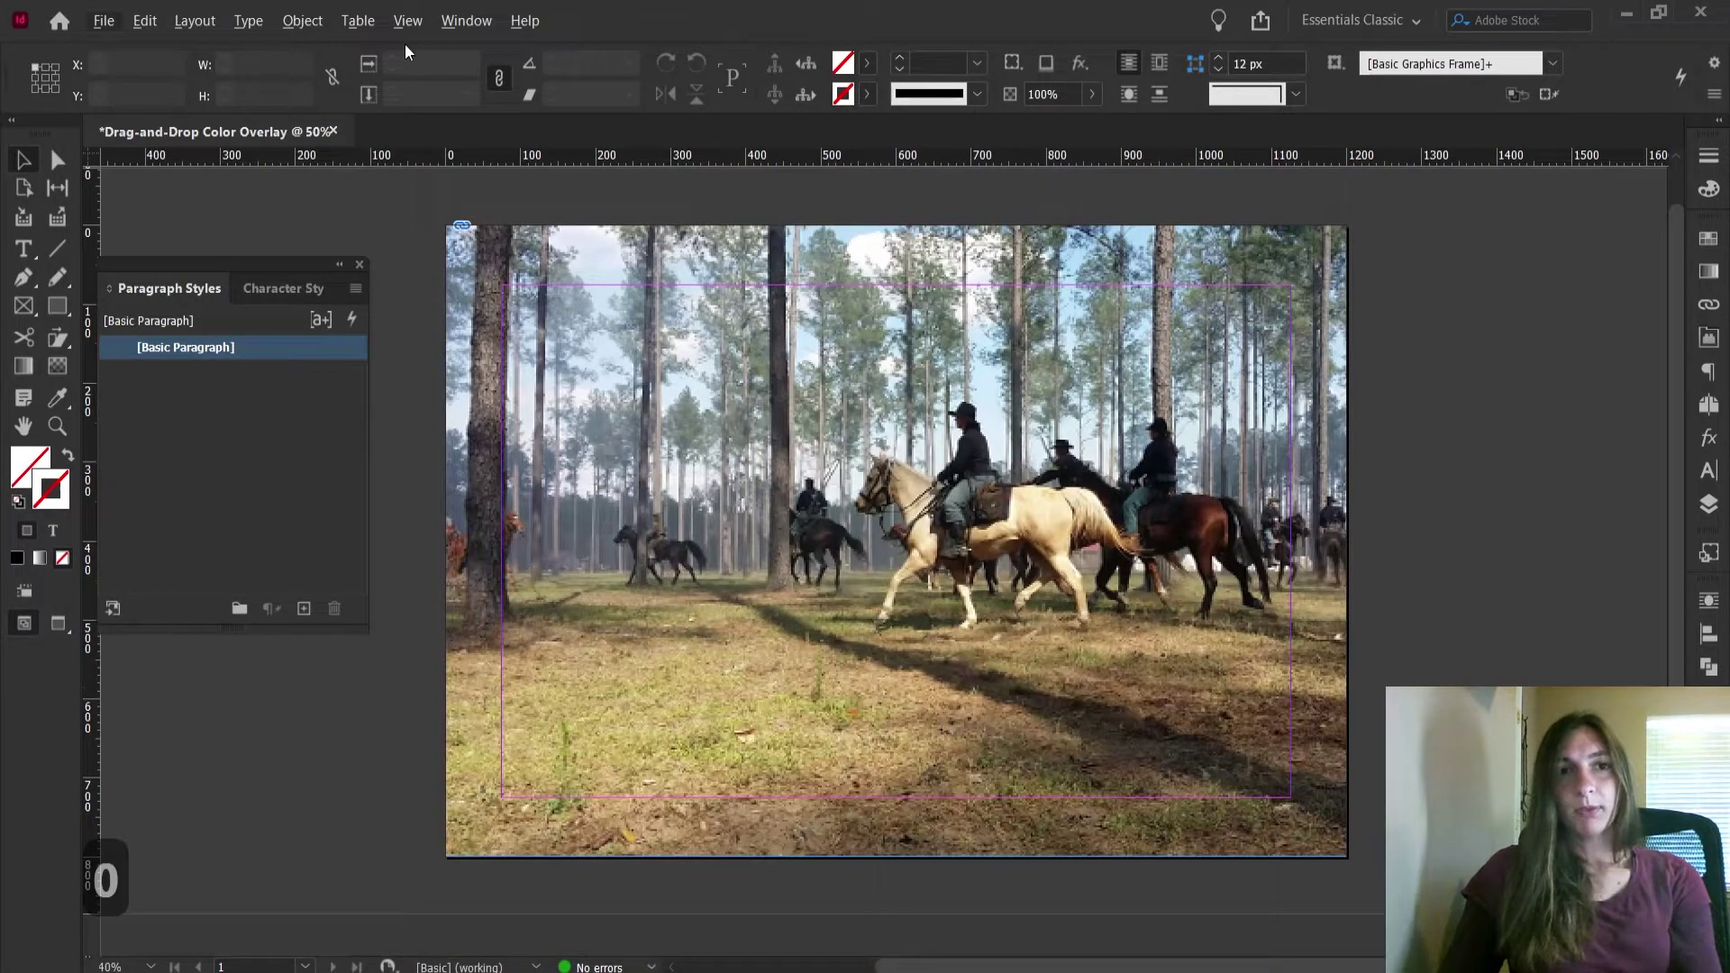
Change the display performance used to render the placed photo
left_click(407, 21)
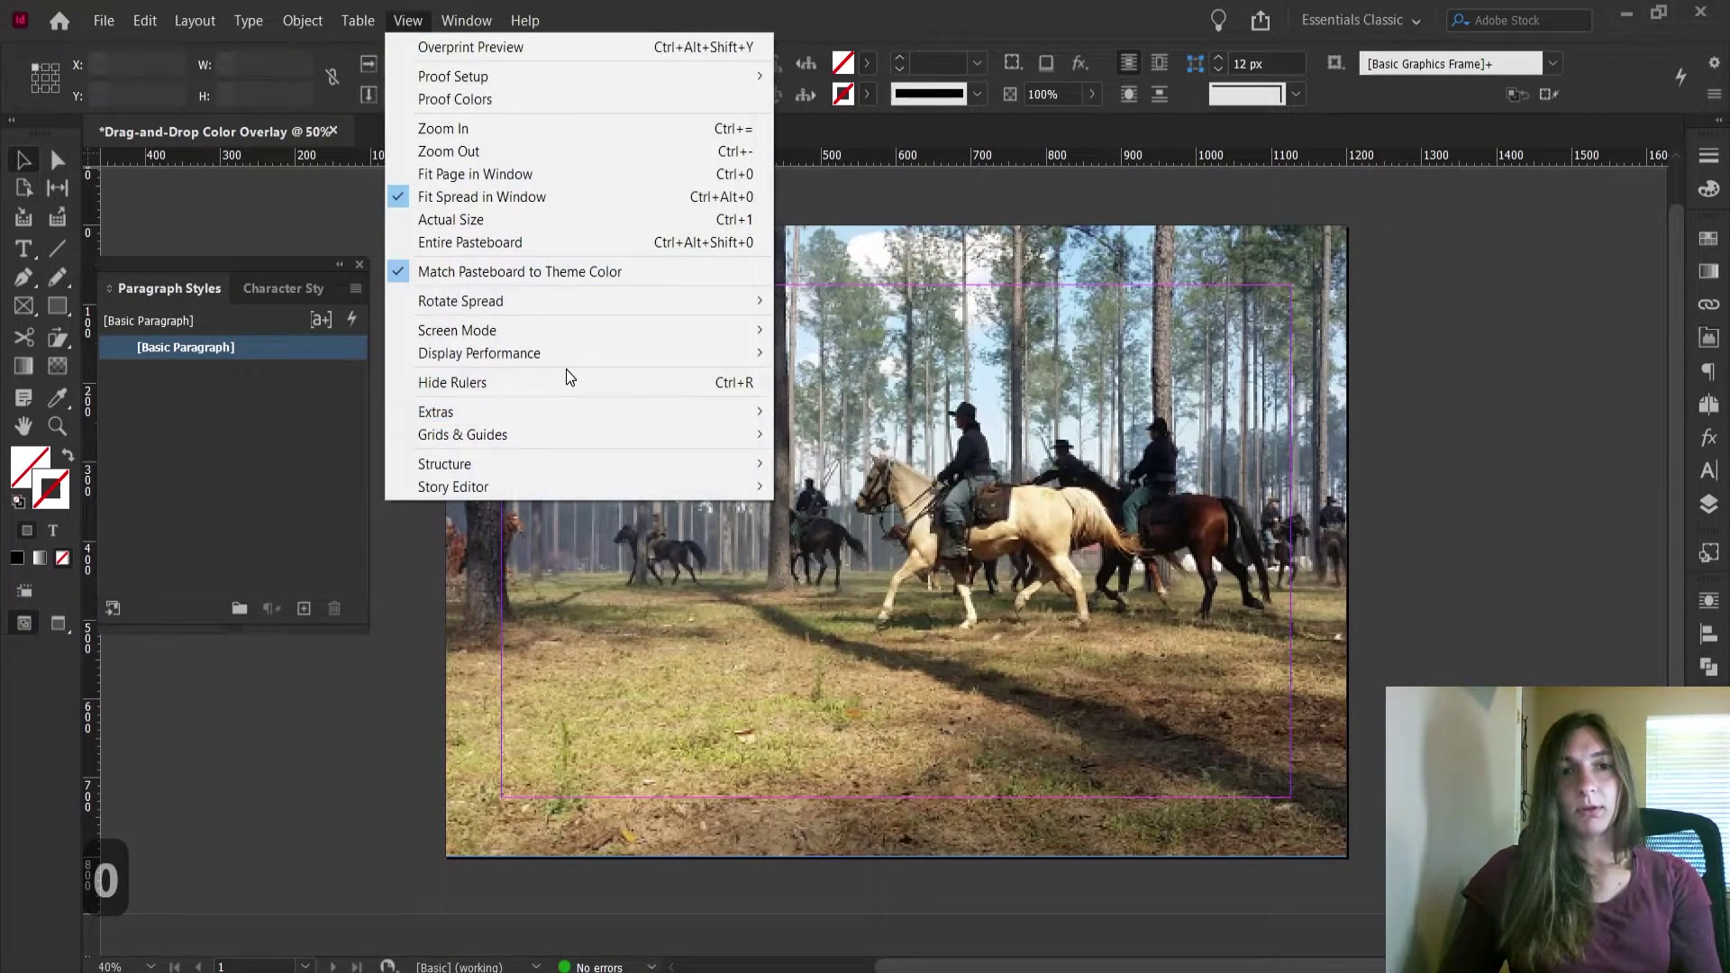
mouse_move(566, 356)
left_click(944, 403)
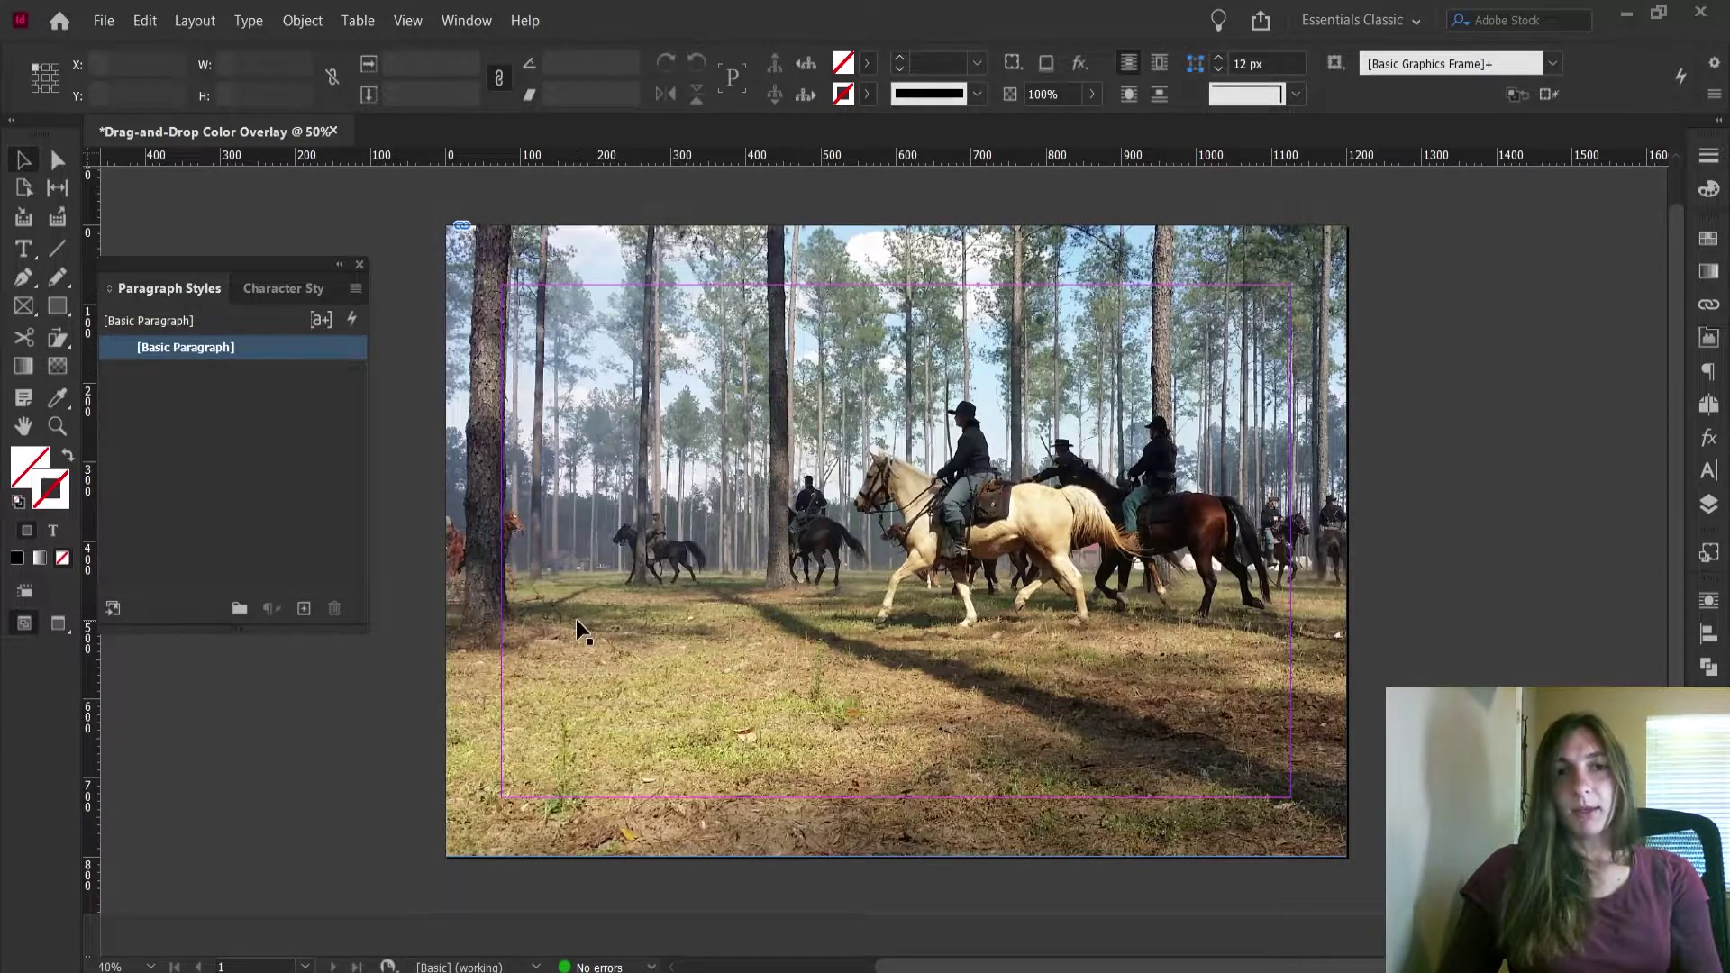
Draw a rectangle over the entire photo from the page origin, about 1200 × 799 px
left_click(57, 306)
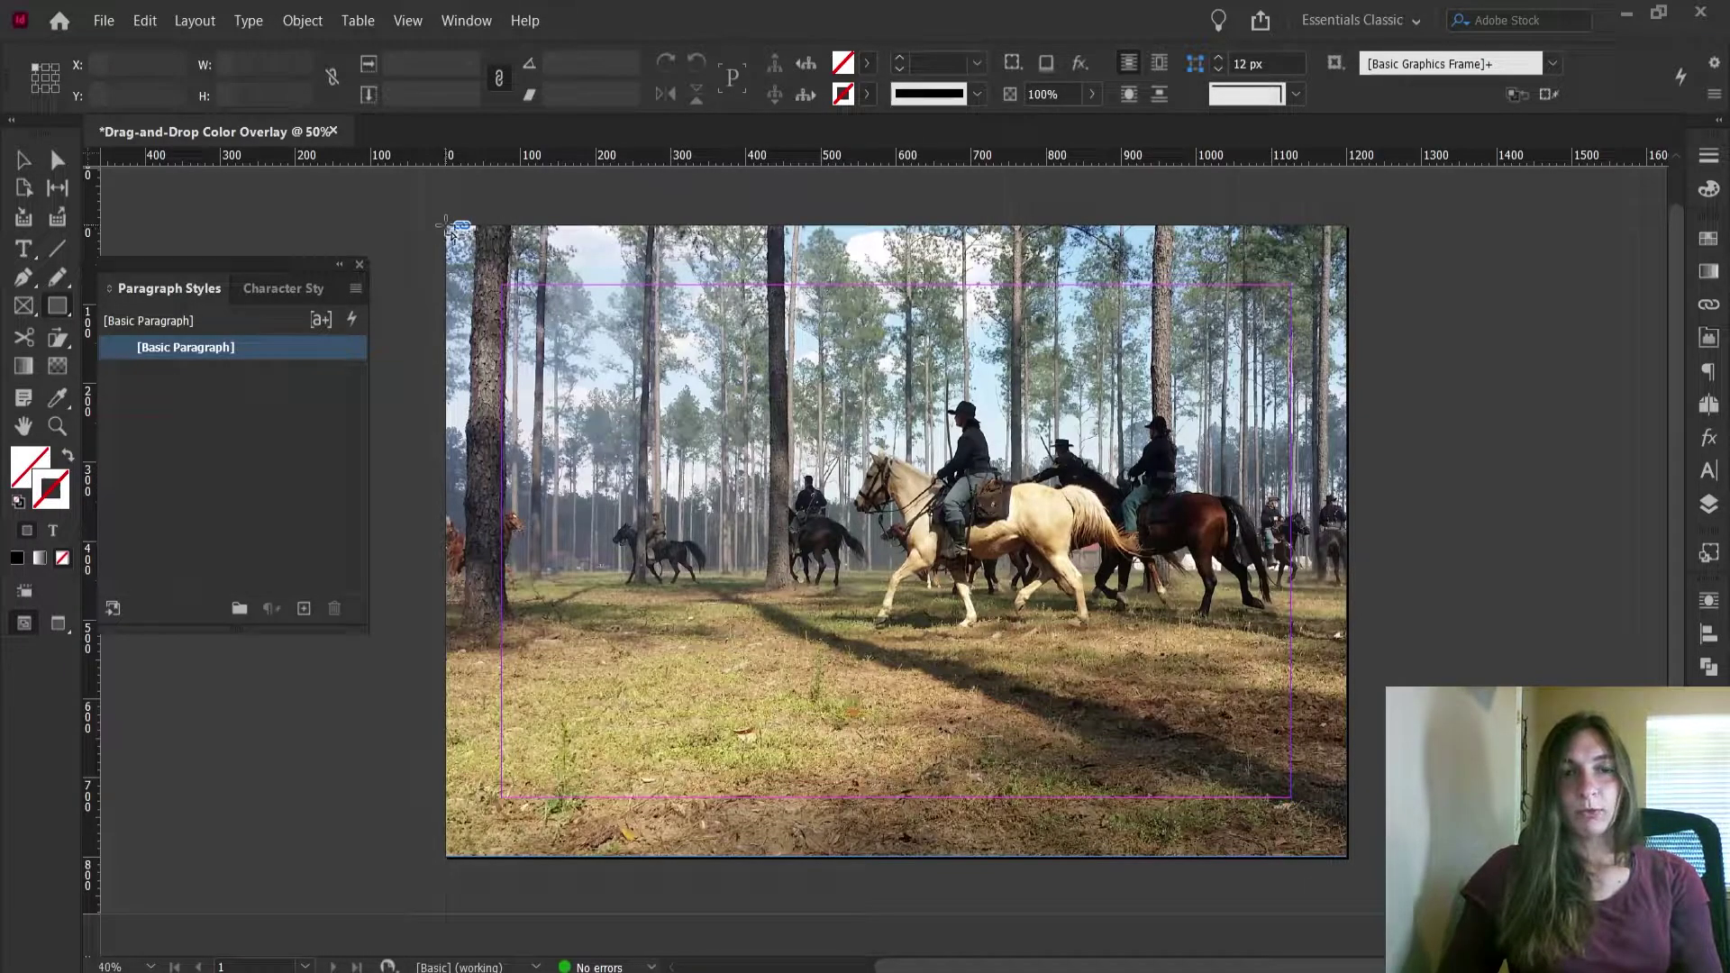
left_click_drag(448, 226, 1346, 858)
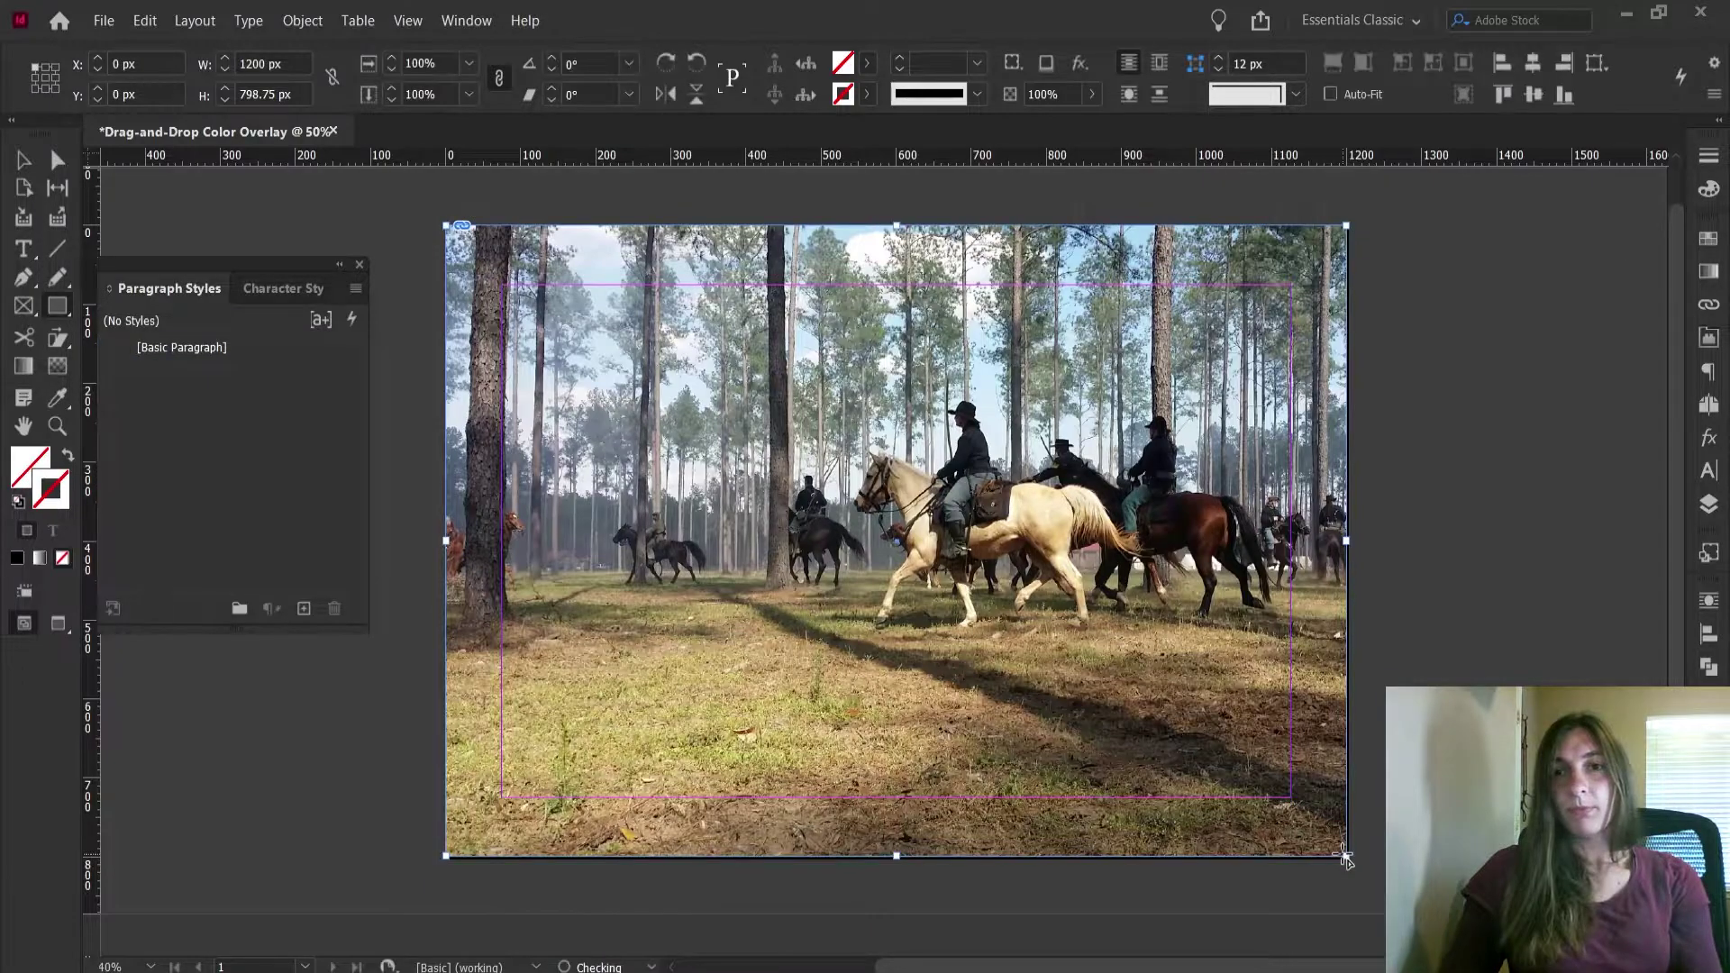
Fill the rectangle over the photo with dark blue 00338e and set its blending mode to Color
double_click(27, 459)
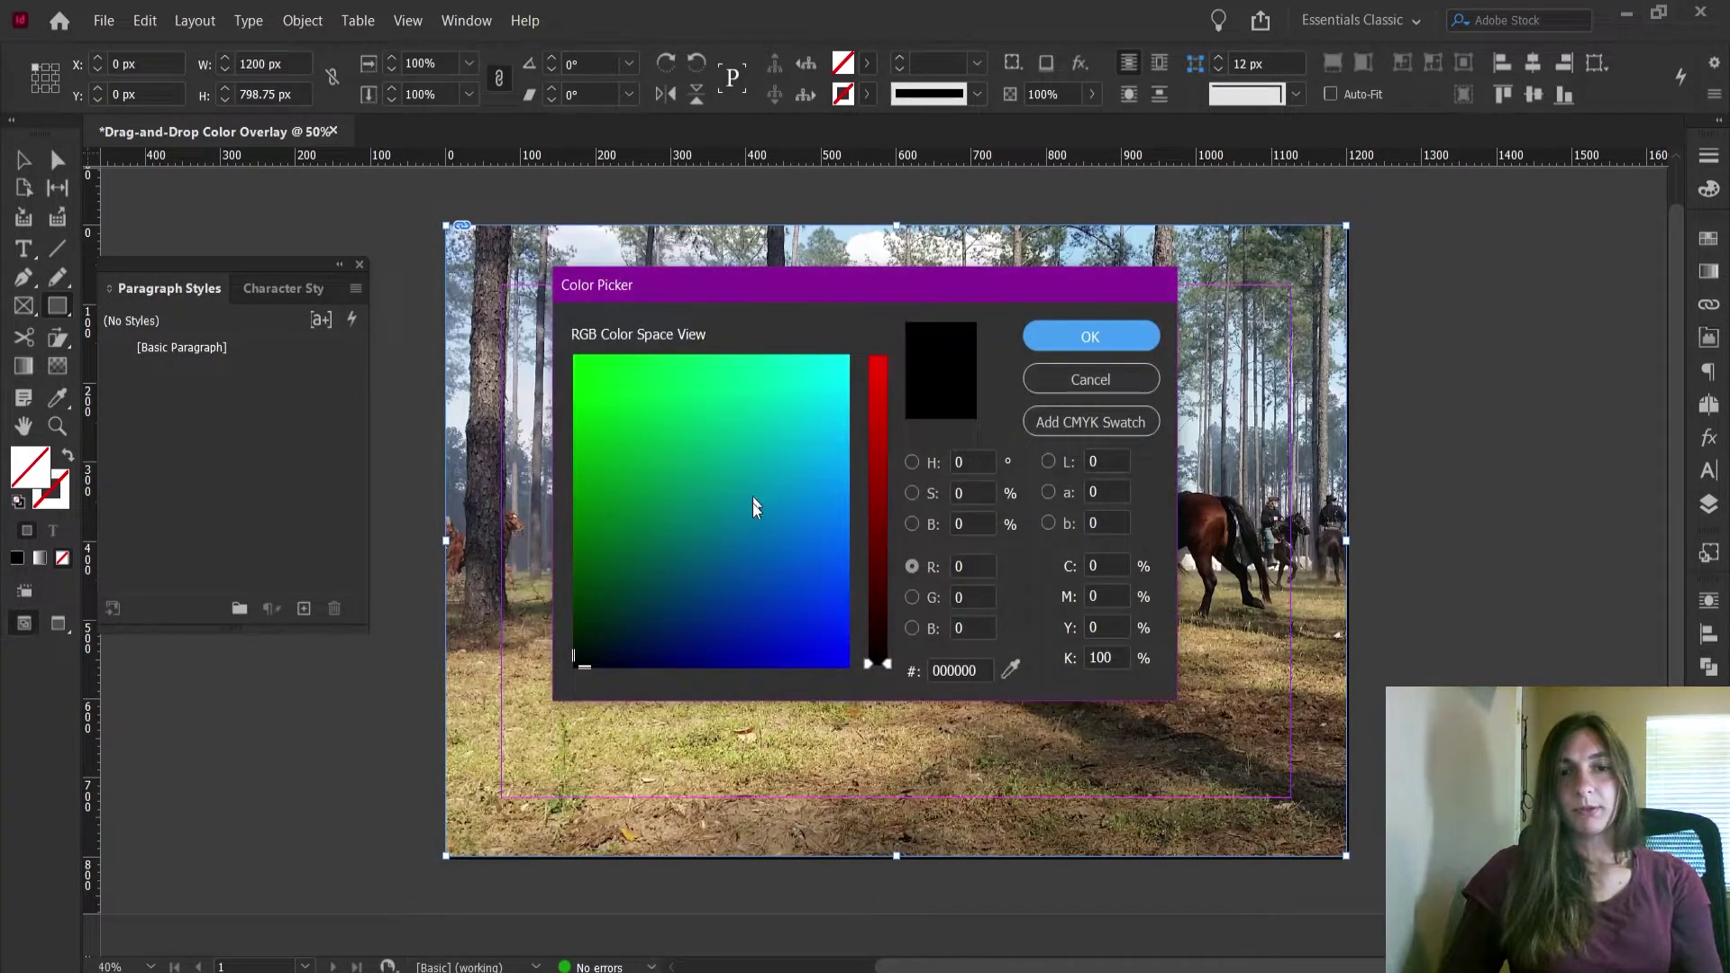
left_click_drag(748, 568, 726, 605)
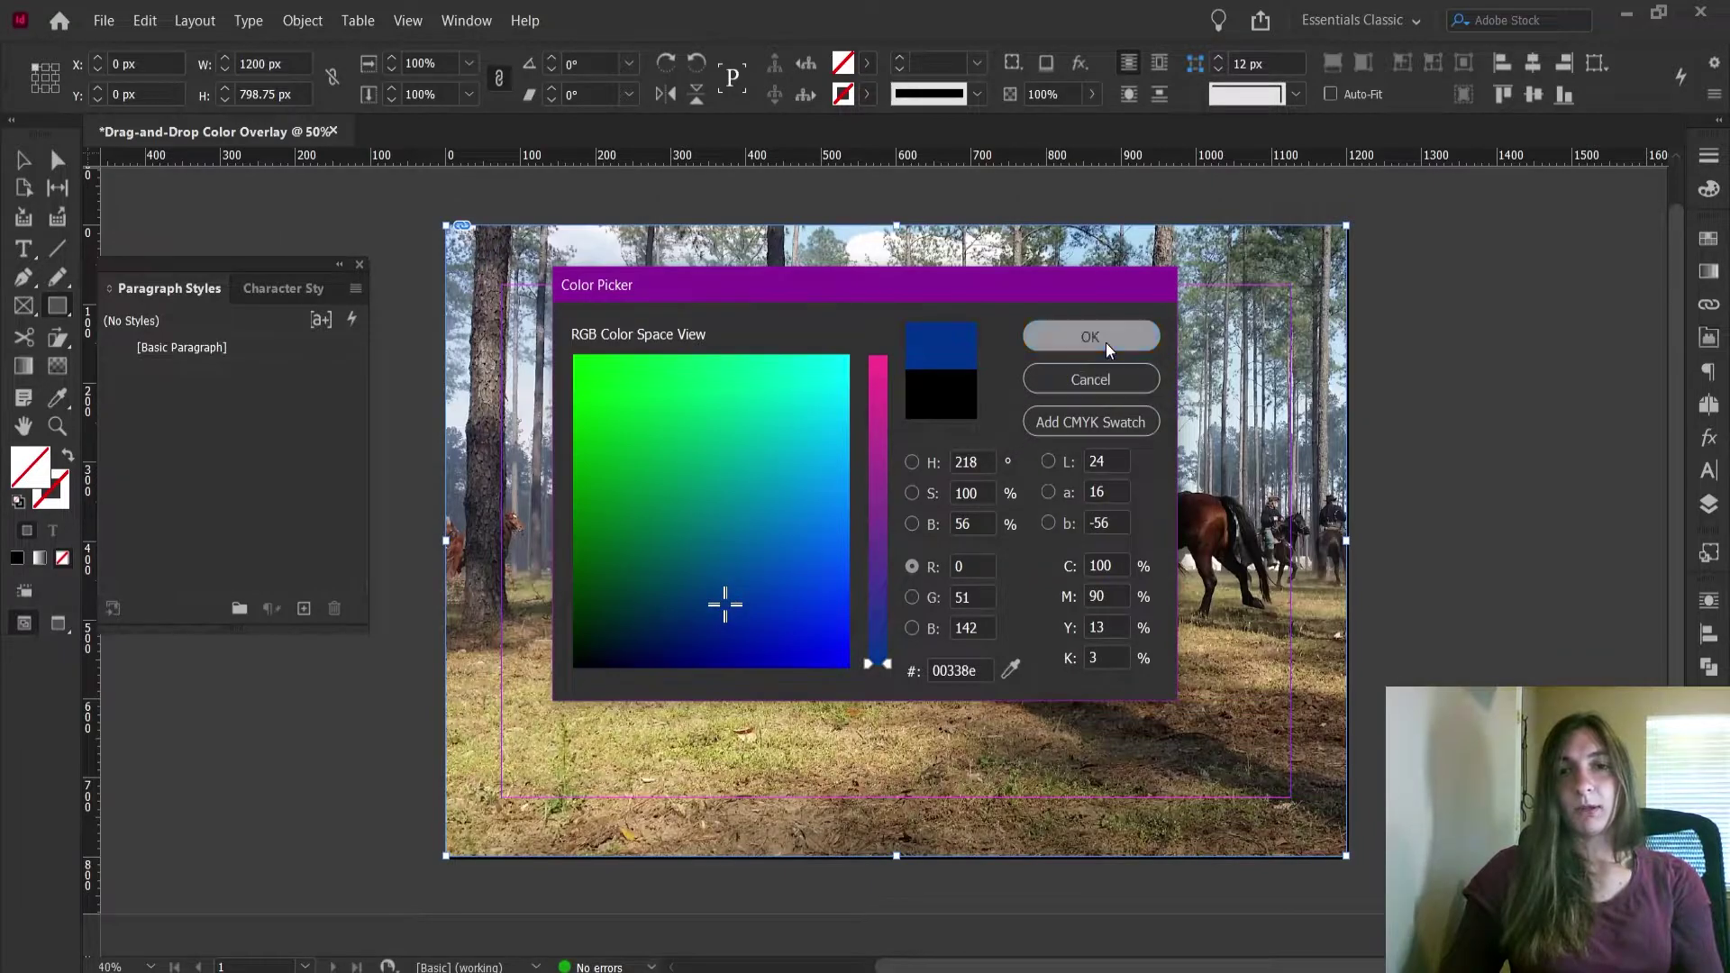
left_click(1108, 348)
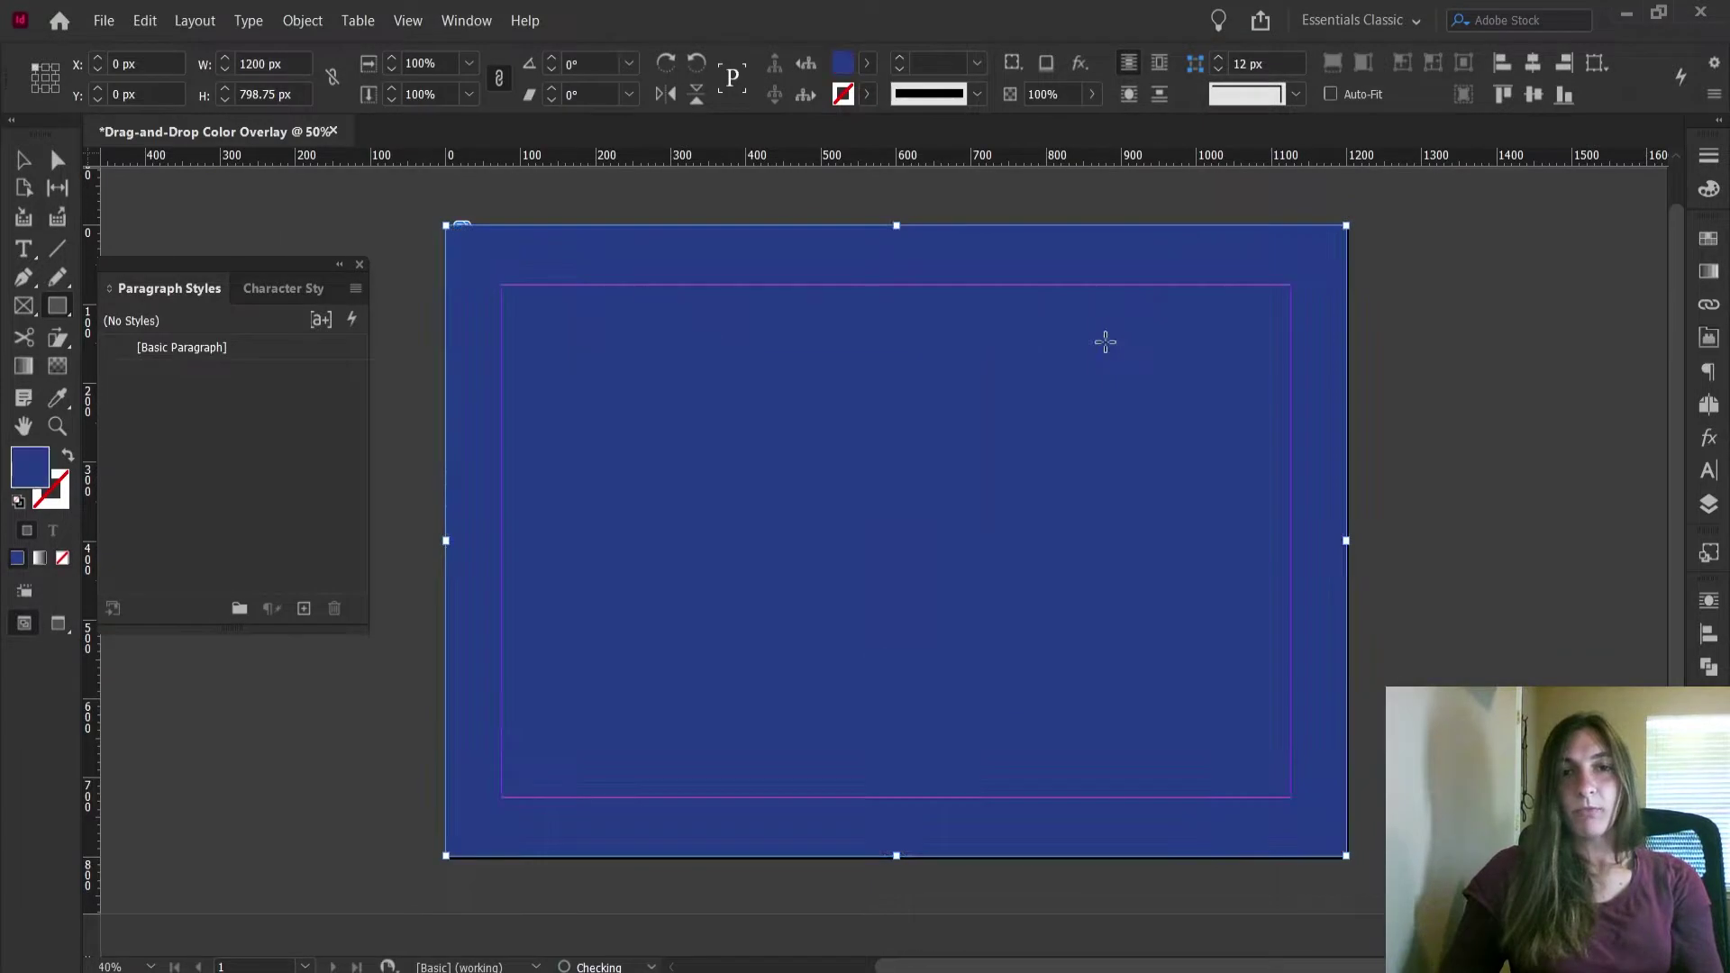
left_click(1696, 439)
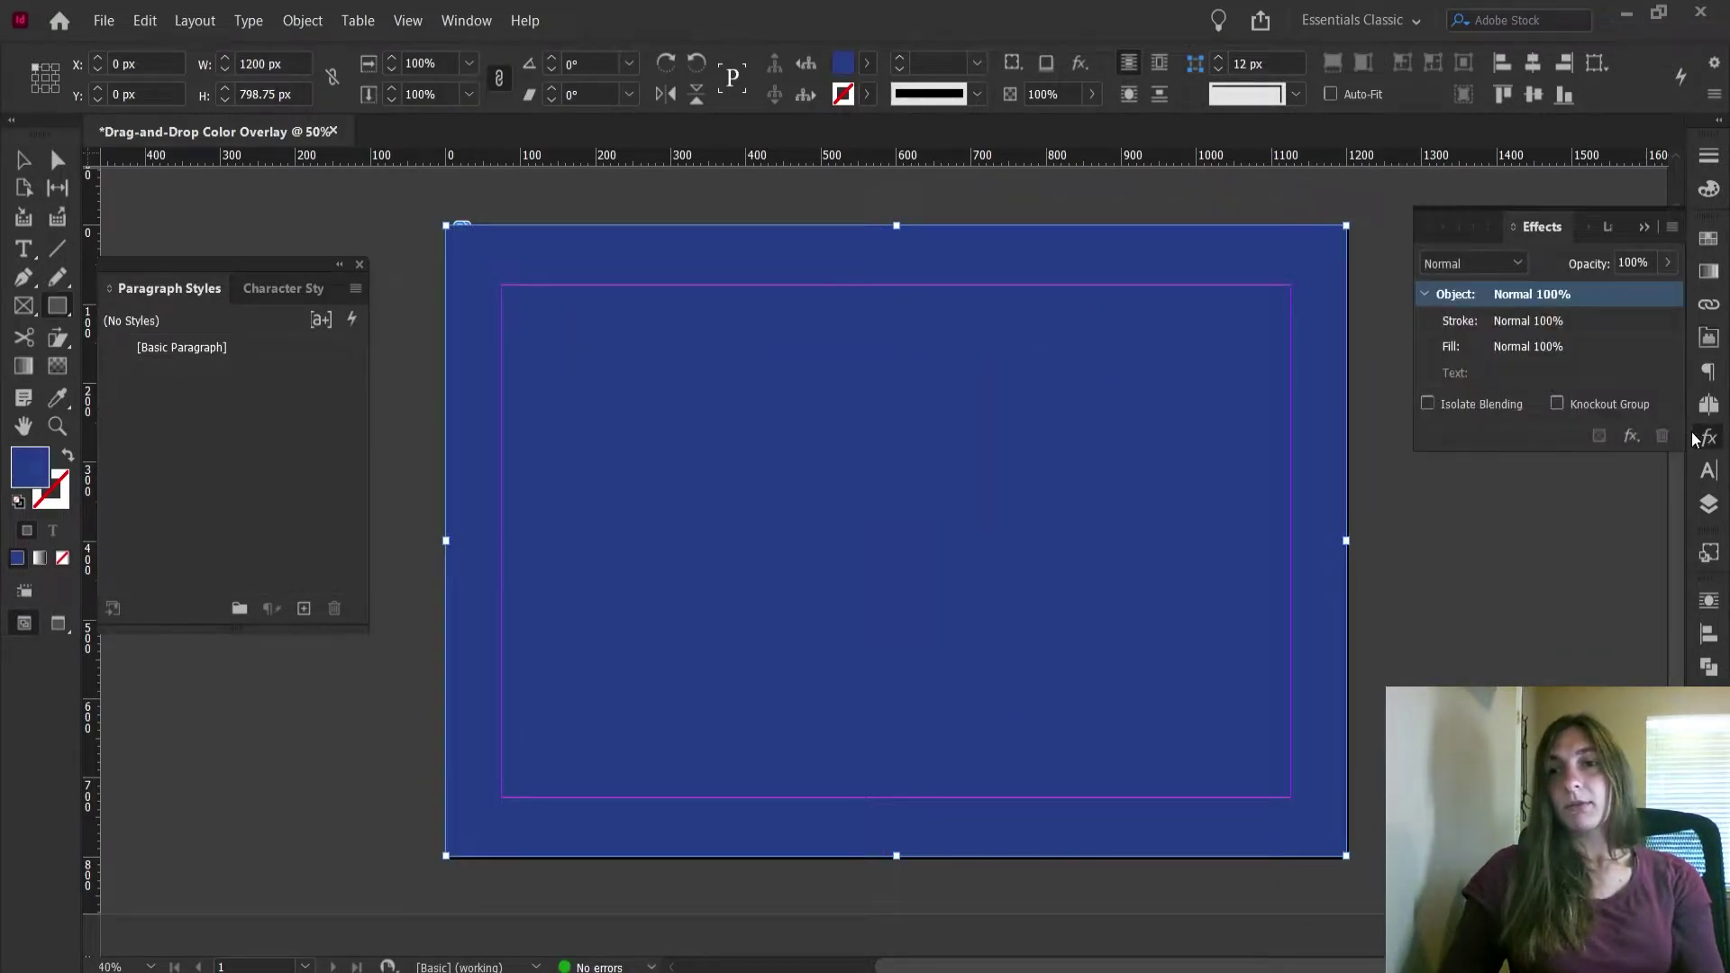
left_click(1511, 267)
left_click(1461, 660)
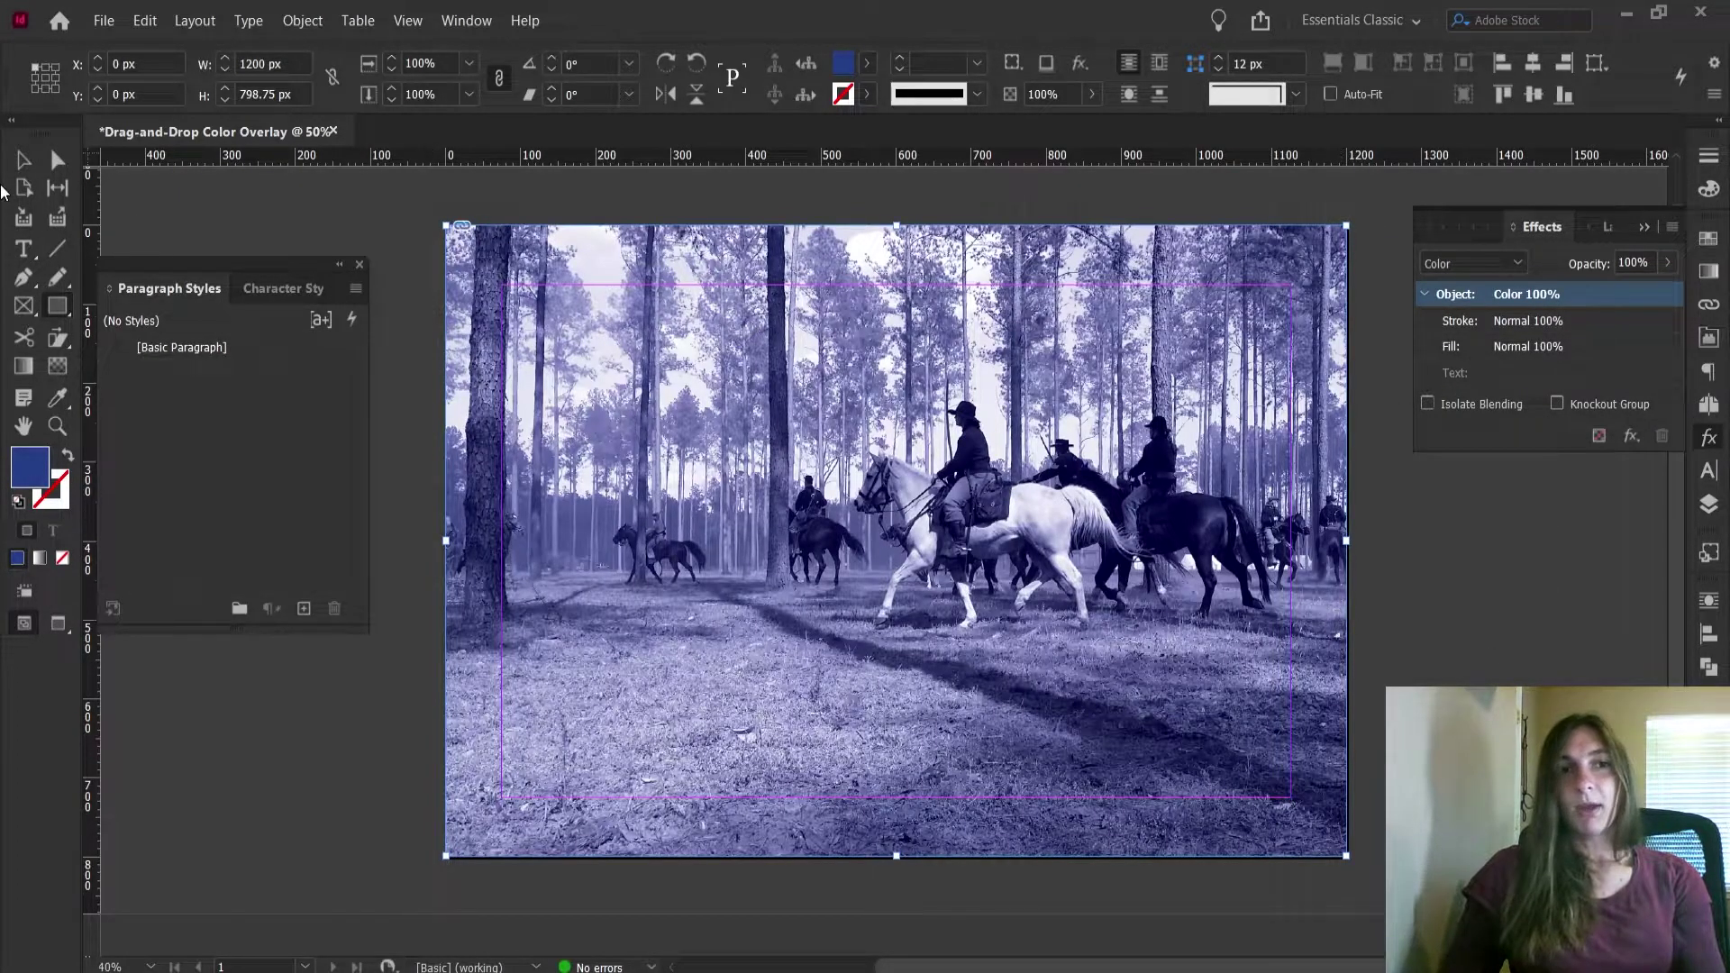
Duplicate the blue overlay rectangle in place, exactly over the original
left_click(23, 160)
left_click(726, 494)
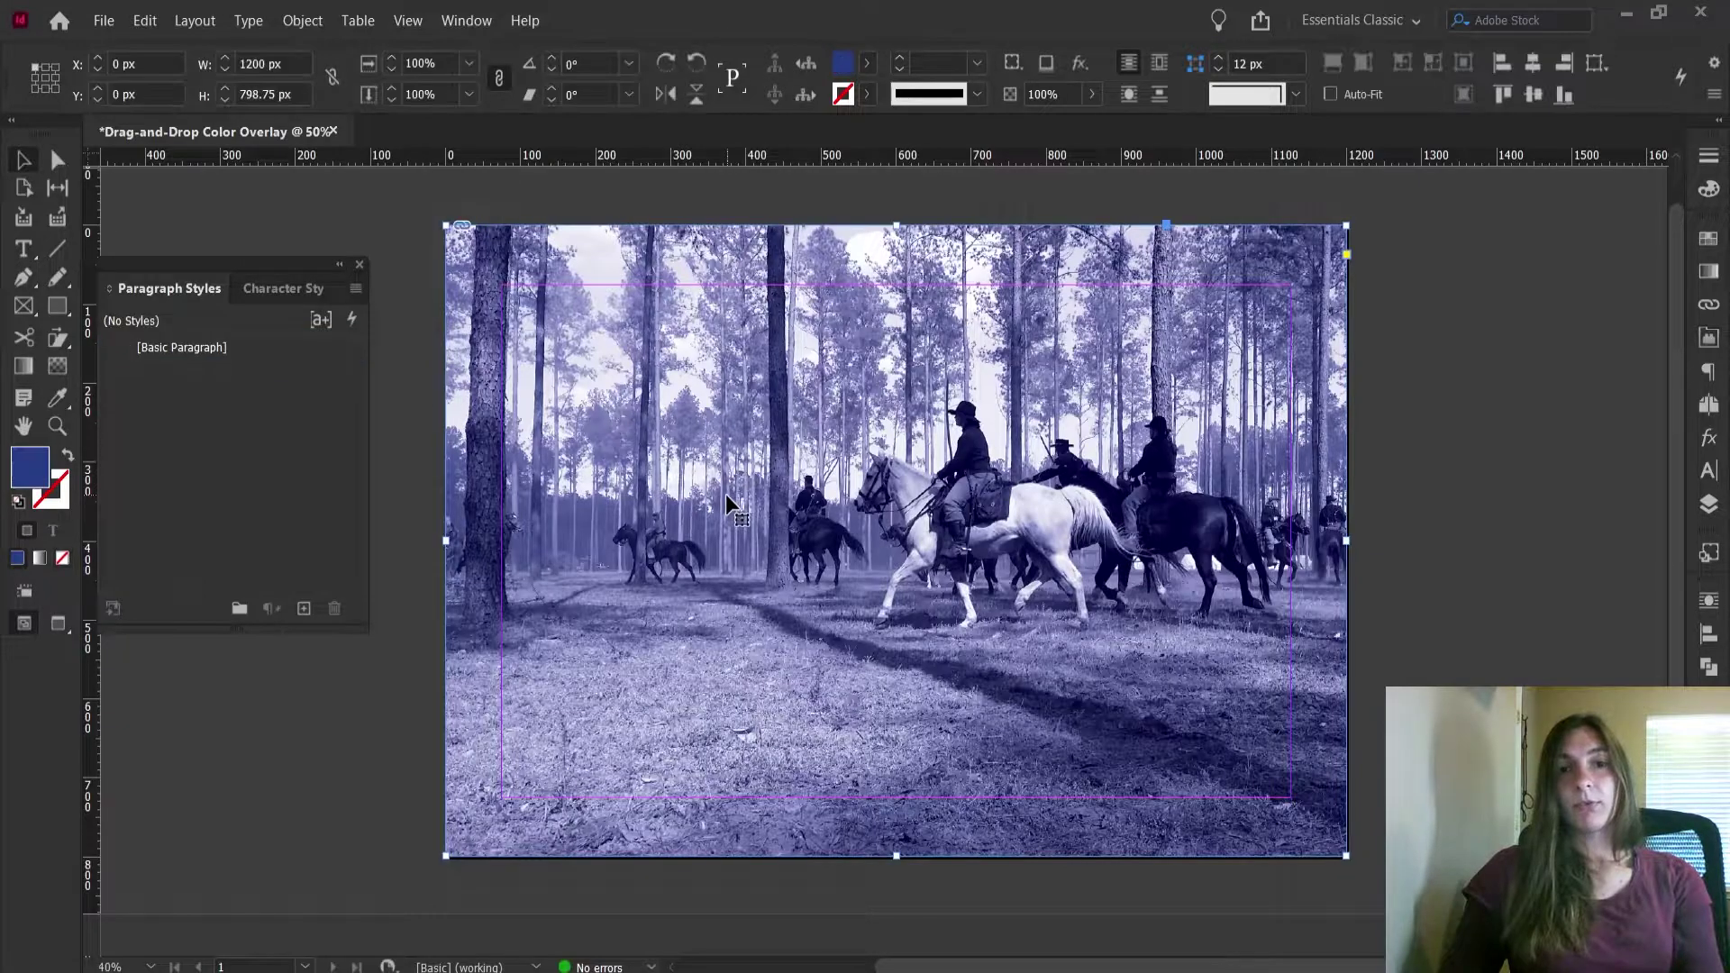
key("ctrl+c")
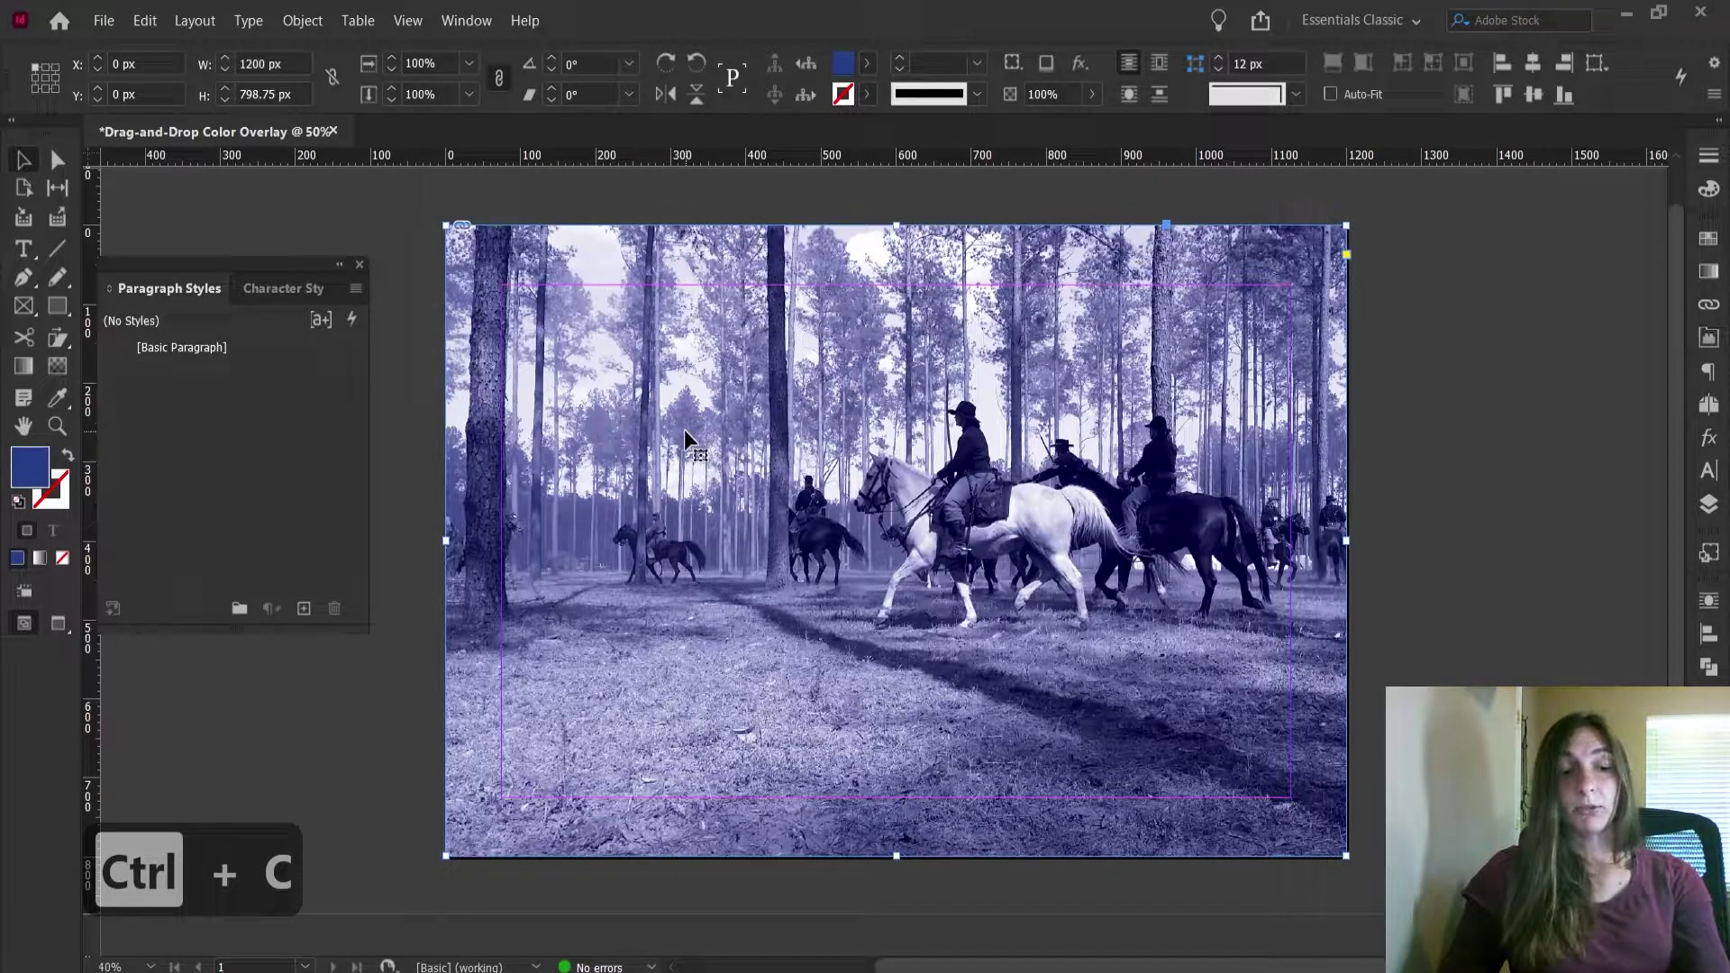
key("ctrl+alt+shift+v")
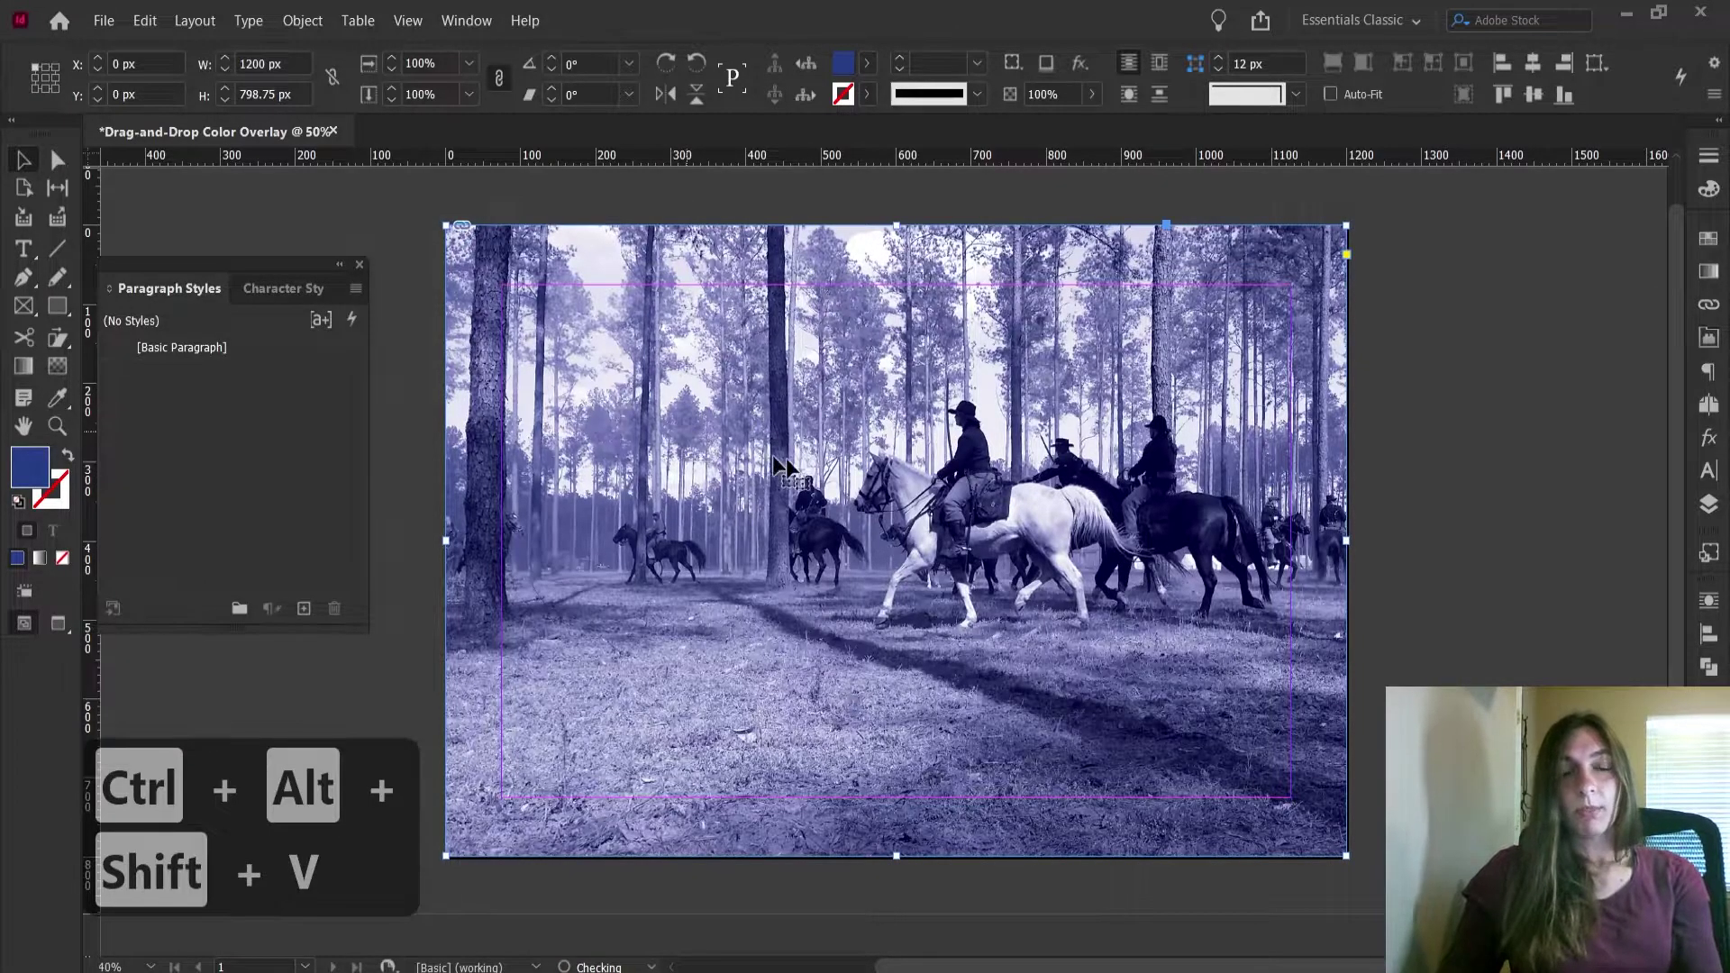
left_click_drag(929, 441, 1107, 551)
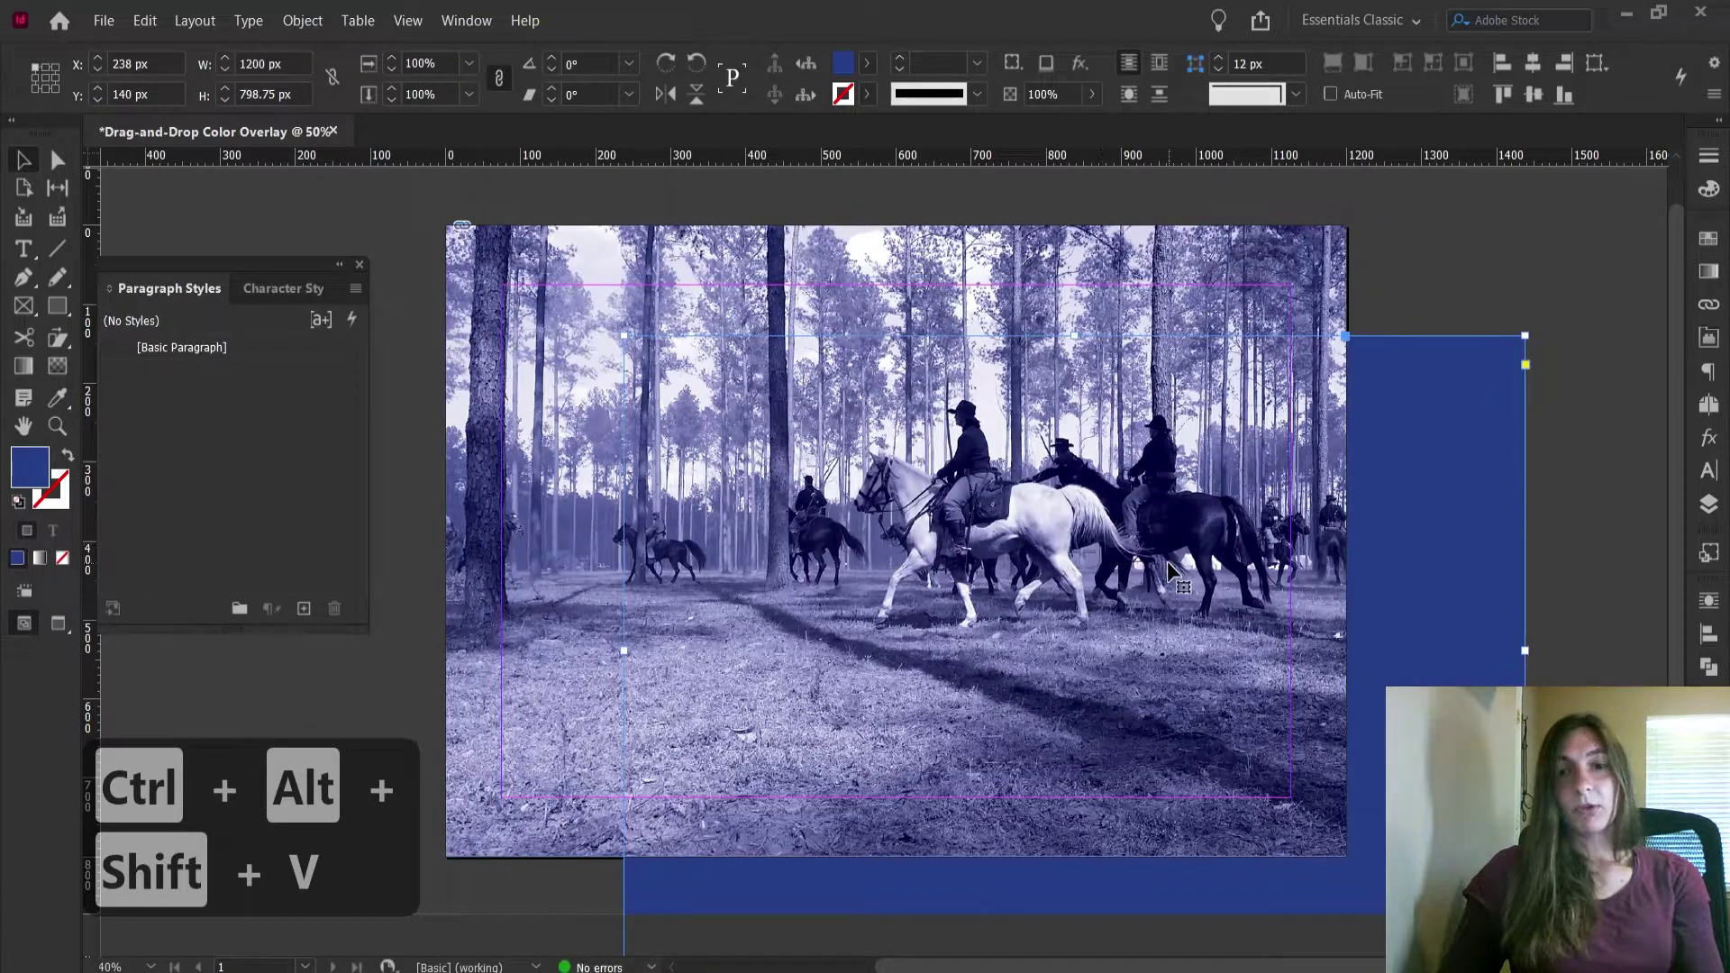
key("ctrl+z")
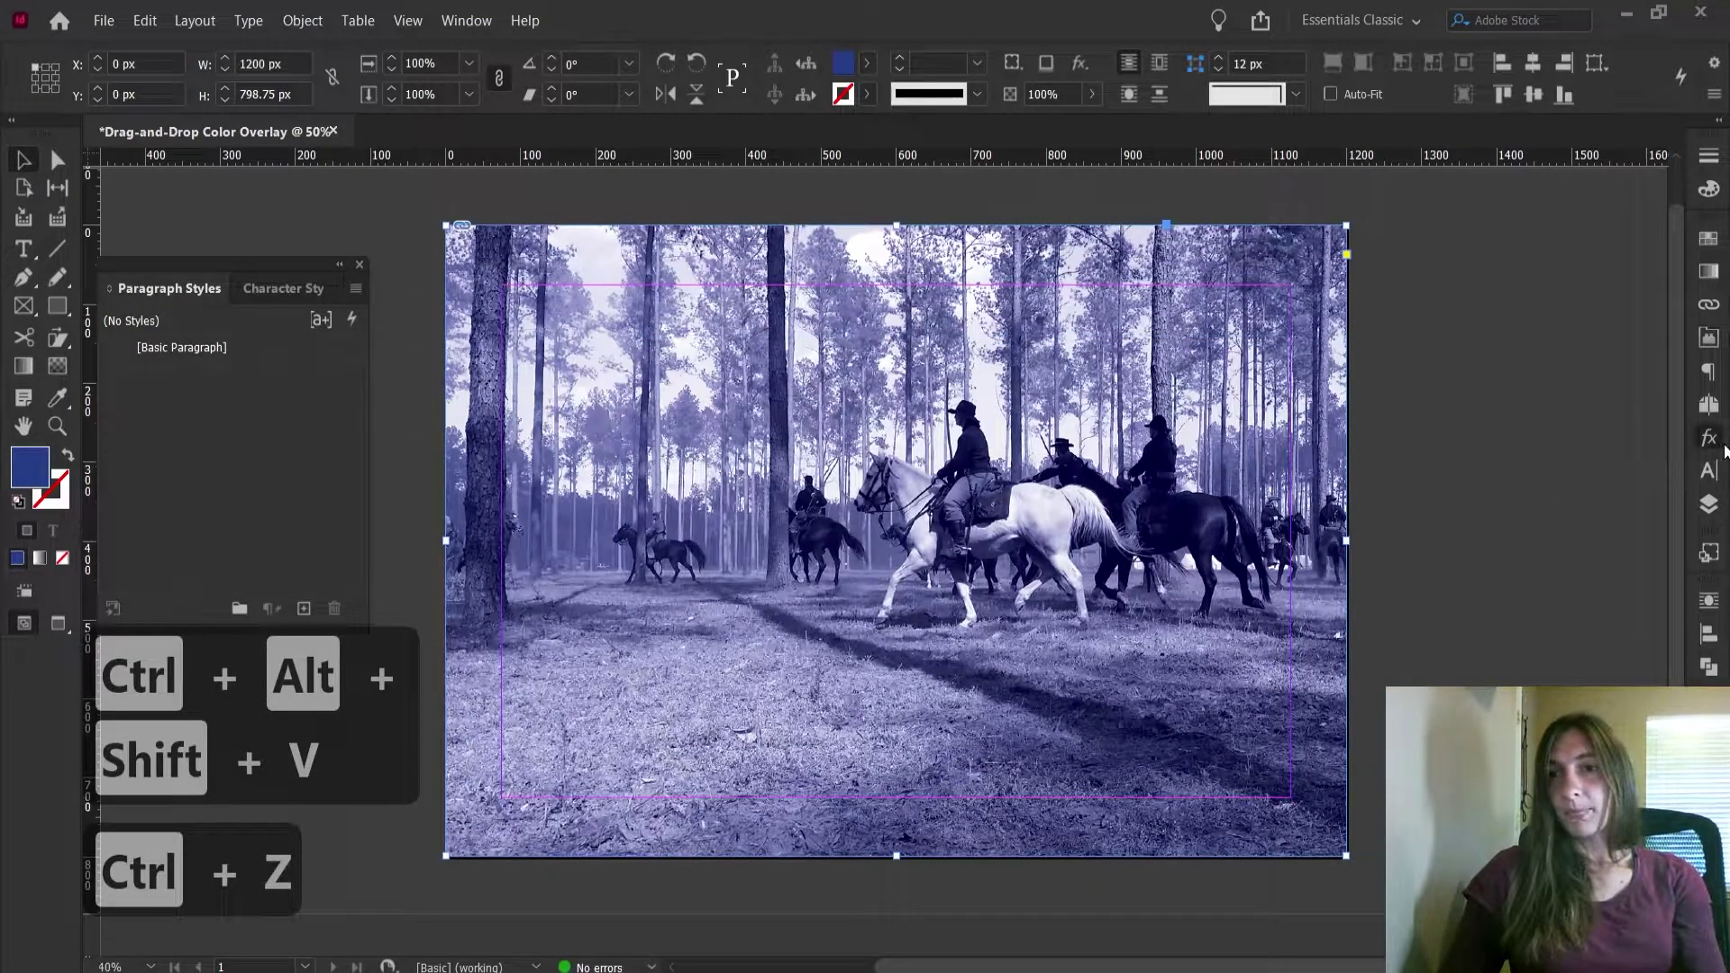
Set the duplicate overlay's blending mode to Multiply and lower its opacity to 58%
left_click(1717, 442)
left_click(1472, 262)
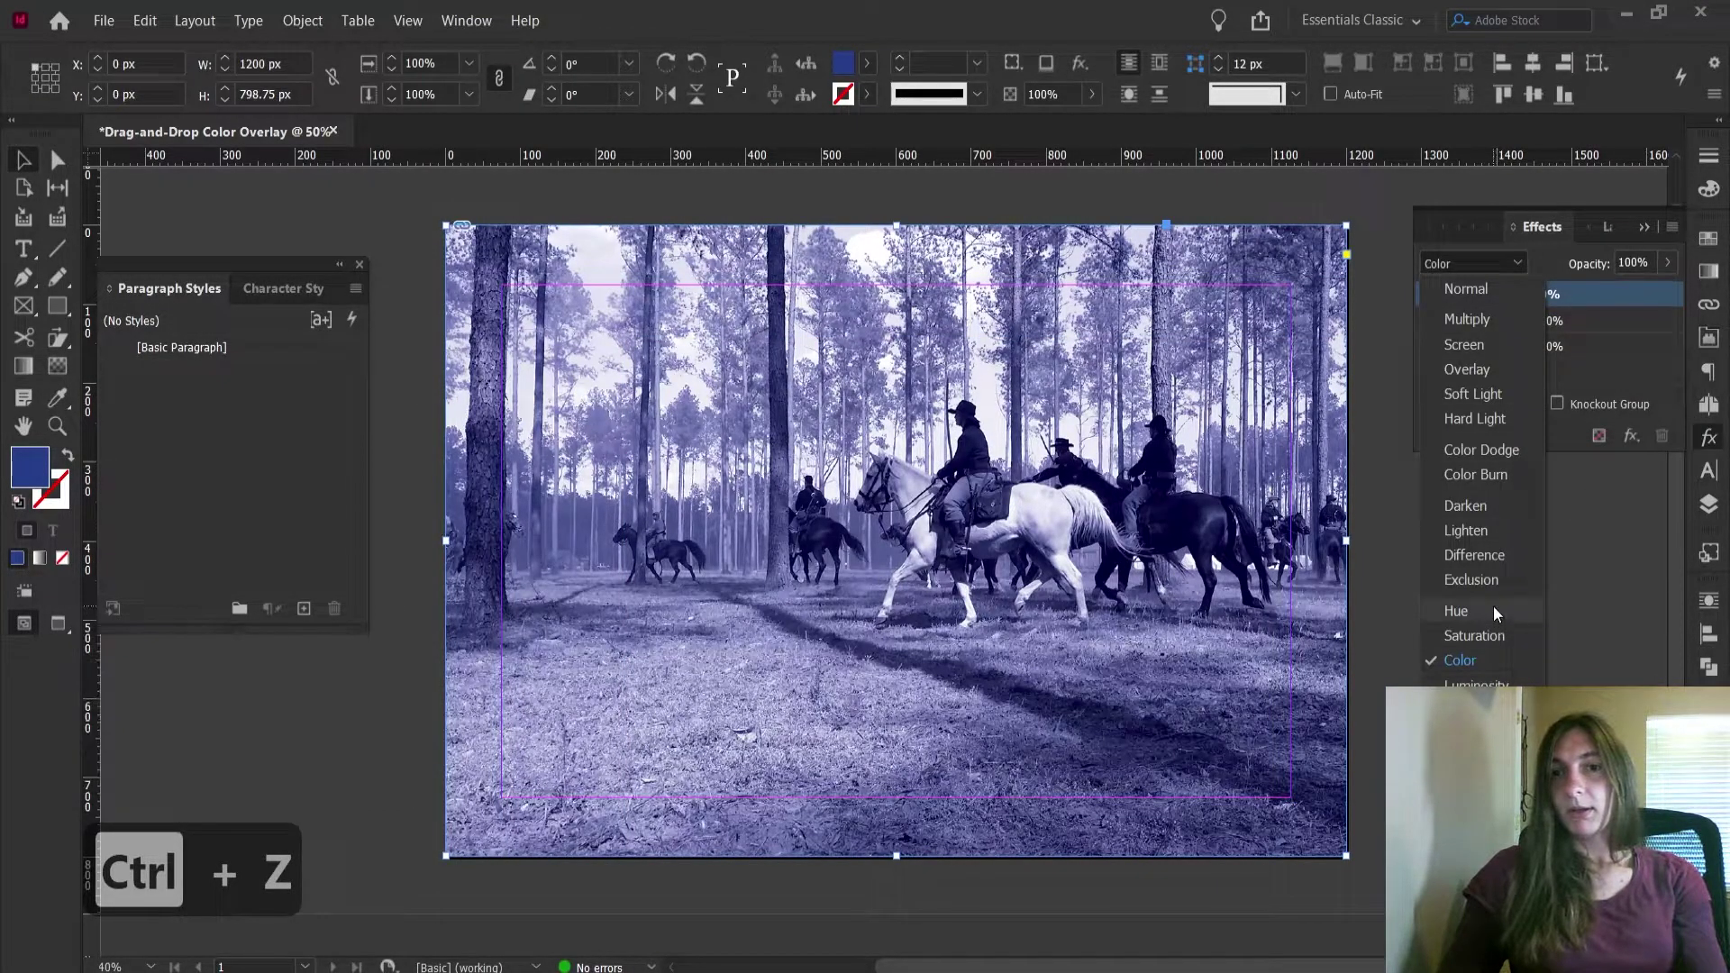
left_click(1494, 612)
left_click(1491, 262)
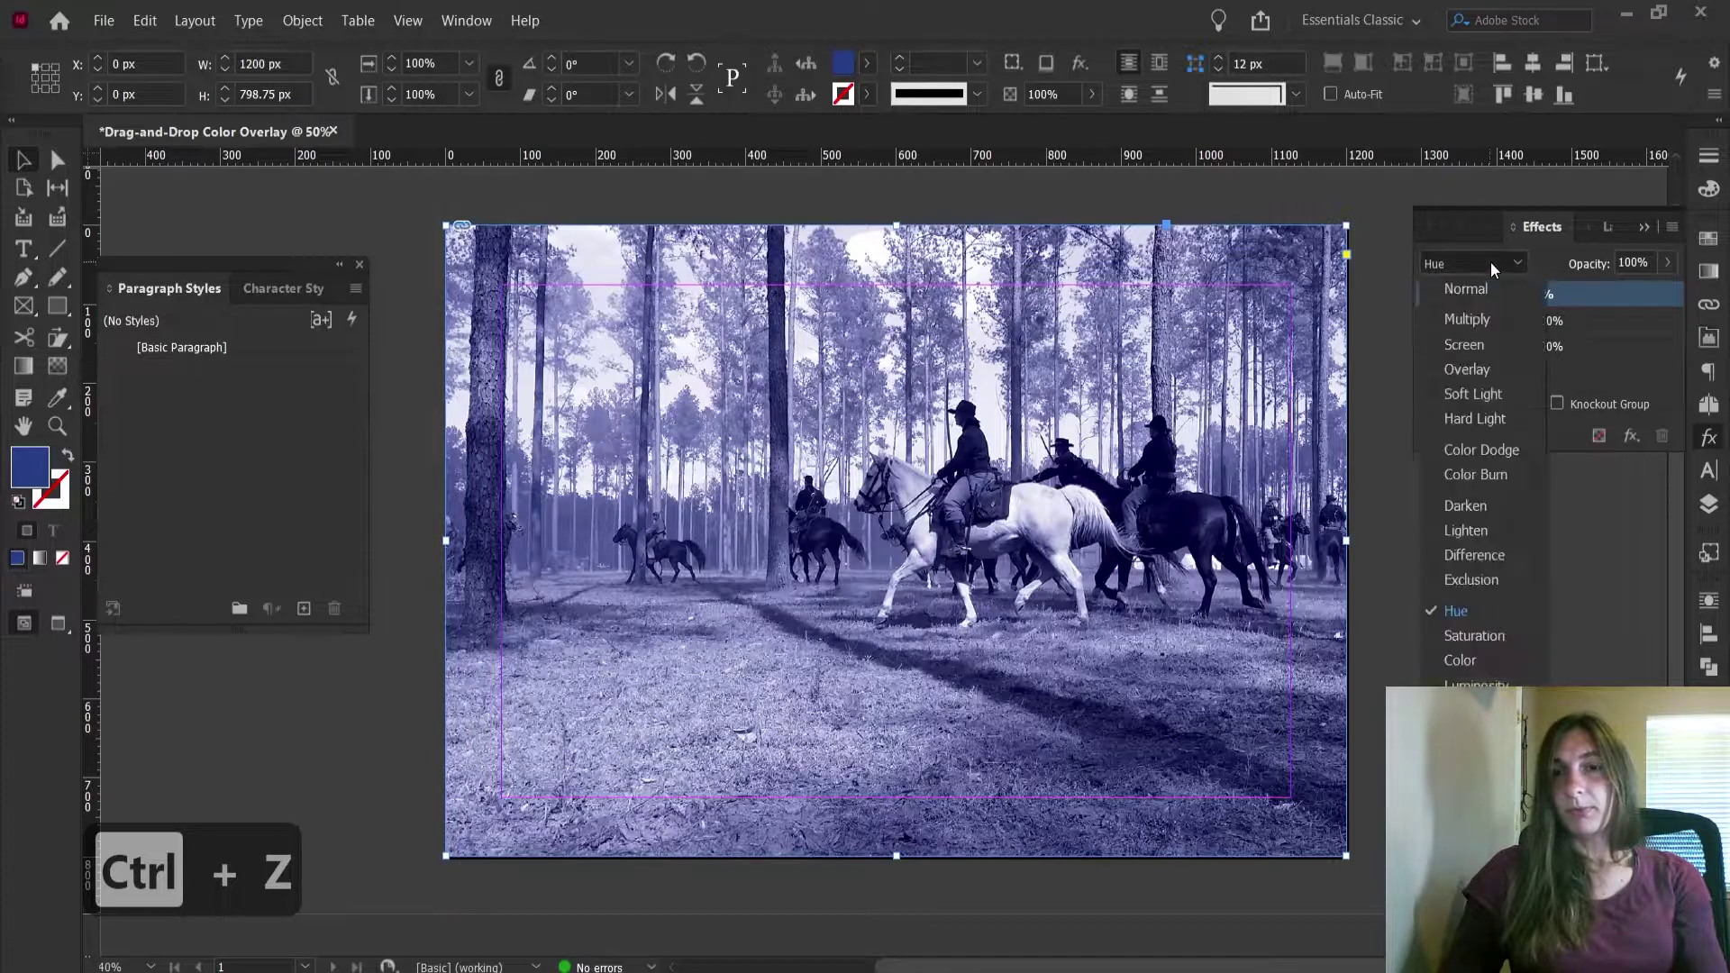
left_click(1490, 316)
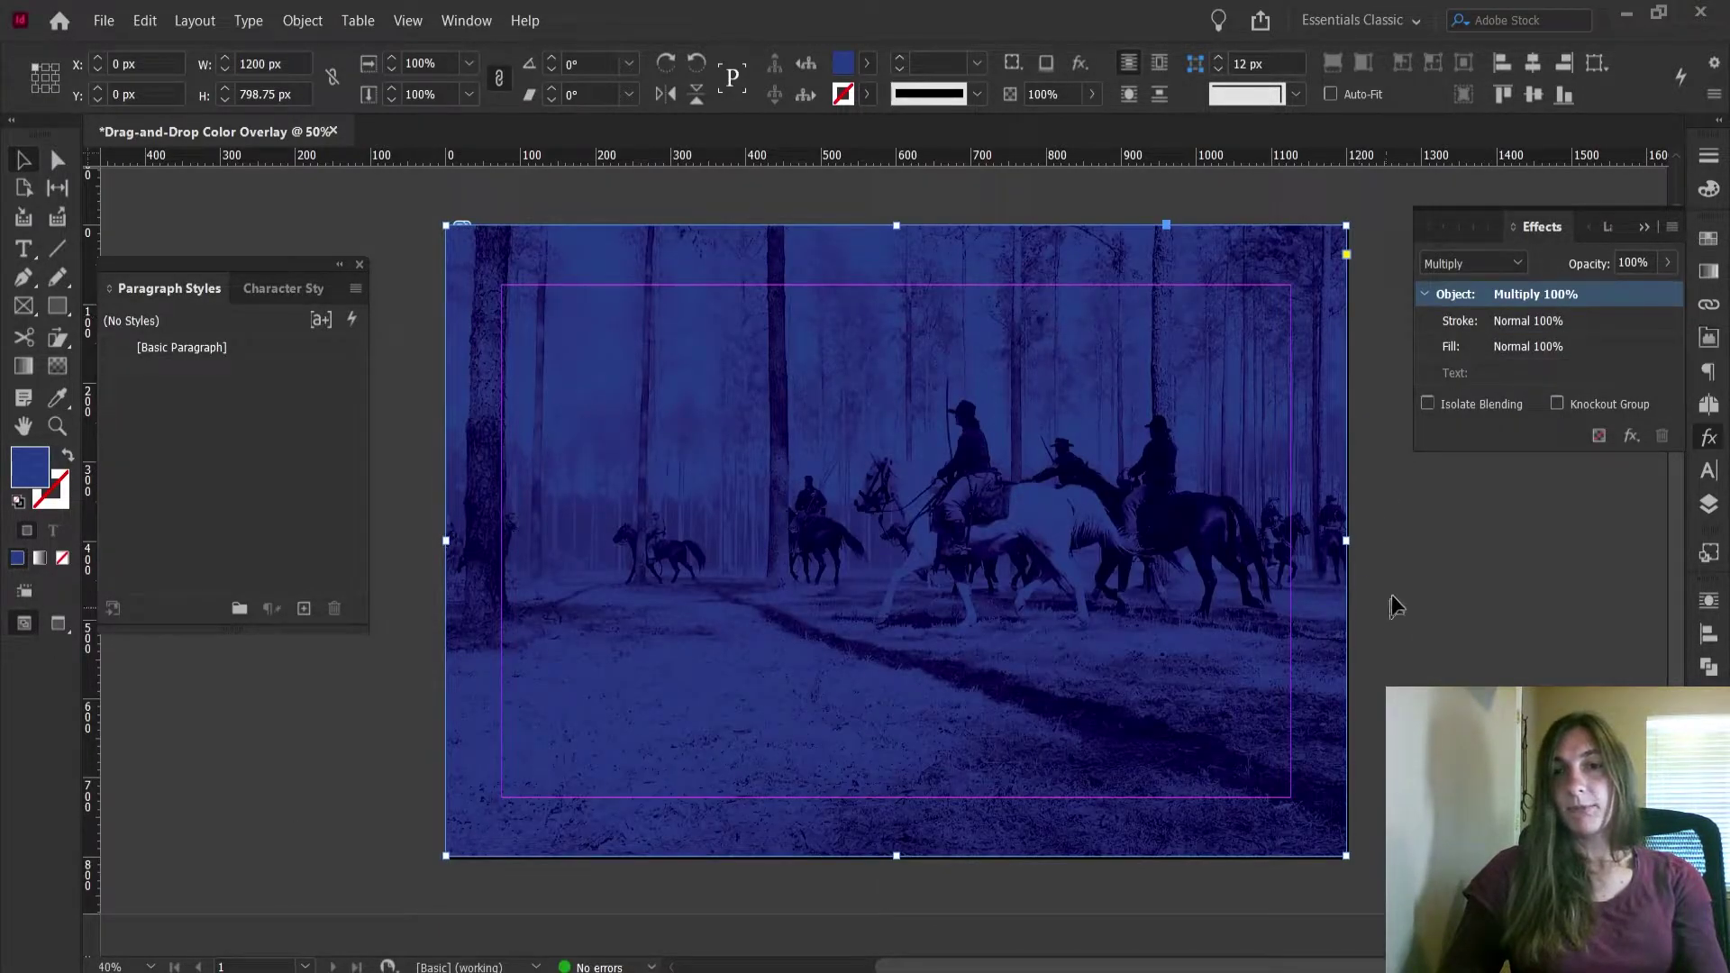
left_click(1667, 265)
left_click(1609, 292)
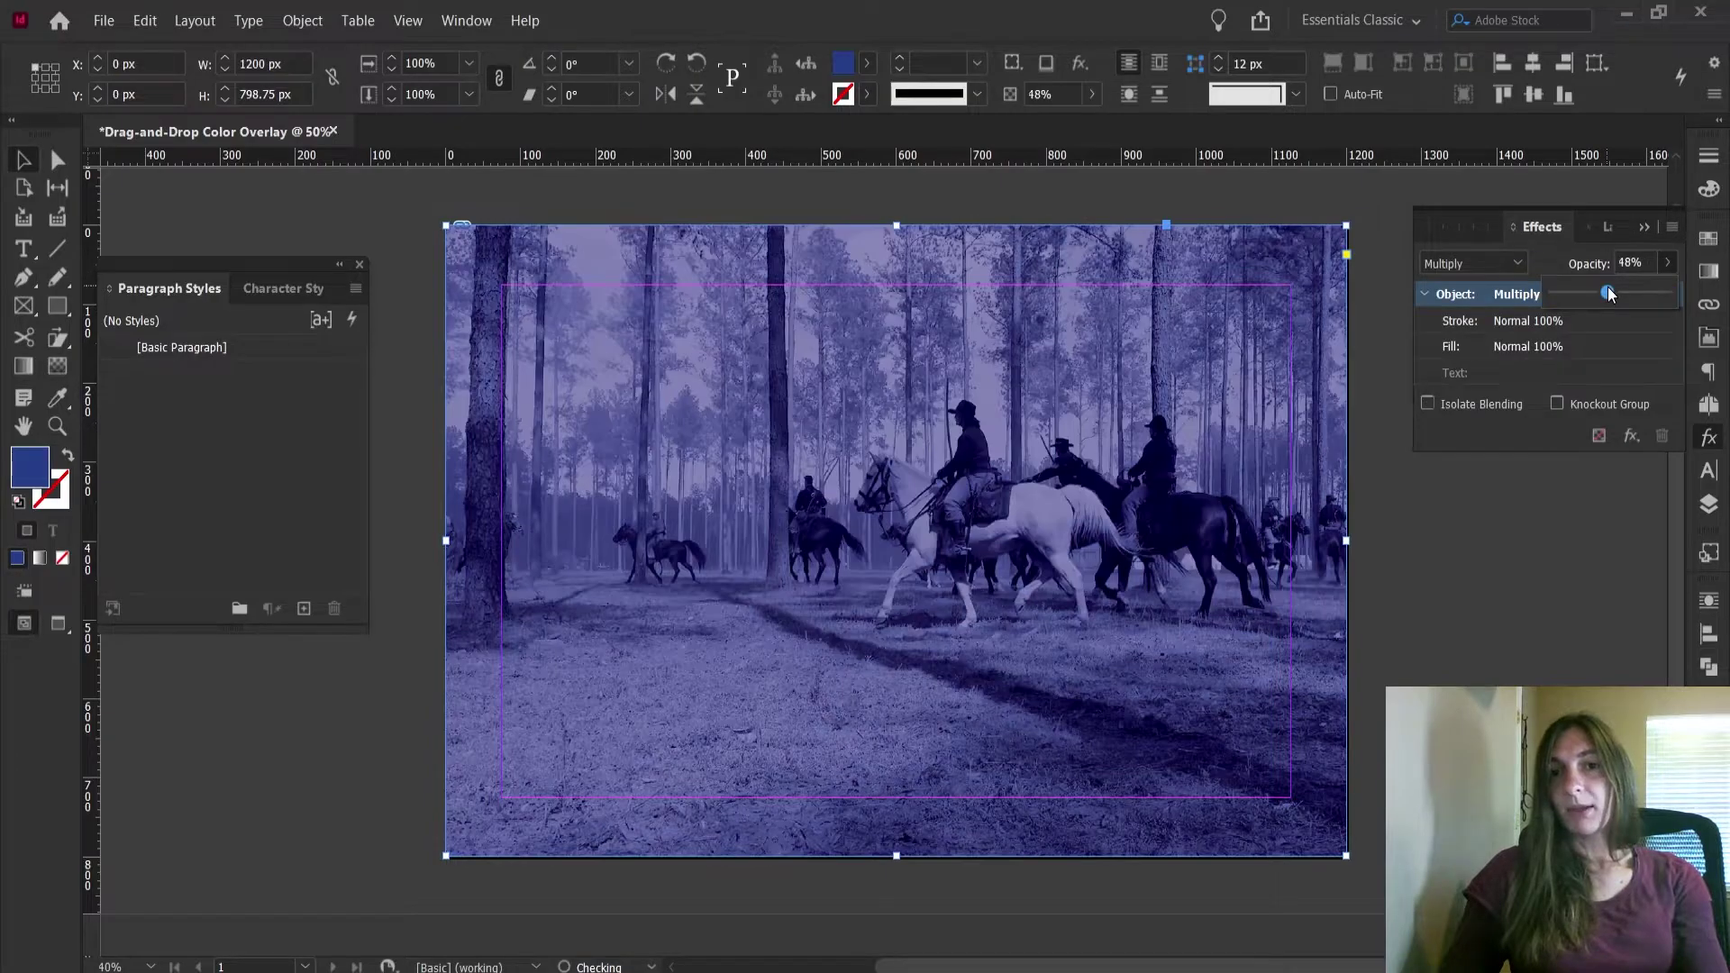
left_click_drag(1610, 293, 1621, 293)
left_click(1545, 510)
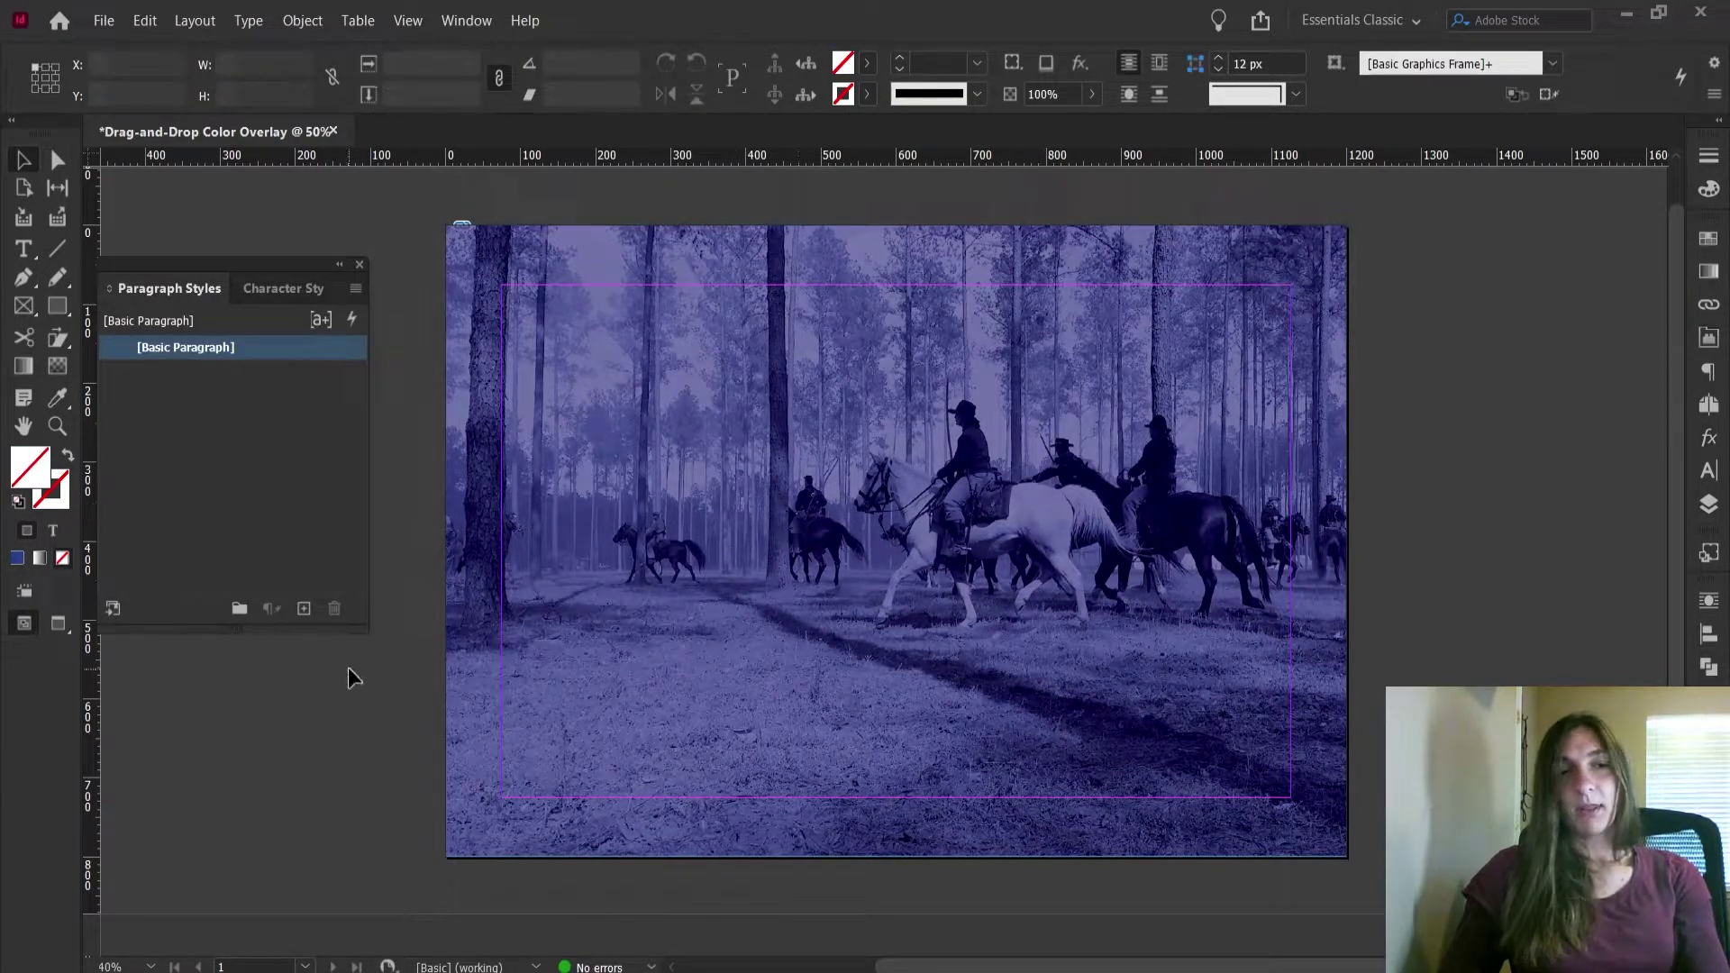
Add the white title THE BATTLE in the page's lower-left margin corner and preview the page without guides
left_click(18, 246)
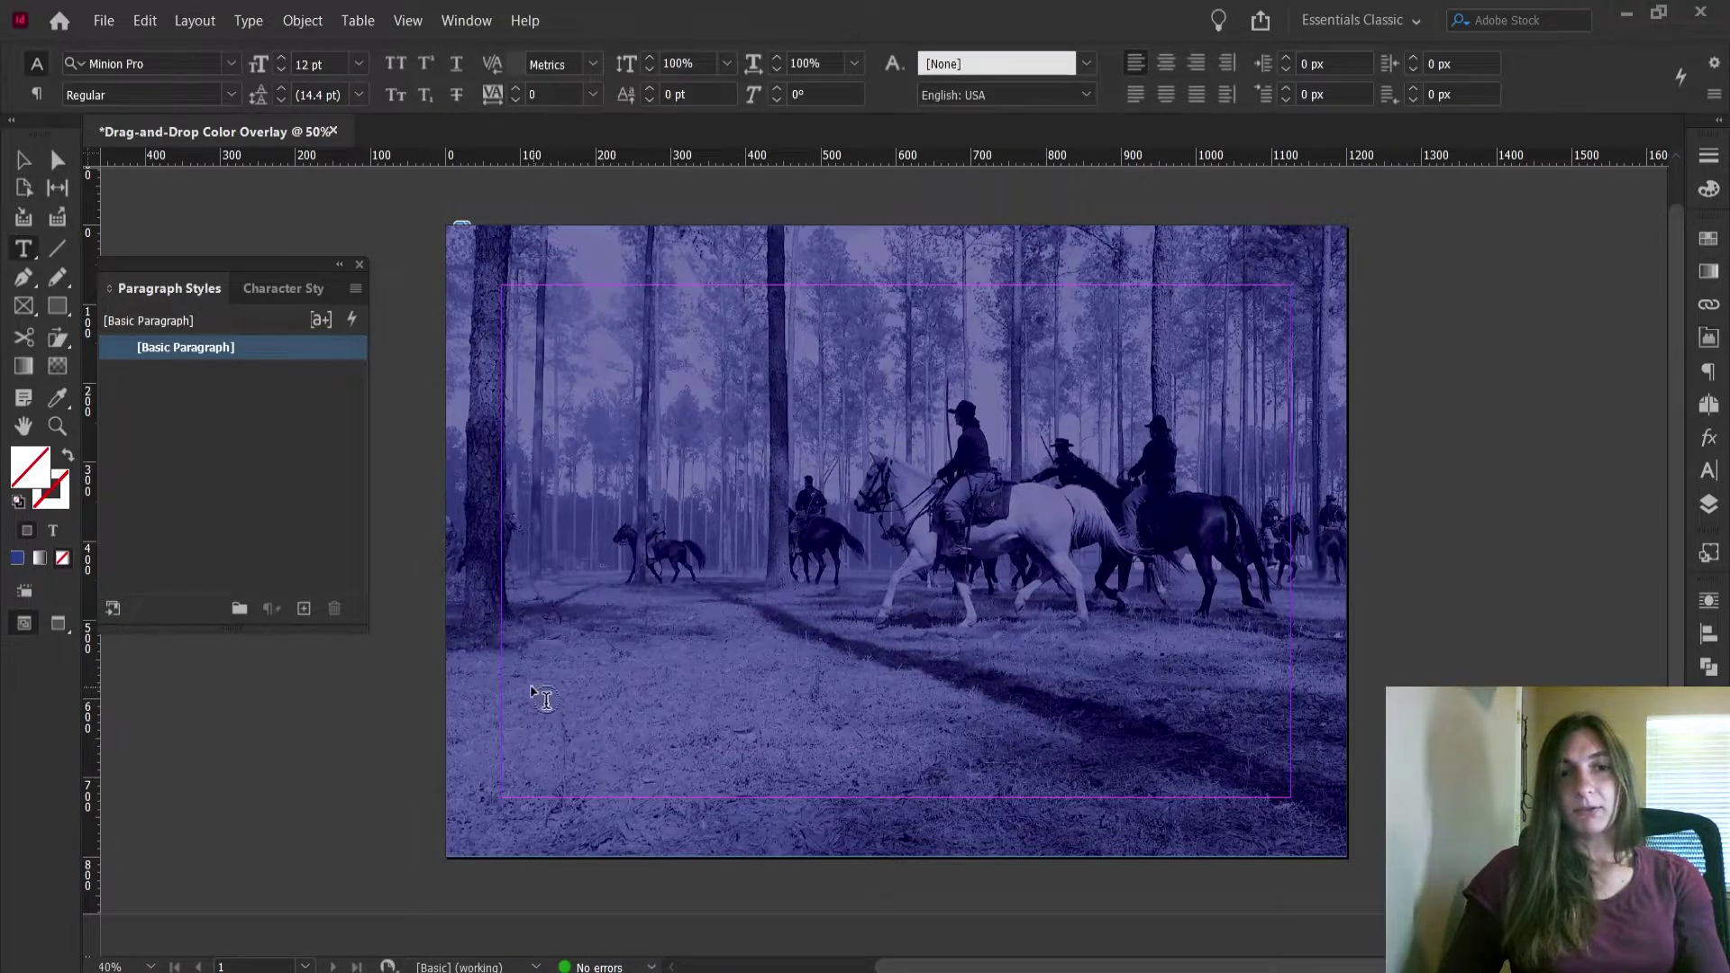
left_click_drag(413, 680, 674, 804)
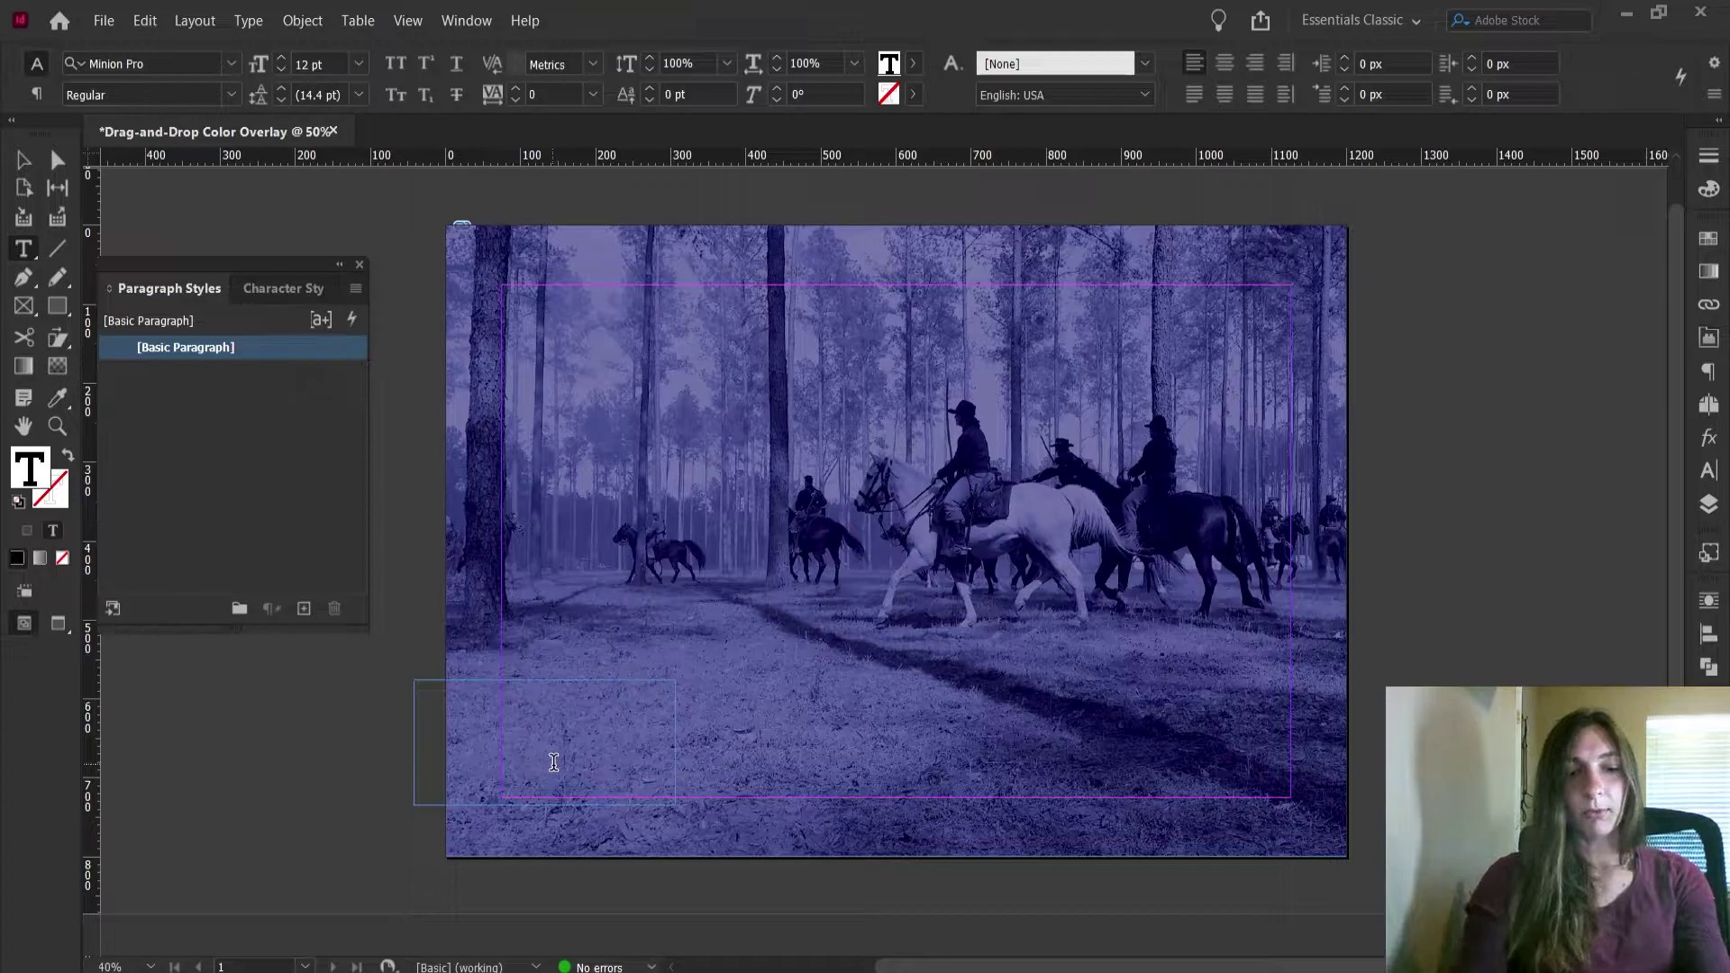
key("ctrl+v")
key("Escape")
left_click_drag(546, 715, 636, 784)
left_click(1306, 815)
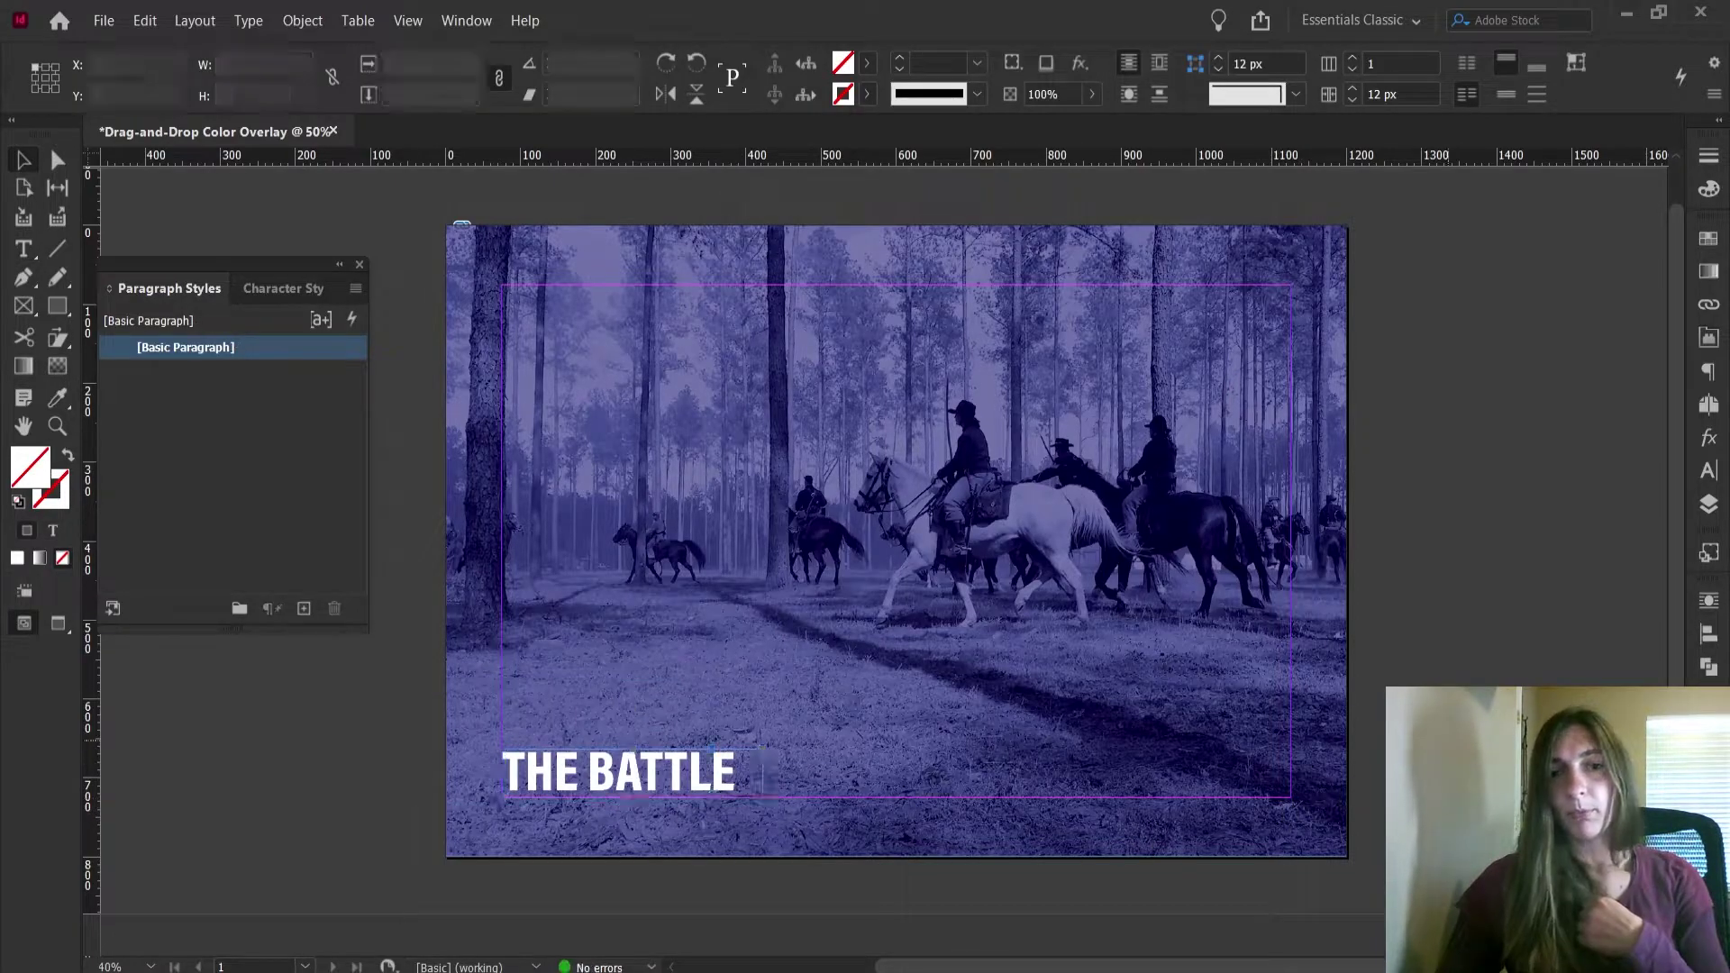
key("w")
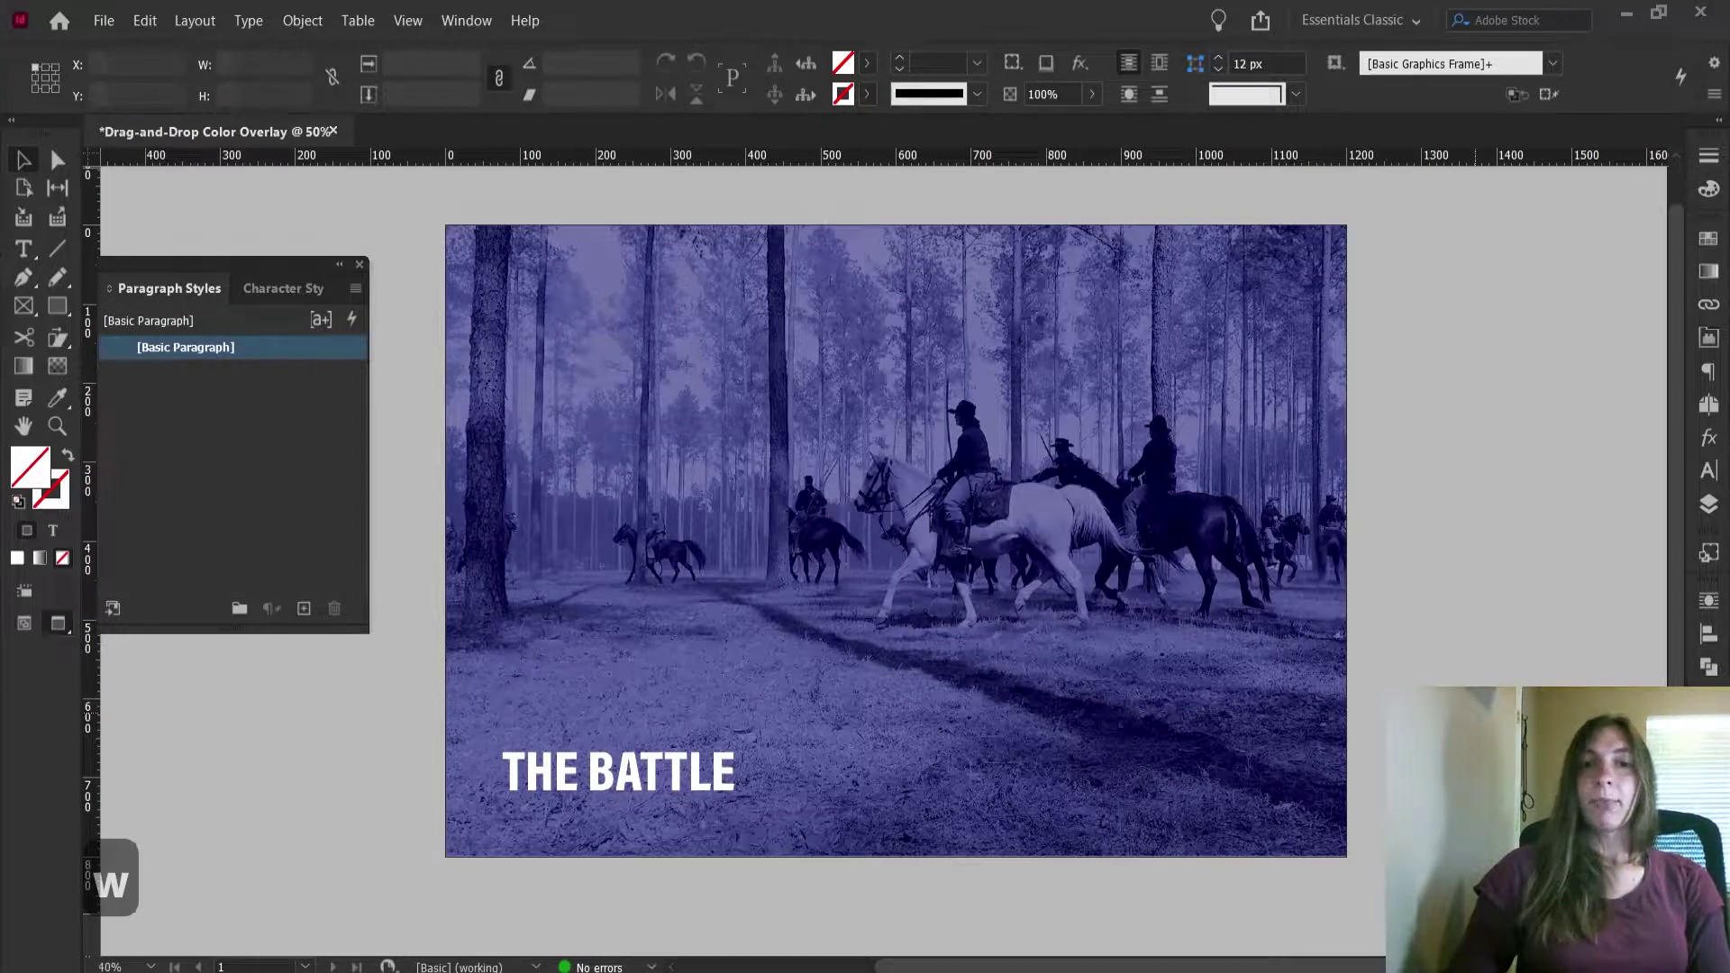
Duplicate the page 1 spread as page 2
left_click(1708, 407)
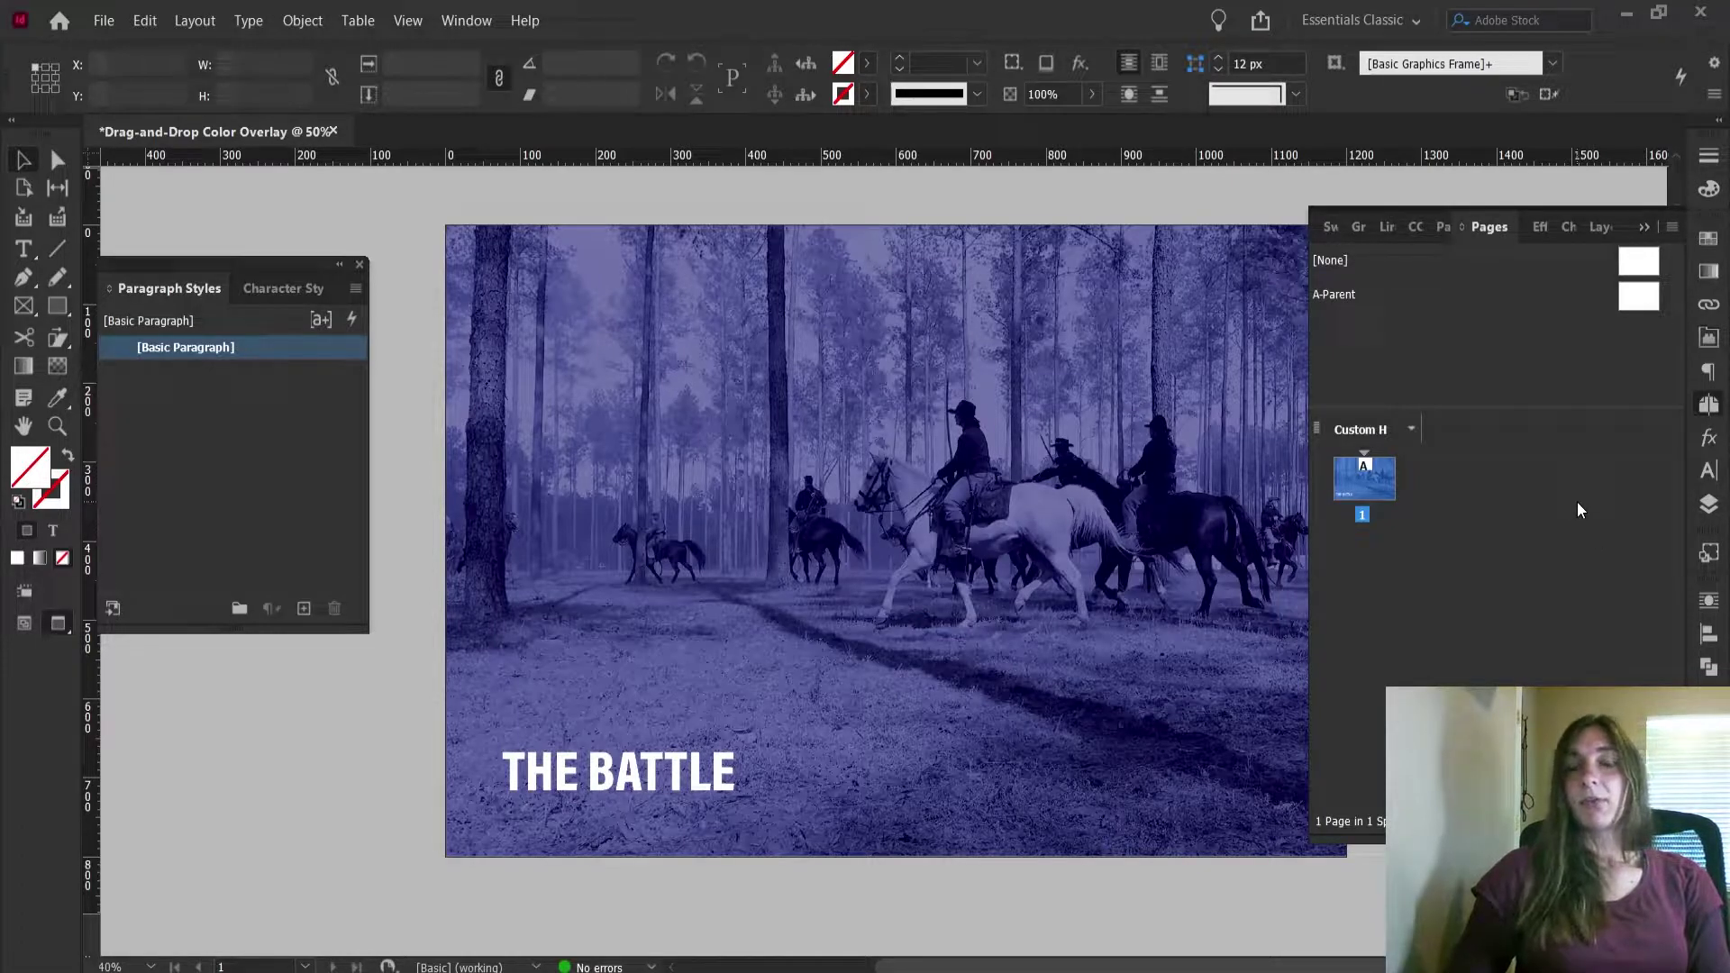
right_click(1378, 501)
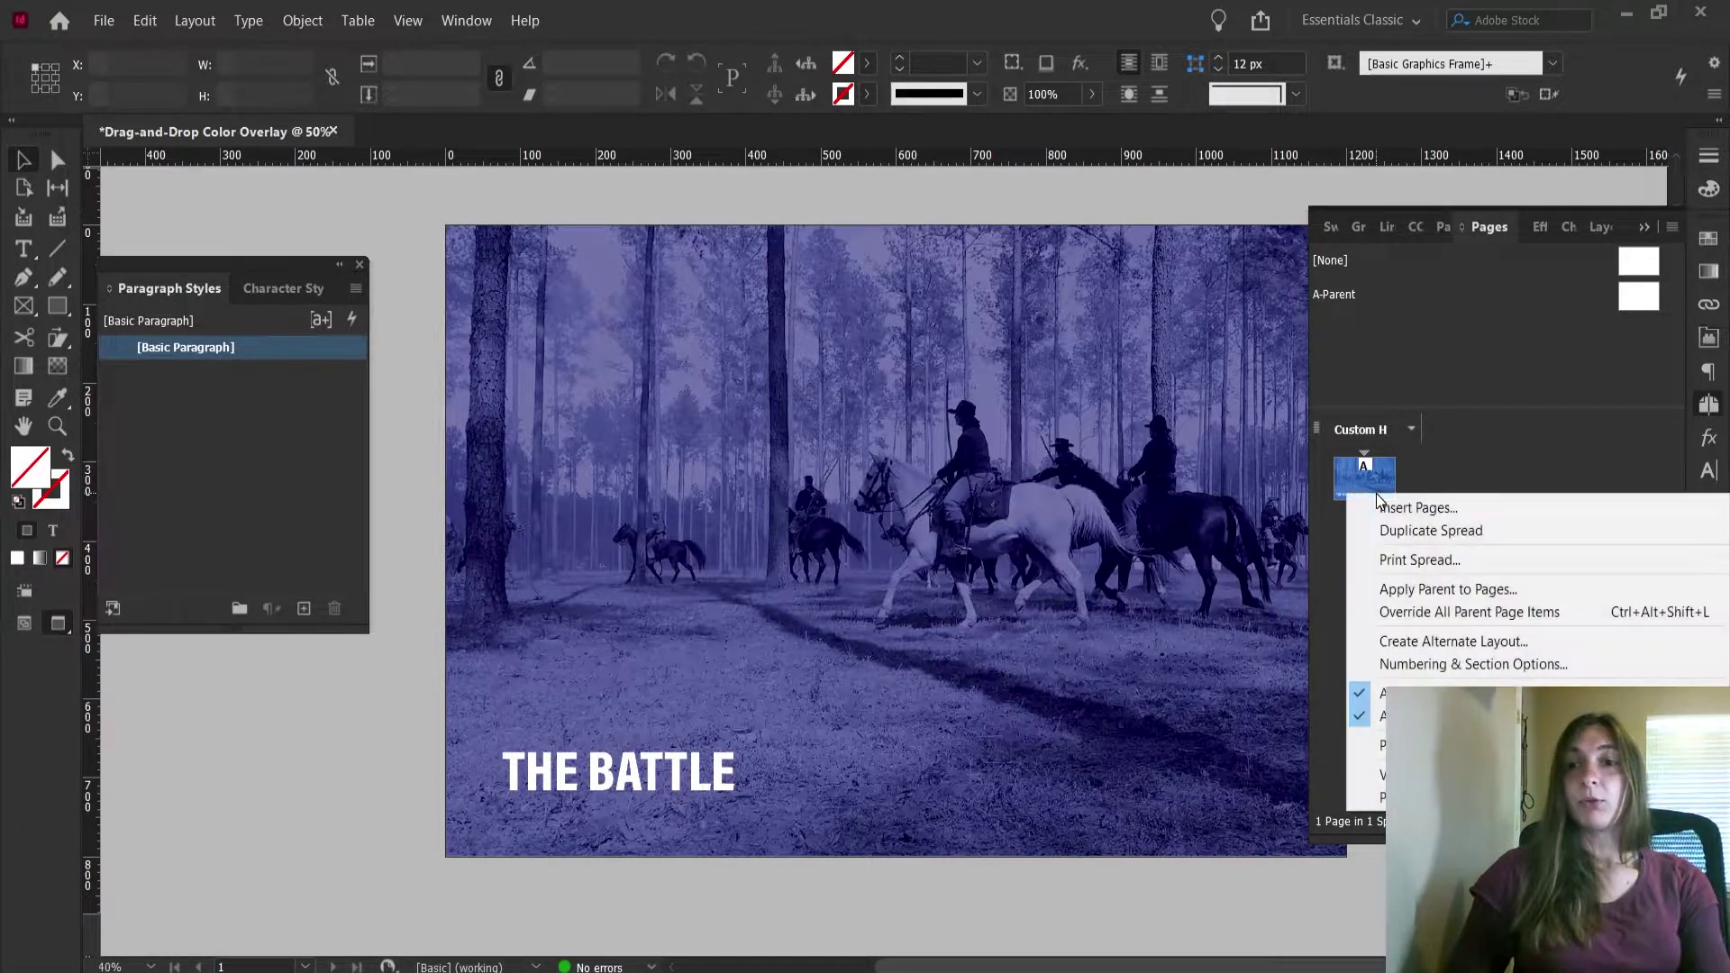
left_click(1405, 534)
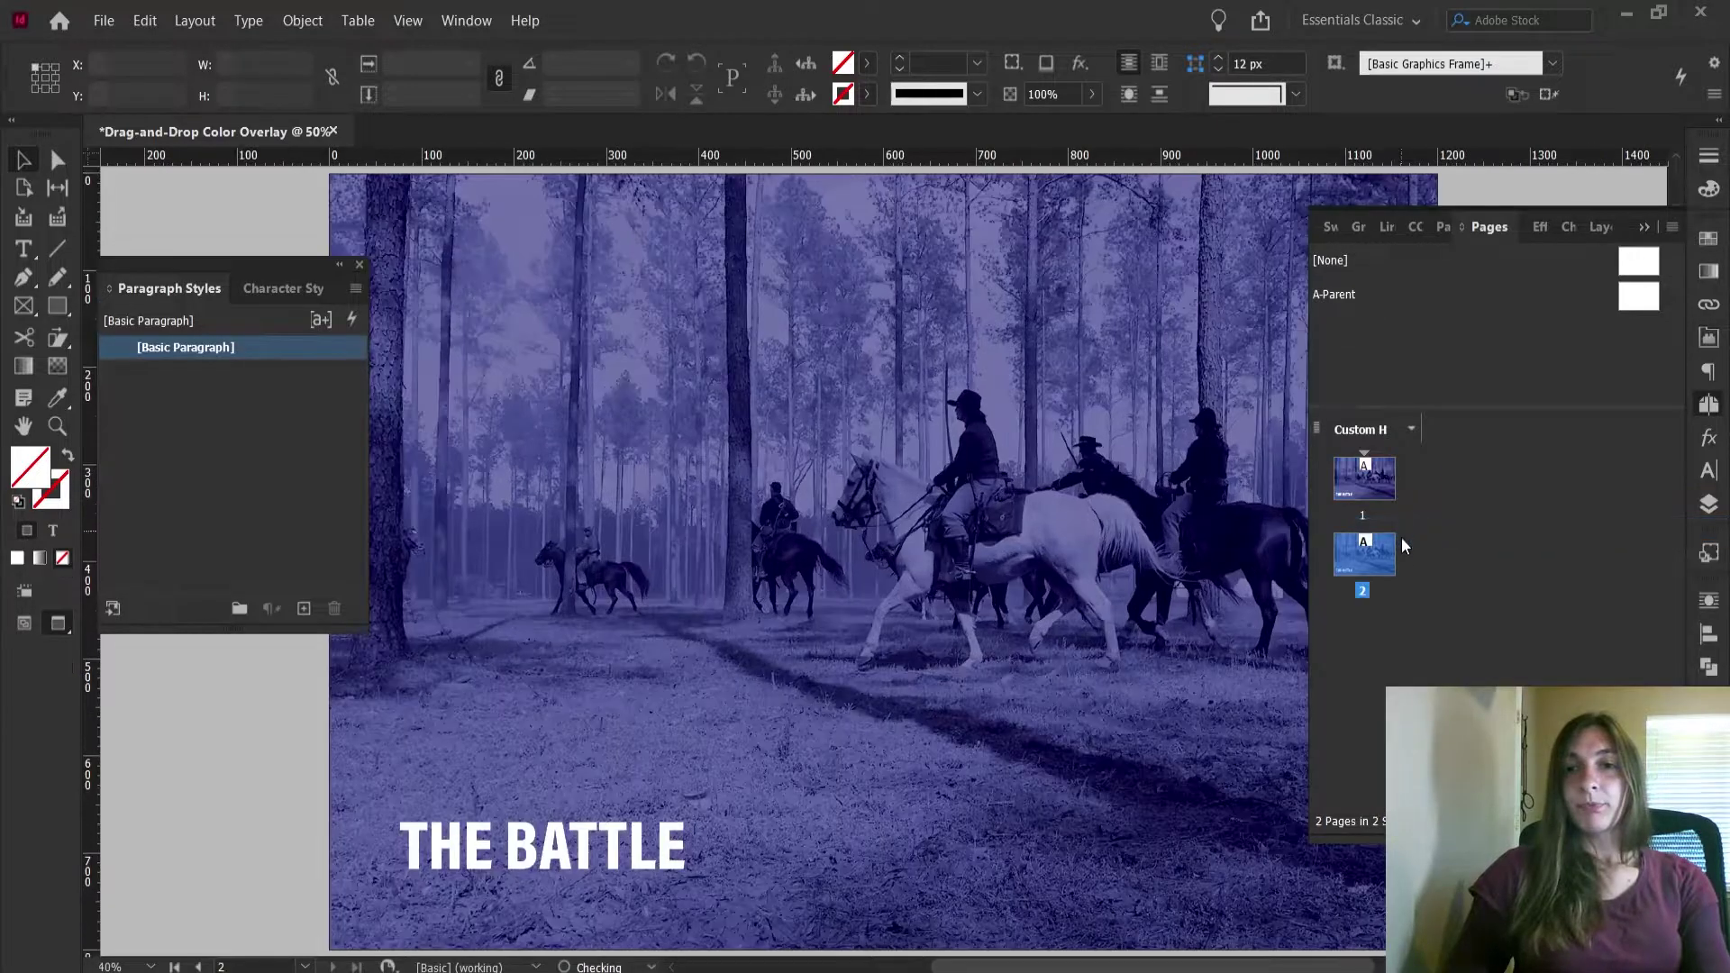
On page 2, shorten the Multiply overlay from its top edge to start at Y 150 px and the Color overlay at 75 px
scroll(723, 588, "down", 3)
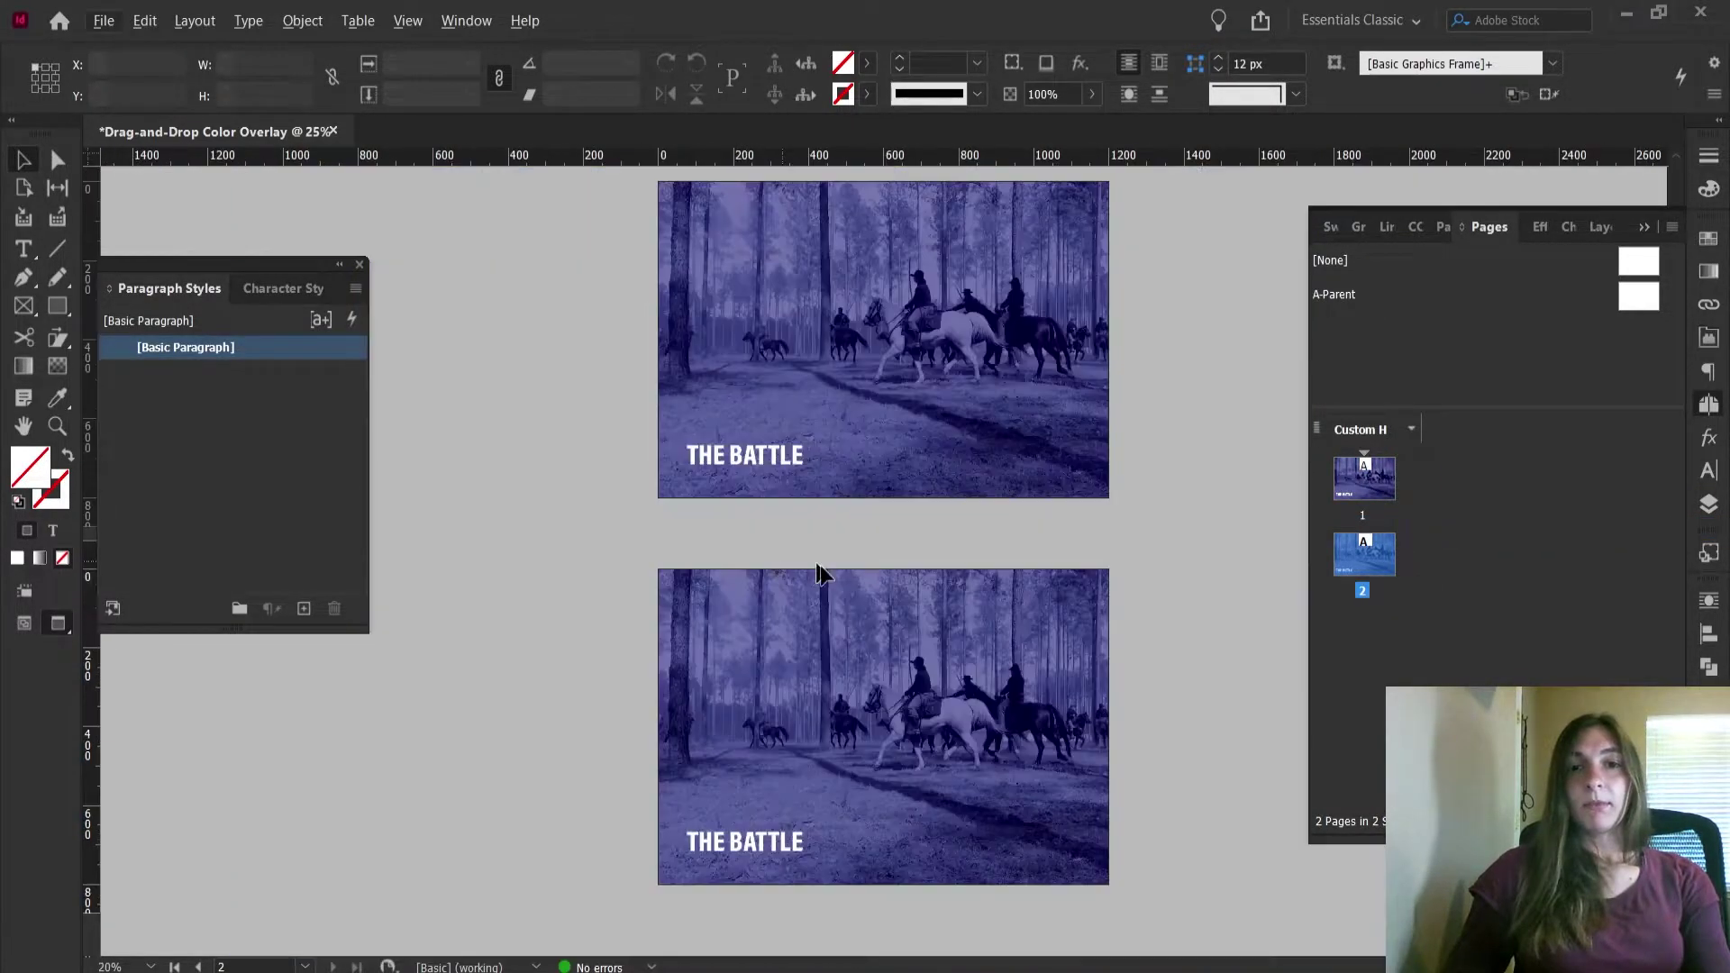
scroll(965, 671, "up", 2)
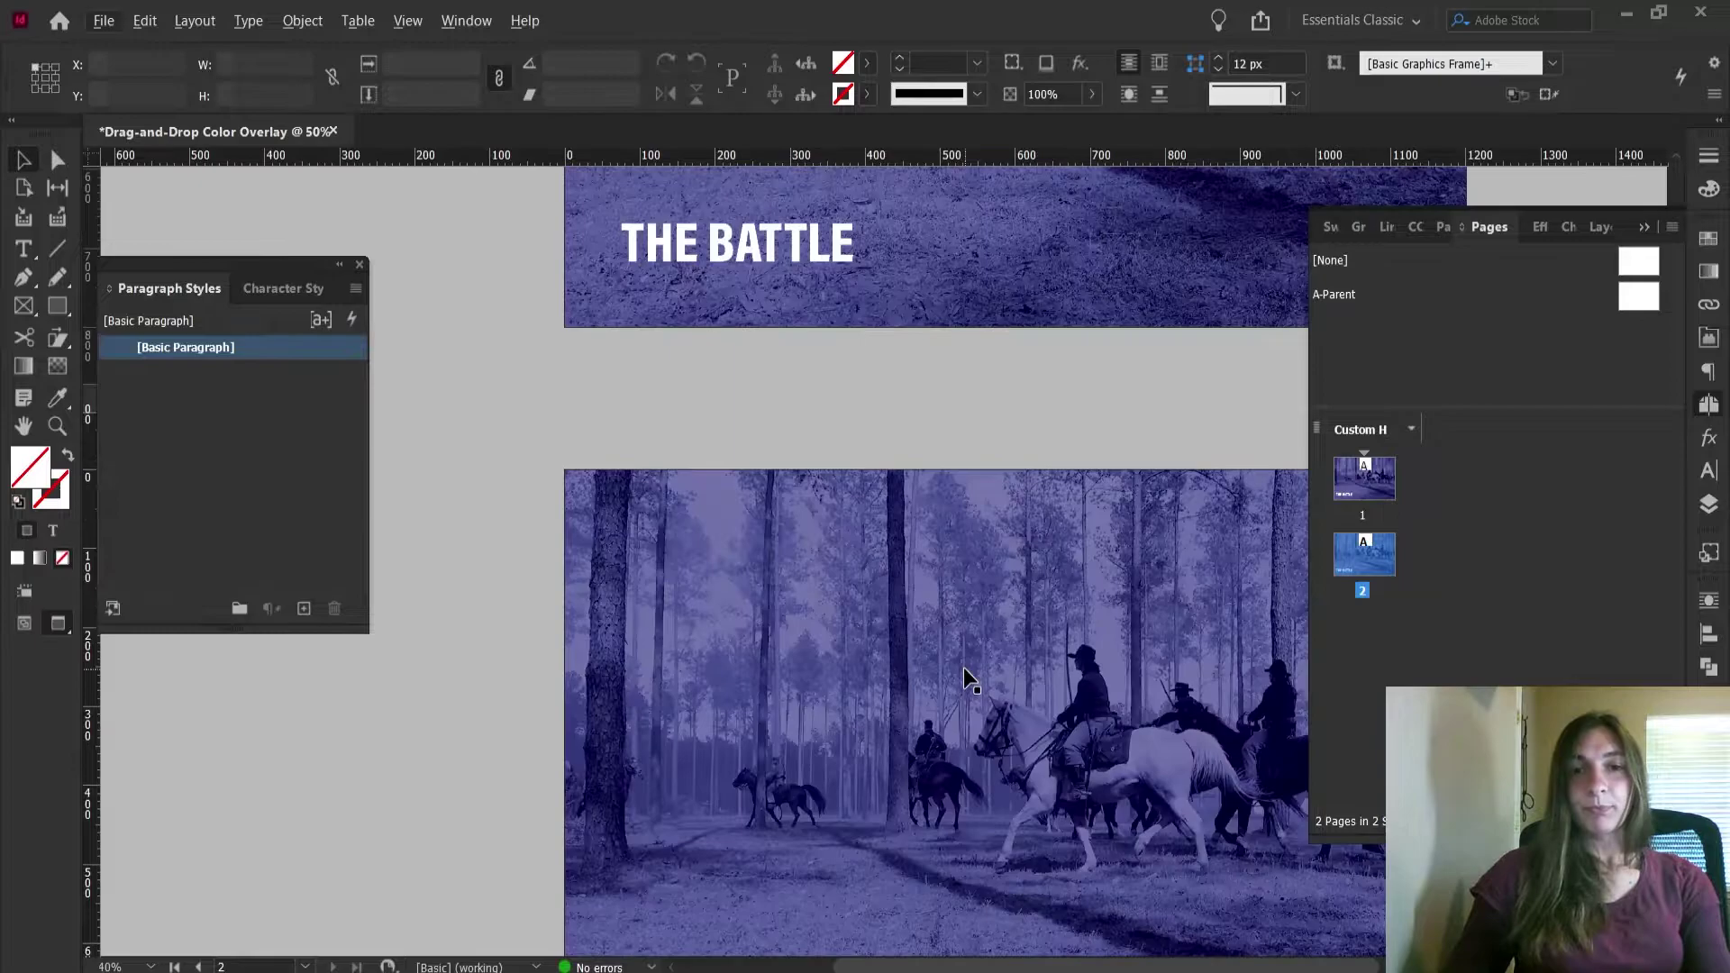
scroll(964, 667, "down", 1)
left_click(899, 523)
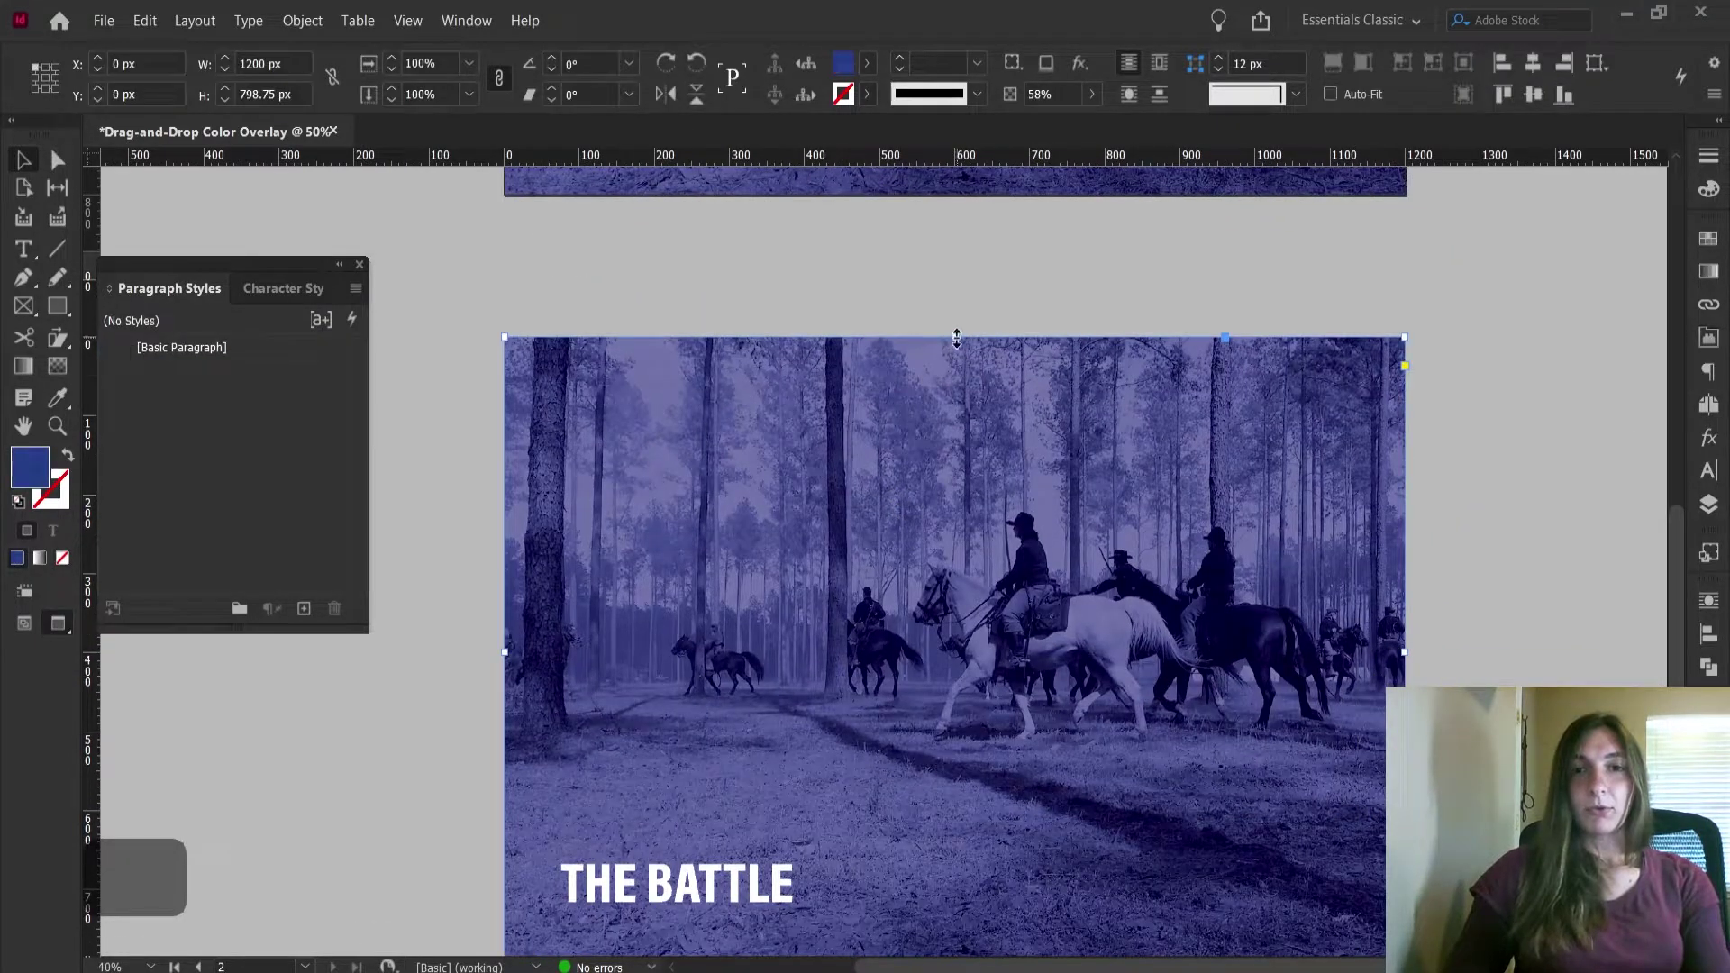
left_click_drag(955, 338, 961, 455)
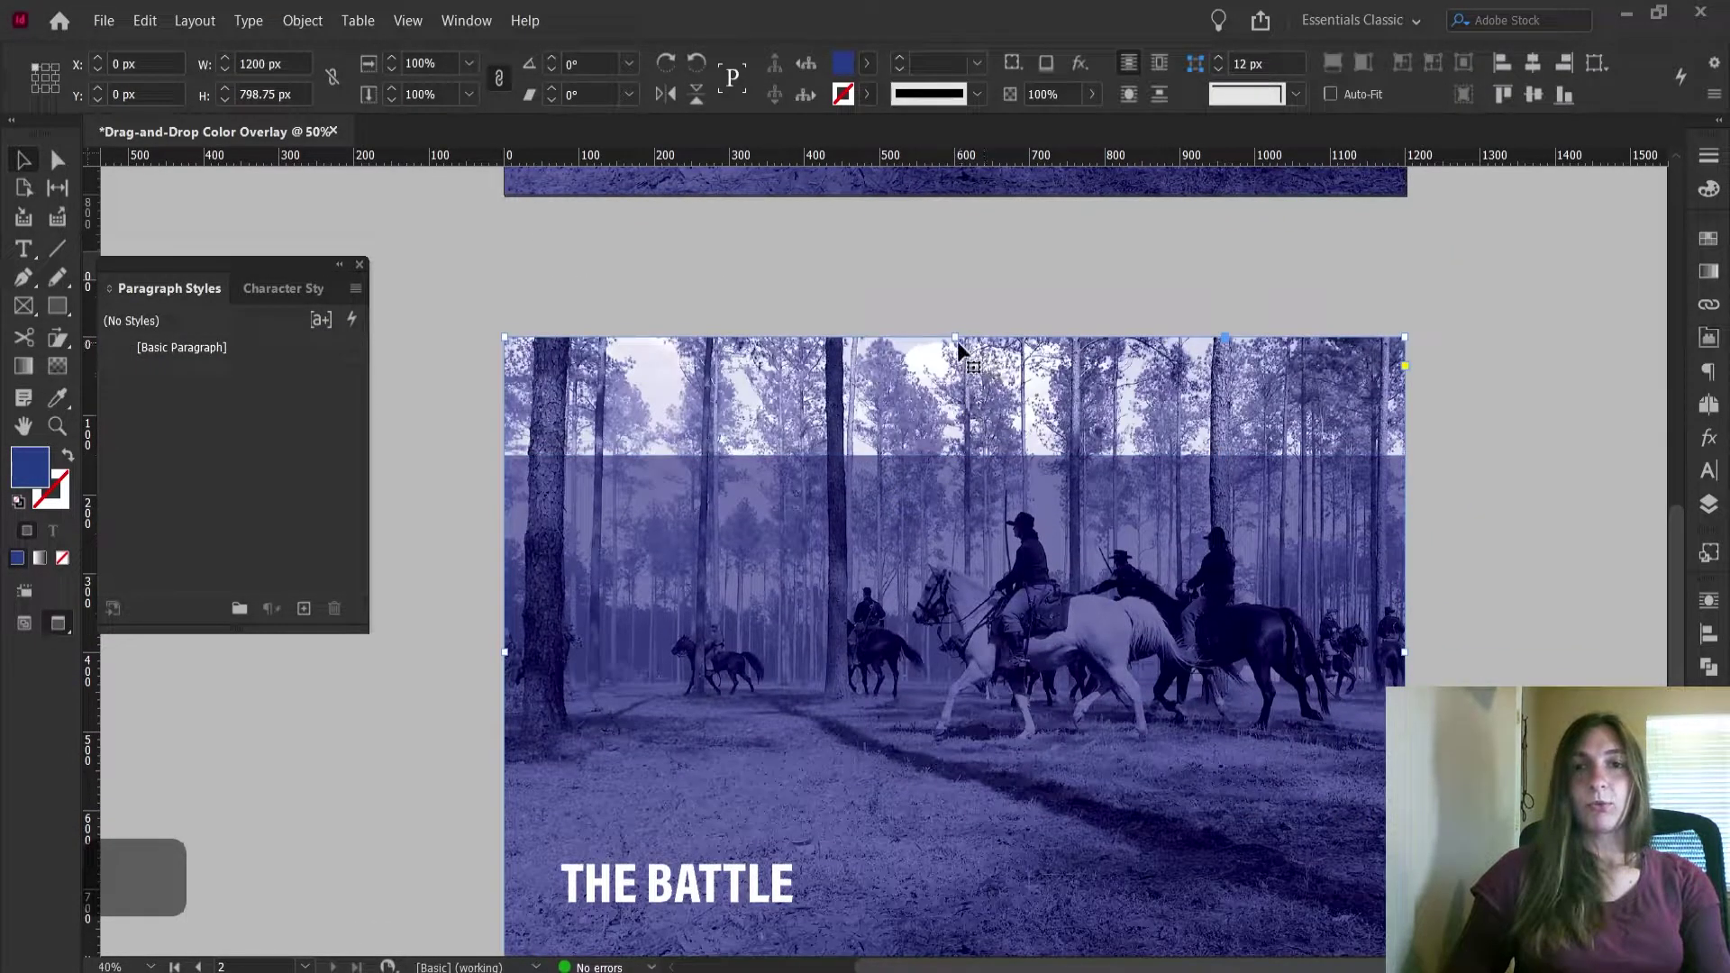
left_click_drag(955, 339, 959, 396)
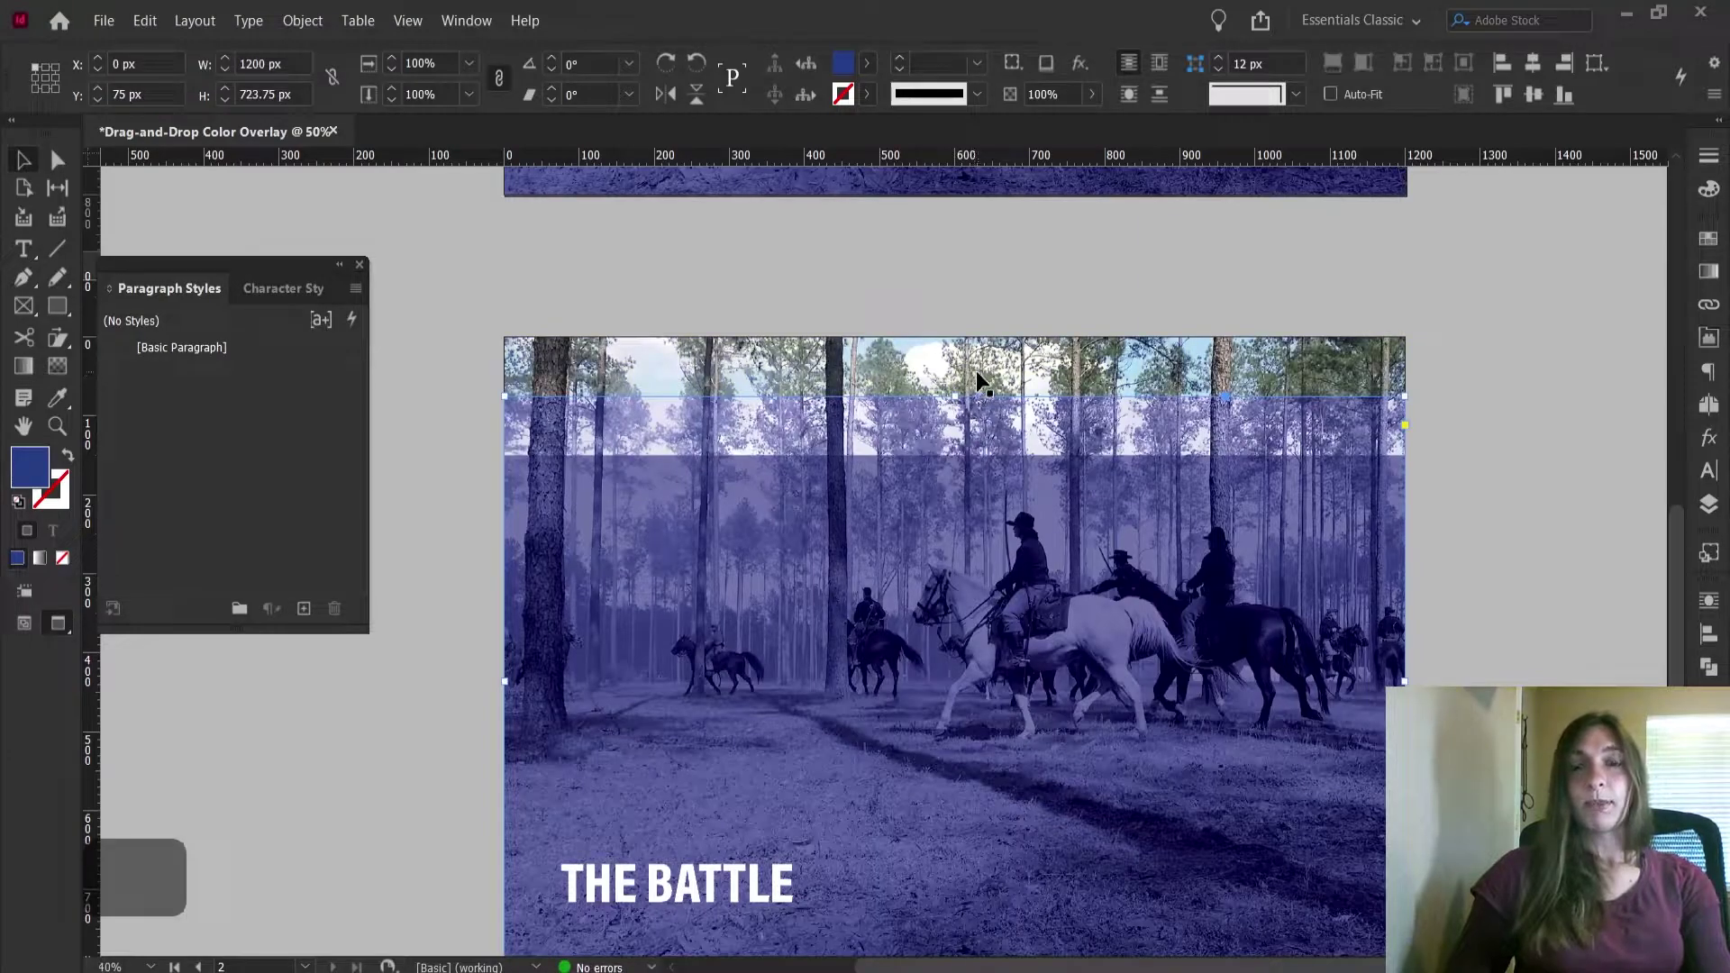
Examine the photo and the two staggered overlays on page 2 and compare them with page 1
left_click(977, 370)
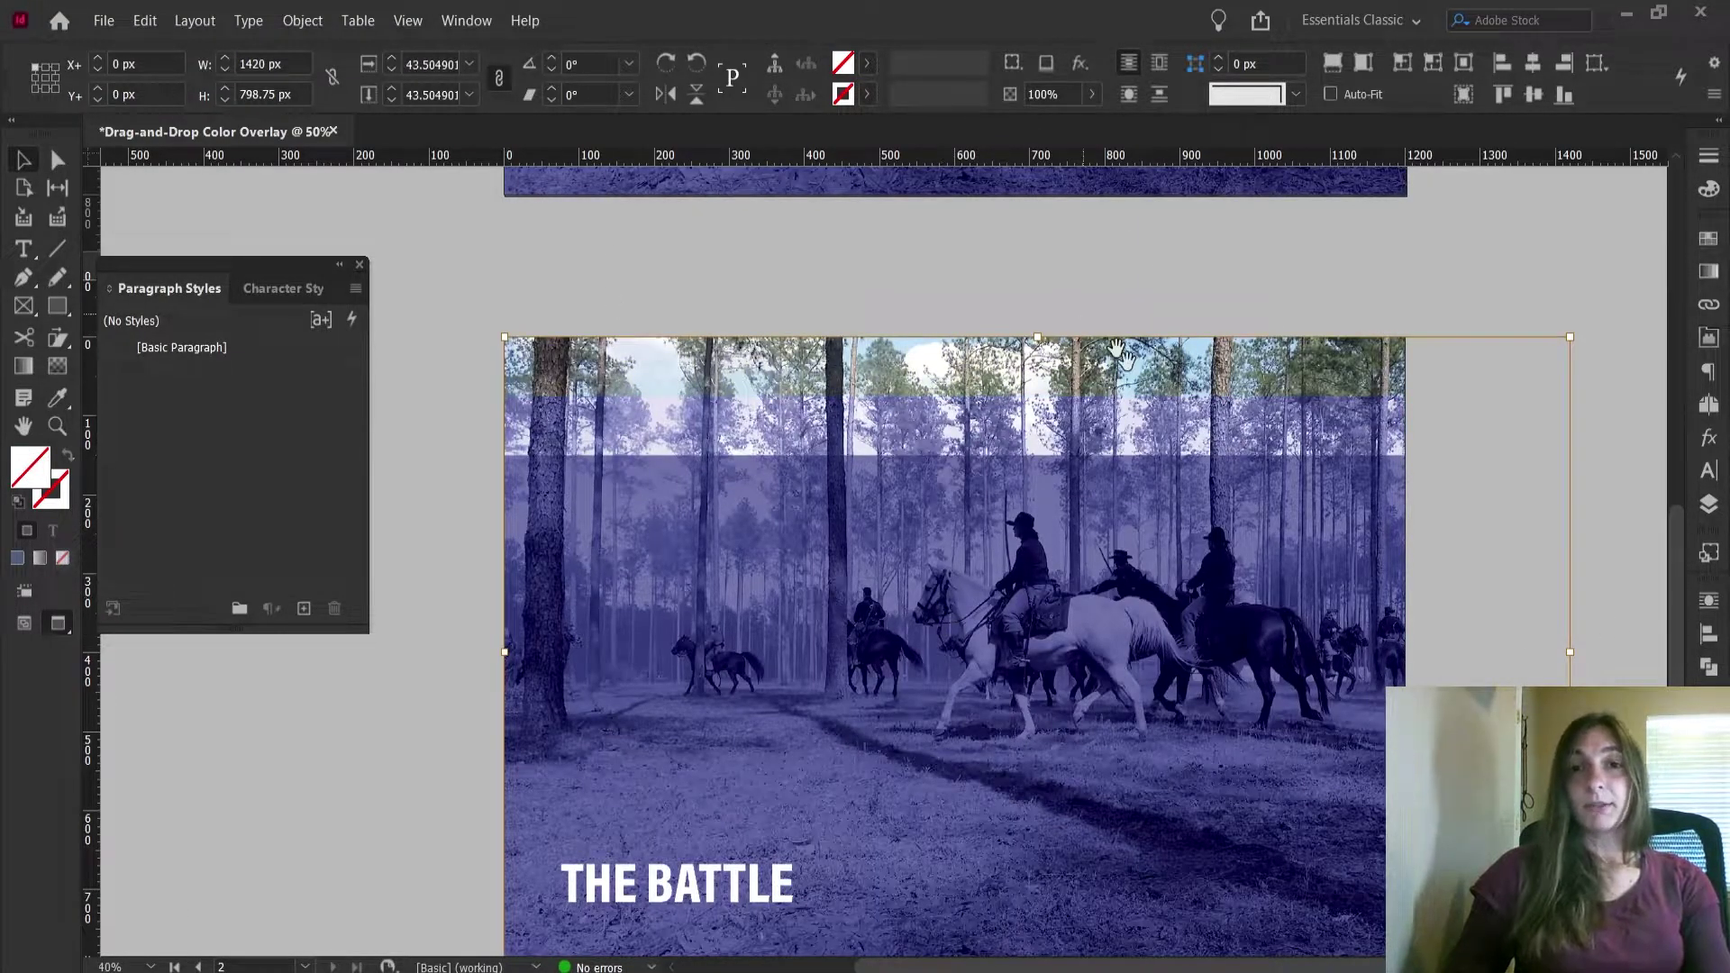
left_click(942, 518)
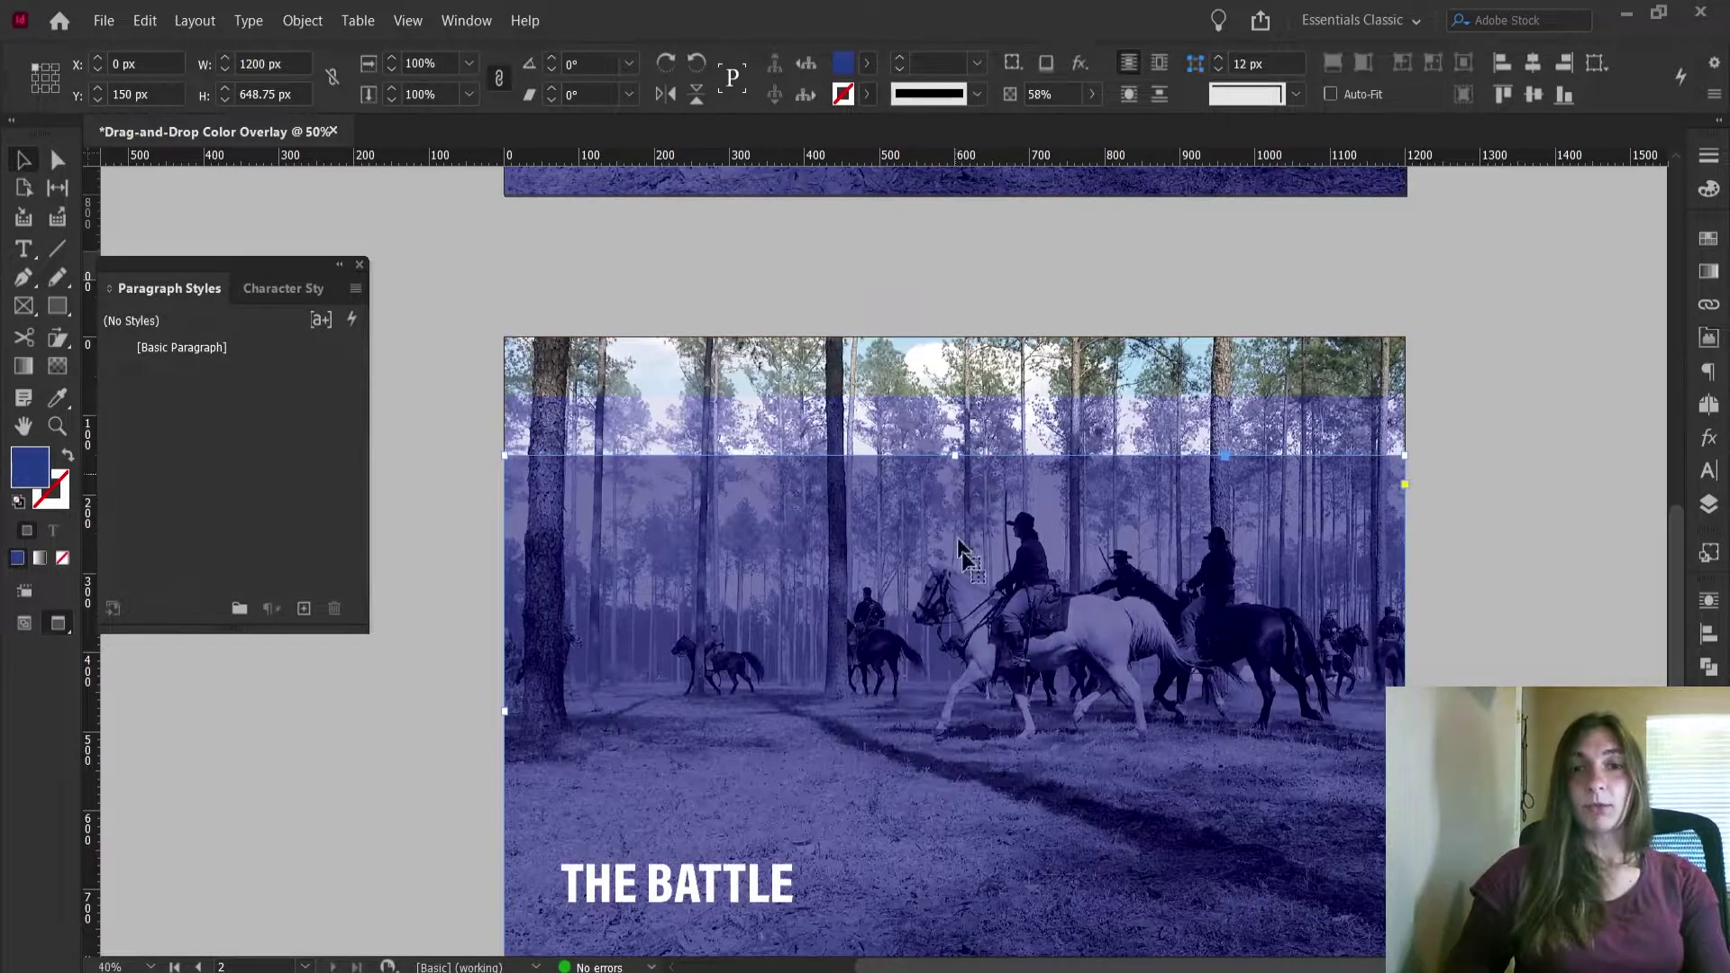
left_click(984, 295)
scroll(1065, 494, "down", 1)
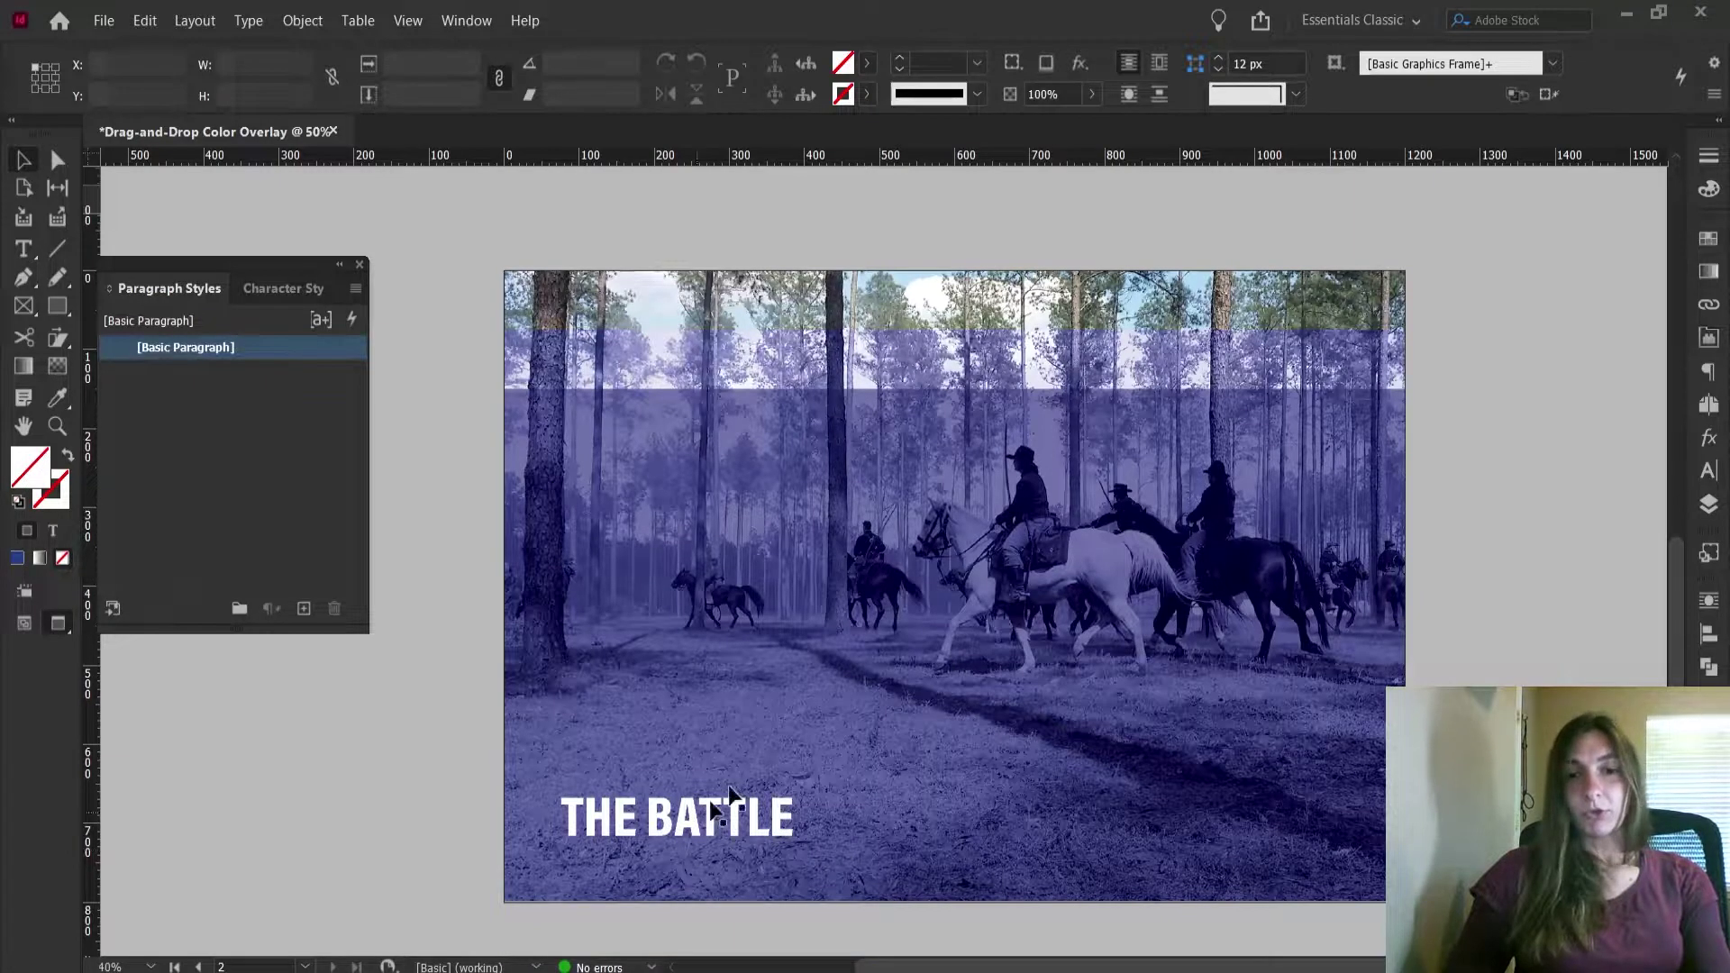
scroll(793, 811, "down", 2)
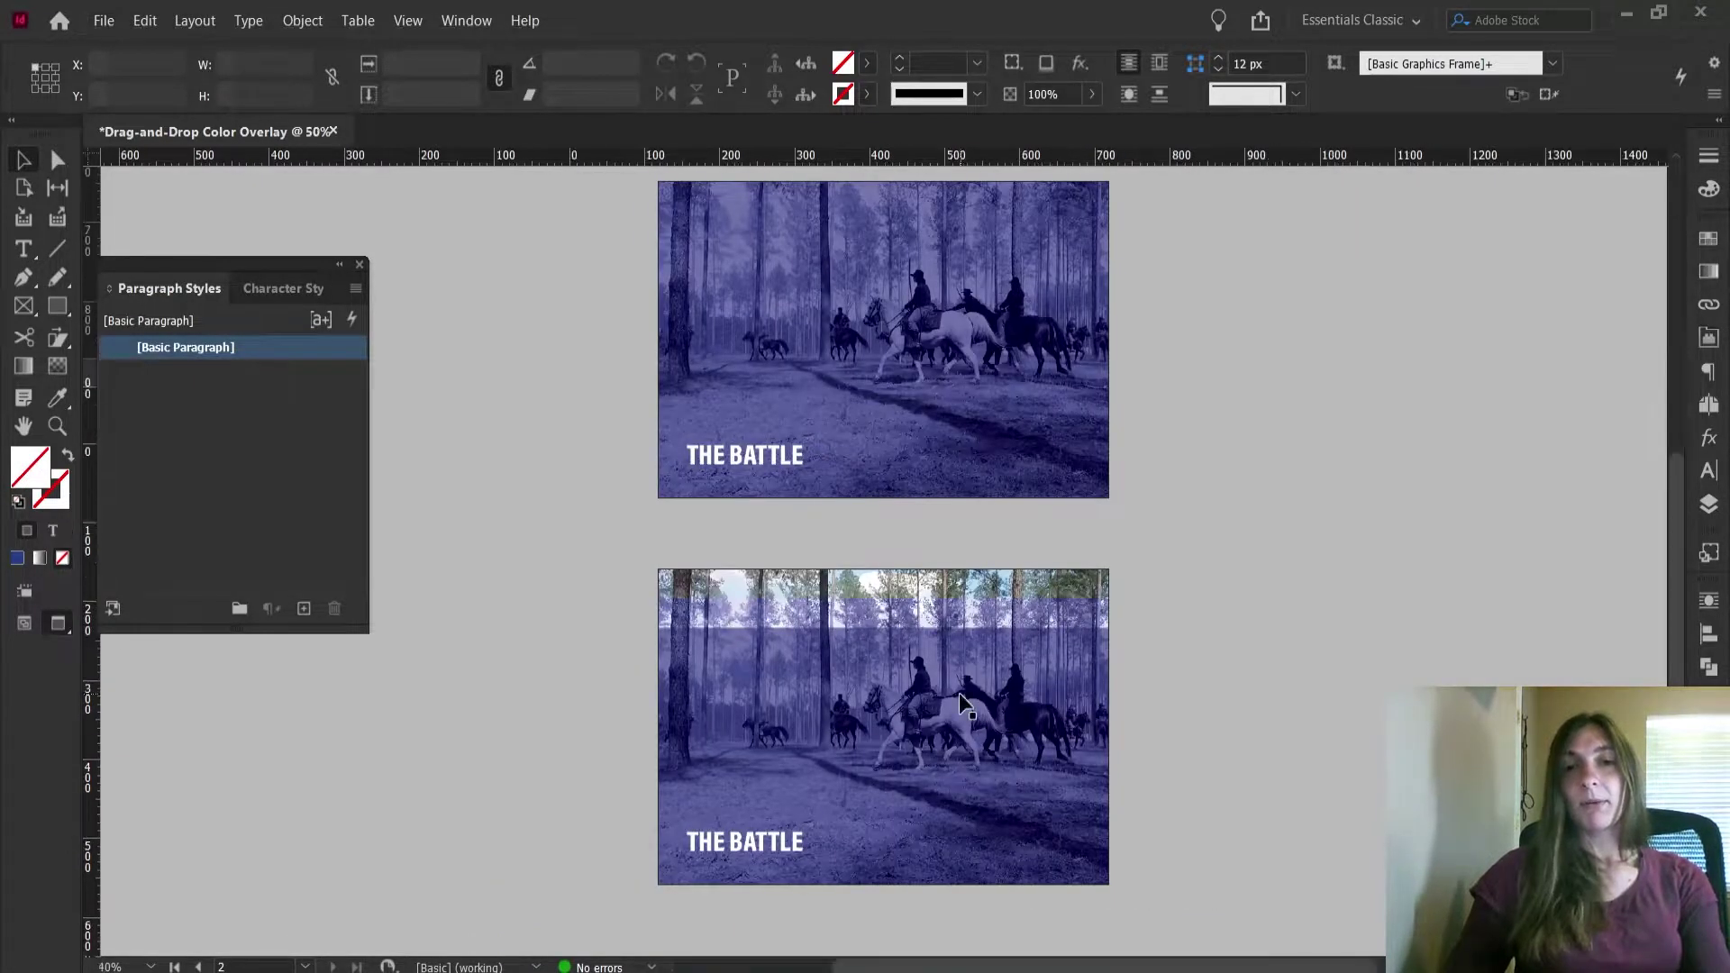
scroll(959, 694, "up", 2)
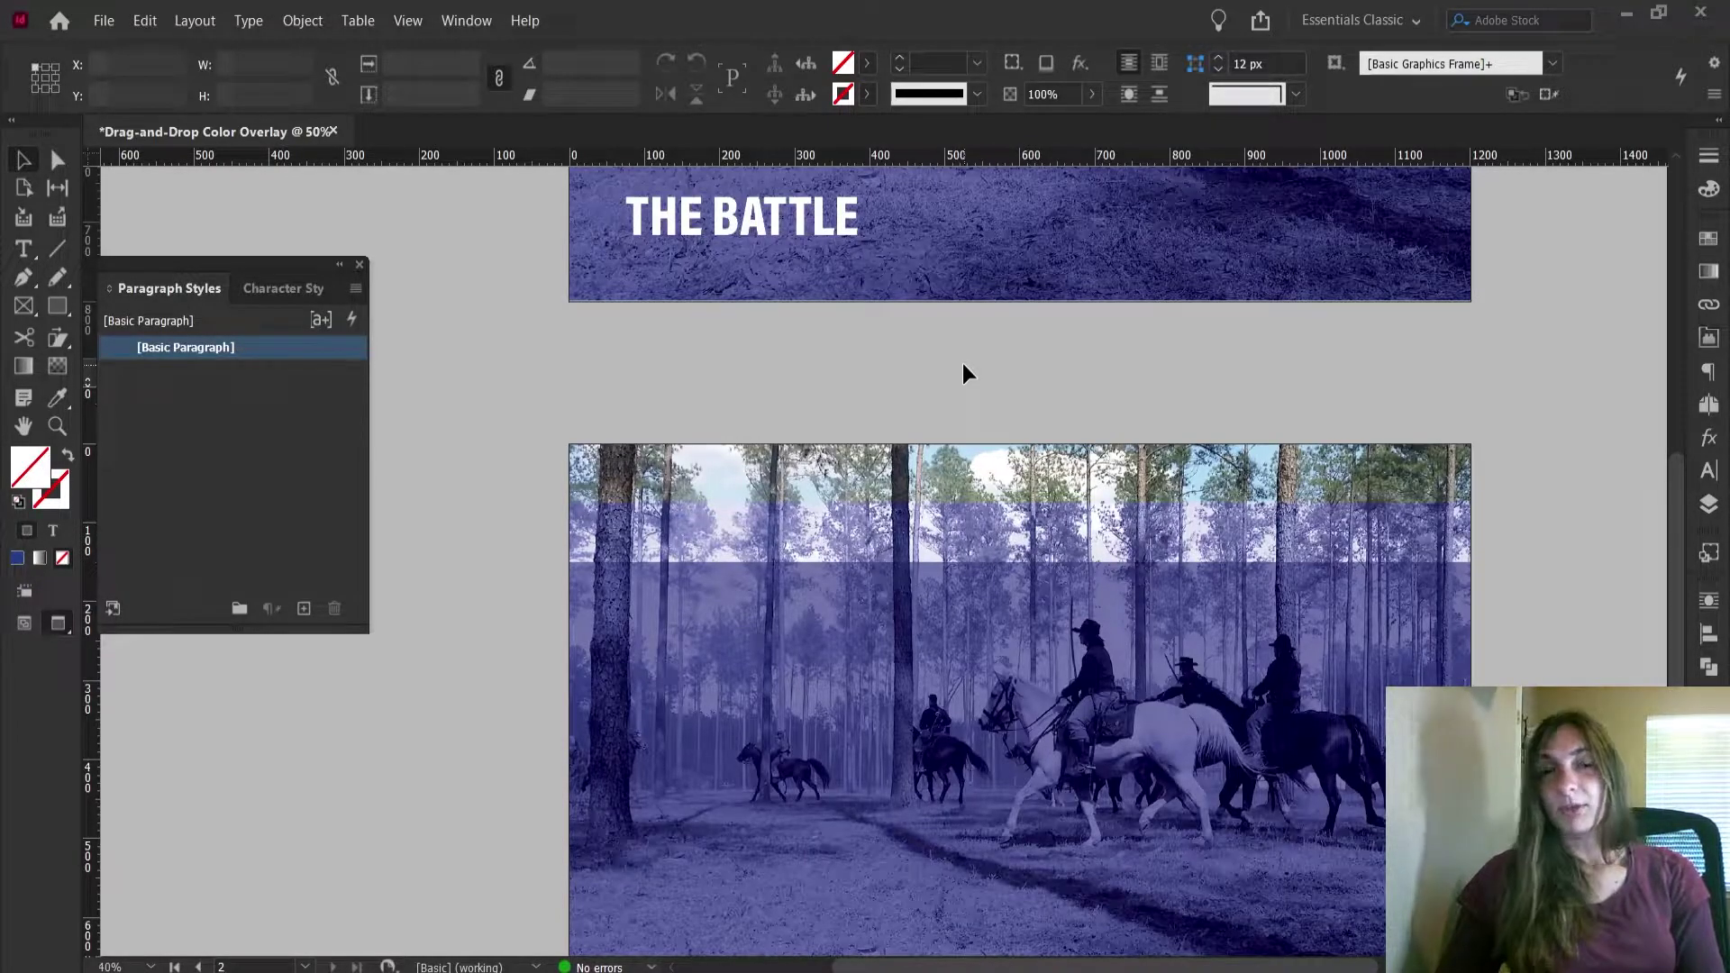
scroll(955, 640, "up", 4)
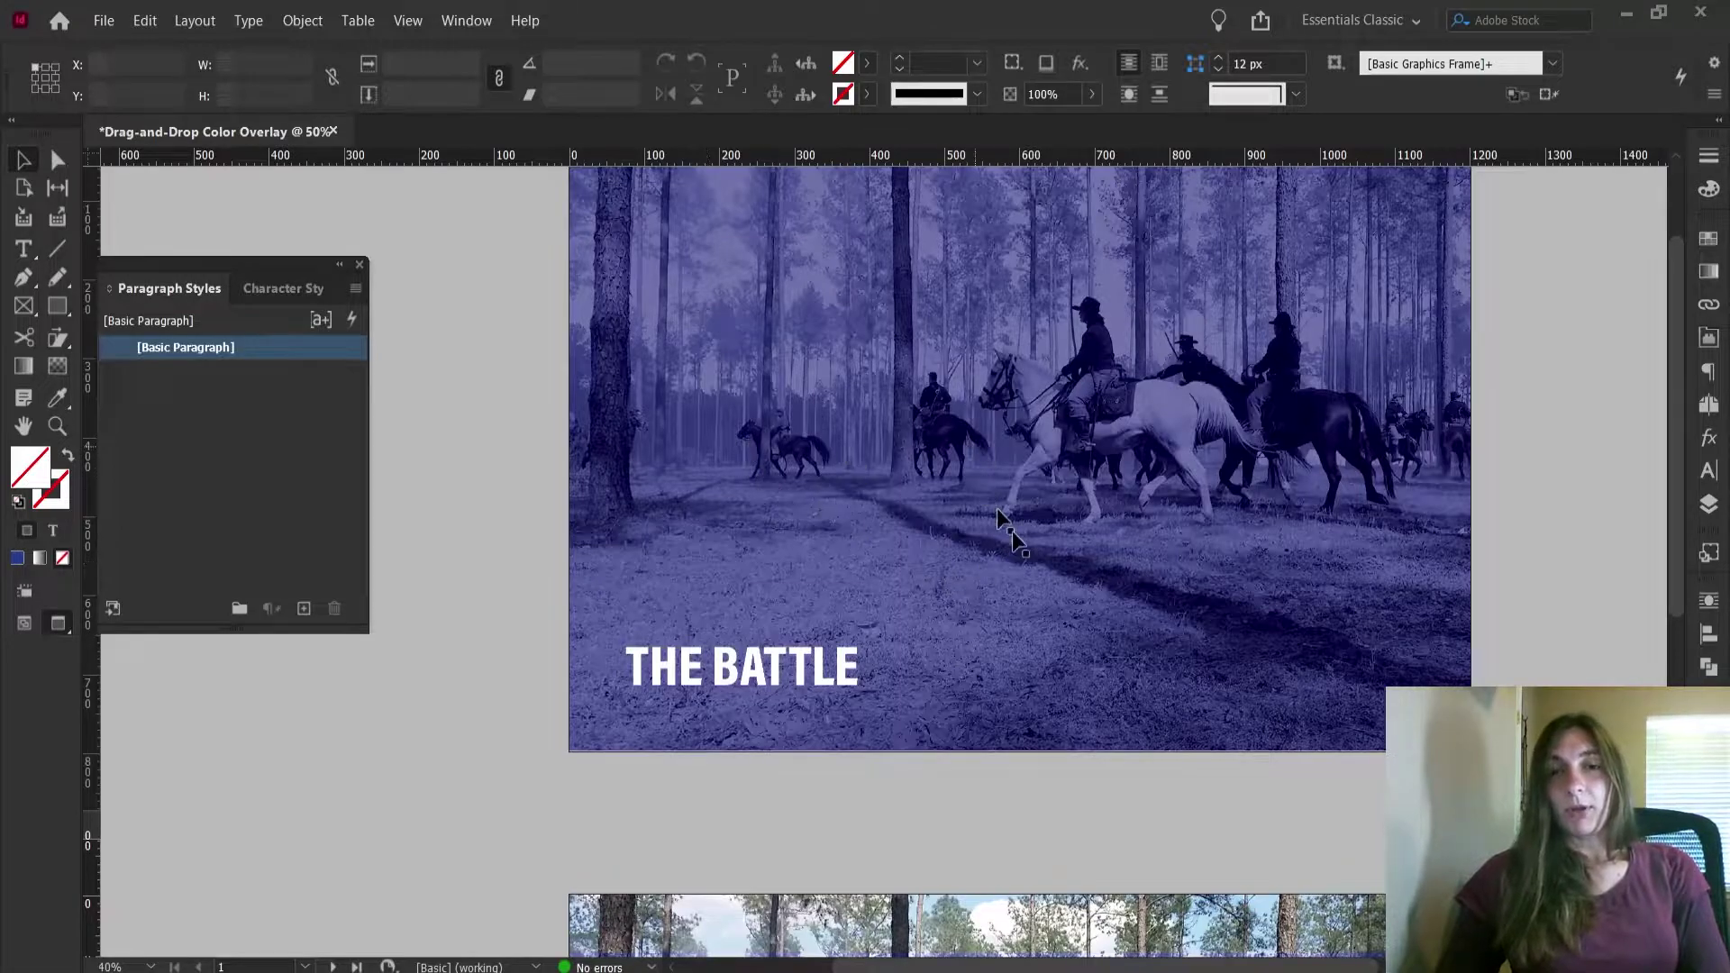
scroll(999, 512, "up", 1)
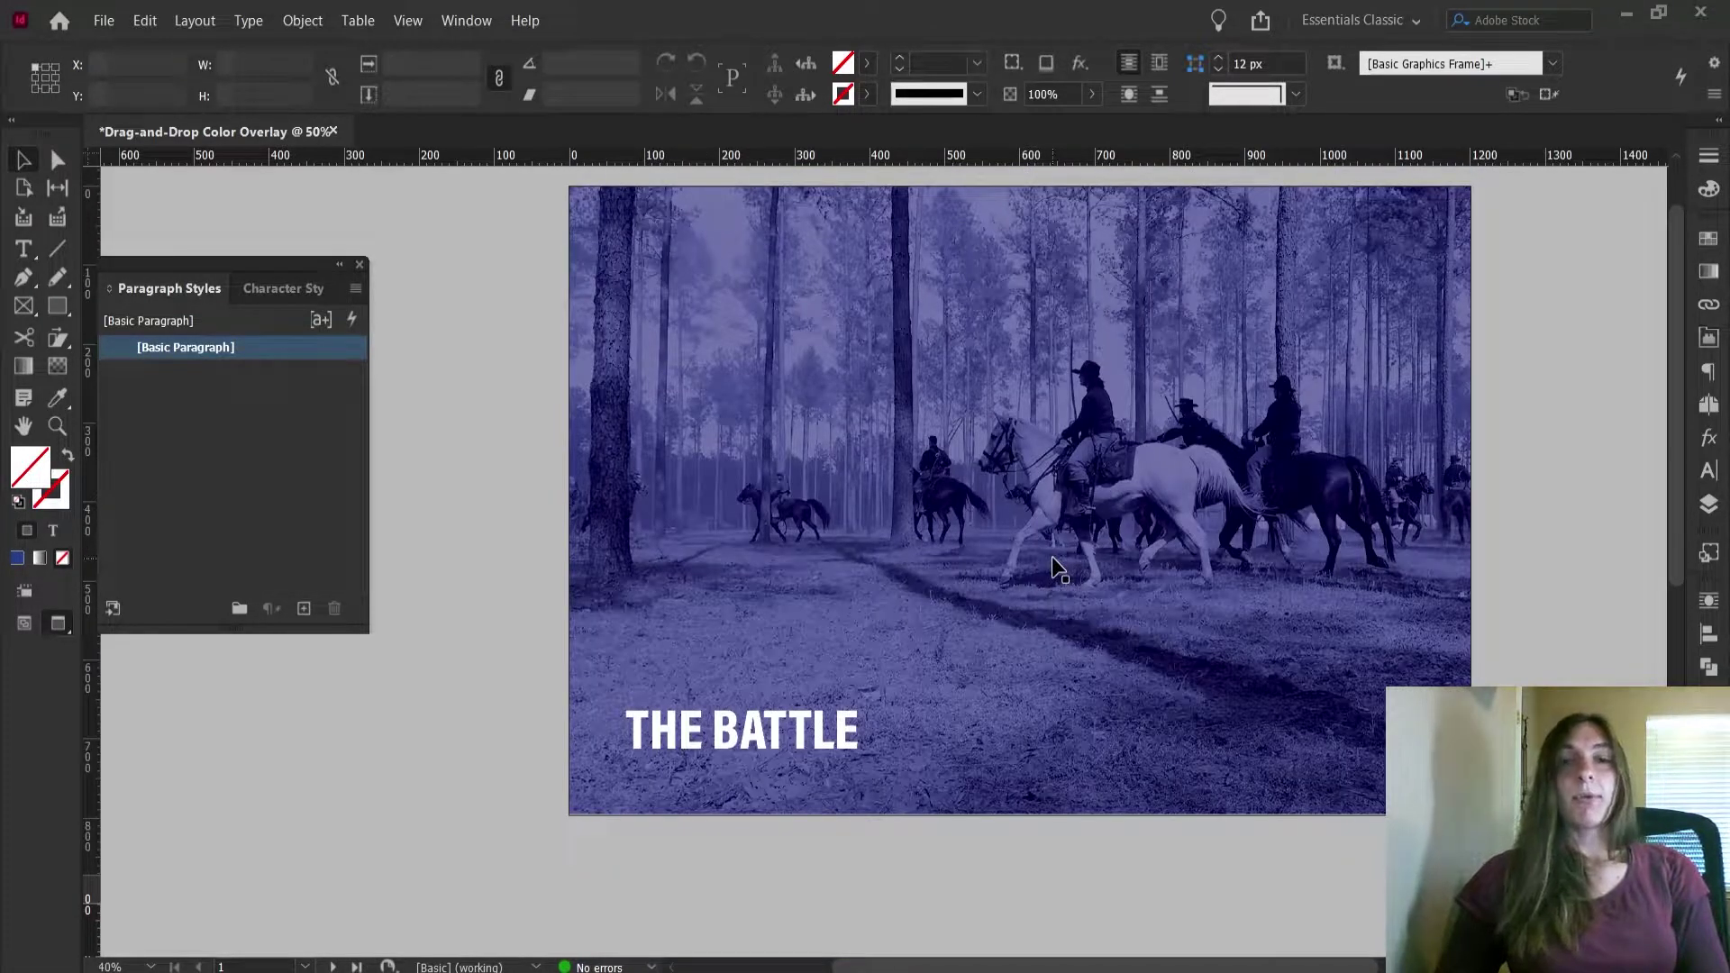
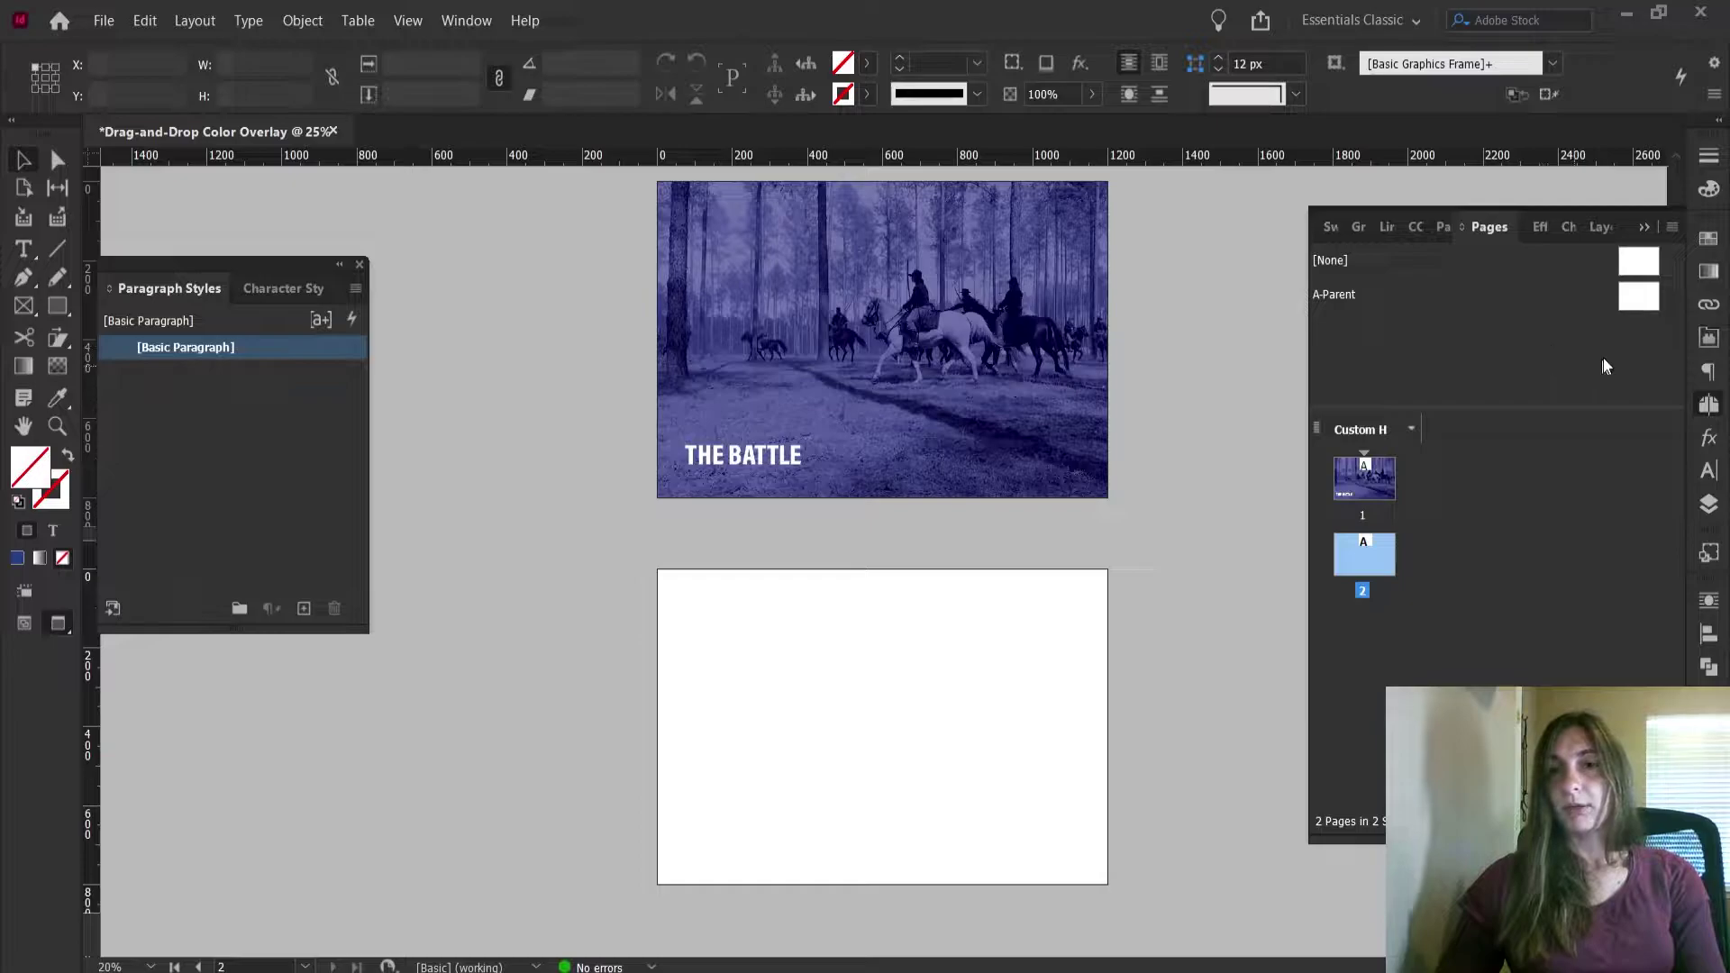
Open the A-Parent page for editing and leave the preview so its margin guides show
double_click(1642, 299)
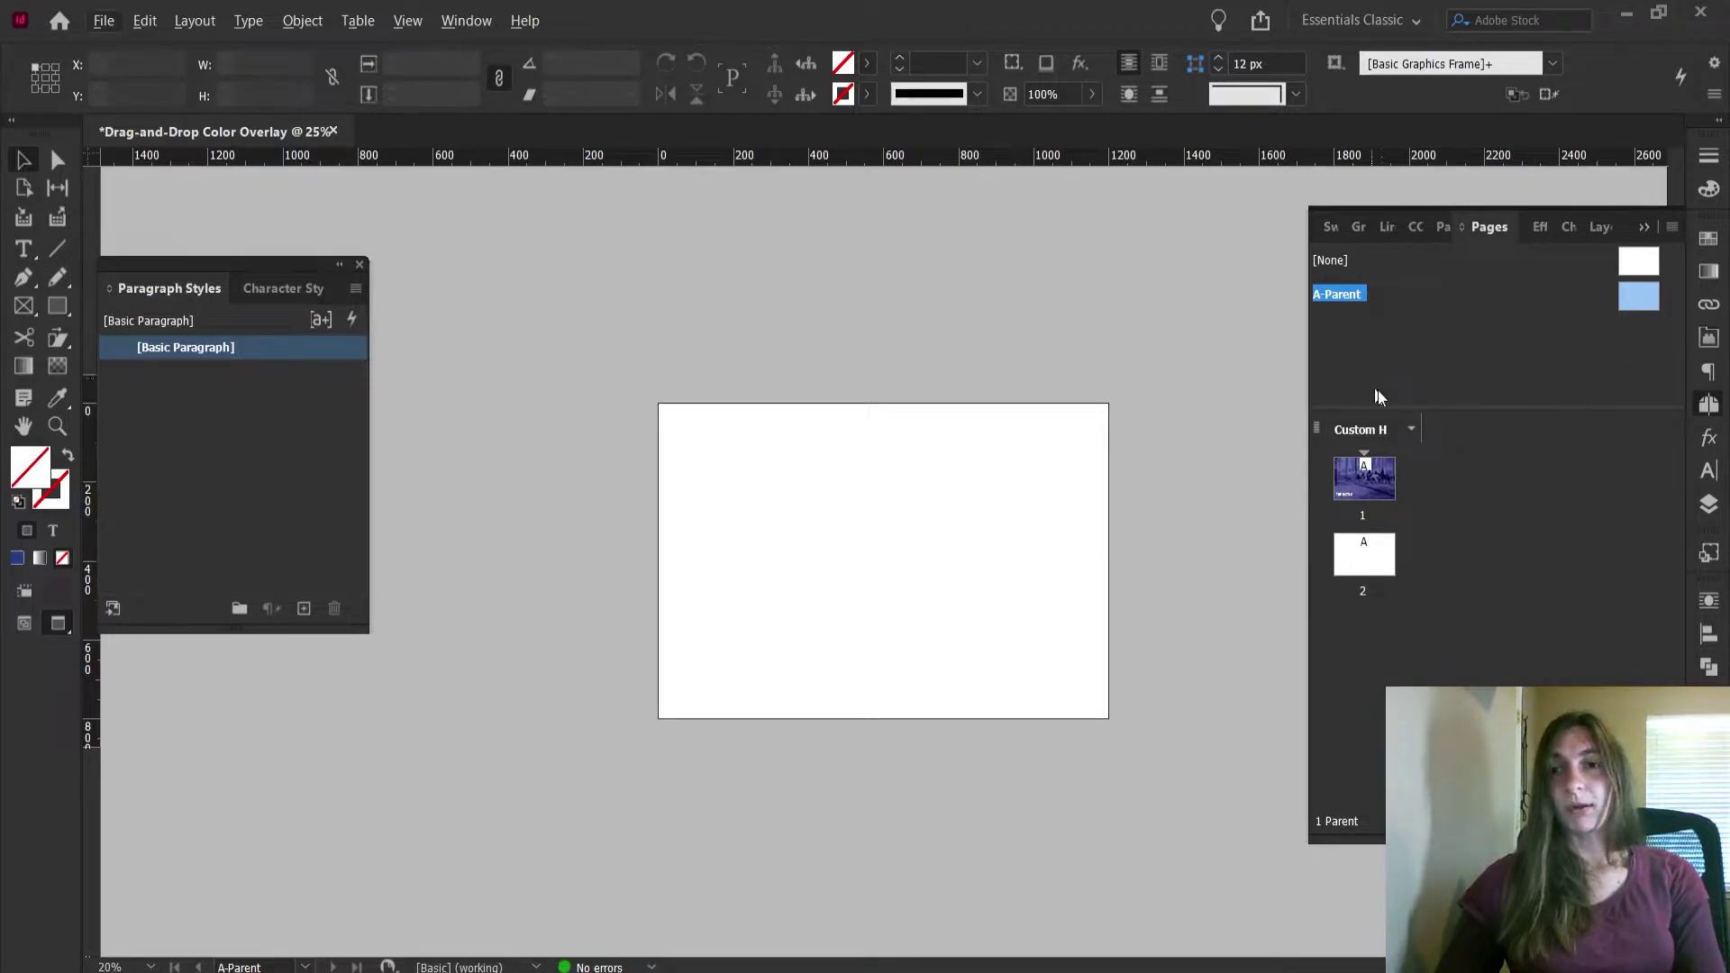
key("ctrl+equal")
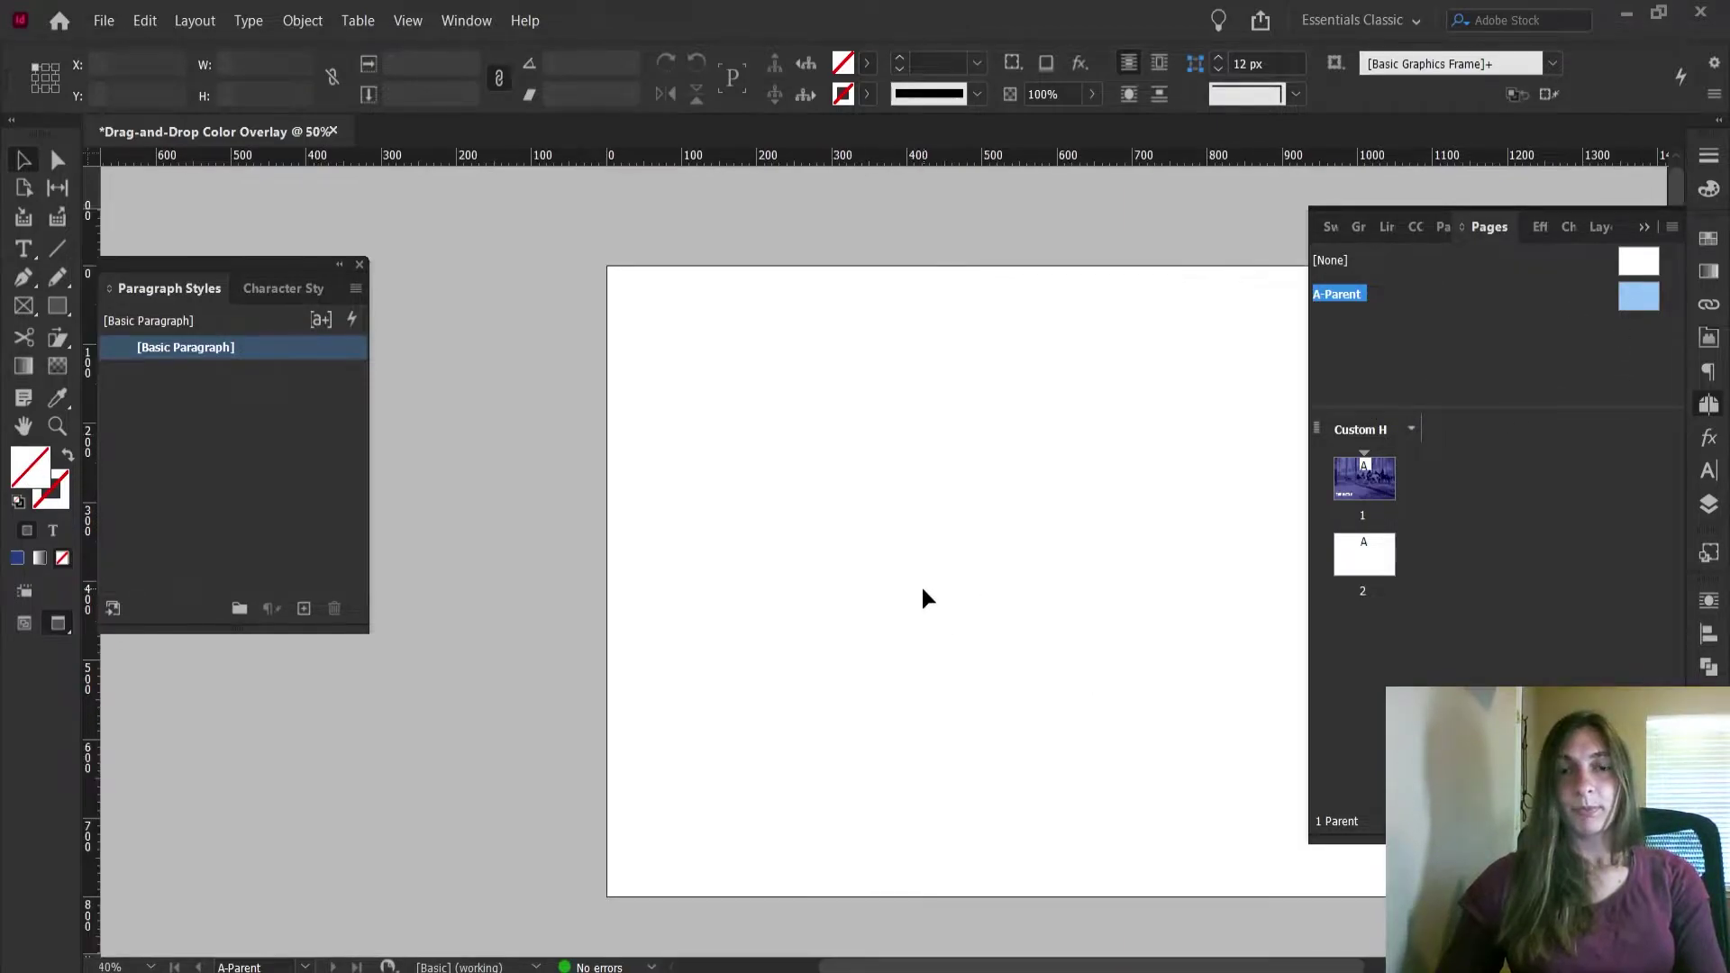
left_click(1006, 597)
key("w")
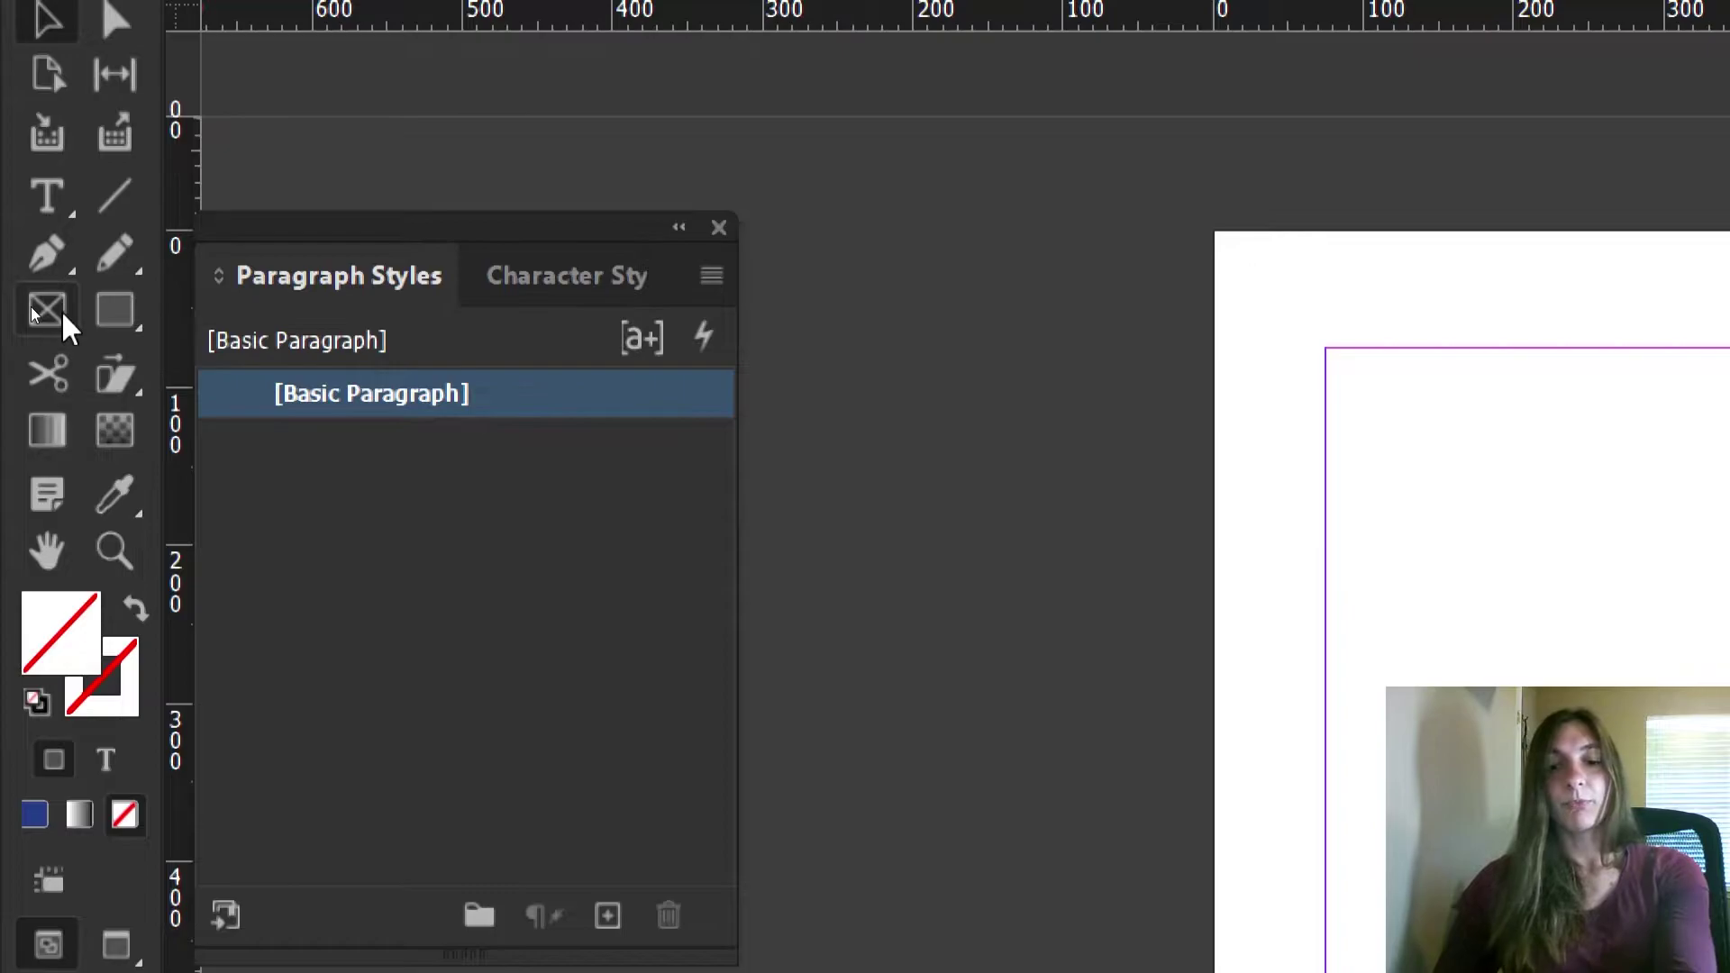
key("super+minus")
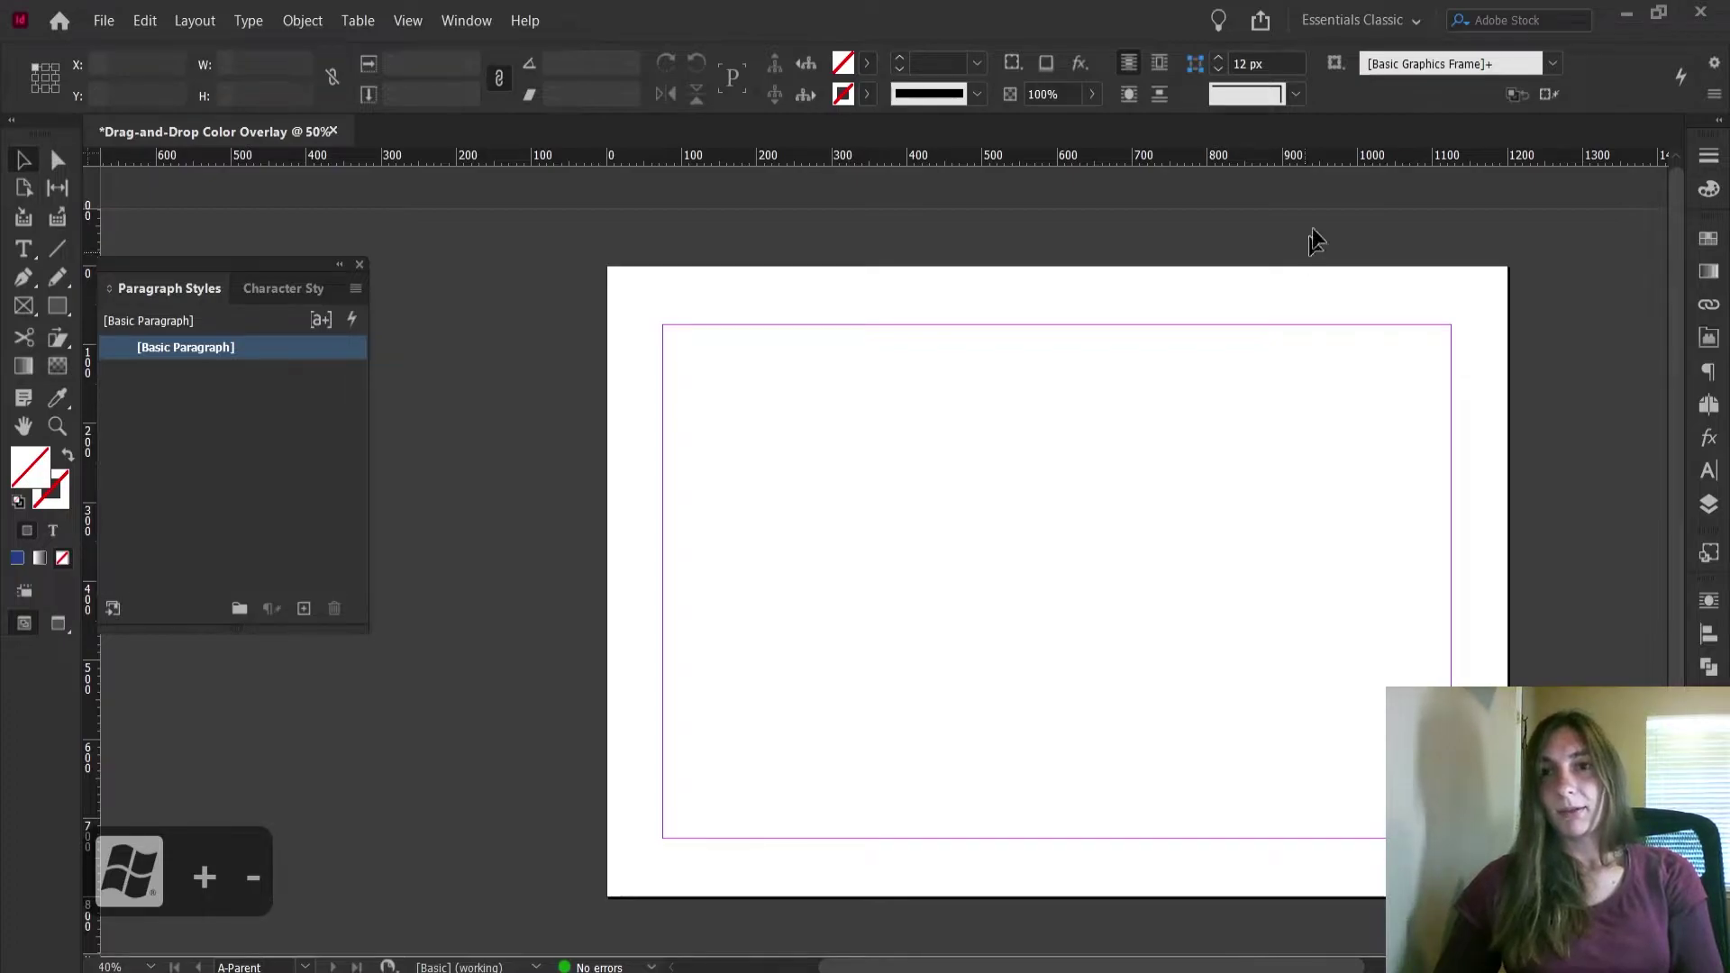
key("super+plus")
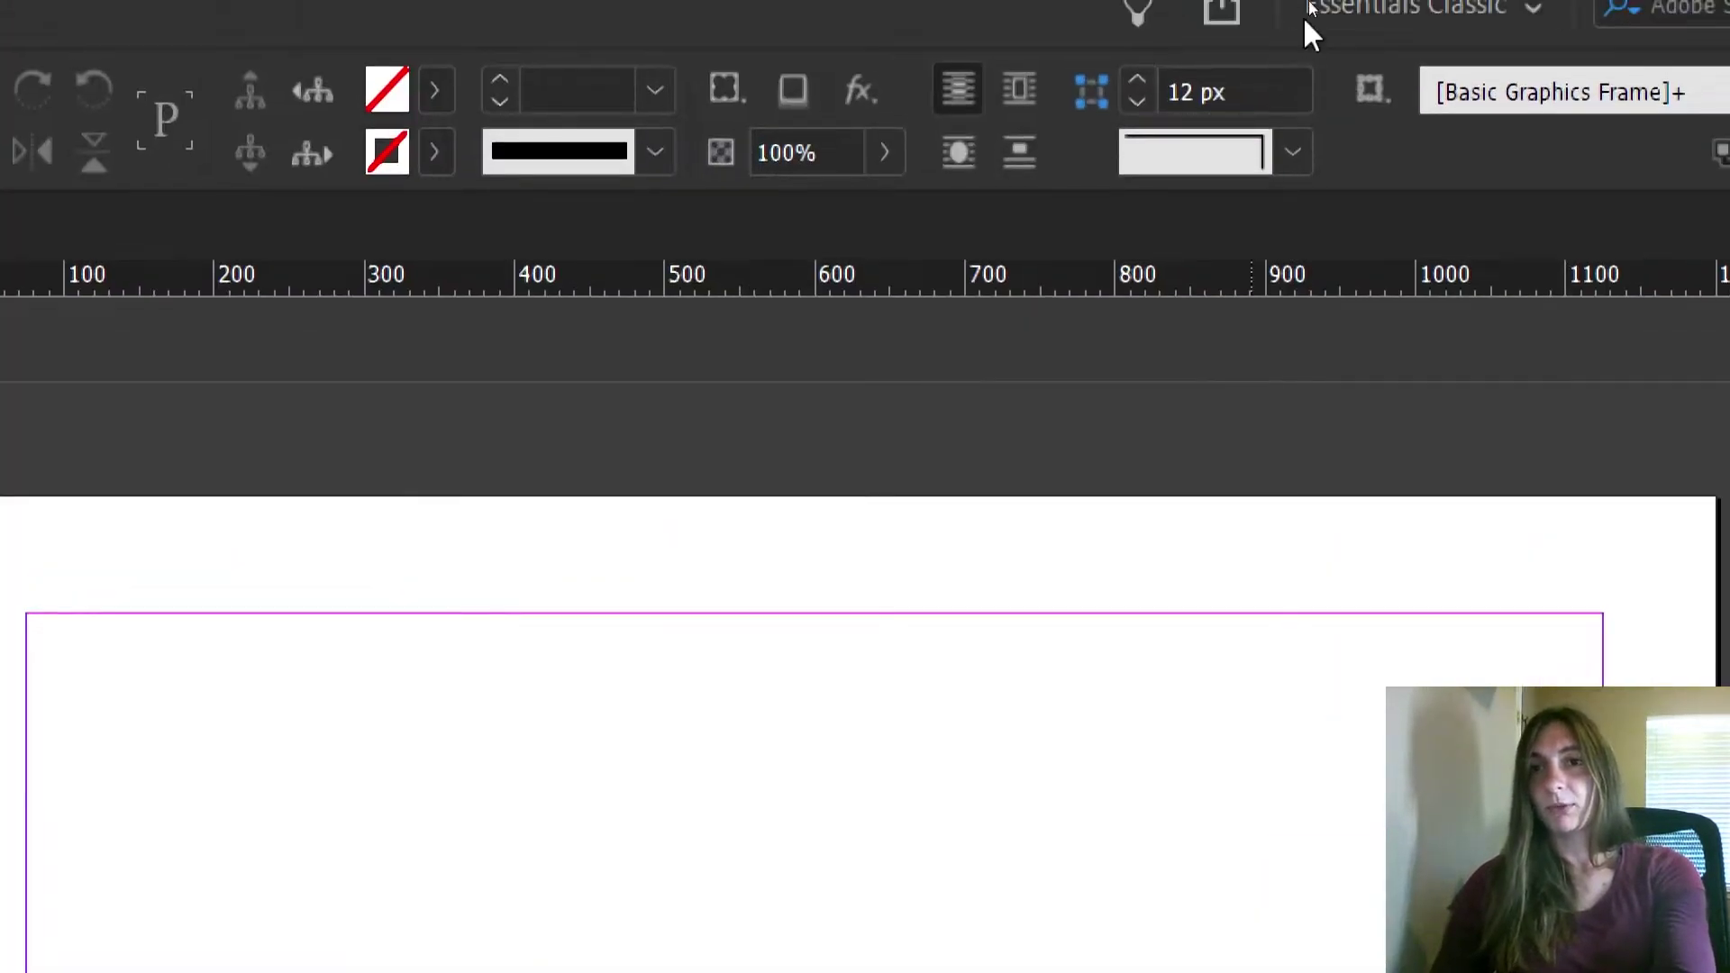
left_click(1397, 6)
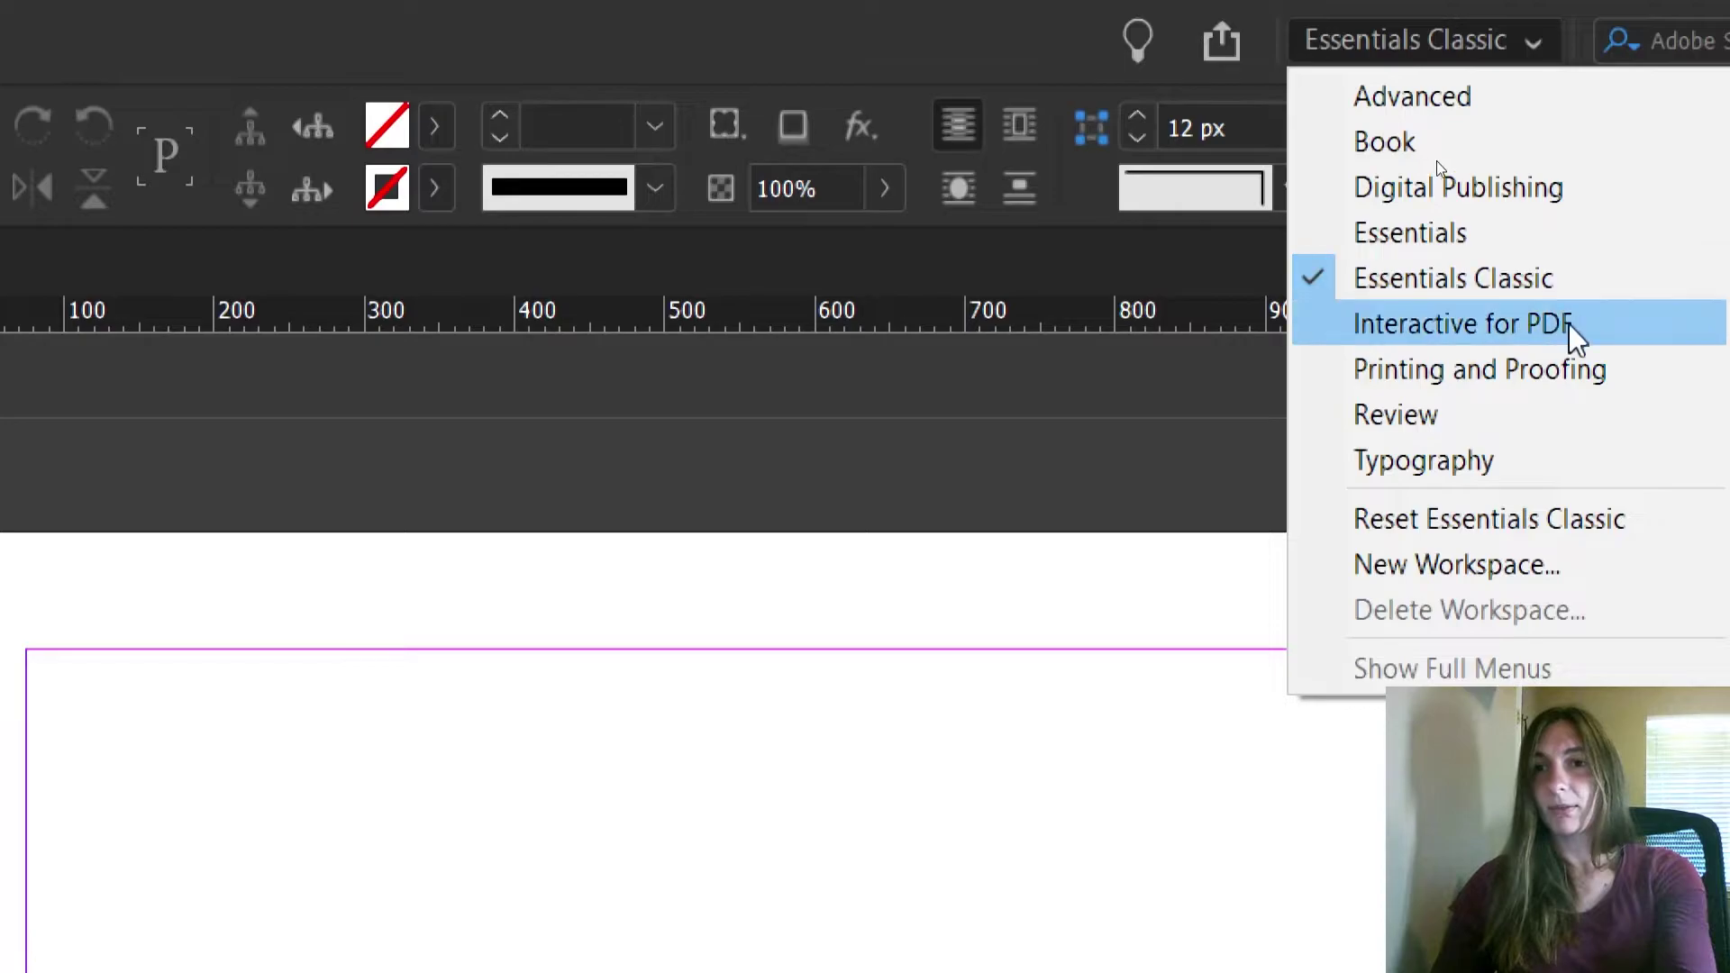
left_click(1501, 40)
key("super+minus")
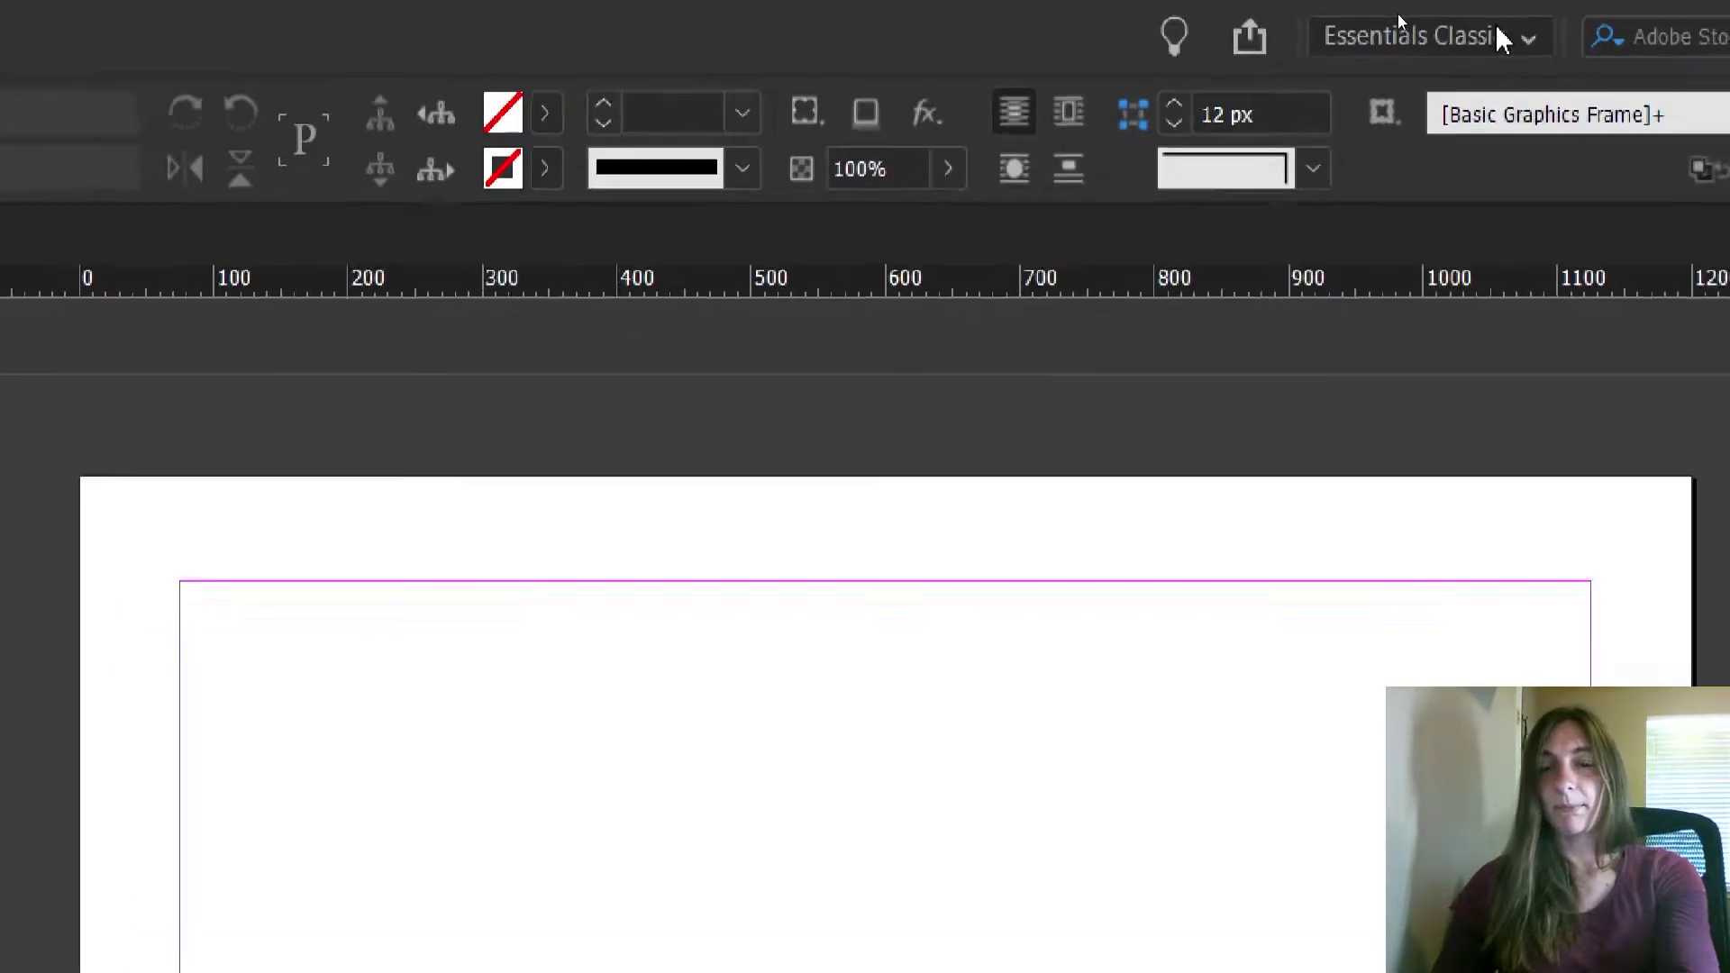
Draw a rectangle frame covering the whole A-Parent page, 1200 × 800 px at X 0, Y 0
left_click(35, 306)
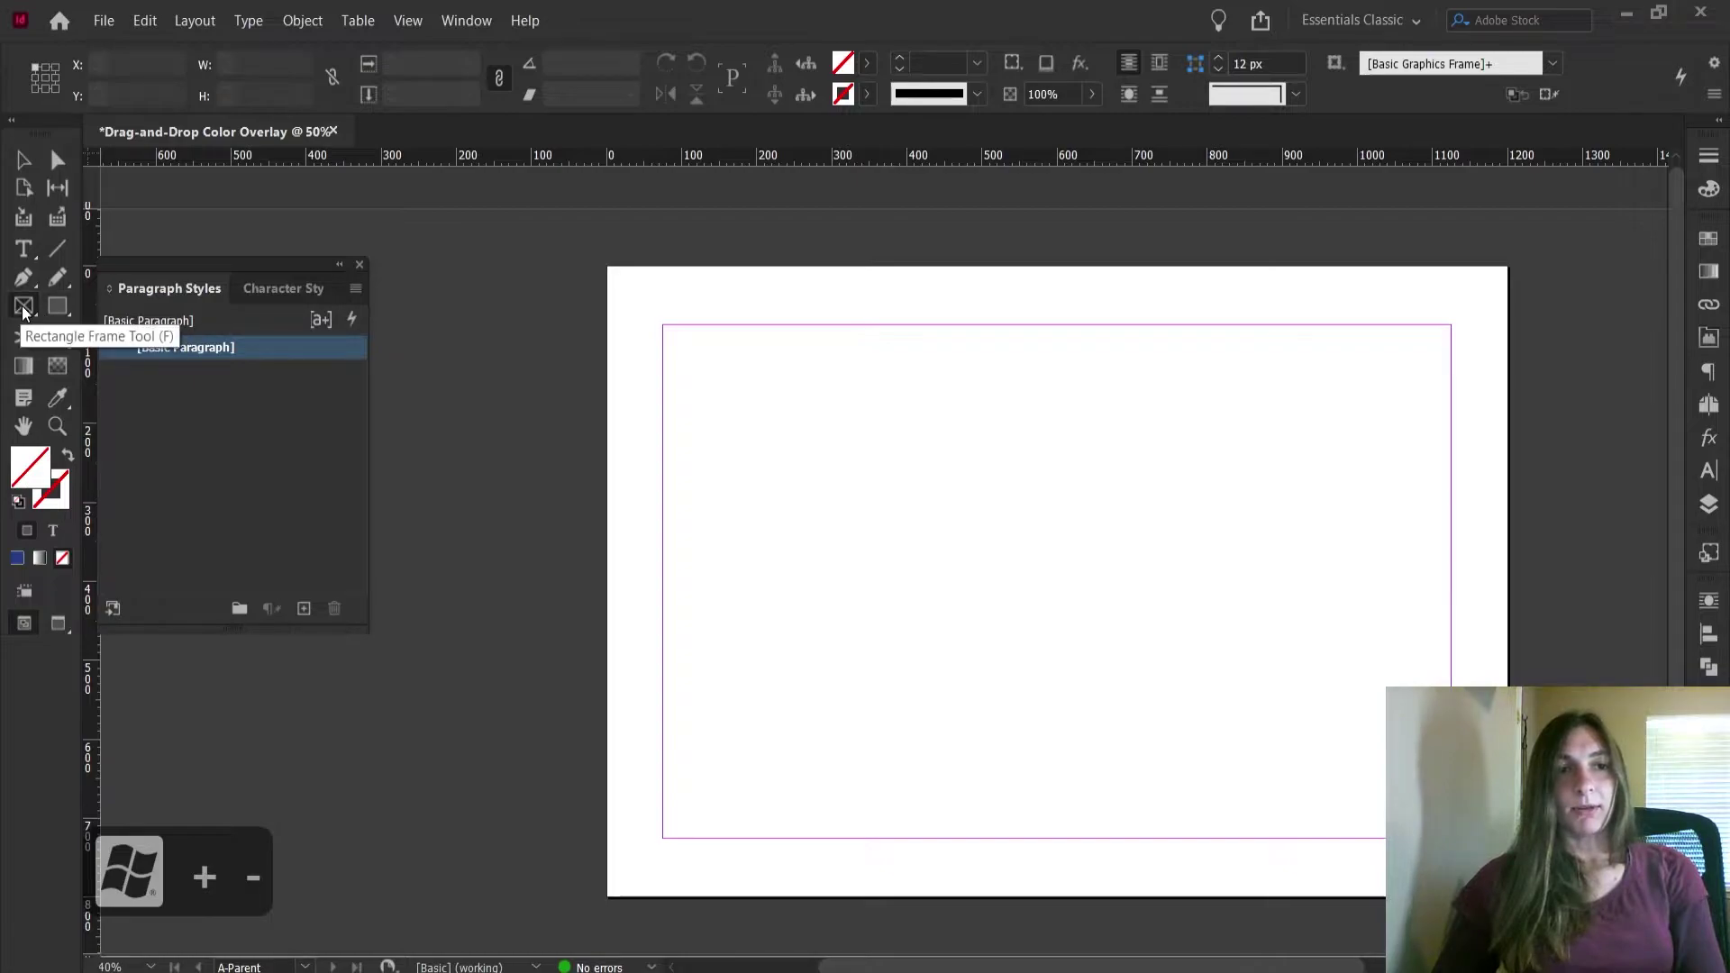
left_click_drag(604, 271, 1507, 898)
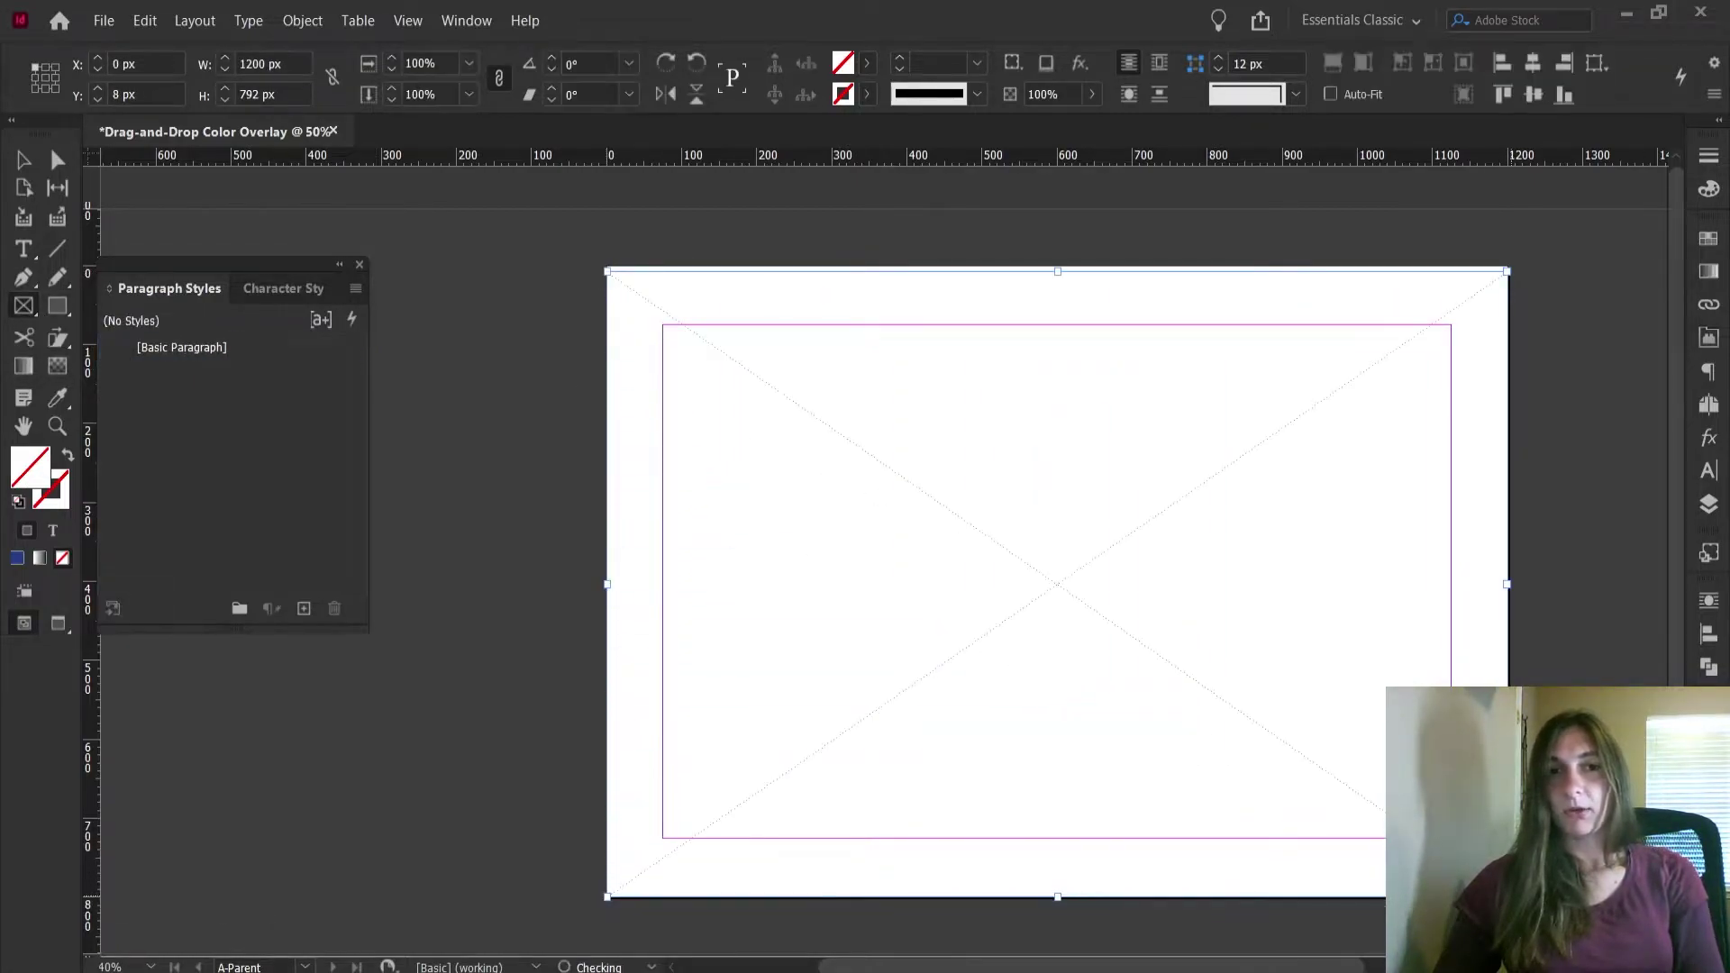
key("v")
left_click_drag(1058, 271, 1059, 264)
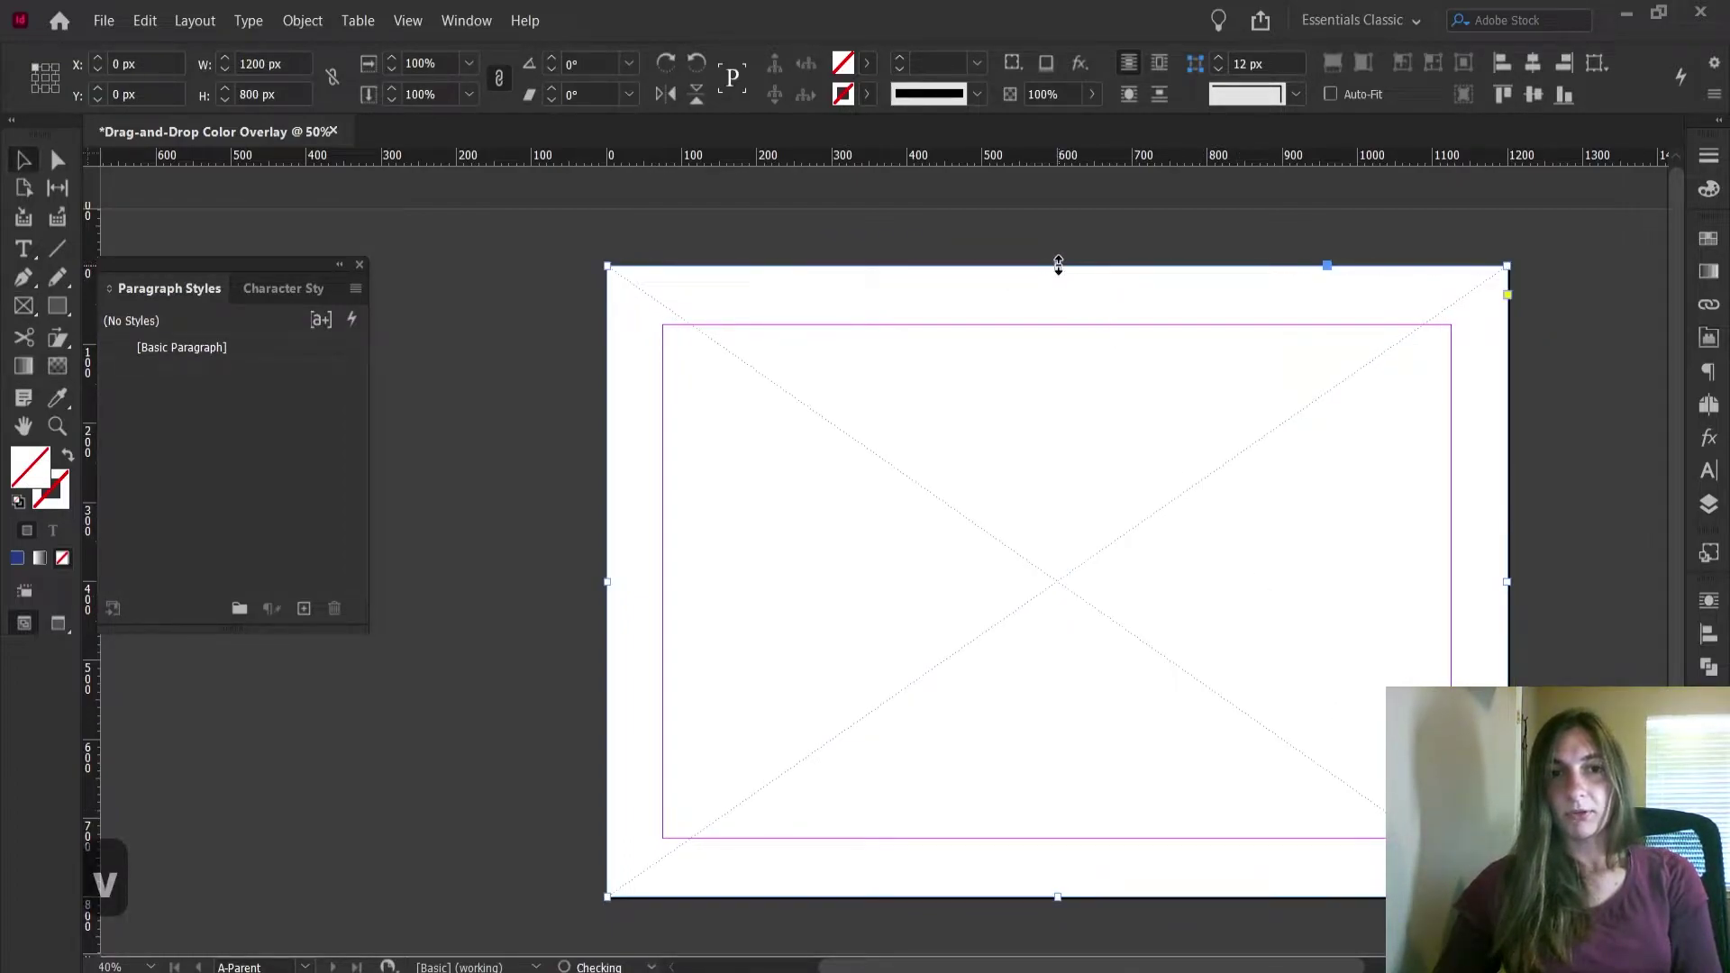
left_click(1129, 211)
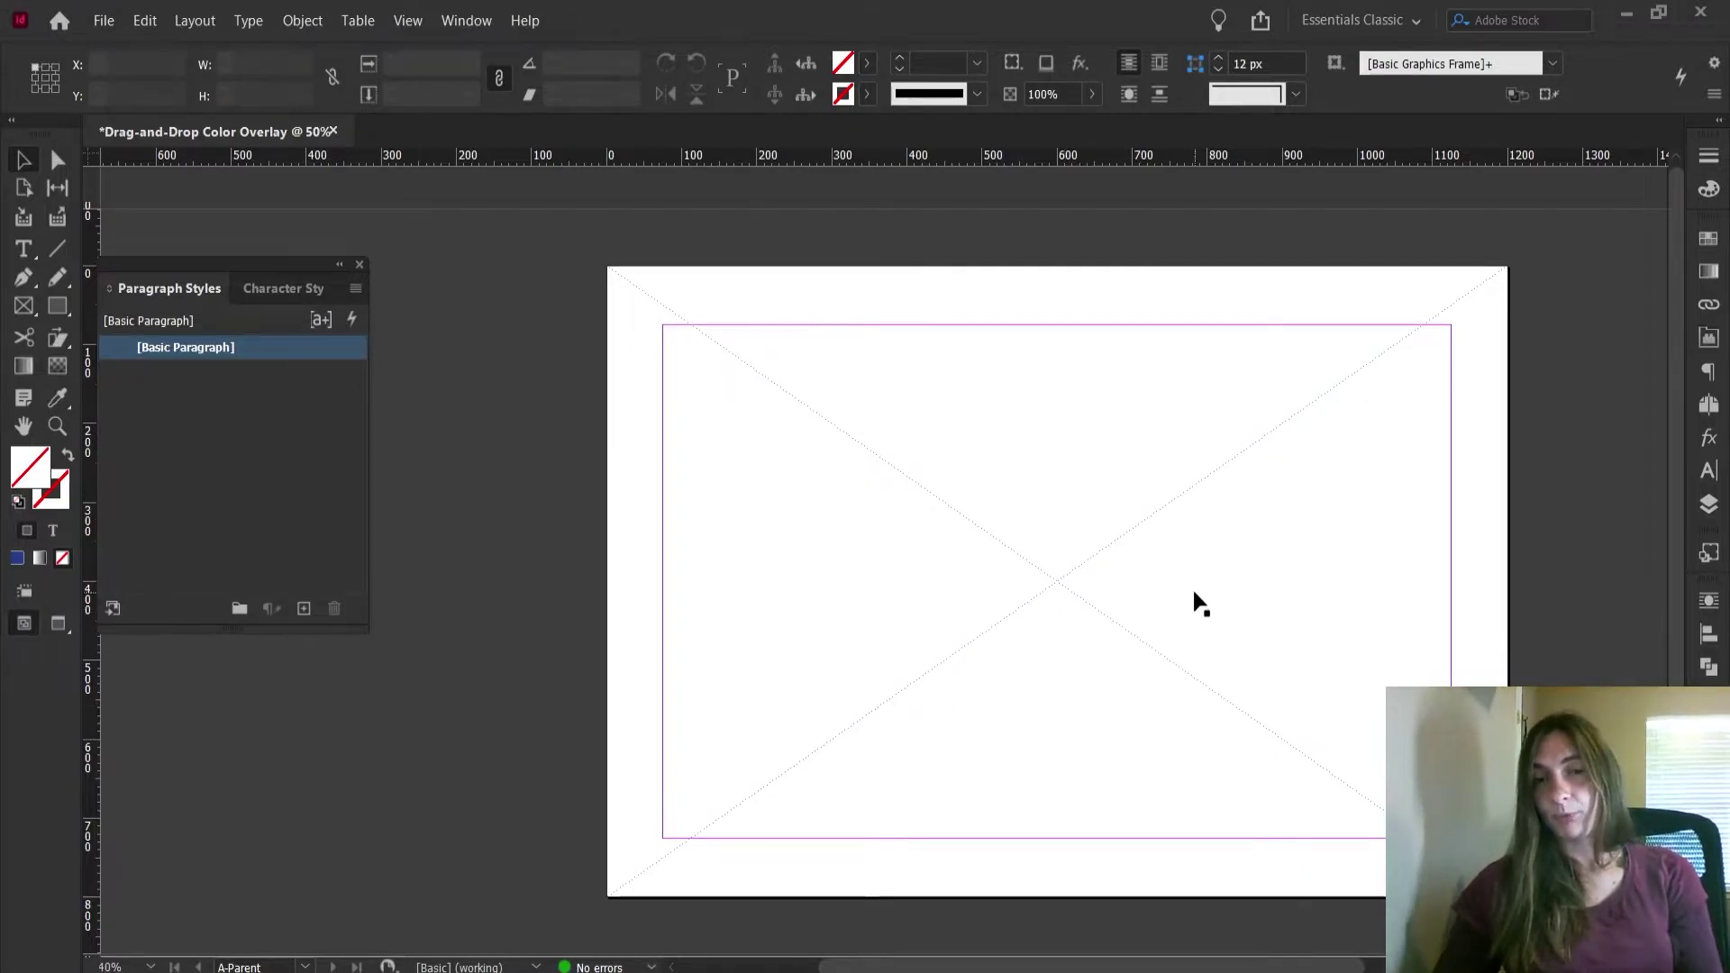
Set the full-page frame's content fitting to Fill Frame Proportionally, aligned from the center
left_click(1338, 501)
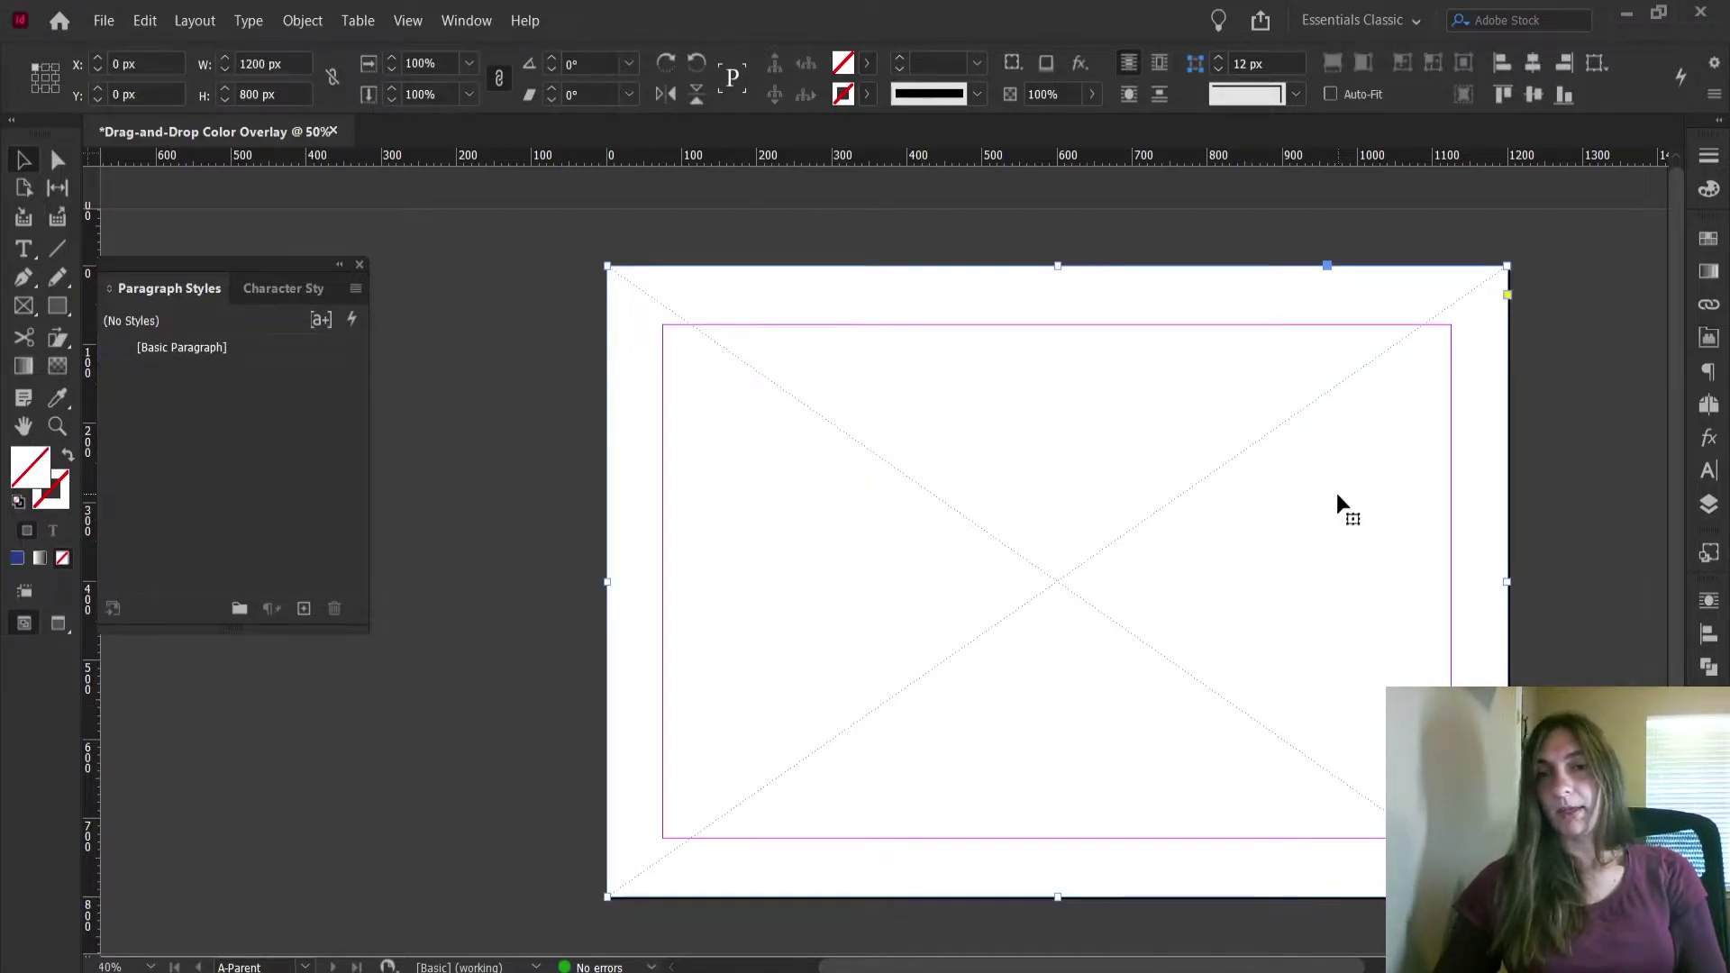
right_click(1337, 494)
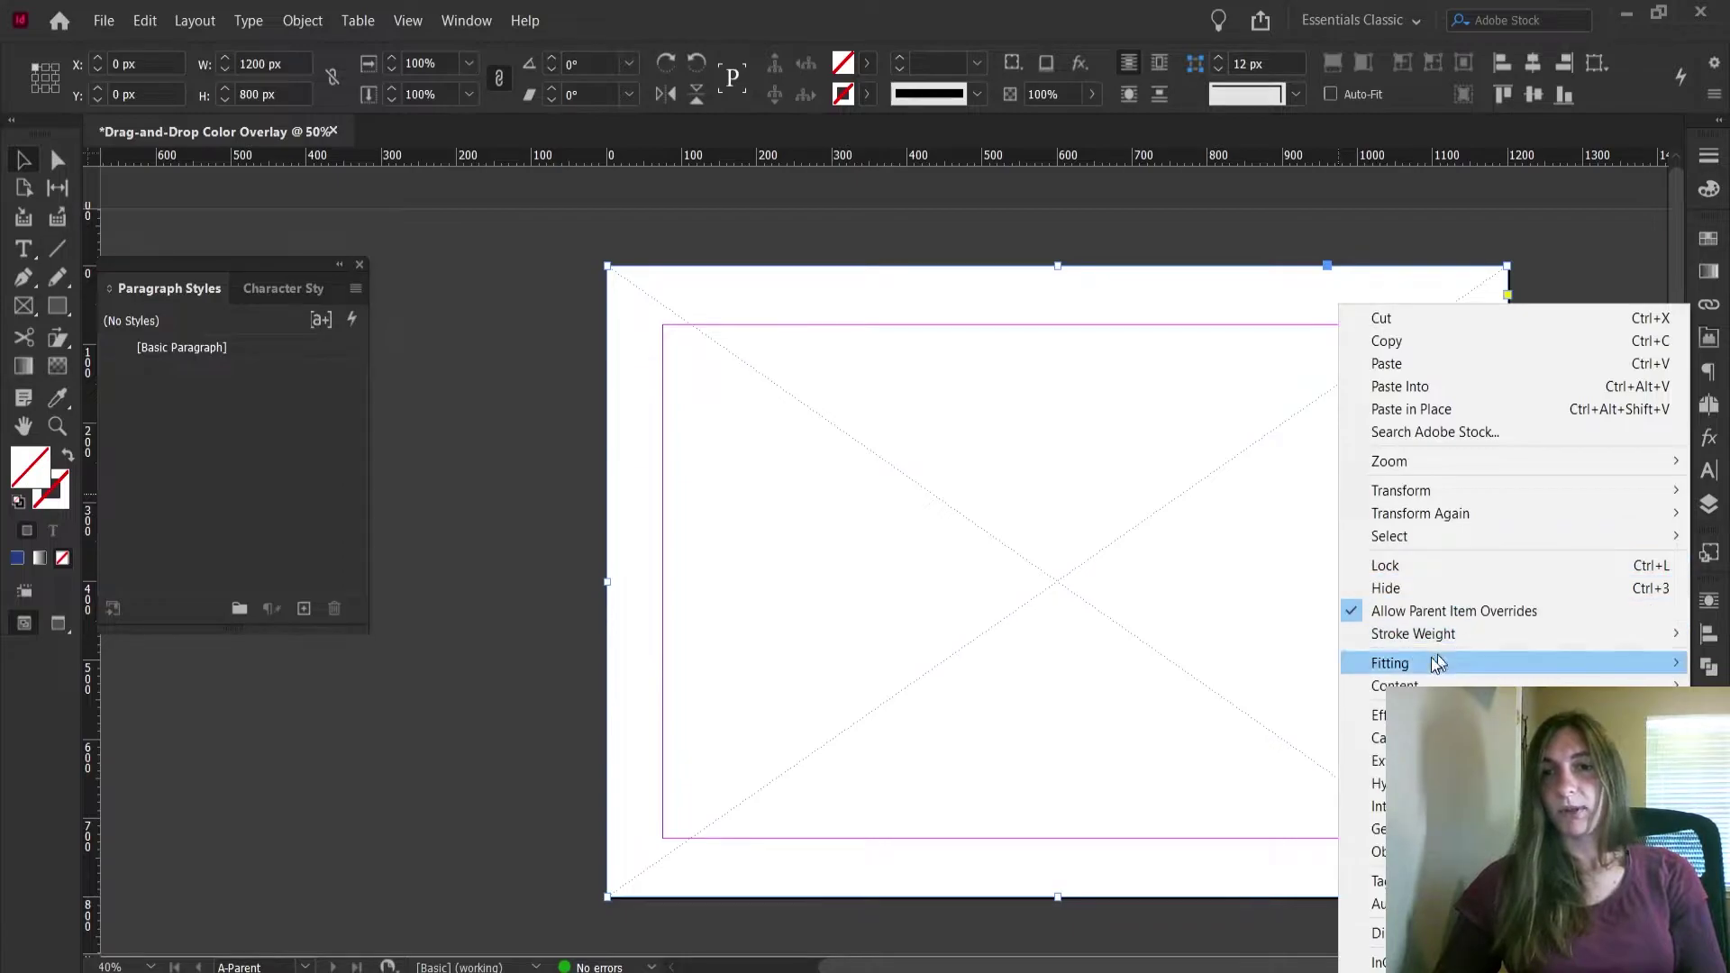
mouse_move(1434, 663)
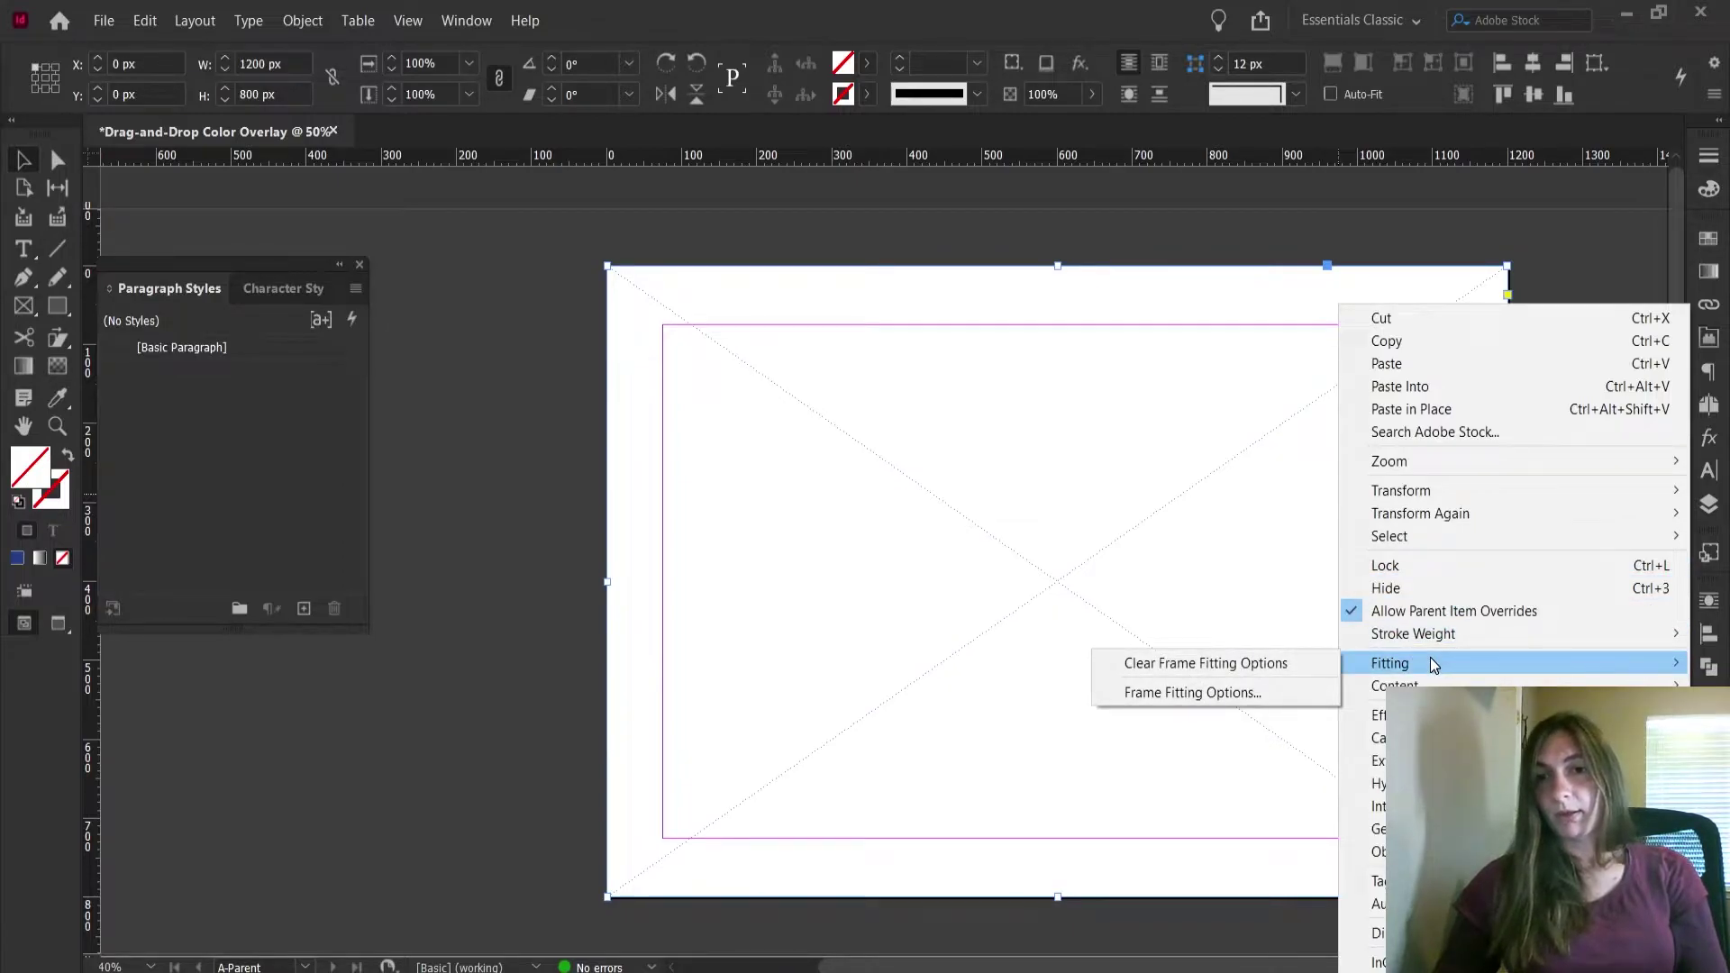
left_click(1307, 694)
left_click_drag(905, 283, 1459, 170)
left_click(1445, 307)
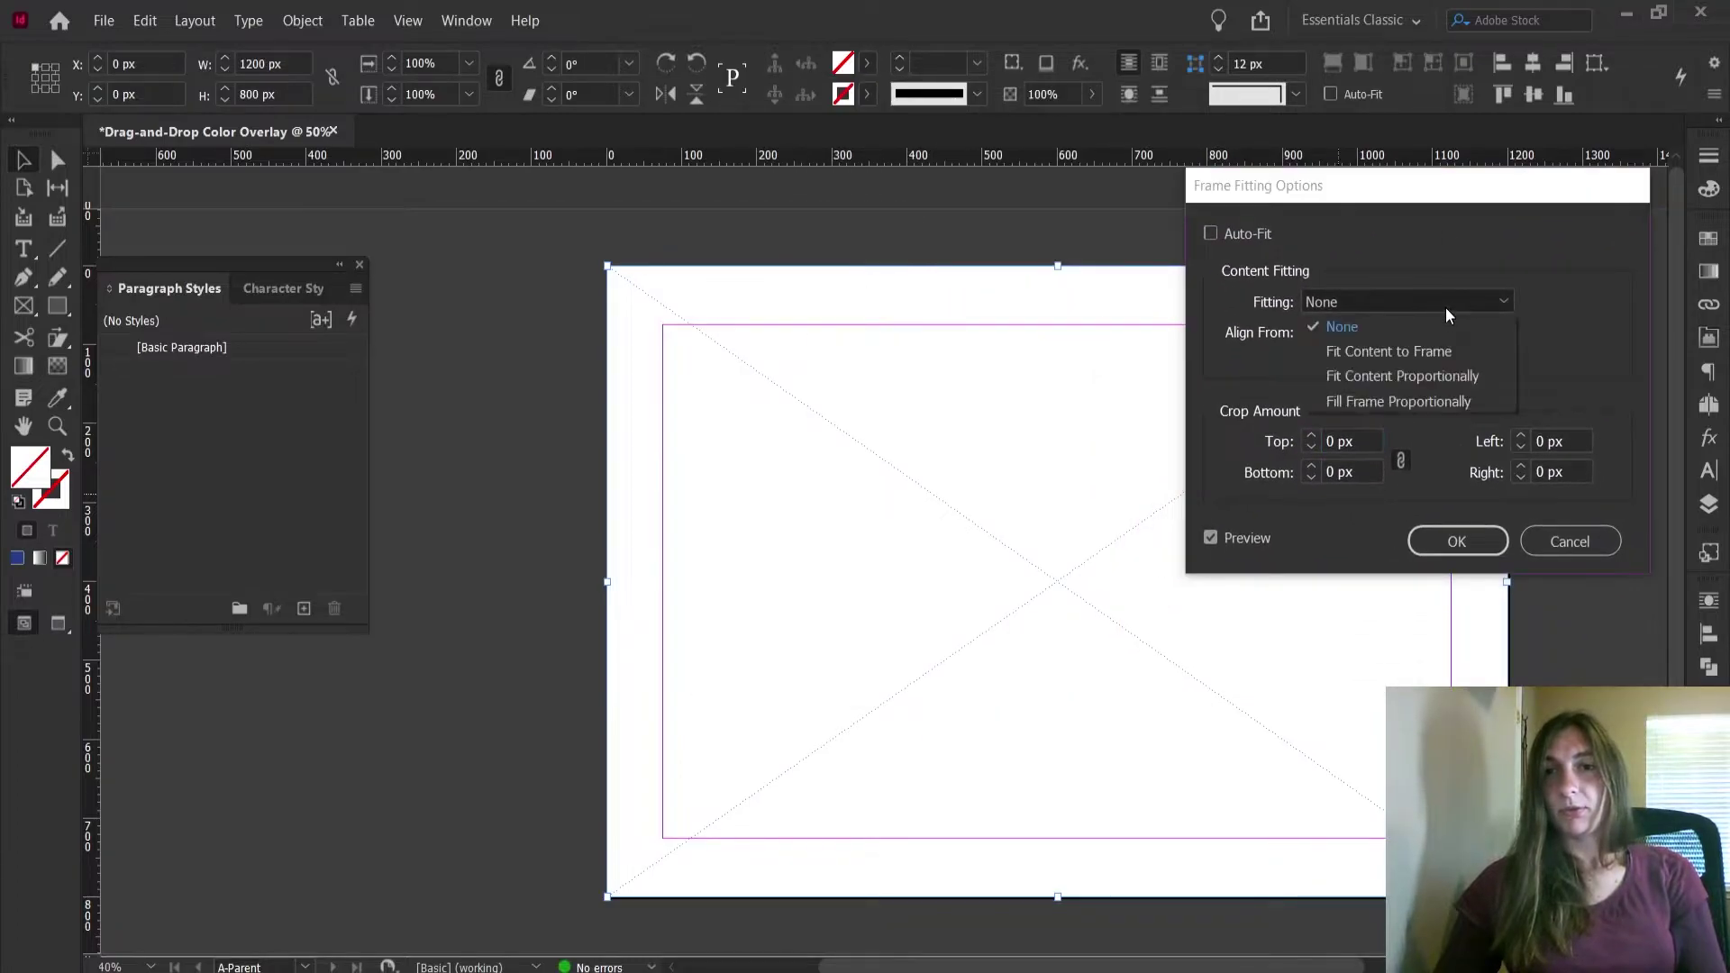
left_click(1439, 397)
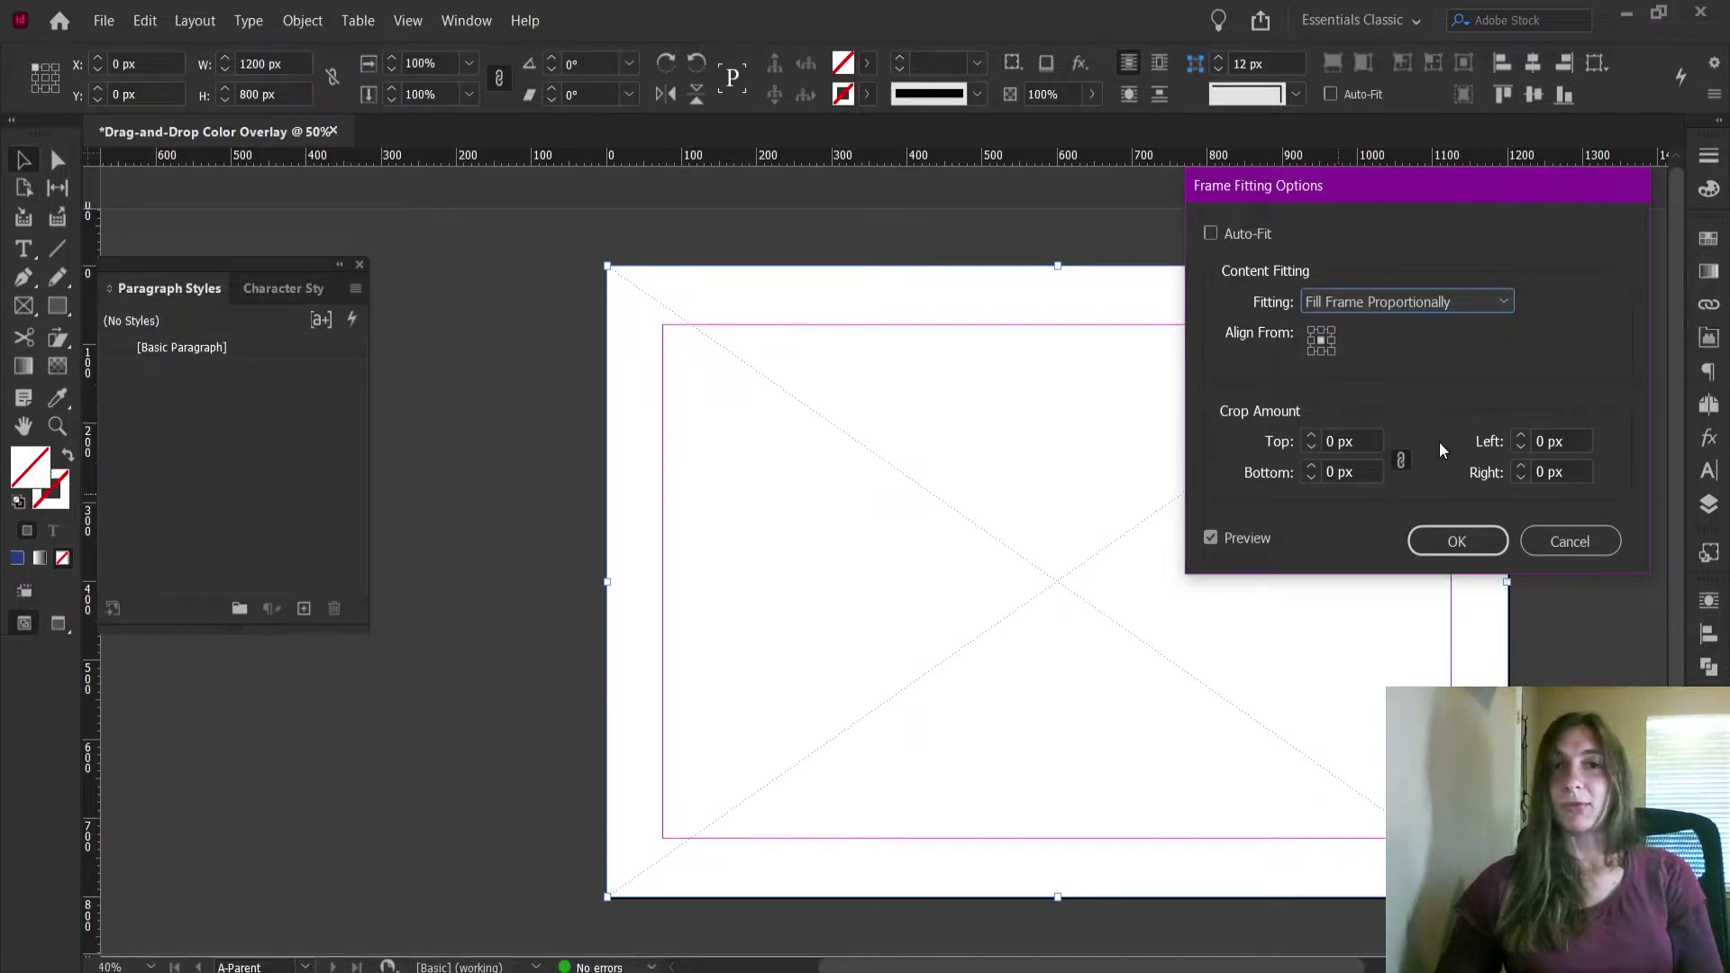
key("Return")
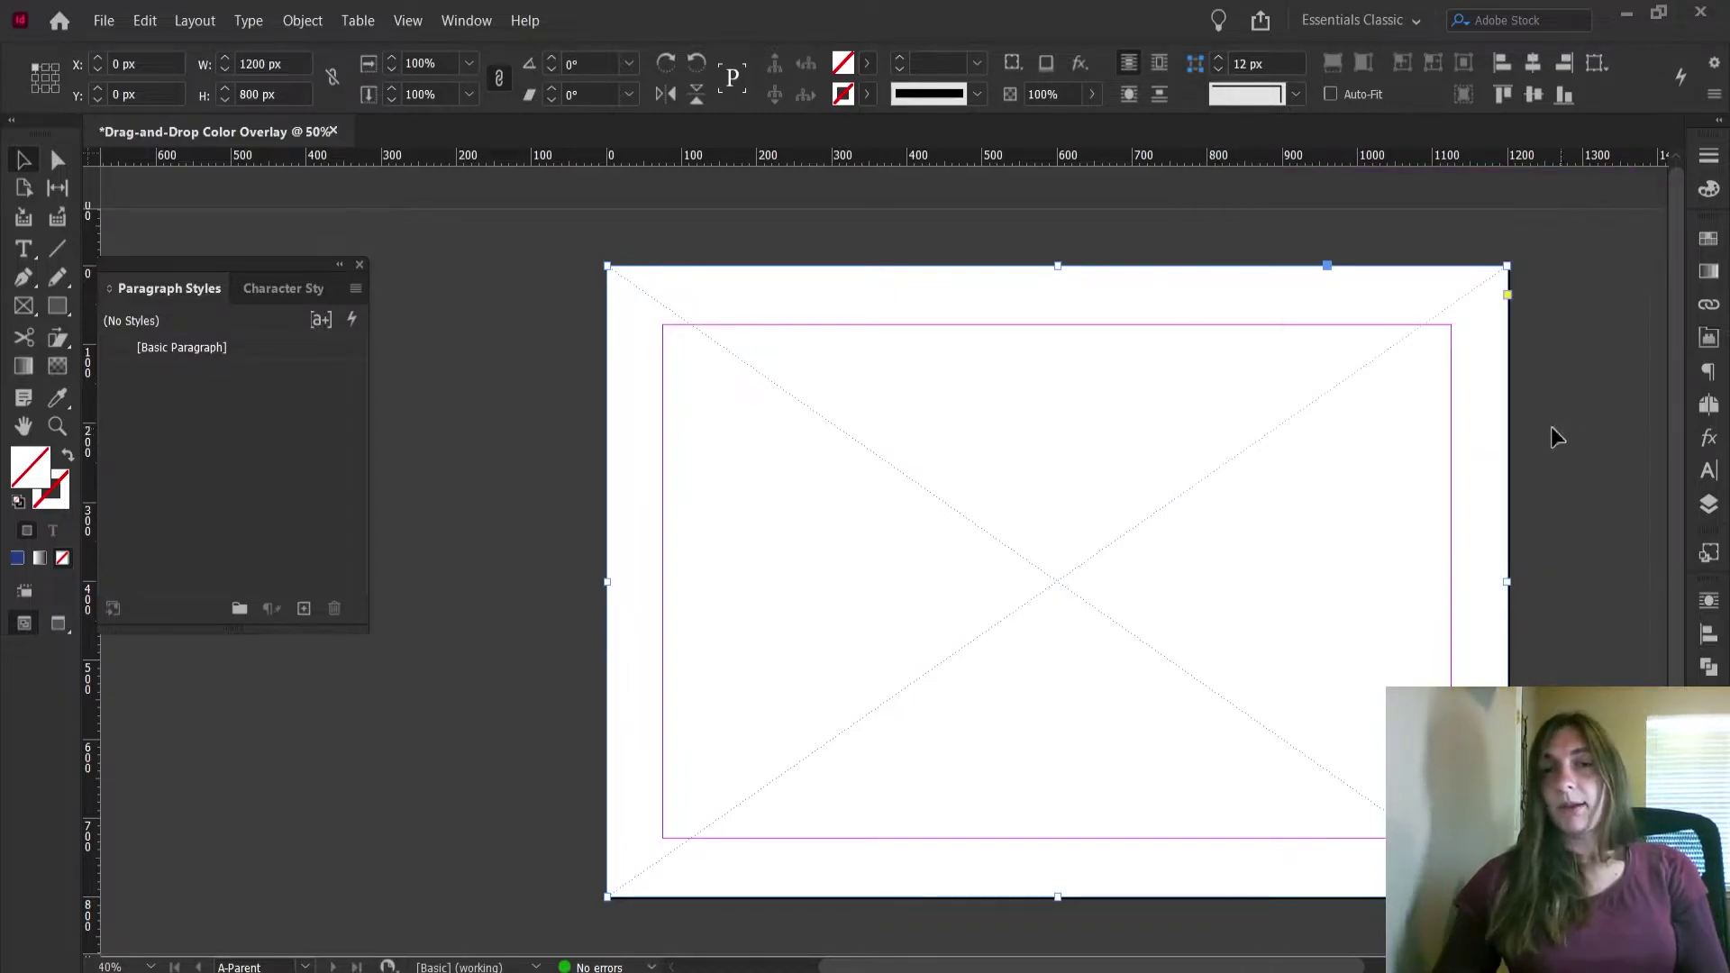
left_click(1564, 450)
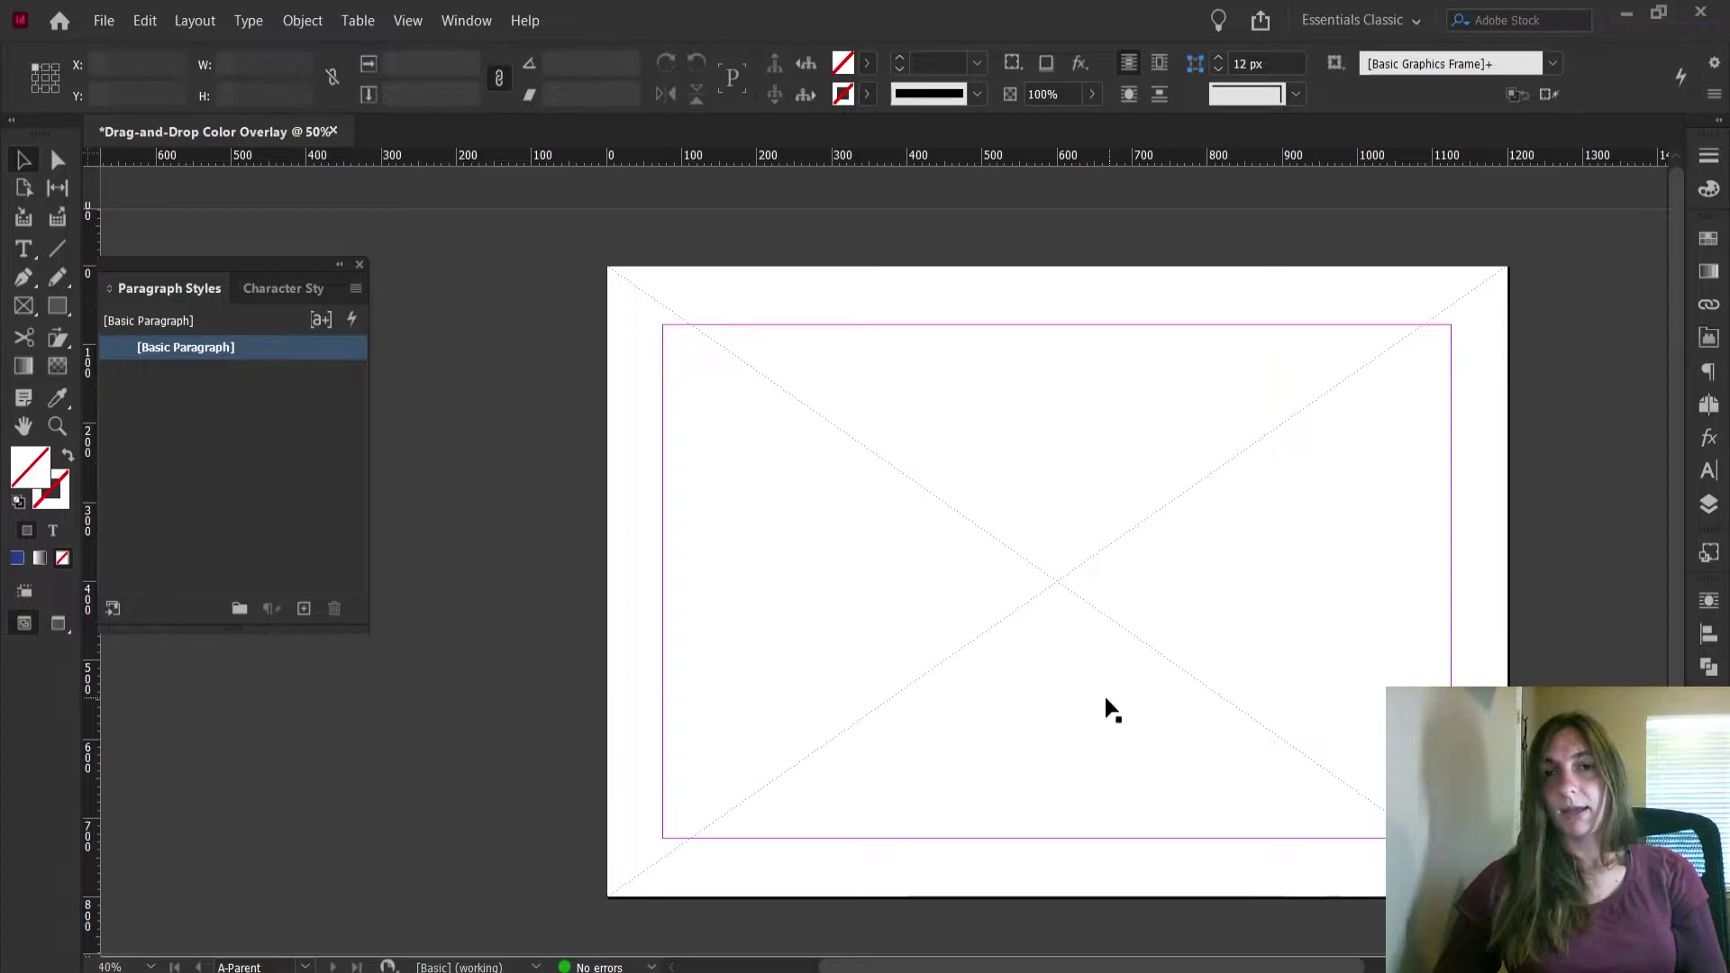
On page 1, stagger the top edges of the two blue overlays, starting the taller one at Y 14 px
left_click(1708, 404)
double_click(1352, 482)
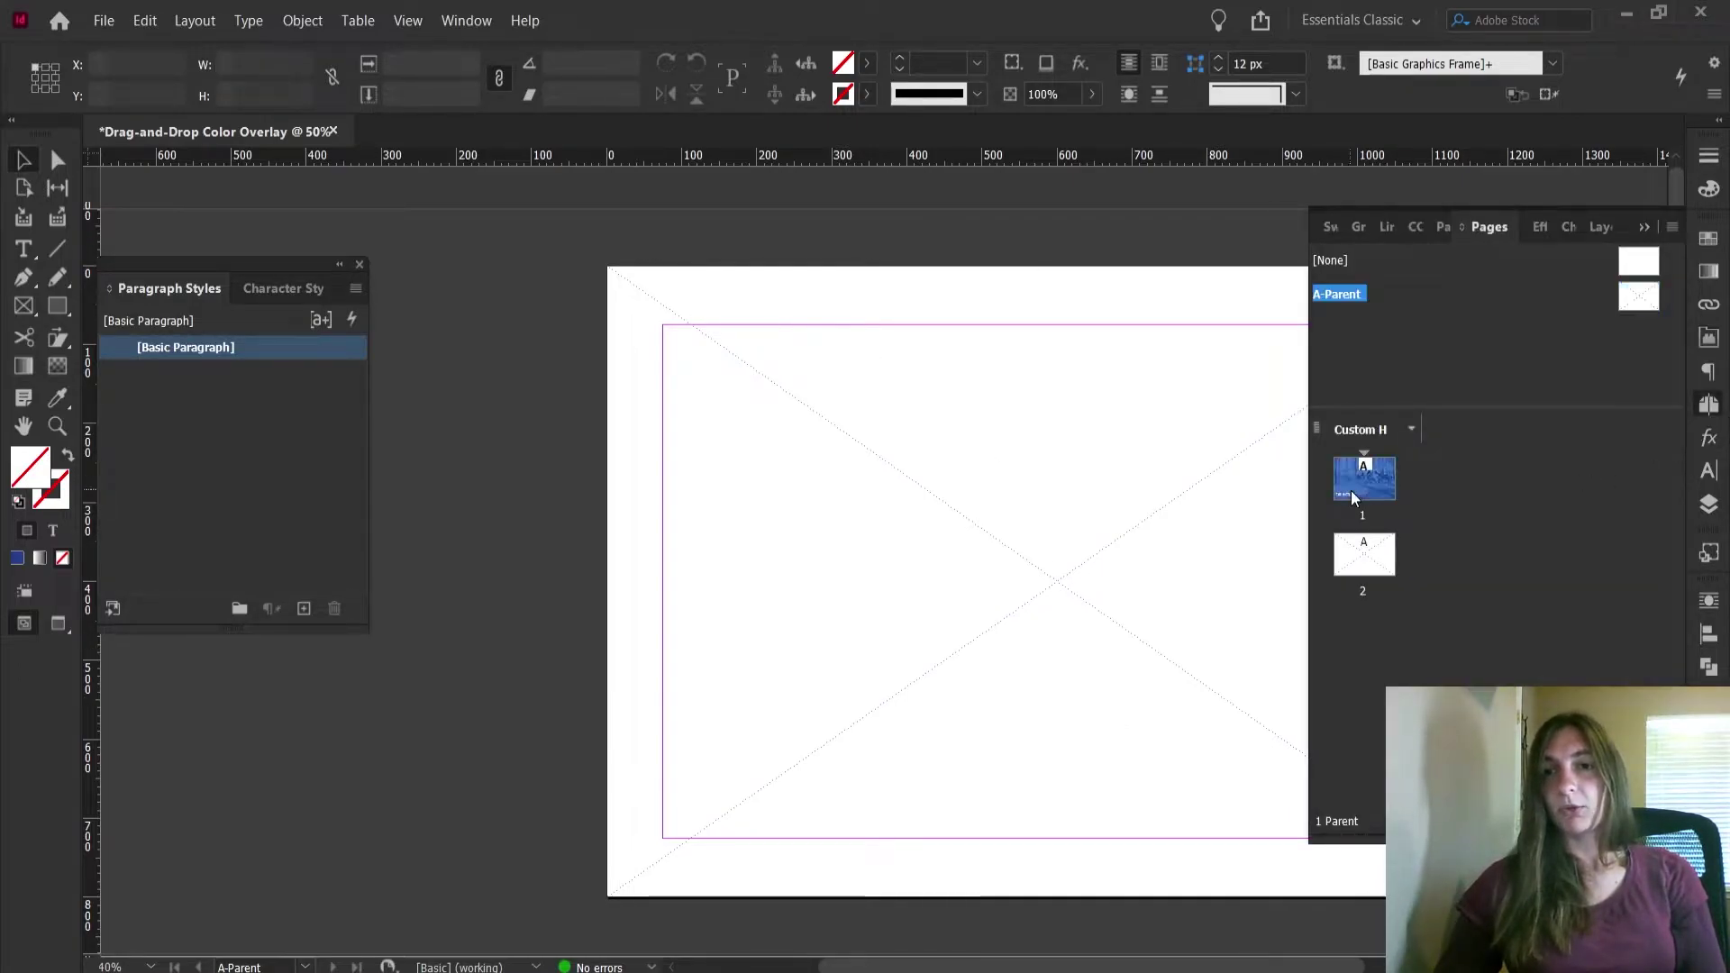
left_click(814, 407)
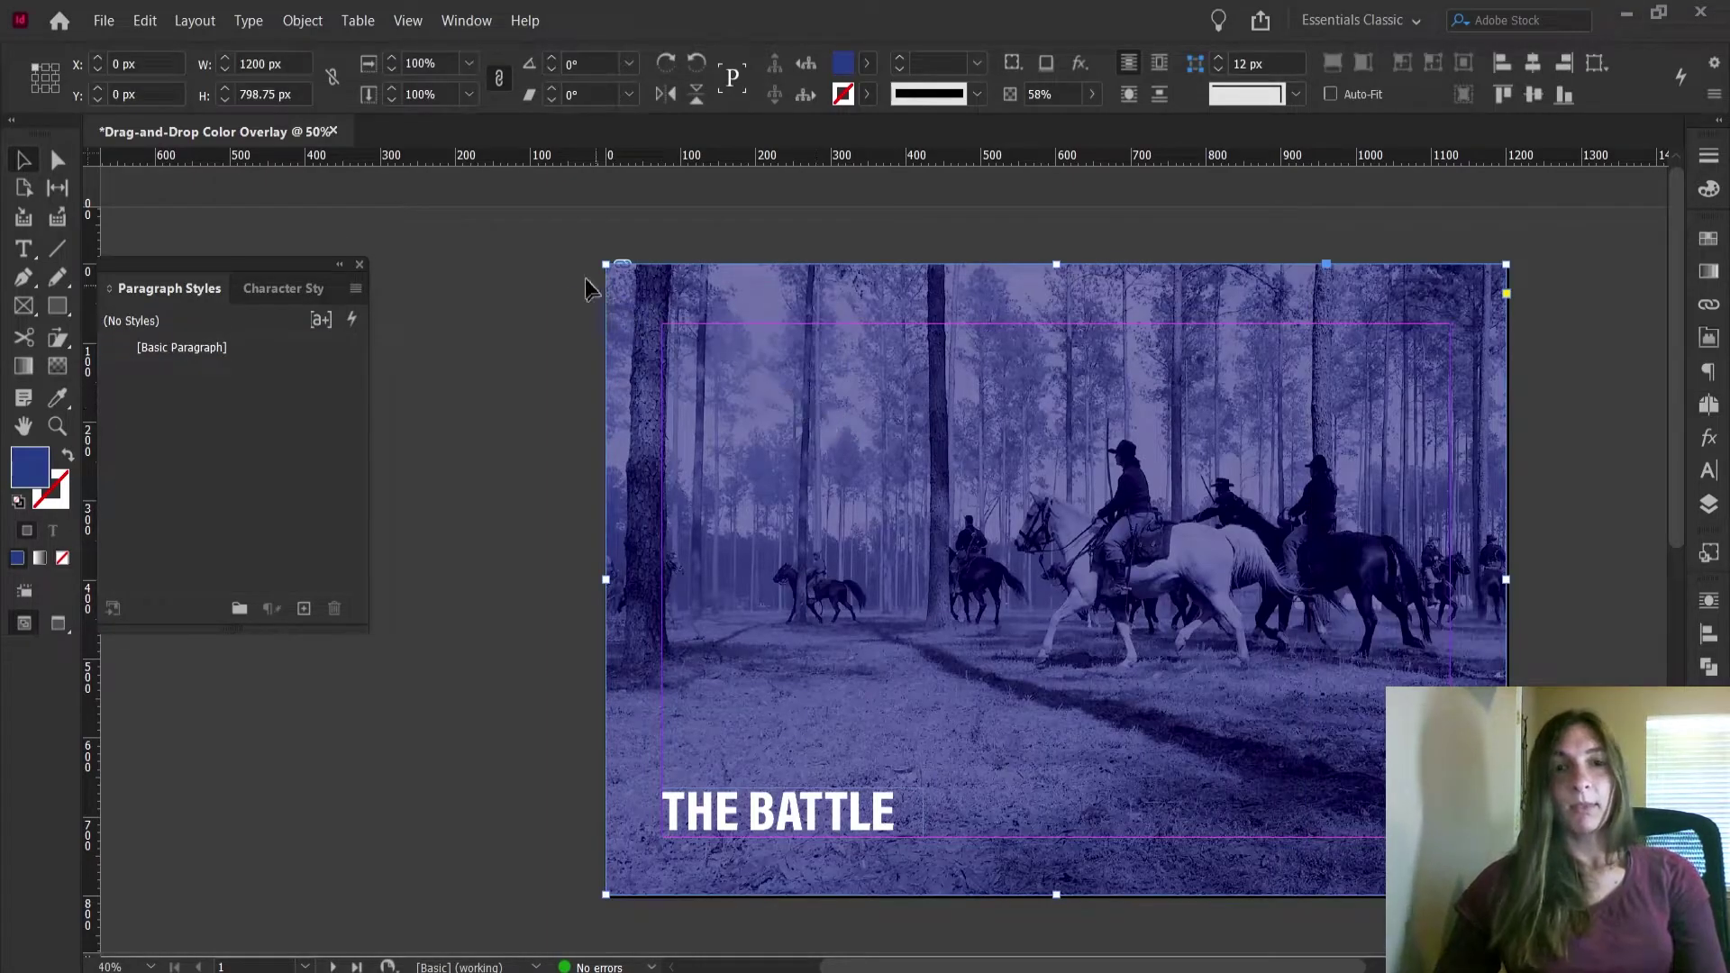
mouse_move(1058, 267)
left_mouse_down()
mouse_move(1066, 294)
mouse_move(1061, 275)
left_mouse_up()
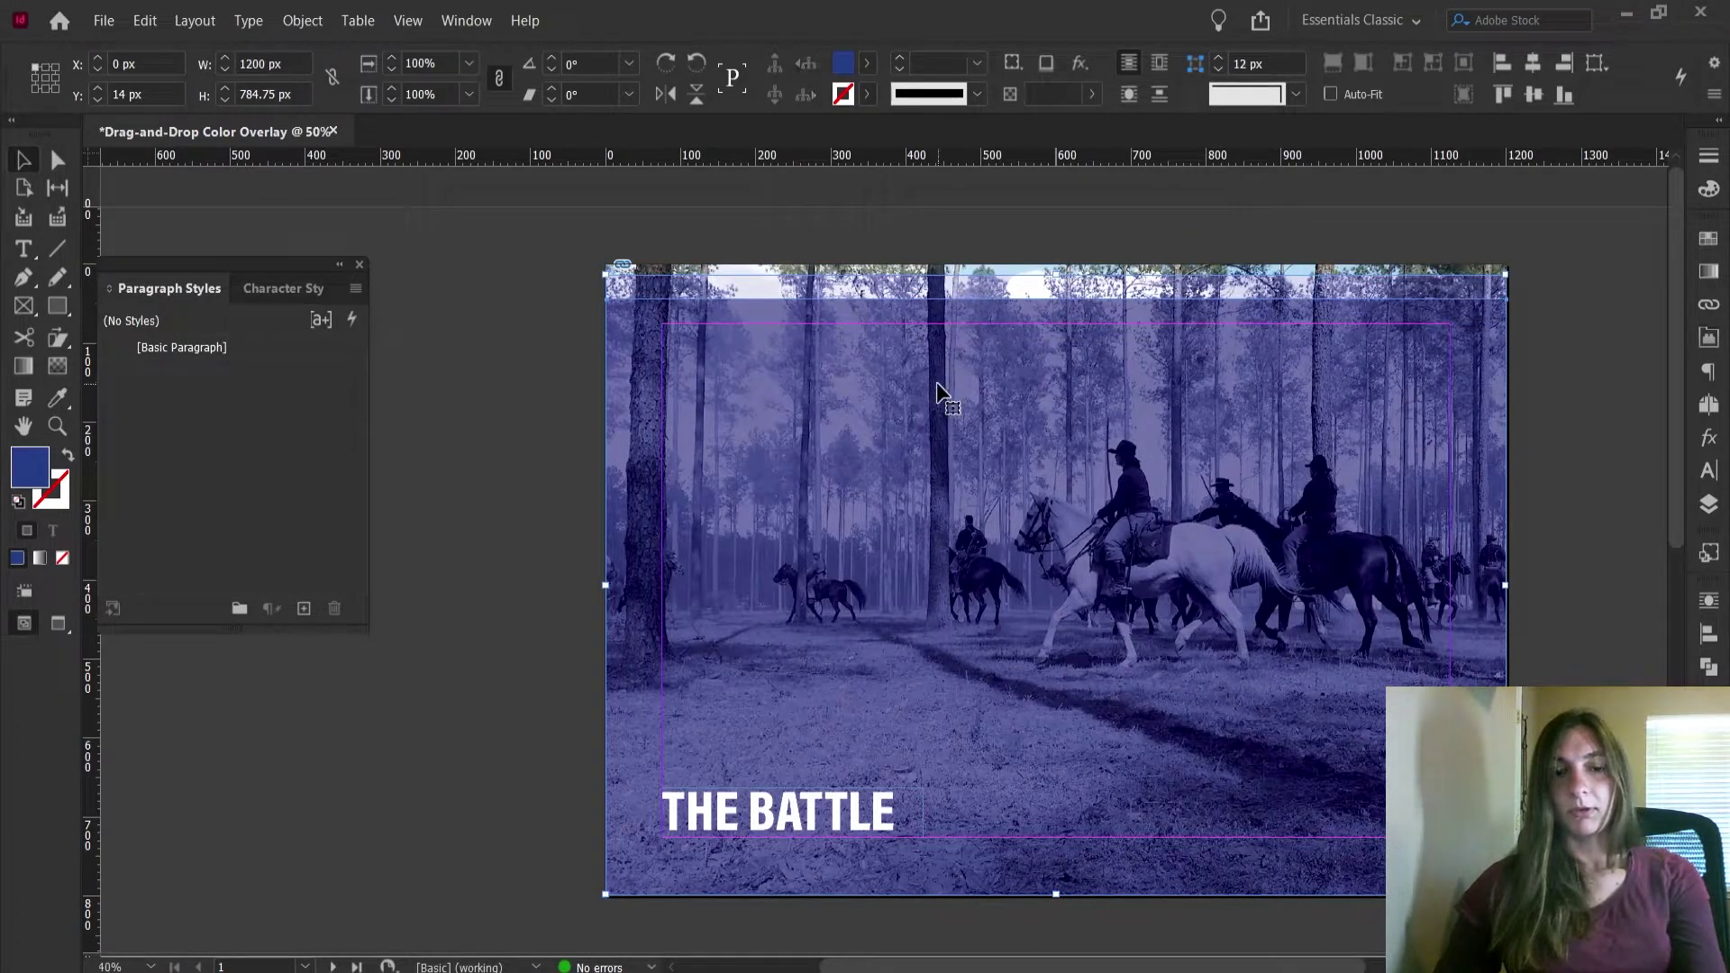
Copy both blue overlays from page 1 and paste them in place on the A-Parent page
key("ctrl+c")
left_click(1711, 403)
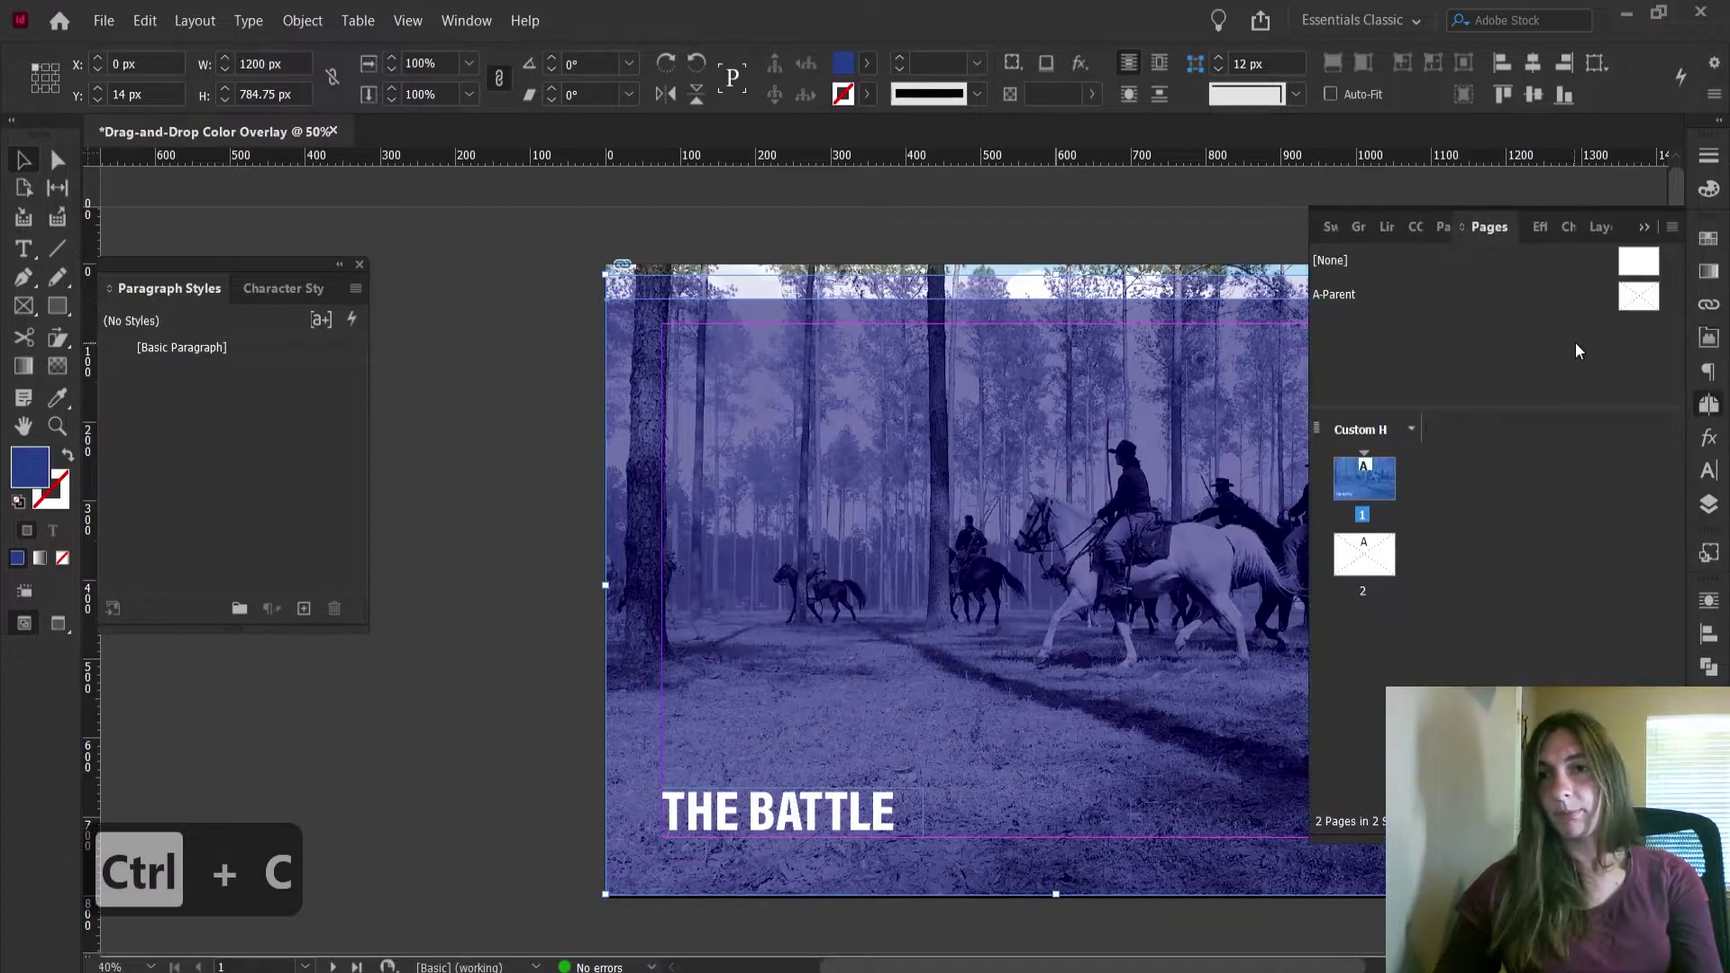
double_click(1642, 304)
left_click(726, 246)
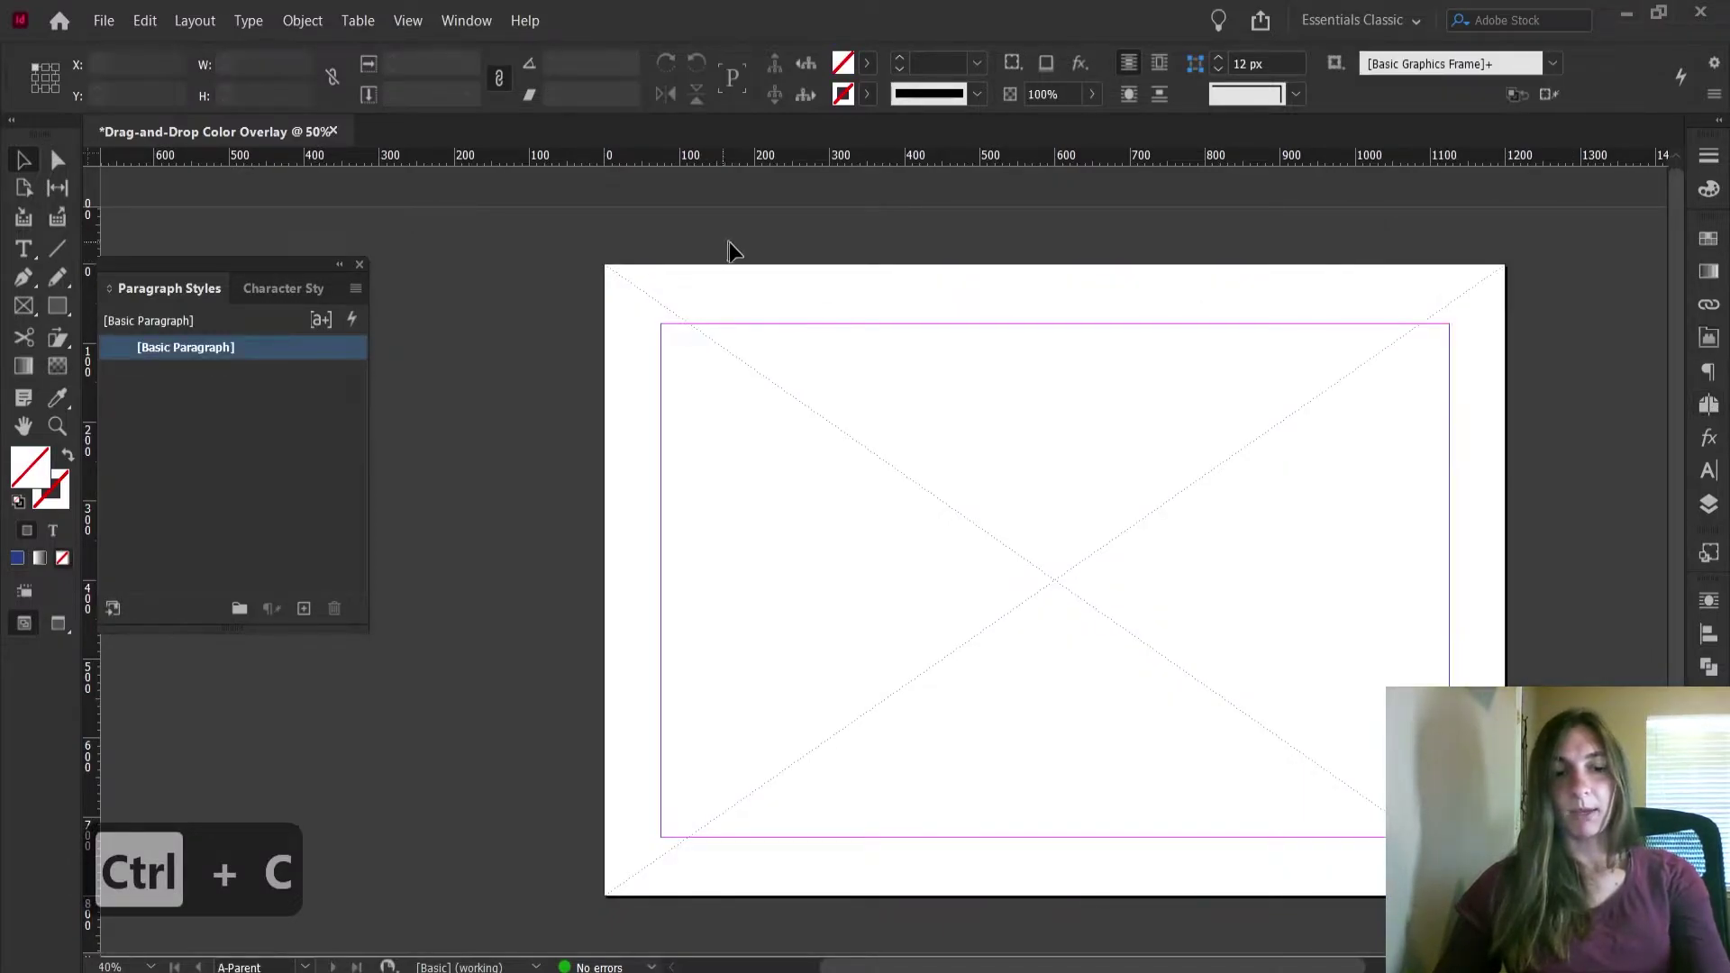
key("ctrl+alt+shift+v")
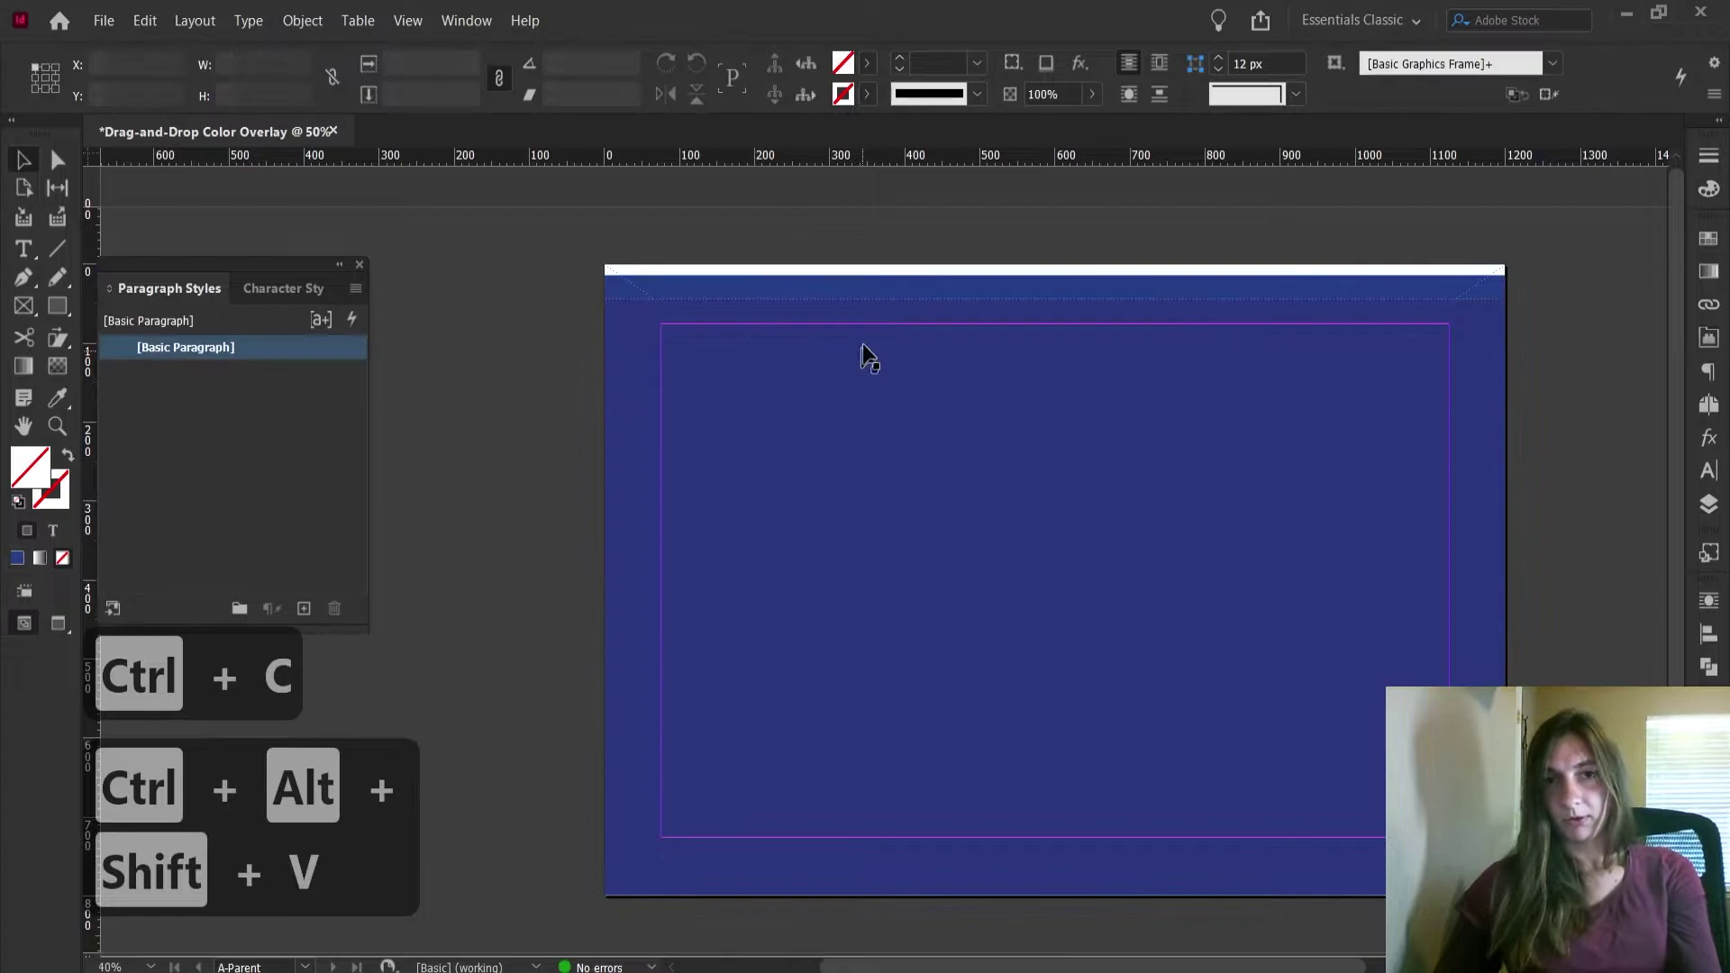
Extend the taller overlay on A-Parent up to Y 0 px, 798.75 px high, and select both overlays
left_click(928, 329)
left_click(1097, 290)
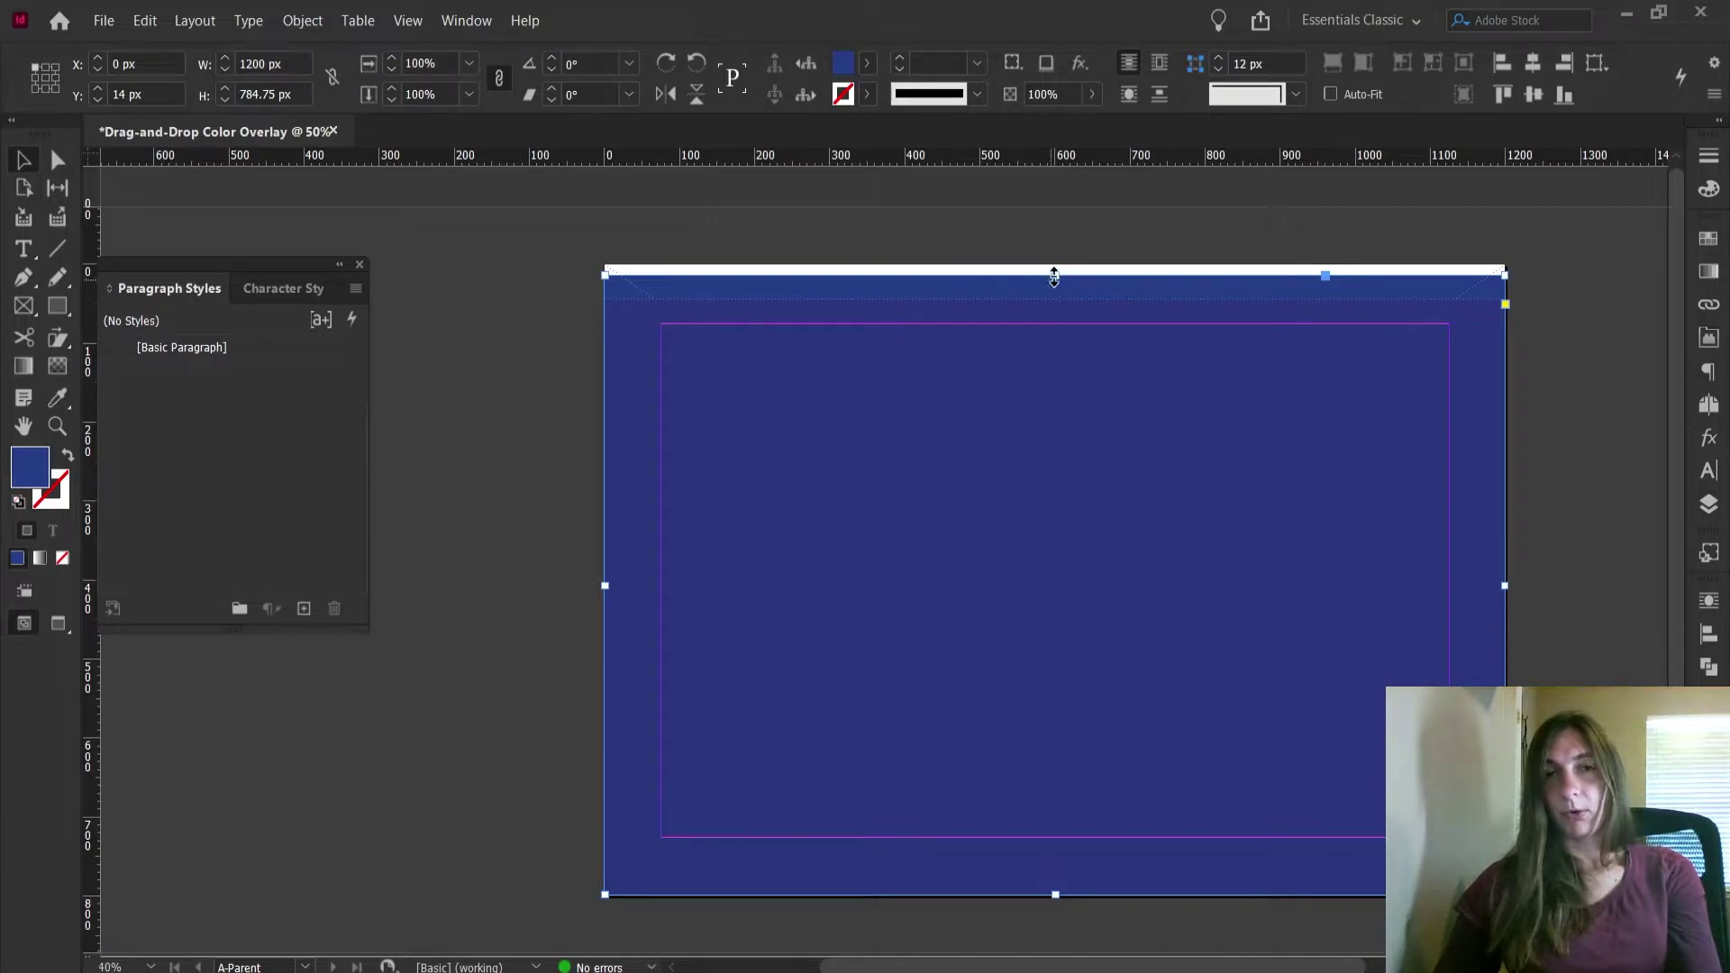
left_click_drag(1055, 275, 1056, 264)
left_click(1072, 311)
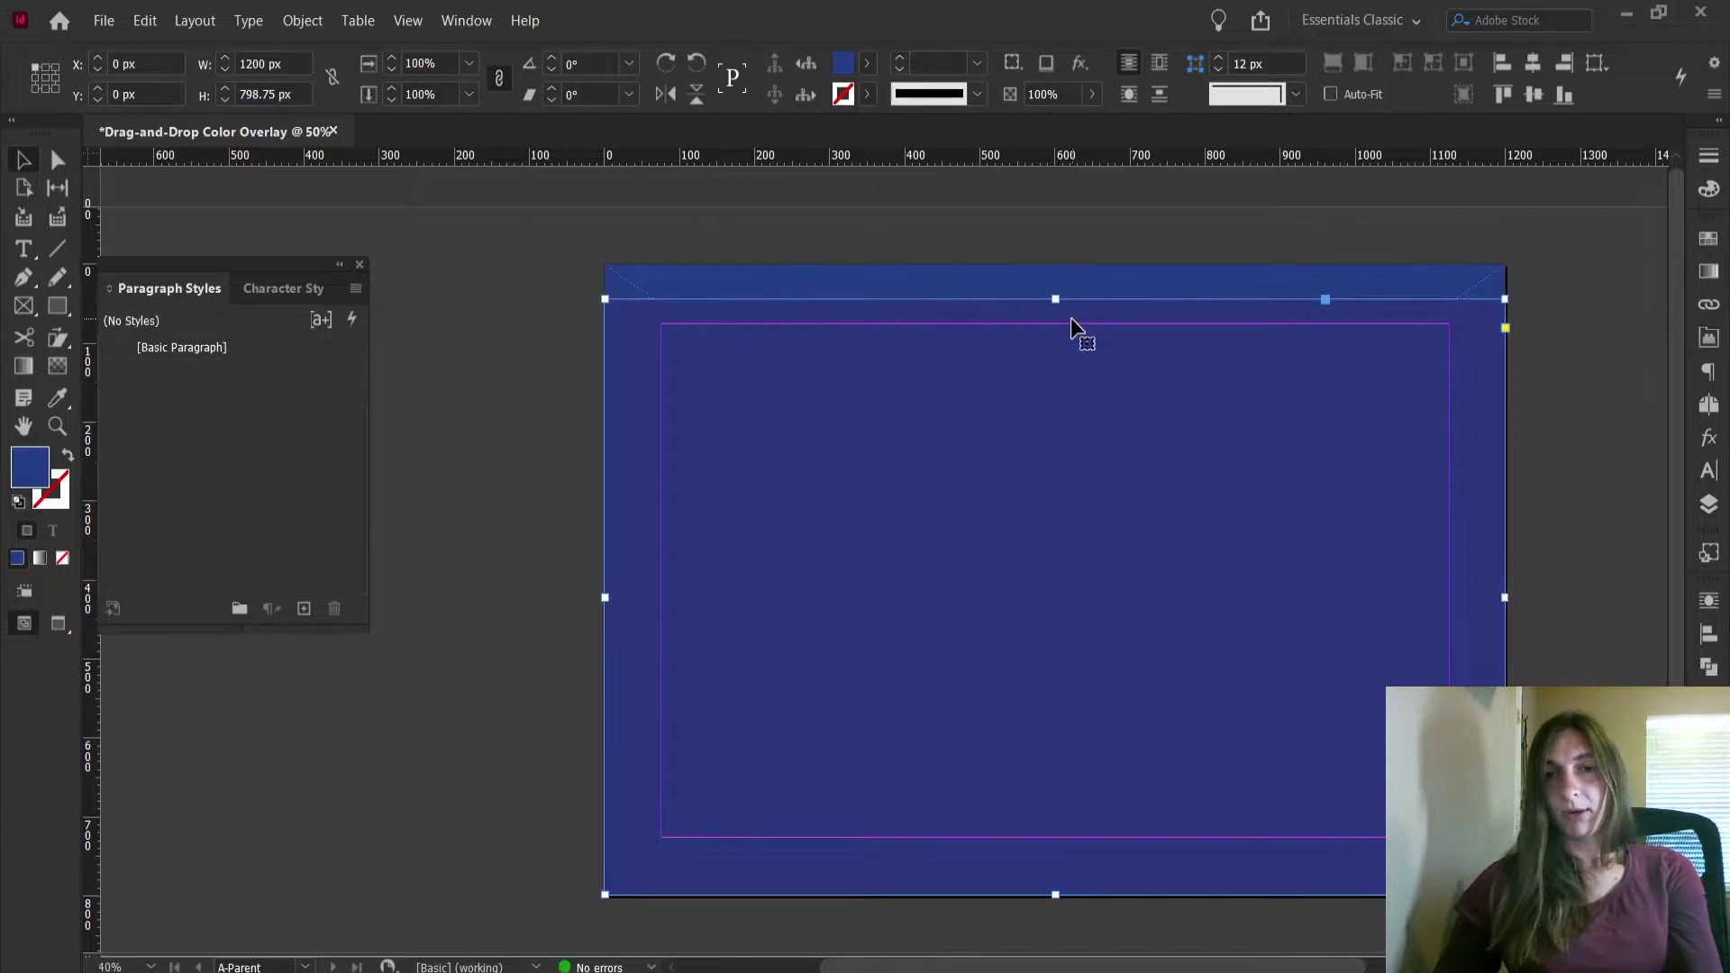
left_click(1022, 236)
left_click(1033, 274)
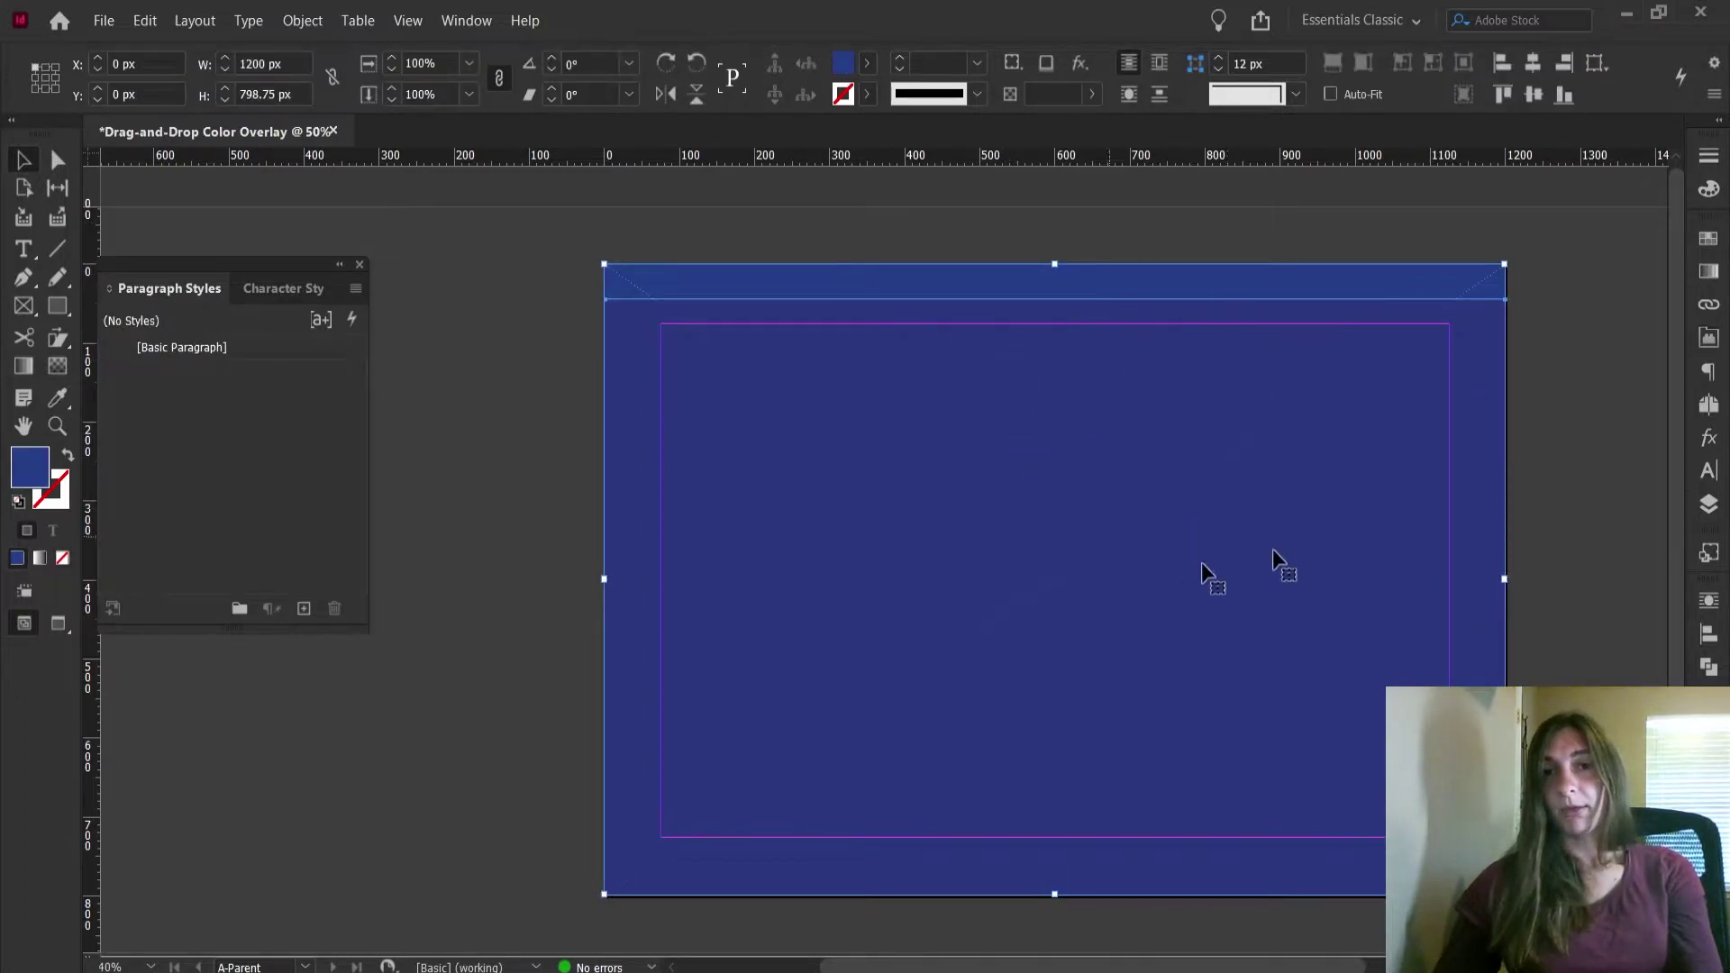
Rename the two overlay rectangles in Layer 1 as Blue Box 2 (upper) and Blue Box 1 (lower)
left_click(1719, 505)
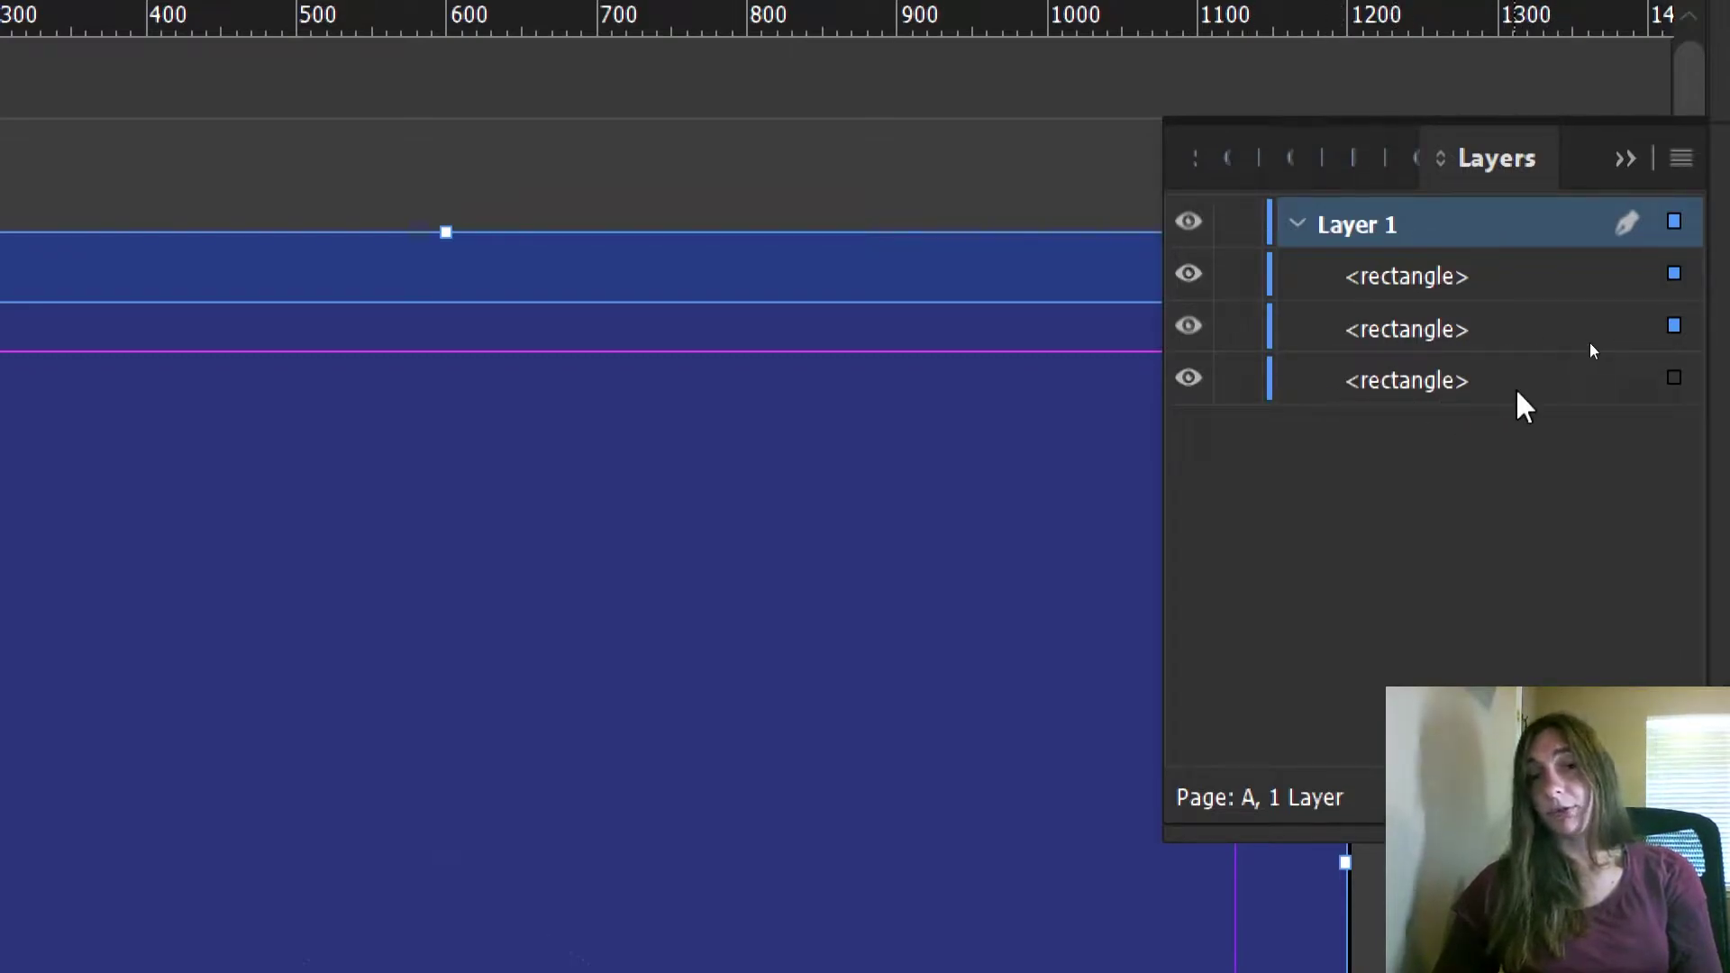
left_click(1435, 281)
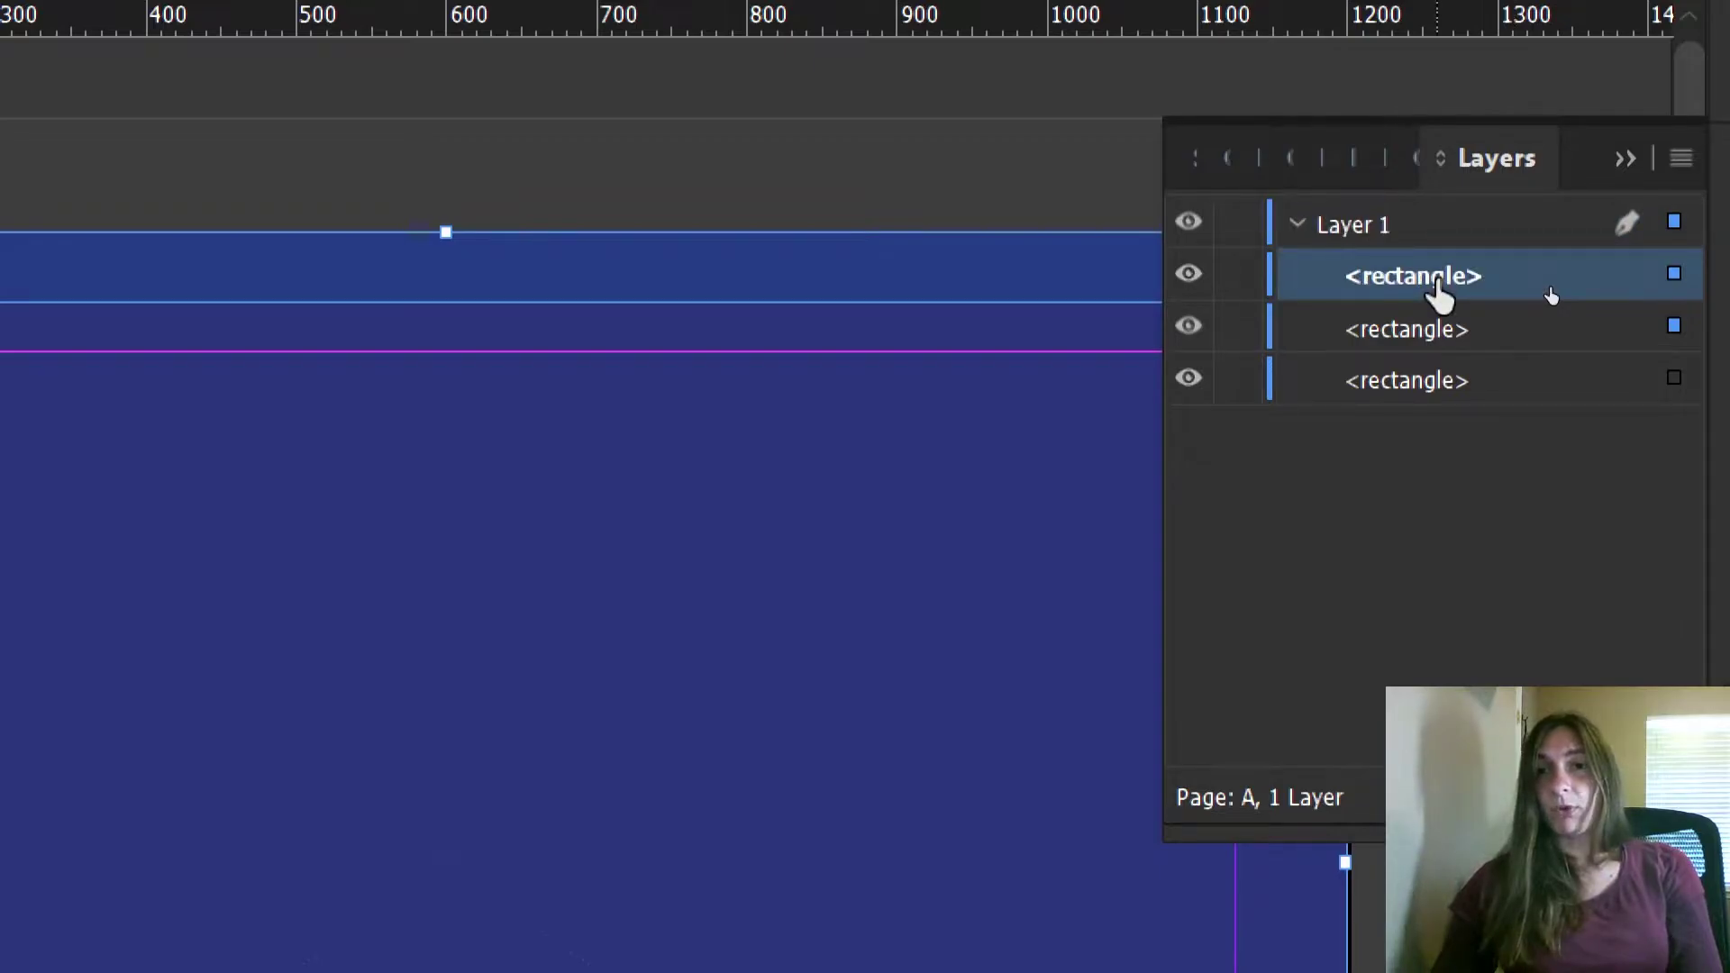
double_click(1437, 281)
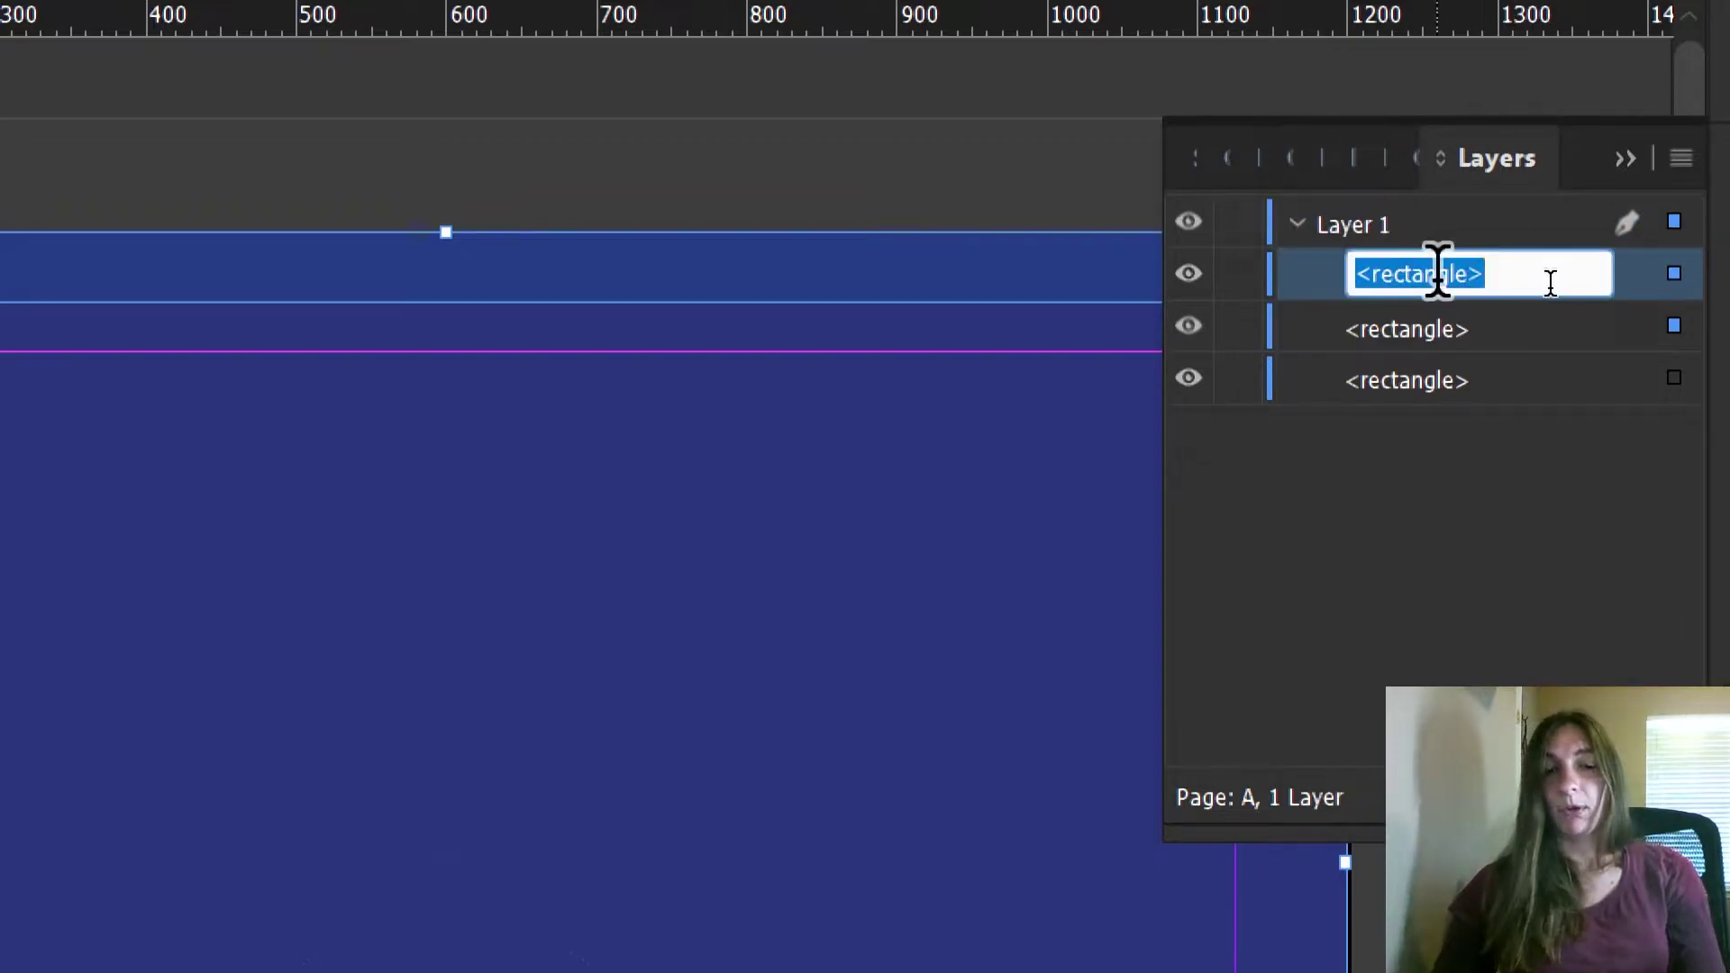
type("Blue Box 2")
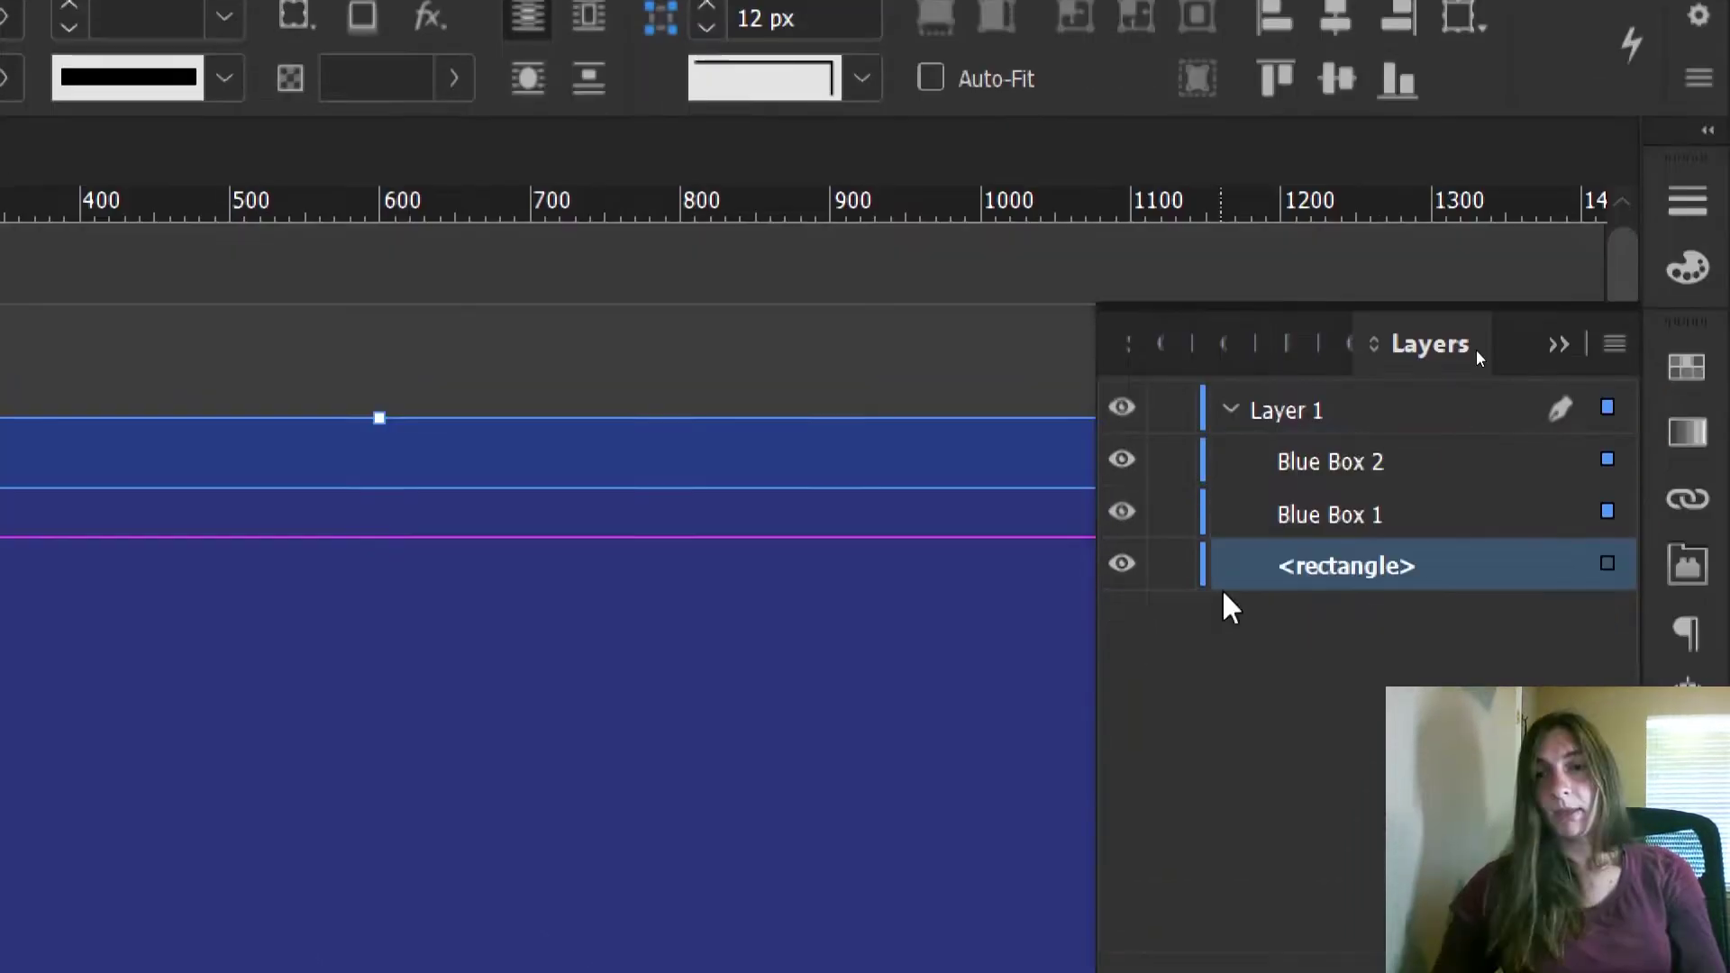
Add Layer 2 beneath Layer 1 and move the unnamed placeholder rectangle into it
left_click(1344, 414)
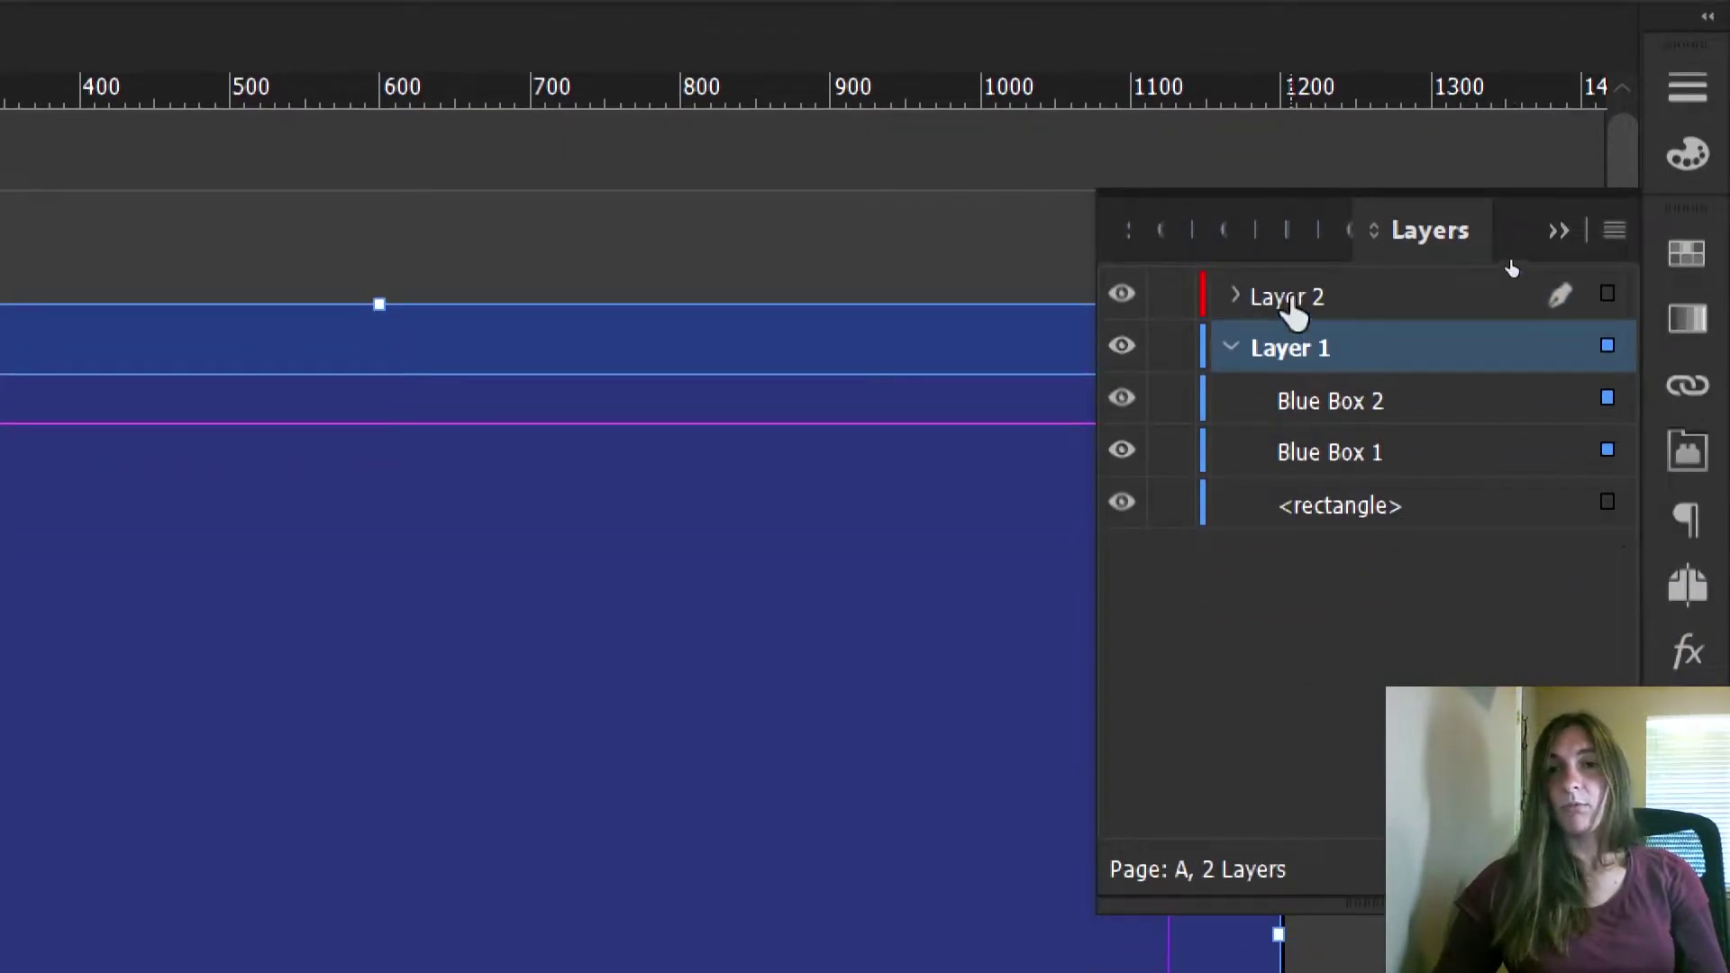
left_click_drag(1343, 351, 1368, 291)
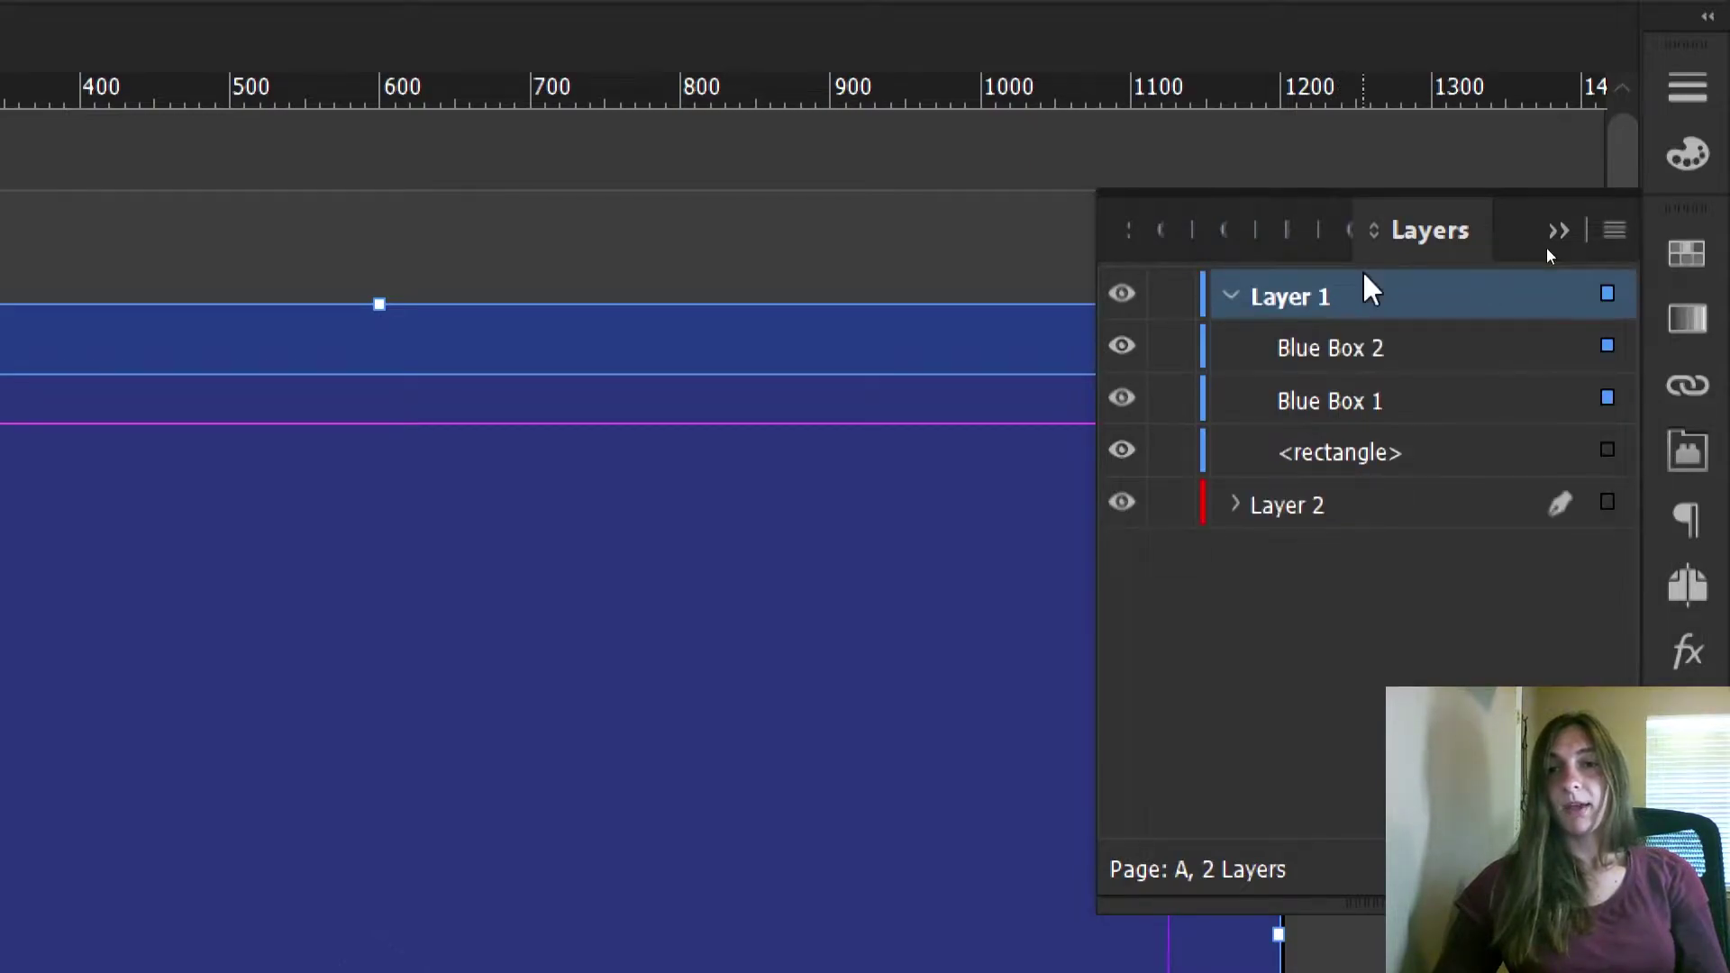
left_click(1348, 455)
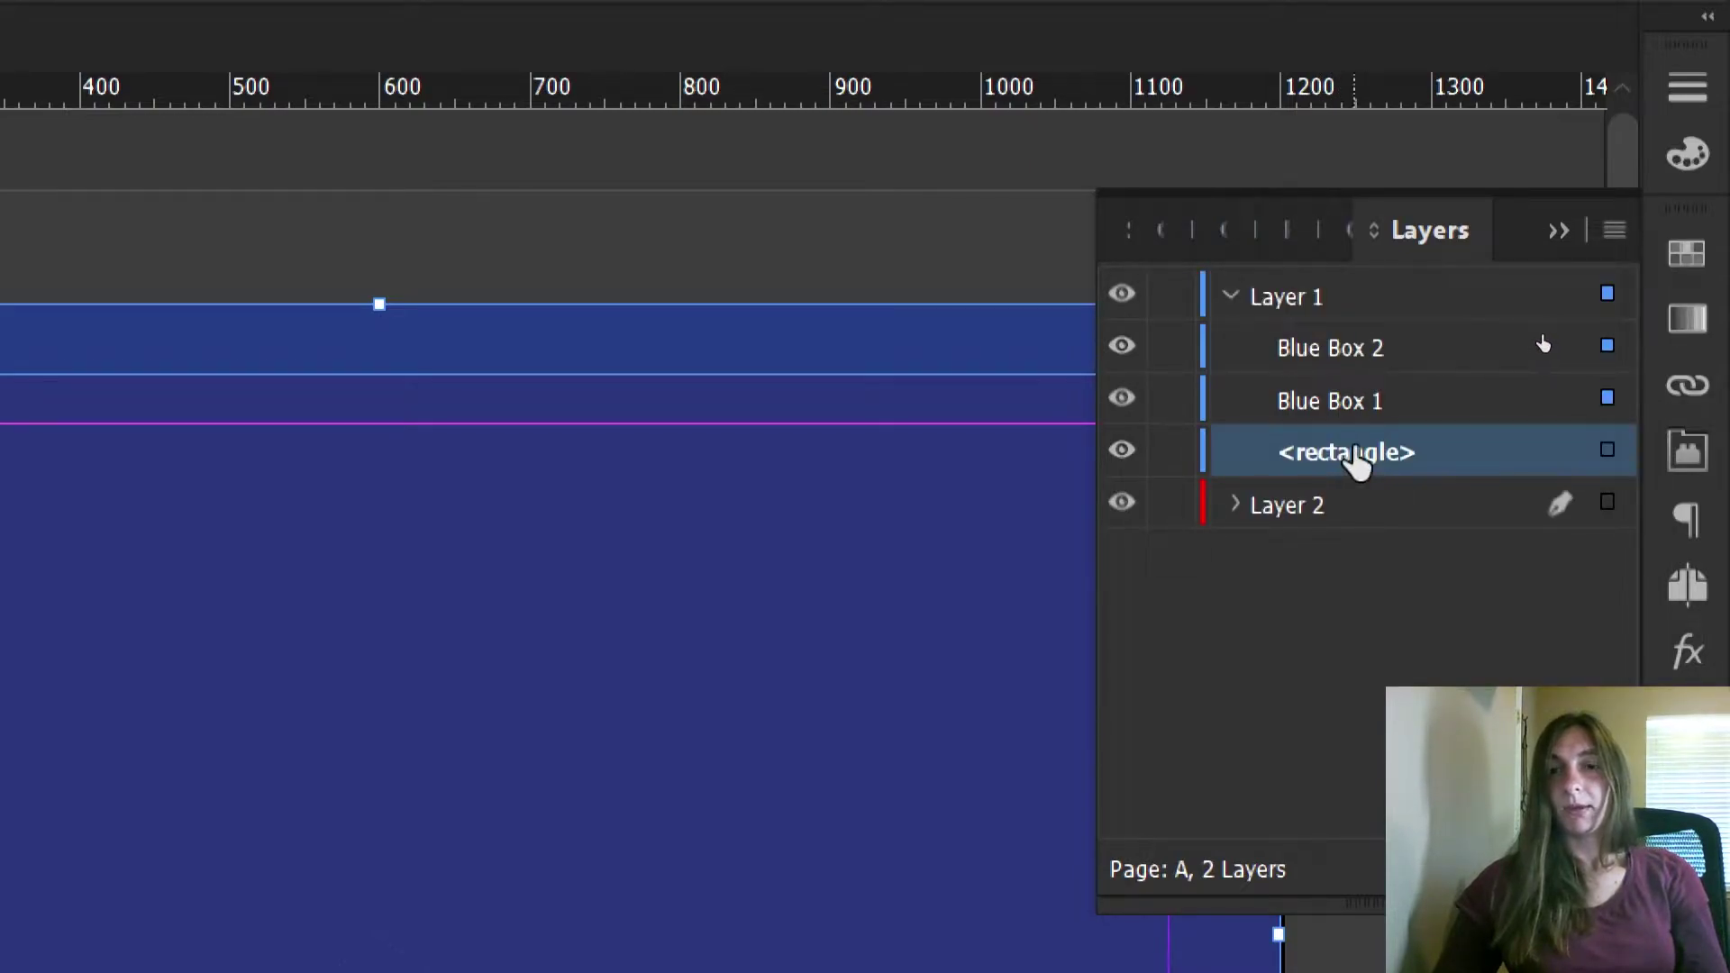
left_click_drag(1356, 459, 1352, 546)
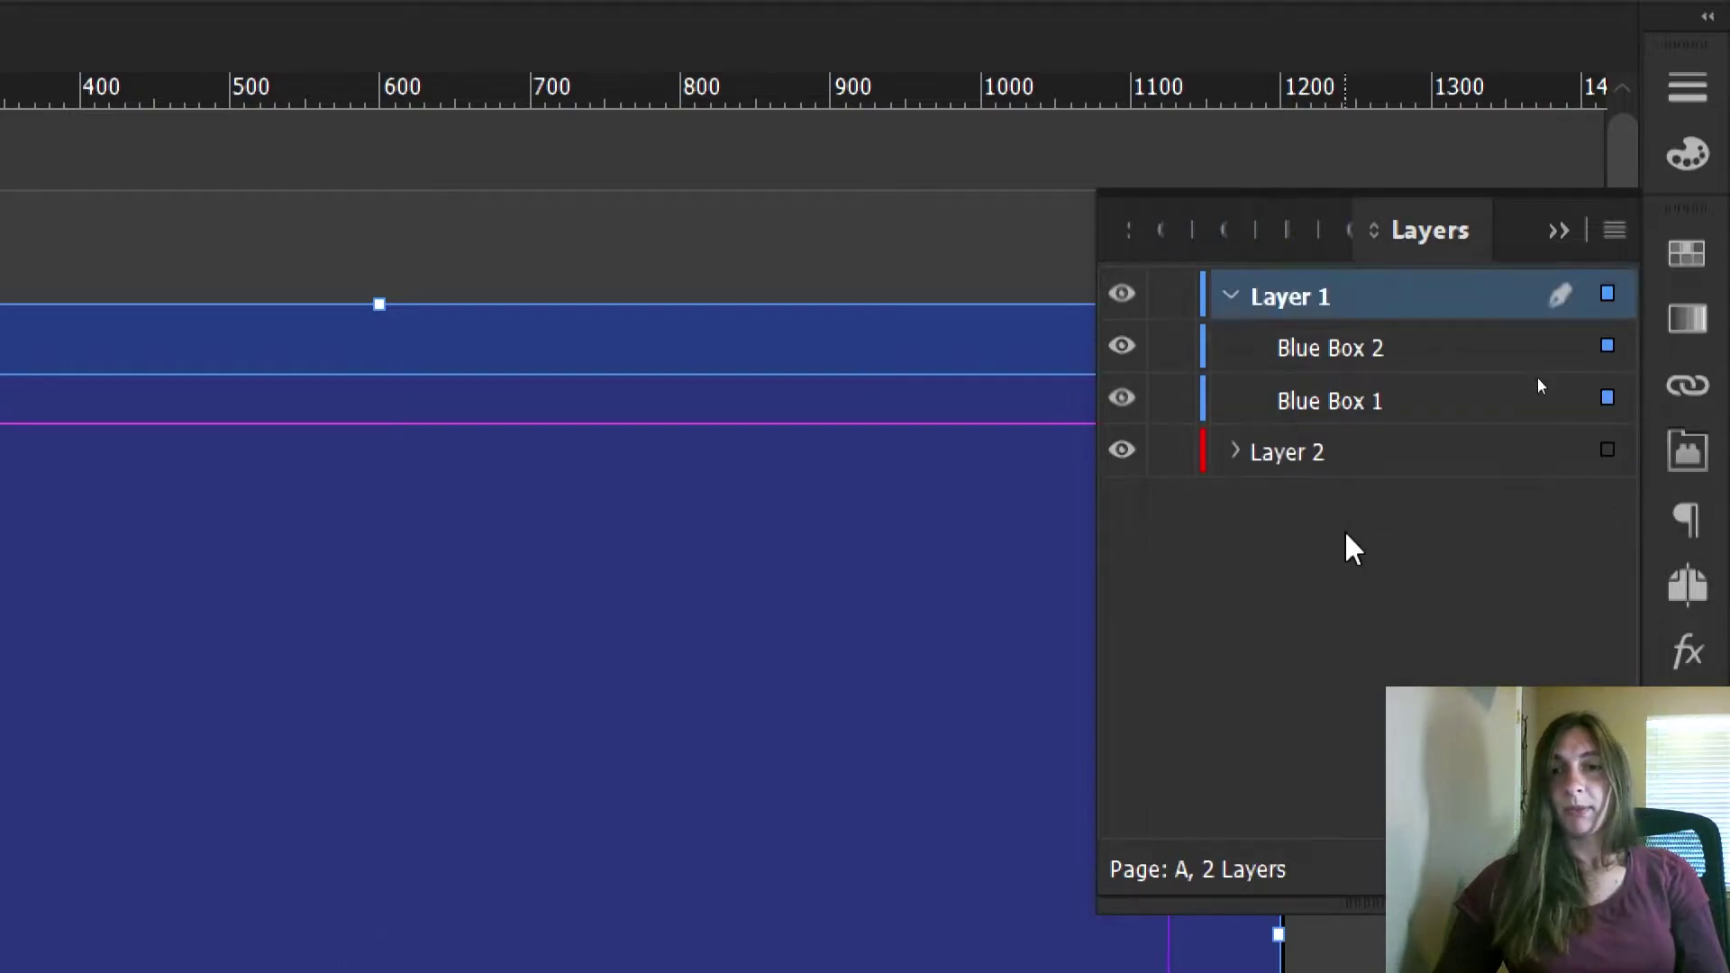
Rename the unnamed rectangle in Layer 2 as Picture Frame
left_click(1235, 452)
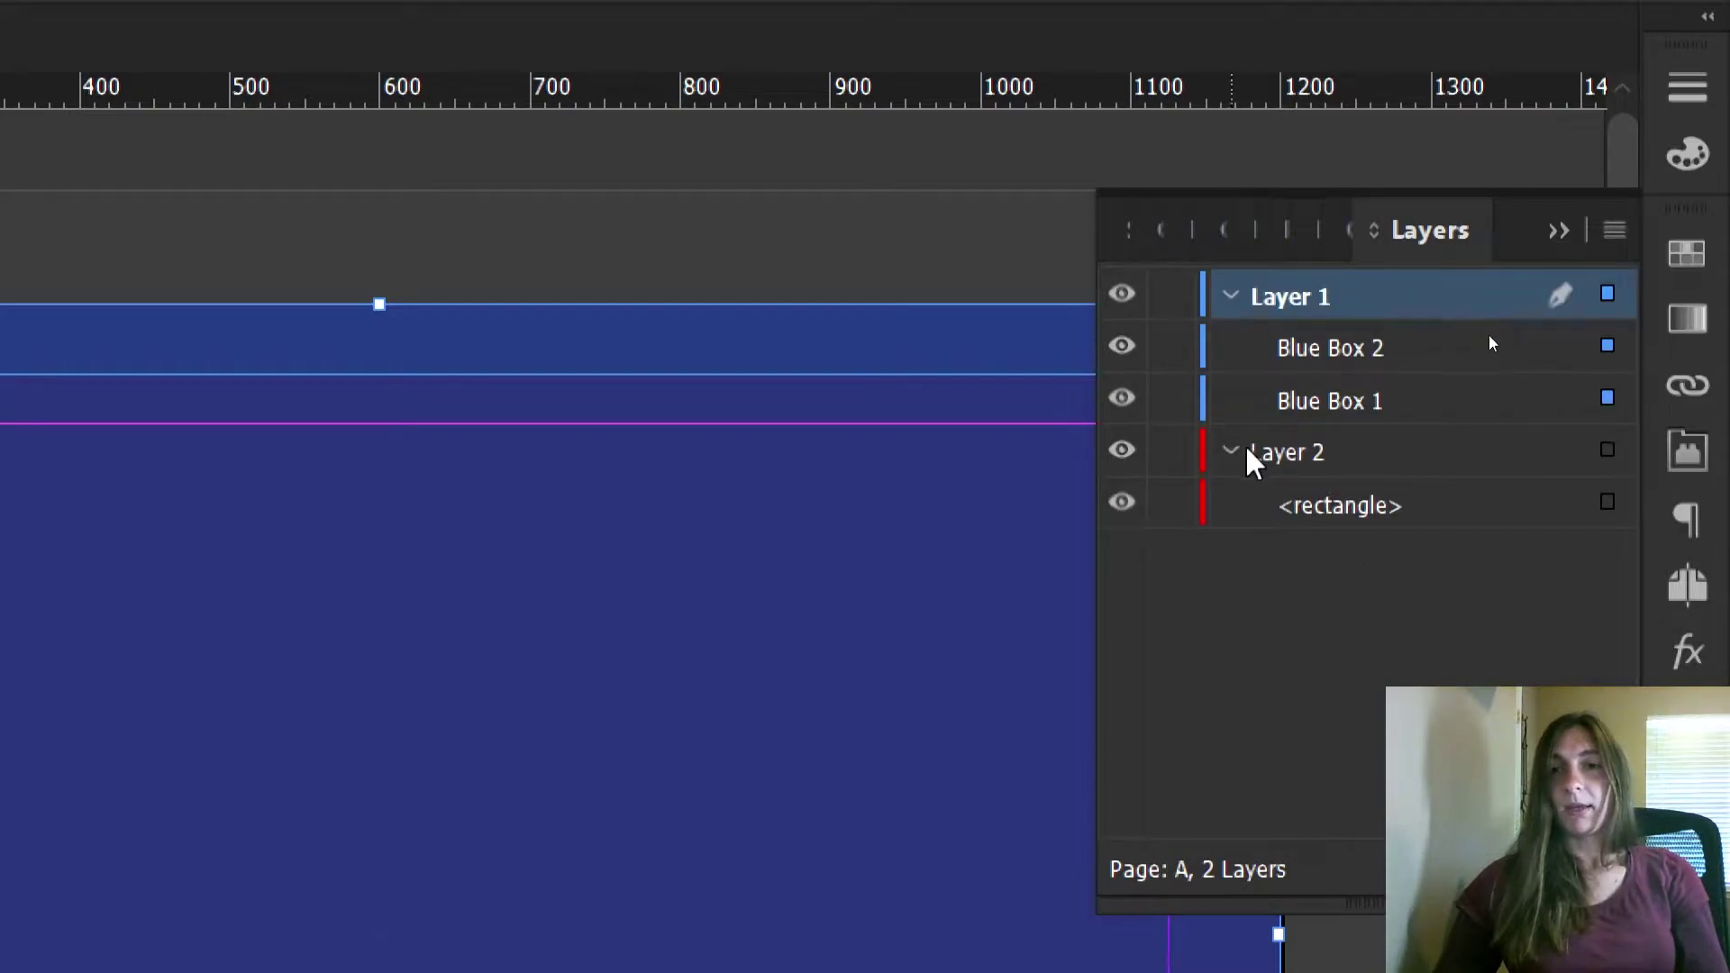
left_click(1333, 512)
double_click(1330, 507)
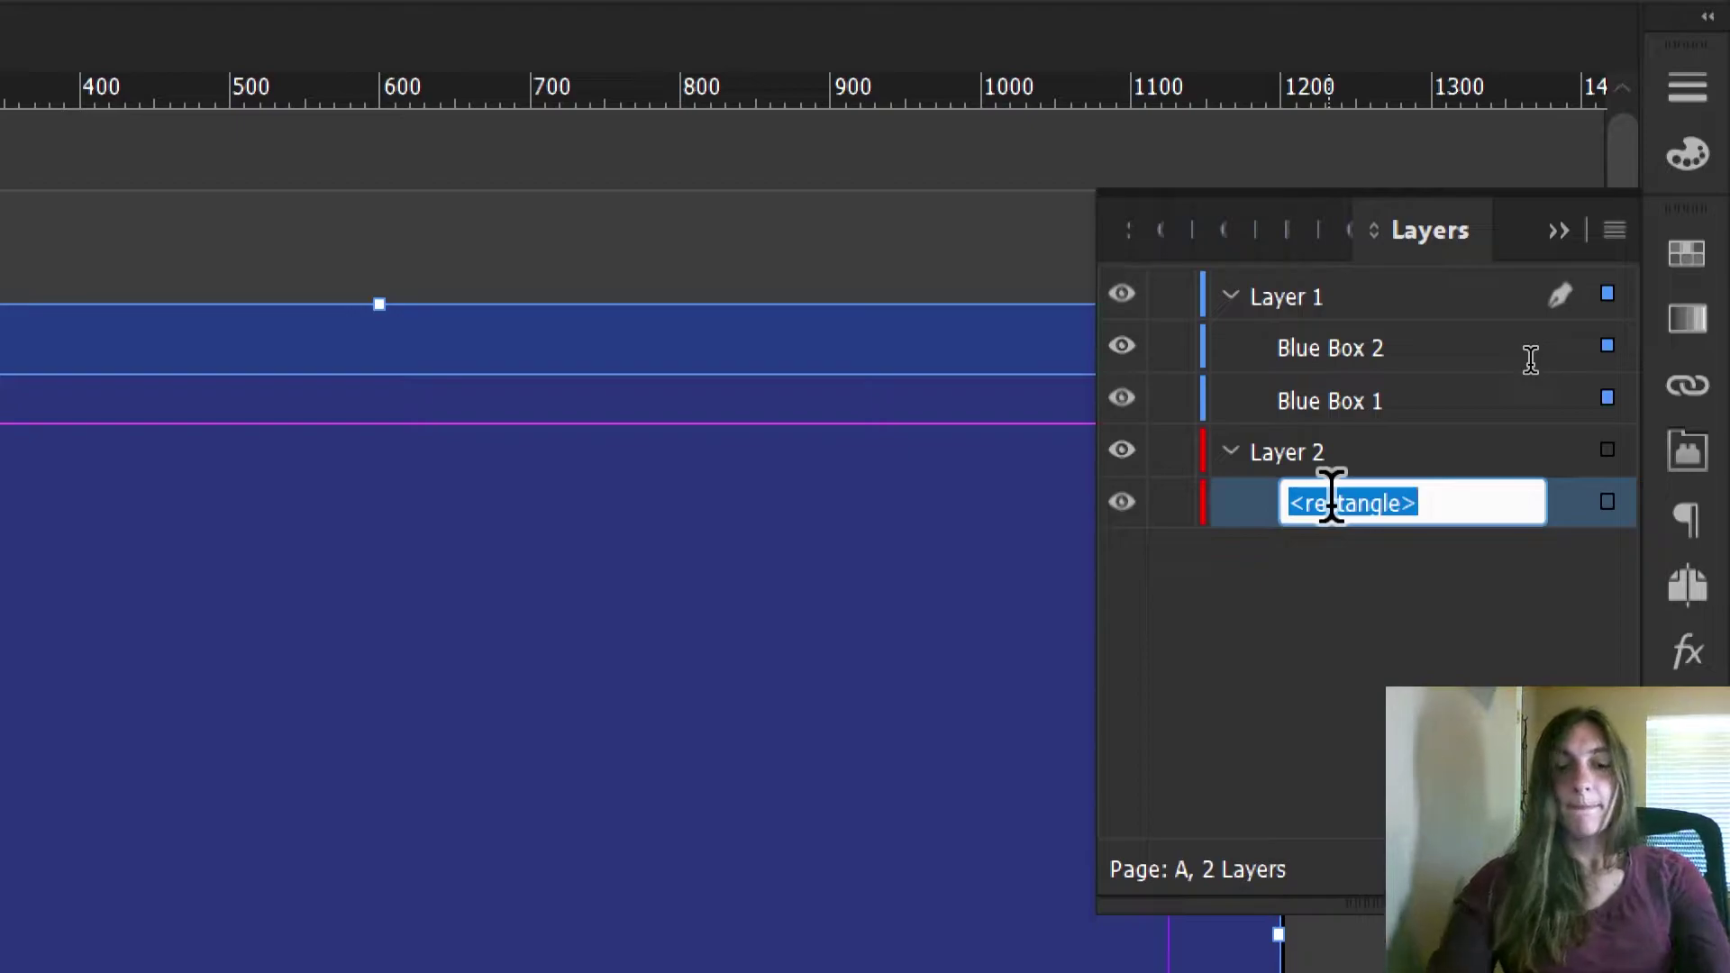
type("Picture Frame")
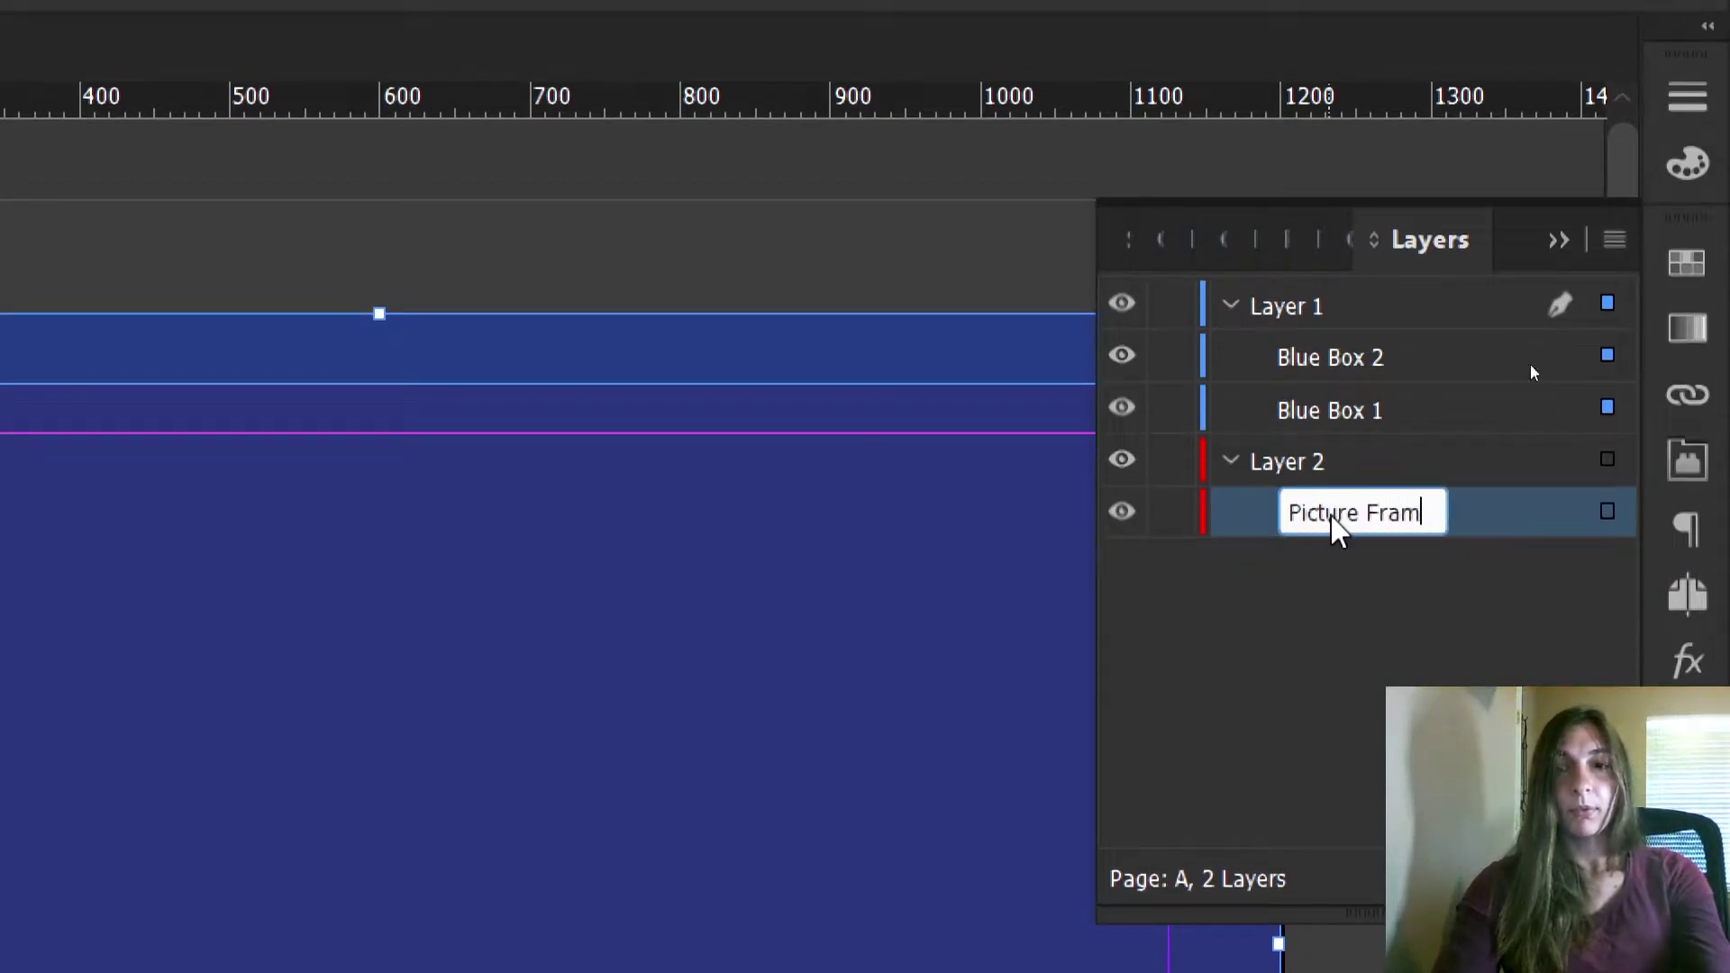
left_click(1332, 582)
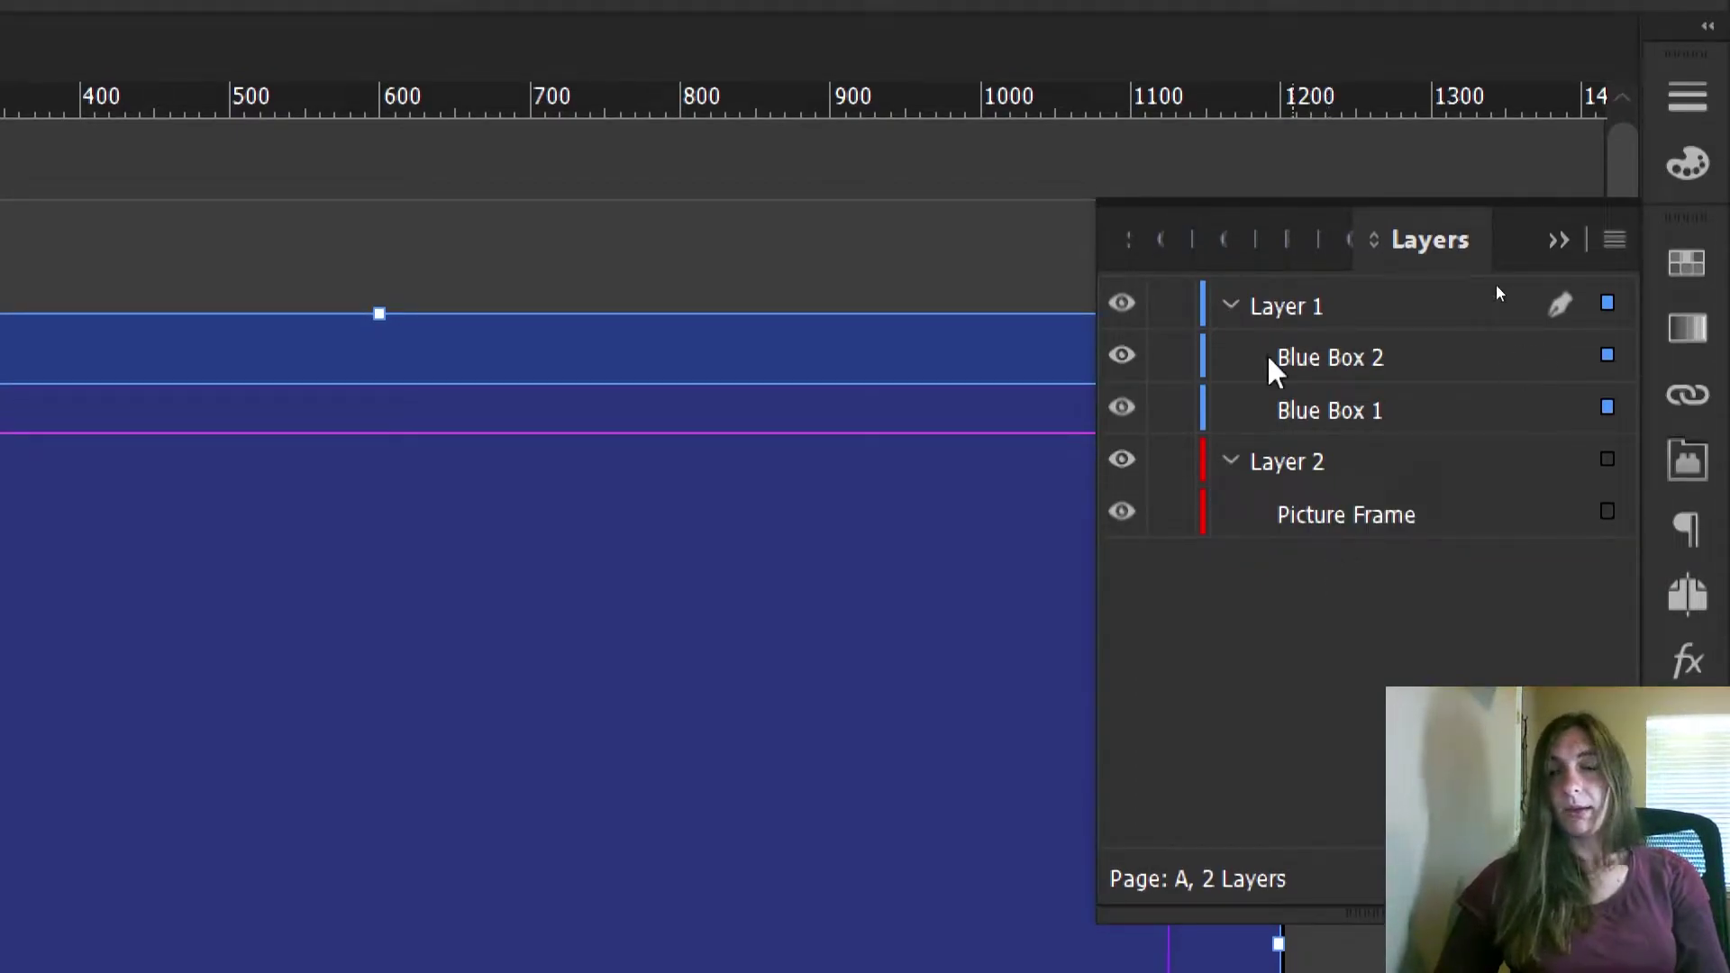
Lock the Blue Box 2 and Blue Box 1 objects, keeping Layer 1 itself unlocked
left_click(1177, 308)
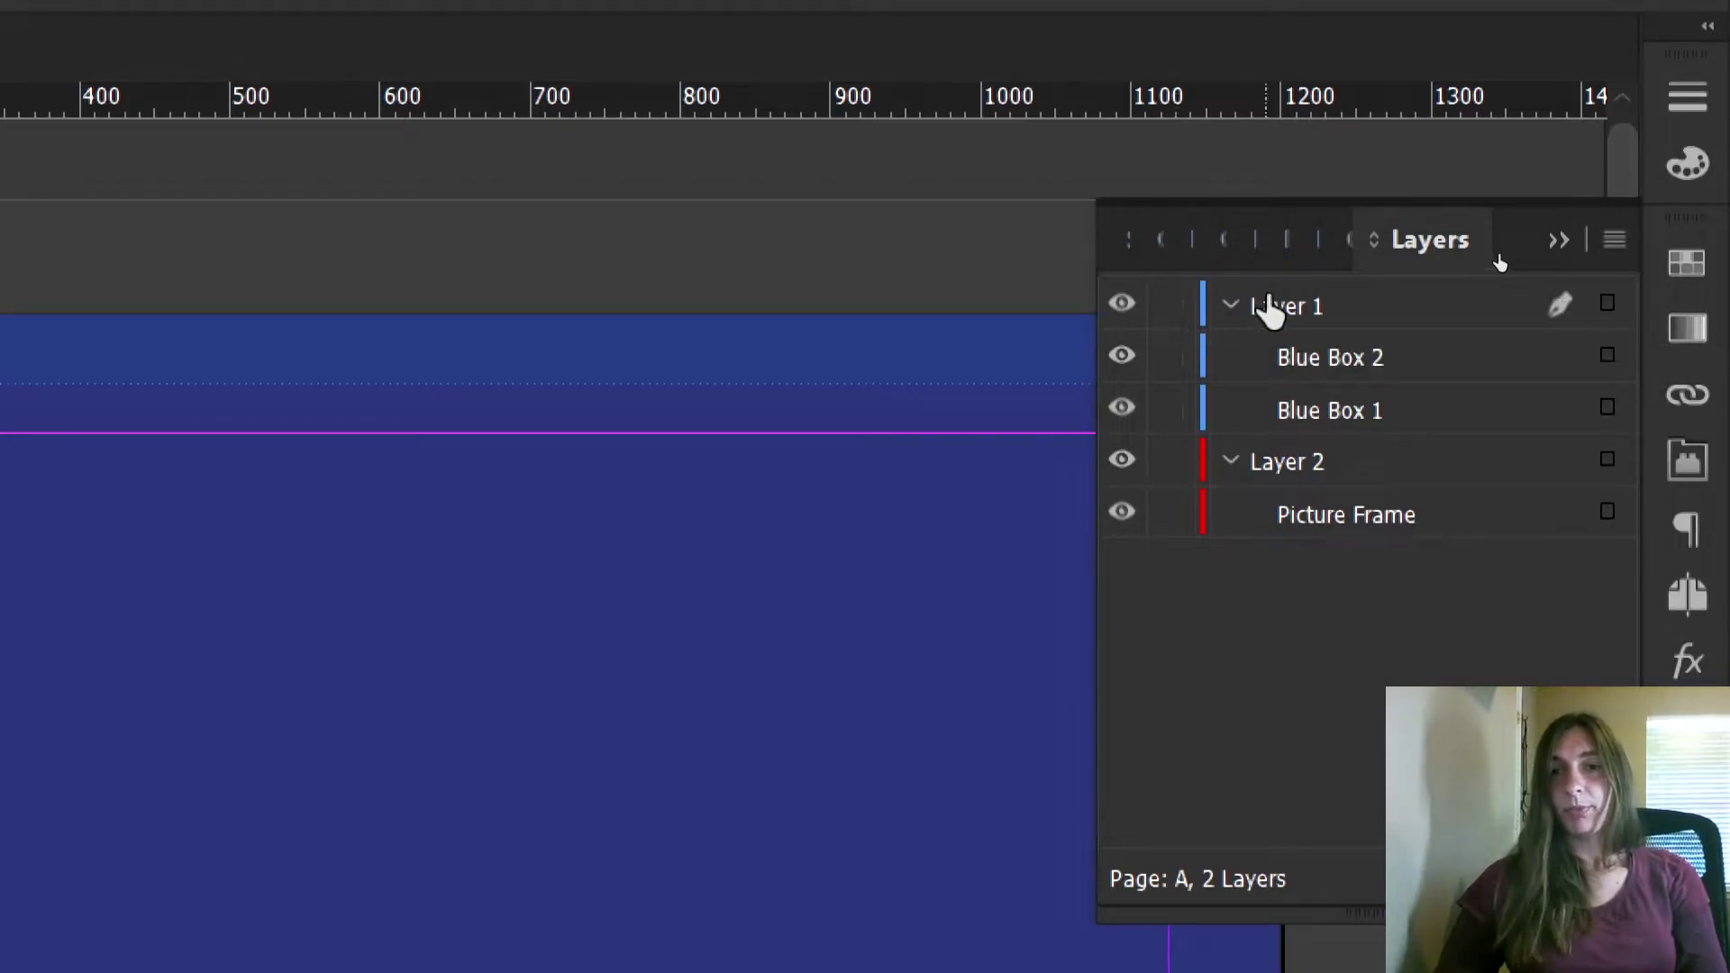
left_click(1169, 359)
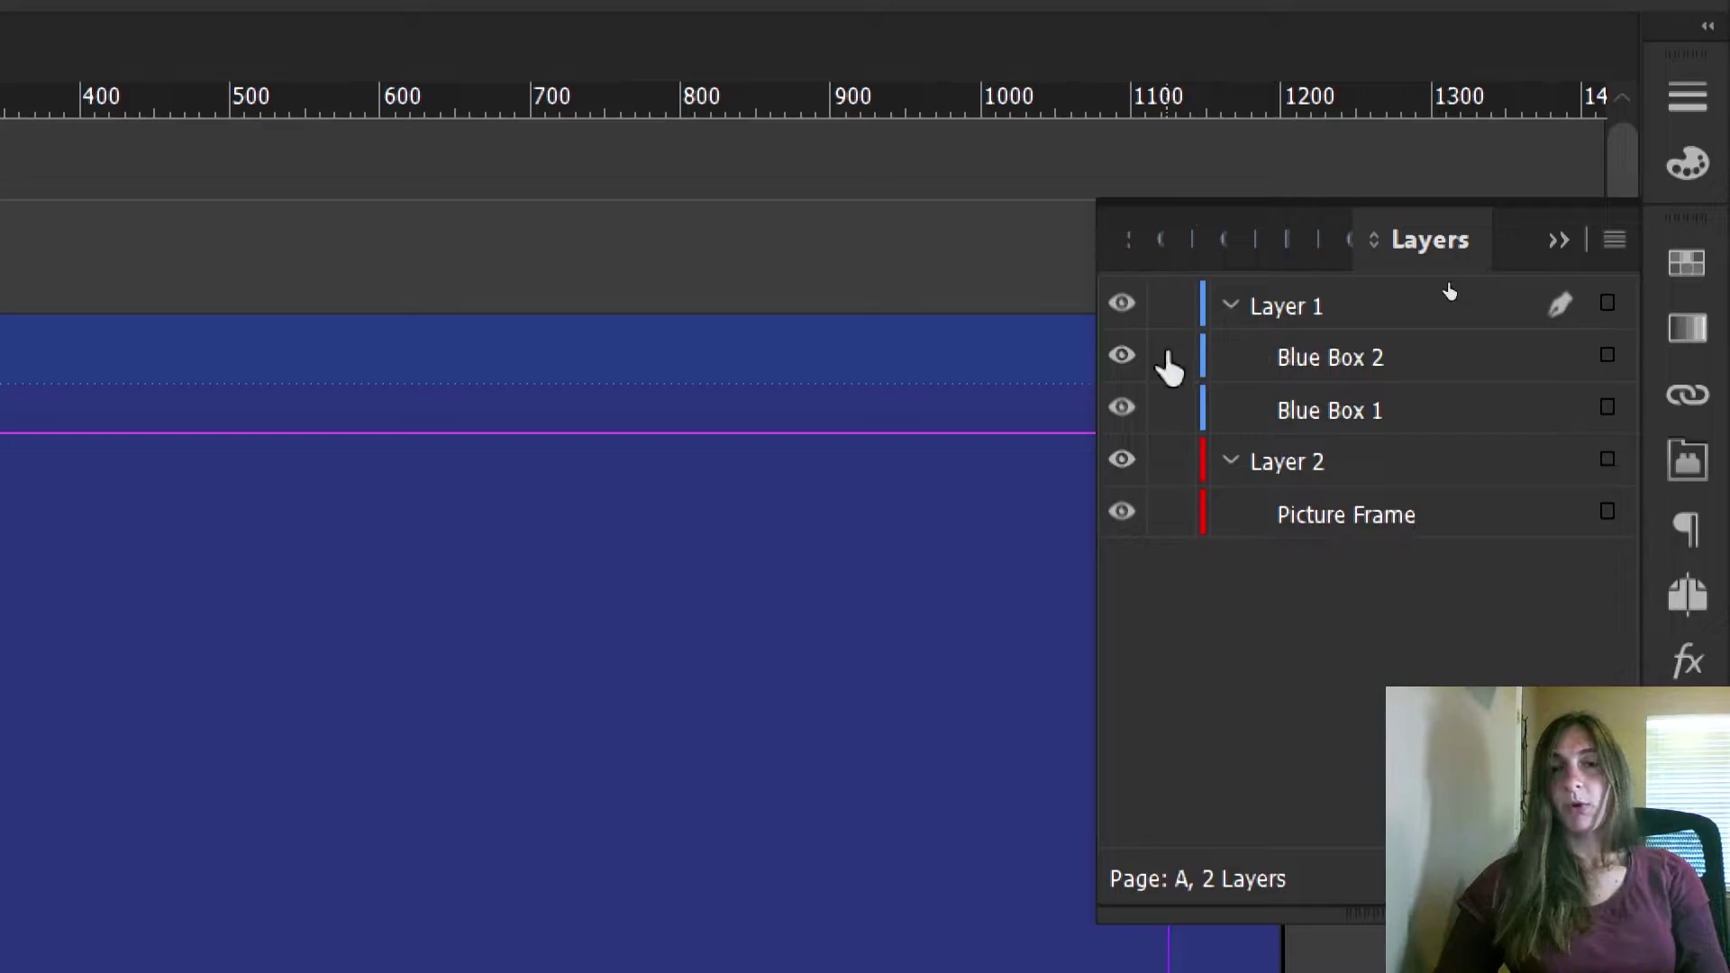
left_click(1168, 413)
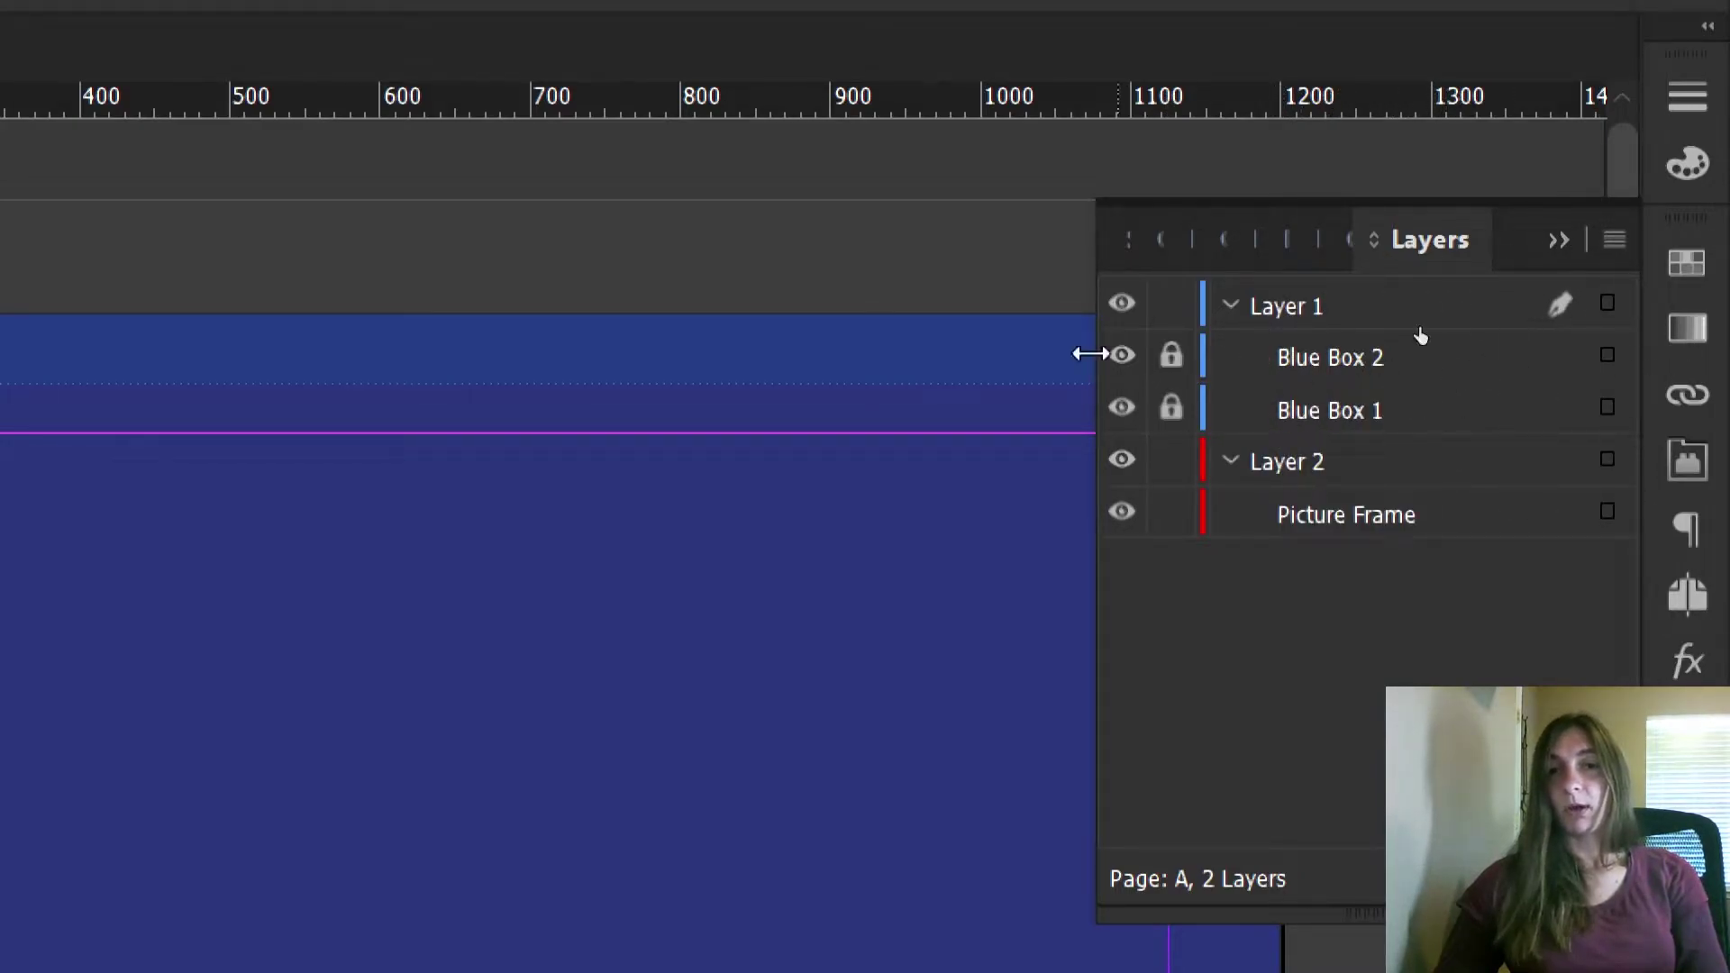
left_click(1169, 307)
left_click(1169, 306)
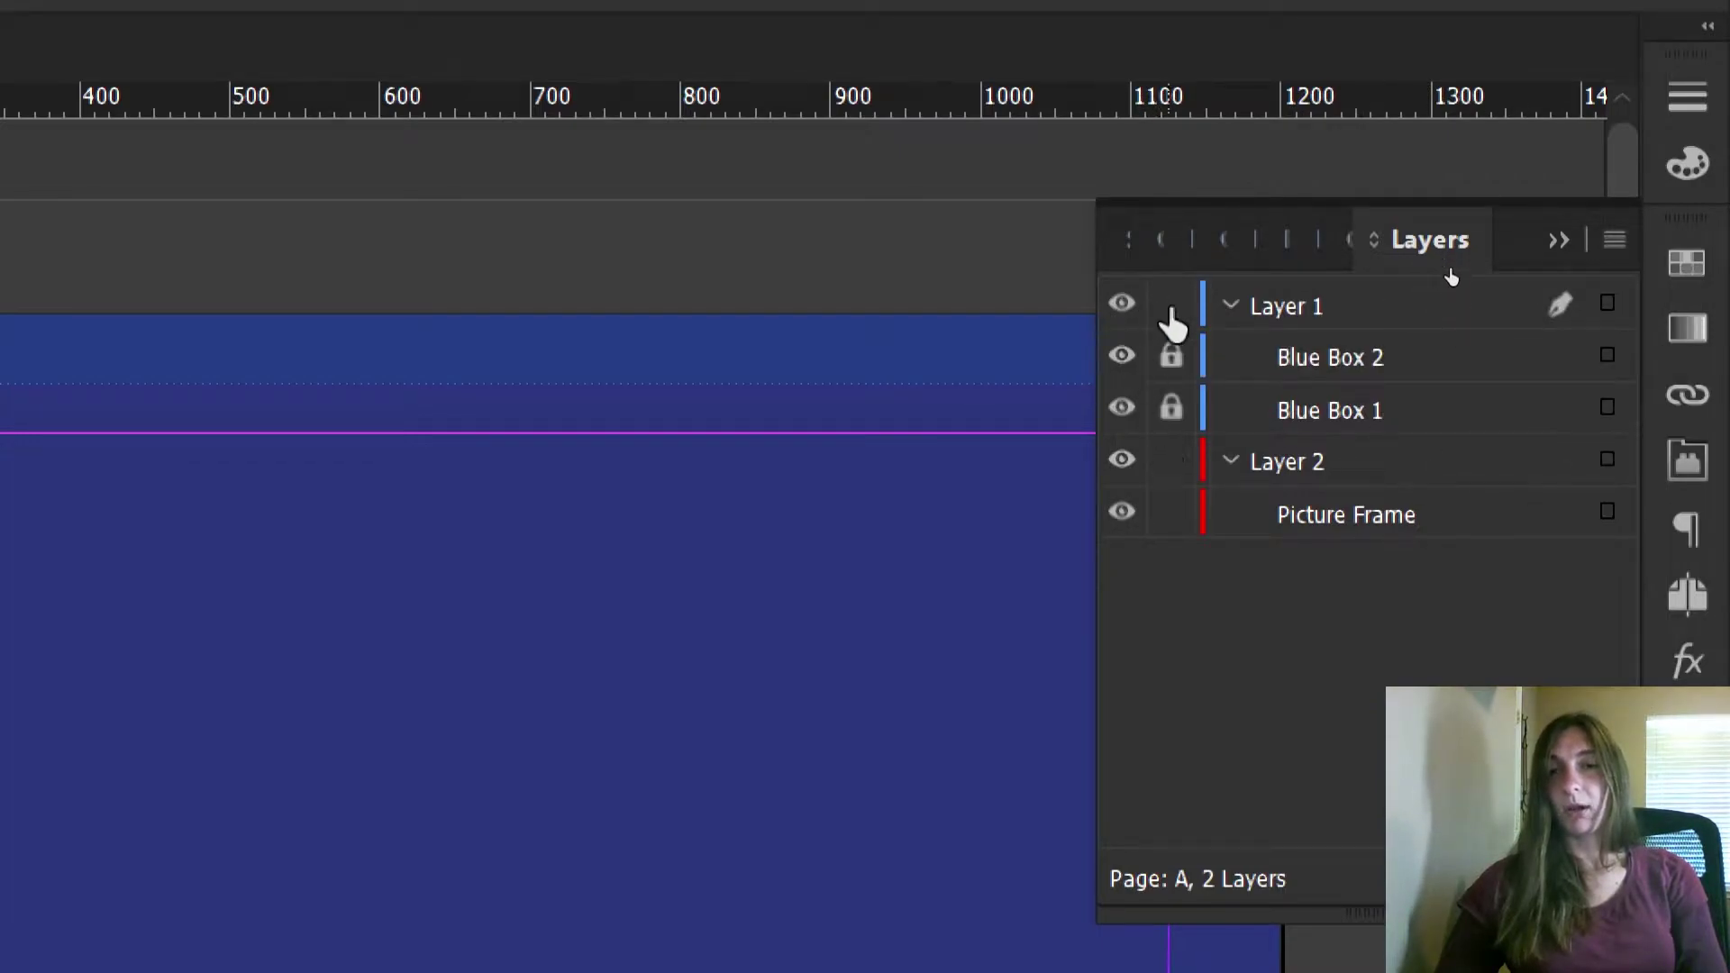
Add Layer 3 above Layer 1, then lock Layer 1 and Layer 2
left_click(1386, 314)
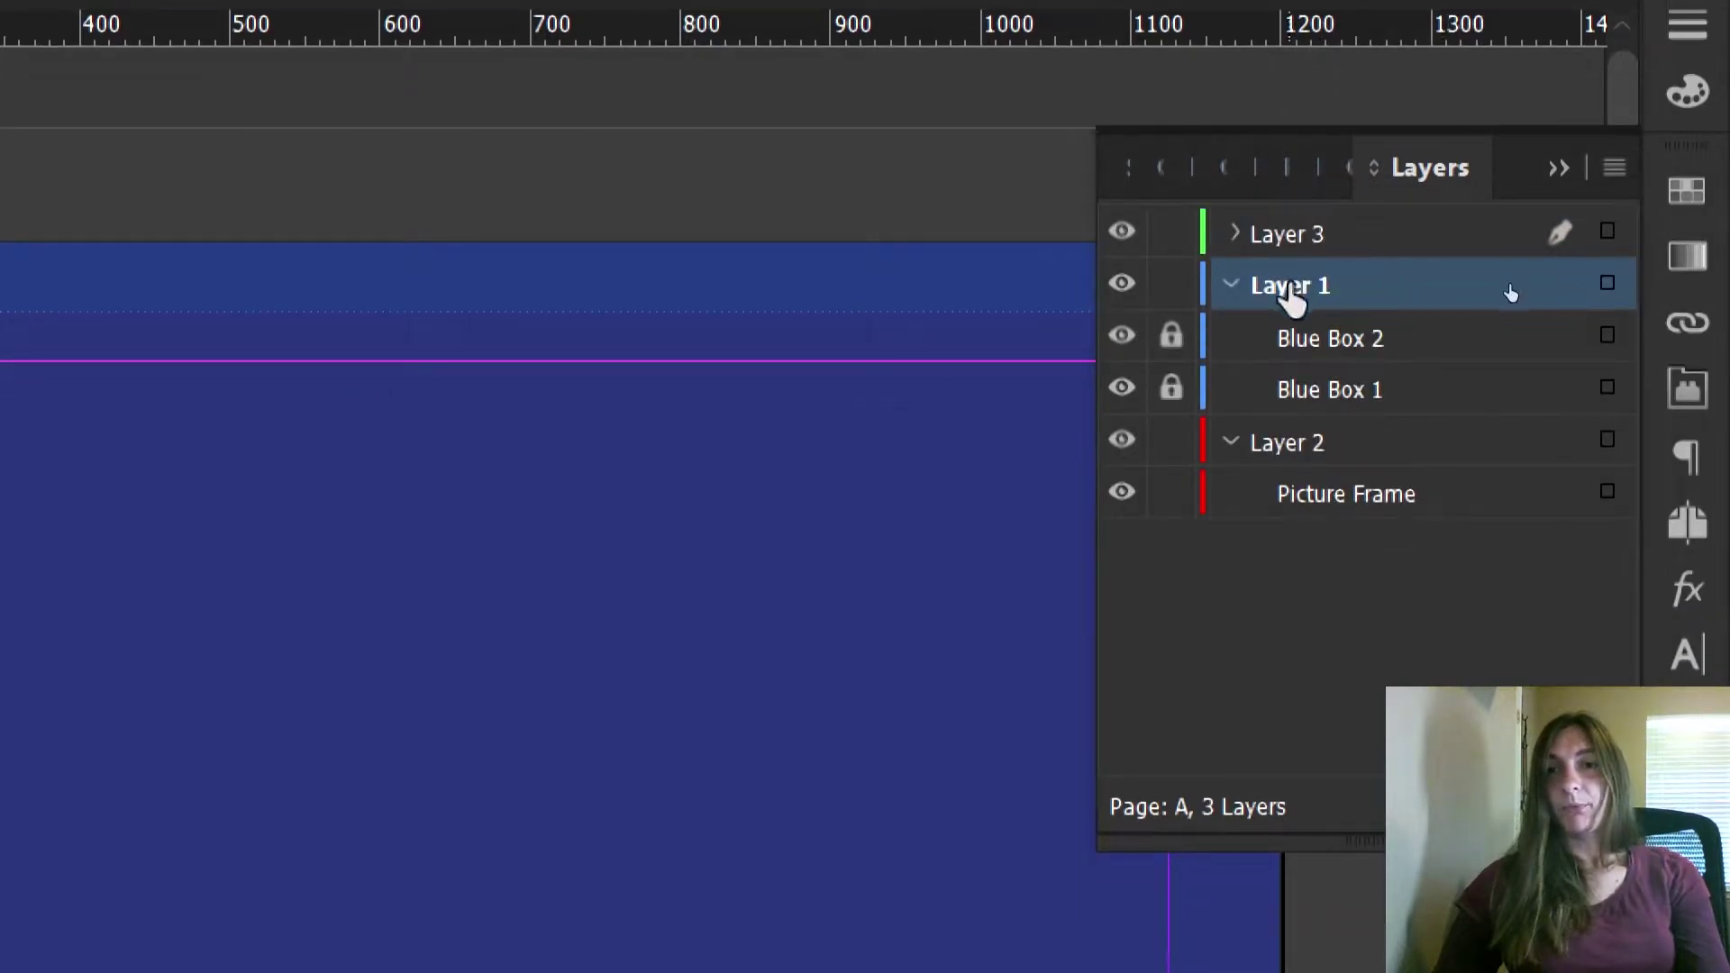
left_click(1296, 238)
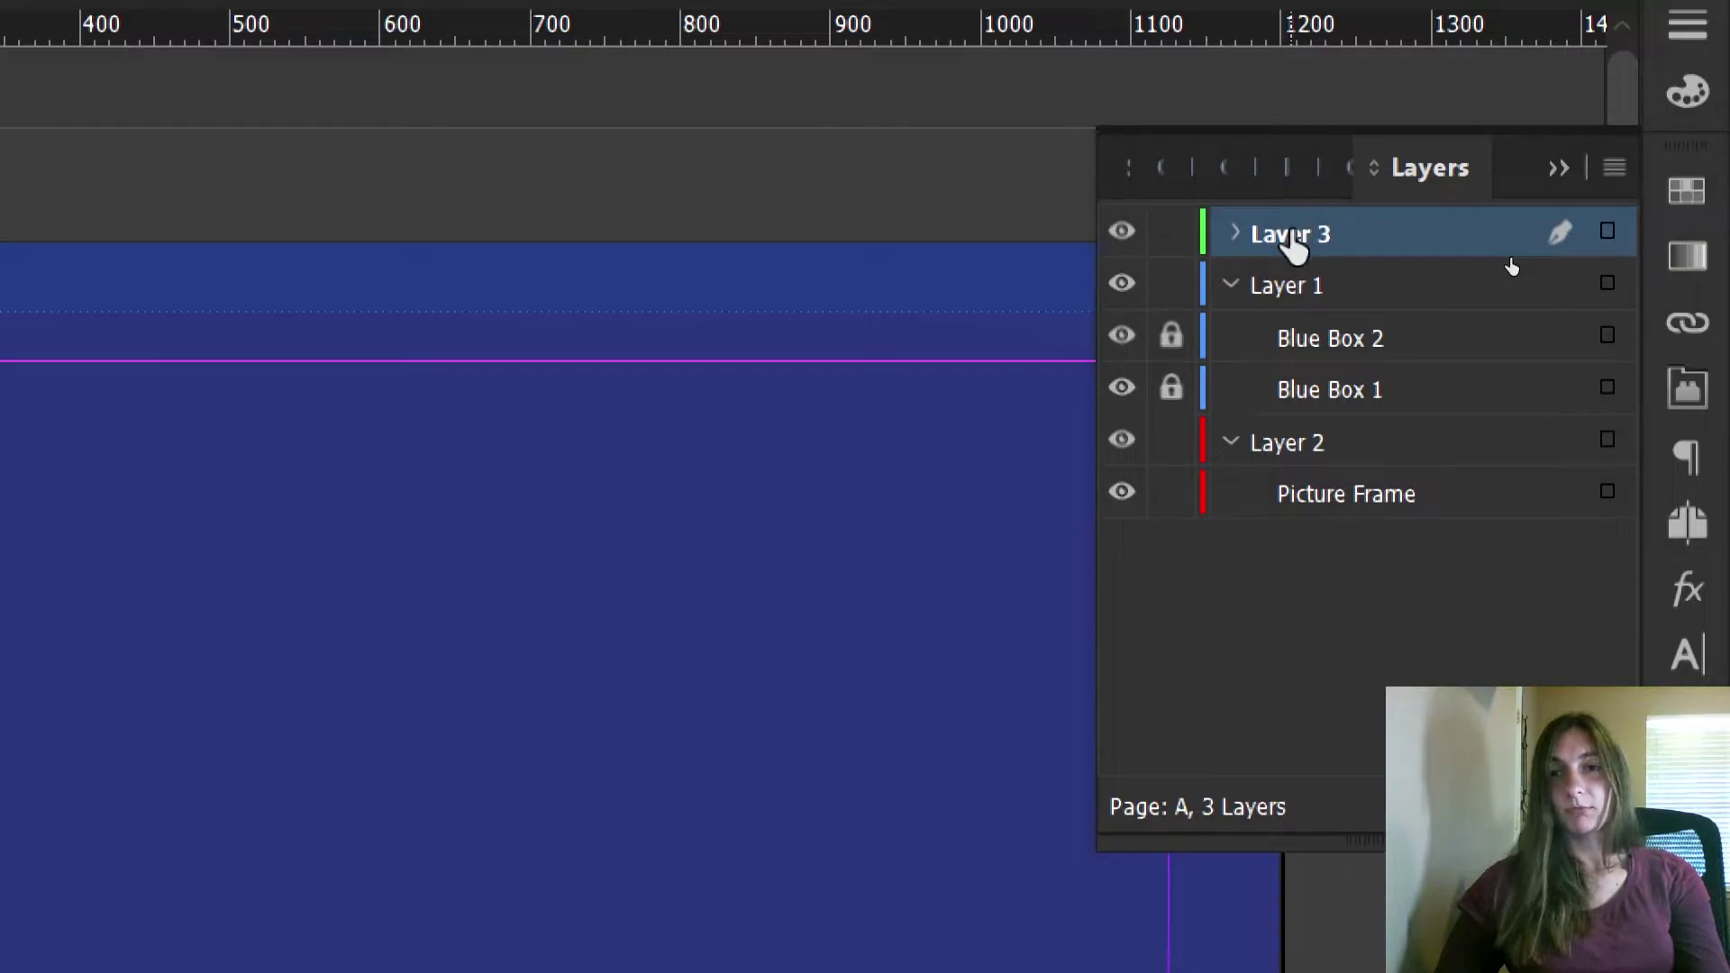
key("ctrl+minus")
key("ctrl+minus")
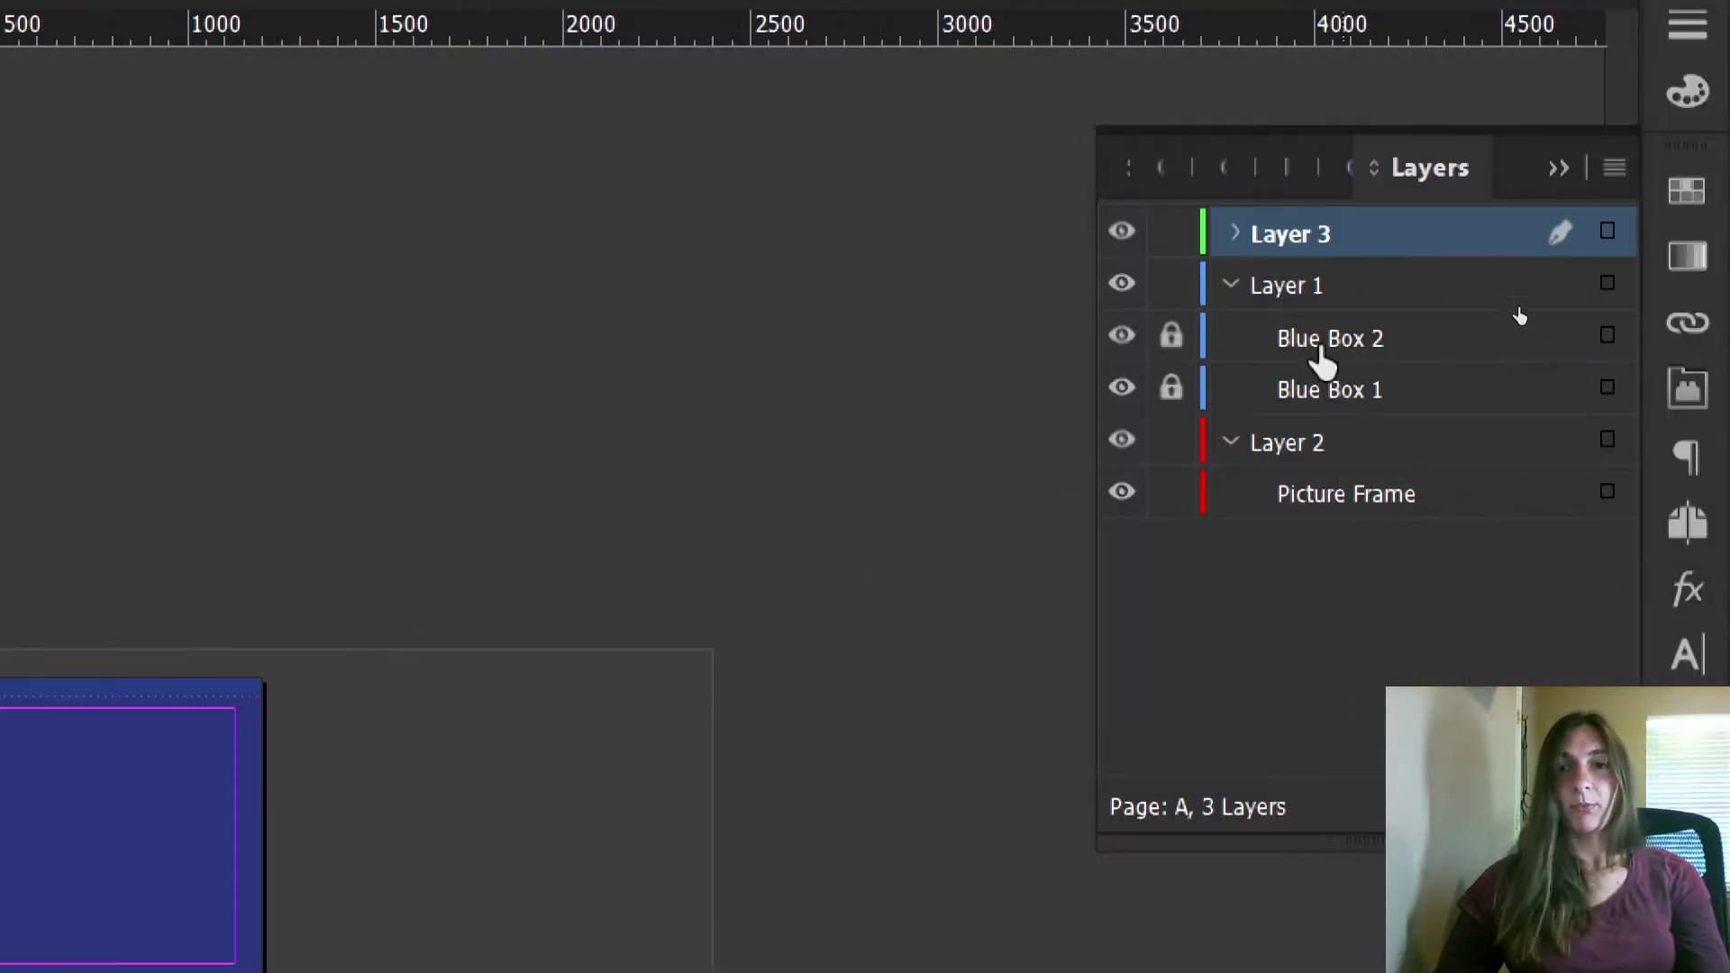
left_click(1171, 283)
left_click(1171, 440)
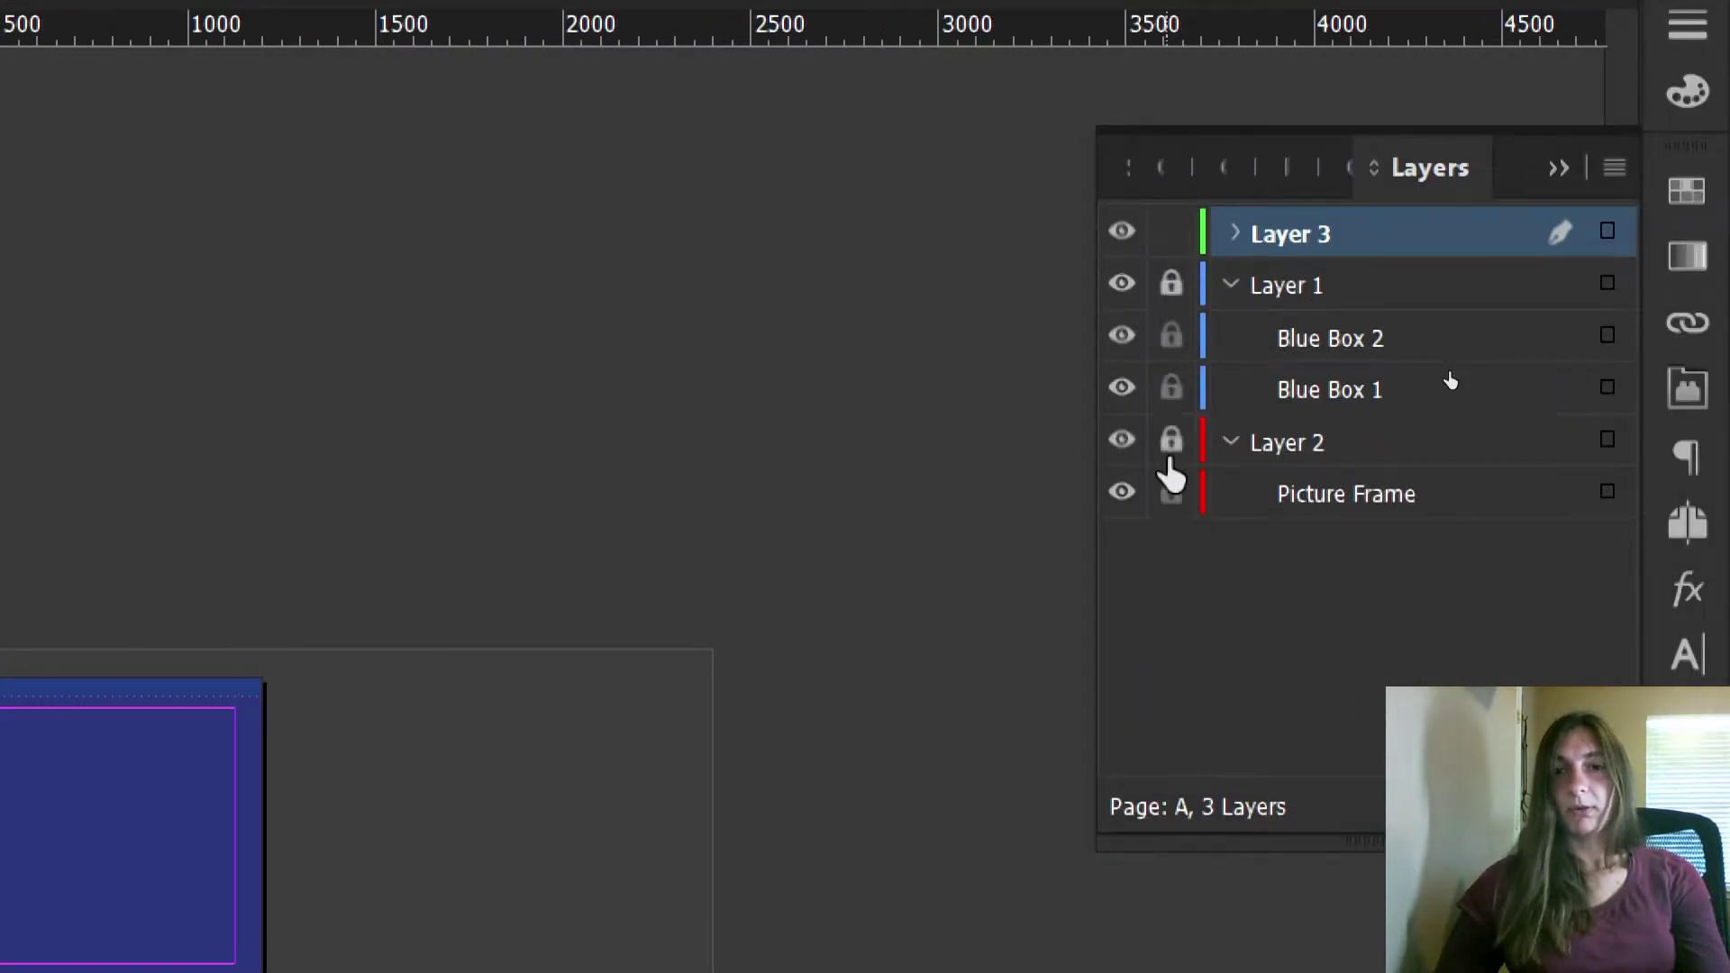
Copy the THE BATTLE text frame from page 1 and open the A-Parent page
left_click(625, 598)
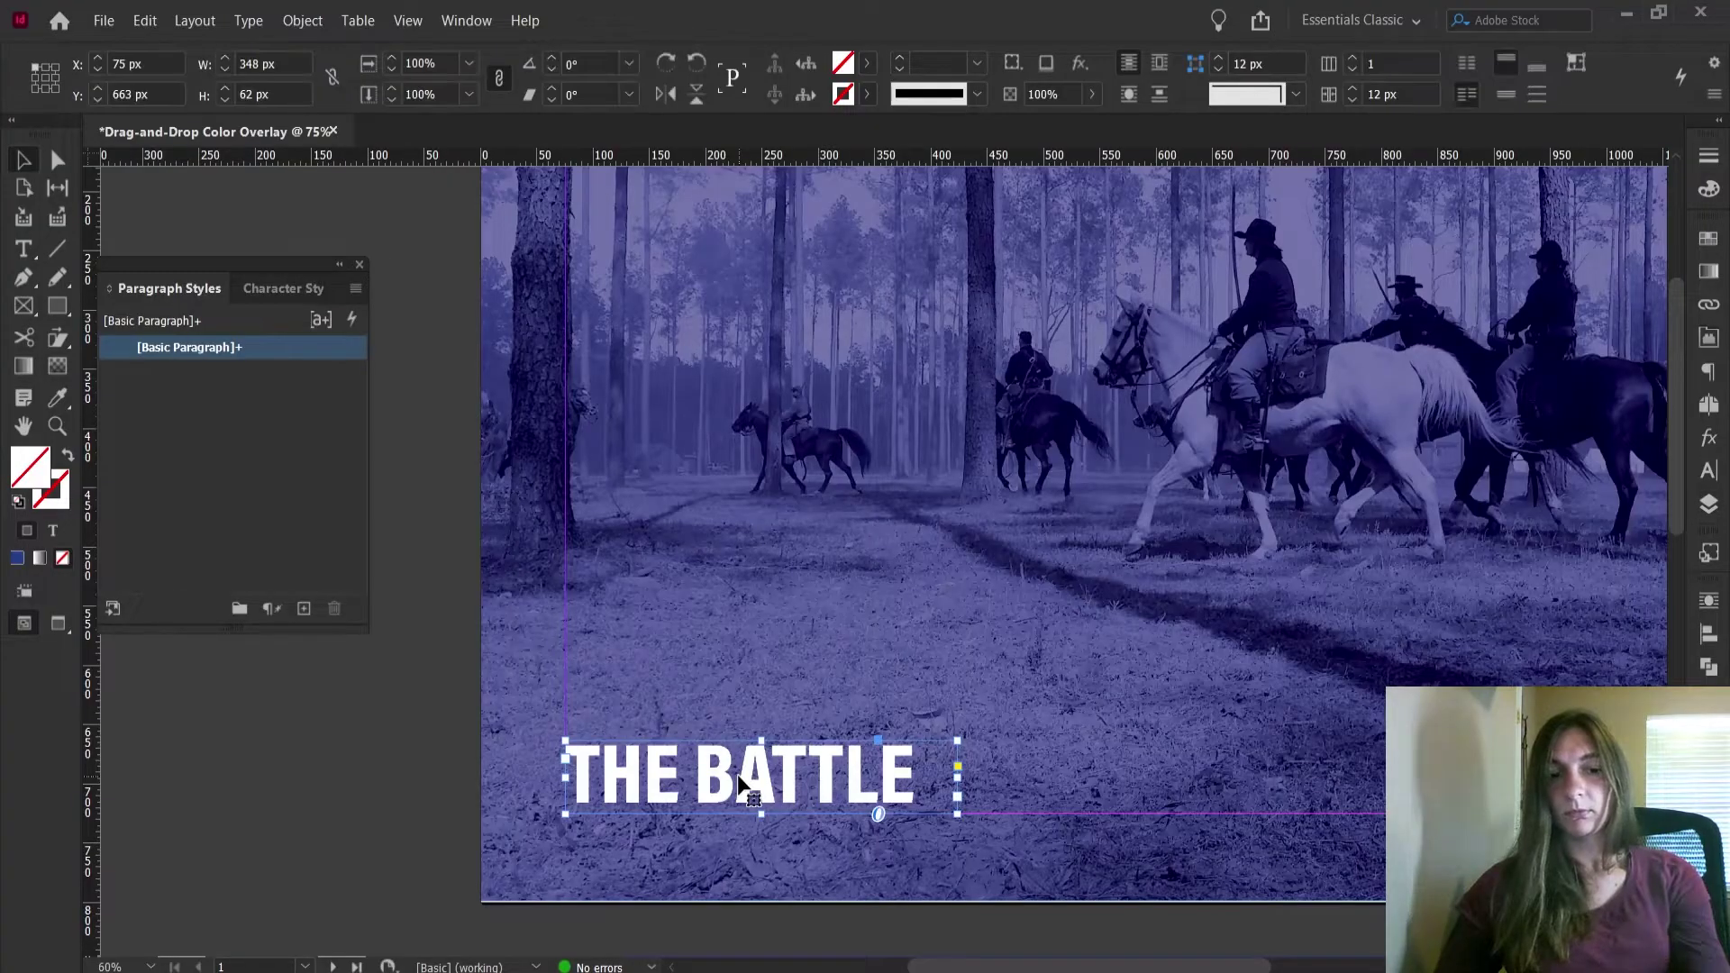
key("ctrl+c")
left_click(1710, 505)
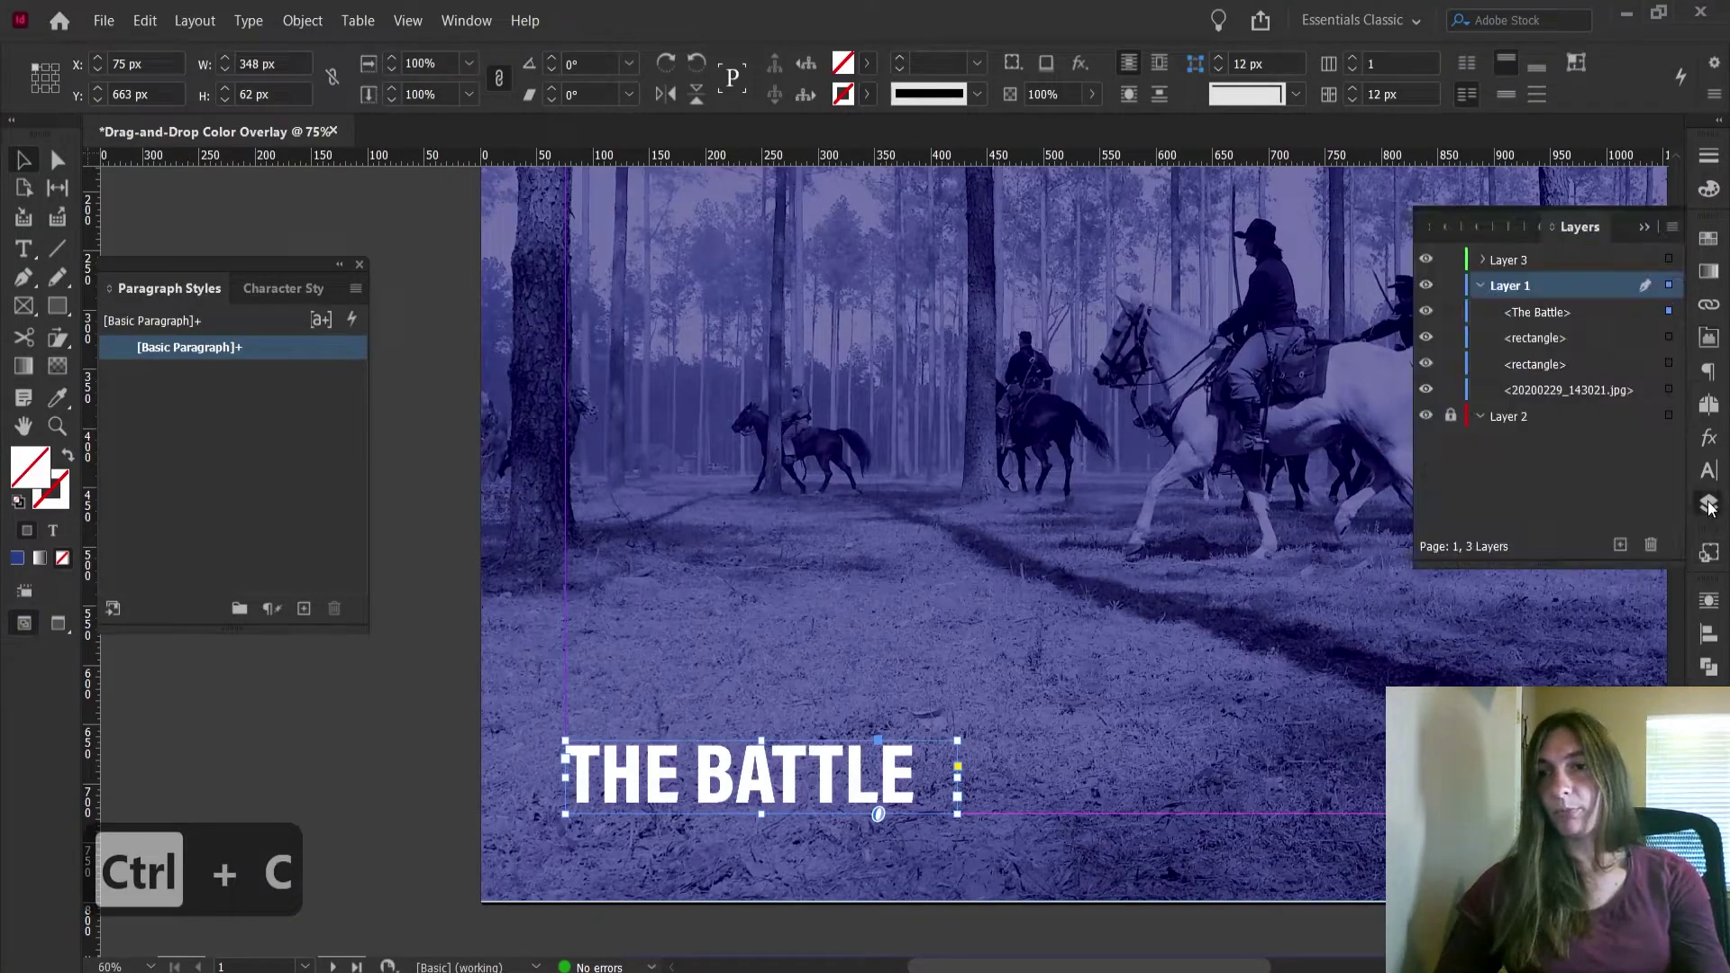
left_click(1712, 410)
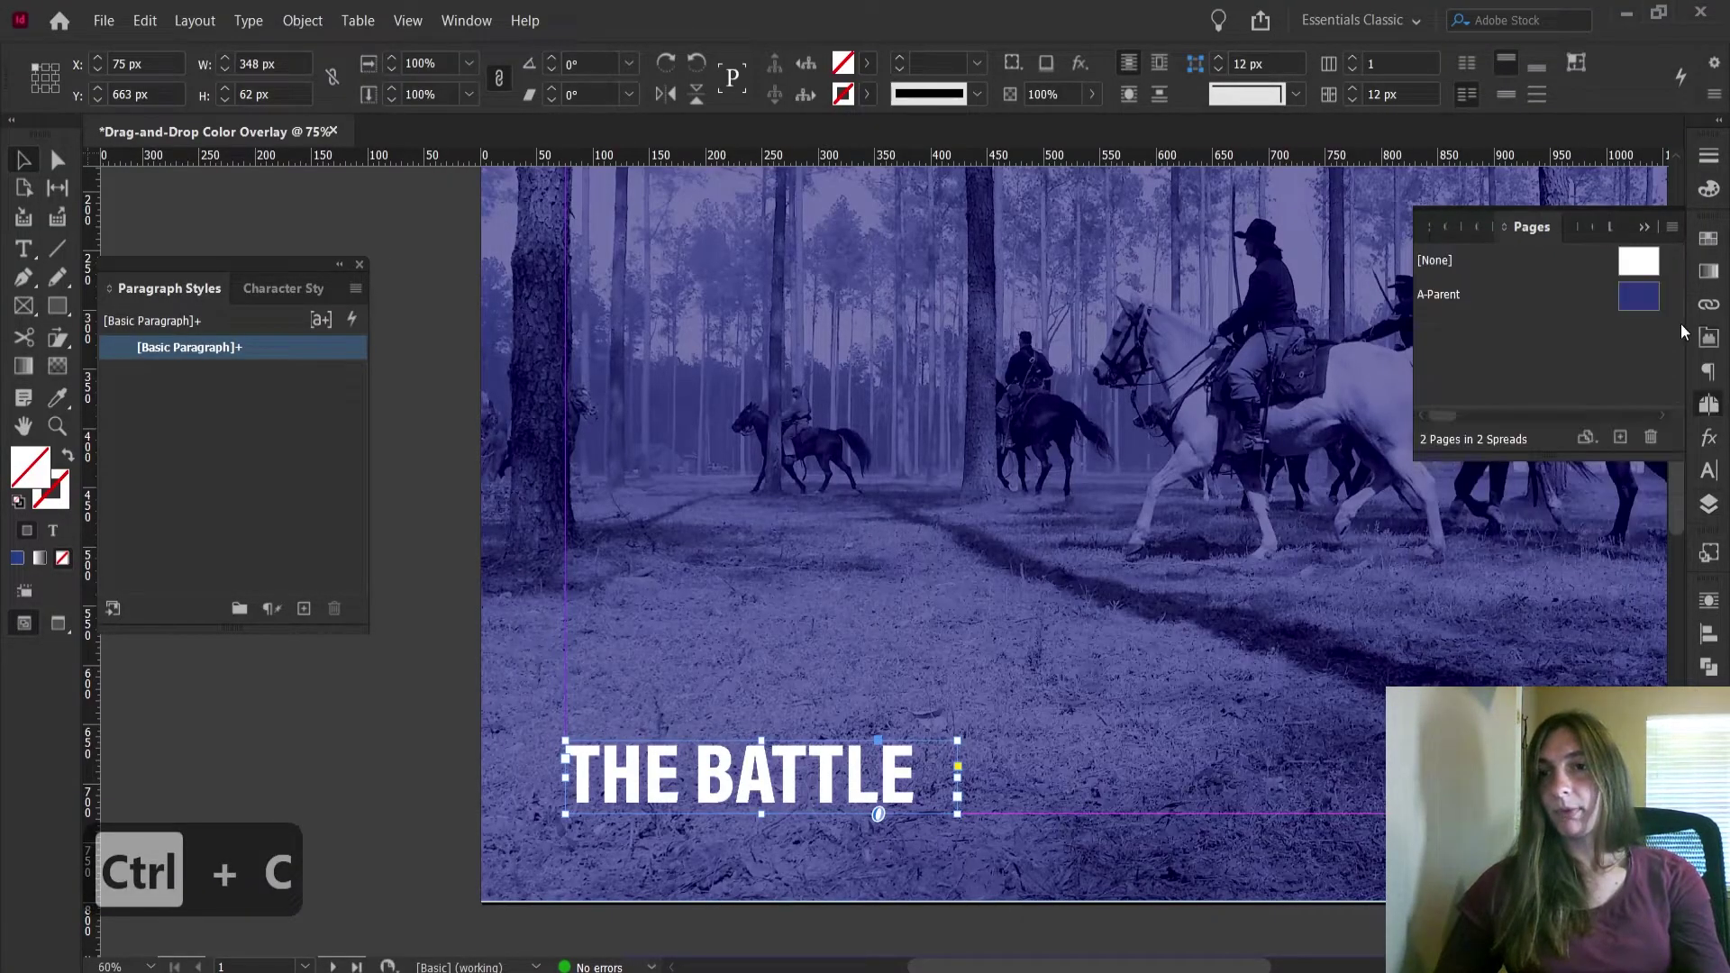
double_click(1630, 298)
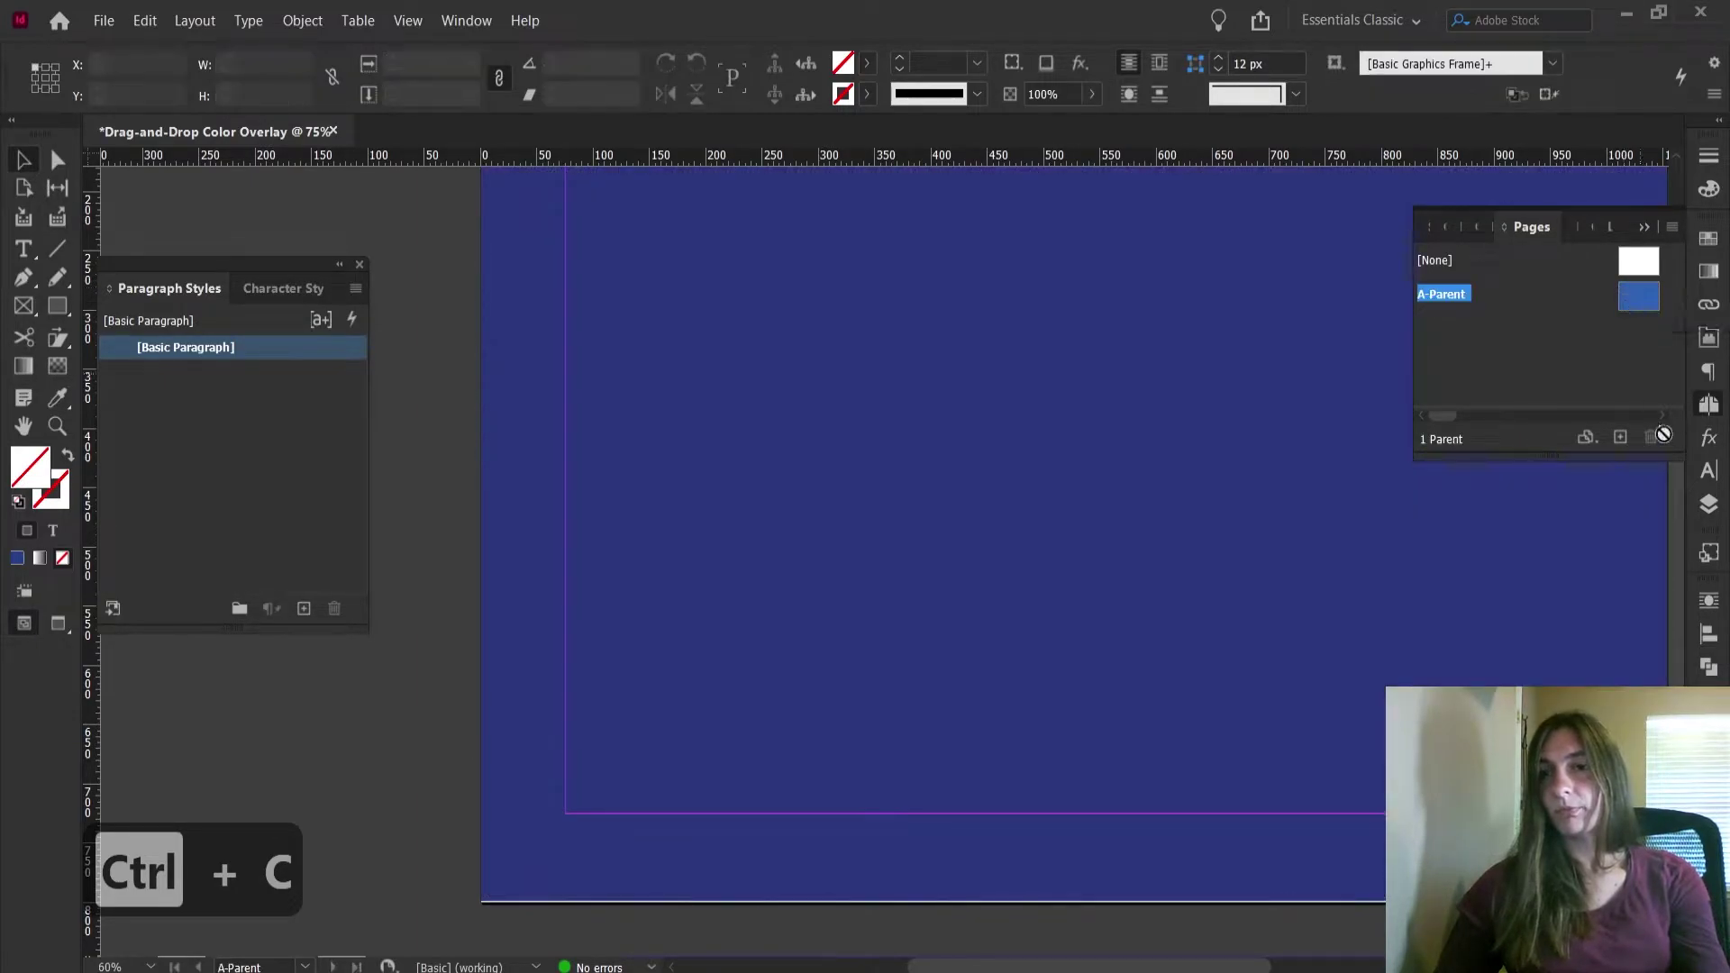
Lock Layer 1 and paste the THE BATTLE text frame into Layer 3, positioned at X 75 px, Y 663 px against the margin corner
left_click(1712, 509)
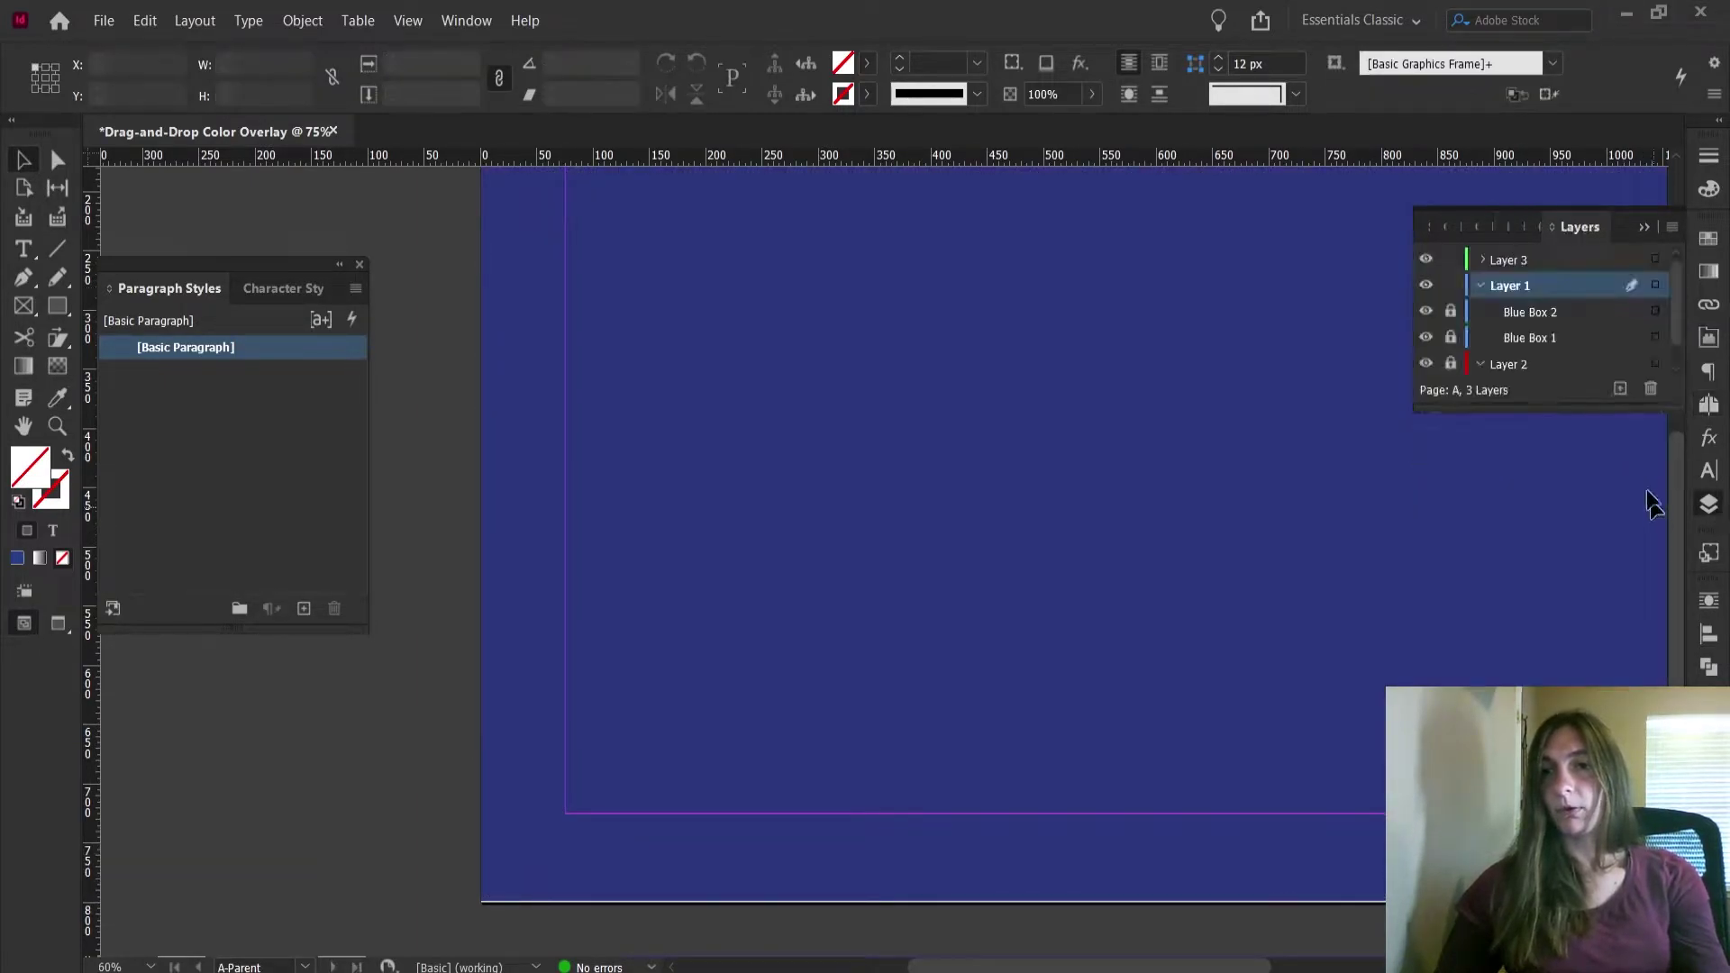
left_click(1451, 284)
left_click(1498, 265)
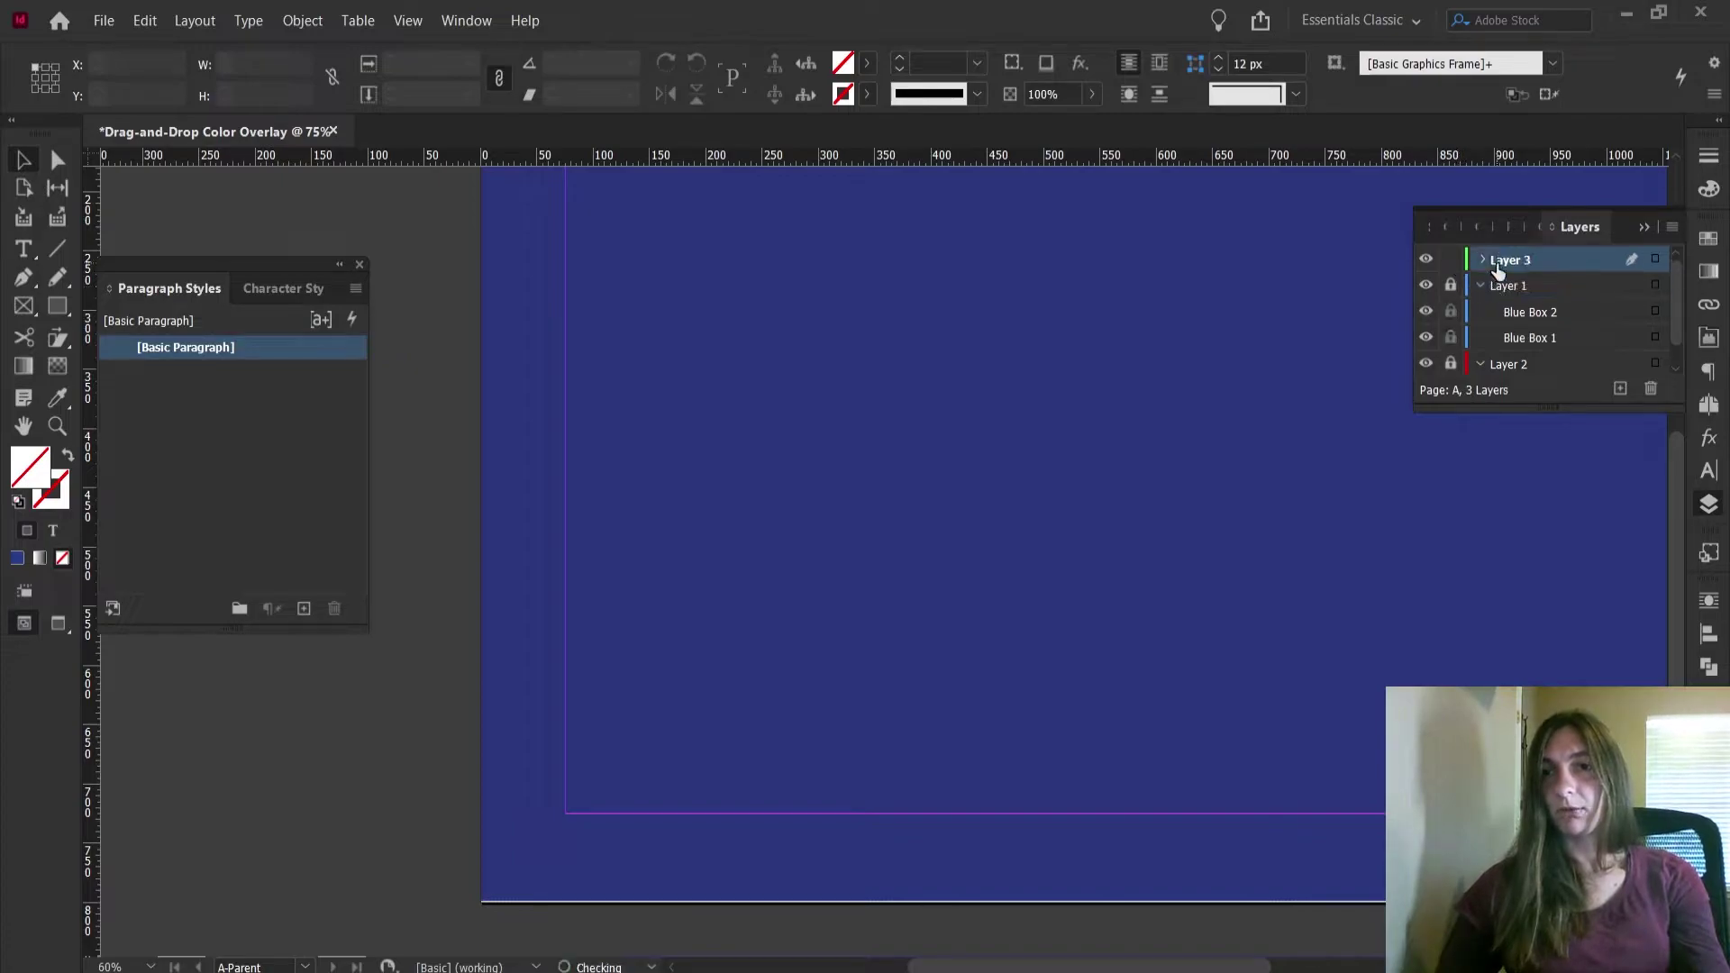
key("ctrl+v")
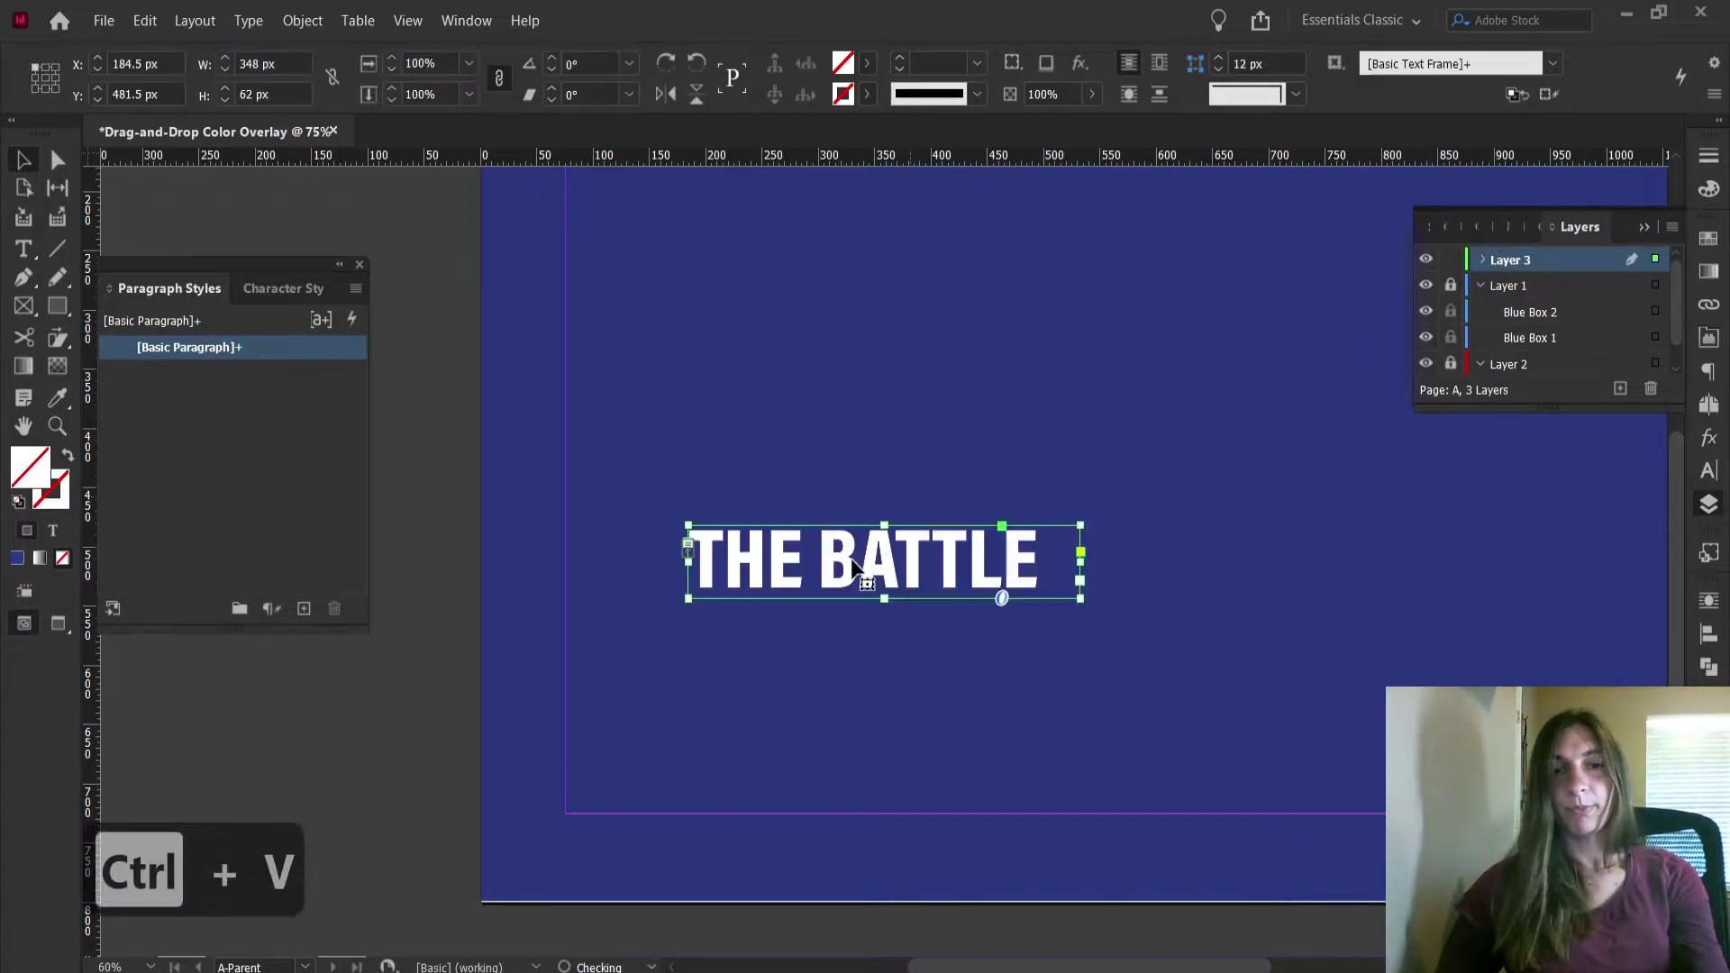
left_click_drag(854, 565, 732, 782)
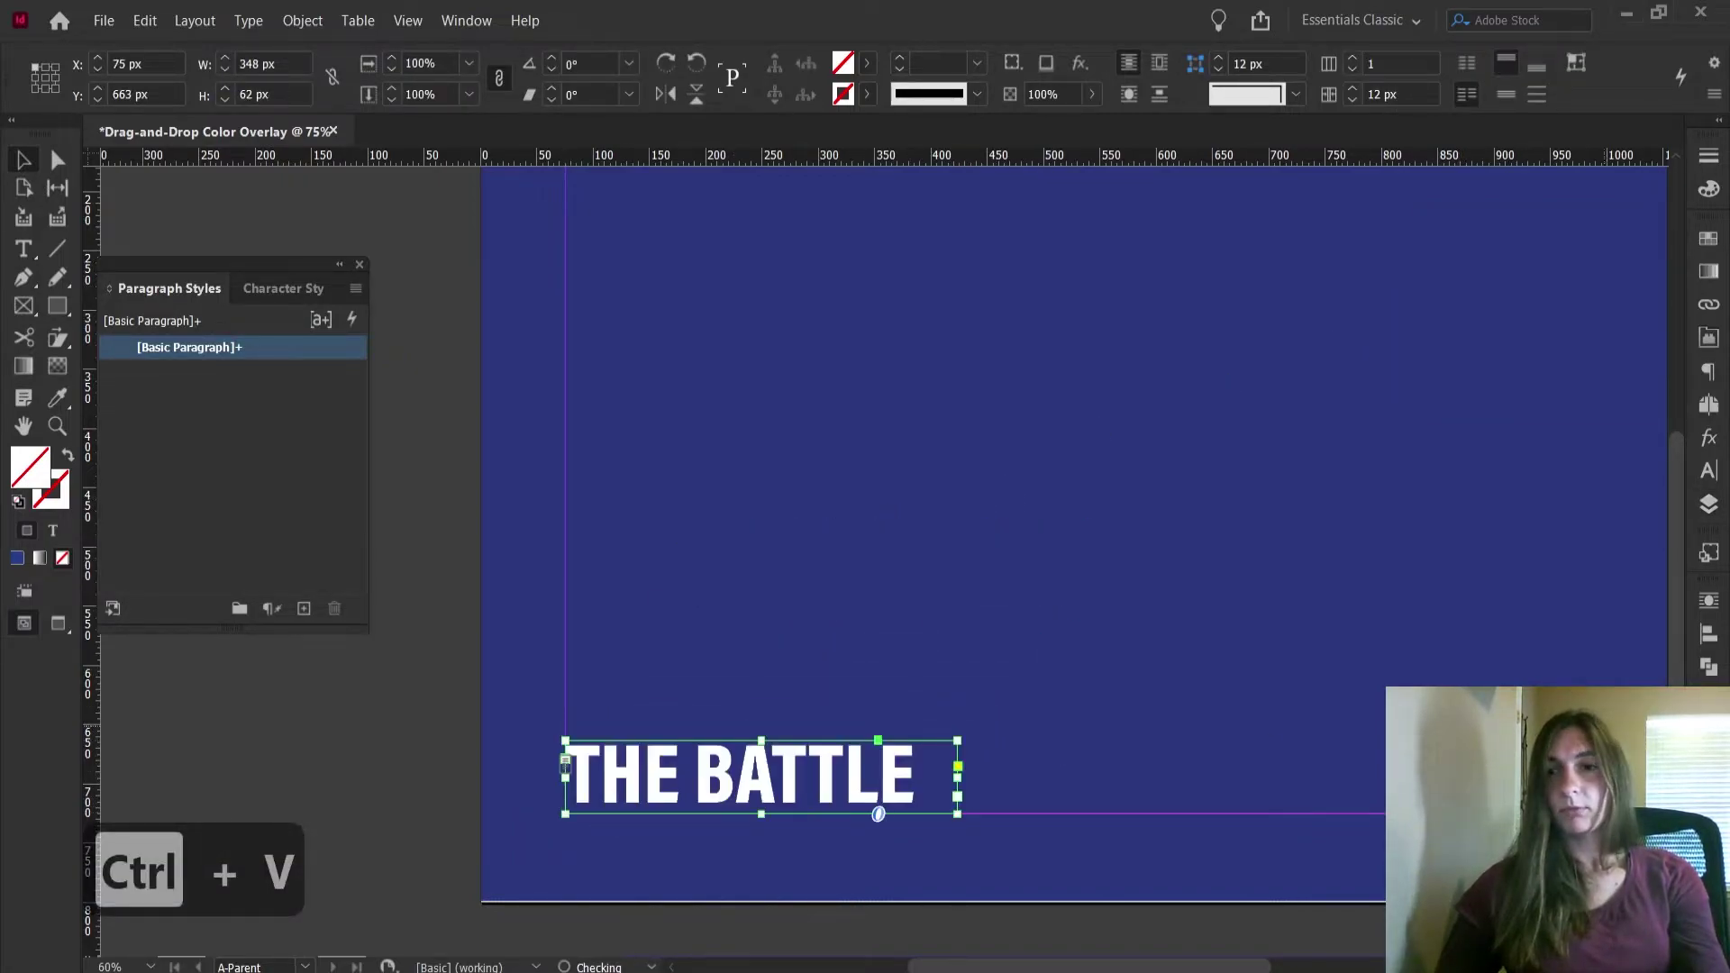
Unlock Layer 1 and Layer 2, leaving both blue boxes locked individually
scroll(1082, 540, "down", 1)
left_click(1709, 503)
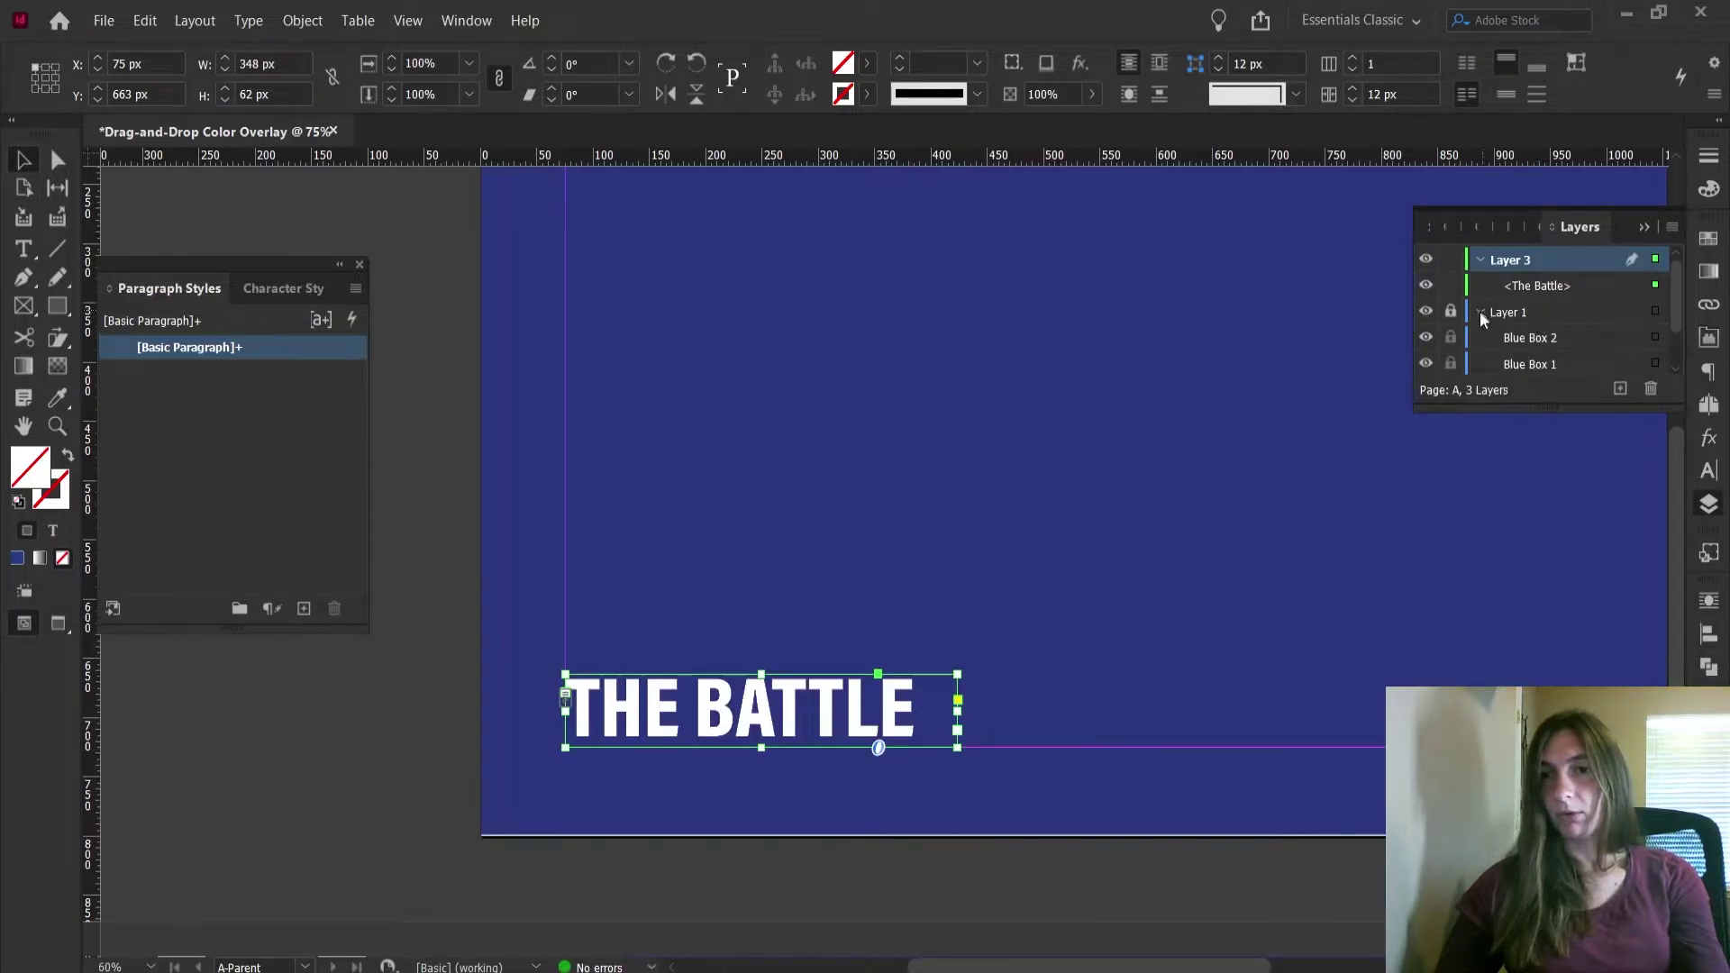
left_click(1453, 315)
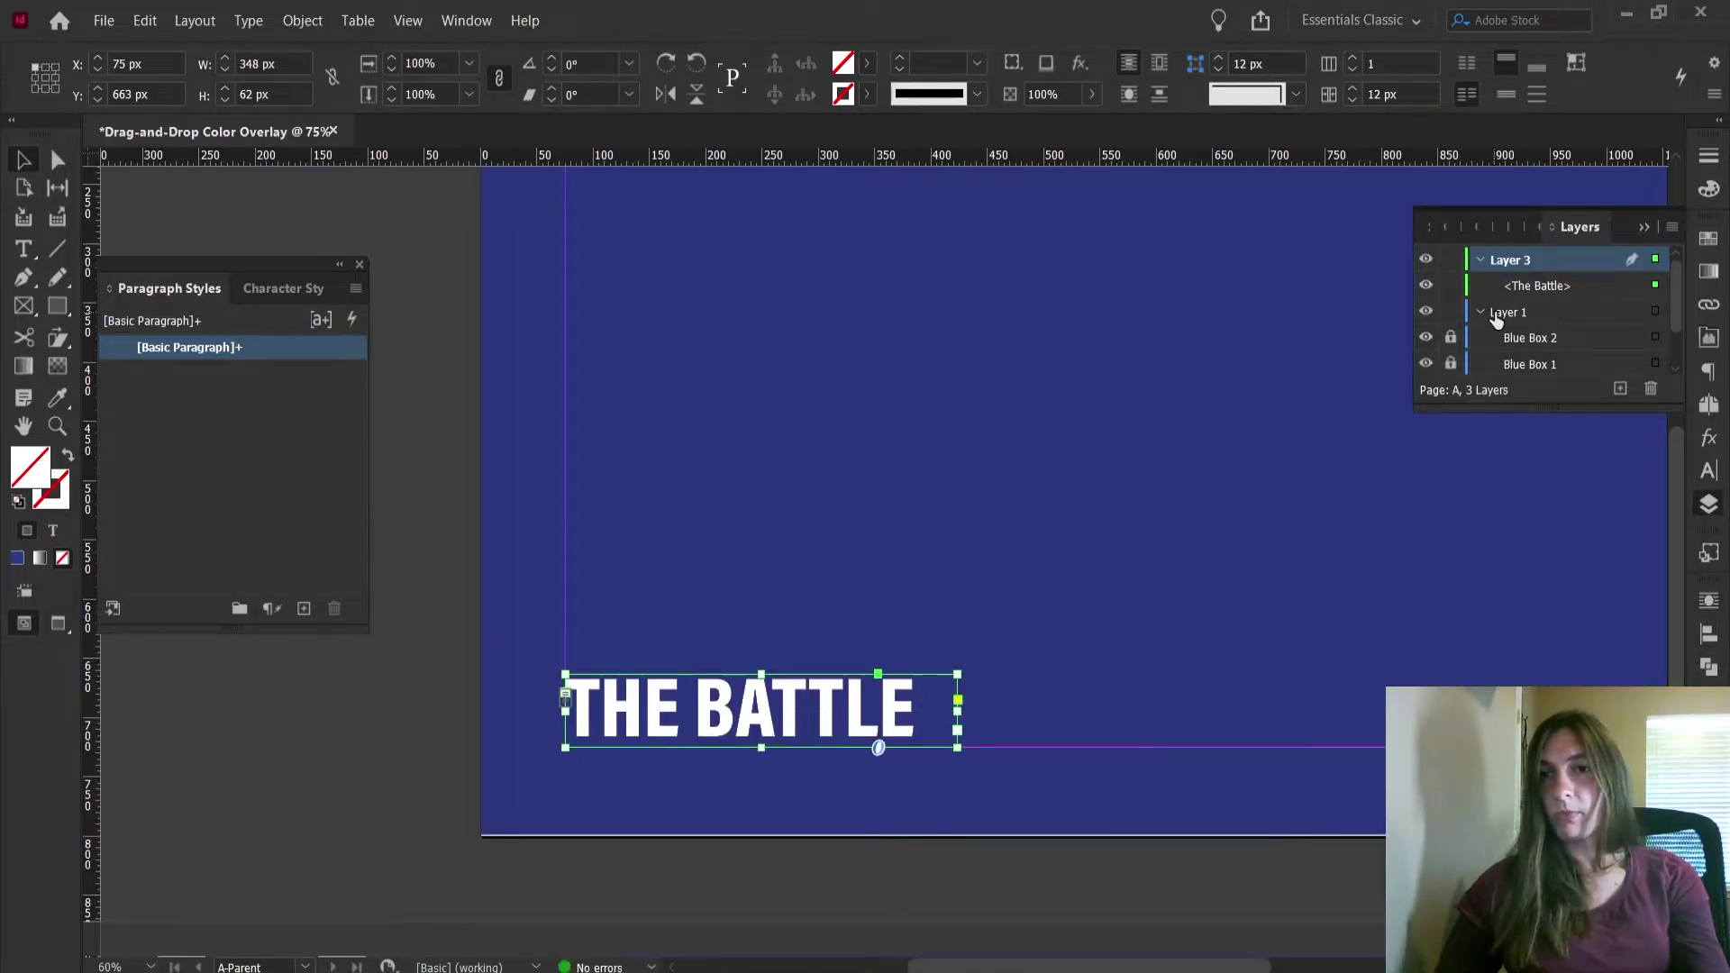
scroll(1496, 320, "down", 1)
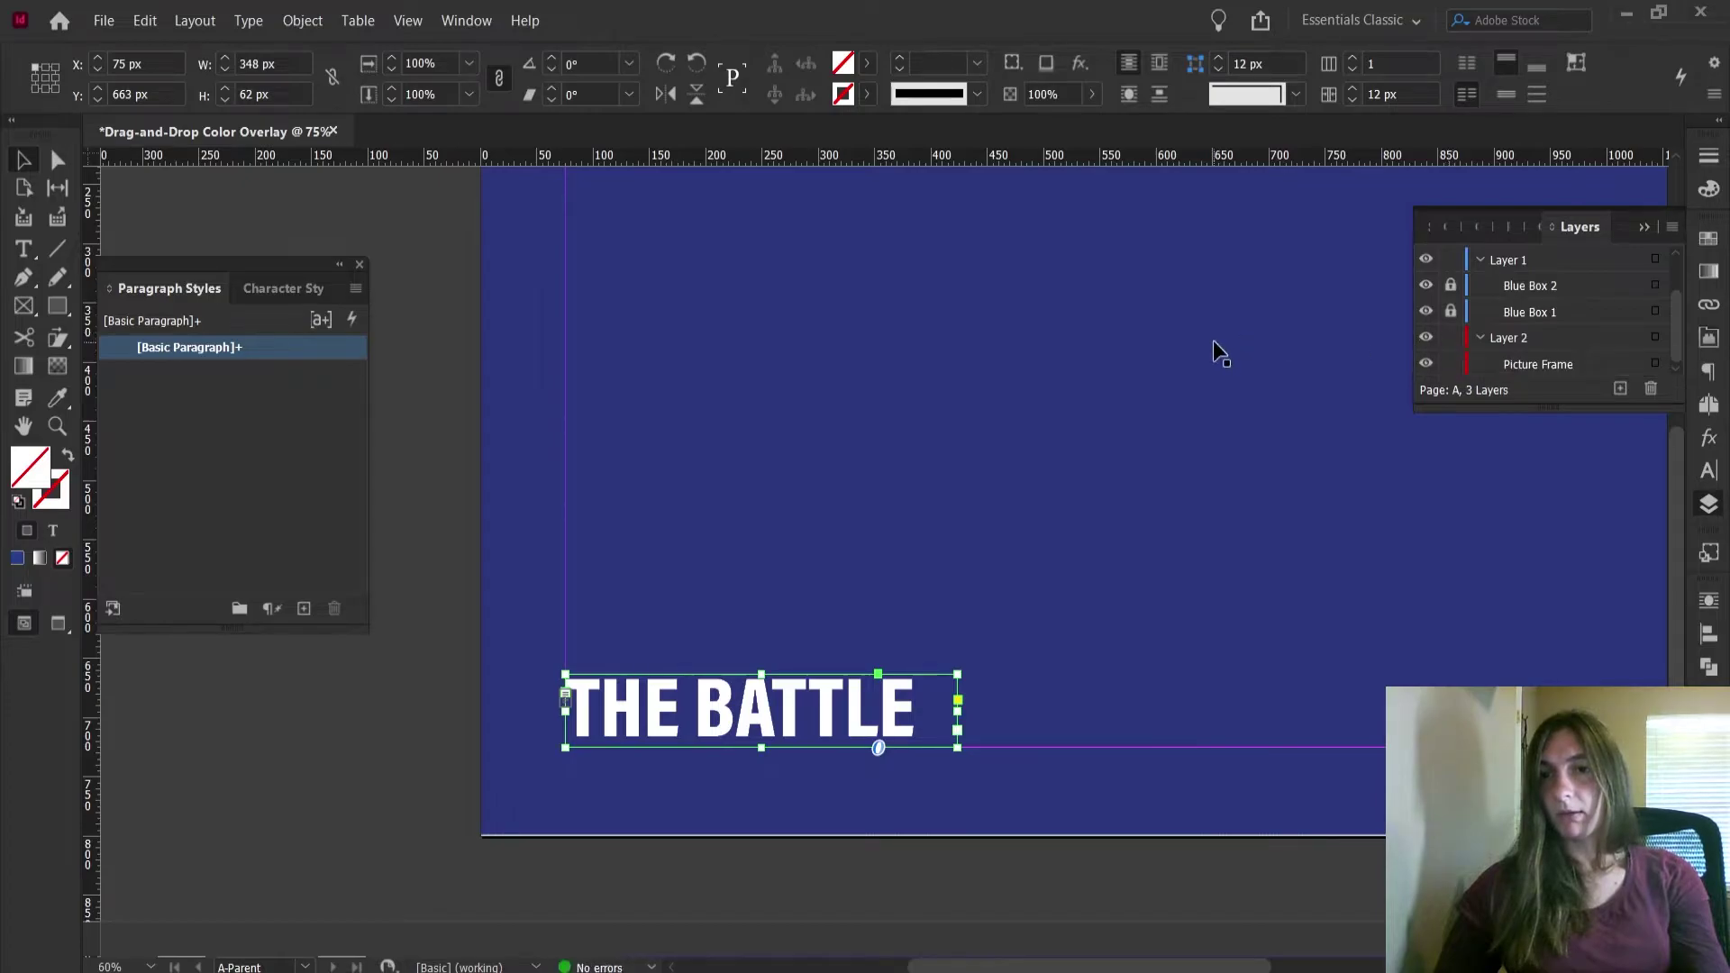
Extend the blue boxes down to the page's bottom edge on A-Parent and lock both boxes
left_click(1224, 602)
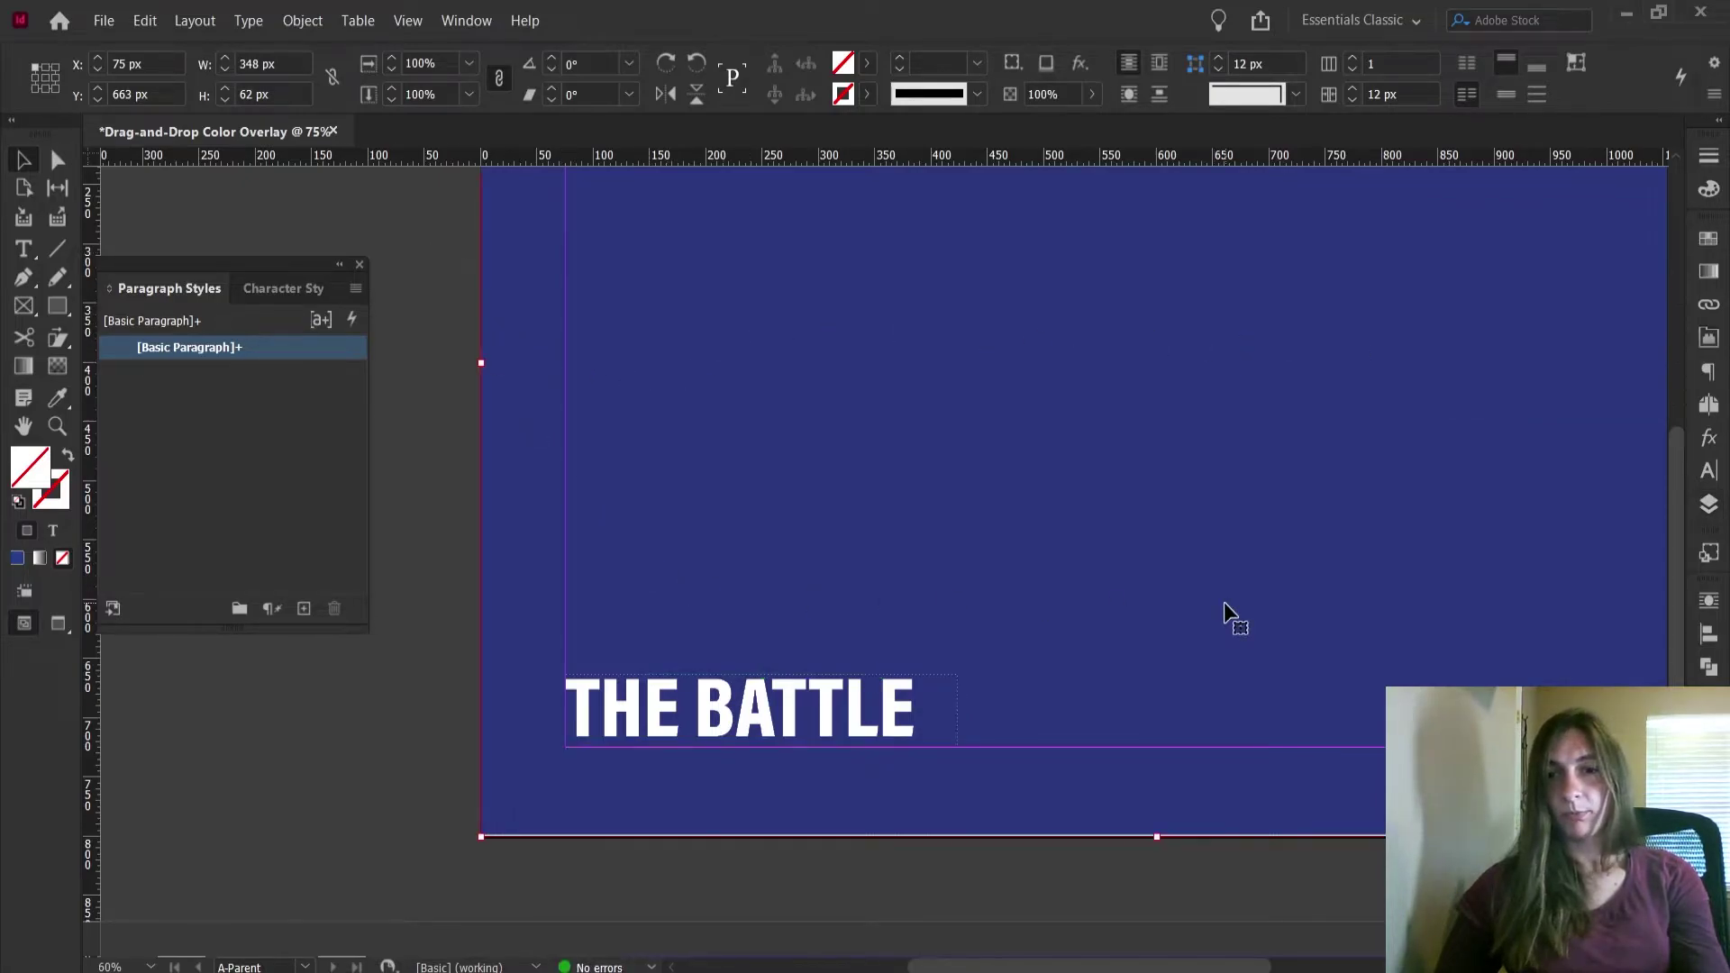
left_click(1707, 515)
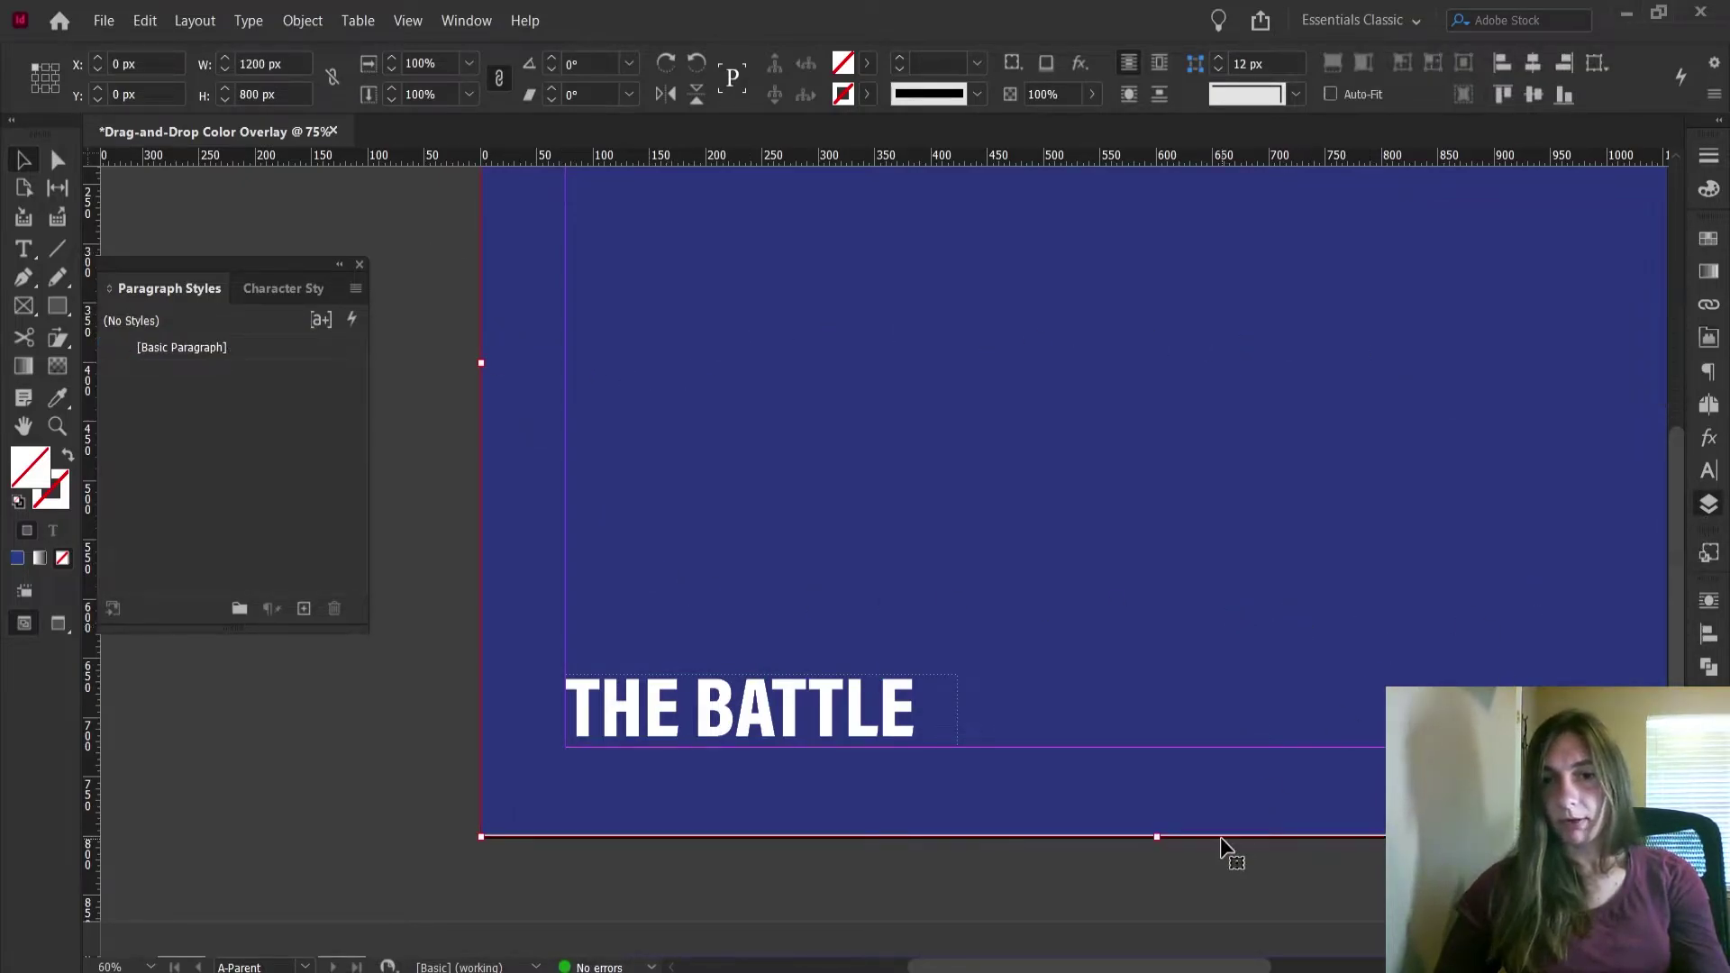
scroll(1247, 873, "up", 2)
scroll(1262, 861, "down", 1)
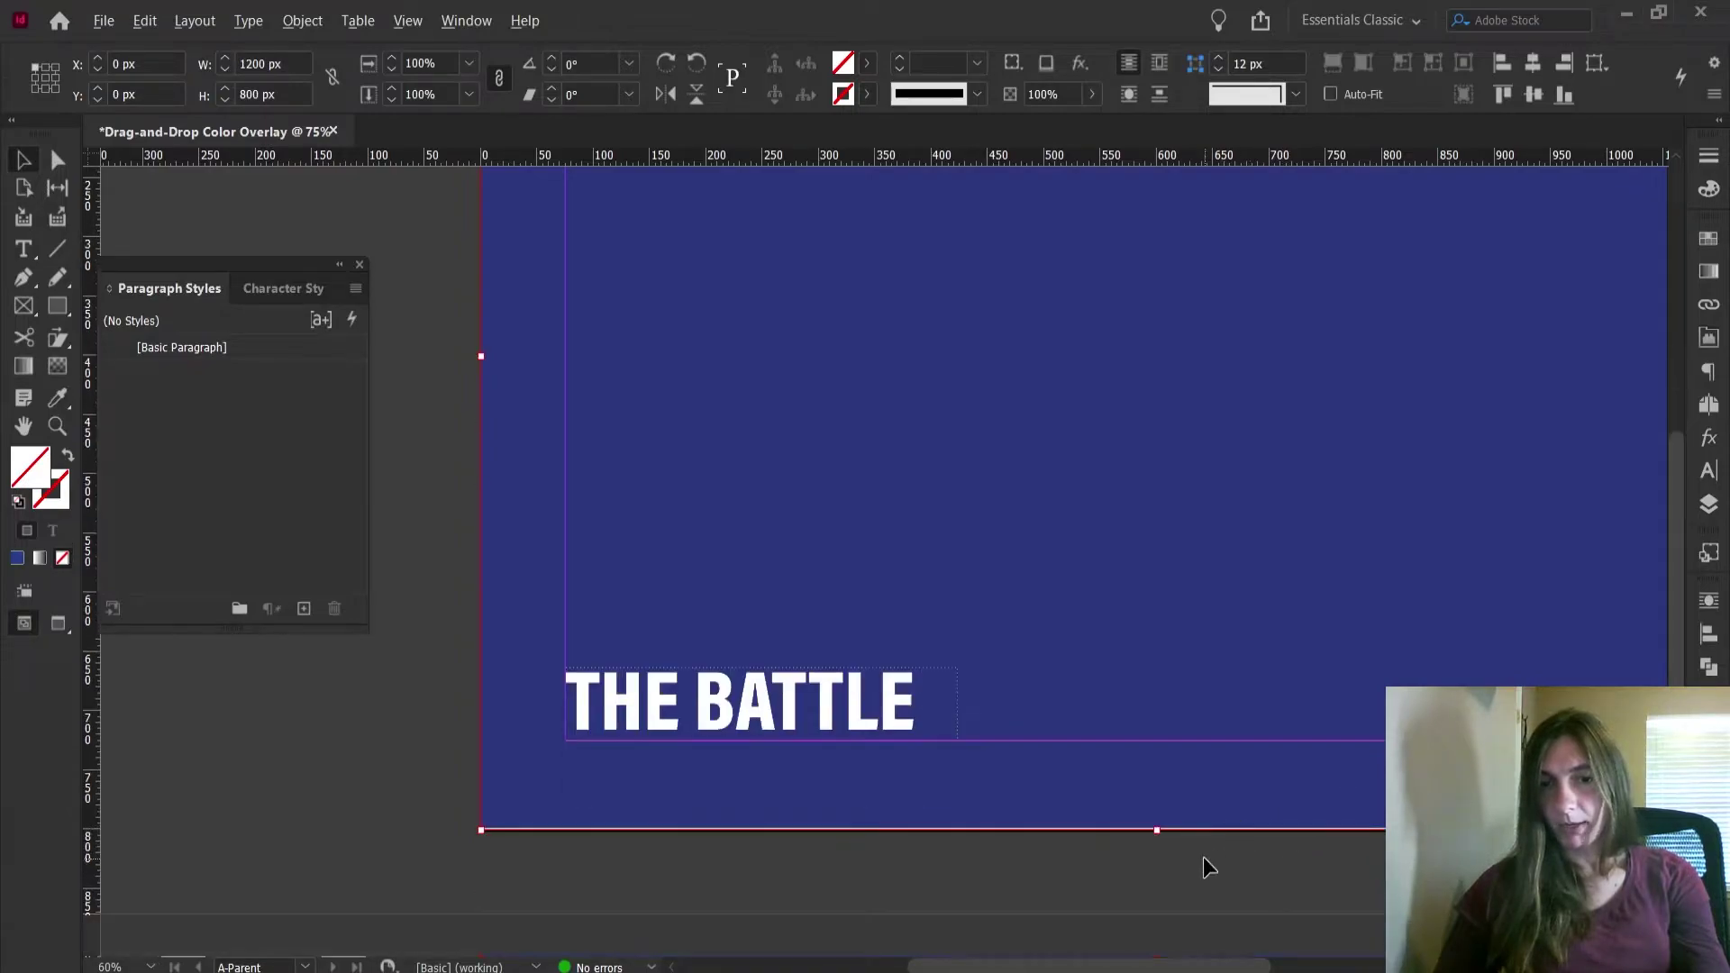
scroll(1203, 858, "up", 3)
left_click(1363, 806)
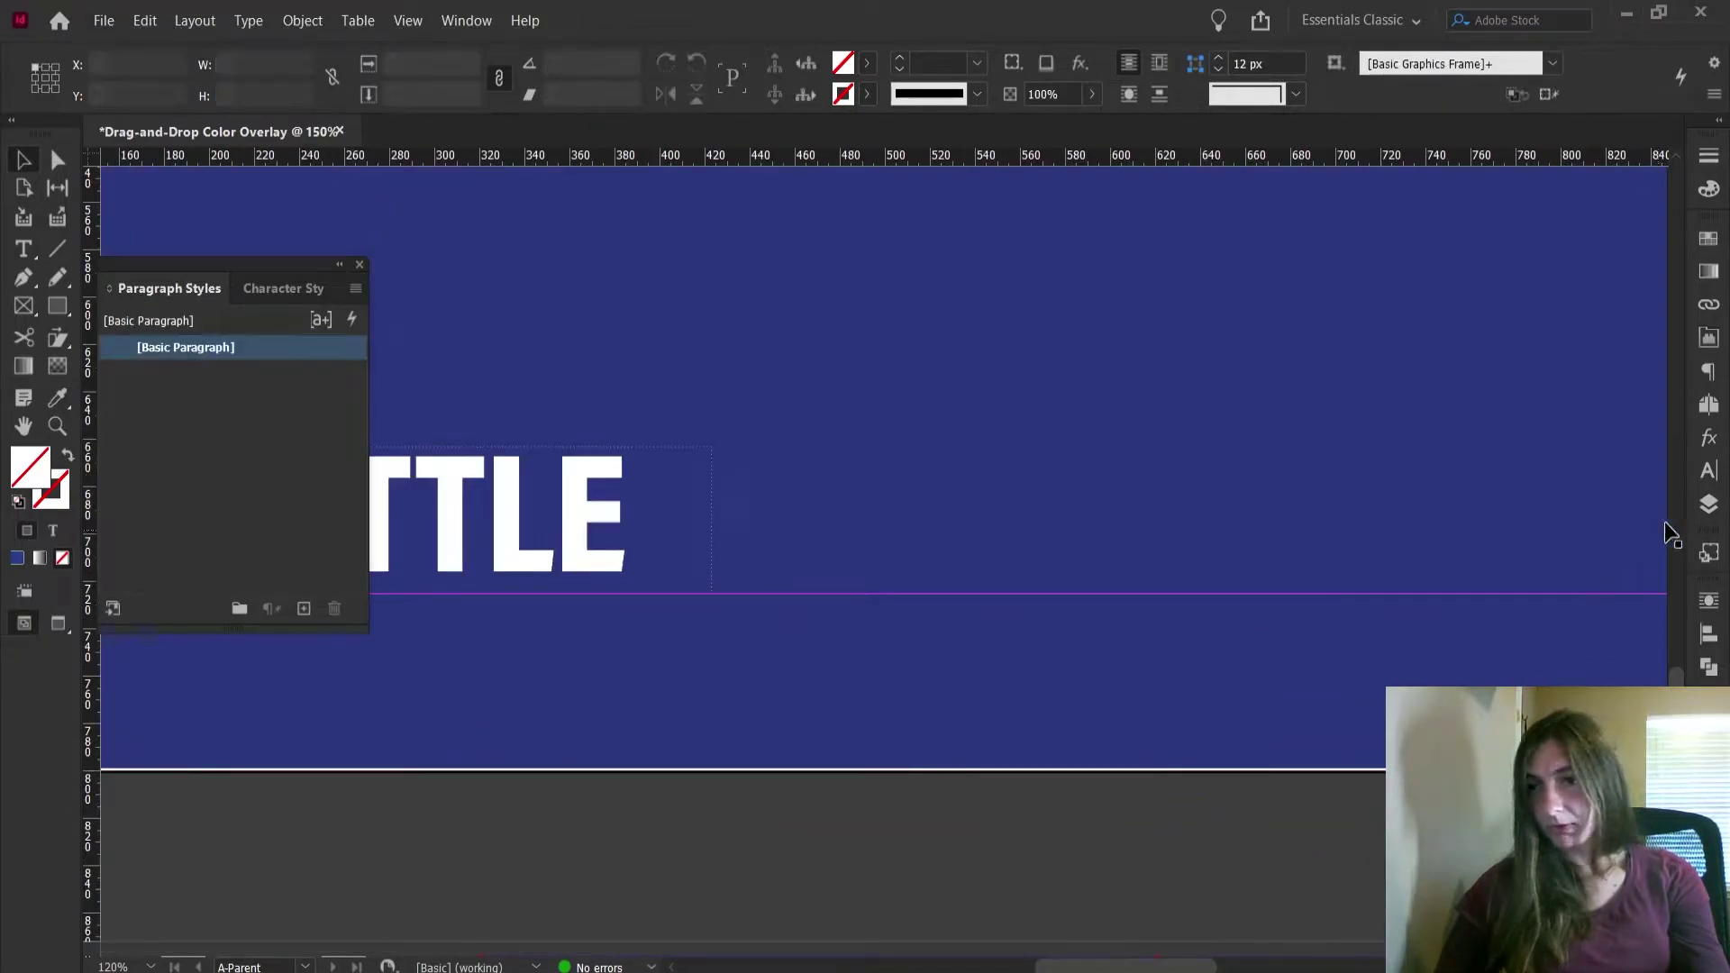
left_click(1709, 505)
left_click(1463, 296)
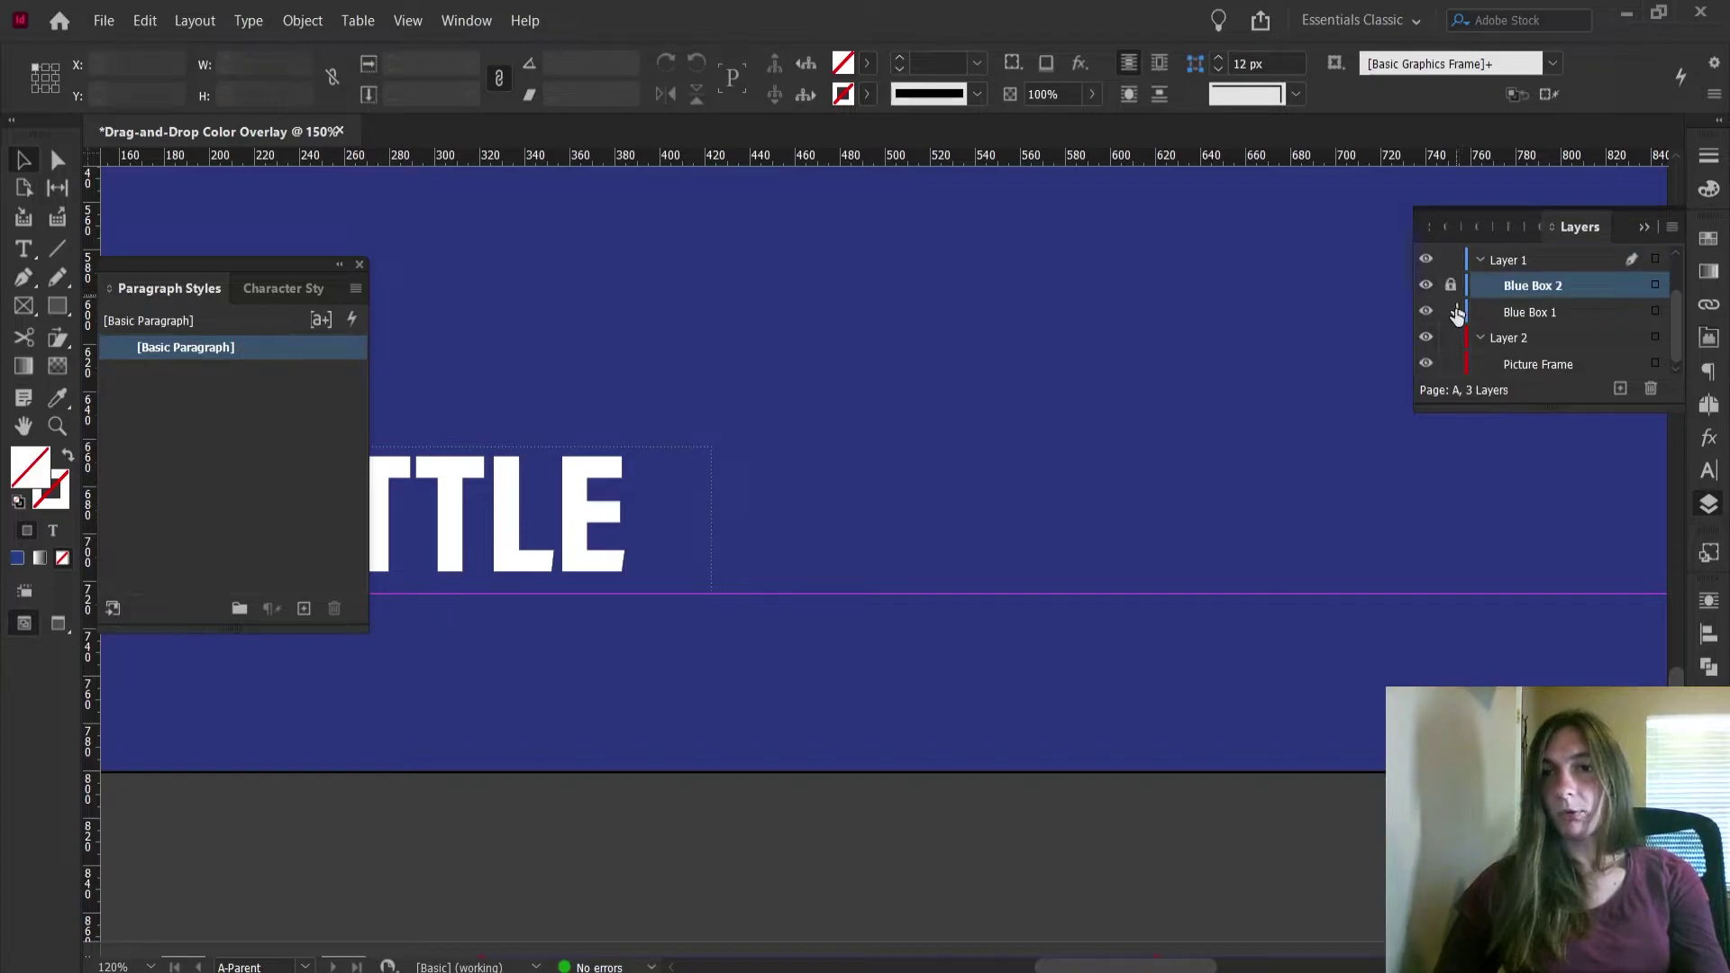
left_click(1451, 311)
scroll(1550, 329, "up", 2)
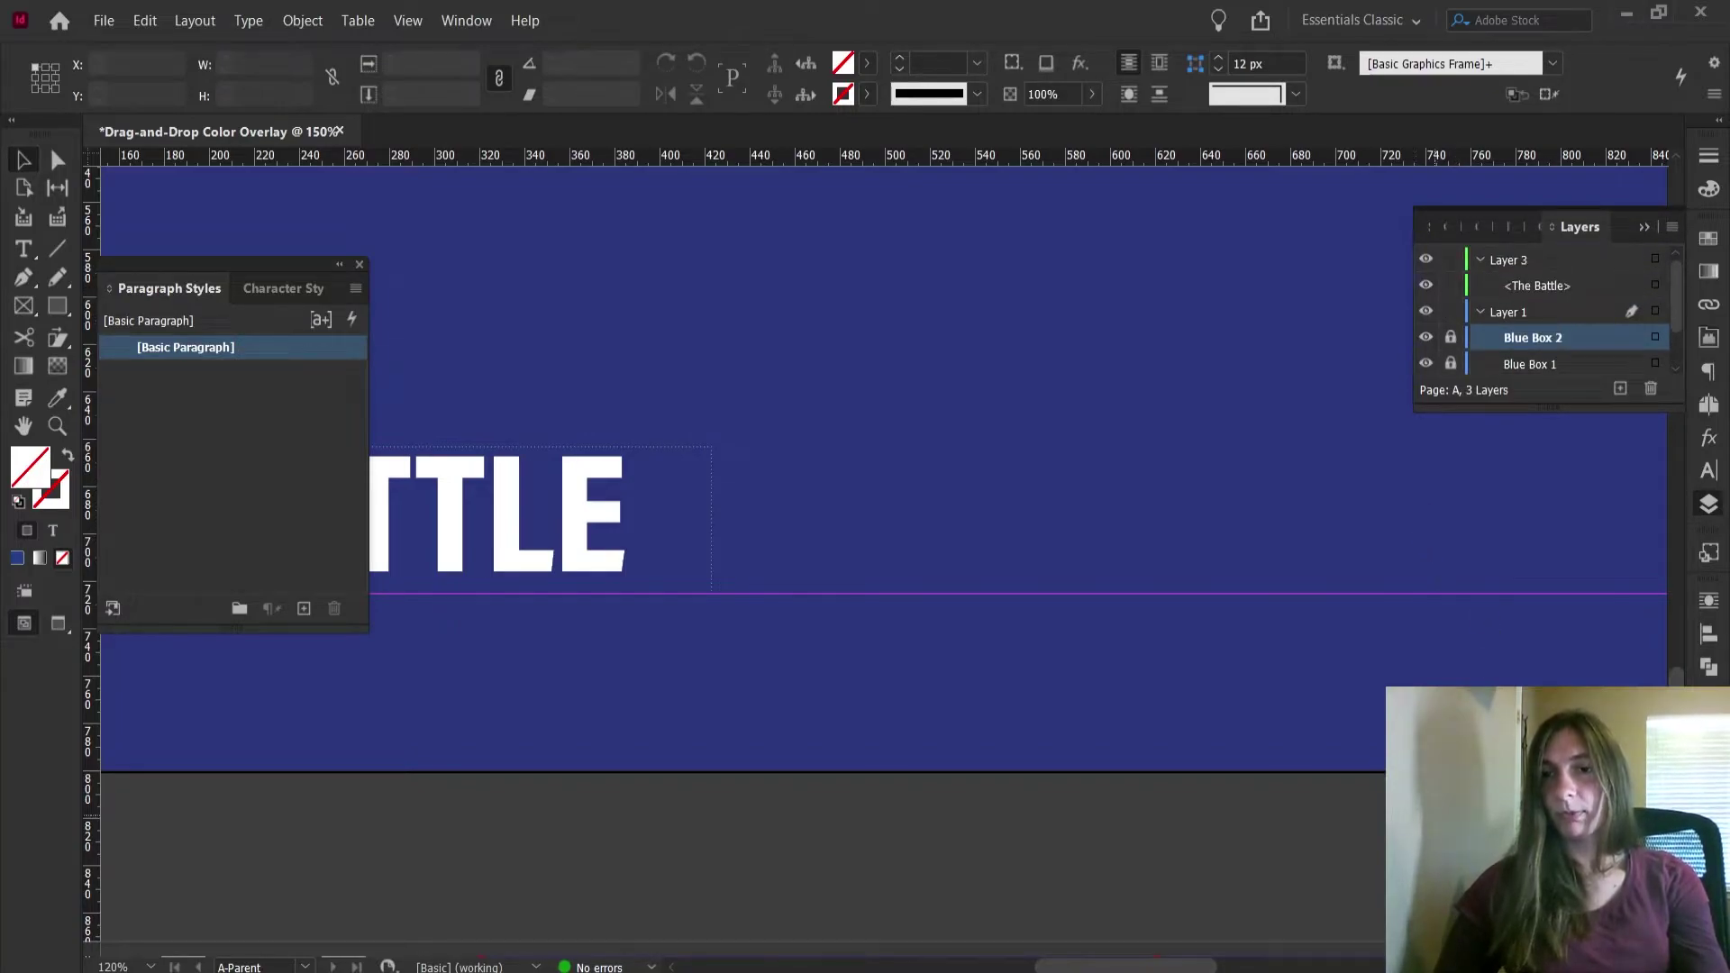
Unlock the blue boxes and extend Blue Box 2 up to Y 0 px, making it 800 px high
key("ctrl+minus")
key("ctrl+minus")
key("ctrl+minus")
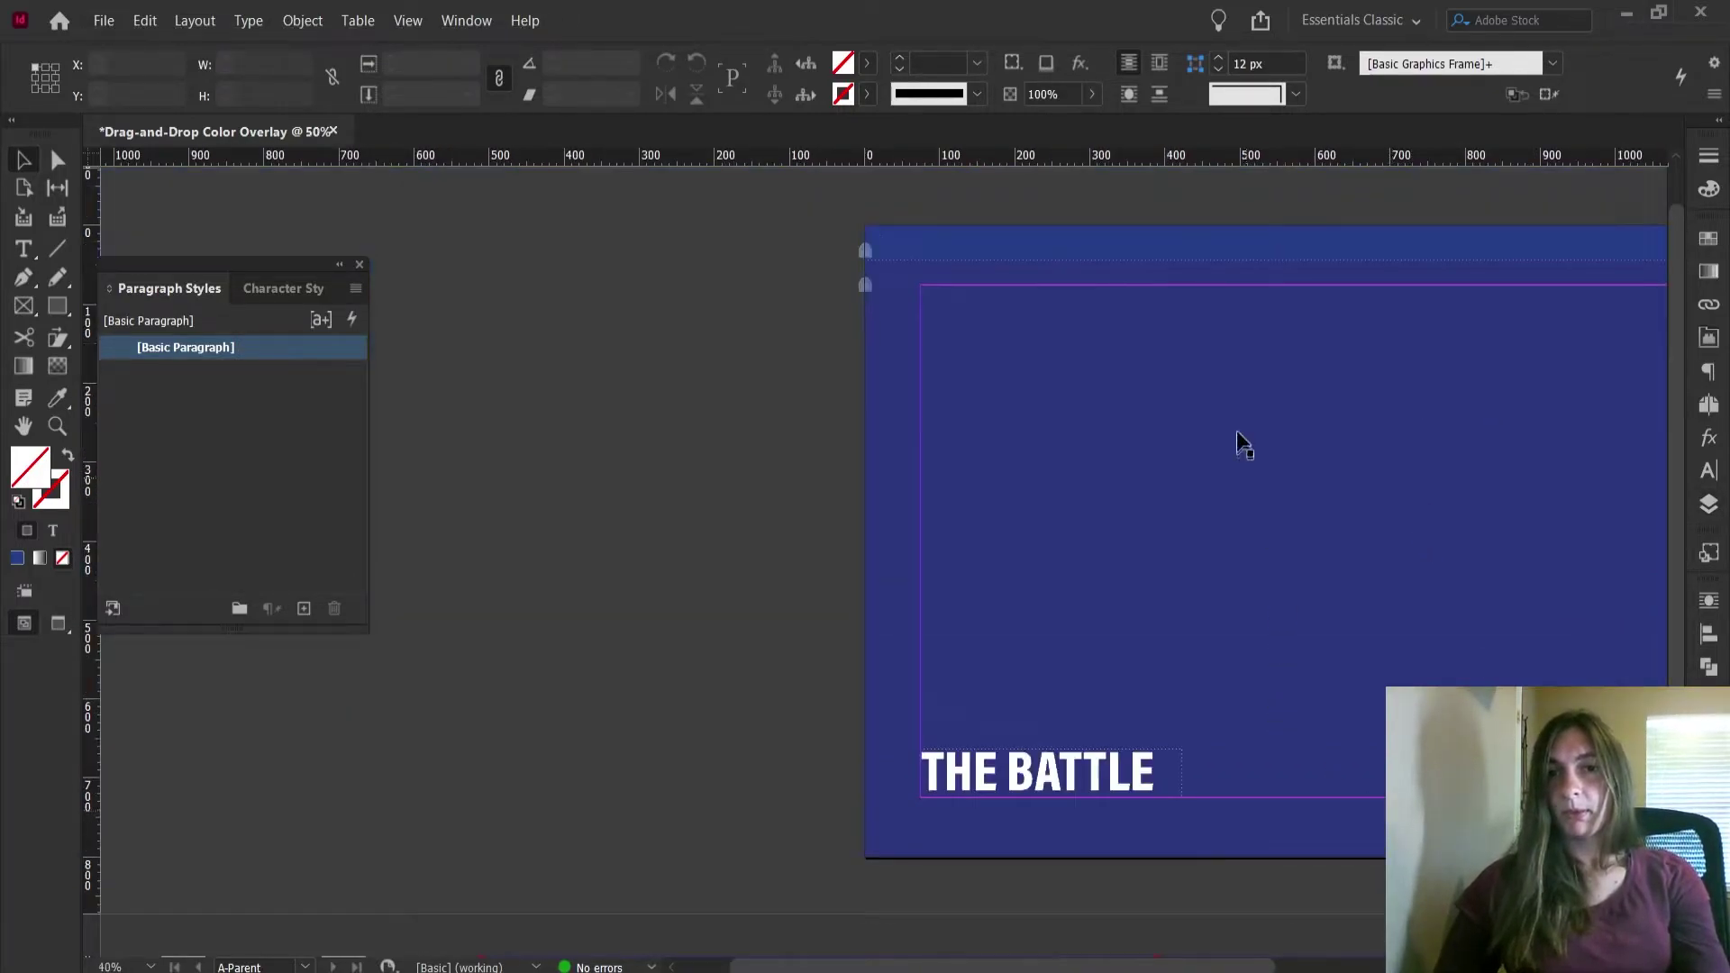
left_click(1709, 505)
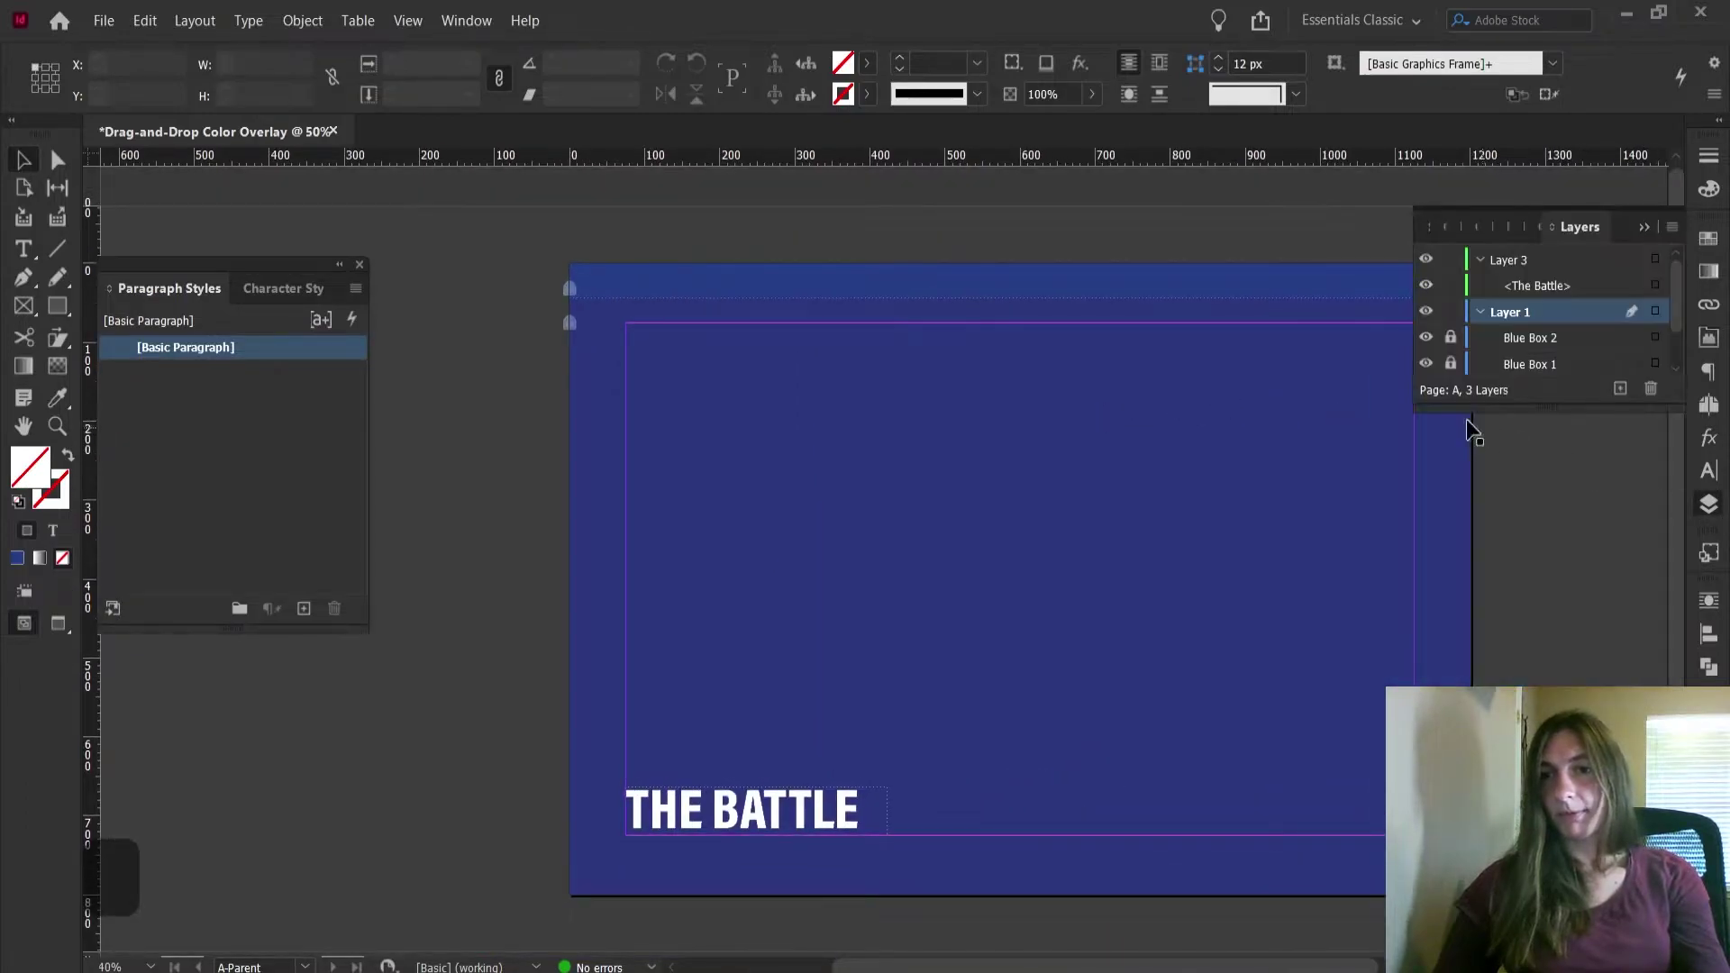
left_click(1093, 340)
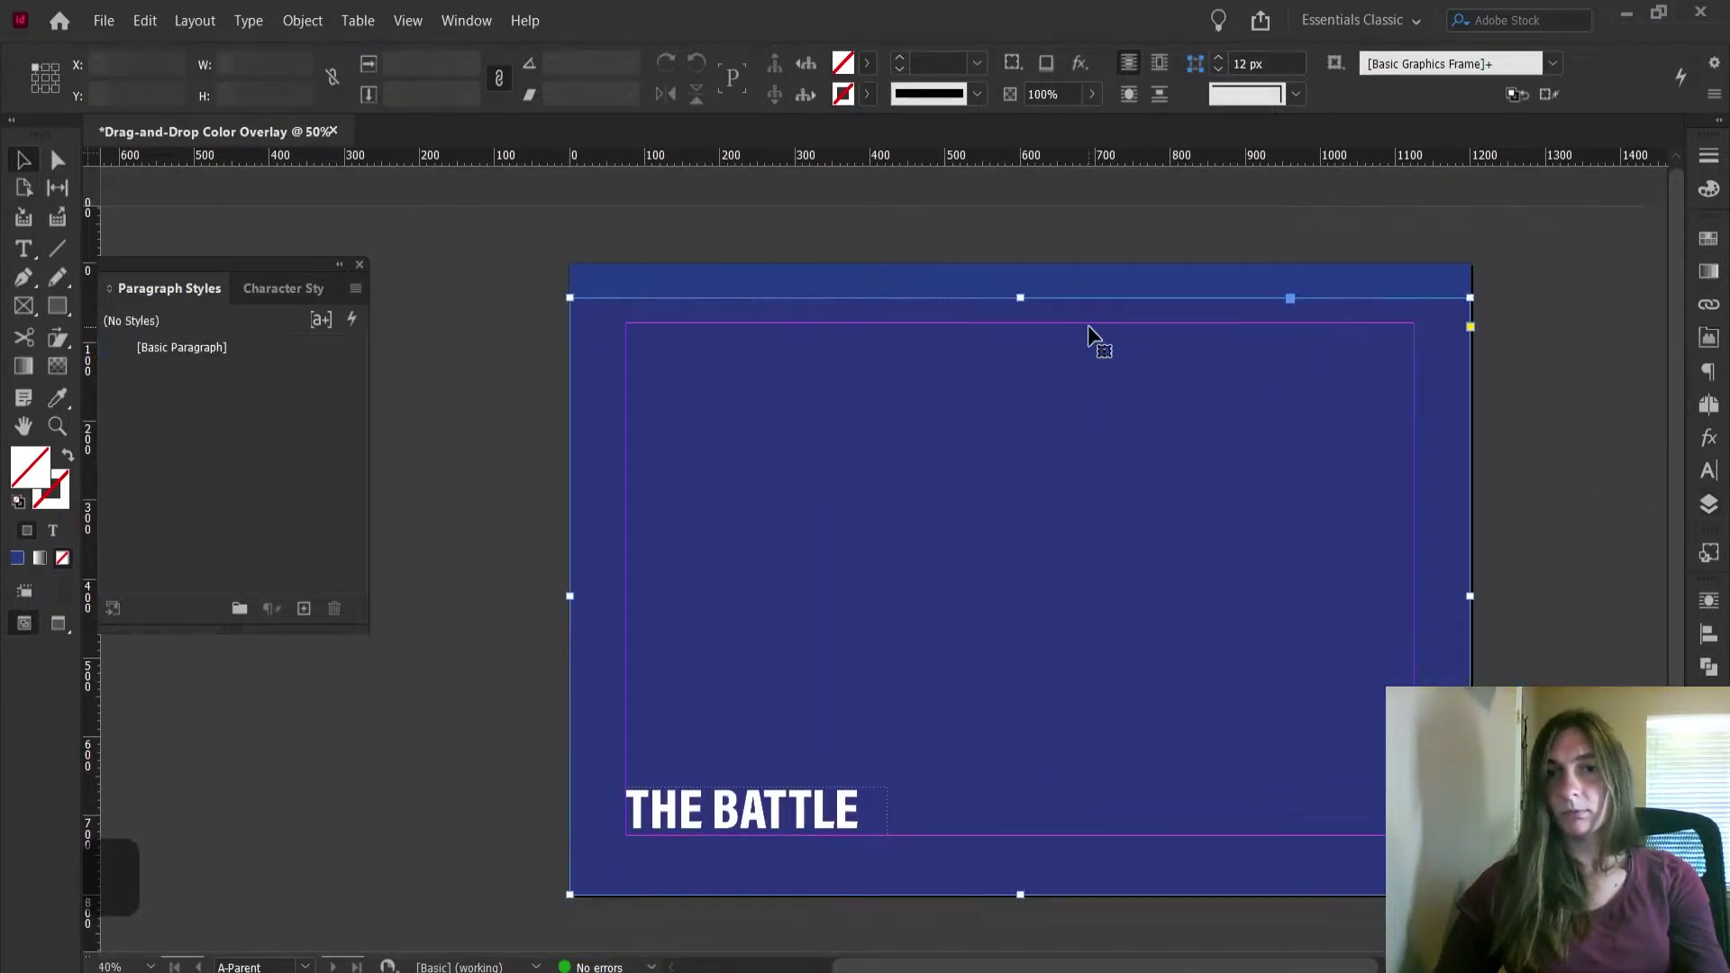
left_click_drag(1024, 298, 1026, 264)
Lock Blue Box 2 and Blue Box 1 again in Layer 1
left_click(1700, 510)
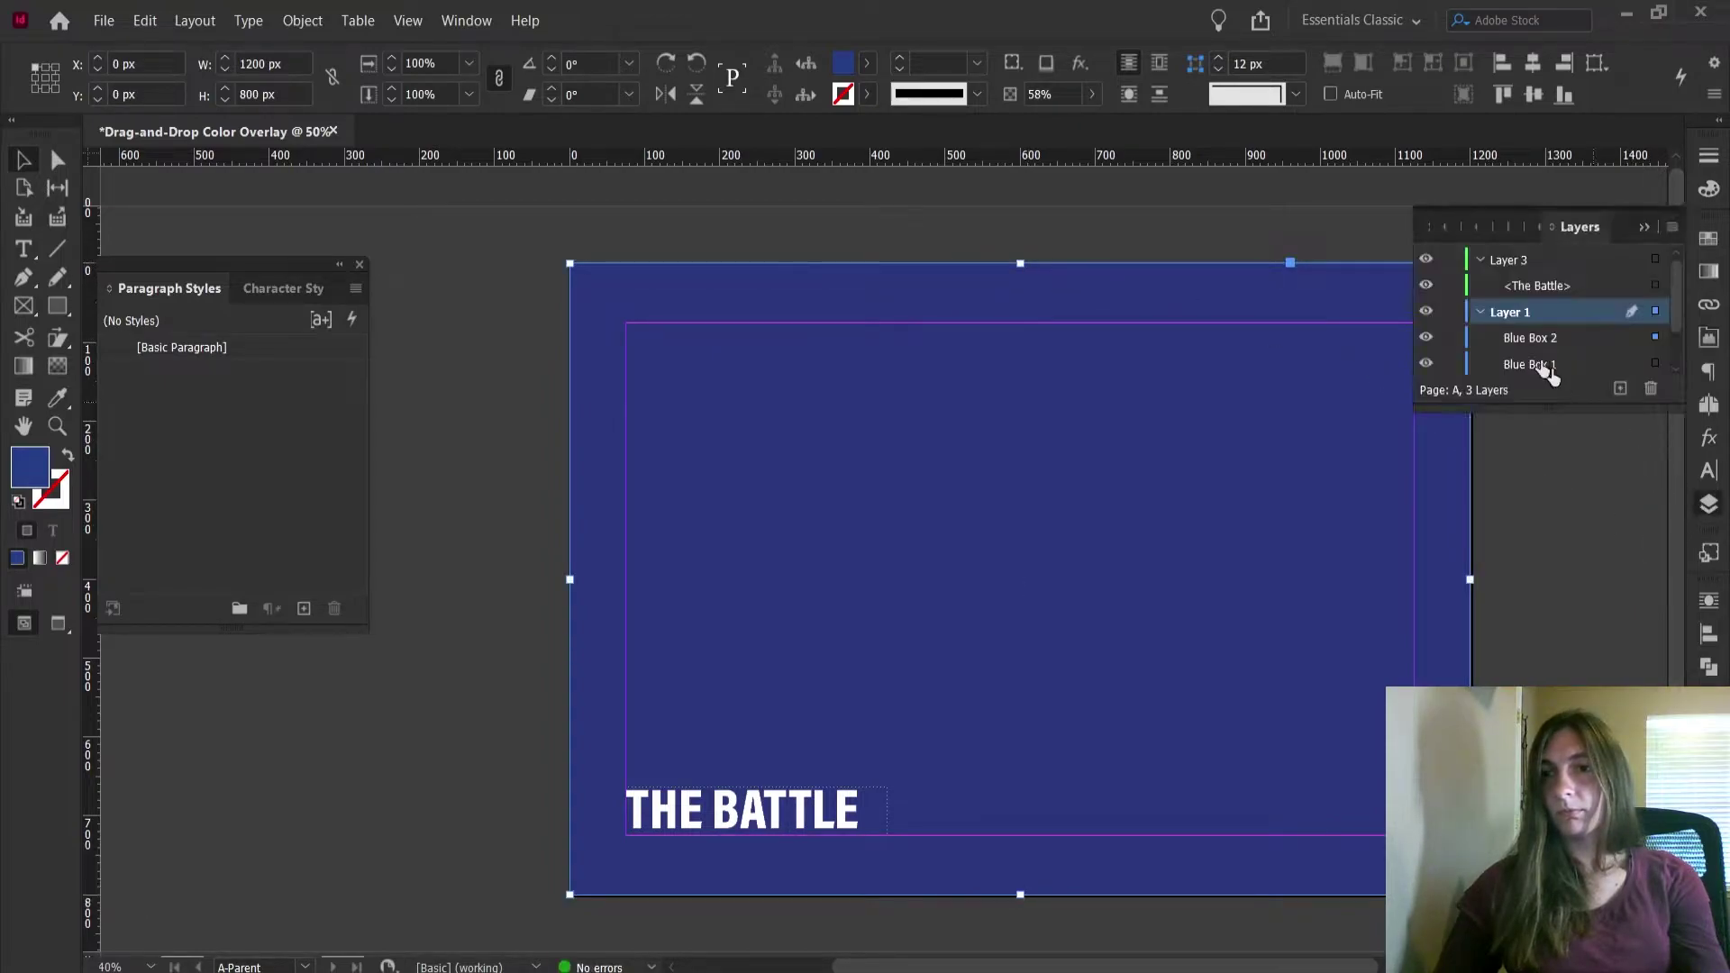
left_click_drag(1453, 339, 1452, 364)
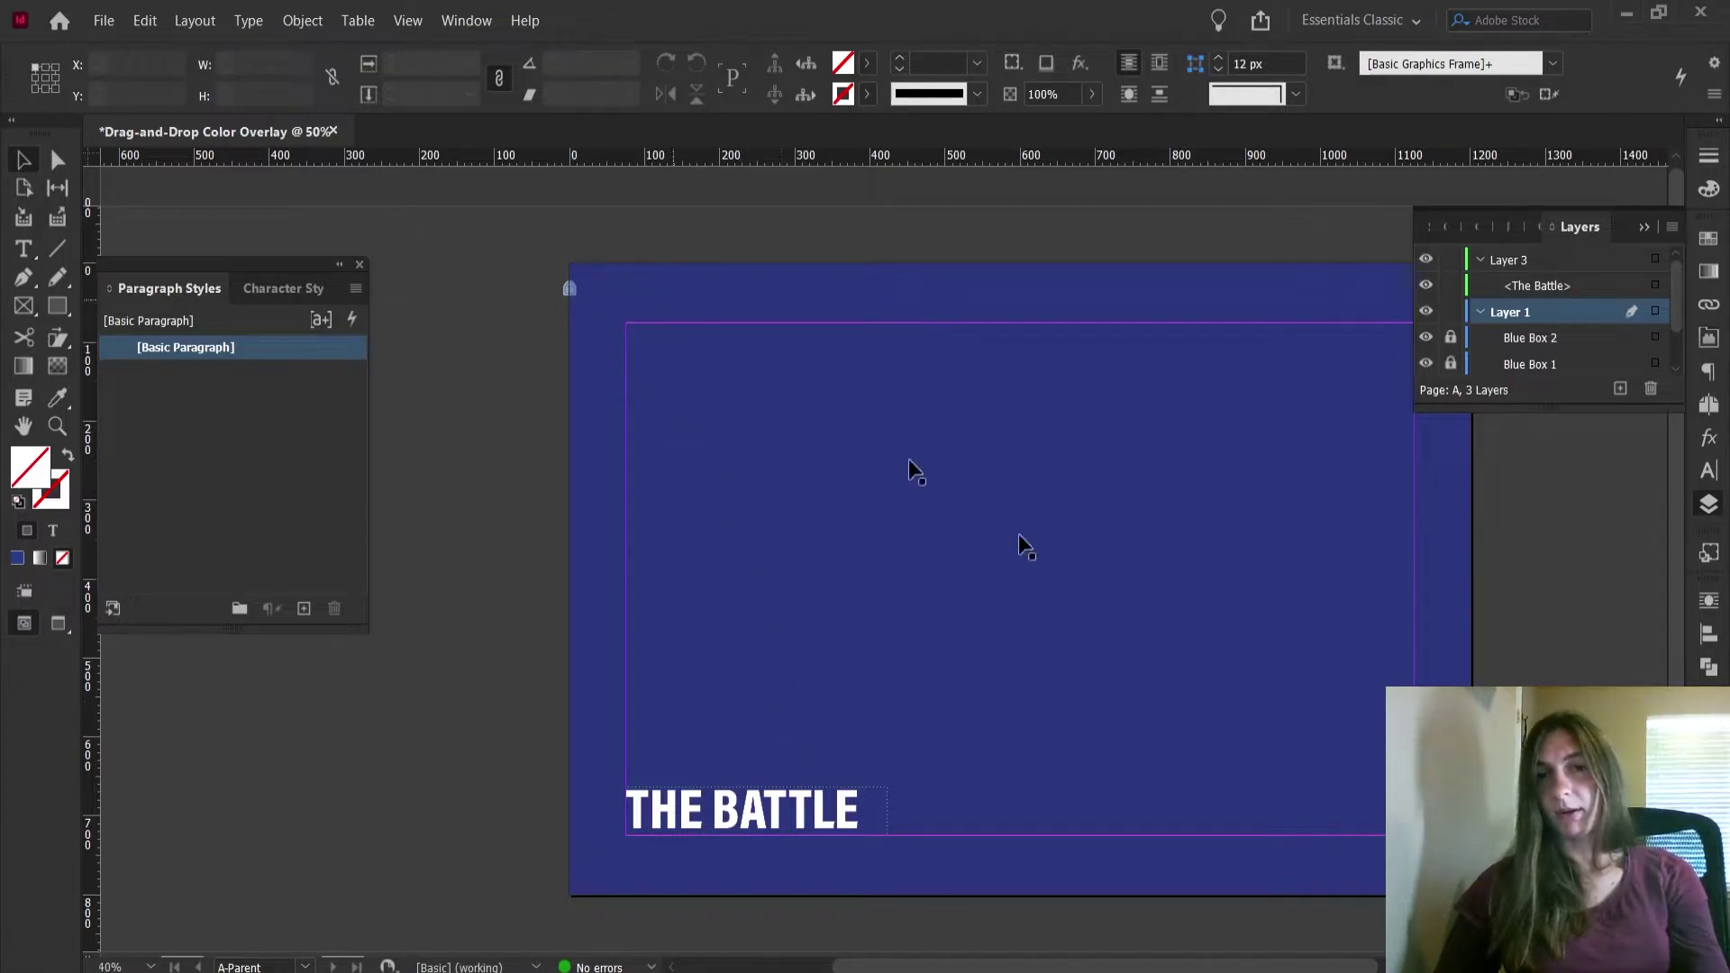
left_click(1495, 594)
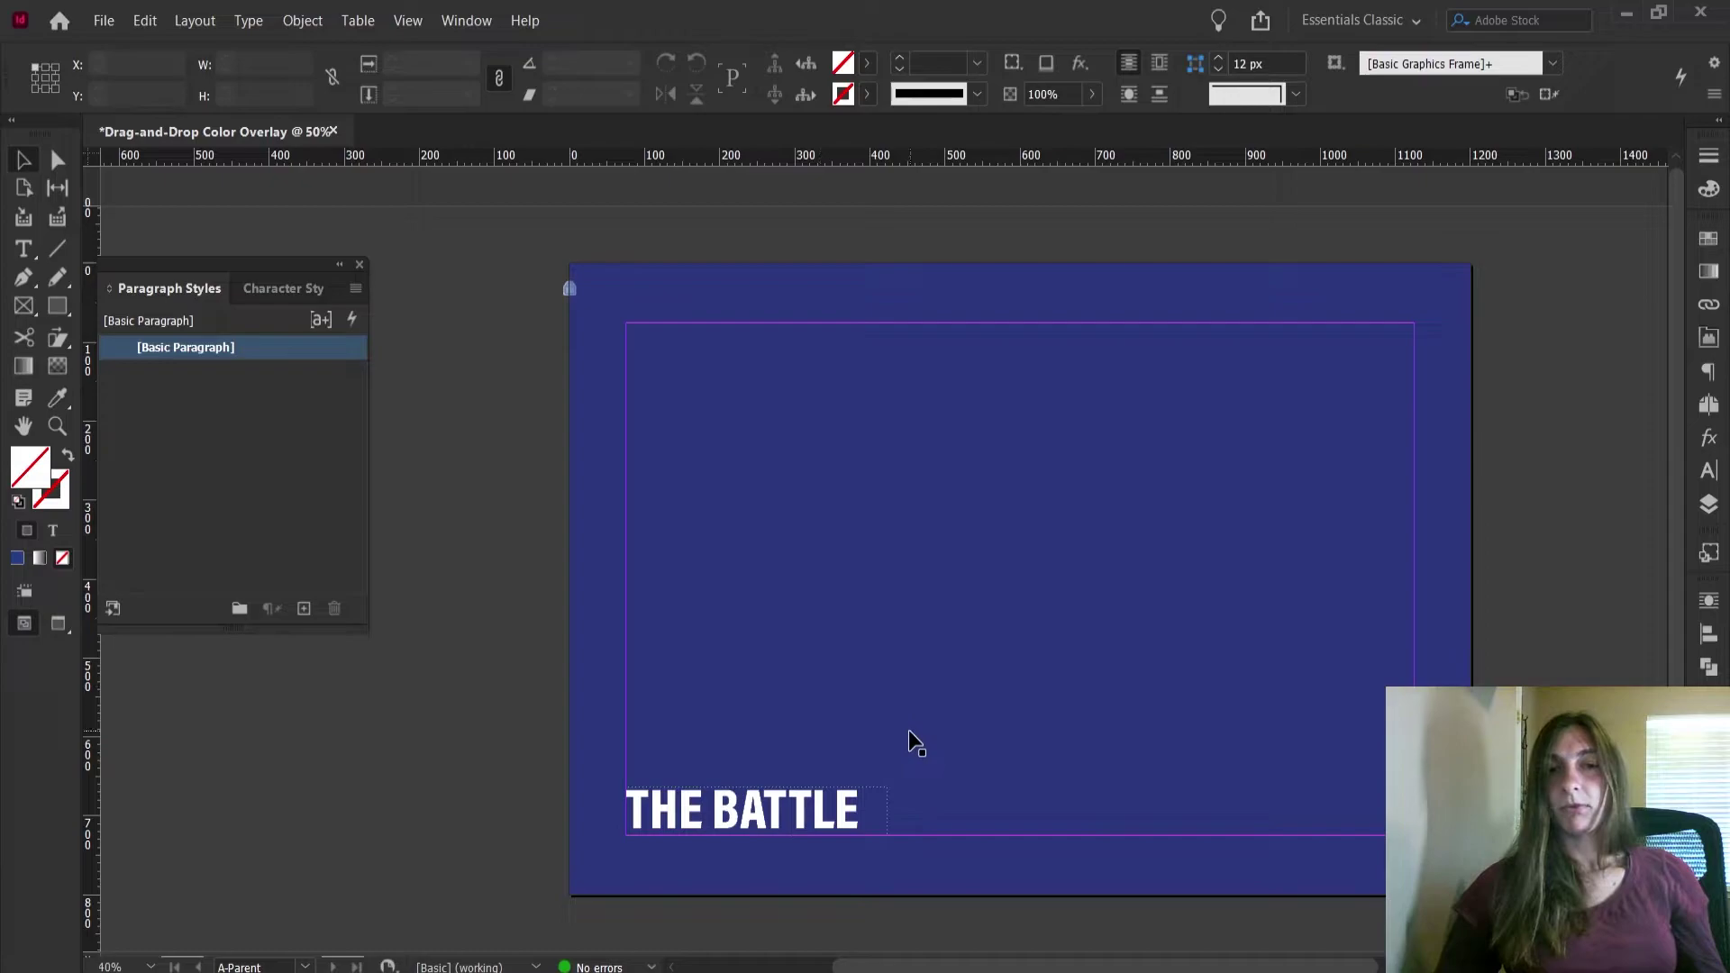
Go to page 2 and place the photo 20200229_142638.jpg into its picture frame
left_click(1710, 502)
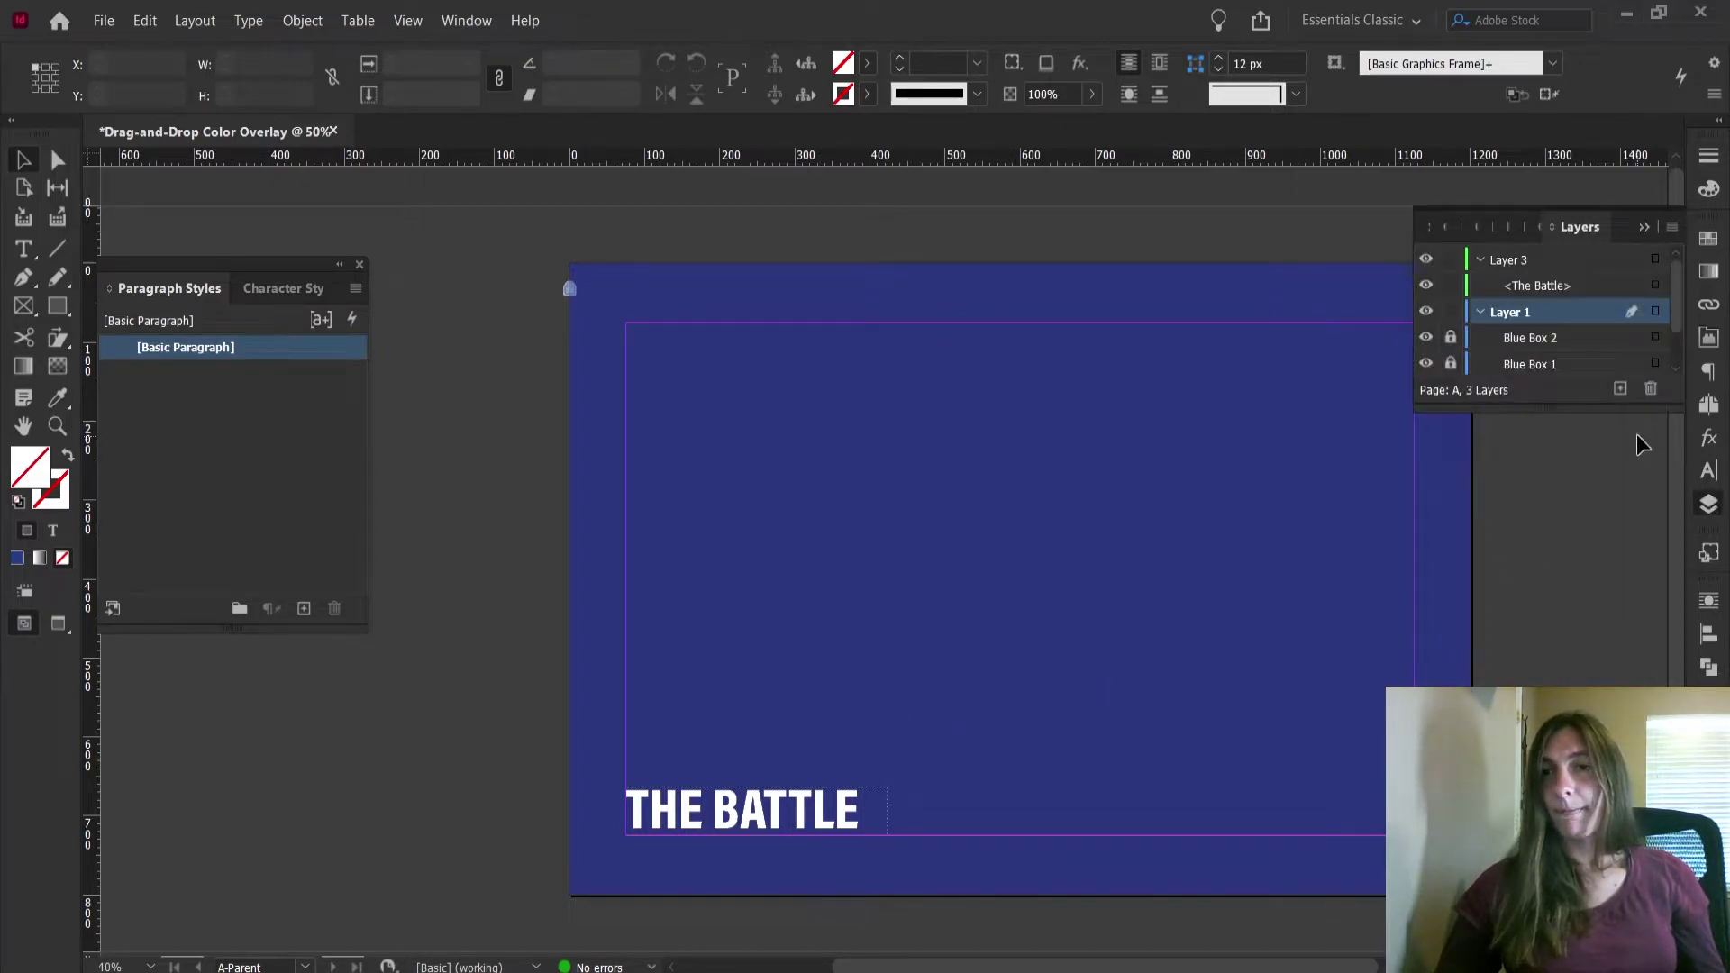
left_click(1709, 416)
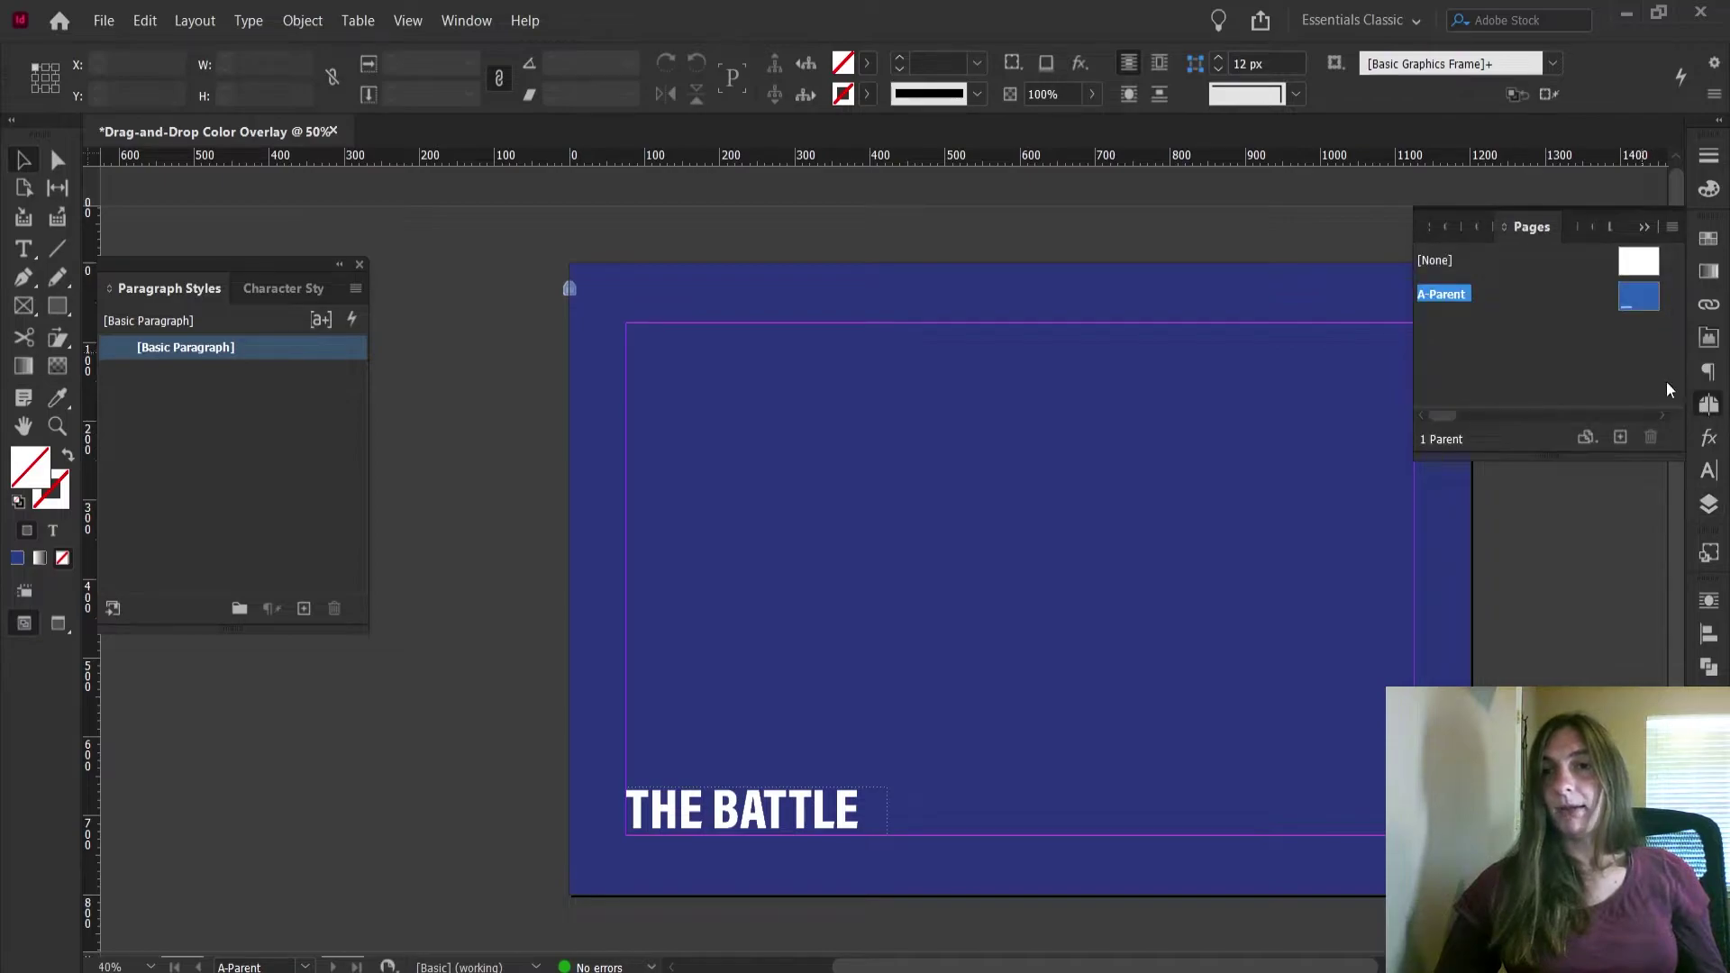
left_click_drag(1582, 453, 1544, 683)
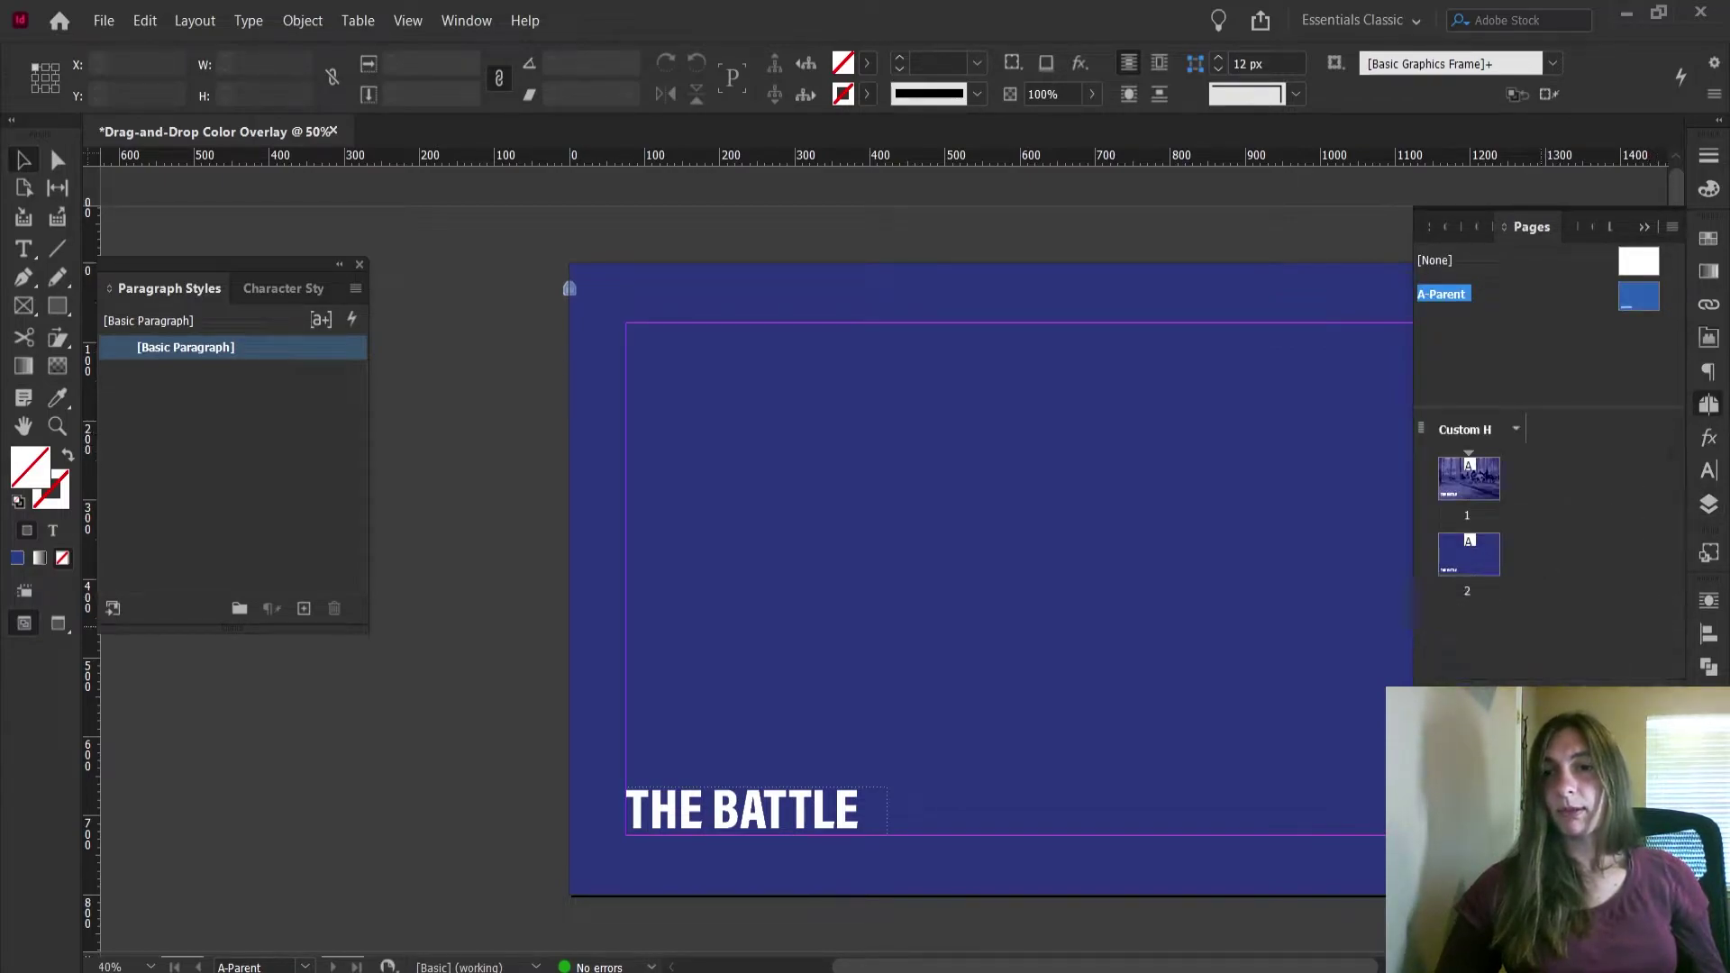
double_click(1475, 559)
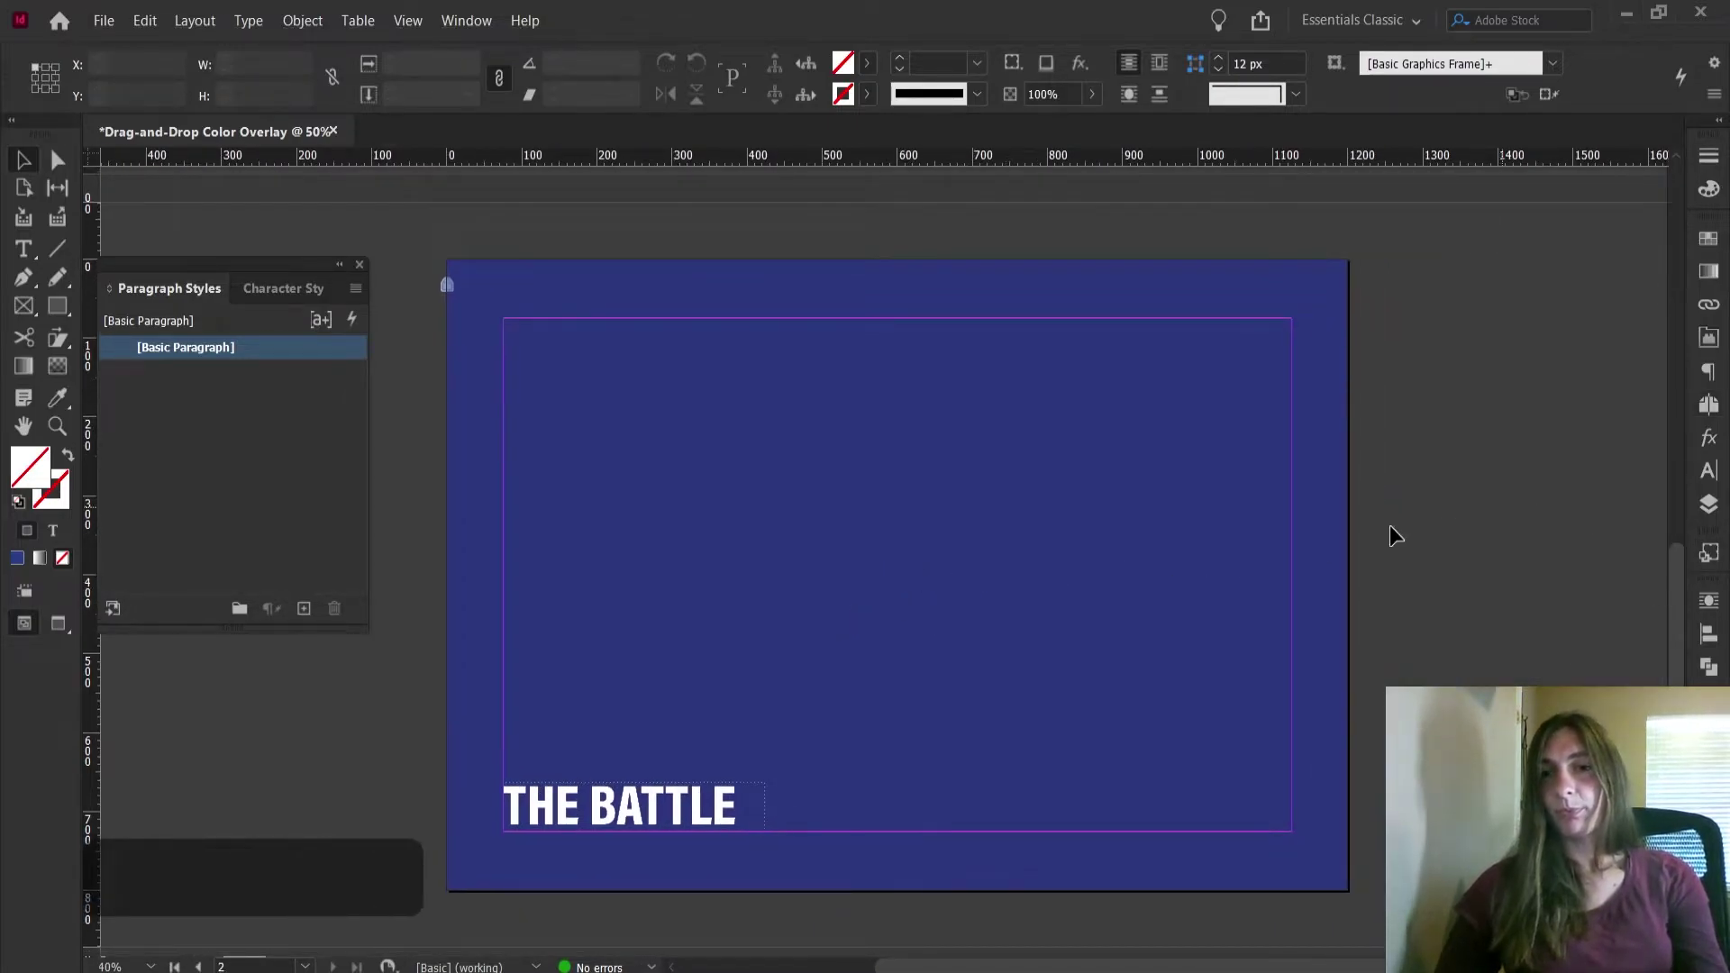
key("ctrl+minus")
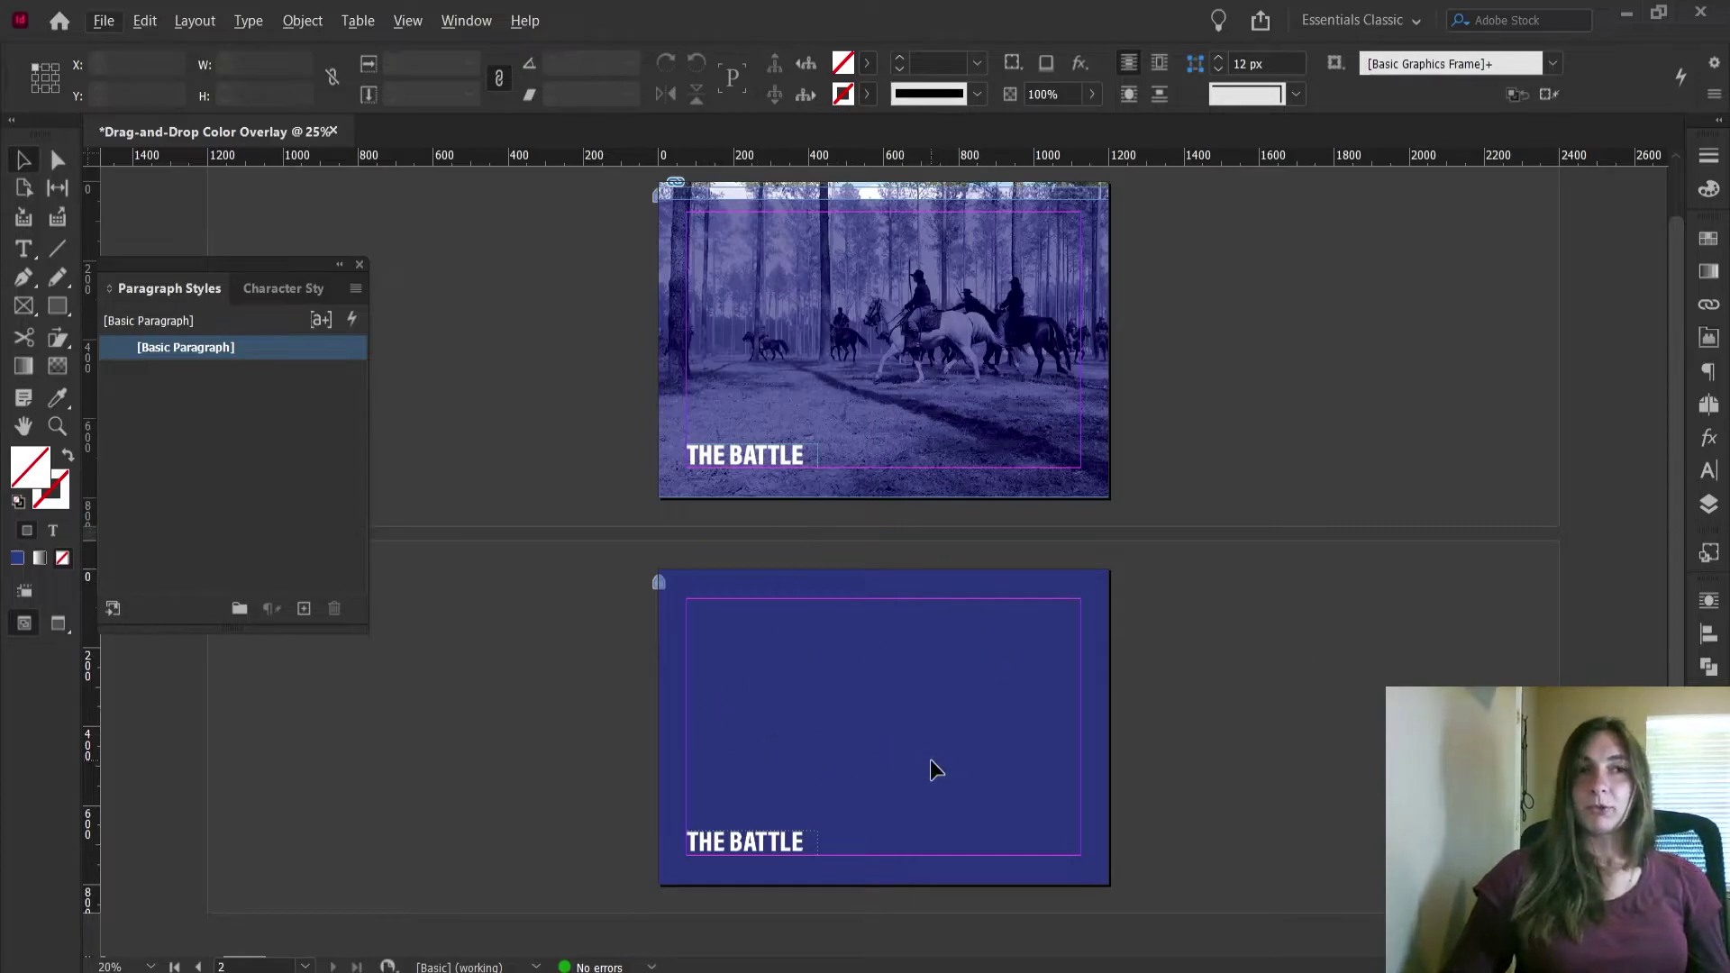
left_click(102, 18)
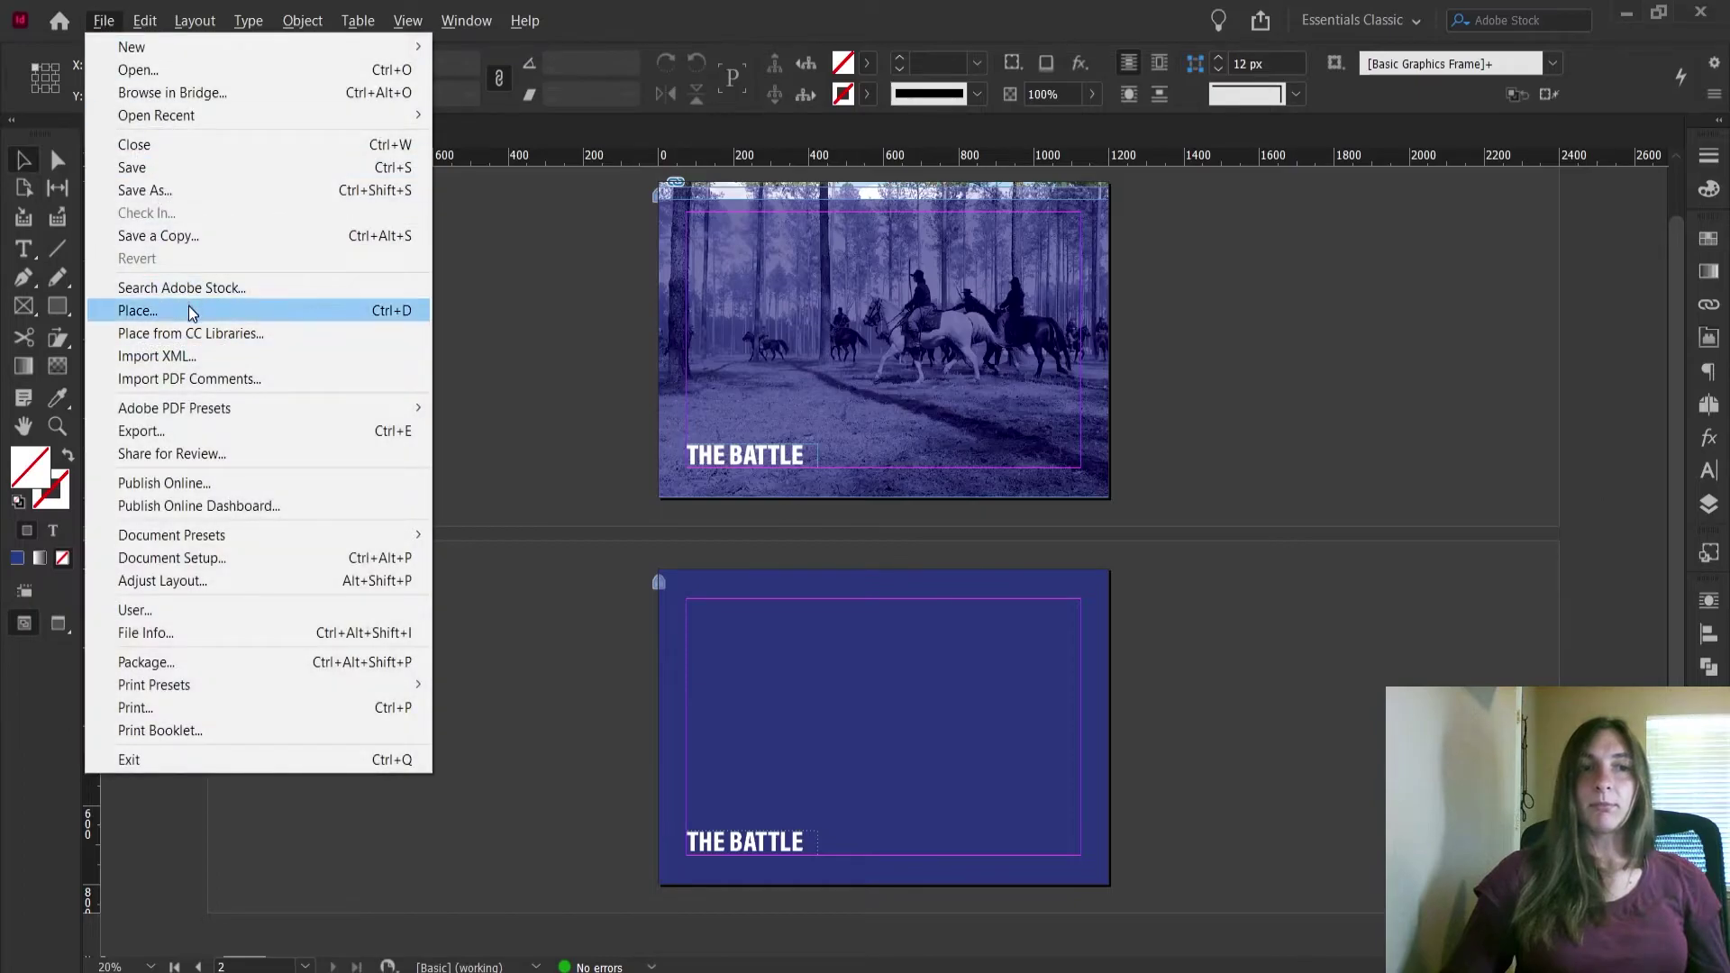
left_click(188, 305)
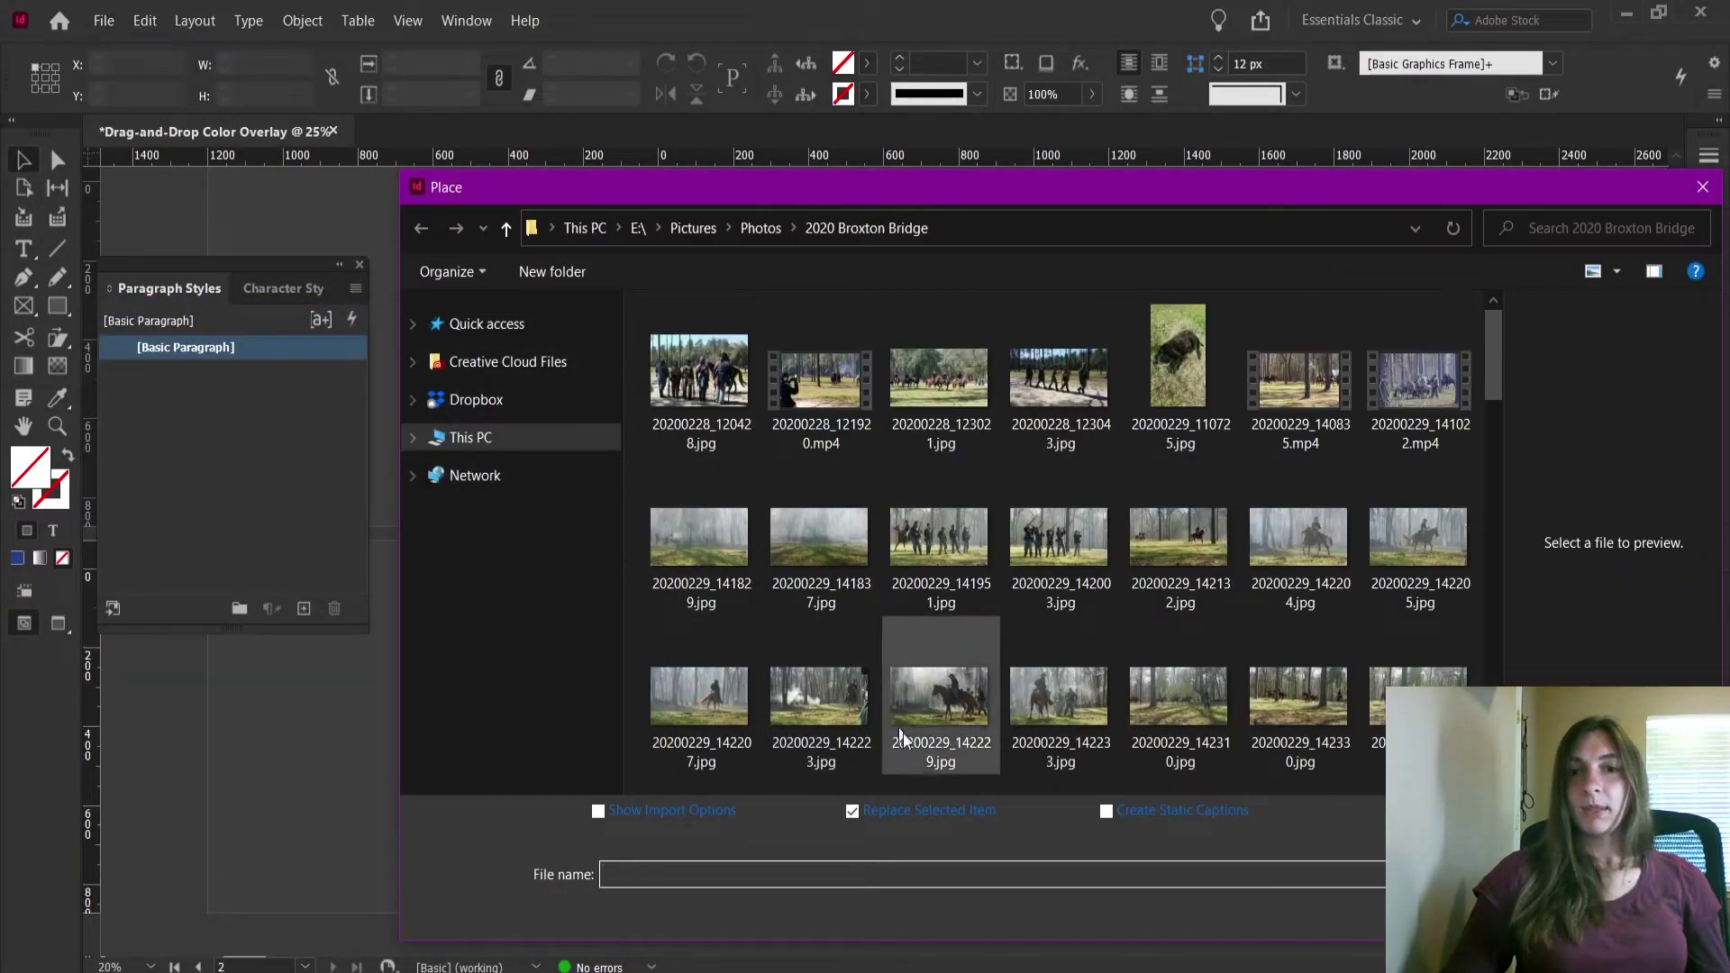
scroll(1106, 631, "down", 2)
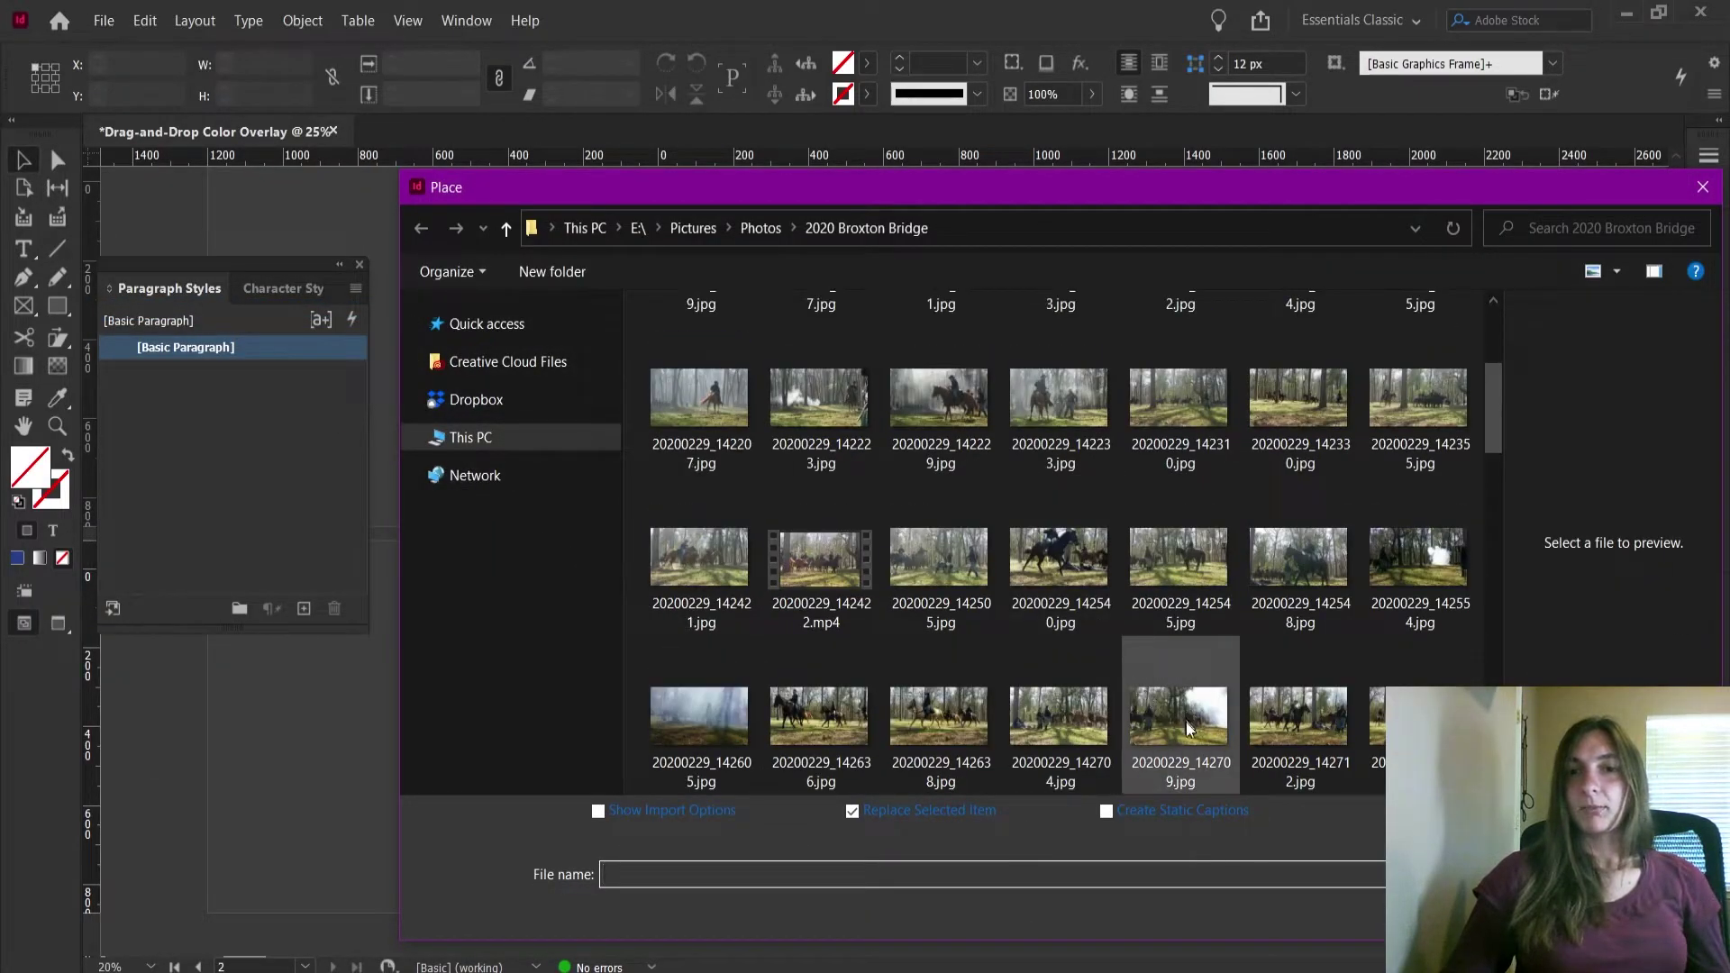
double_click(939, 717)
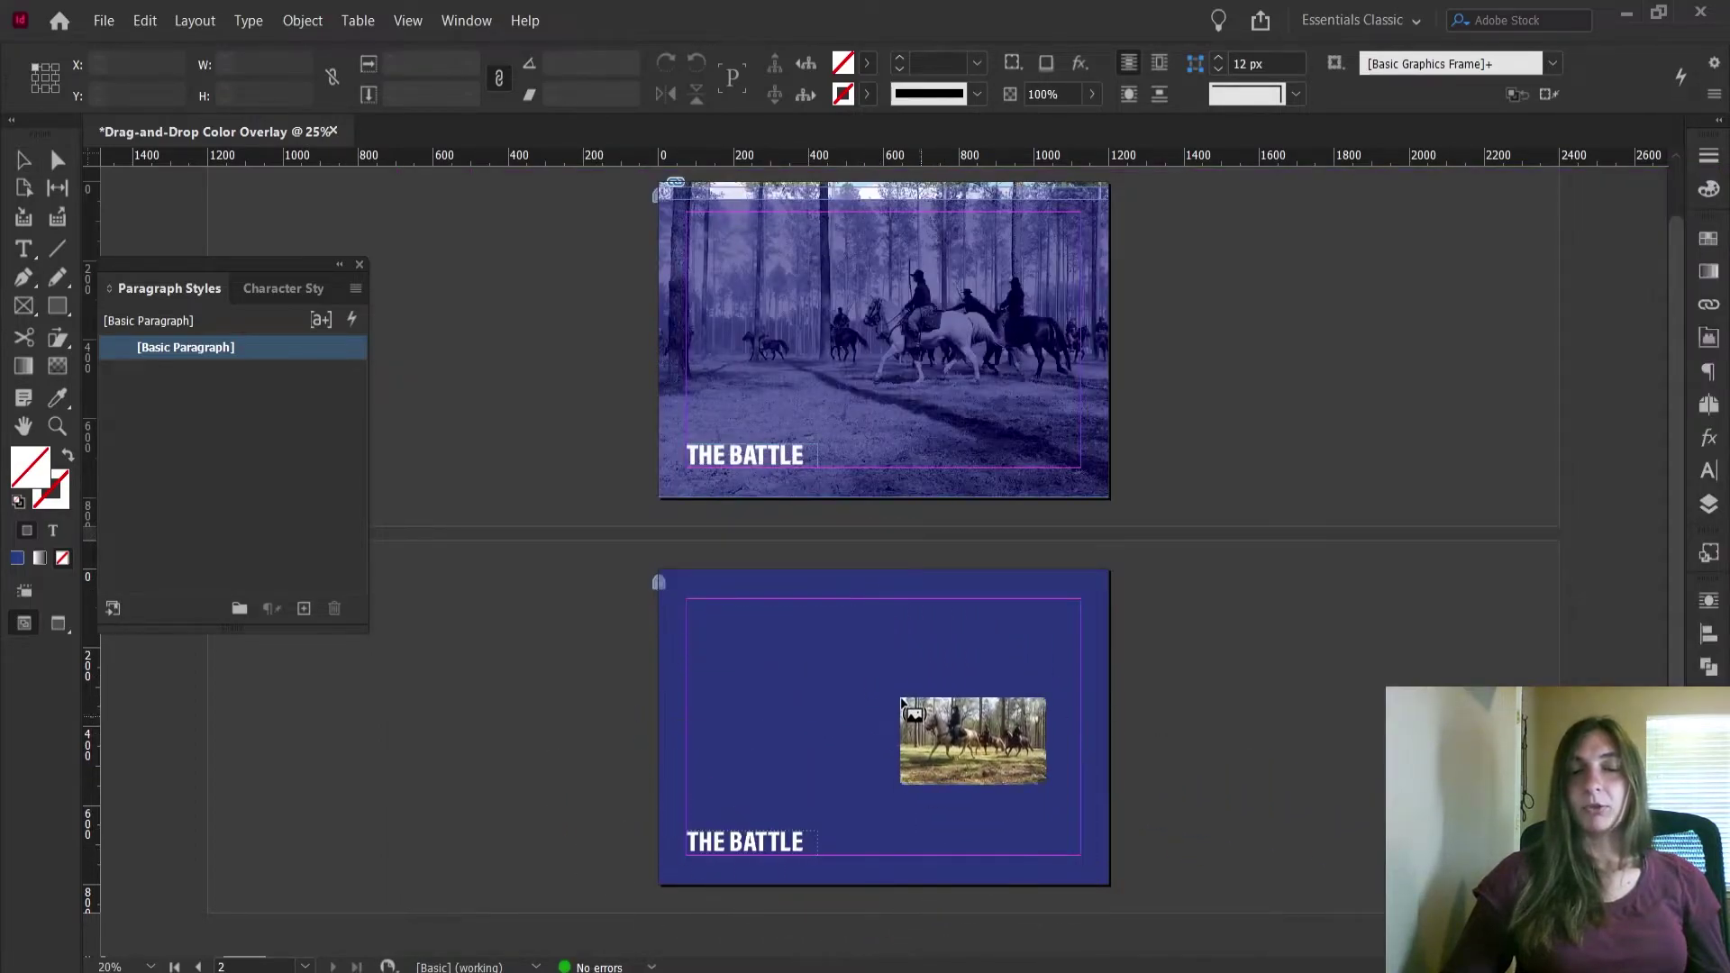
left_click(769, 638)
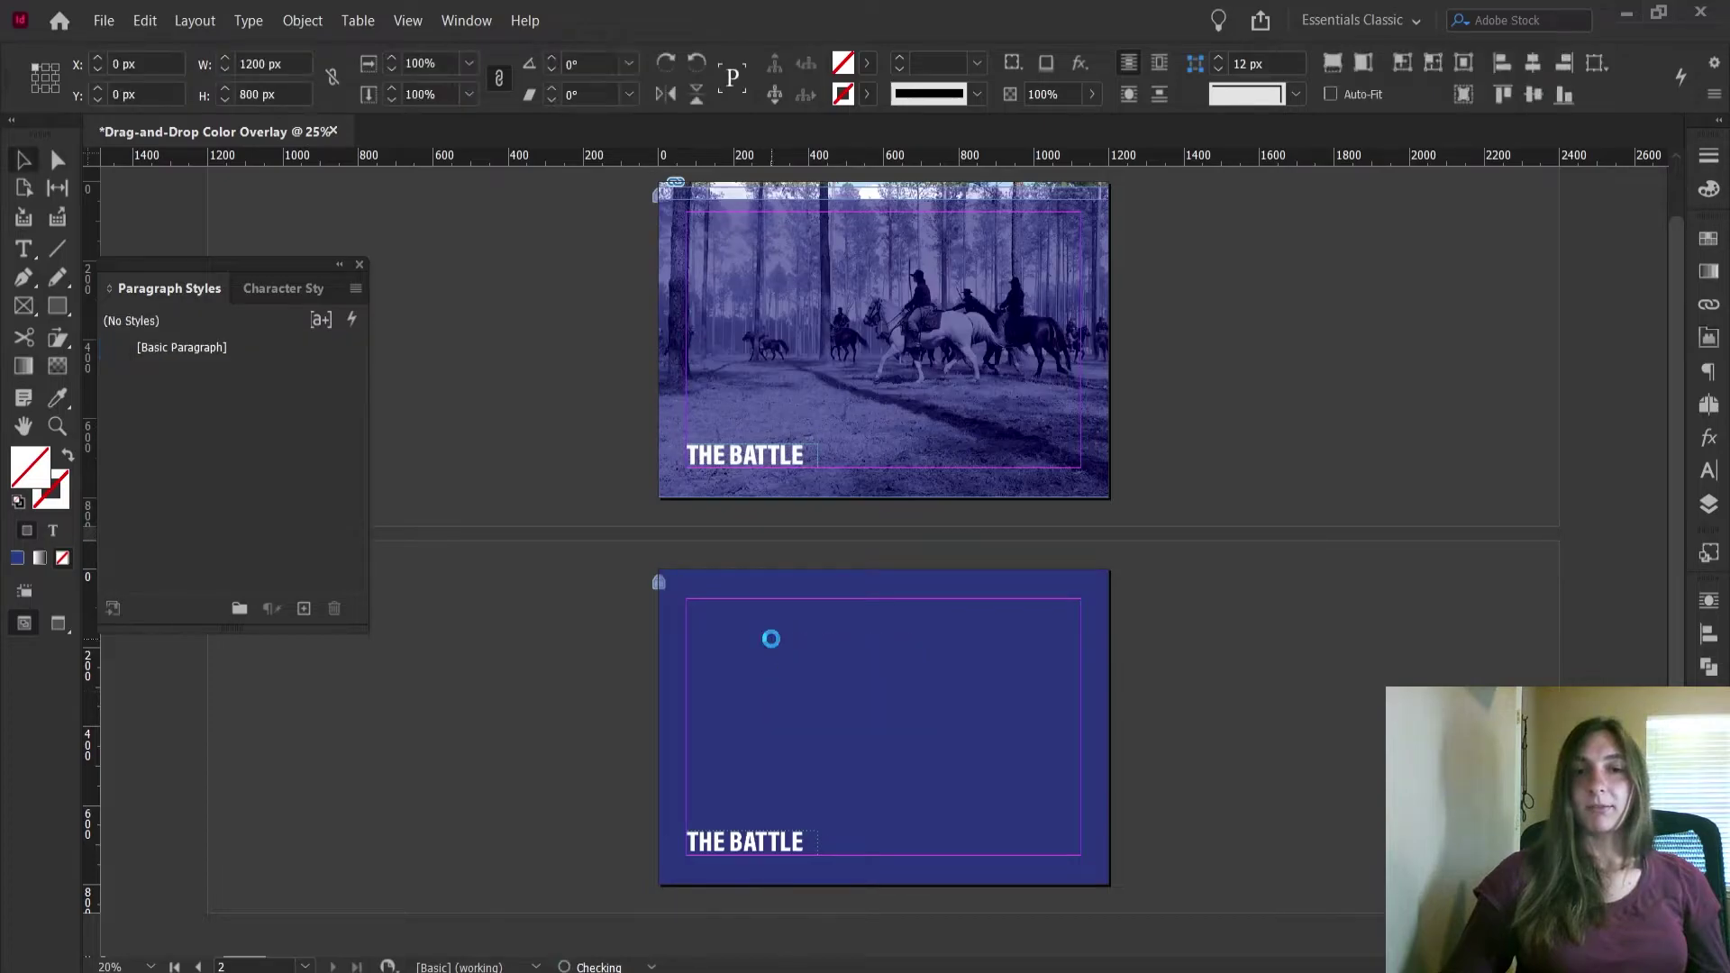
left_click(1229, 659)
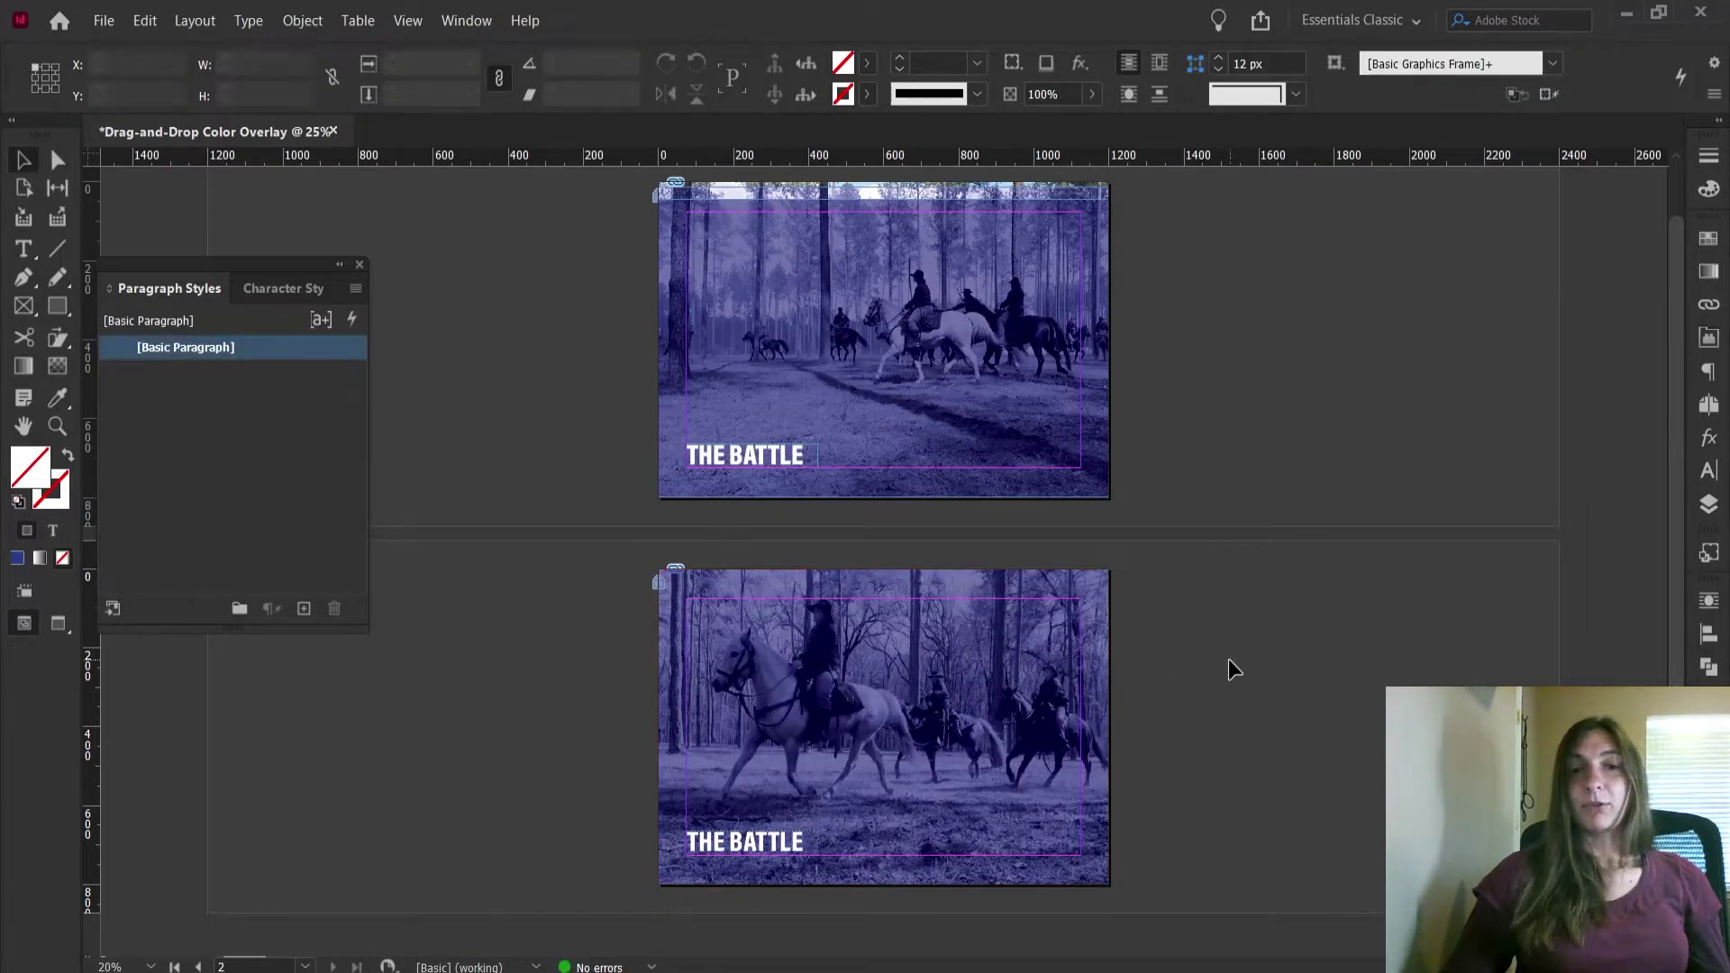
Add new pages based on A-Parent until the document has ten pages
left_click(1709, 407)
key("ctrl+shift+p")
key("ctrl+shift+p")
key("ctrl+shift+p")
key("ctrl+shift+p")
key("ctrl+shift+p")
key("ctrl+shift+p")
key("ctrl+shift+p")
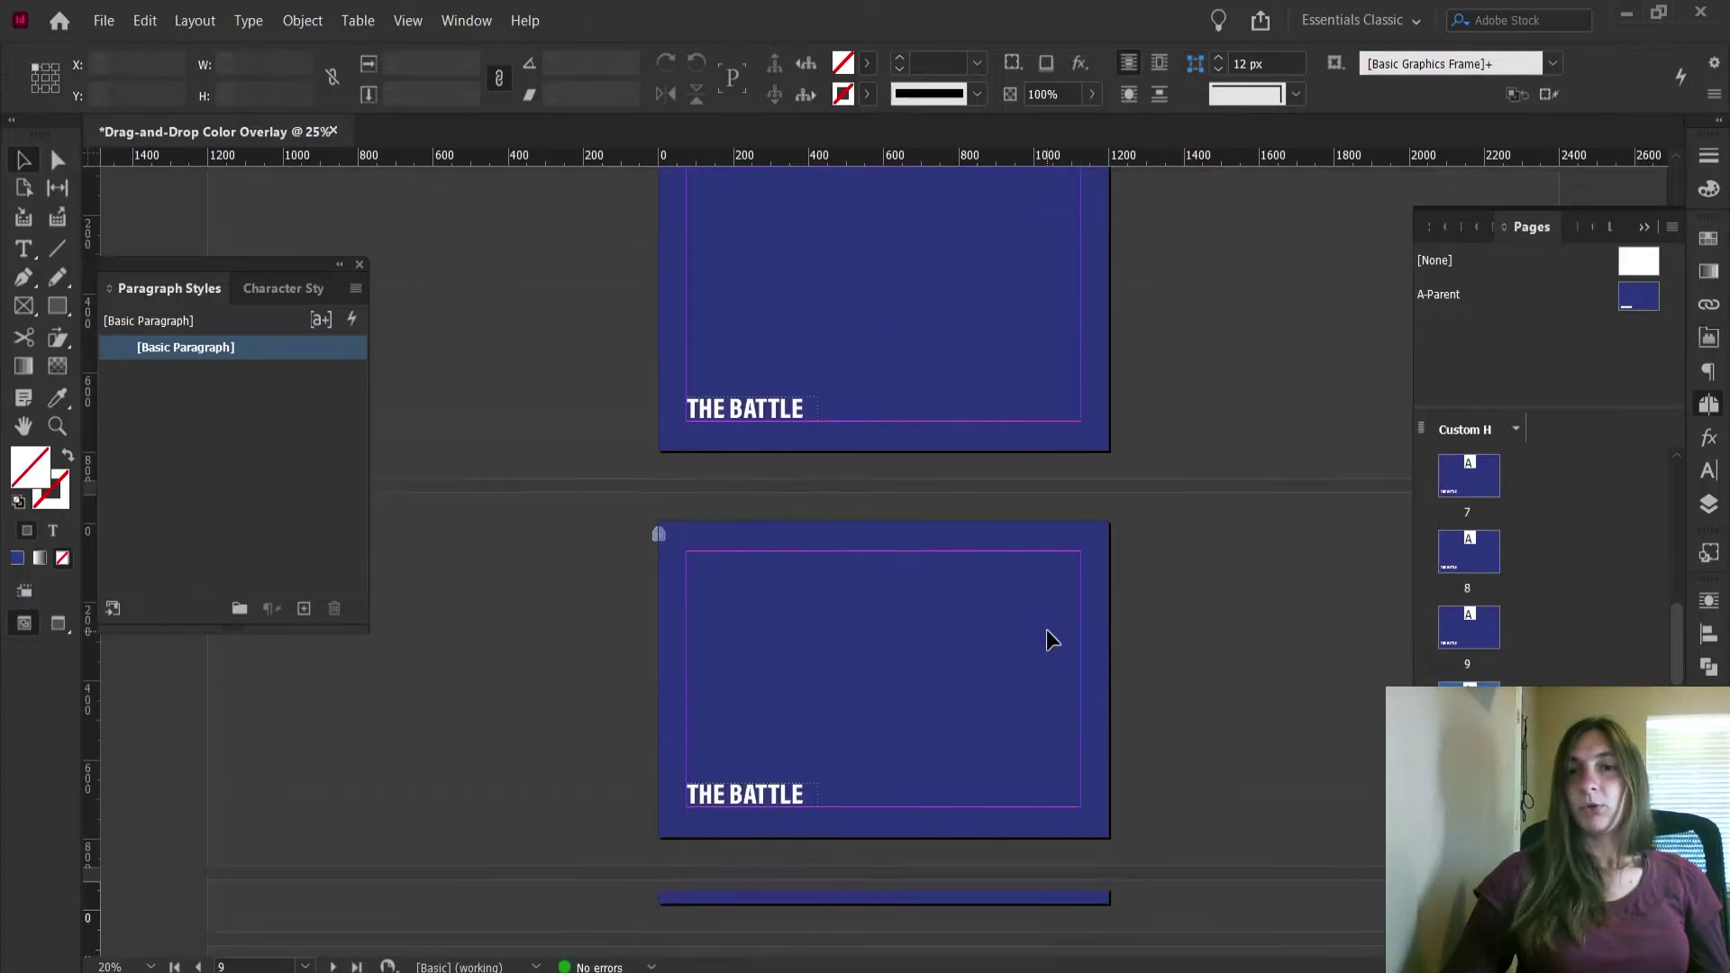
Load the nine photos from 20200229_141829.jpg through 20200229_142223.jpg in the 2020 Broxton Bridge folder for placing
scroll(1047, 629, "up", 8)
scroll(1046, 629, "up", 12)
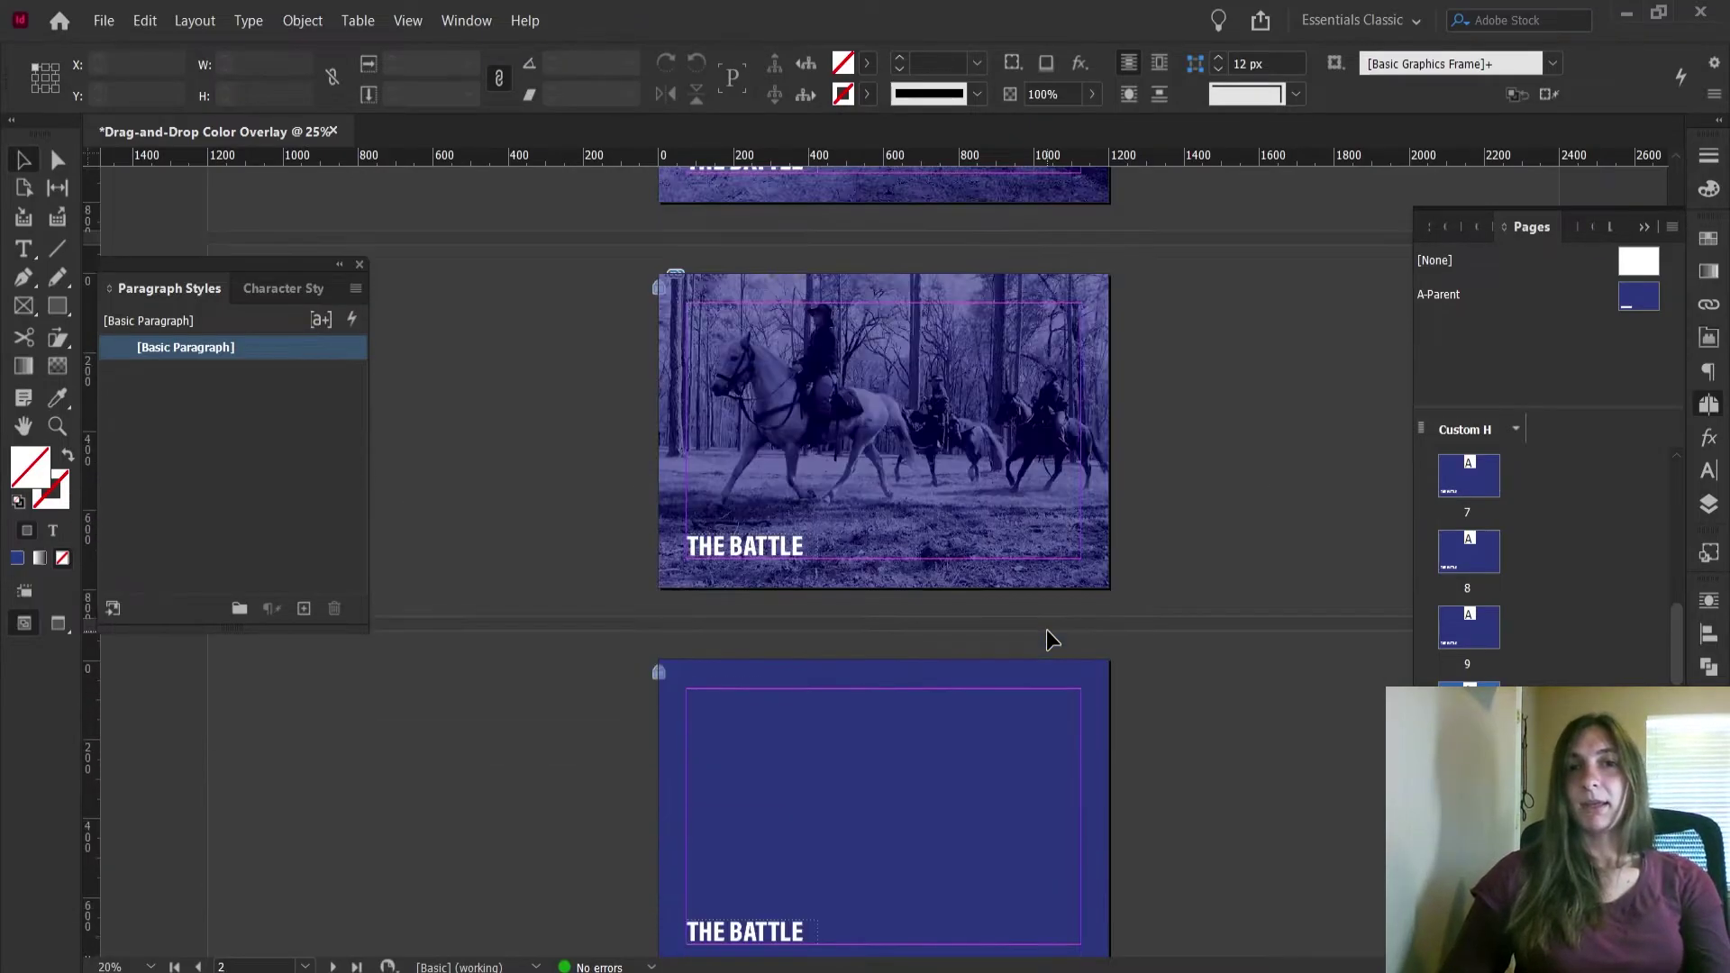
left_click(103, 19)
left_click(136, 310)
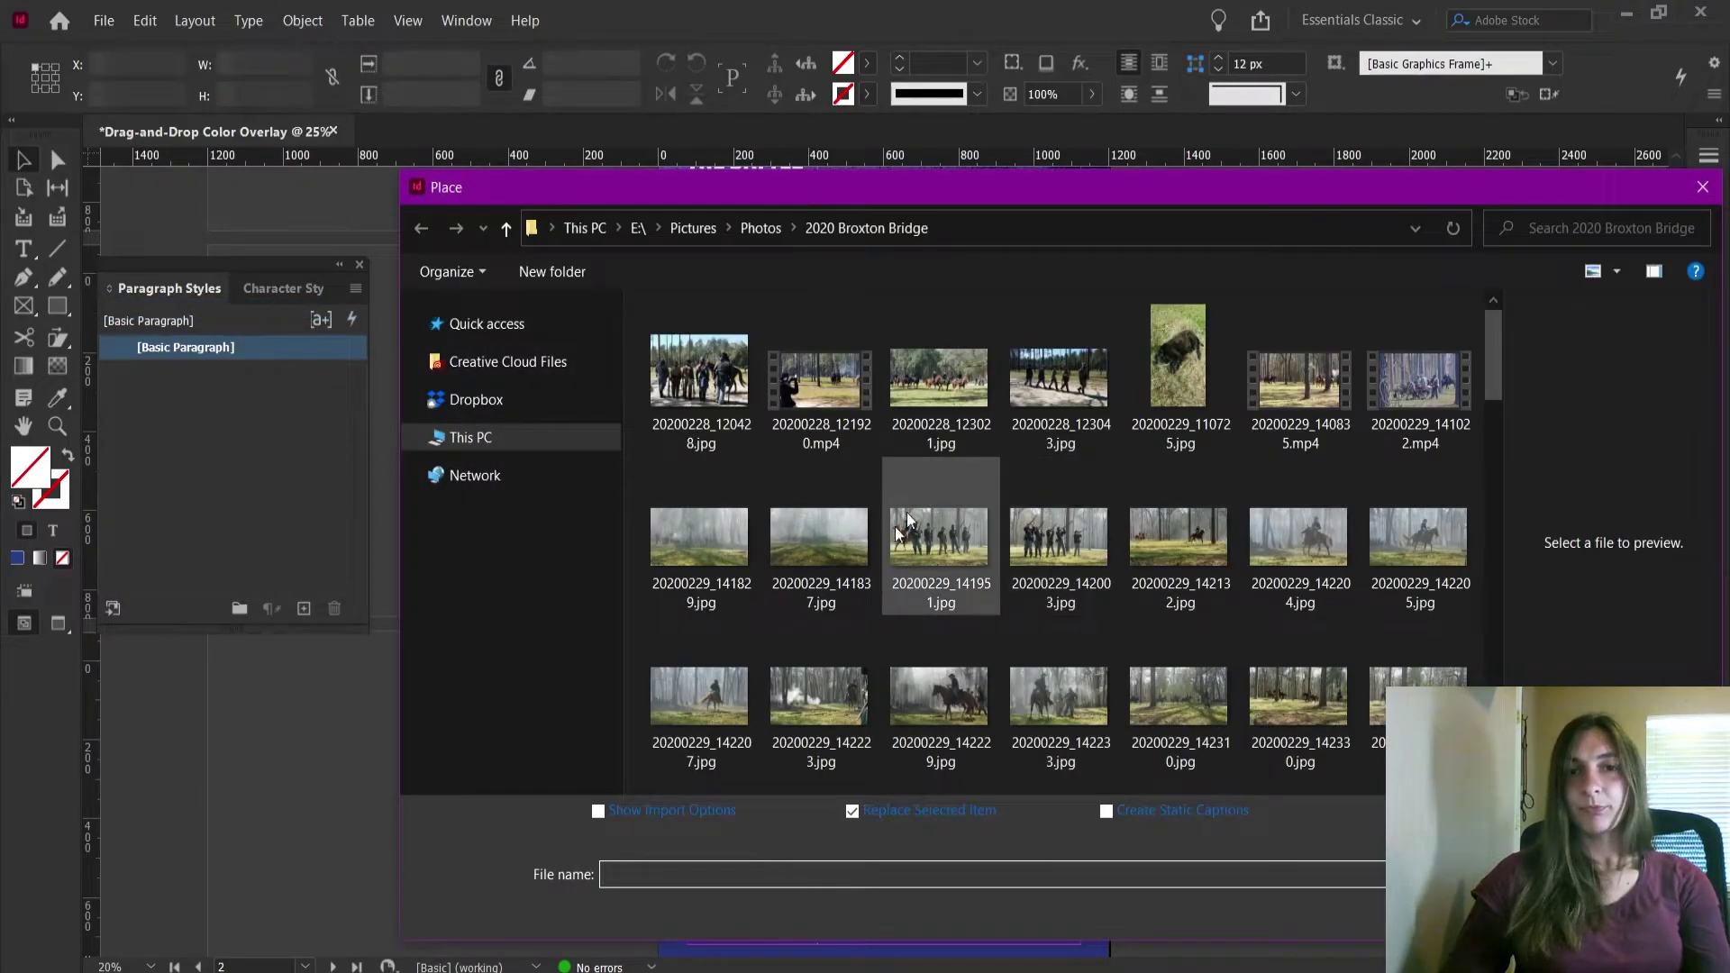
left_click(737, 574)
left_click(863, 704, "ctrl")
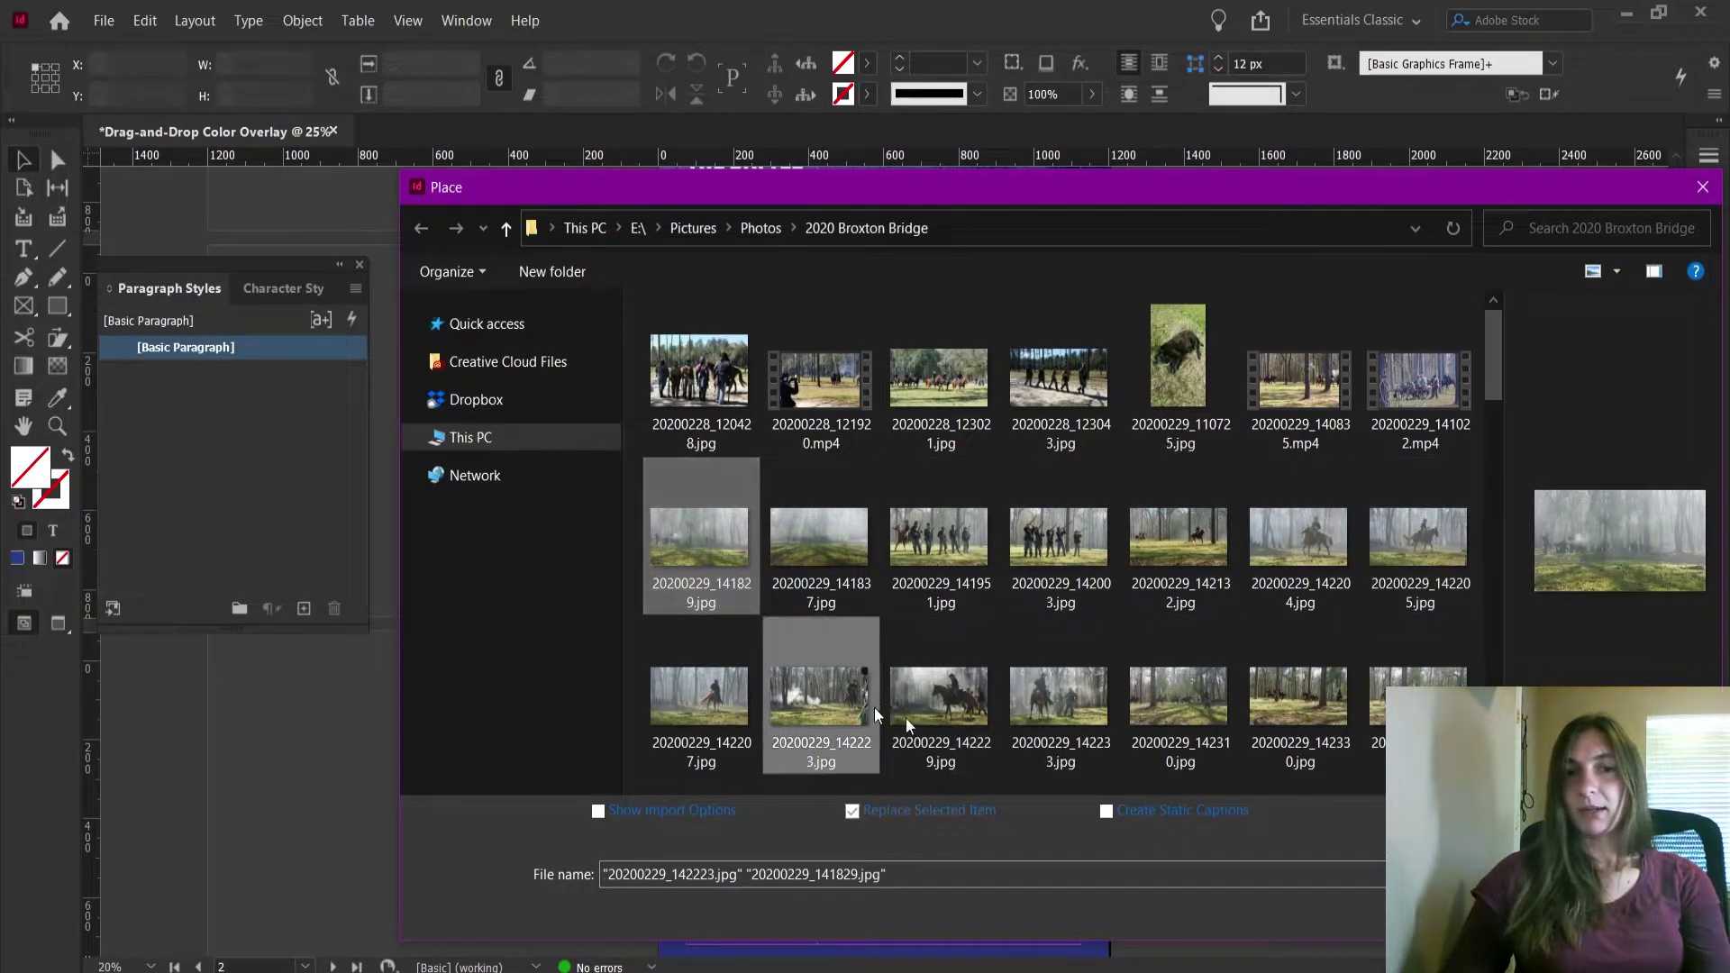
left_click(712, 541)
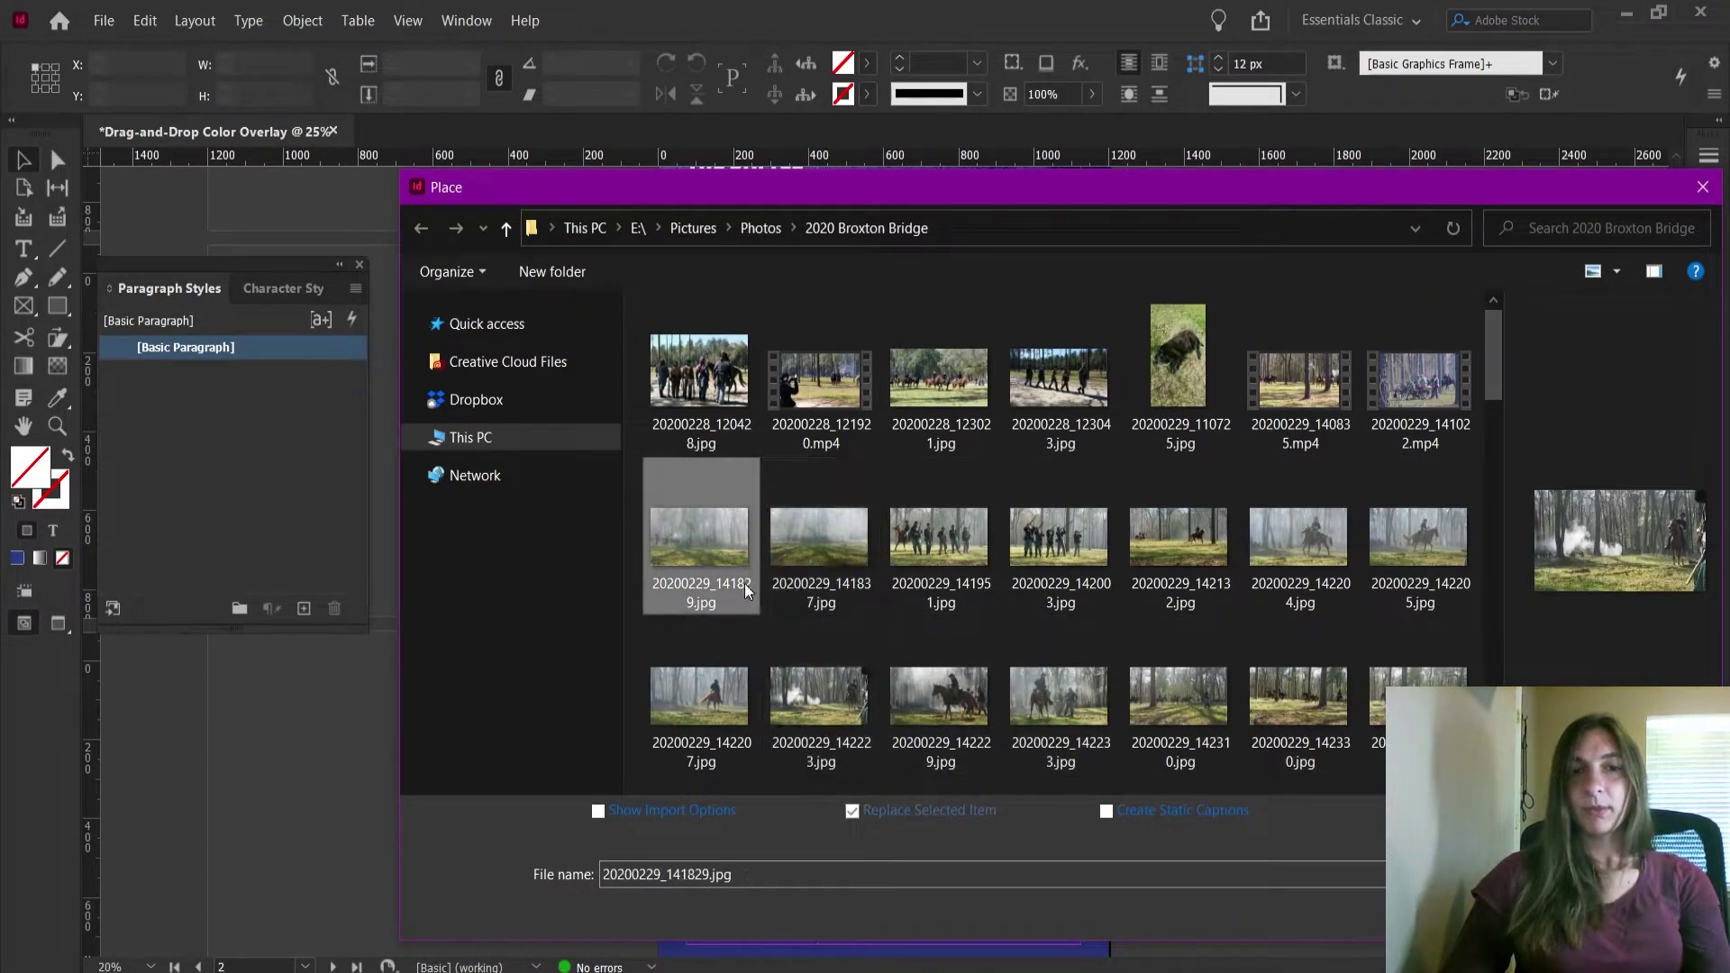
left_click(799, 680, "shift")
key("Return")
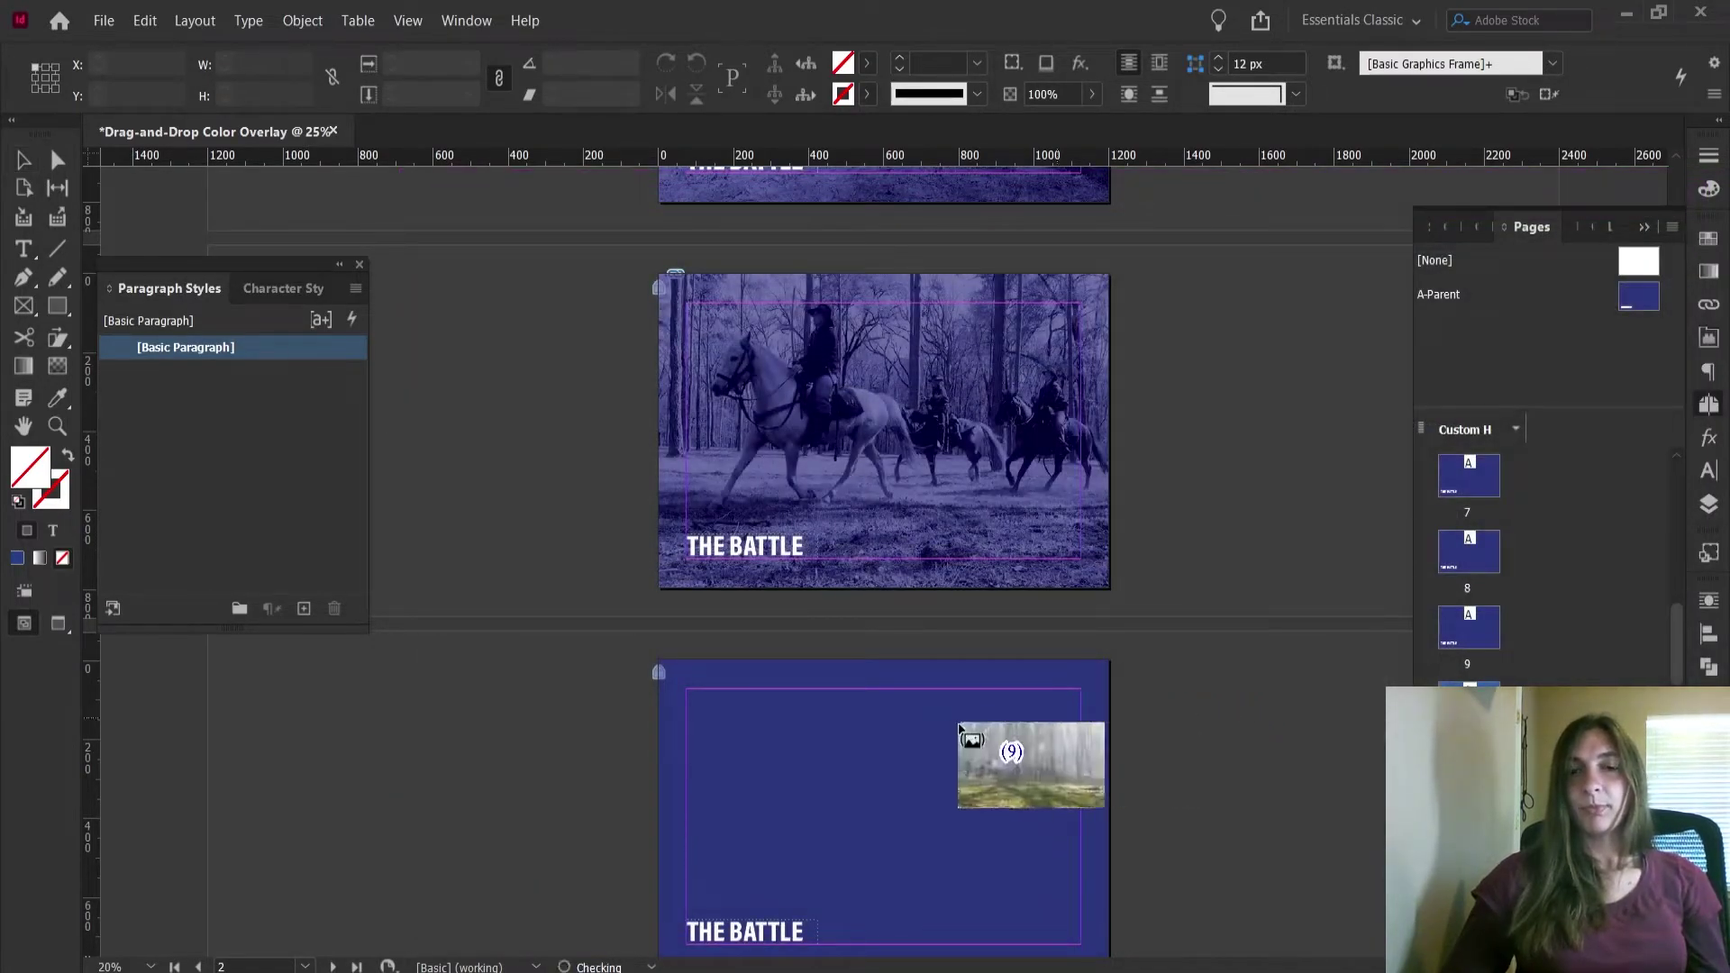
Place the first three loaded photos into the picture frames on pages 3, 4 and 5
scroll(1012, 753, "down", 3)
left_click(888, 523)
scroll(892, 577, "down", 7)
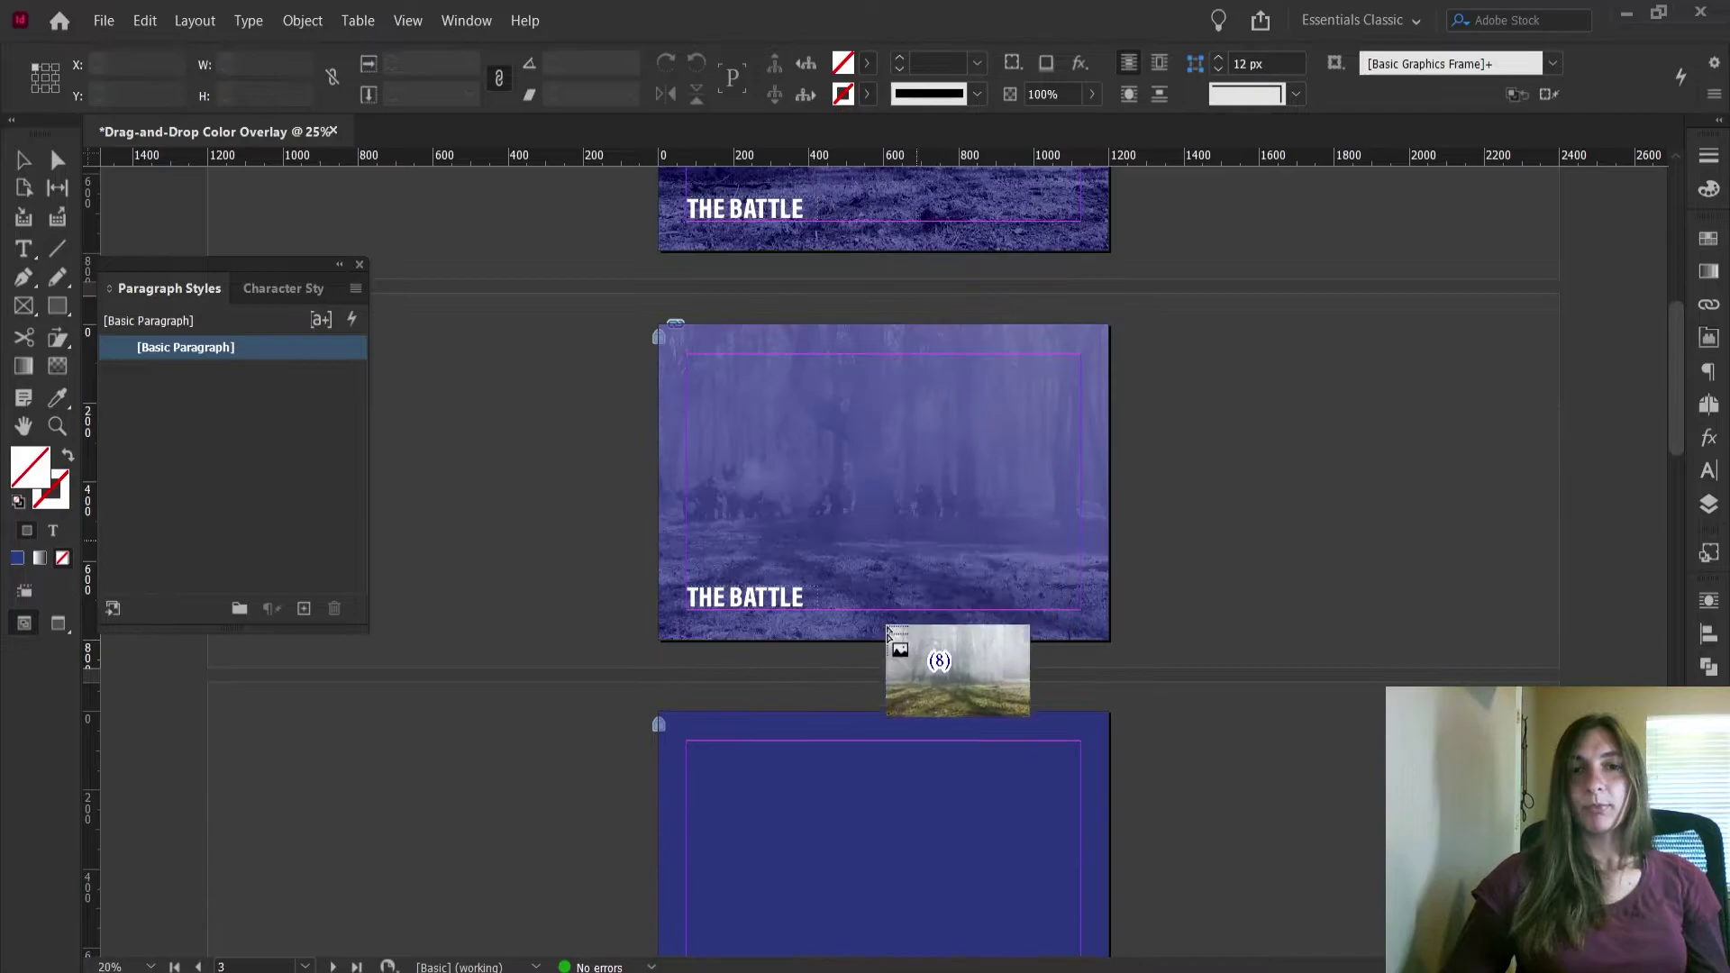
left_click(795, 483)
left_click(891, 822)
scroll(986, 722, "down", 7)
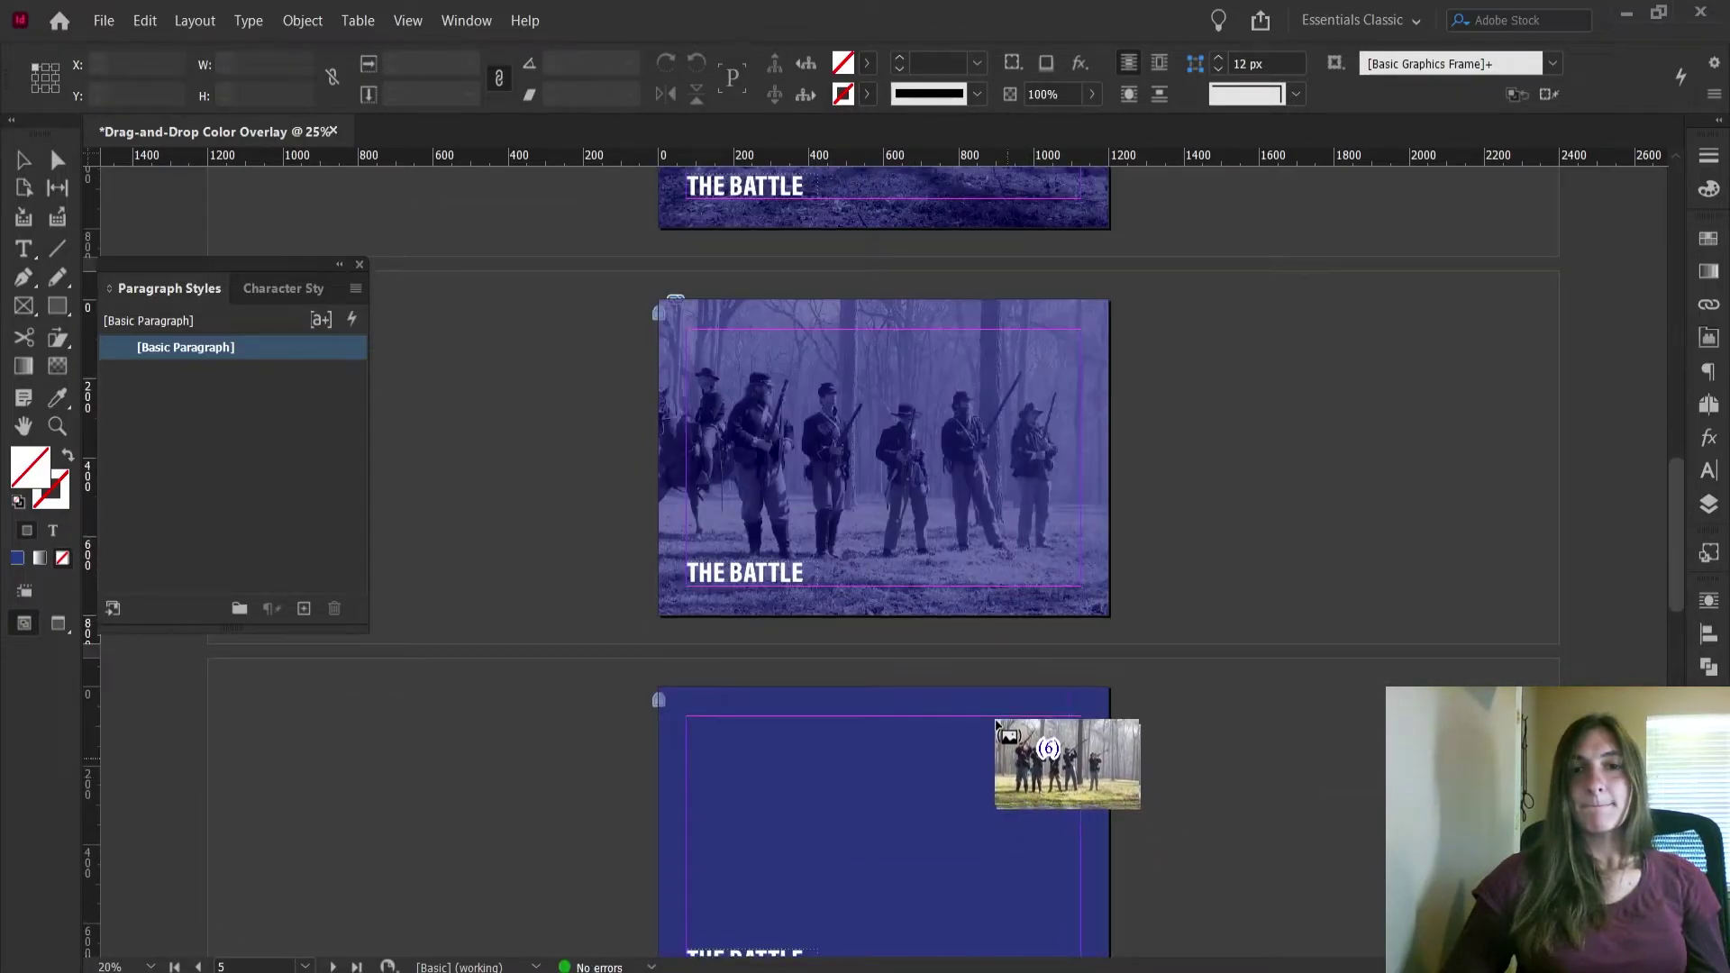
Place the next five loaded photos into the frames on pages 6 to 10 and discard the remaining loaded photo
left_click(811, 773)
scroll(856, 781, "down", 8)
left_click(884, 644)
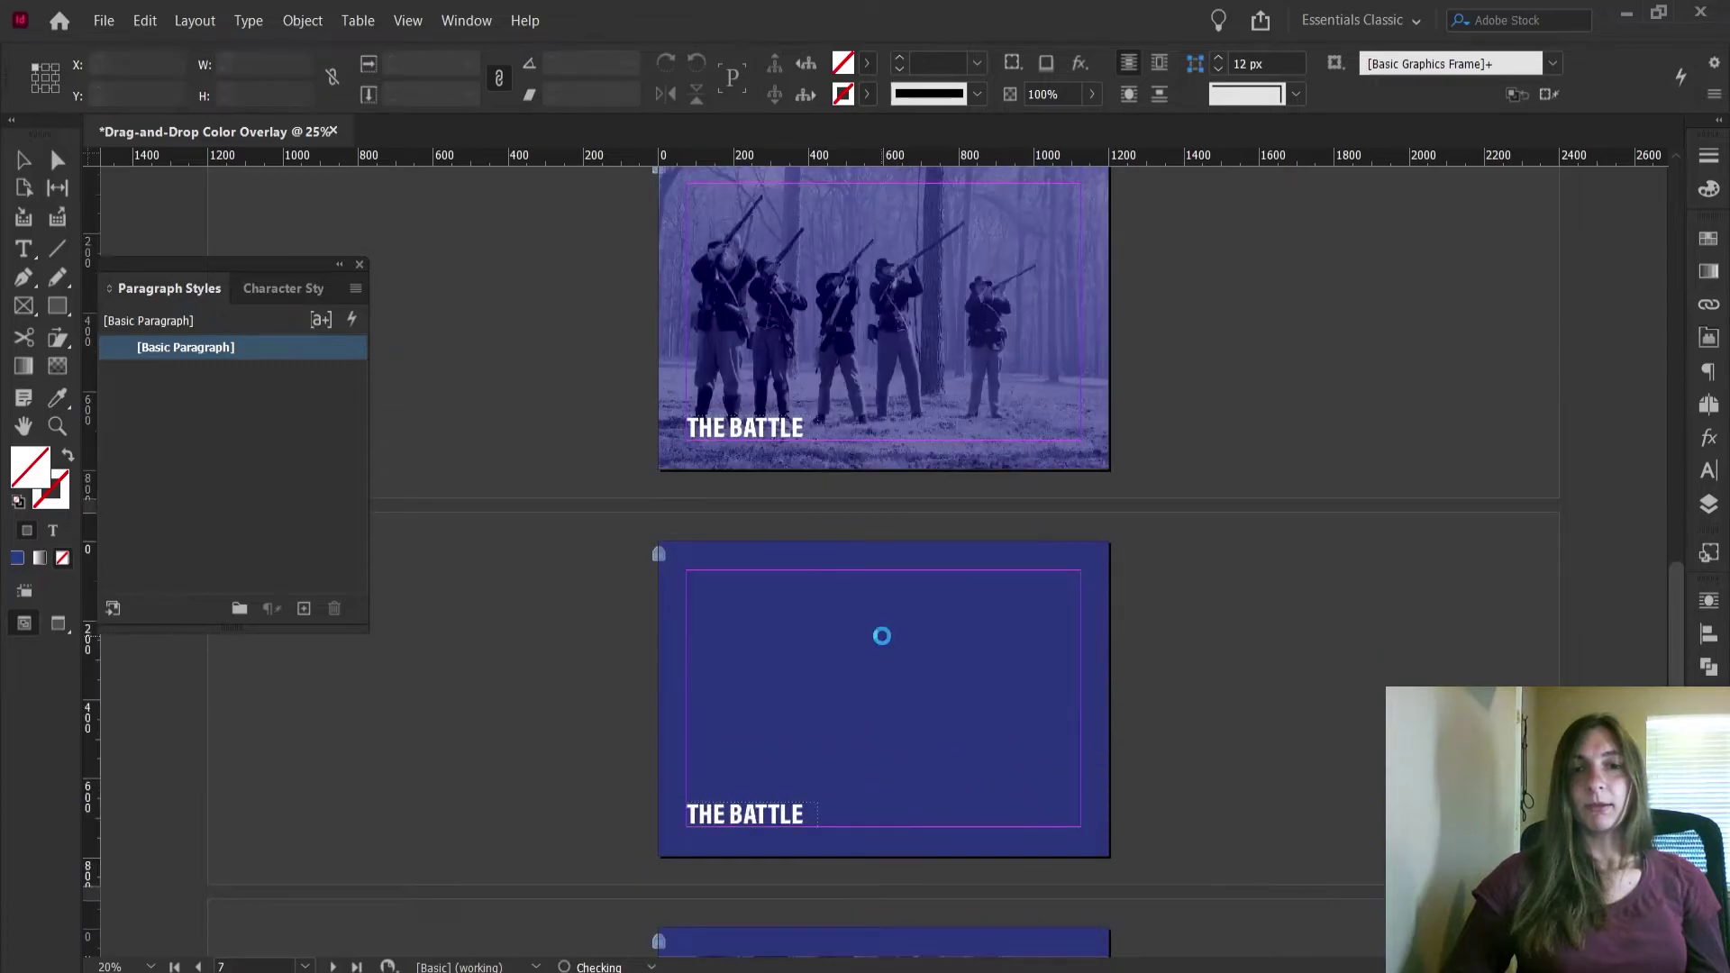
scroll(879, 586, "down", 10)
left_click(876, 446)
left_click(908, 788)
scroll(1036, 830, "down", 7)
left_click(853, 650)
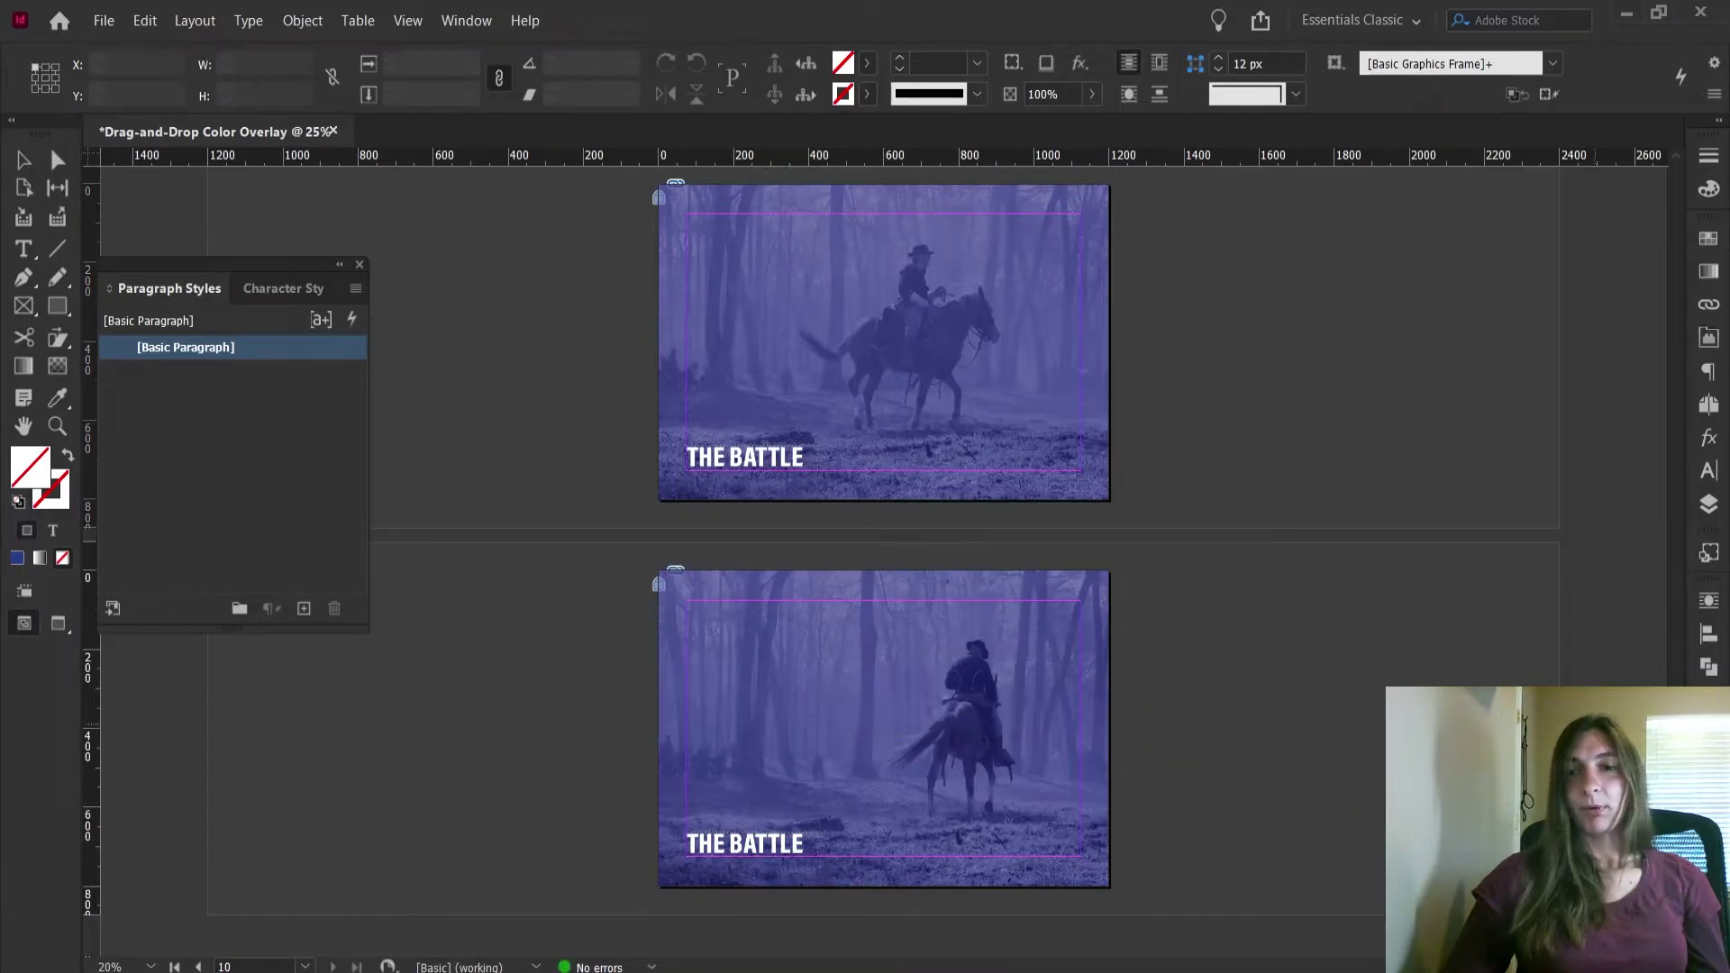
key("Delete")
Widen the Pages panel and delete page 1 along with the objects it contains
scroll(1117, 732, "up", 6)
scroll(1117, 723, "down", 5)
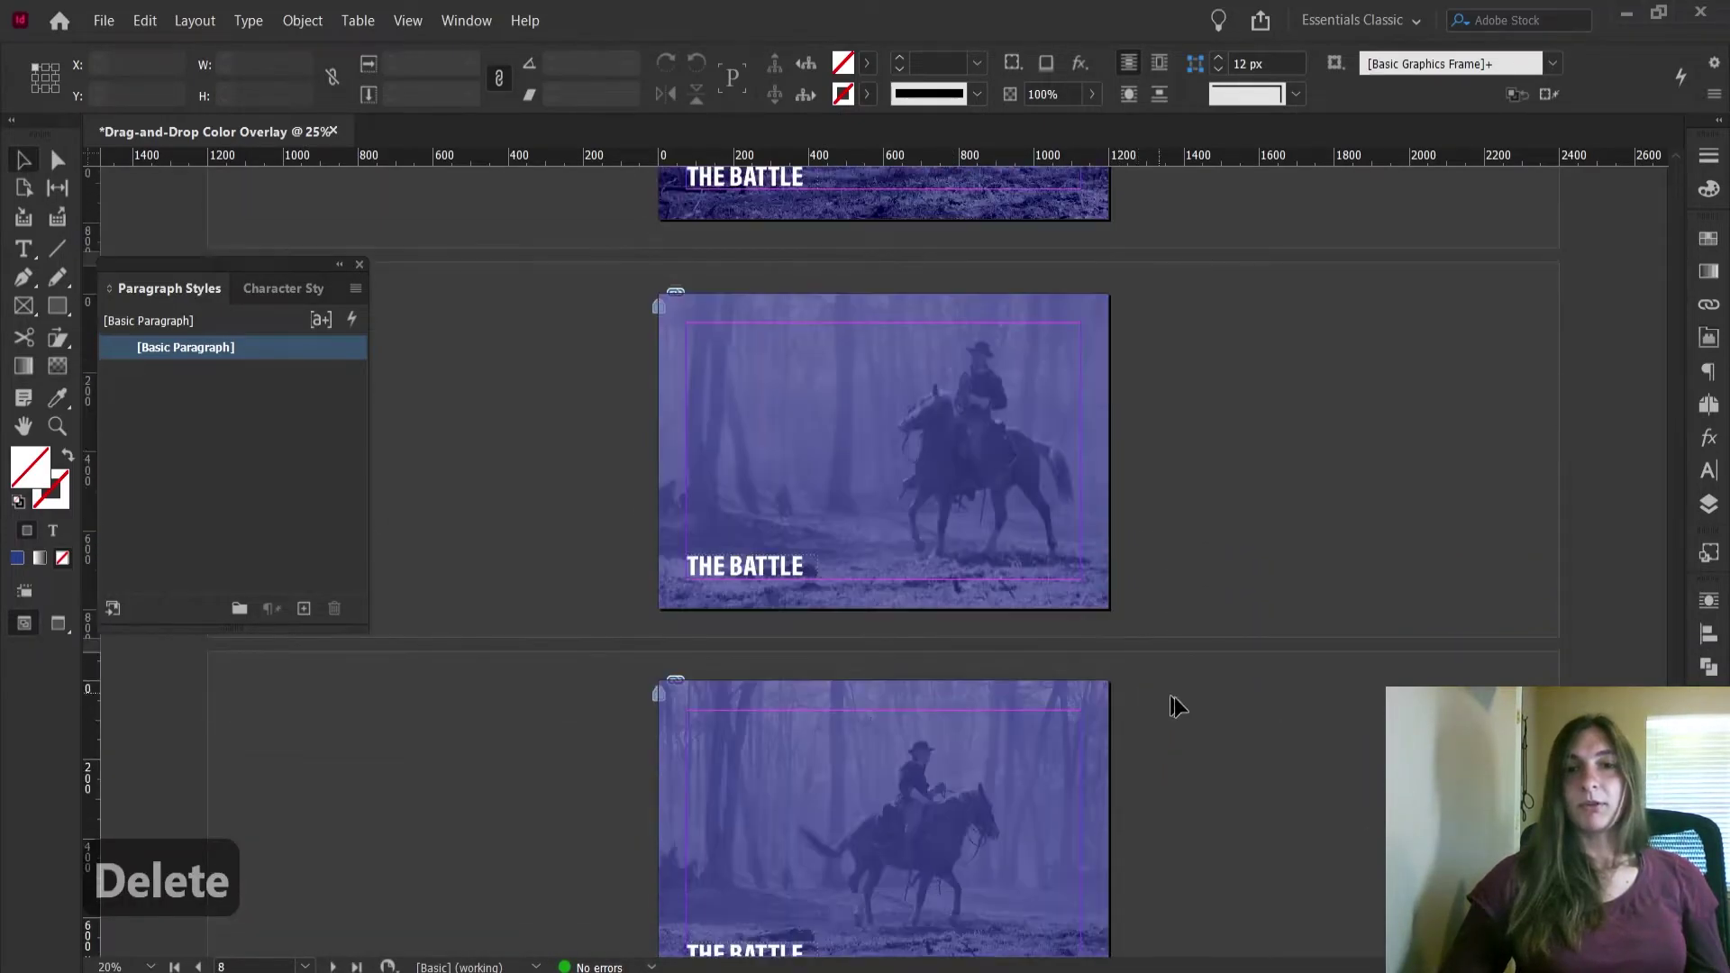
scroll(1445, 717, "down", 2)
scroll(1444, 716, "up", 8)
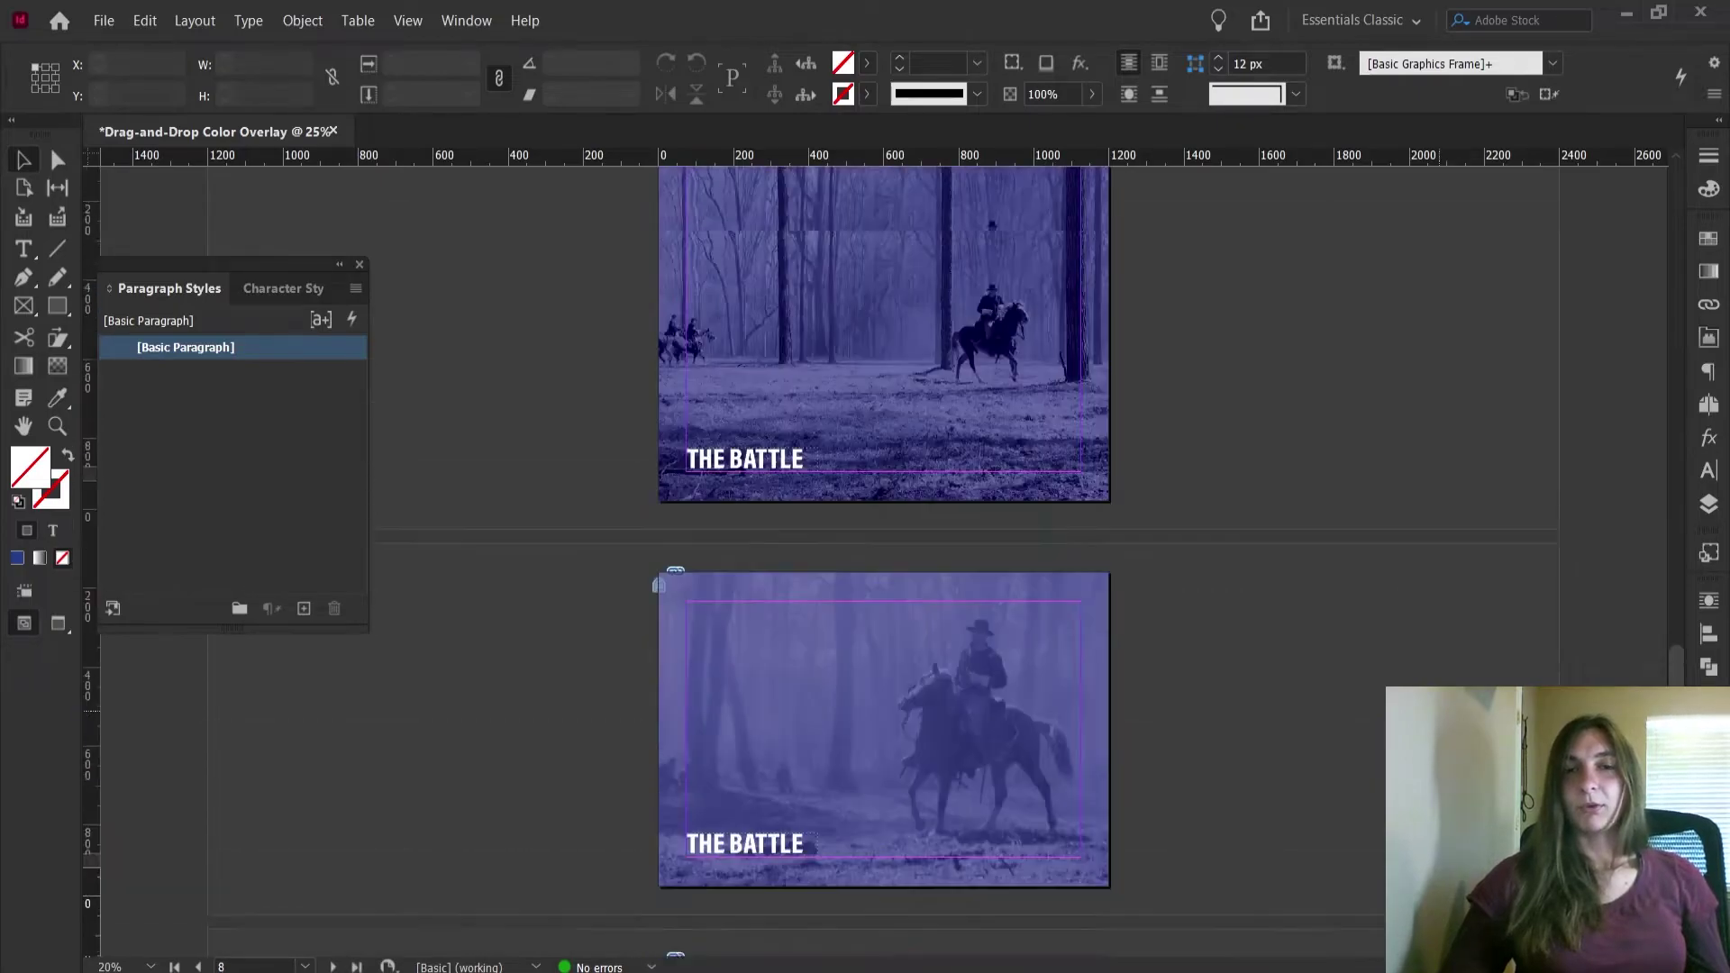
scroll(1445, 714, "up", 12)
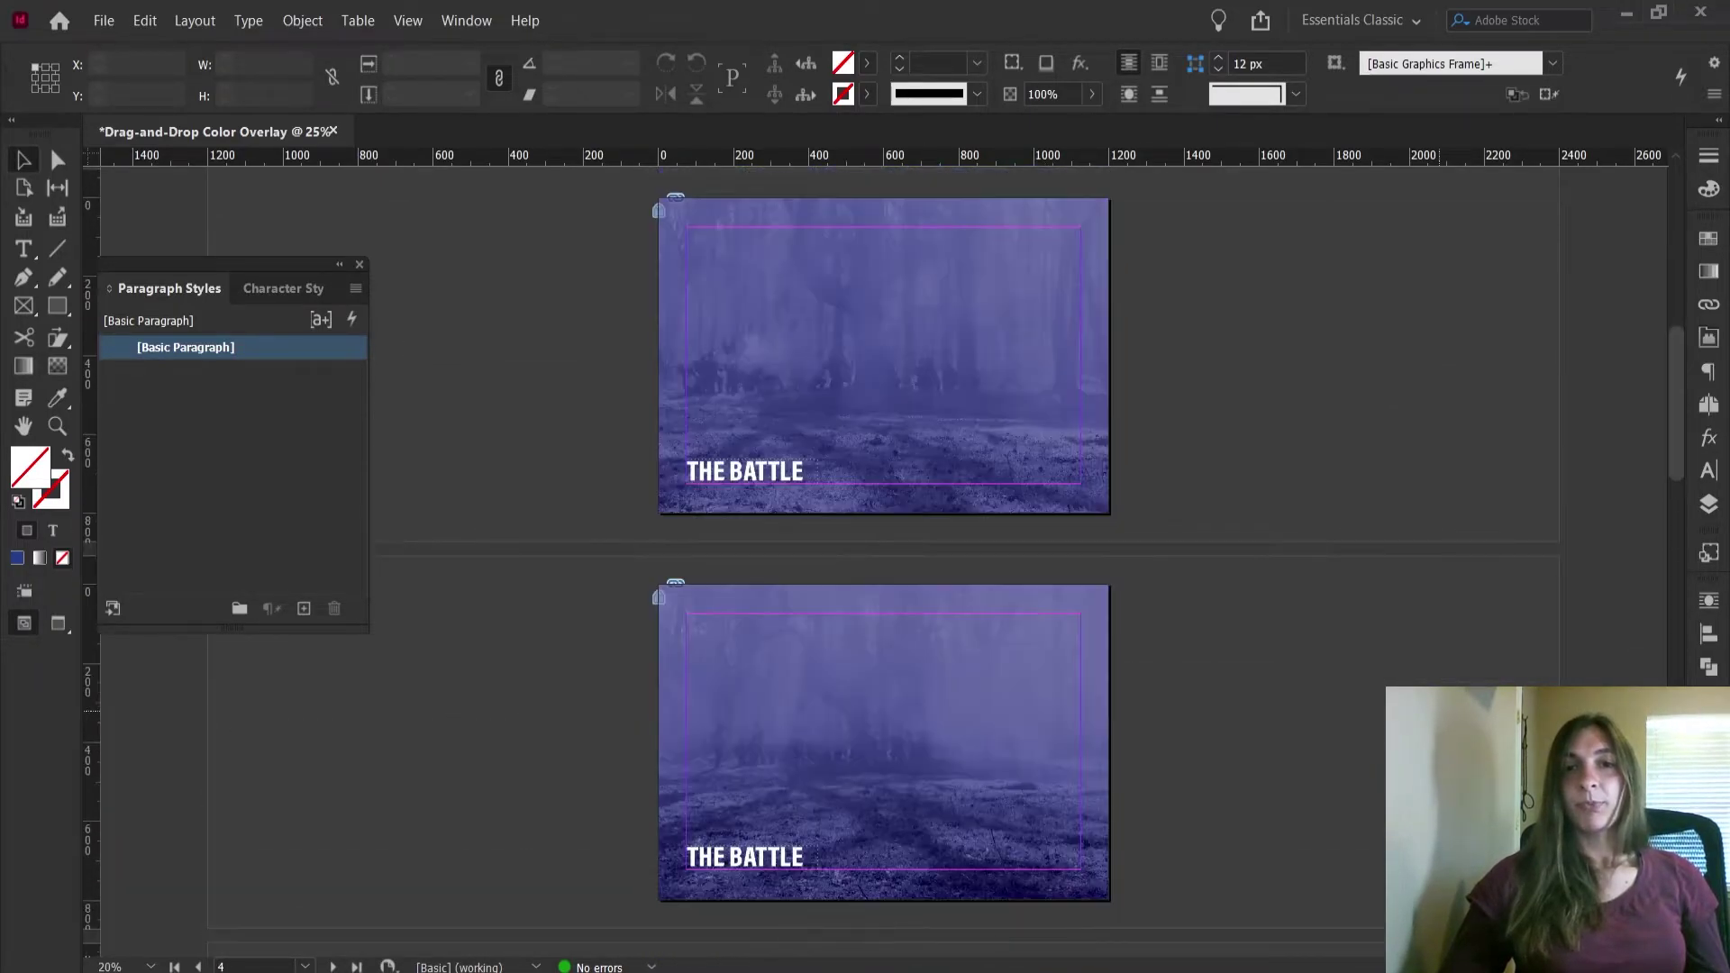
scroll(1445, 713, "up", 7)
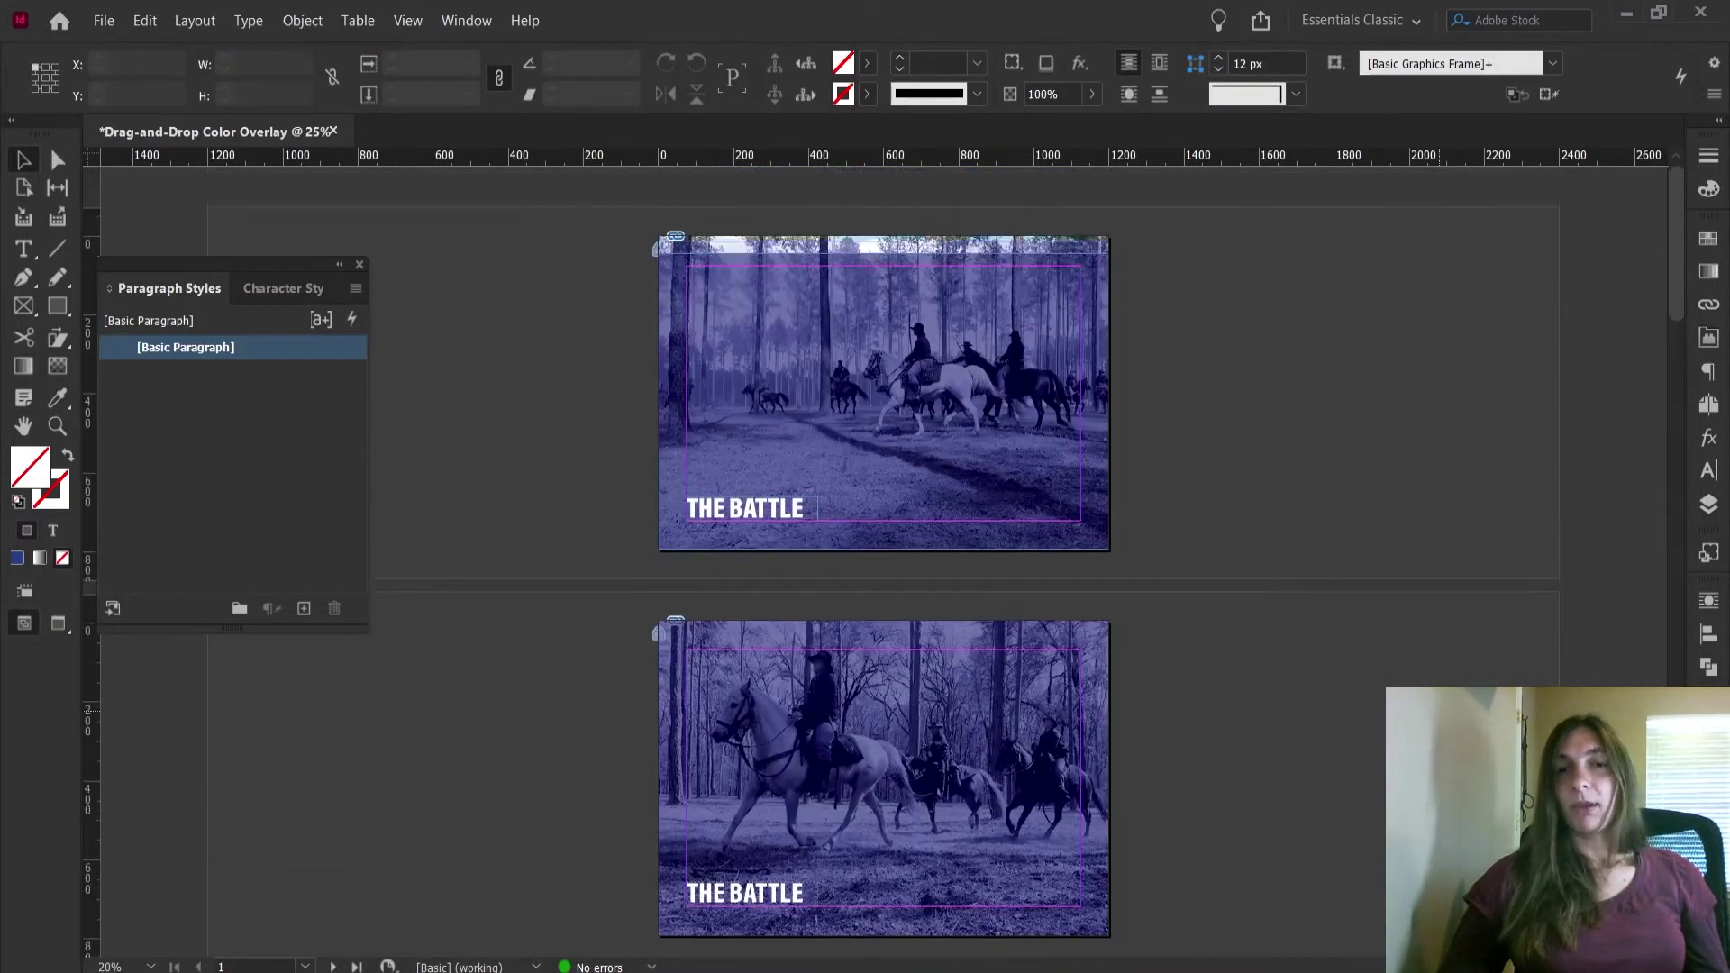
left_click(1717, 402)
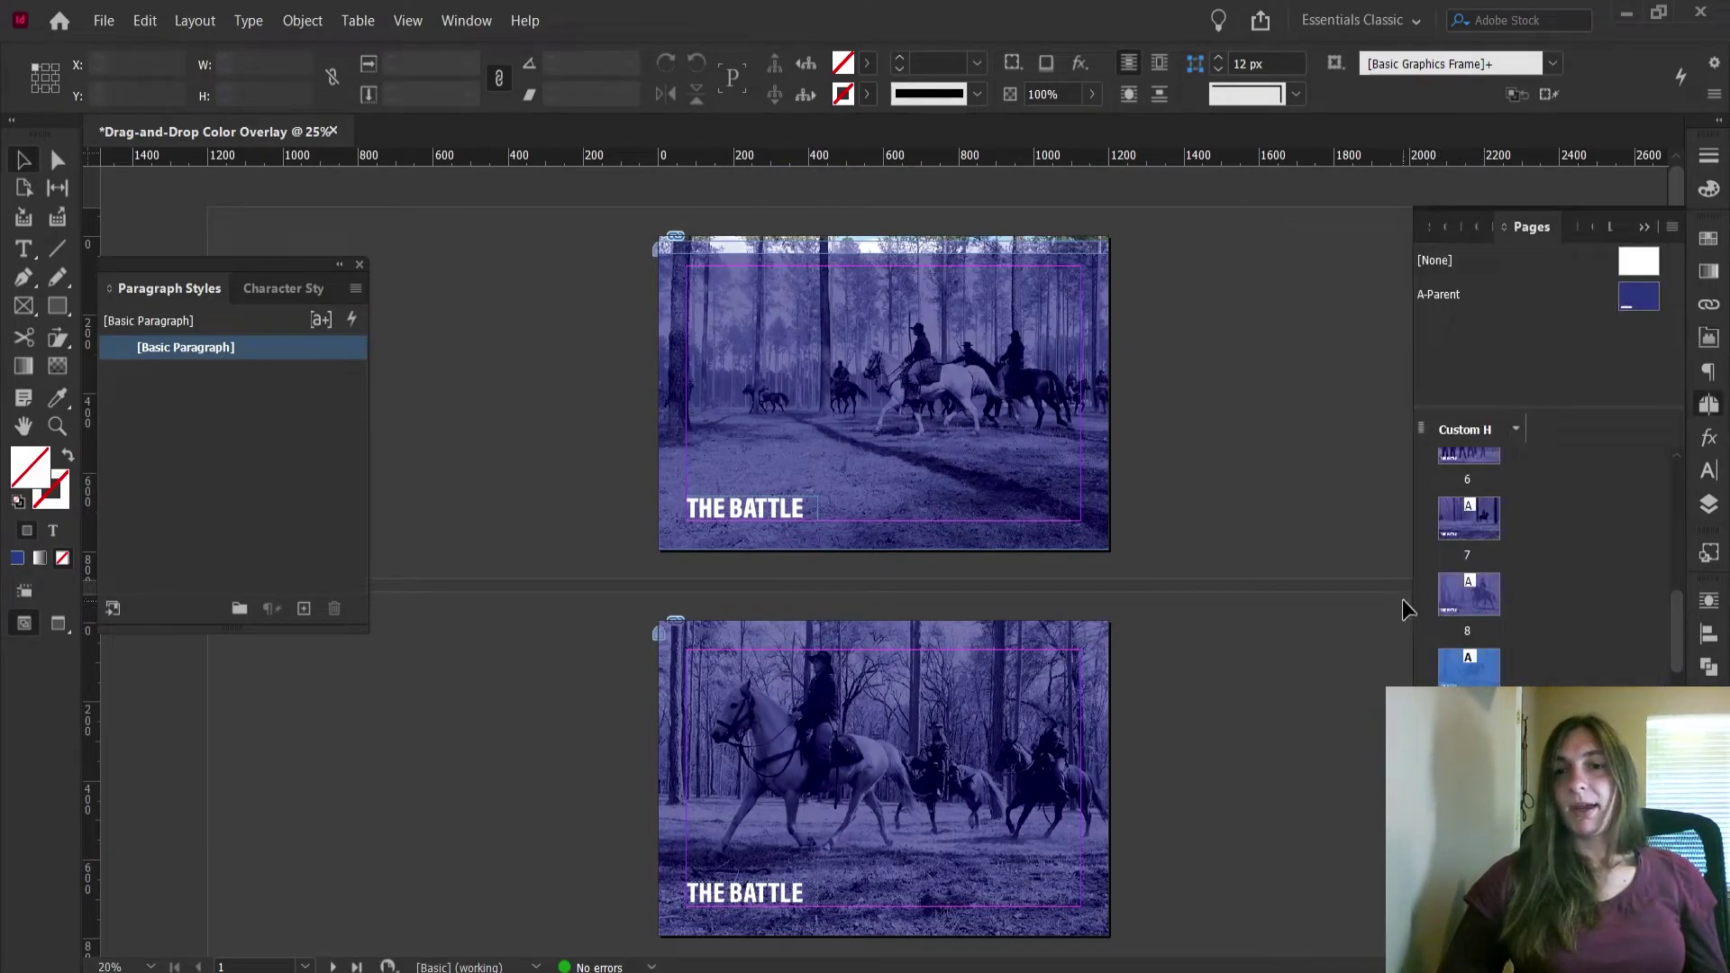
left_click_drag(1409, 604, 1272, 602)
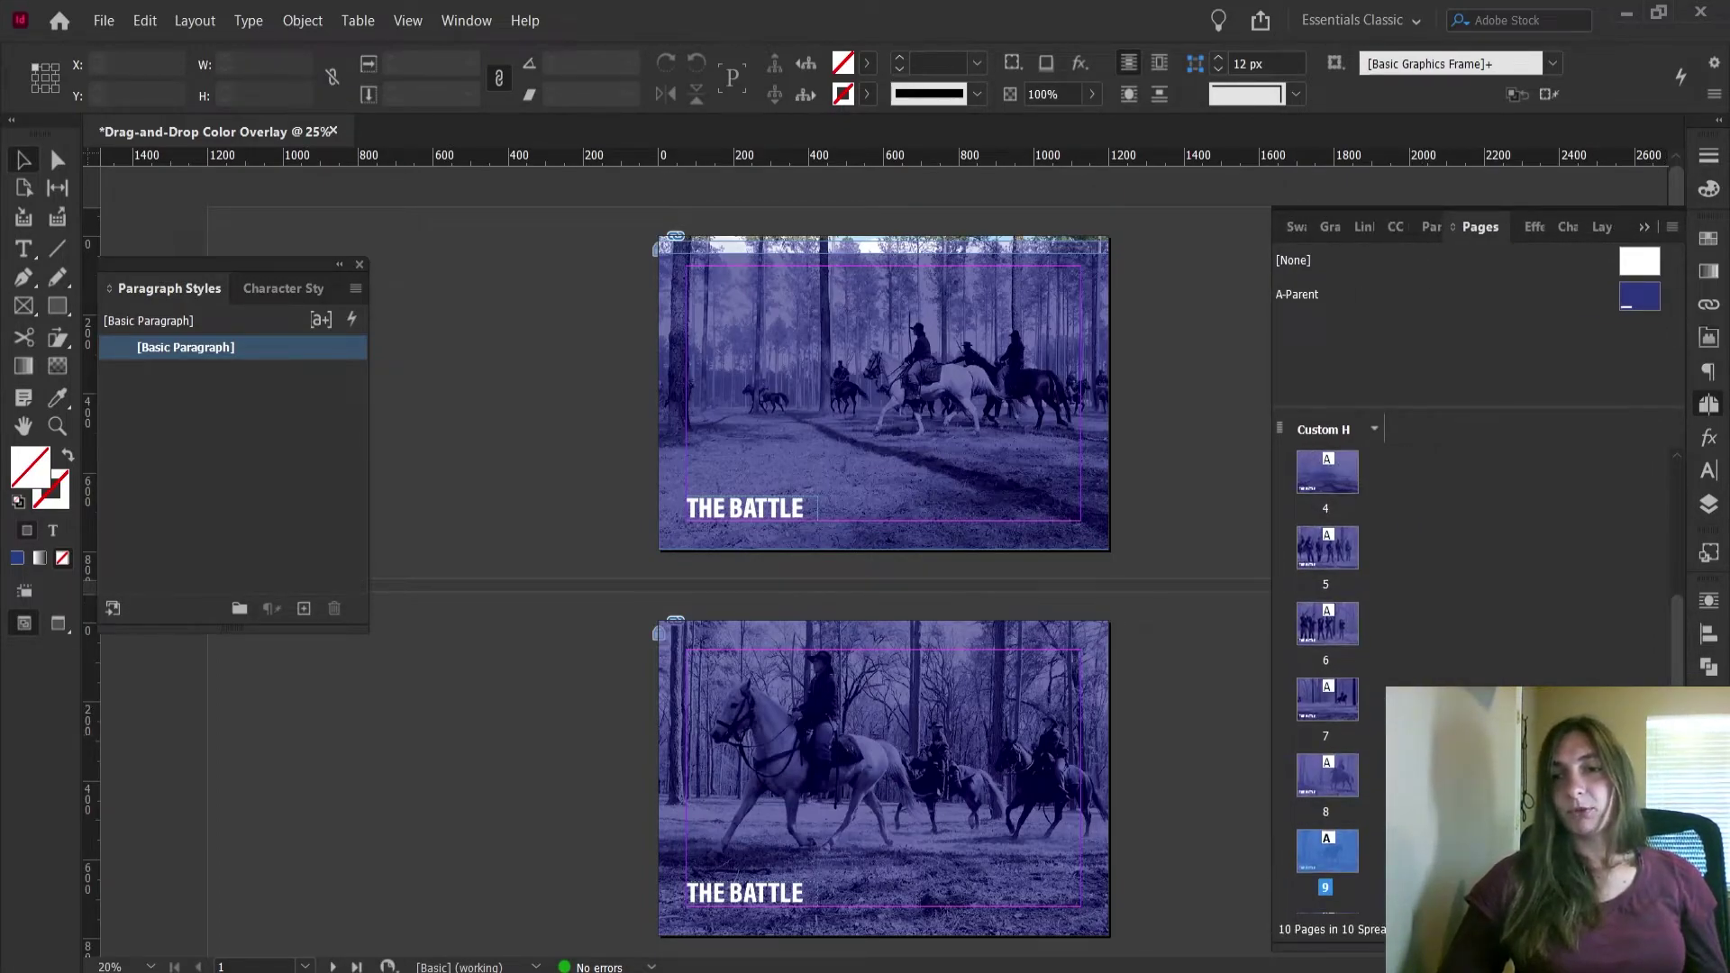
scroll(1692, 481, "up", 3)
left_click(1330, 493)
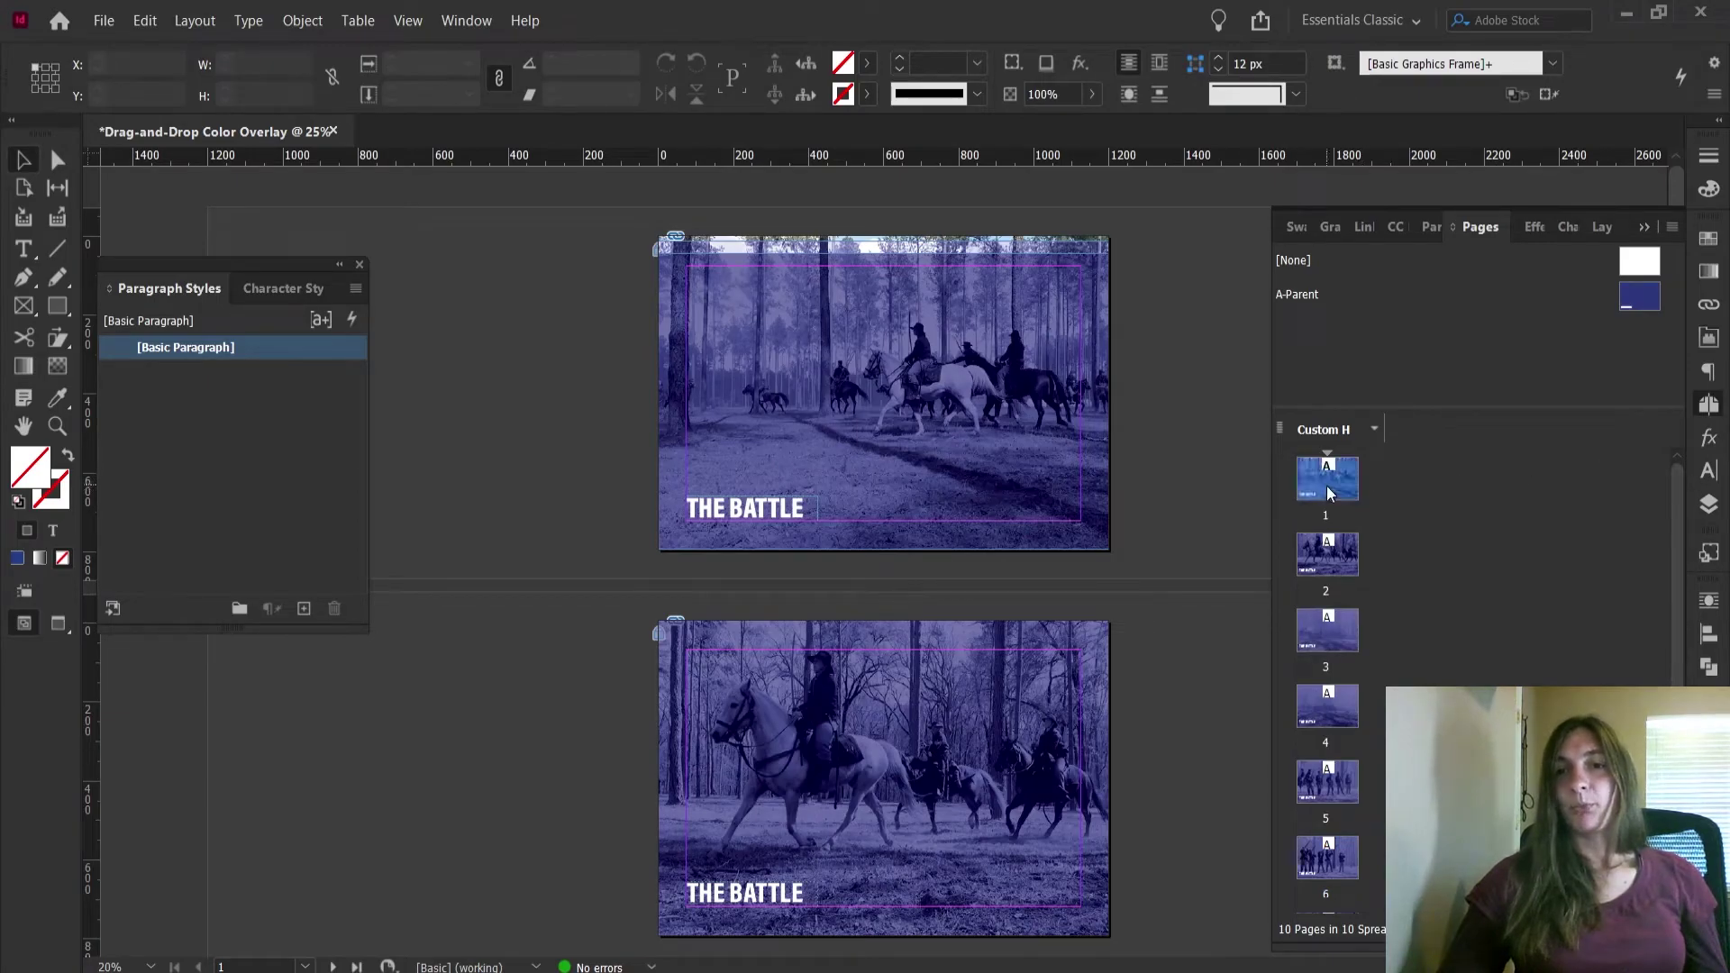
key("Delete")
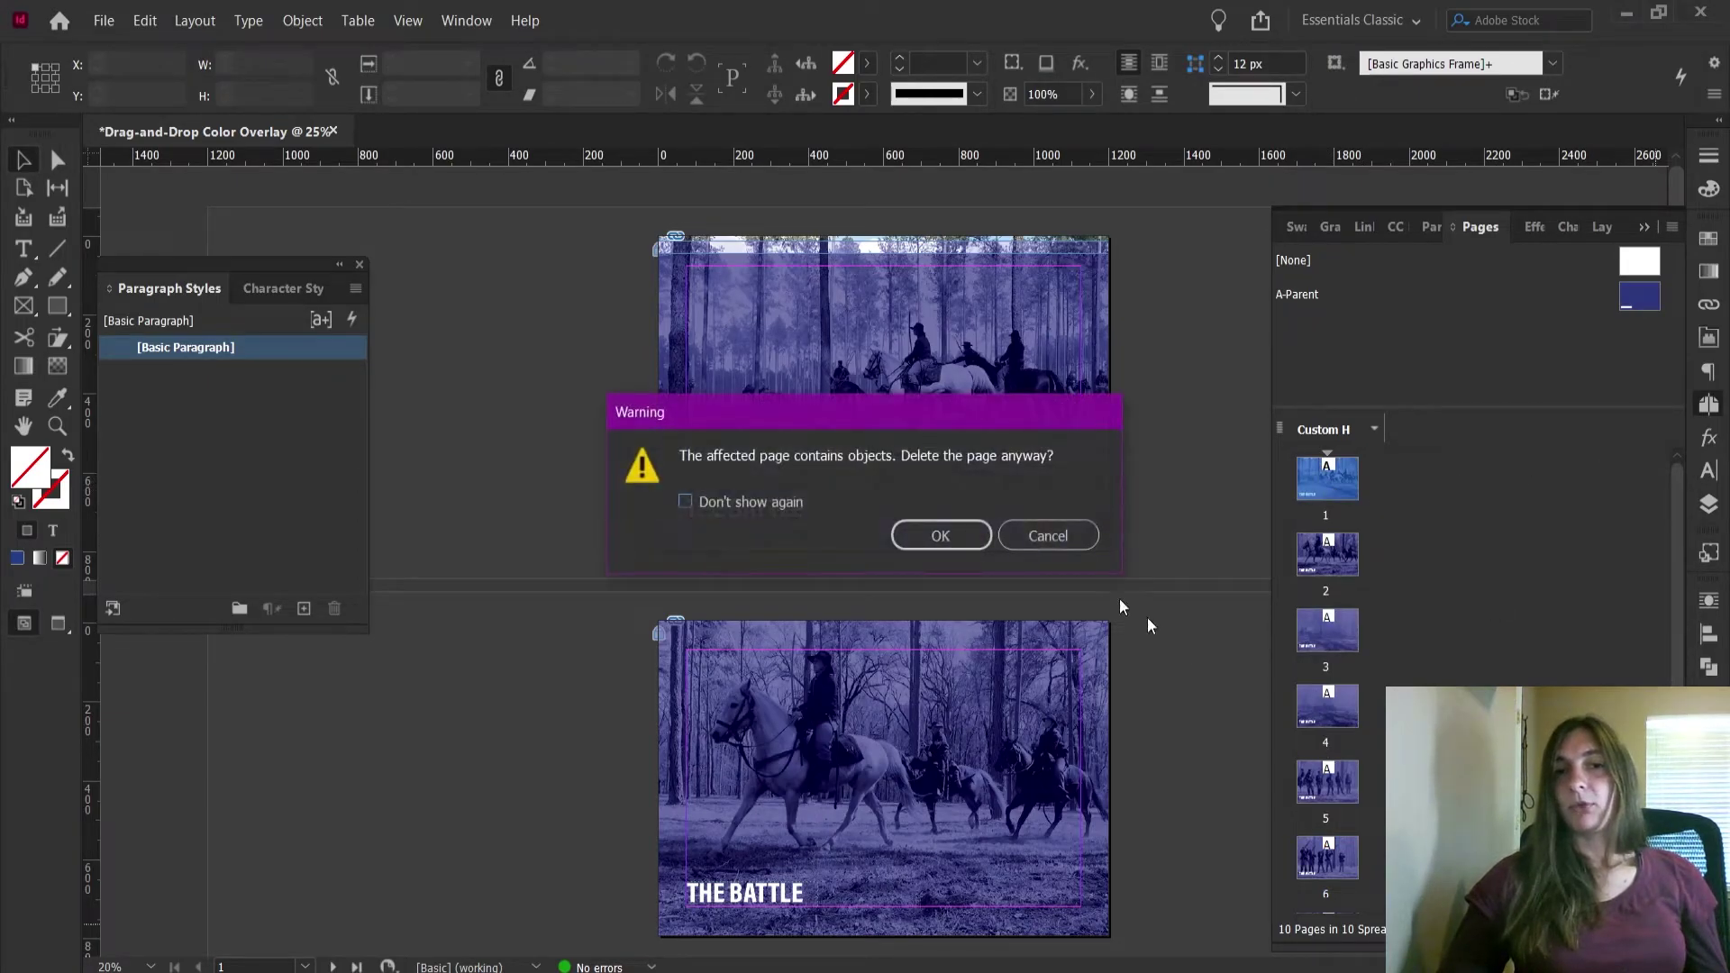
left_click(942, 535)
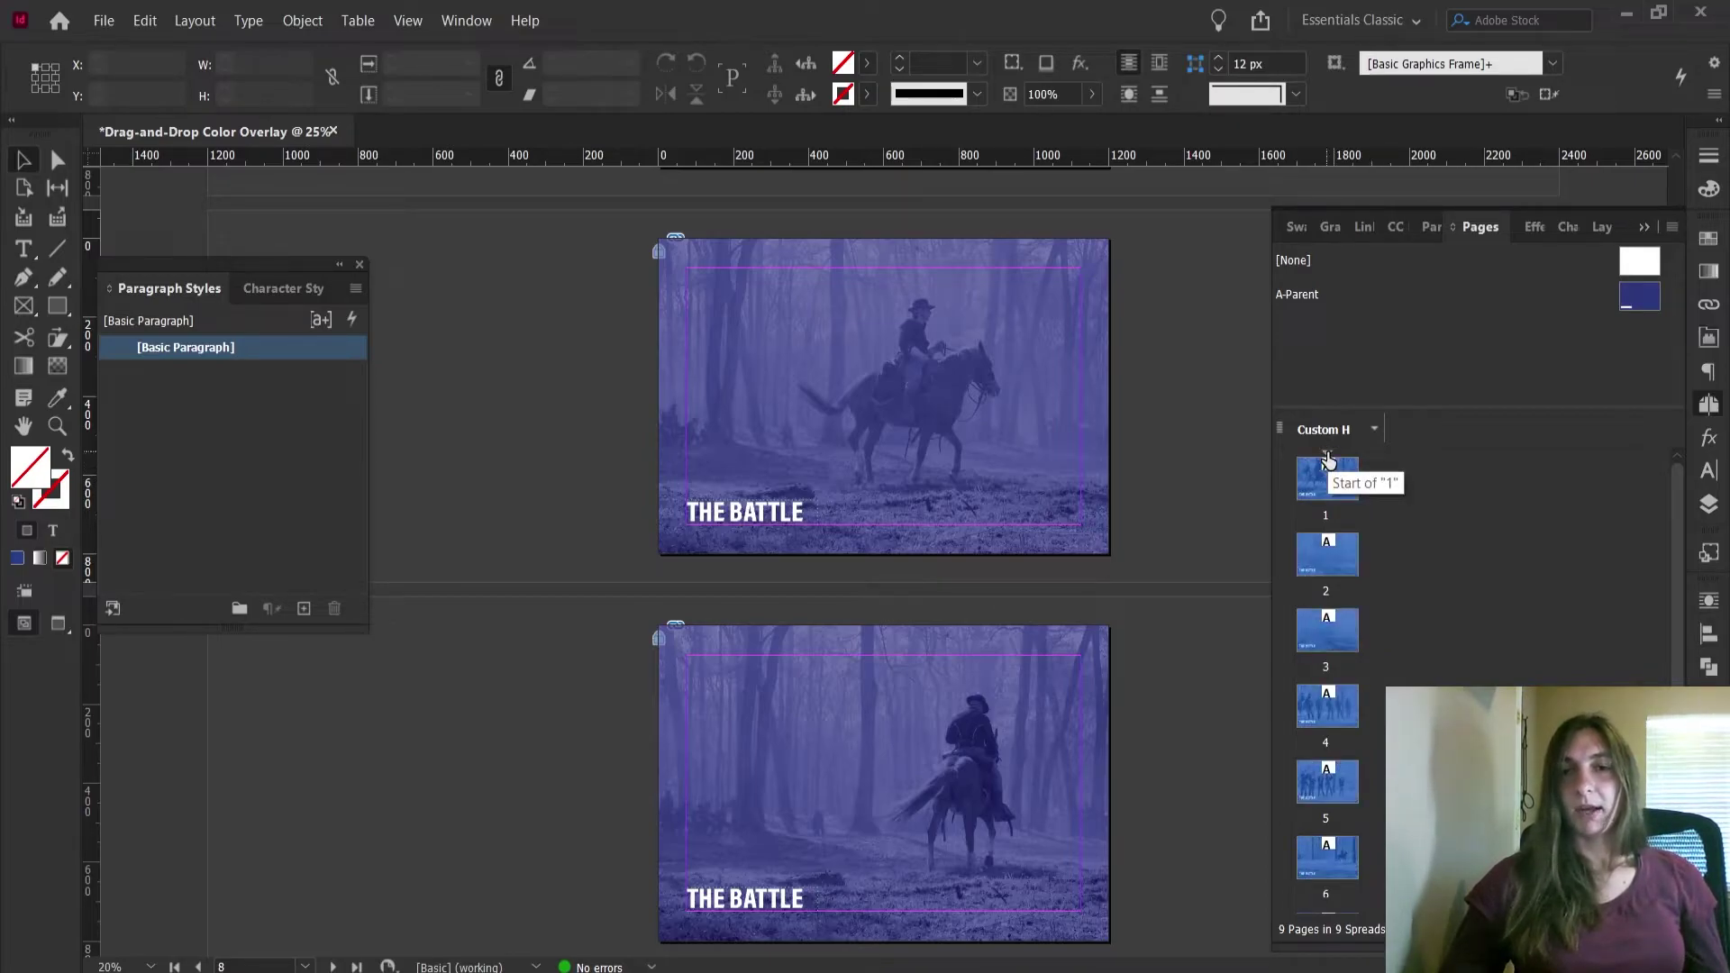
Rename the page layout heading above the page thumbnails to Blue
double_click(1332, 428)
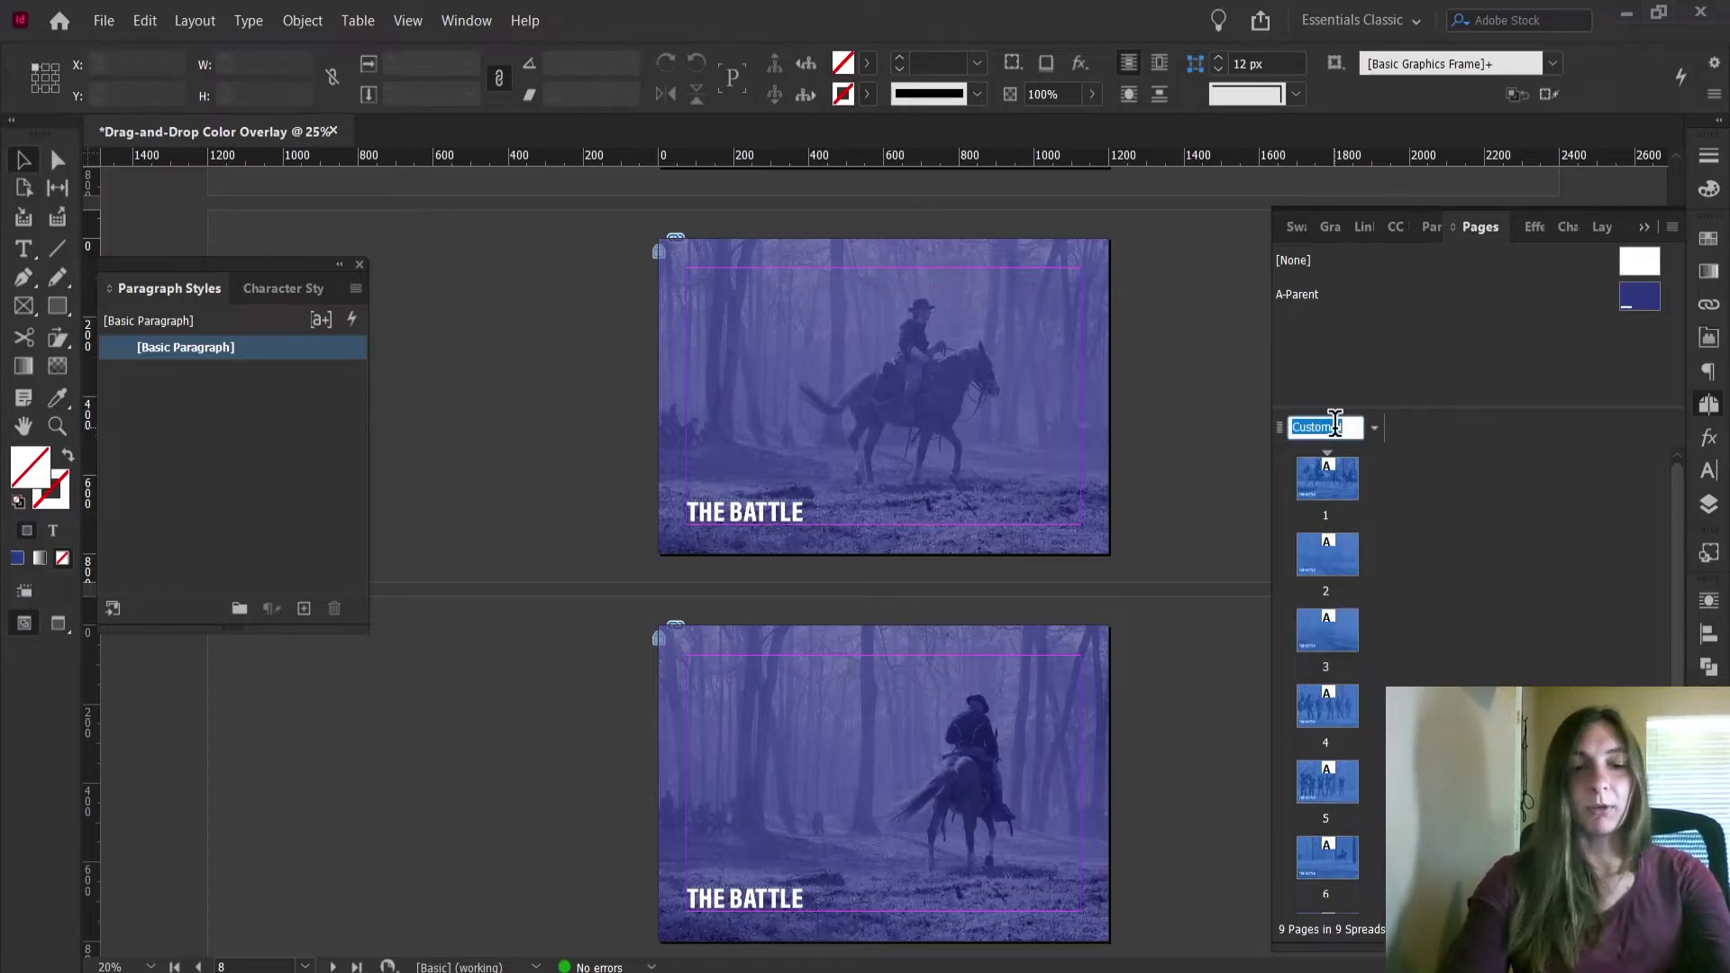
type("Blue")
key("Return")
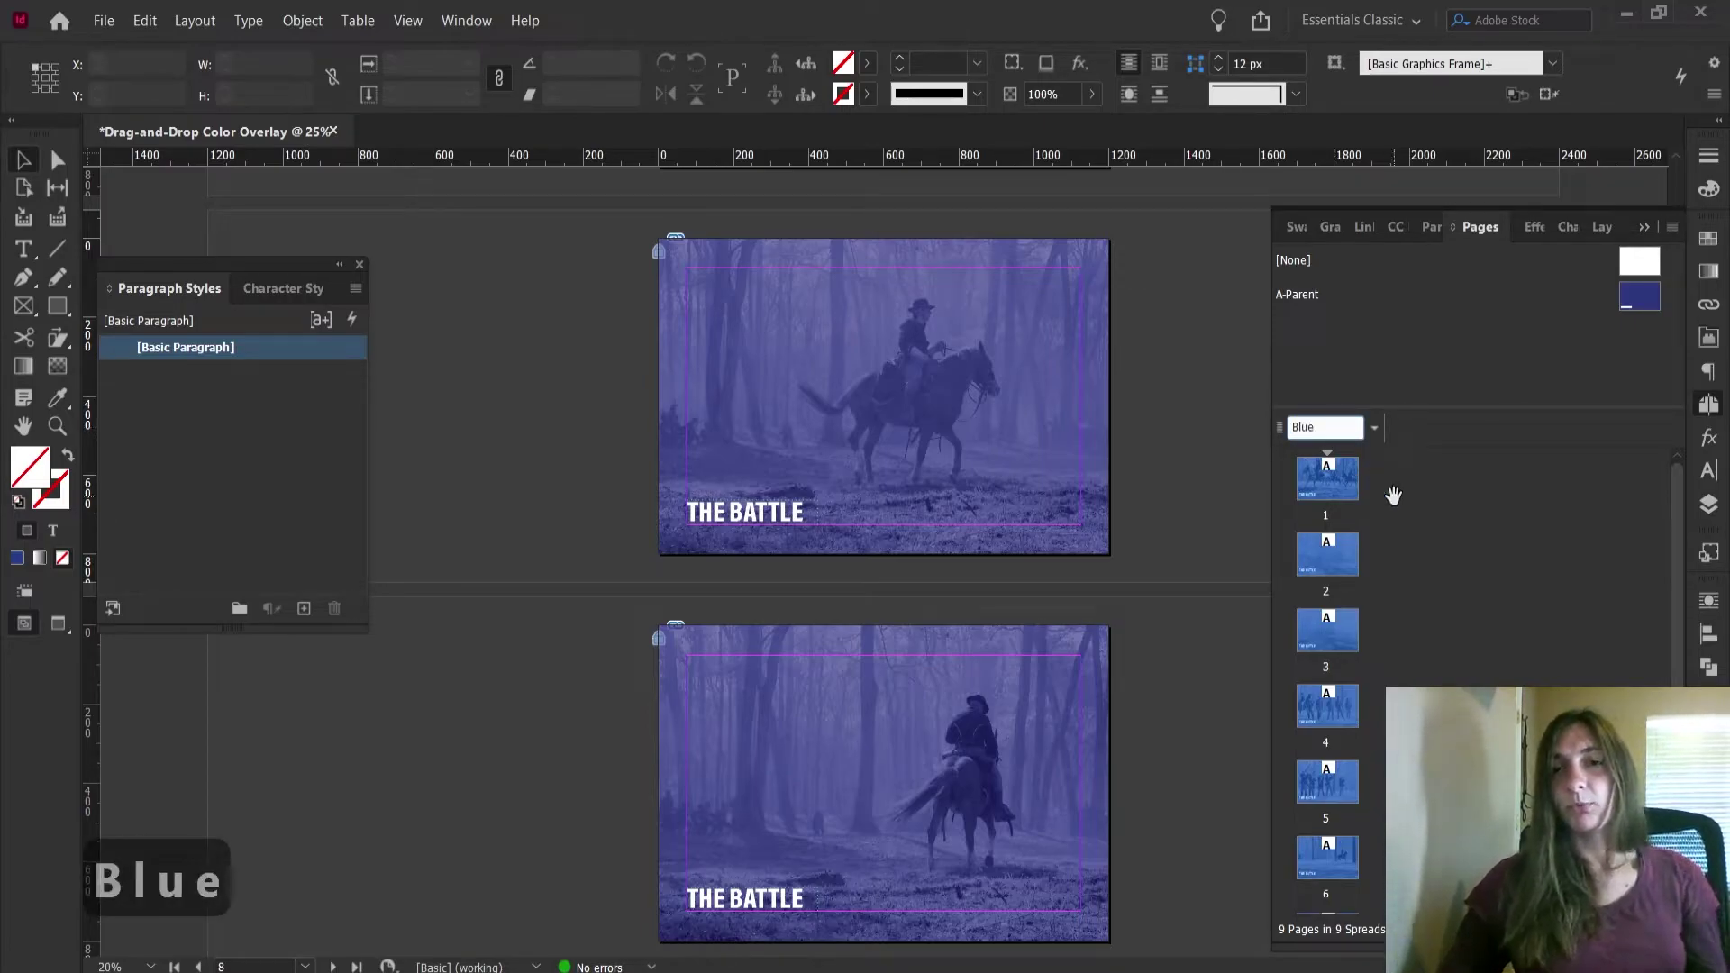
Create a landscape 1200 x 800 px alternate layout named Orange from the Blue source pages
left_click(1330, 470)
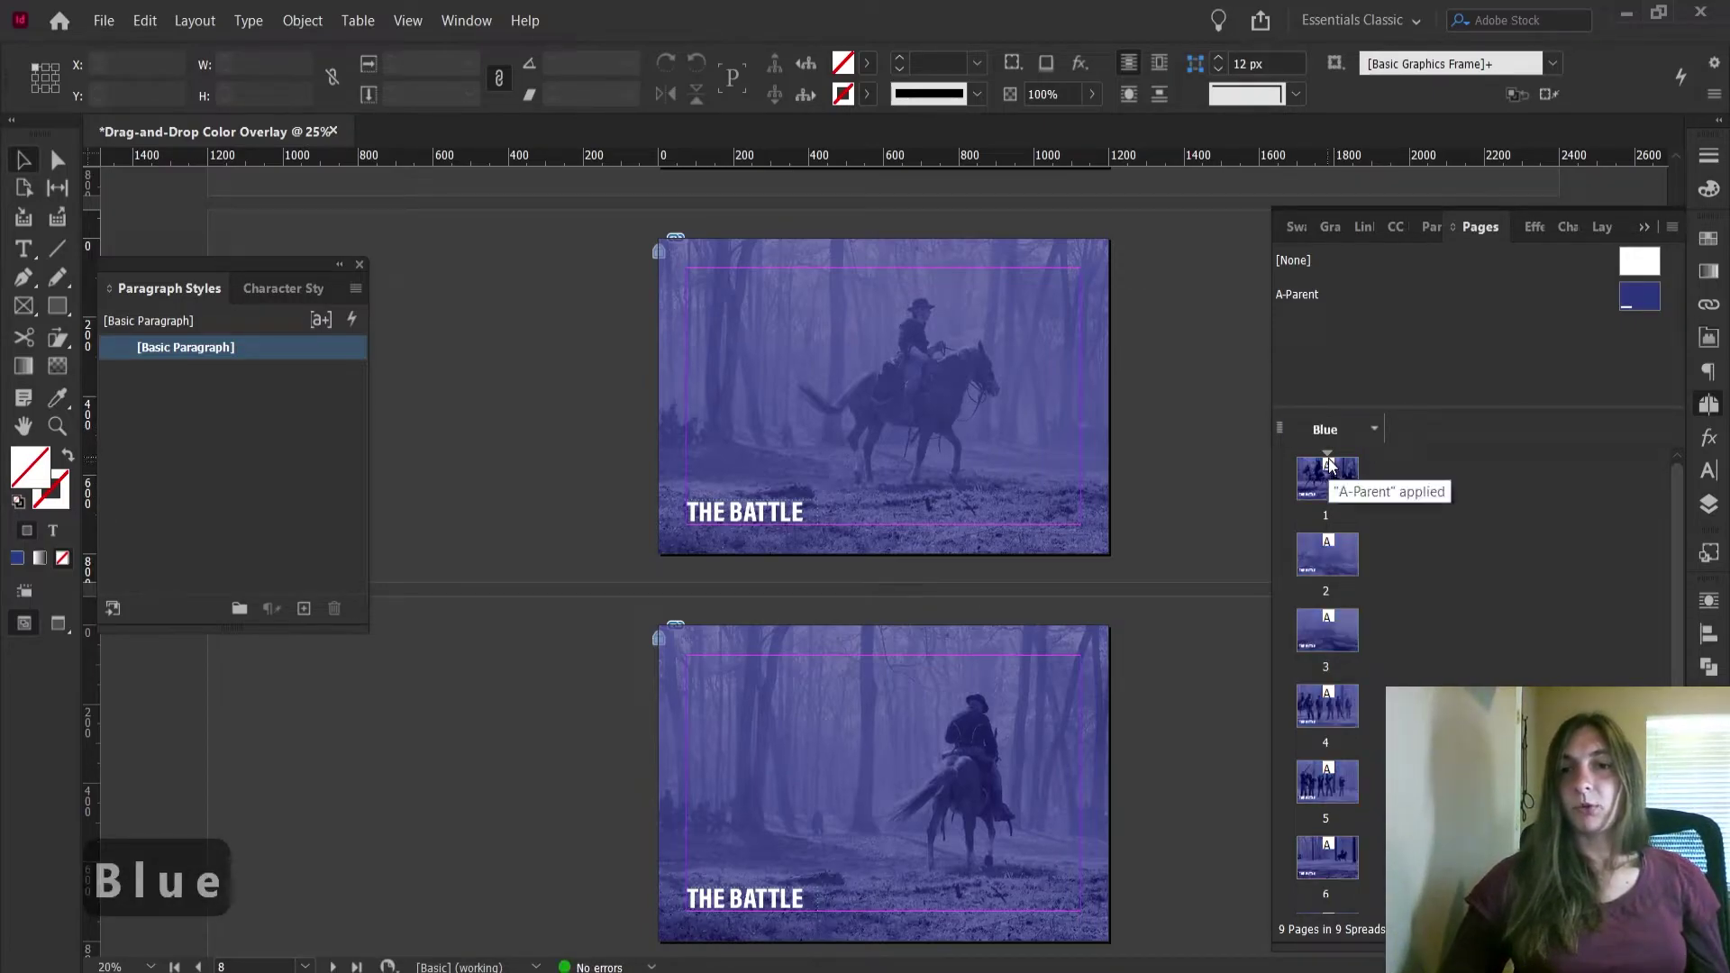
left_click(1375, 431)
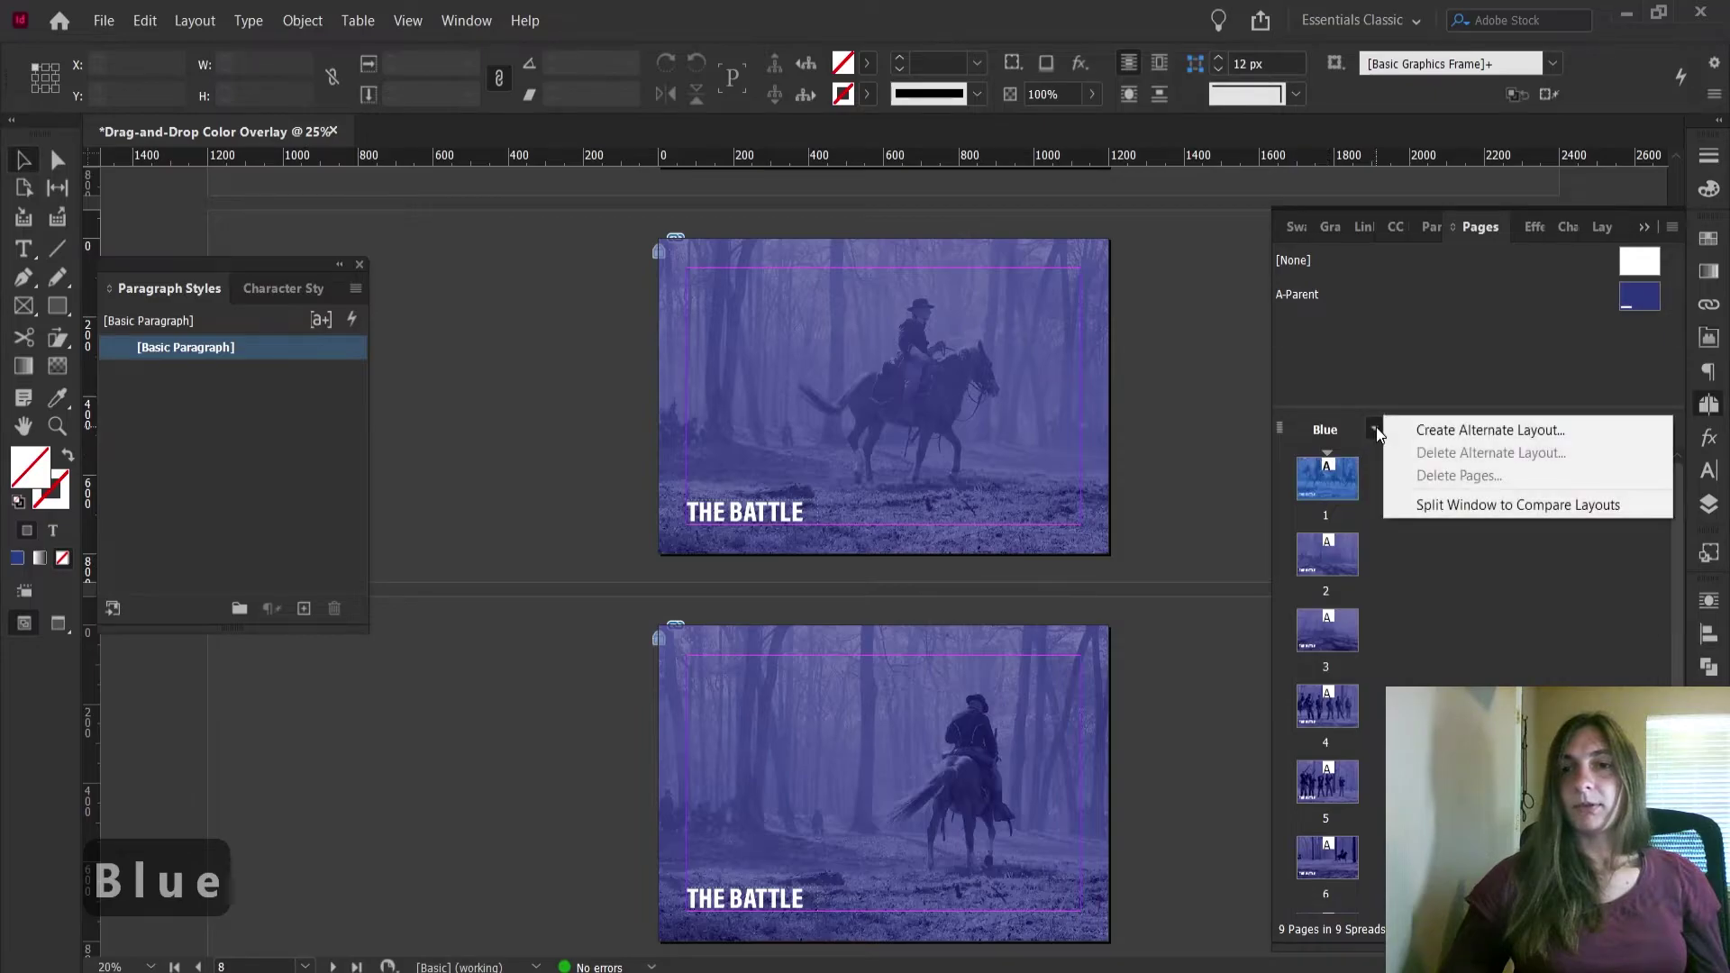
left_click(1325, 456)
right_click(1325, 456)
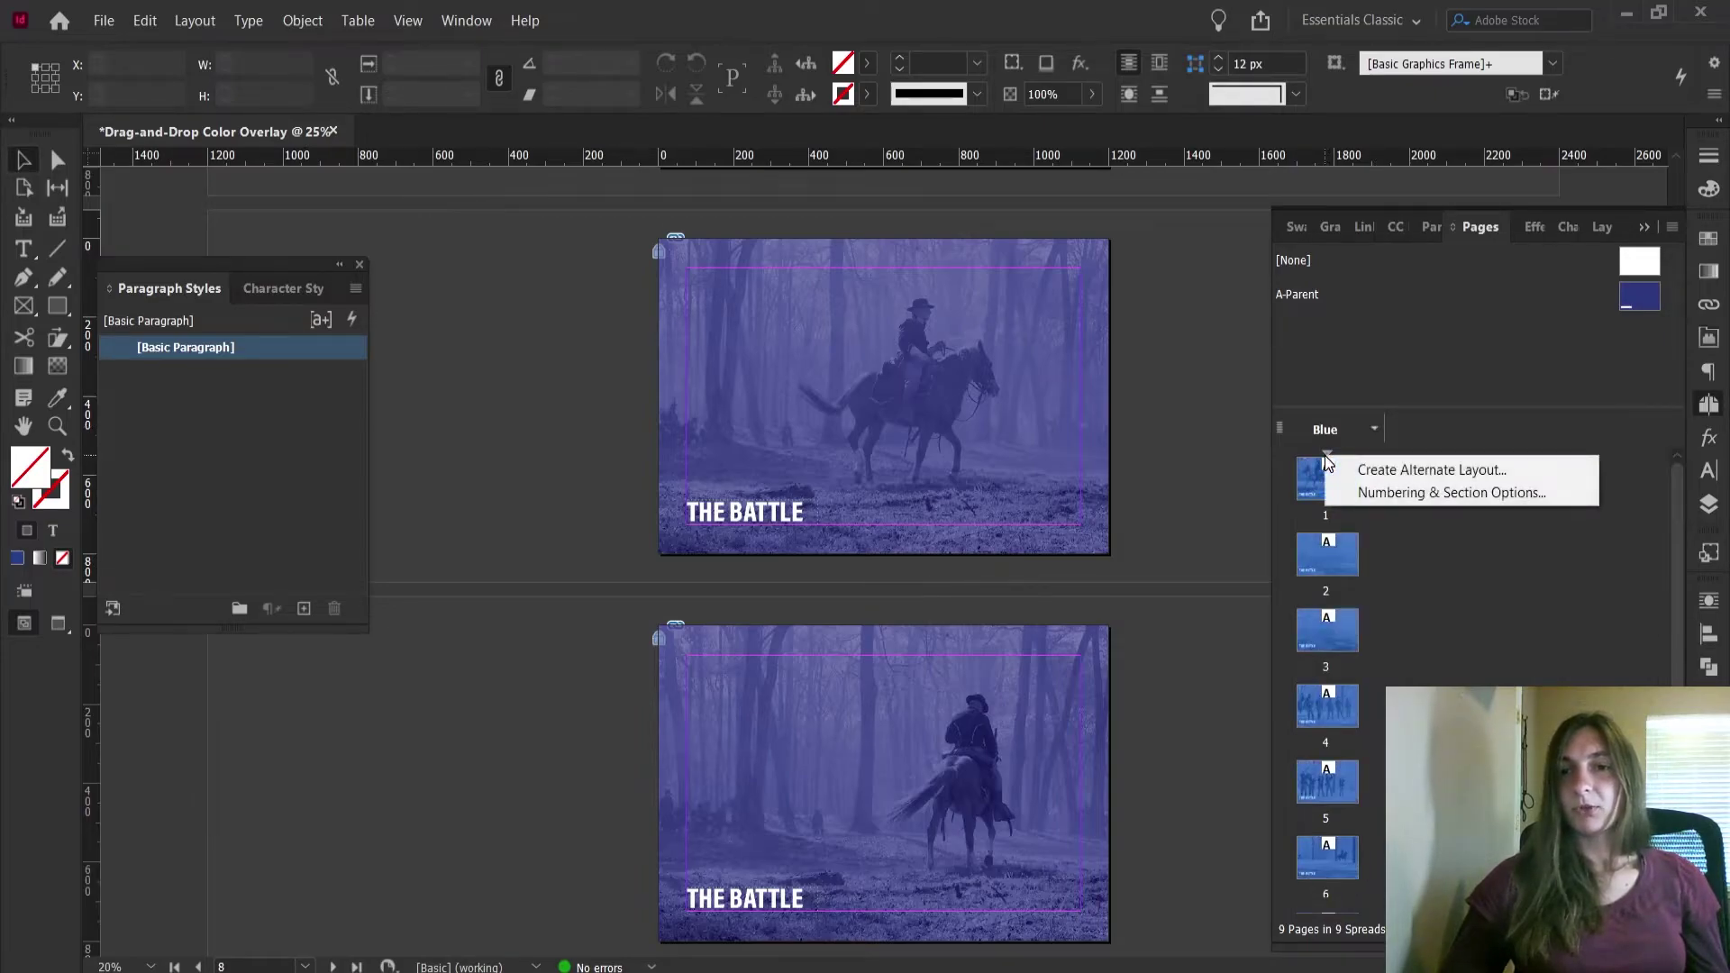
left_click(1371, 475)
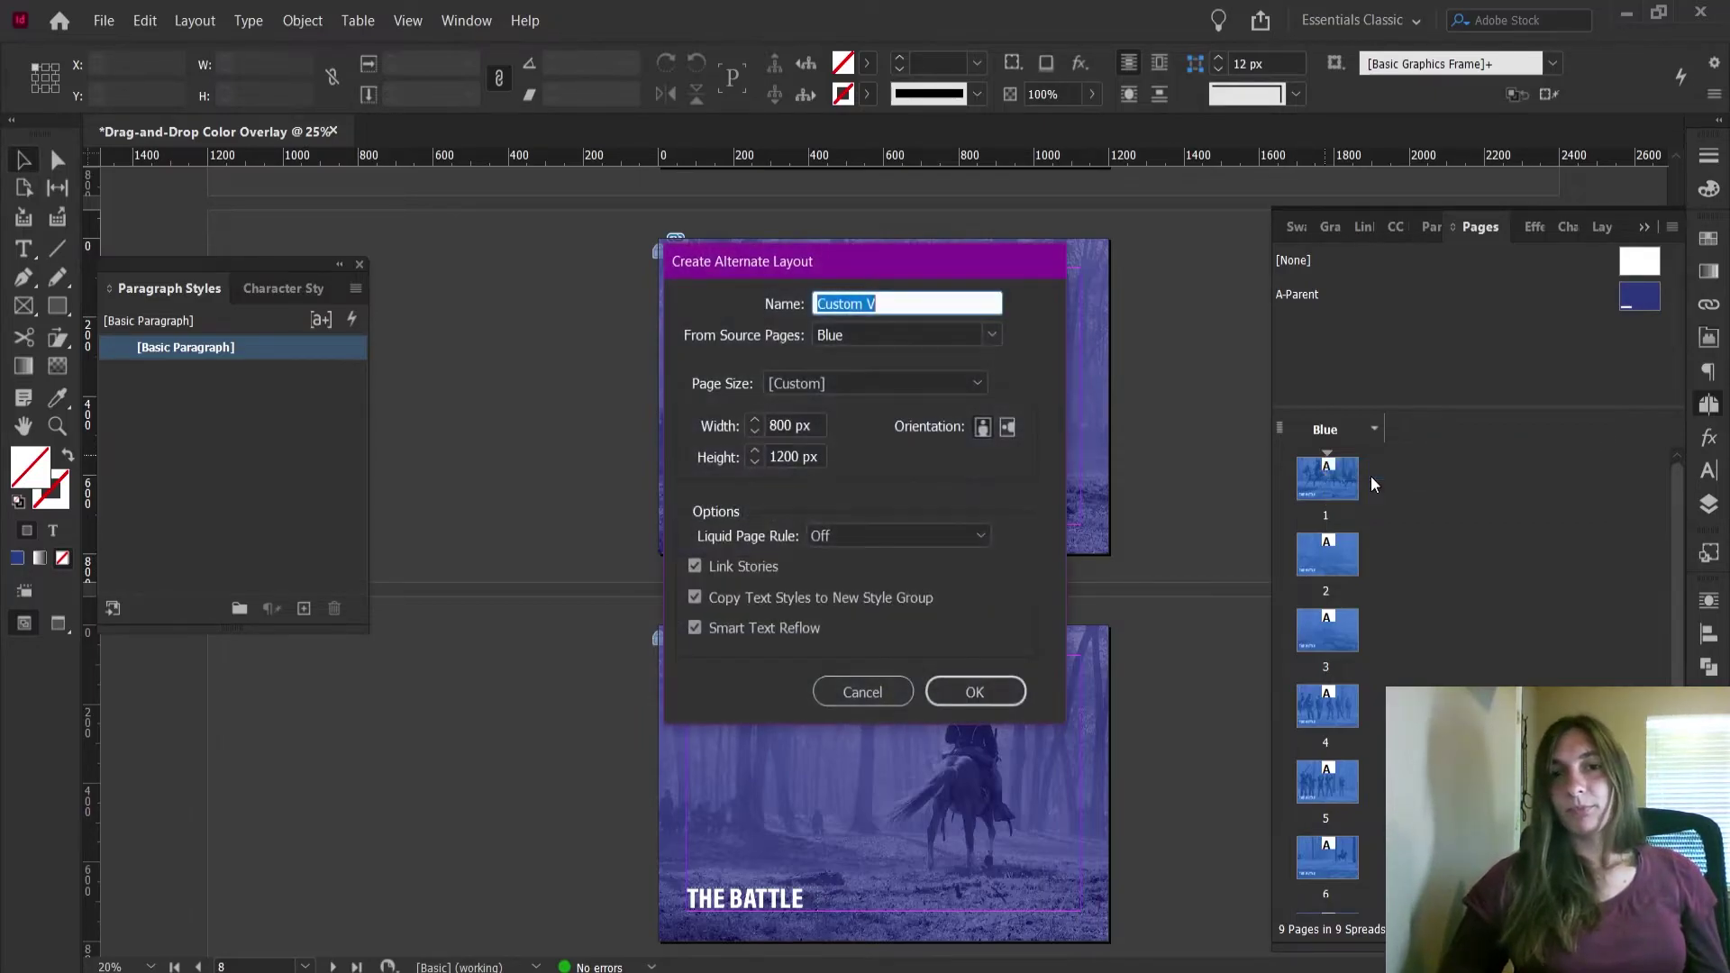
left_click_drag(909, 270, 478, 274)
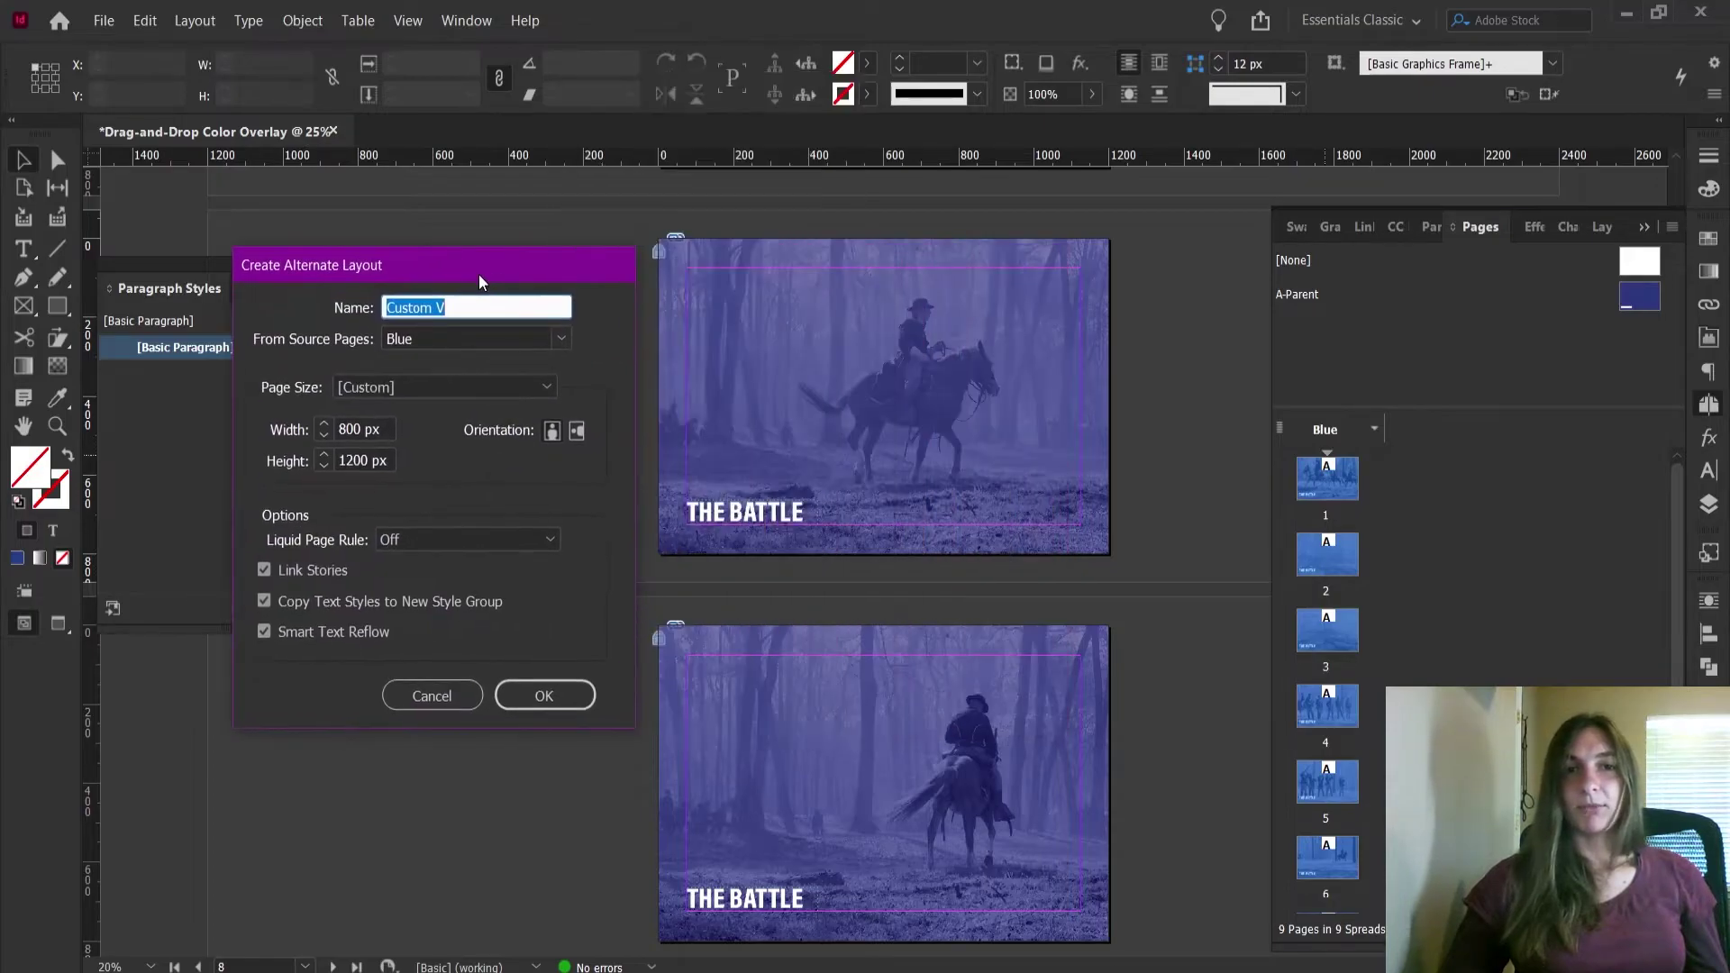
left_click(570, 429)
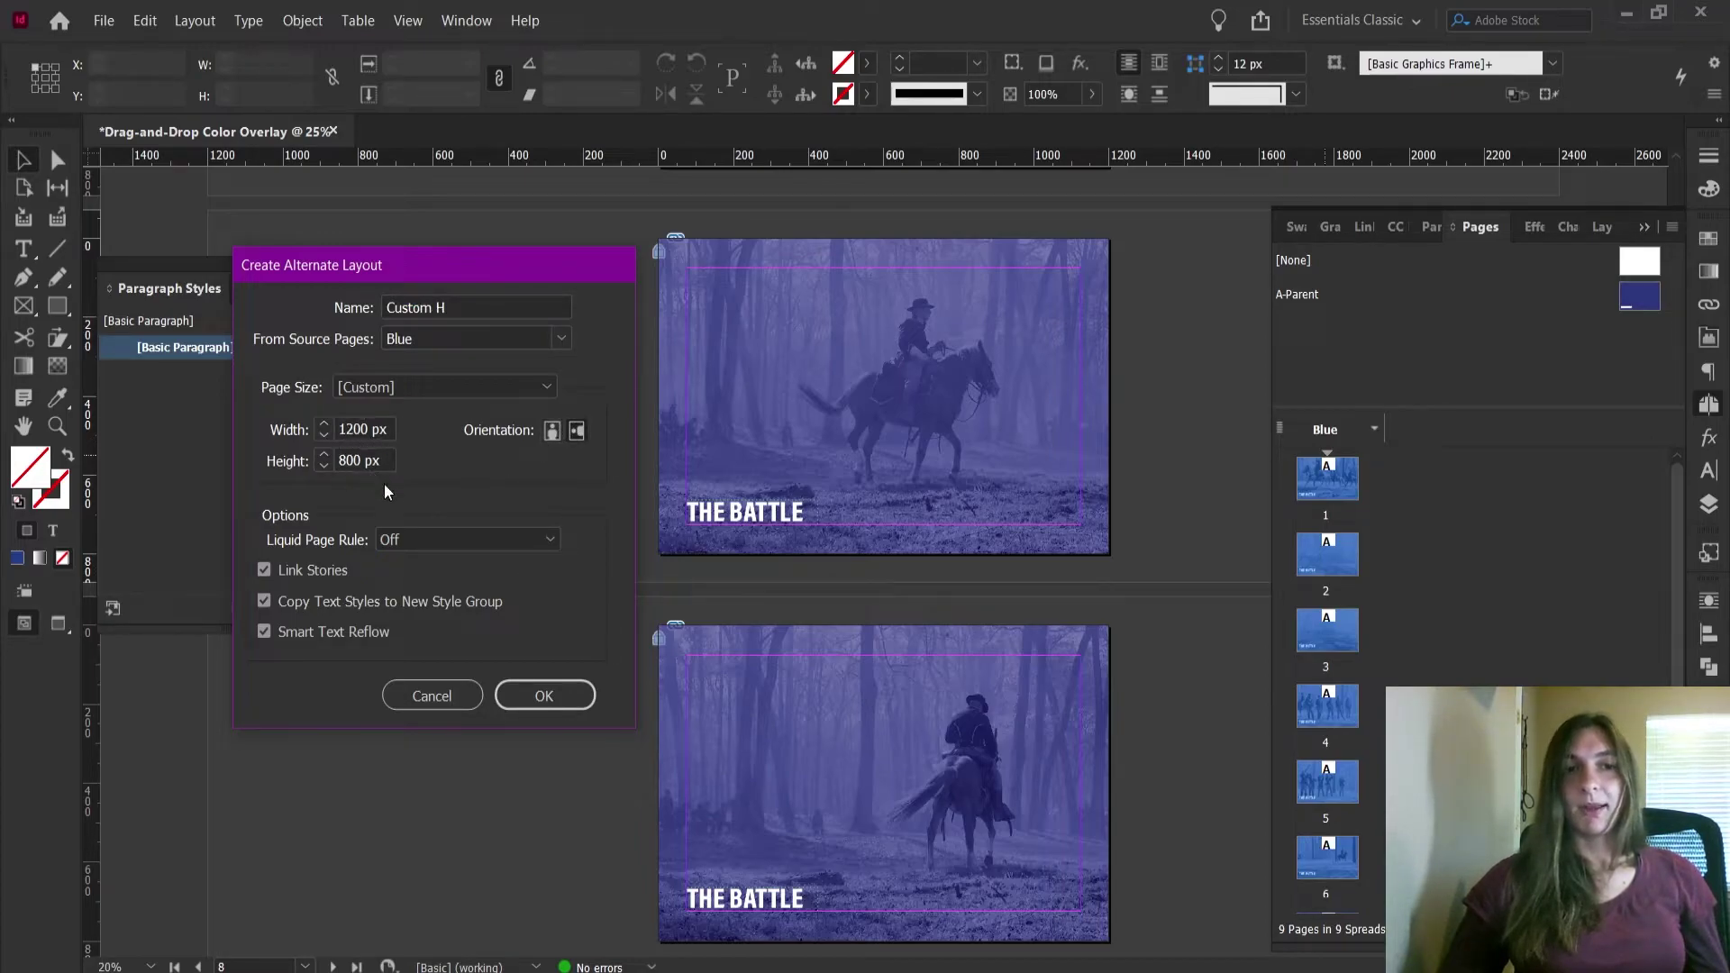
triple_click(456, 301)
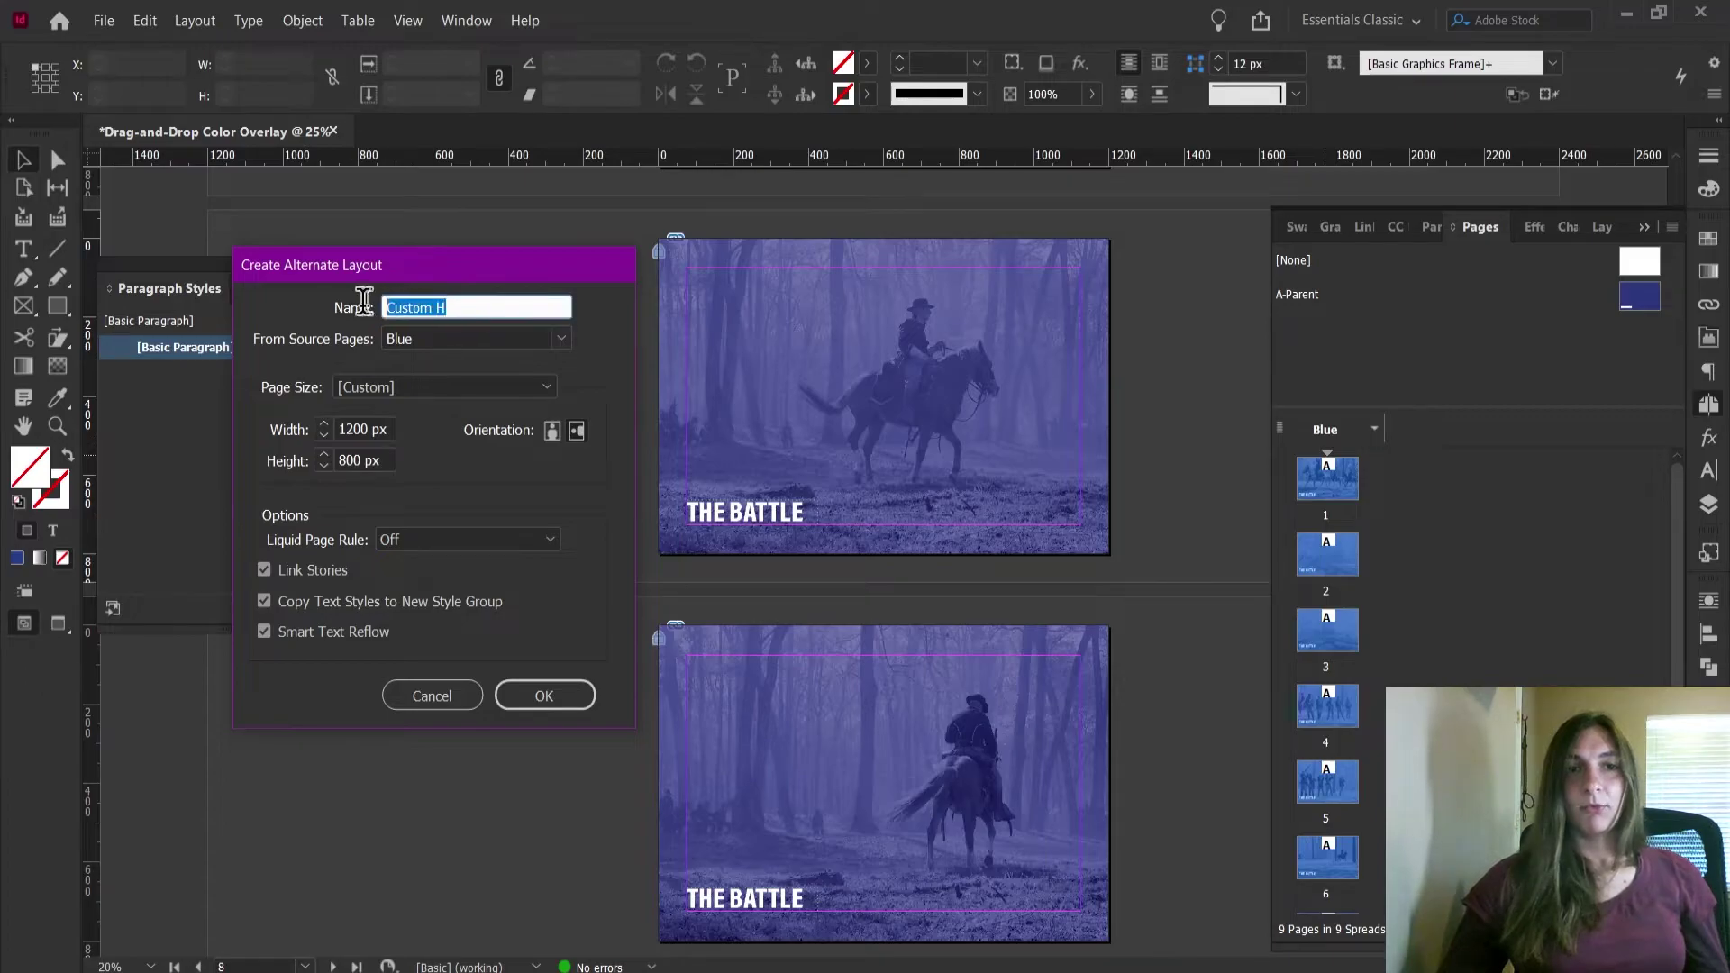
type("Orange")
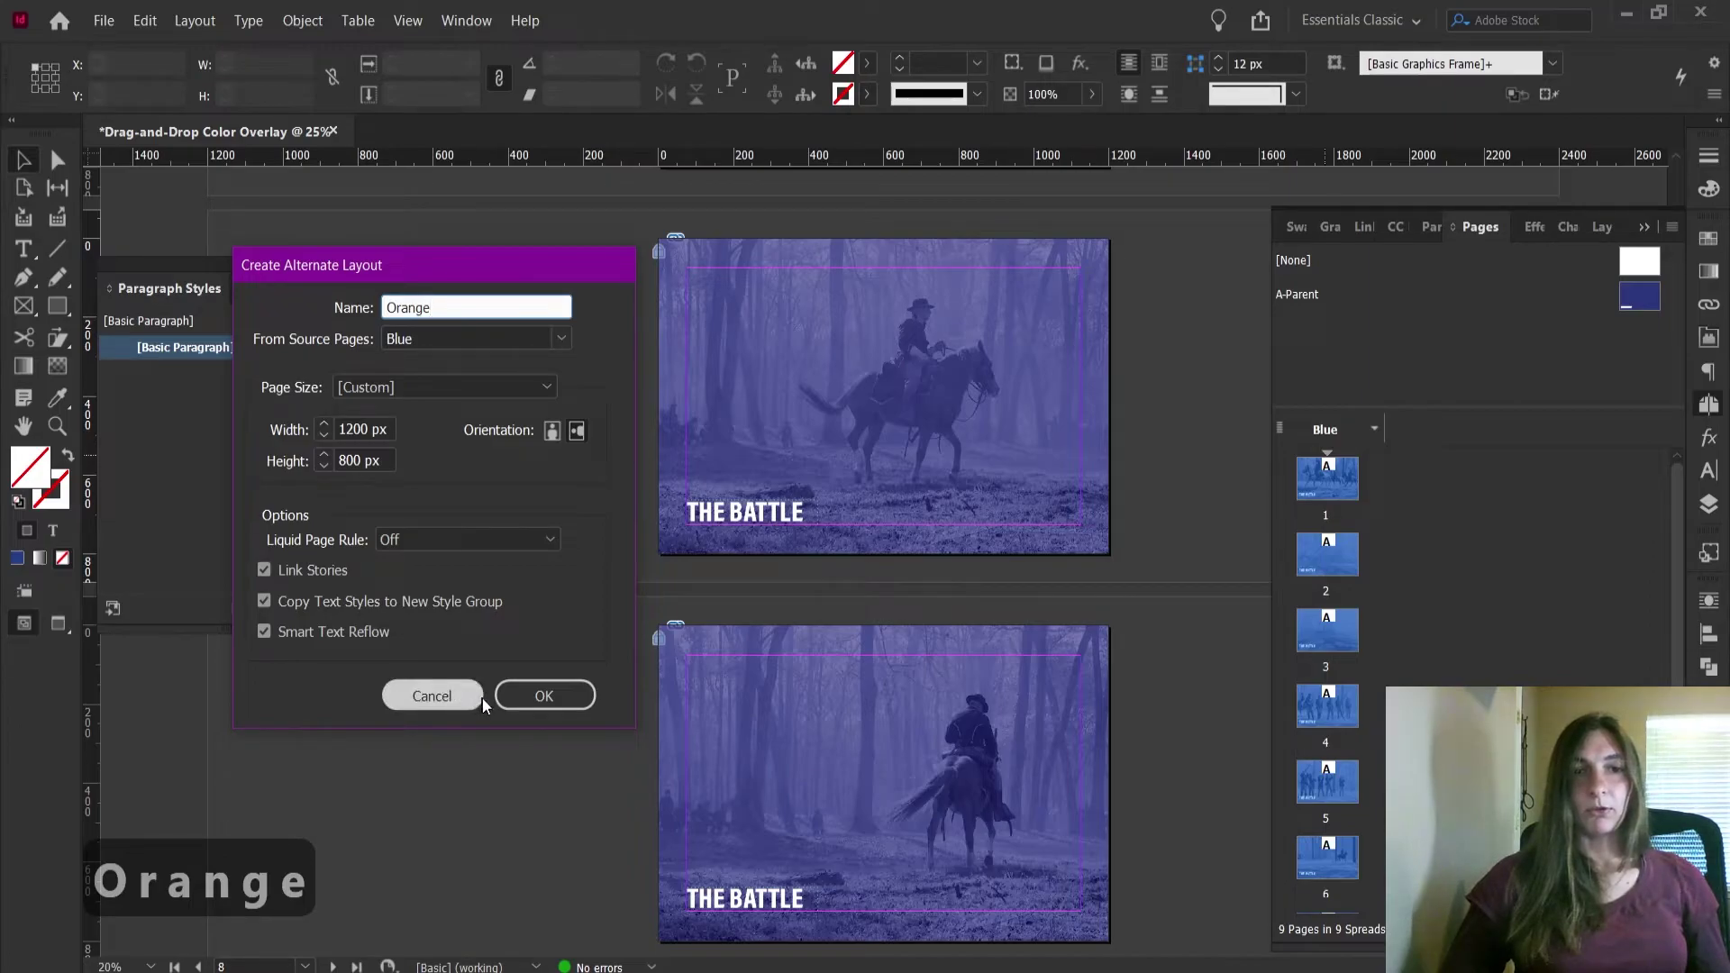
left_click(526, 694)
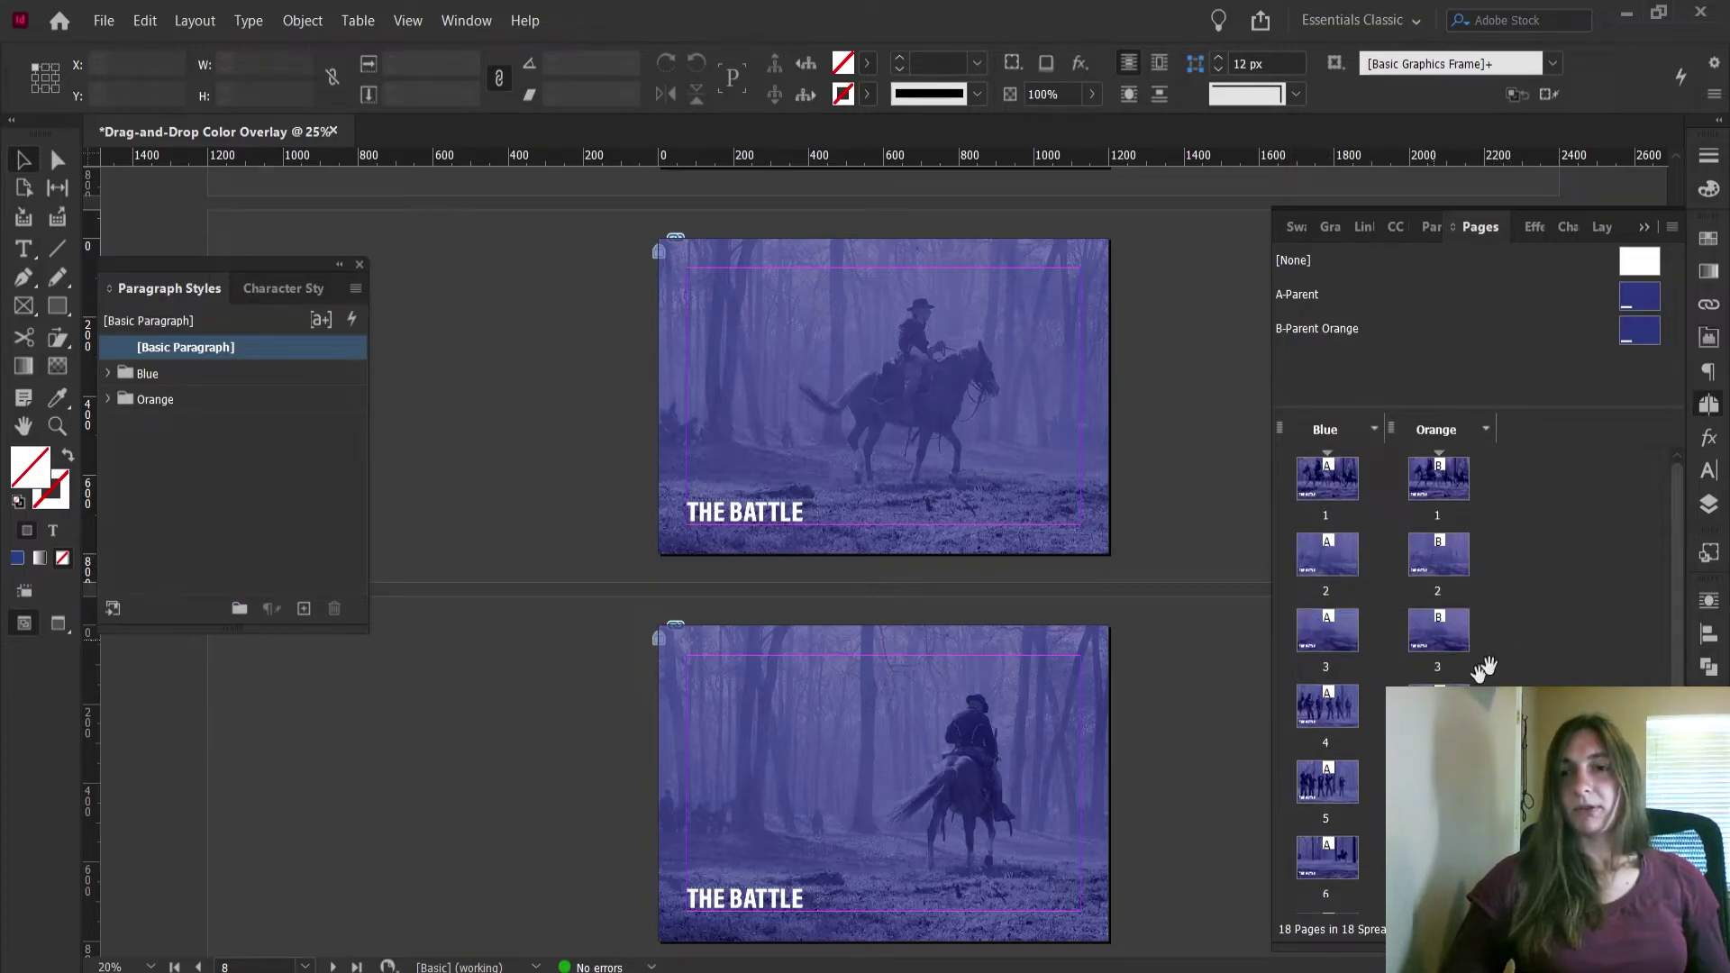
Make the Pages panel taller and shrink the parent page area to give the page thumbnails more room
left_click(1485, 203)
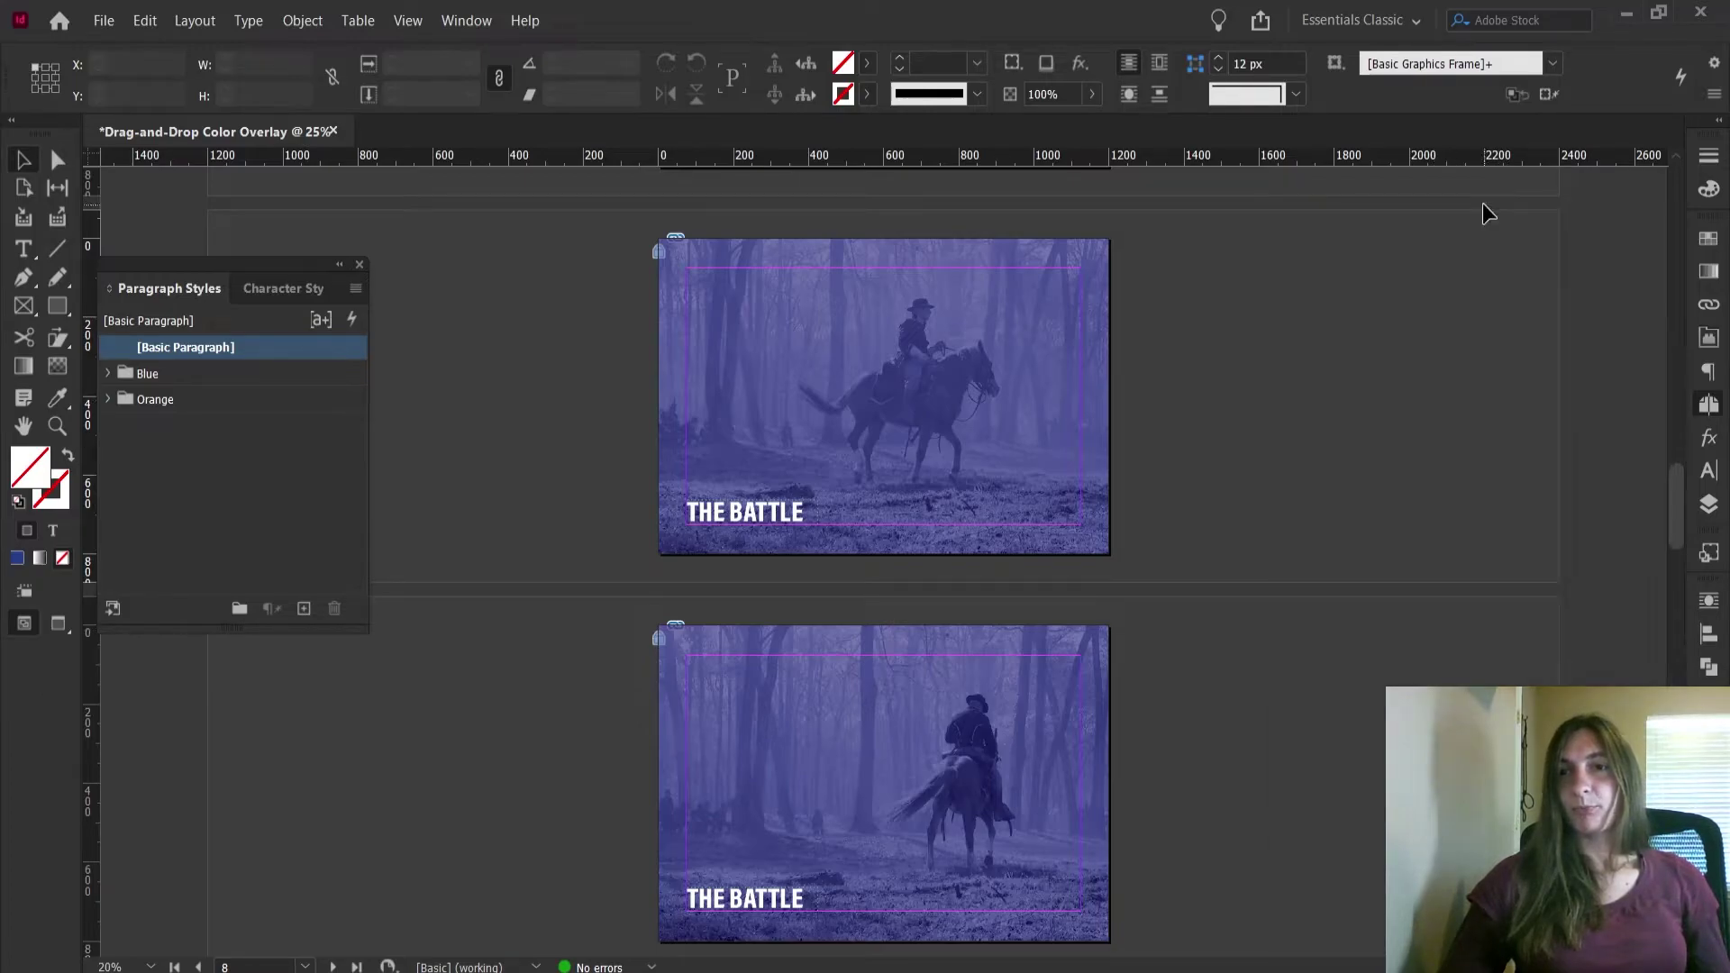
left_click(1708, 408)
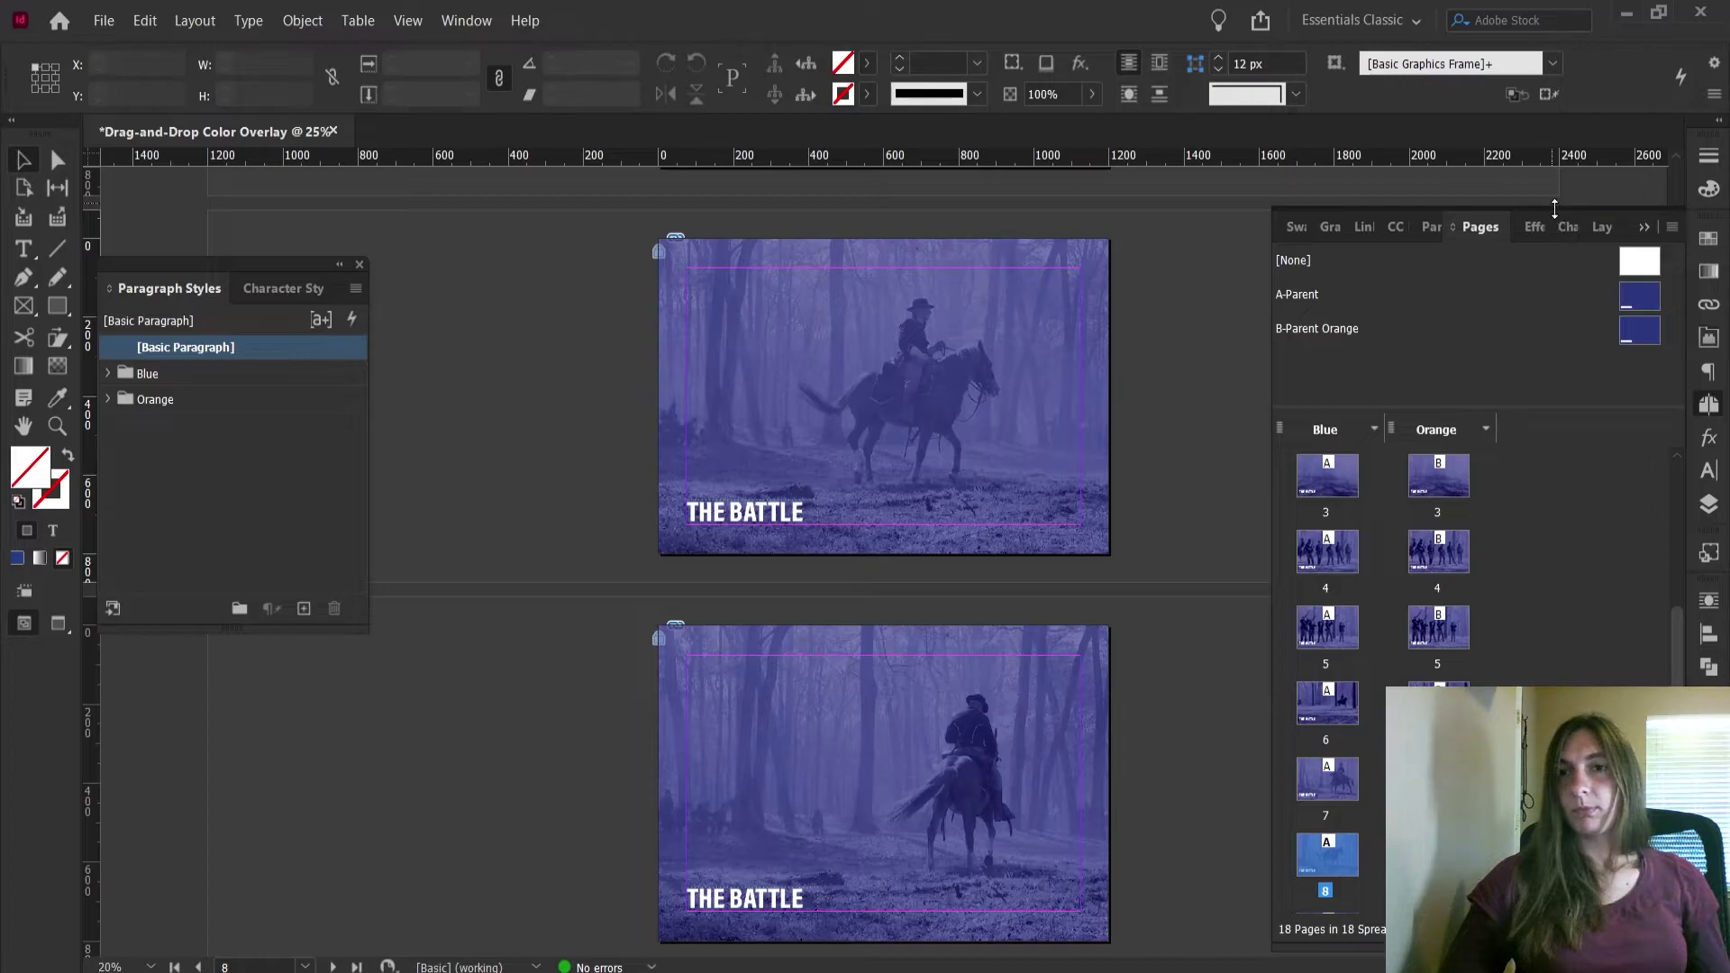
left_click_drag(1555, 208, 1555, 142)
left_click_drag(1543, 340, 1545, 289)
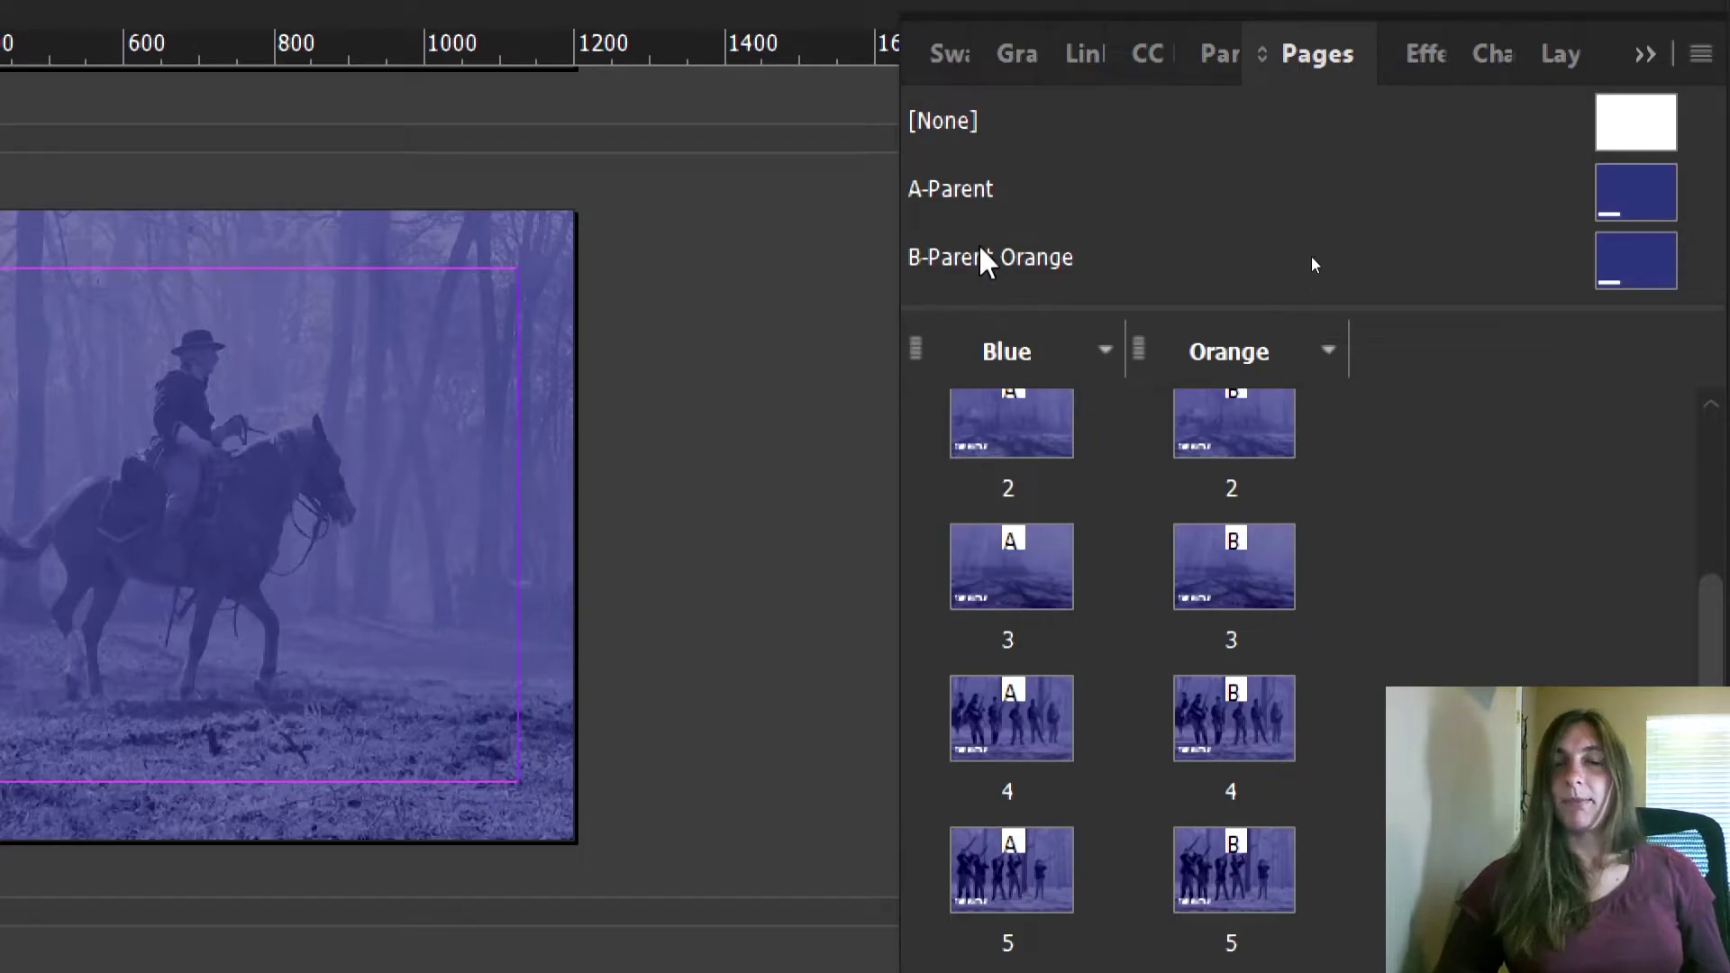
Rename parent page A-Parent to Blue, keeping the prefix A
left_click(989, 193)
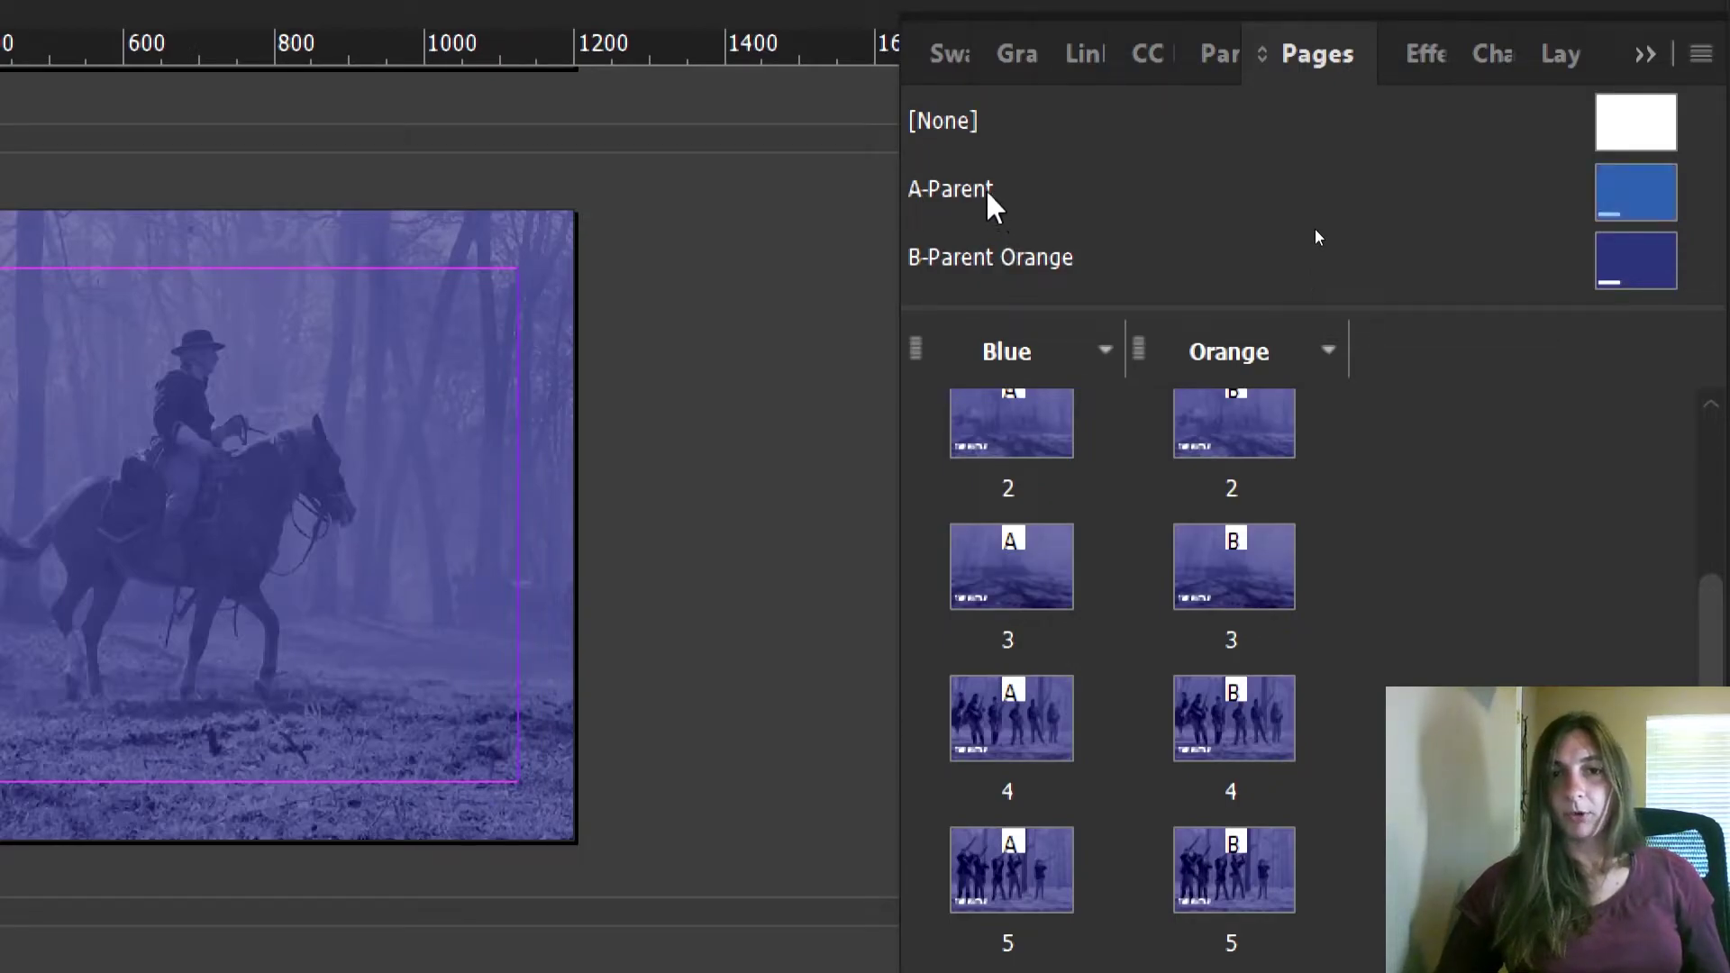
right_click(939, 195)
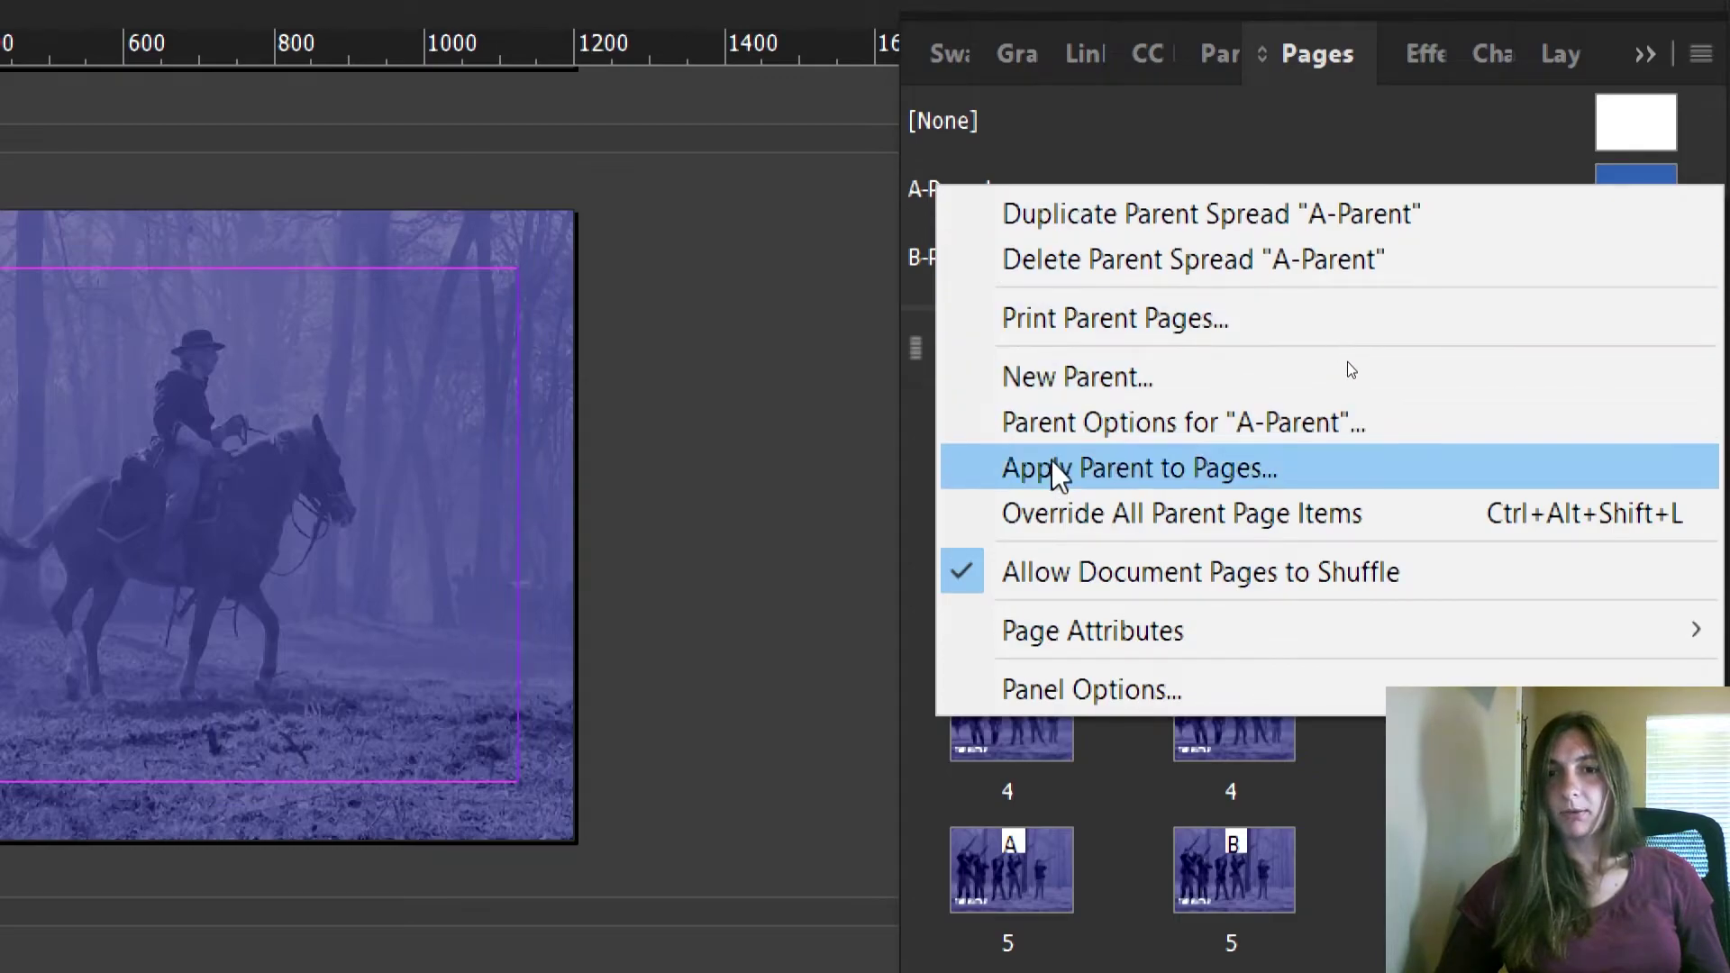
left_click(1059, 425)
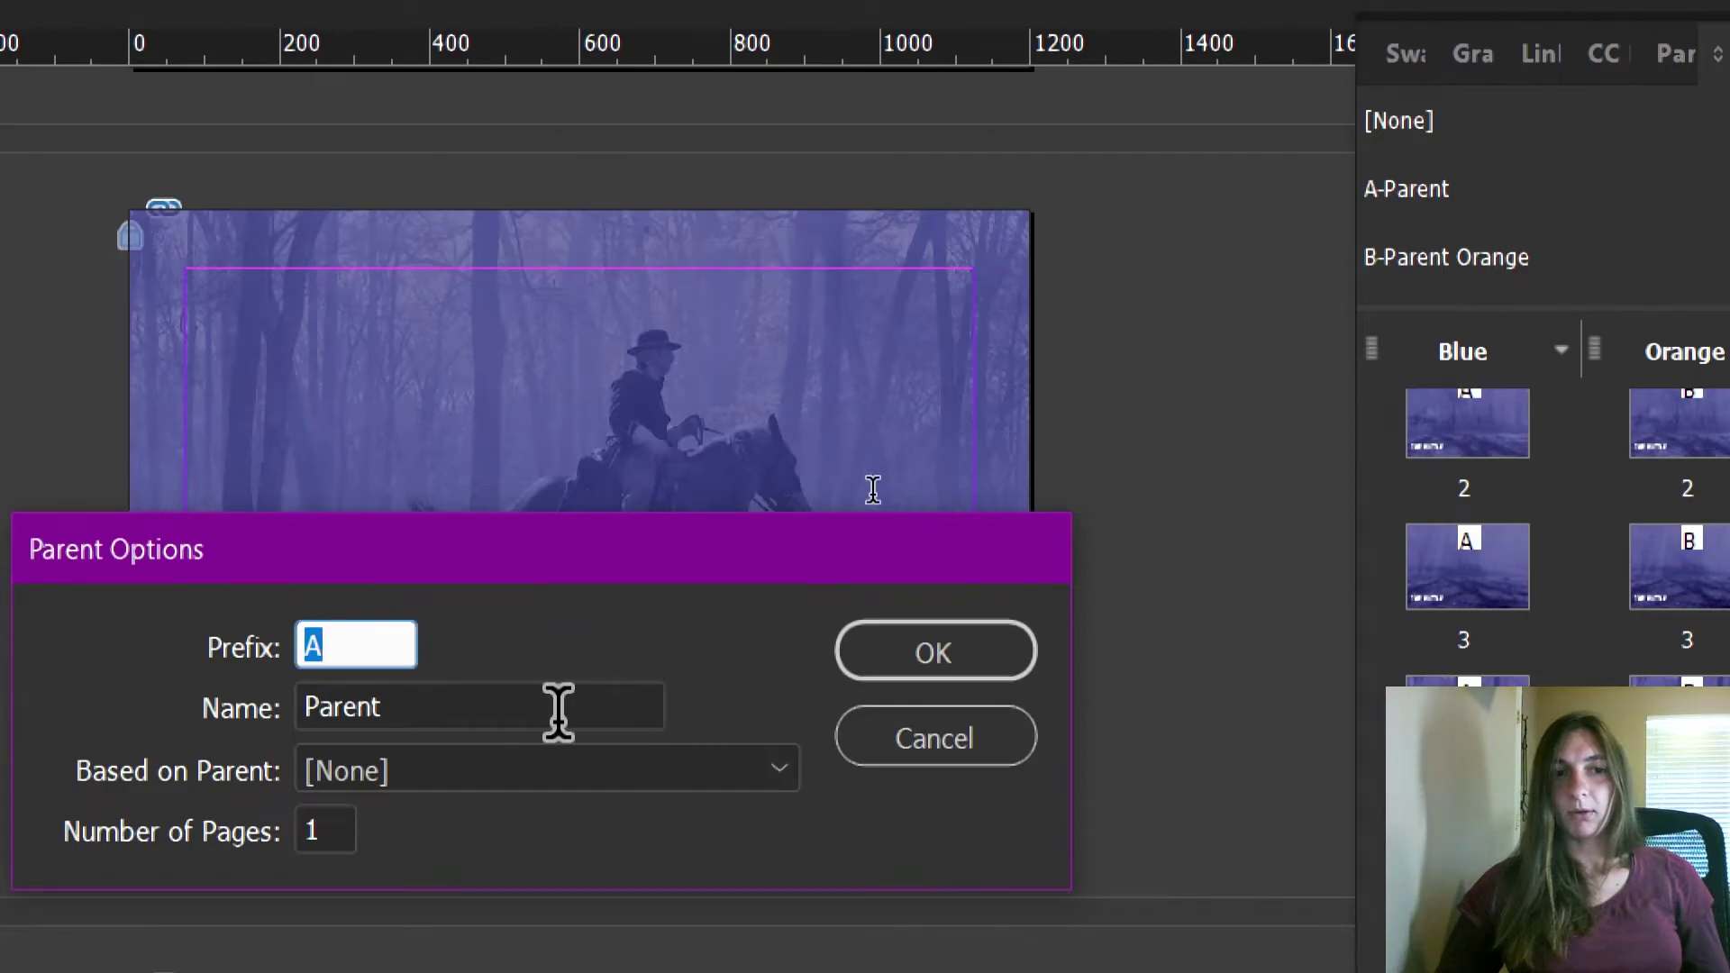
left_click_drag(315, 711, 28, 712)
type("Blue")
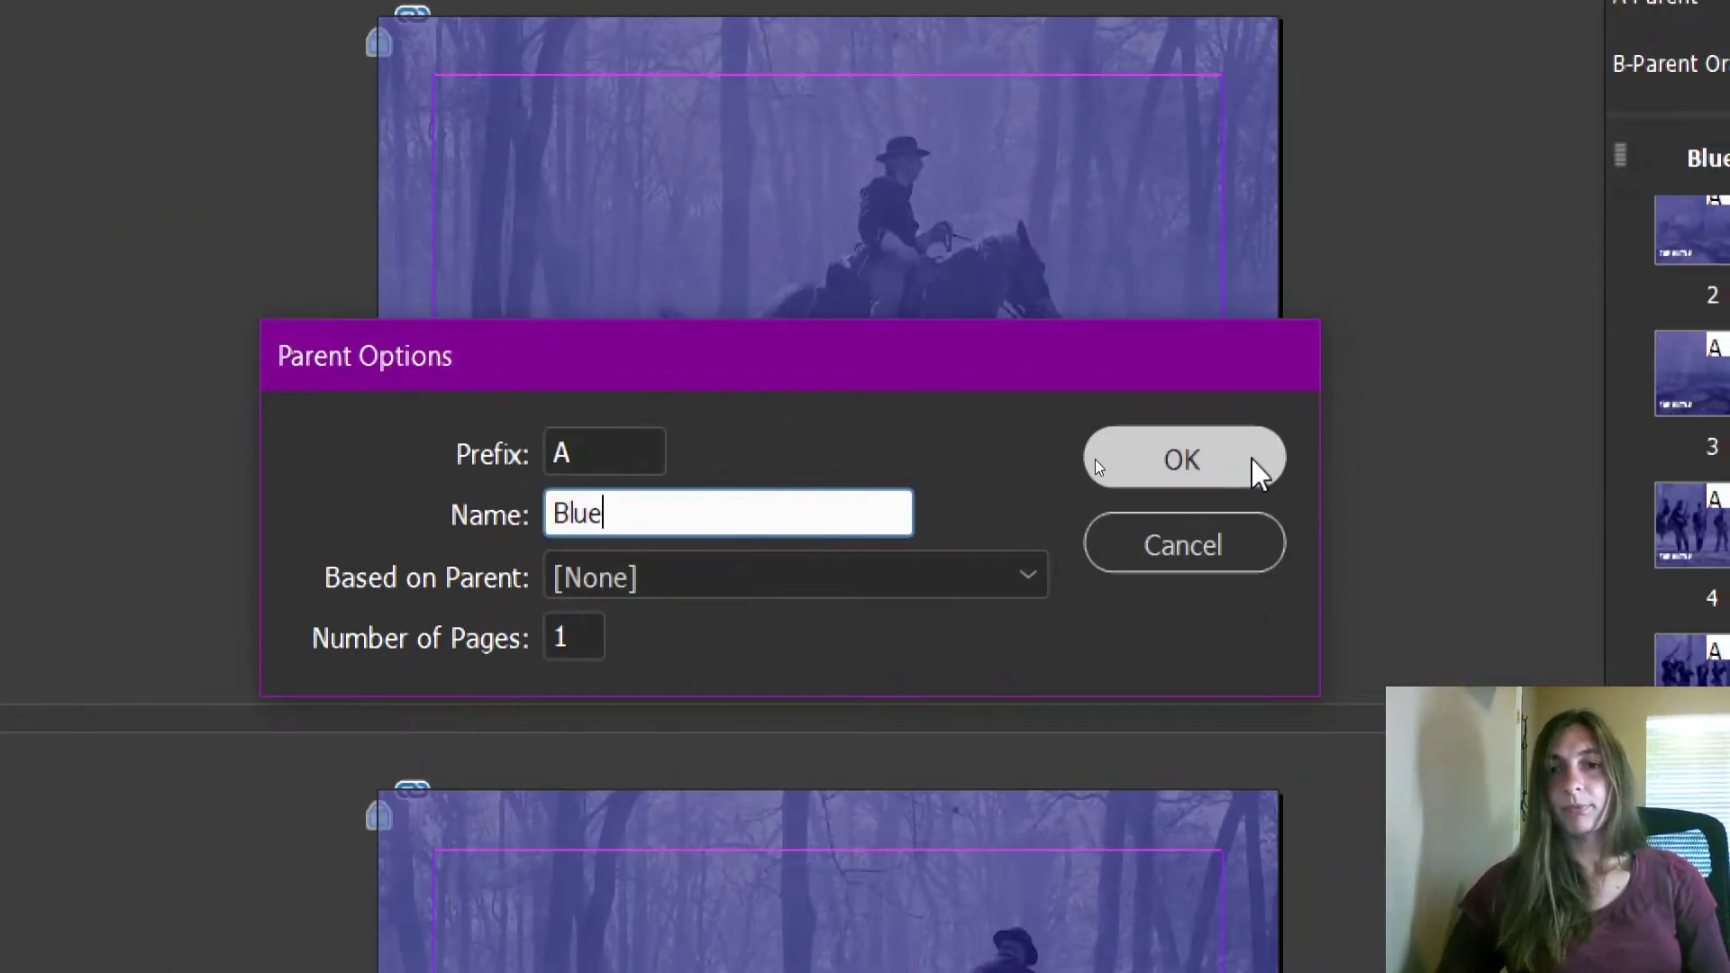
left_click(1522, 460)
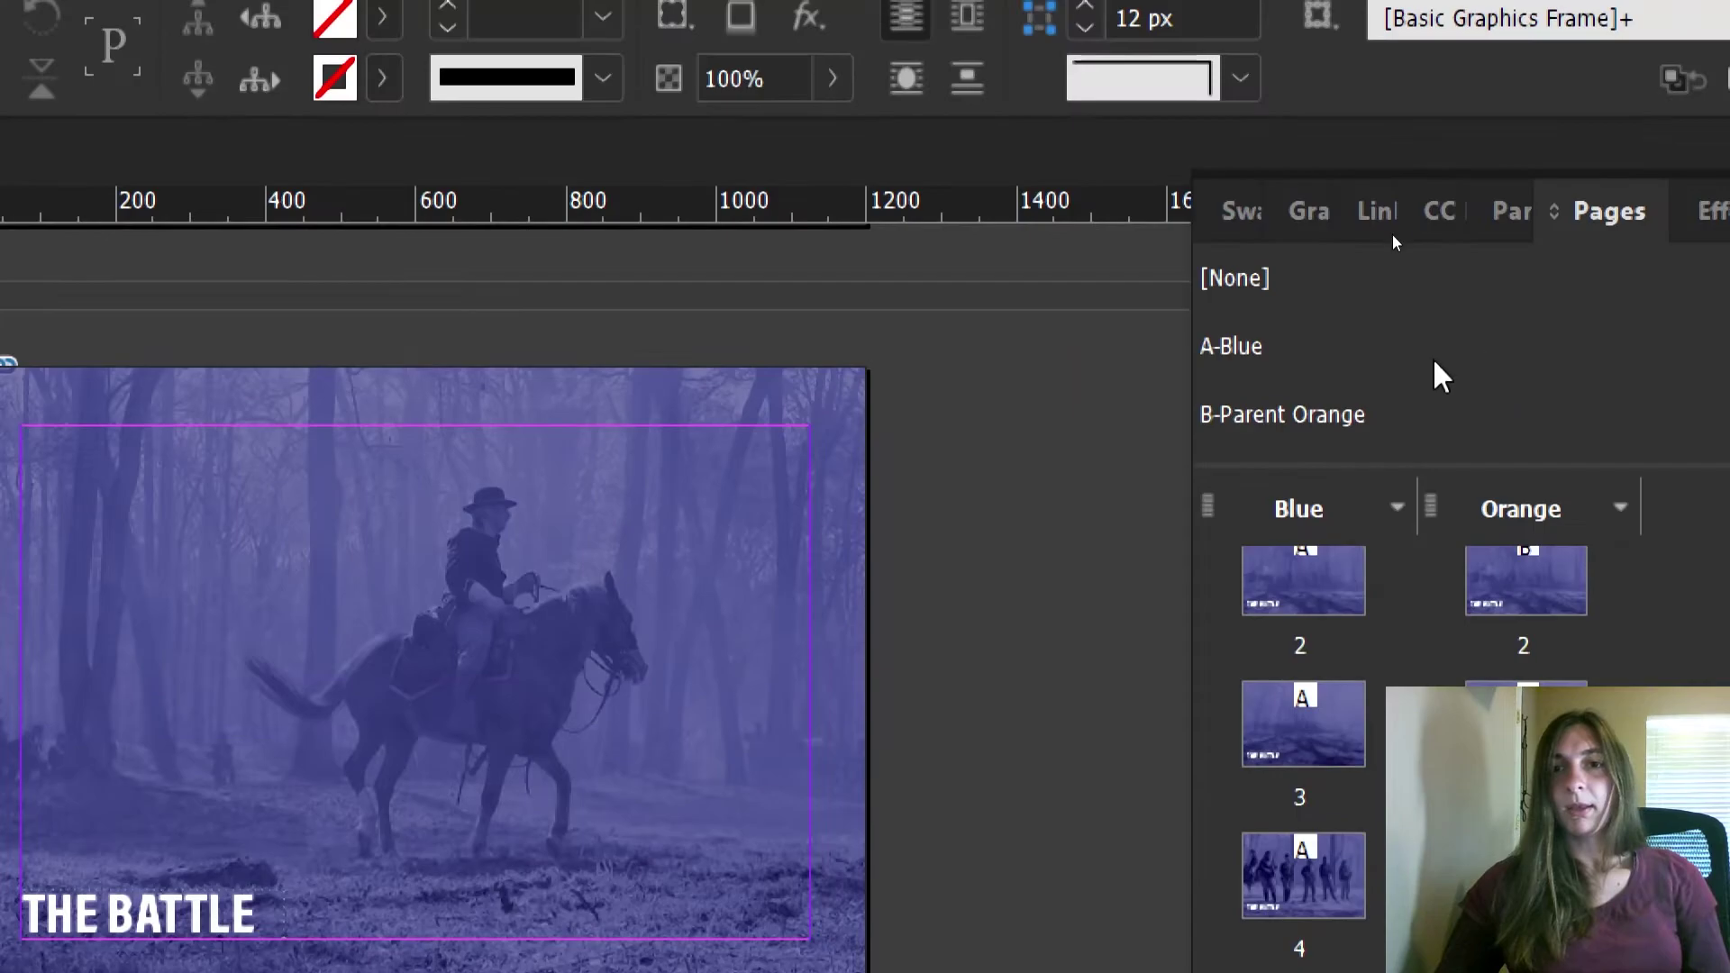
Shorten the name of the B-Parent Orange parent page to Orange
right_click(1298, 422)
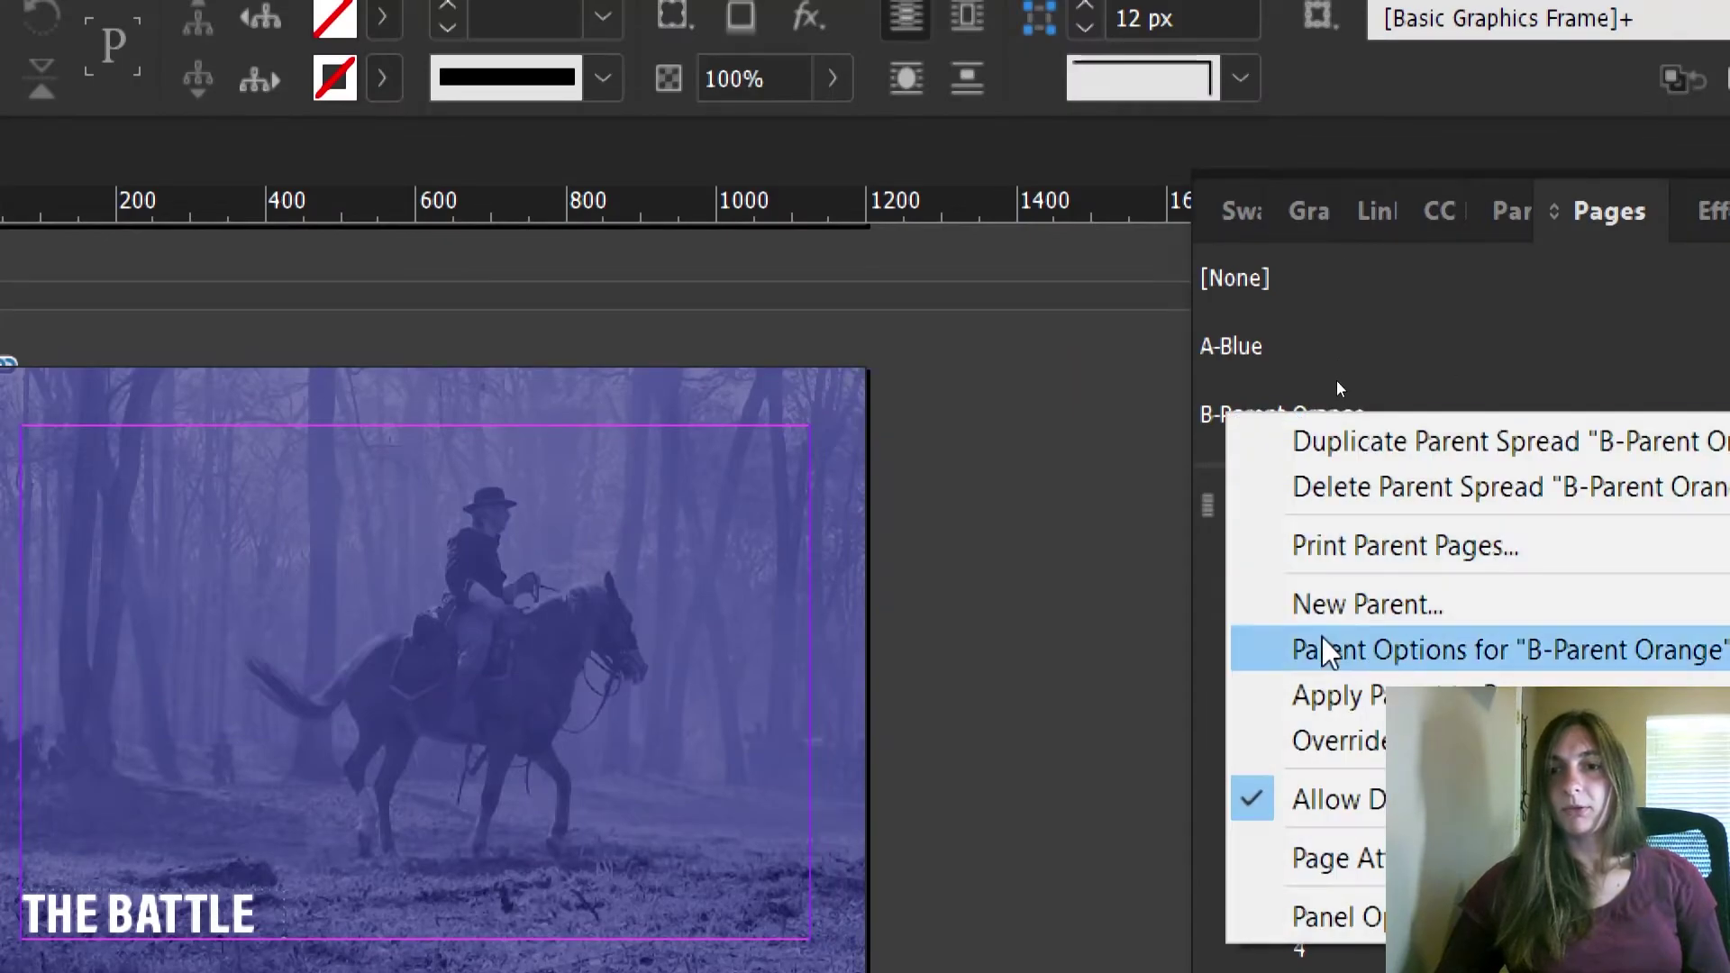
left_click(1407, 650)
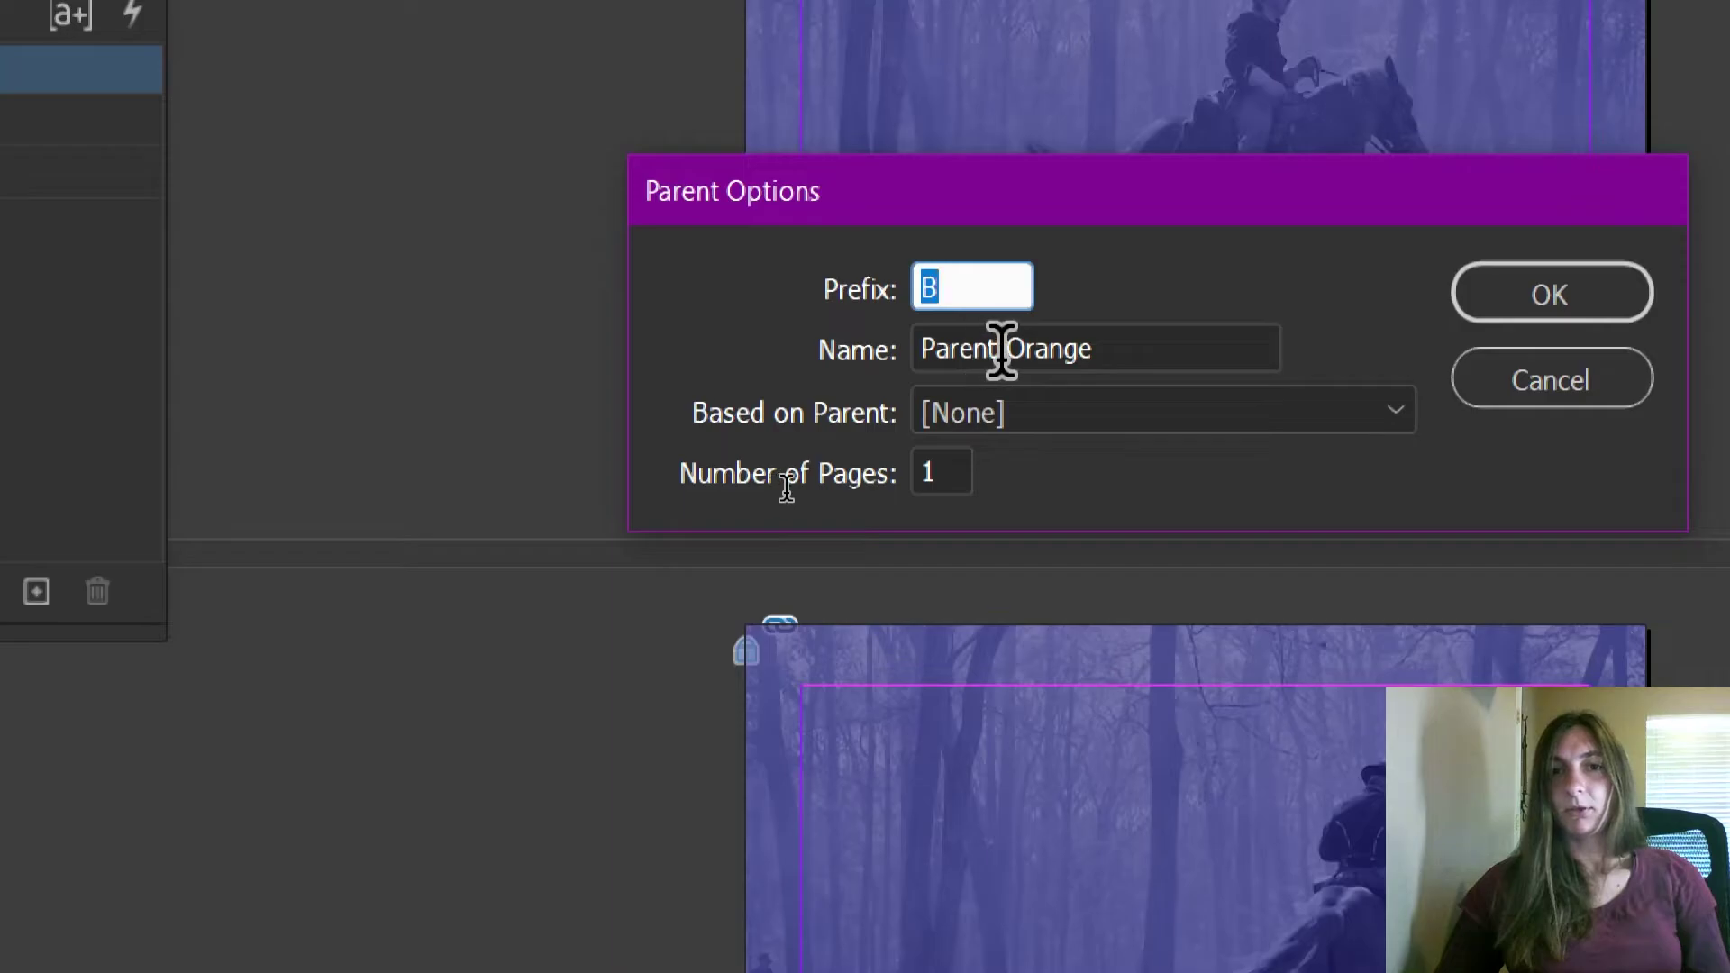
left_click(1103, 351)
left_click_drag(986, 349, 911, 354)
key("BackSpace")
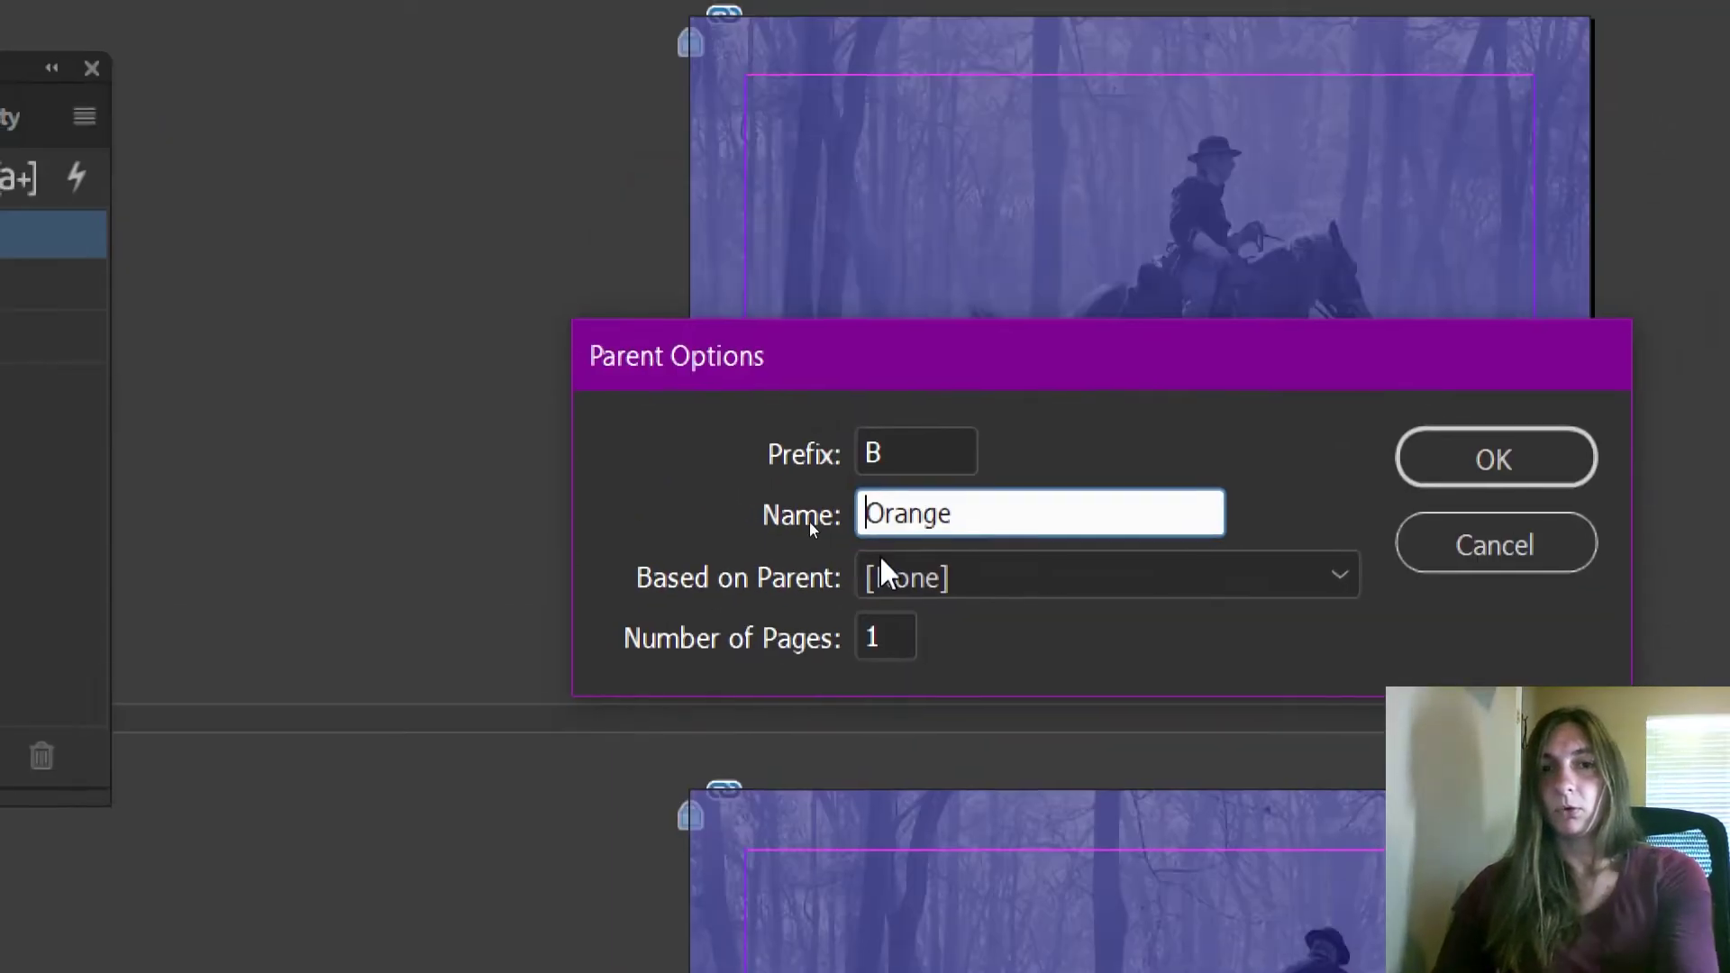
left_click(1363, 451)
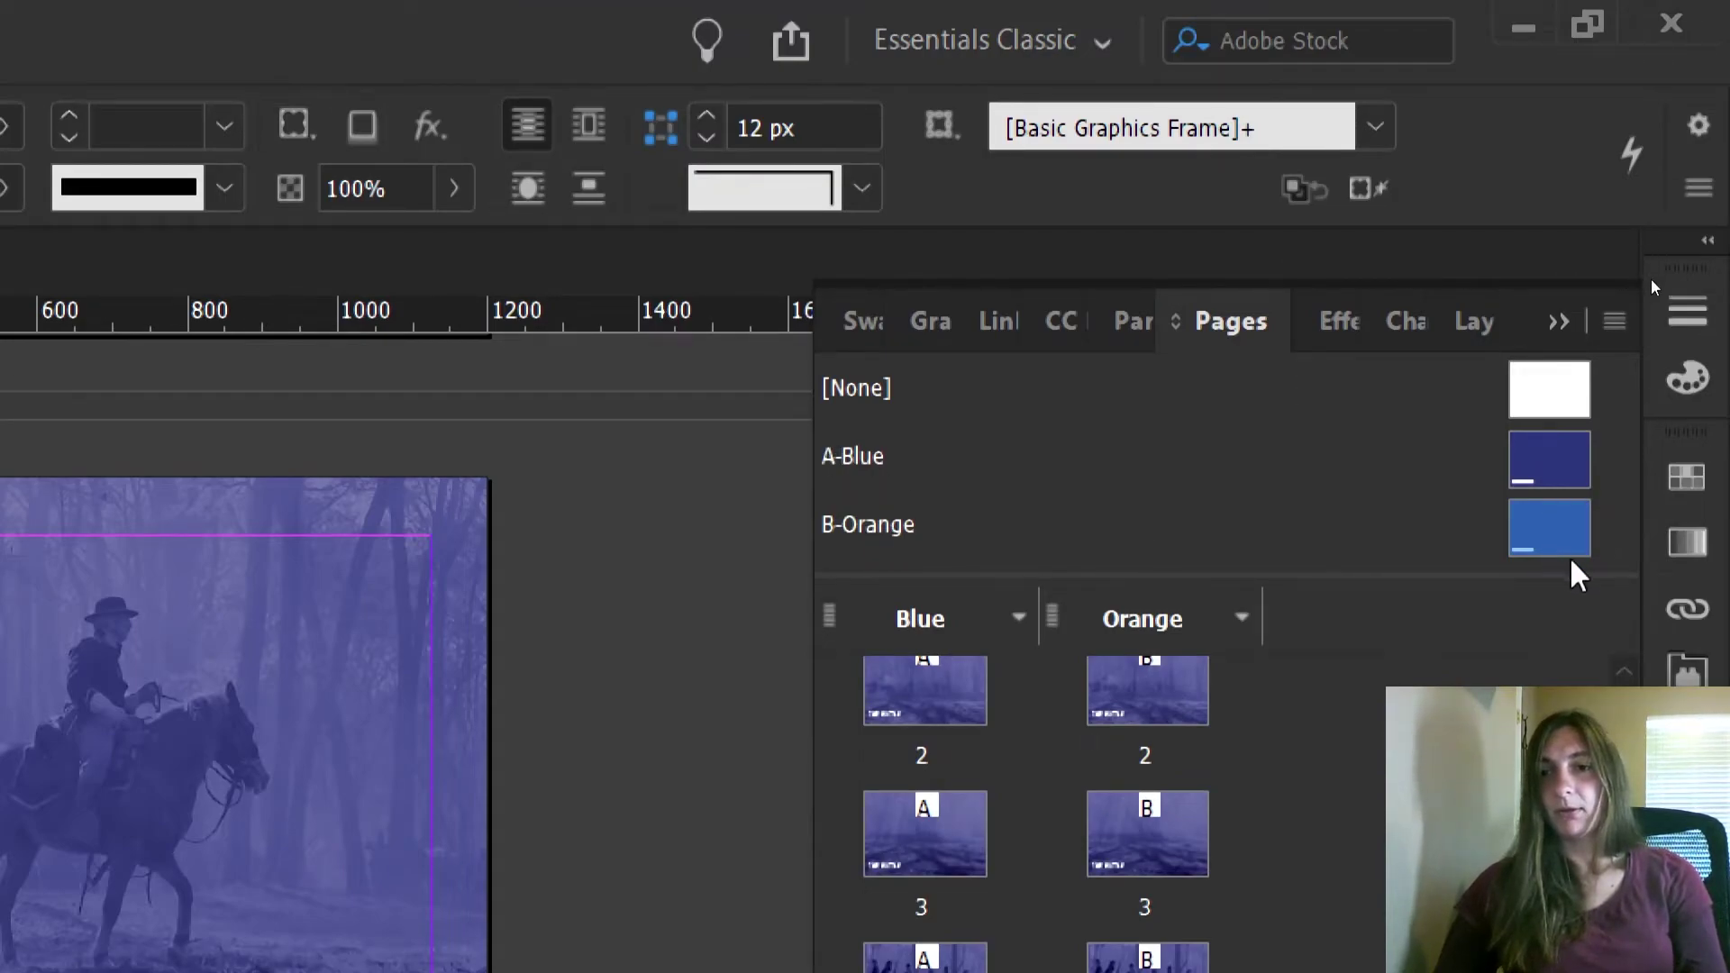
Open the B-Orange parent page, unlock Blue Box 2 and Blue Box 1, and select both boxes
double_click(1543, 564)
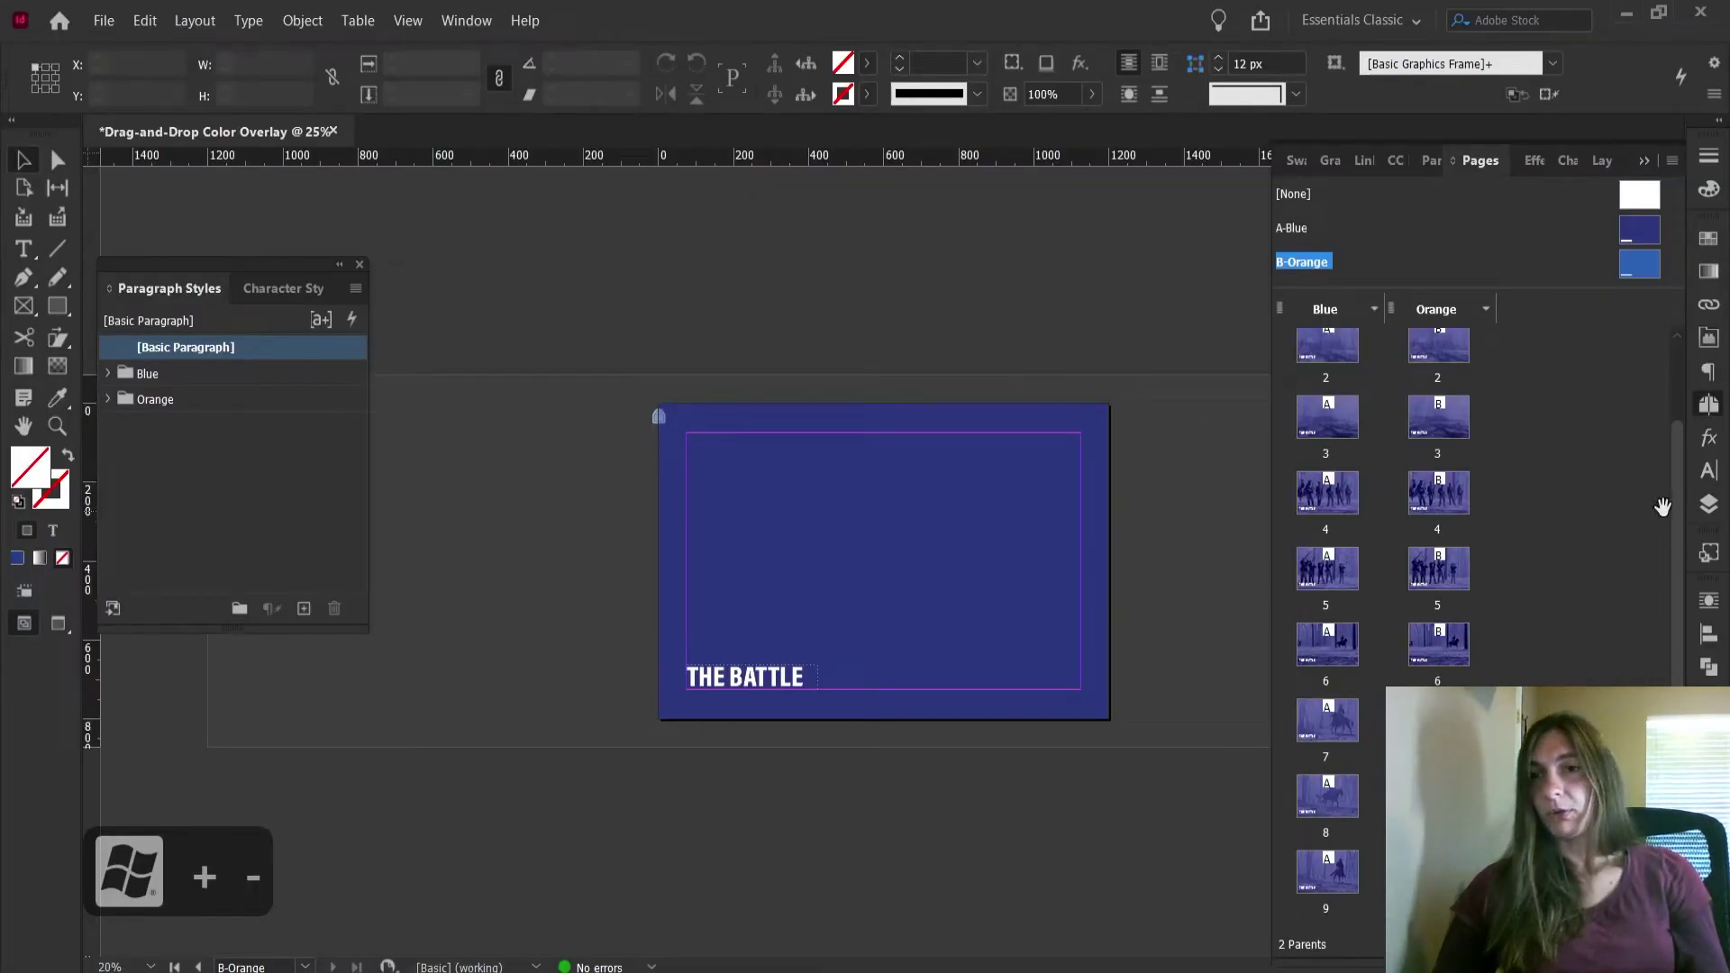
left_click(1717, 506)
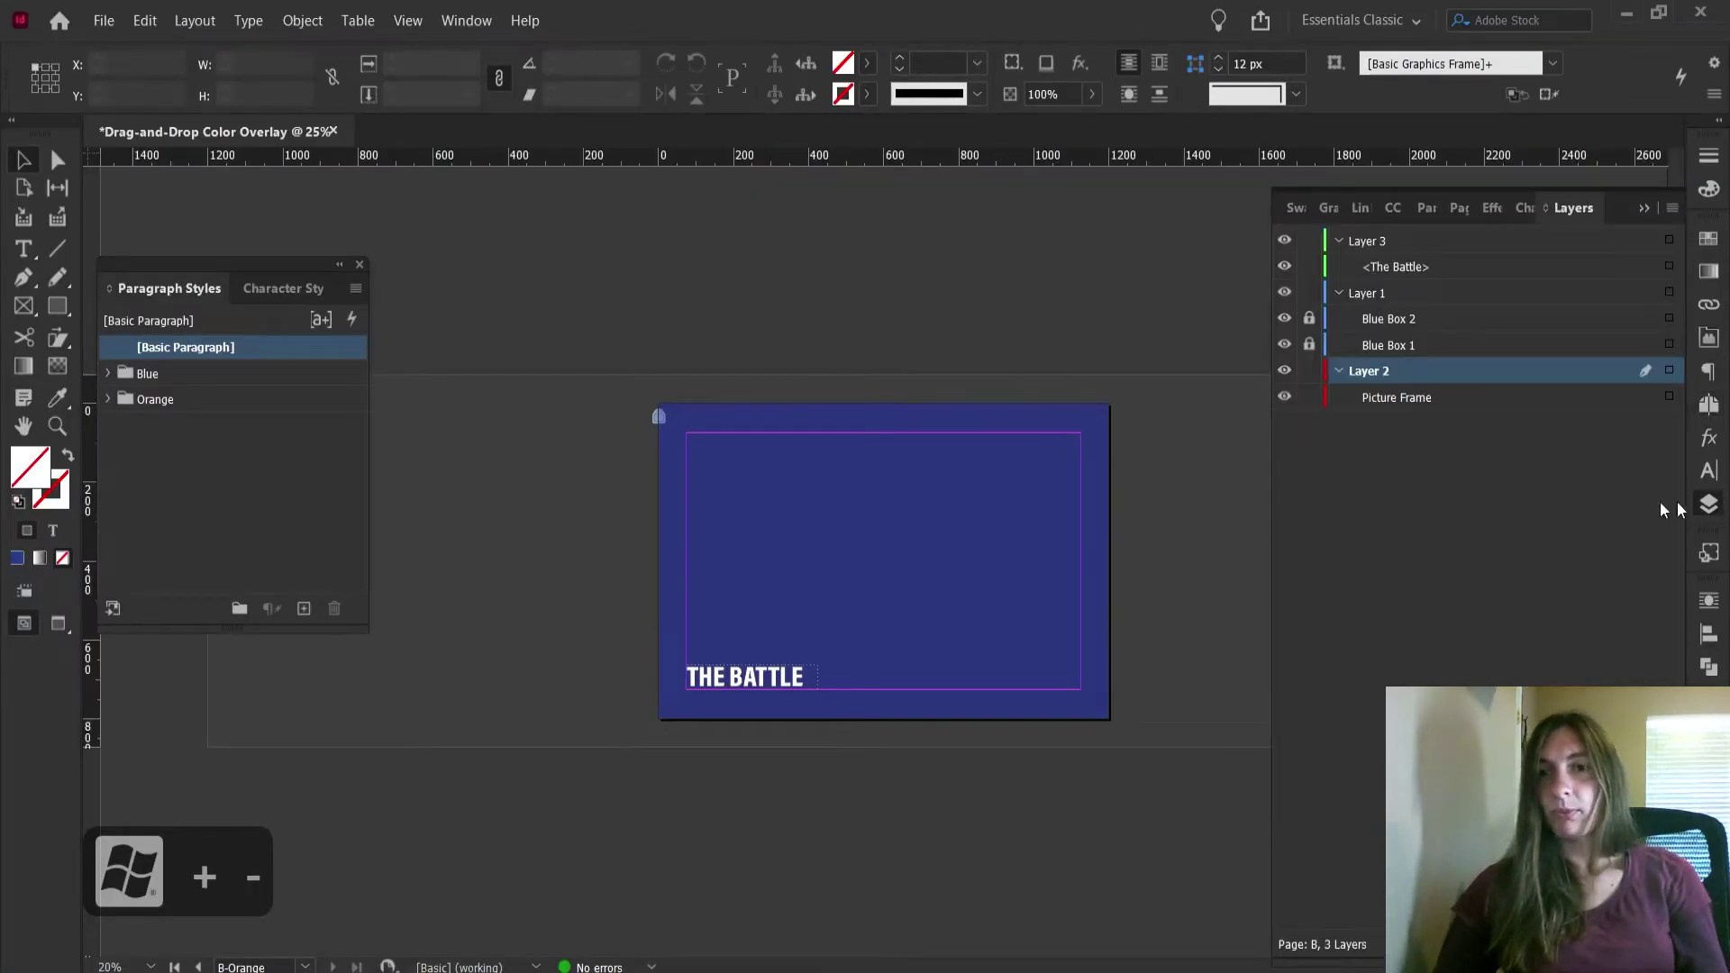
left_click(1309, 318)
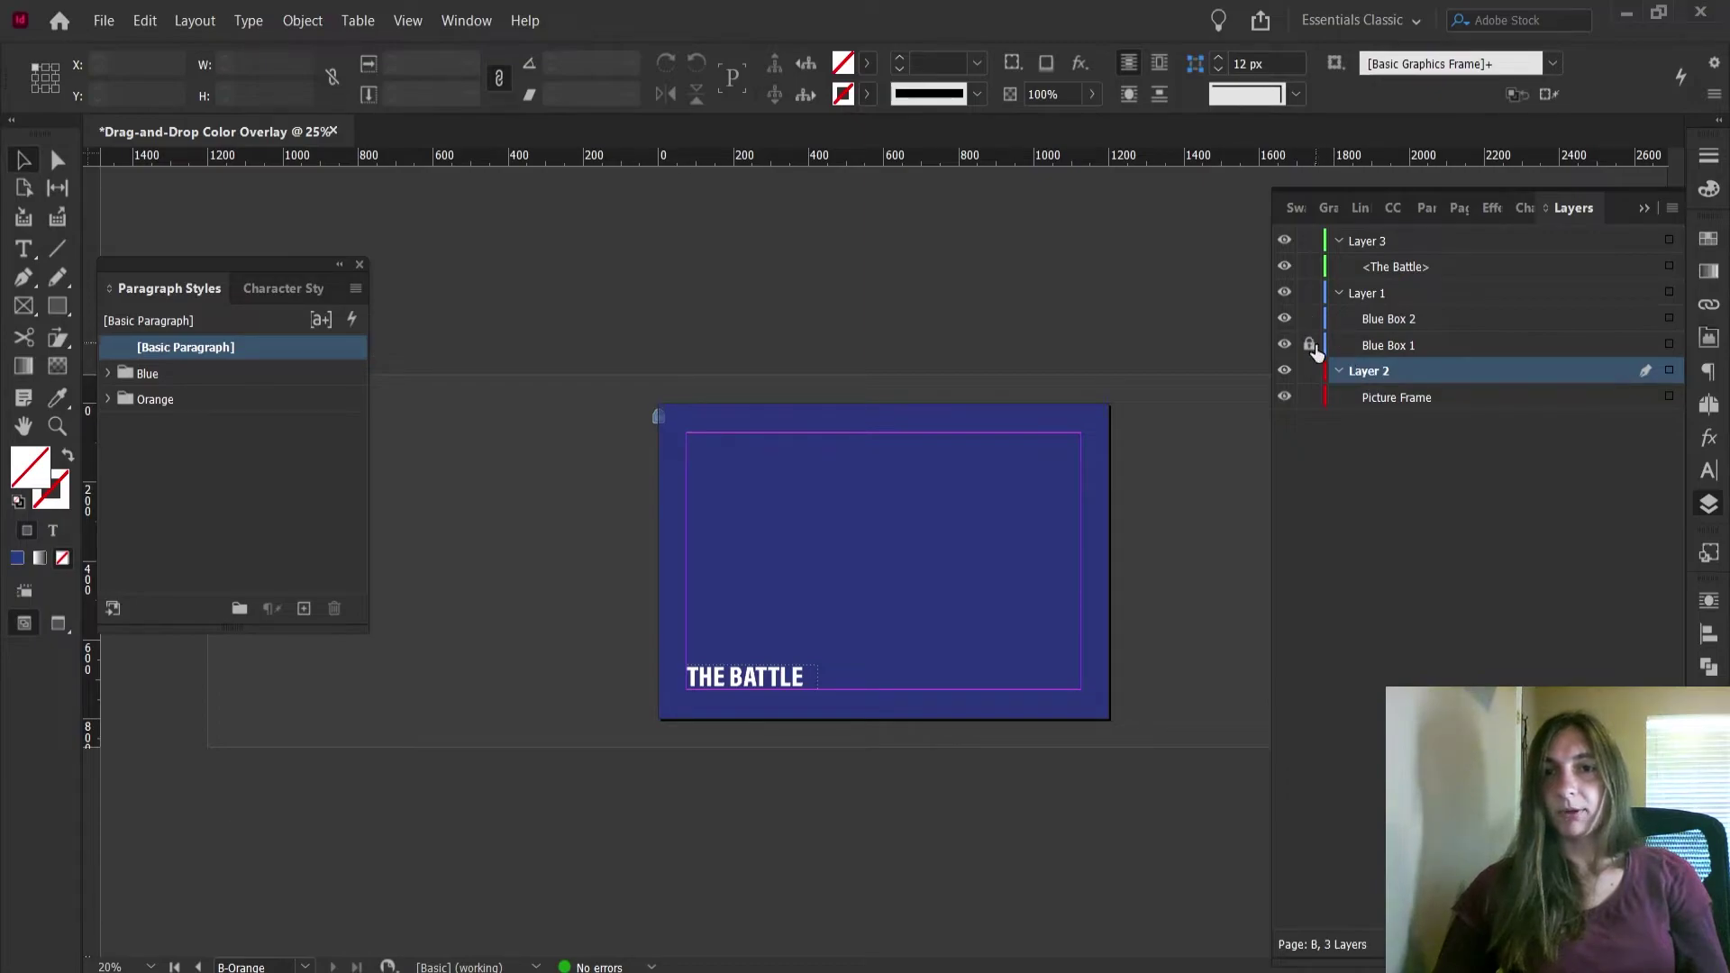
left_click(1310, 345)
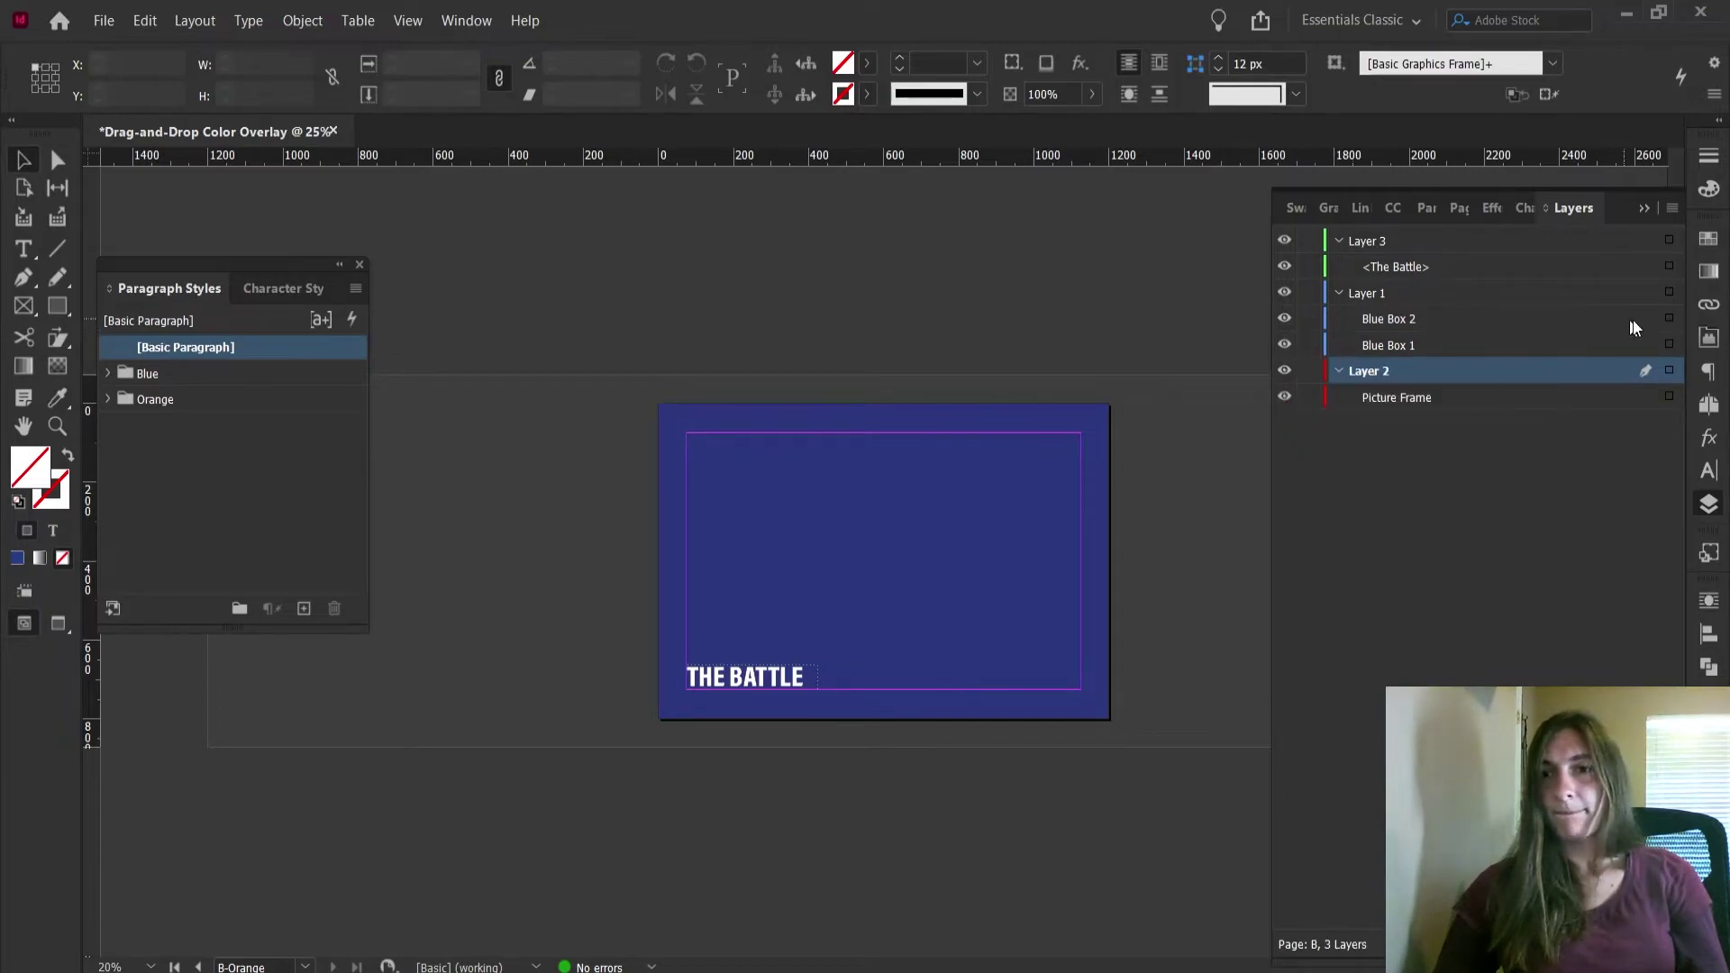
left_click(1668, 319)
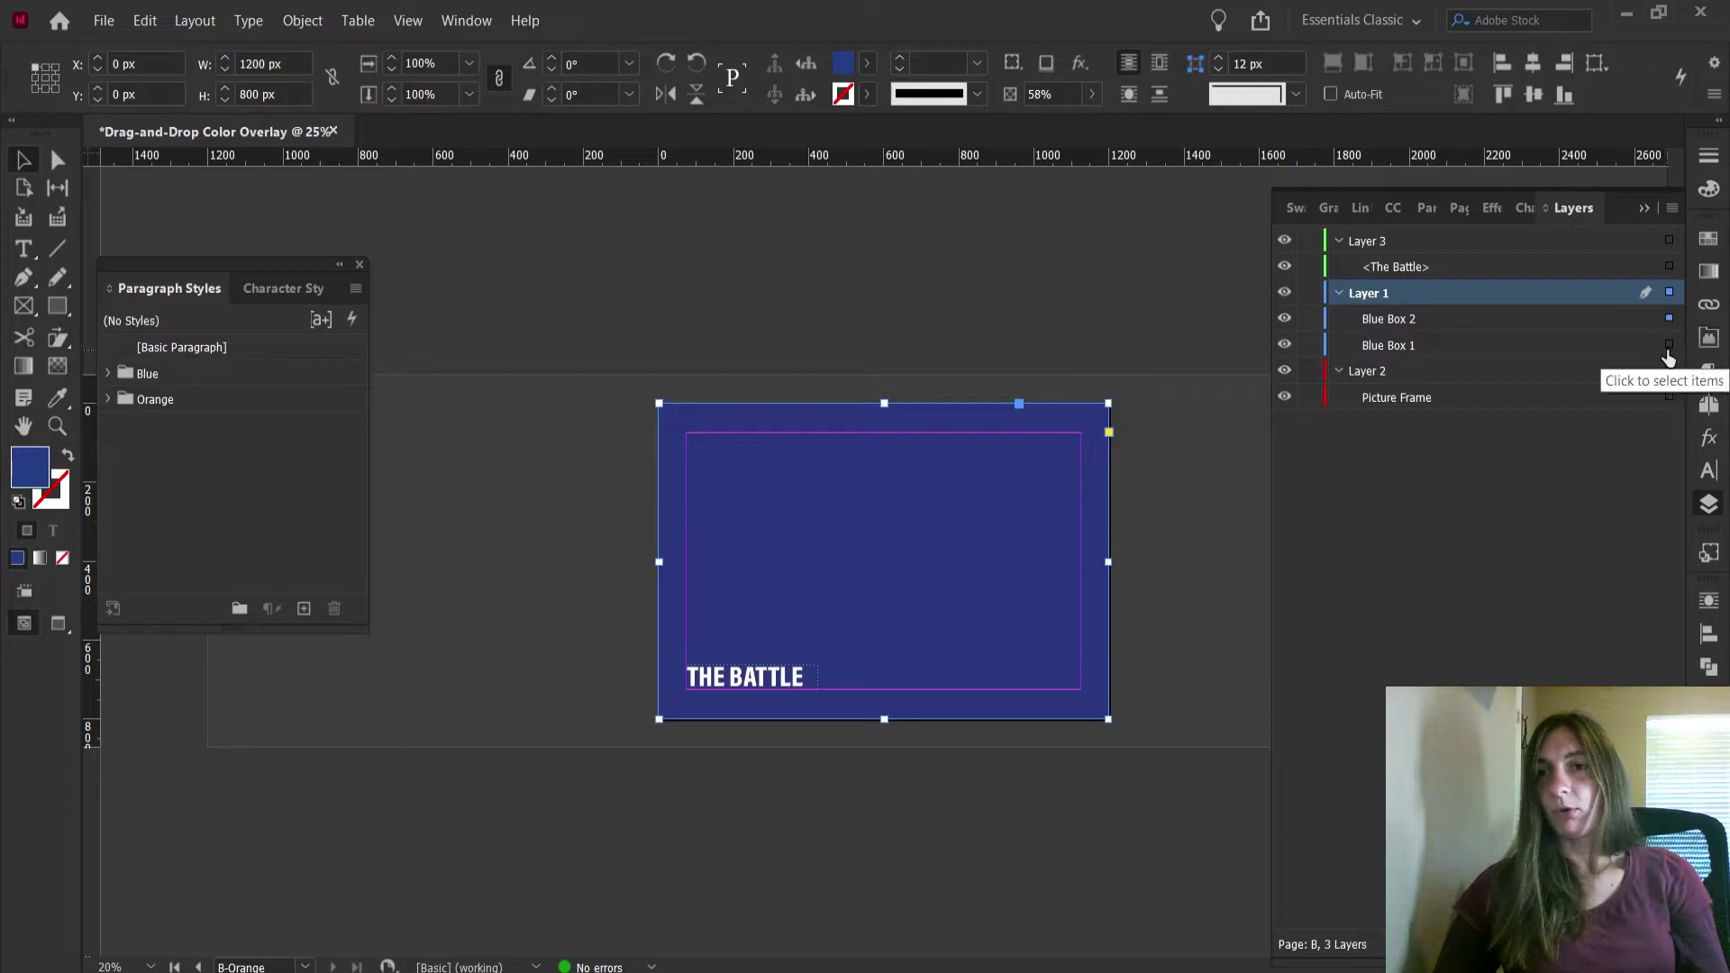
left_click(1668, 346, "shift")
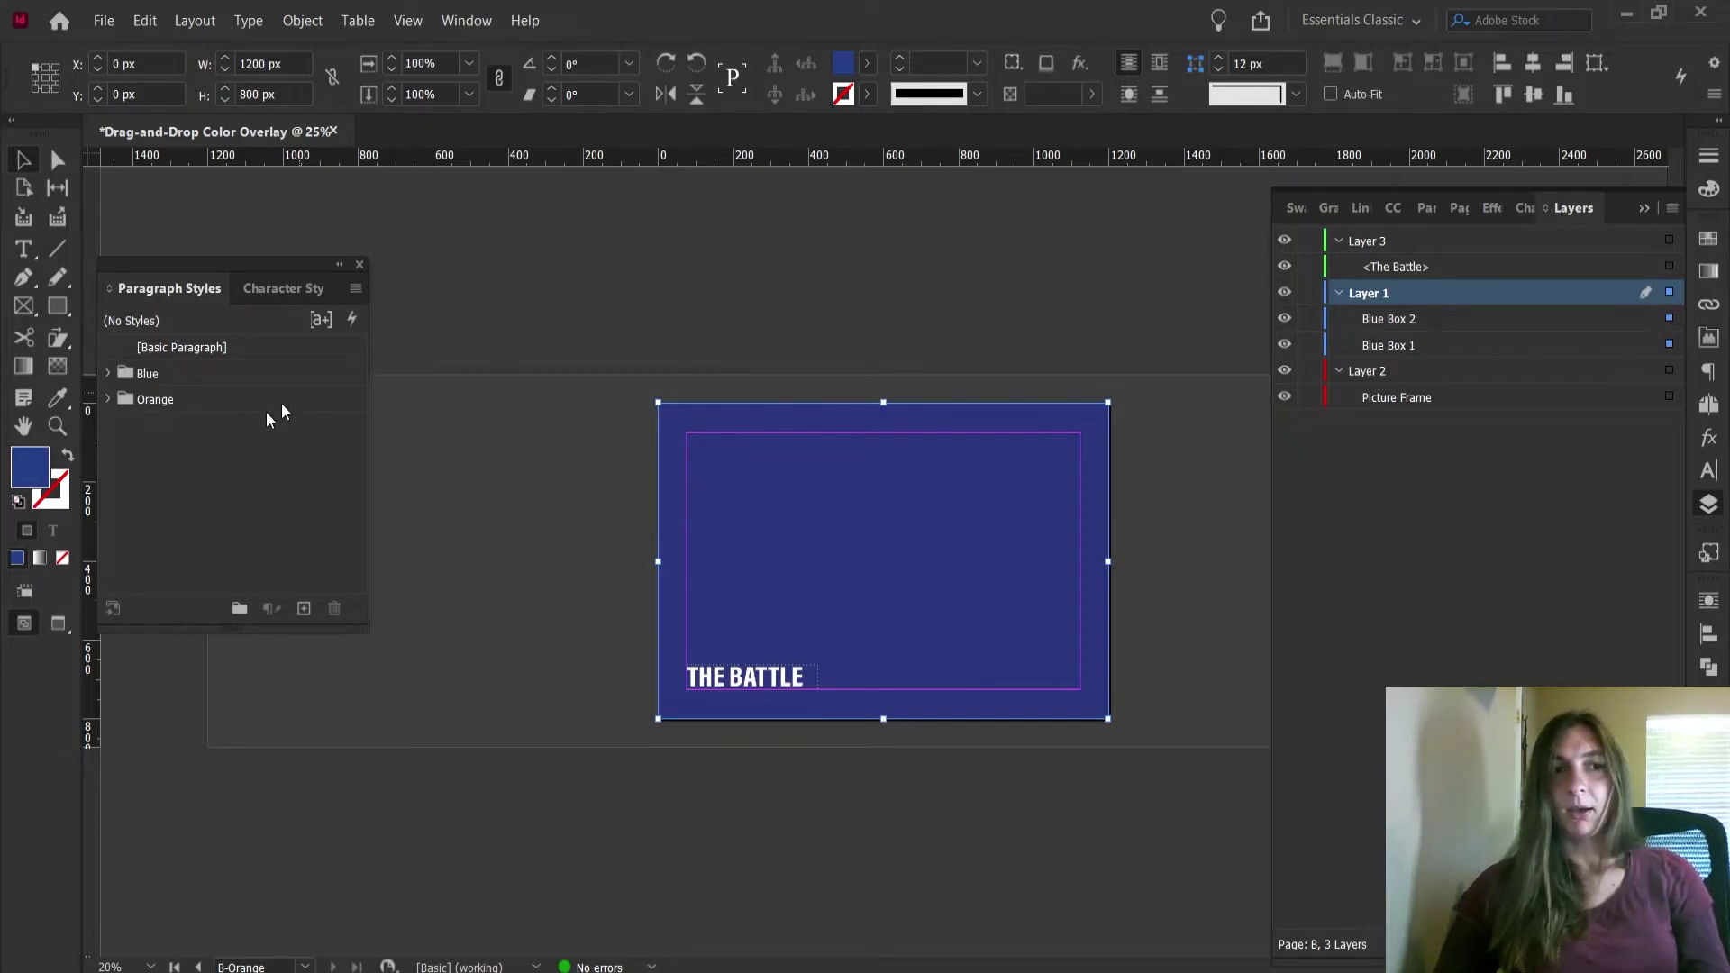
Change the fill of both selected overlay boxes to orange, hex db6900
double_click(33, 468)
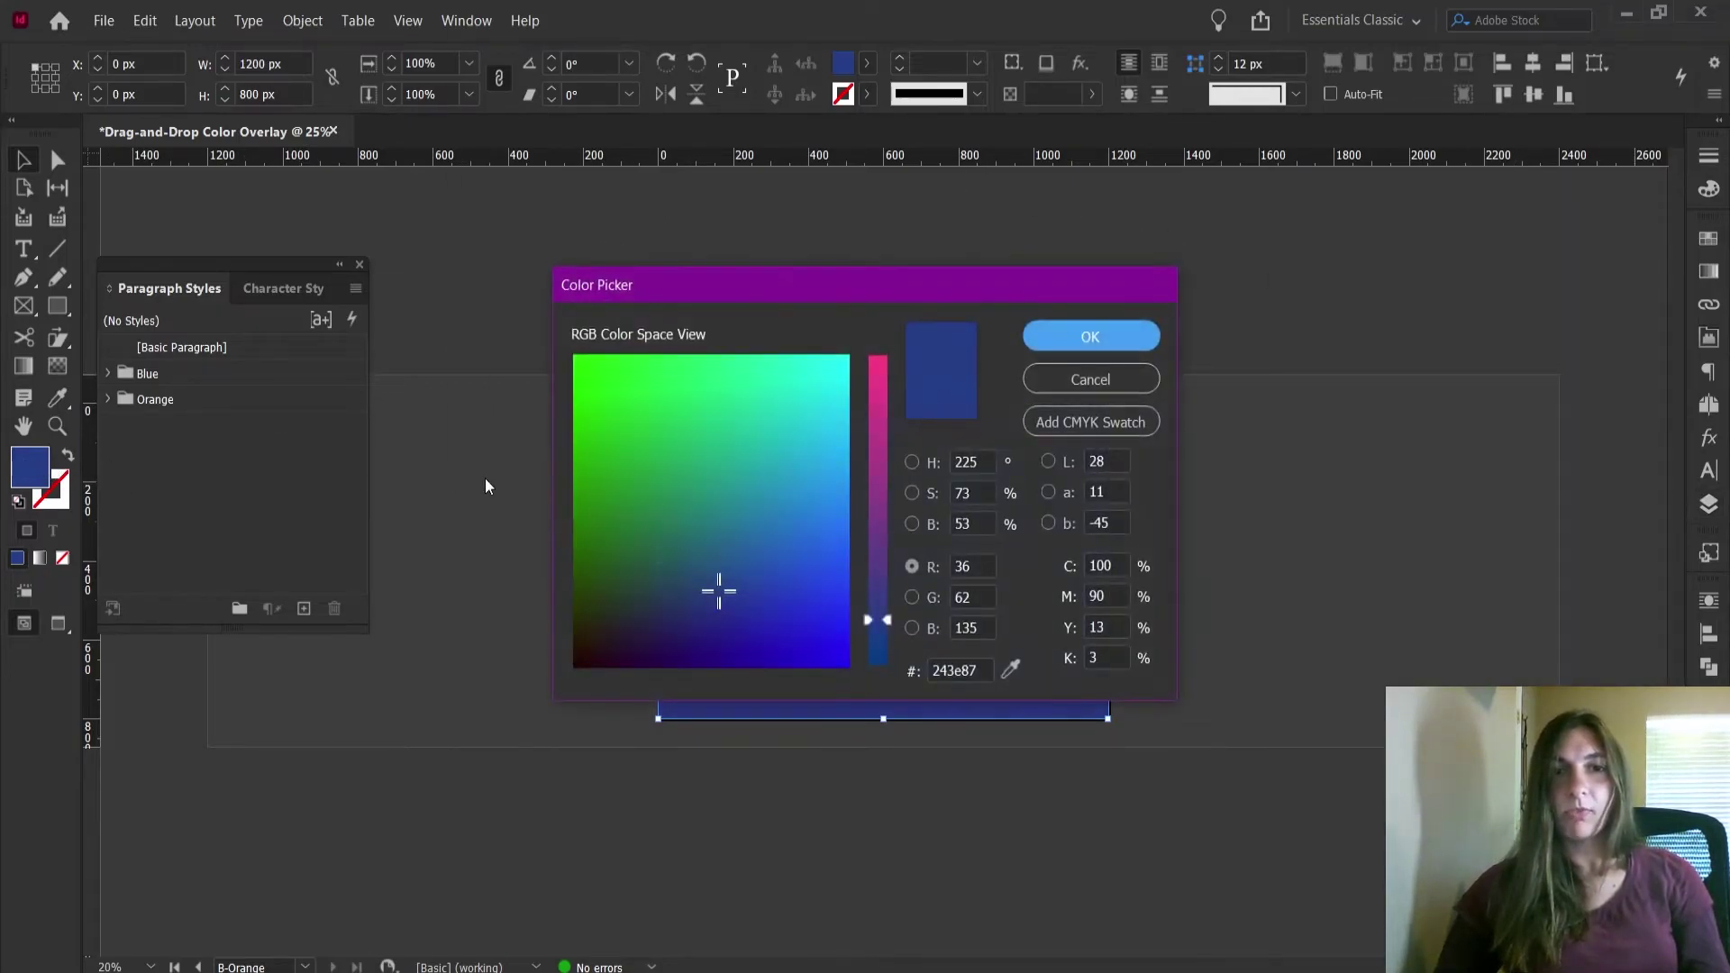
left_click_drag(631, 582, 599, 592)
left_click_drag(879, 528, 885, 401)
left_click(1060, 348)
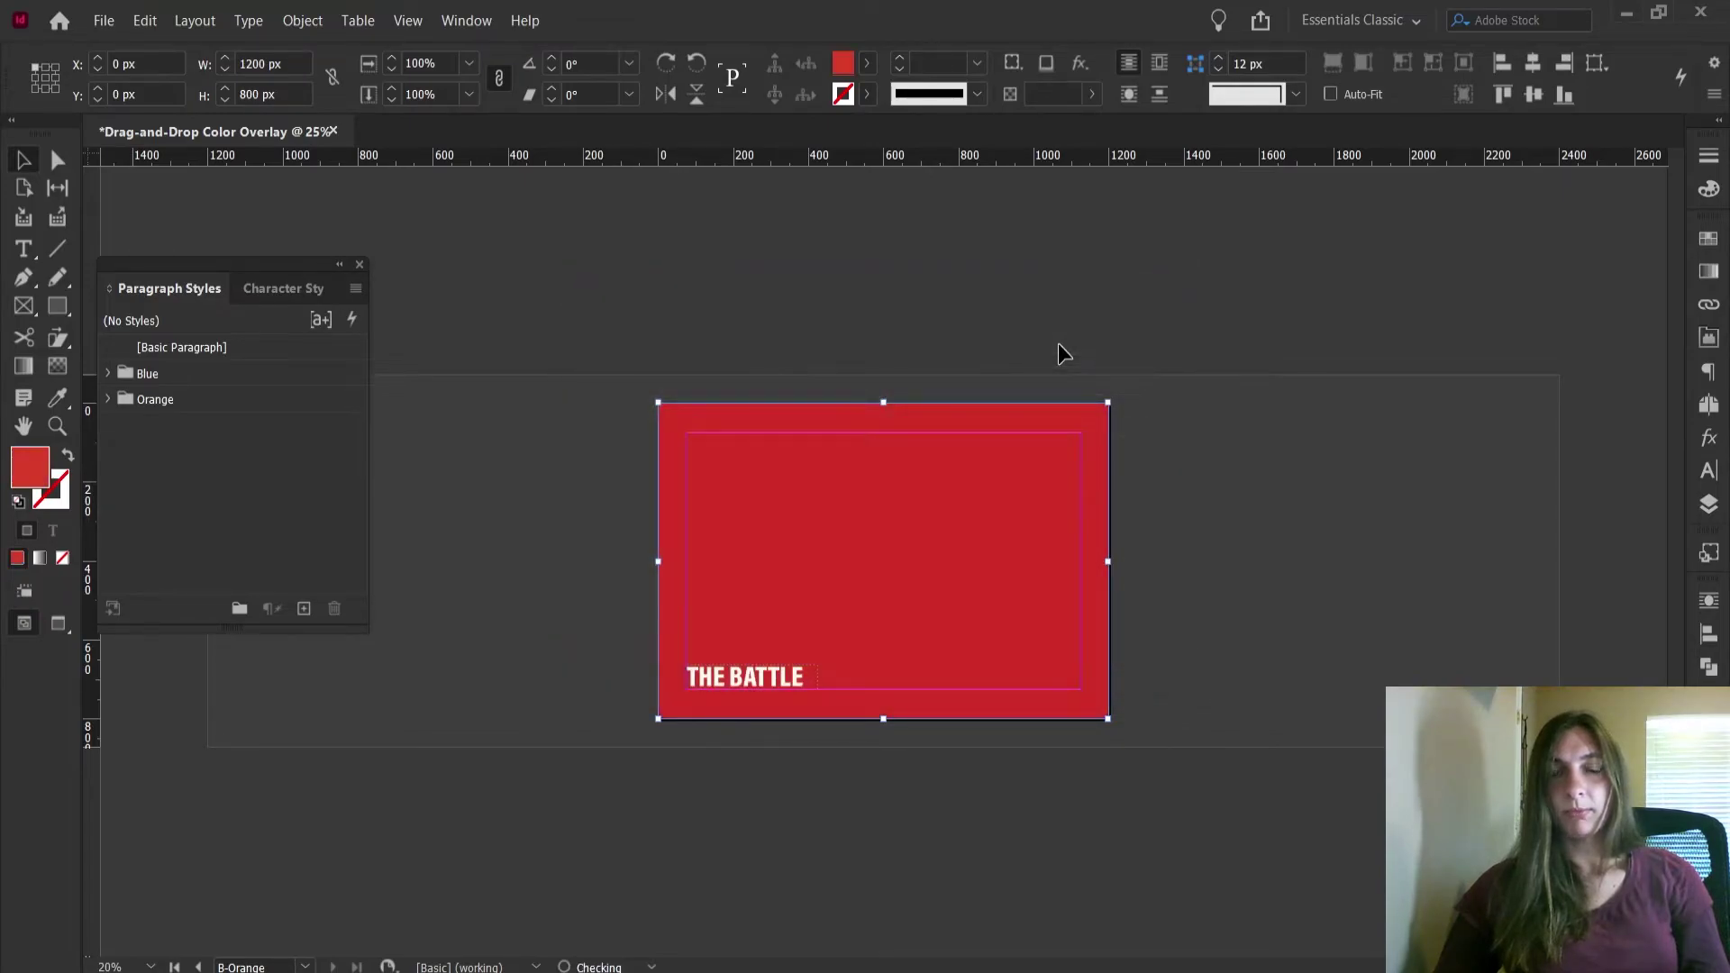
double_click(29, 461)
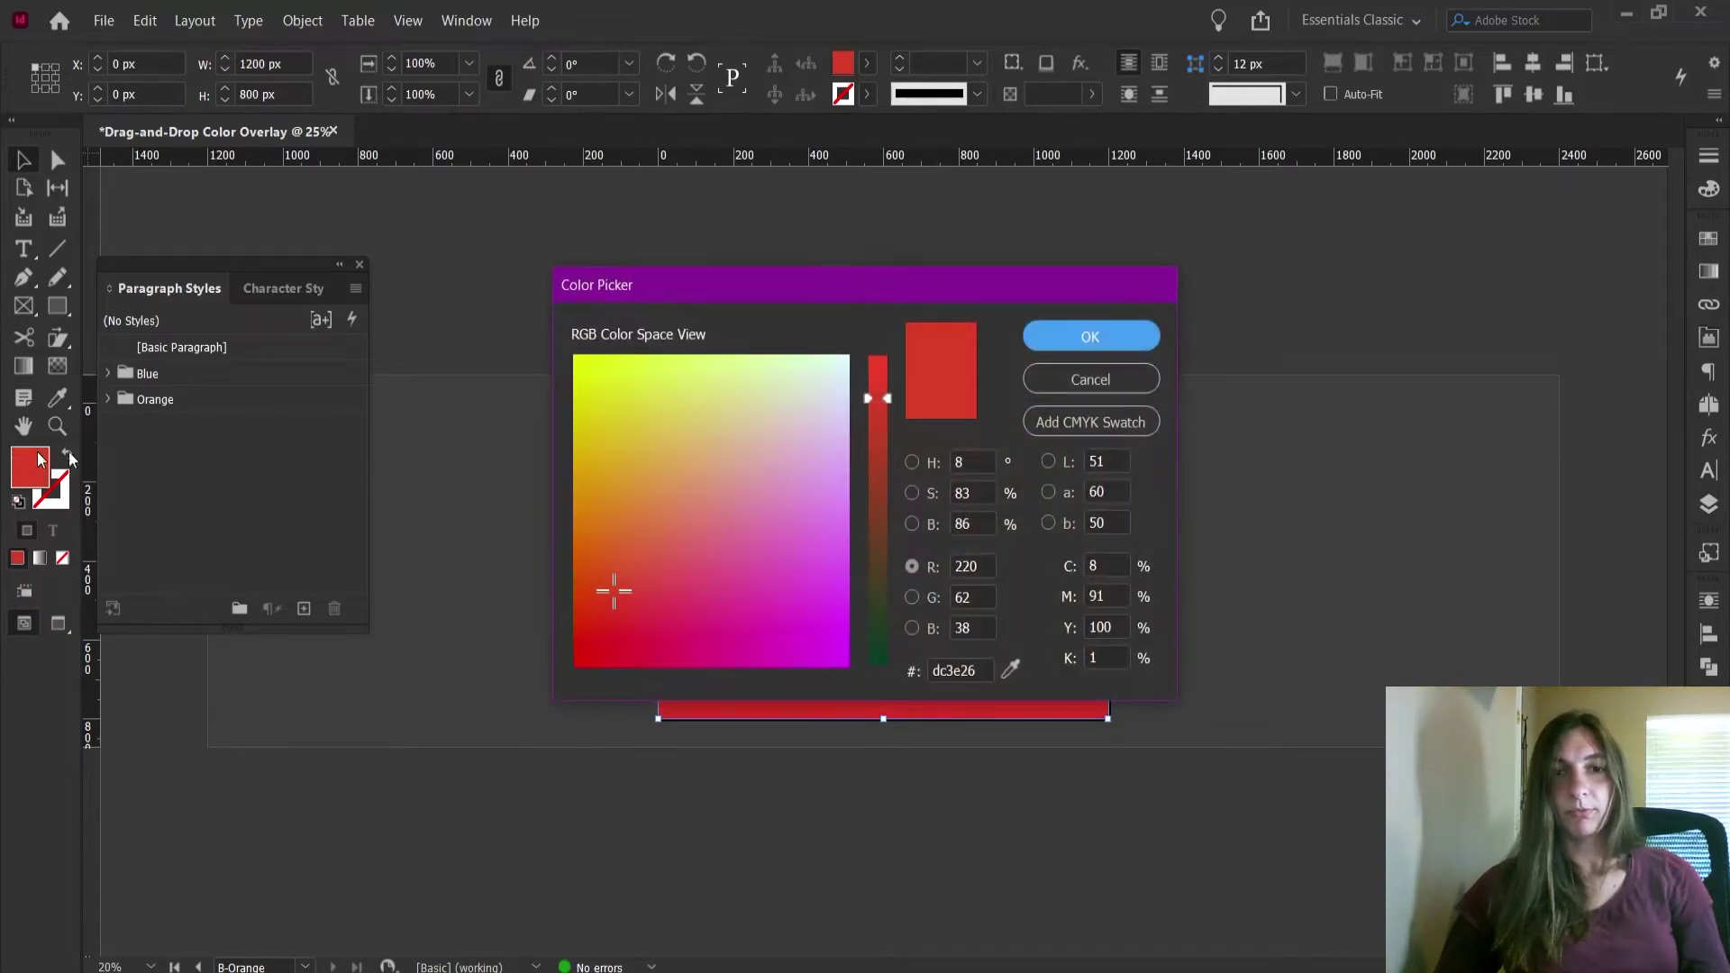
mouse_move(597, 520)
left_mouse_down()
mouse_move(587, 559)
mouse_move(571, 539)
left_mouse_up()
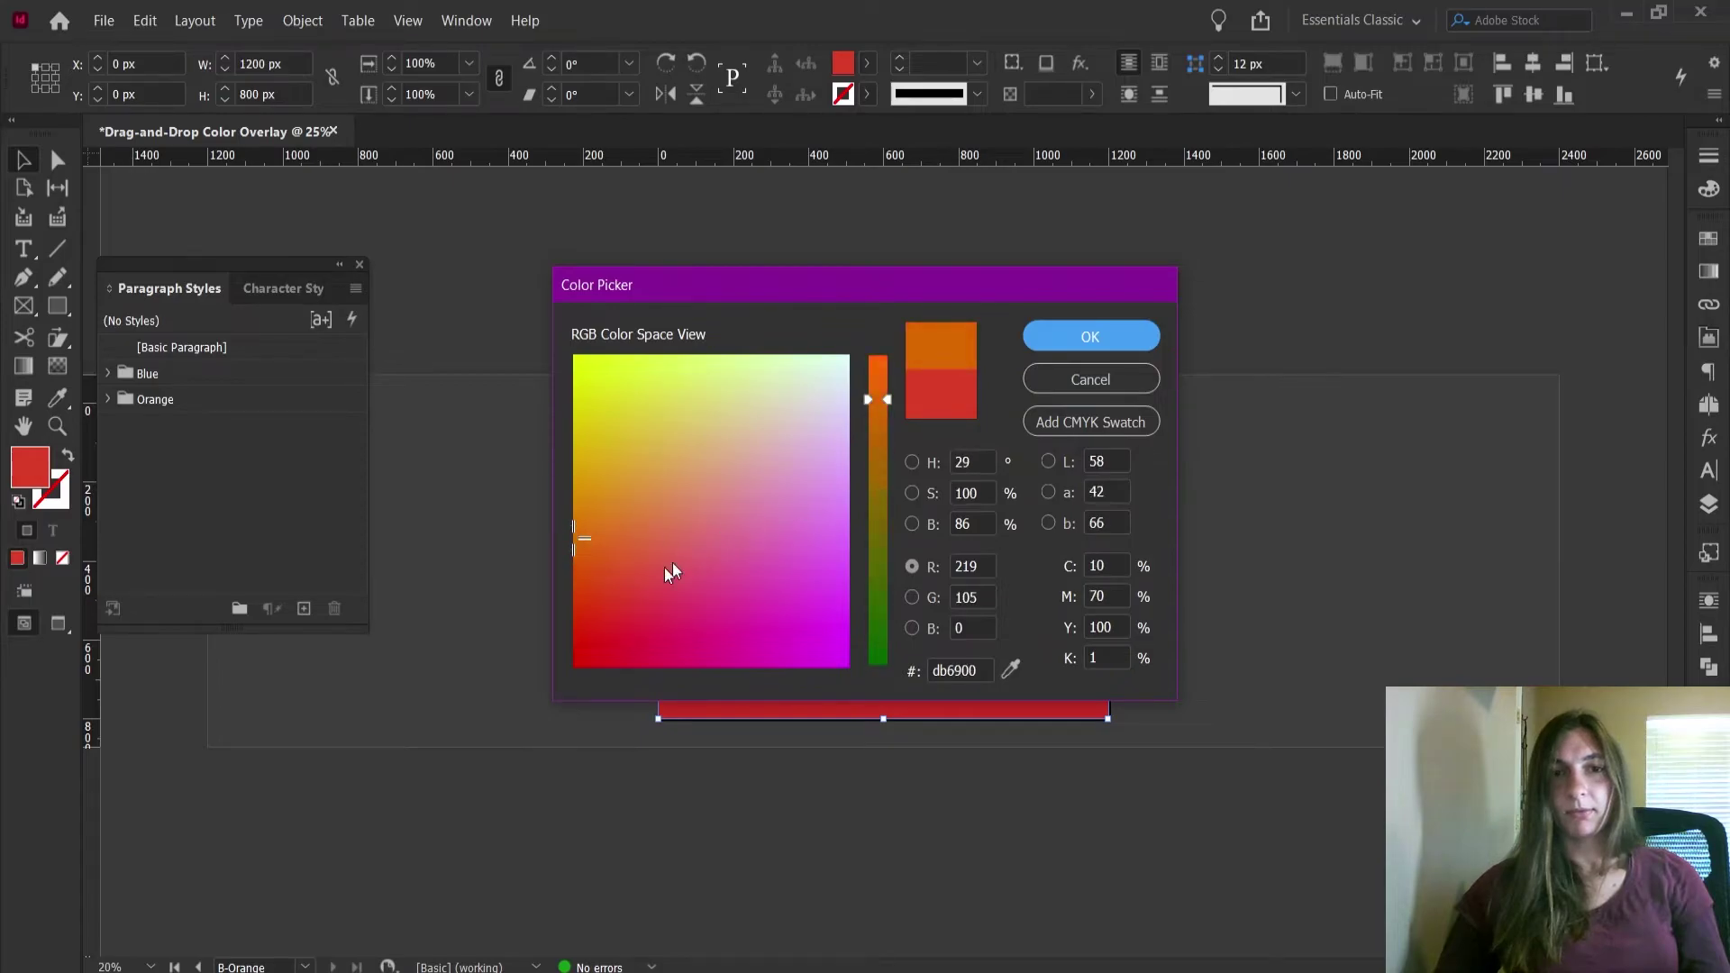
left_click(1103, 344)
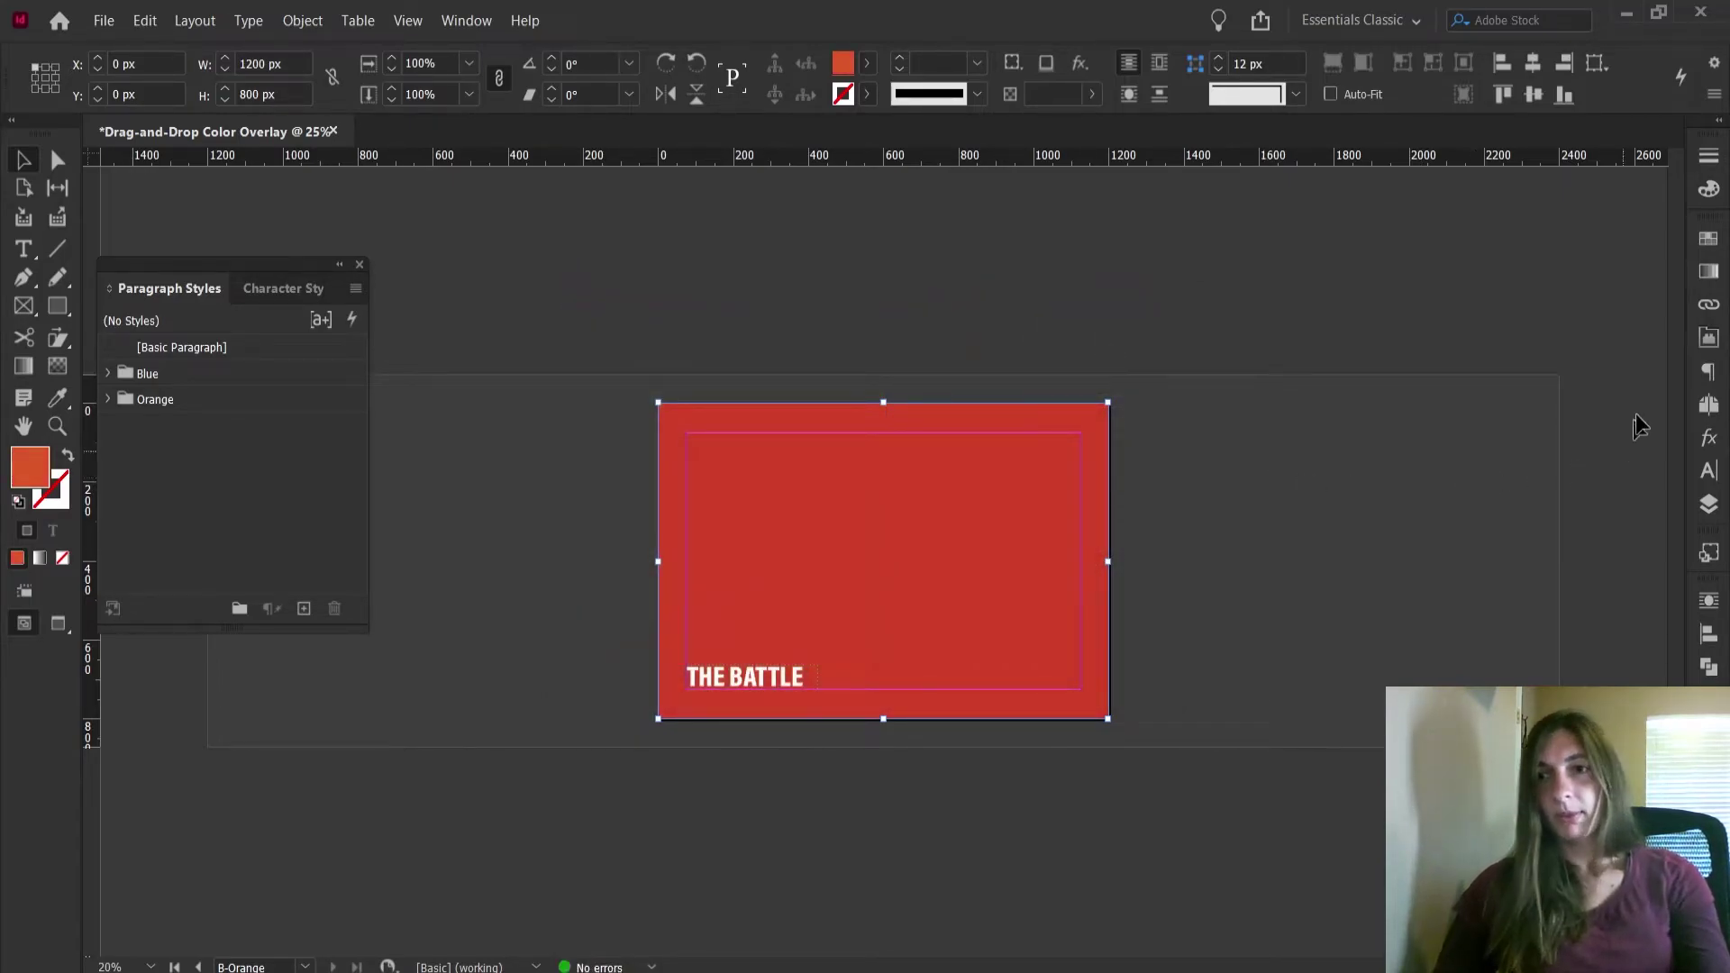
Go to page 1 of the Orange layout and review how the overlay looks on its pages
left_click(1705, 401)
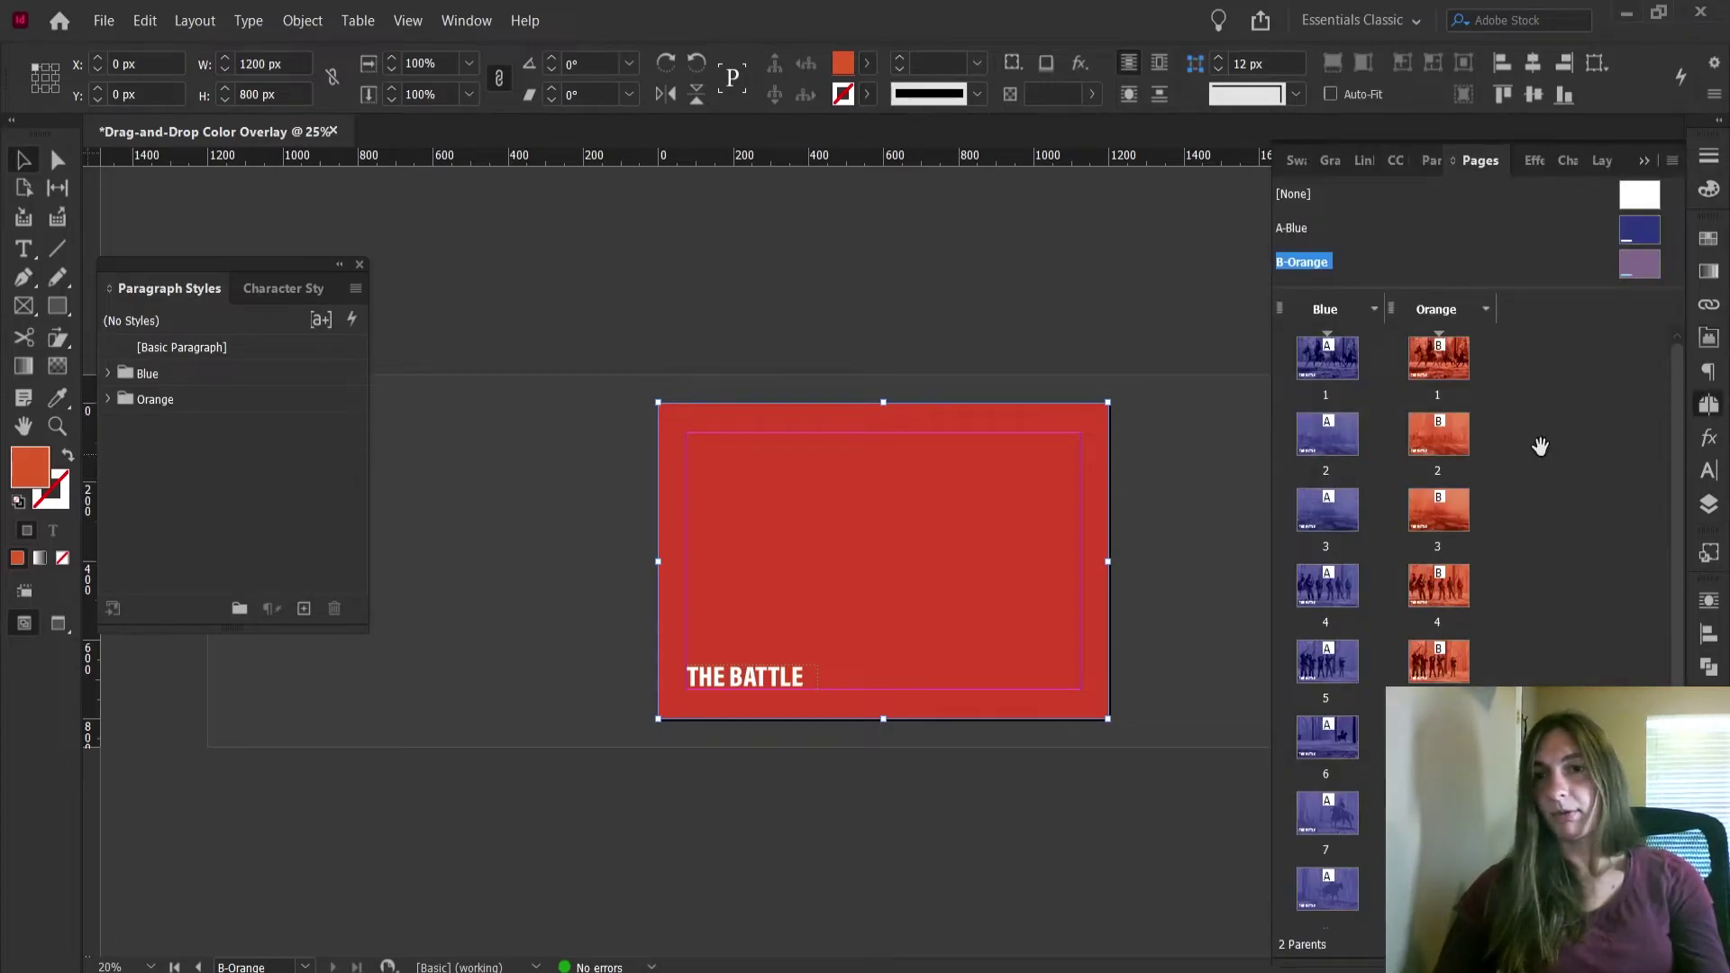
left_click(1455, 369)
double_click(1454, 369)
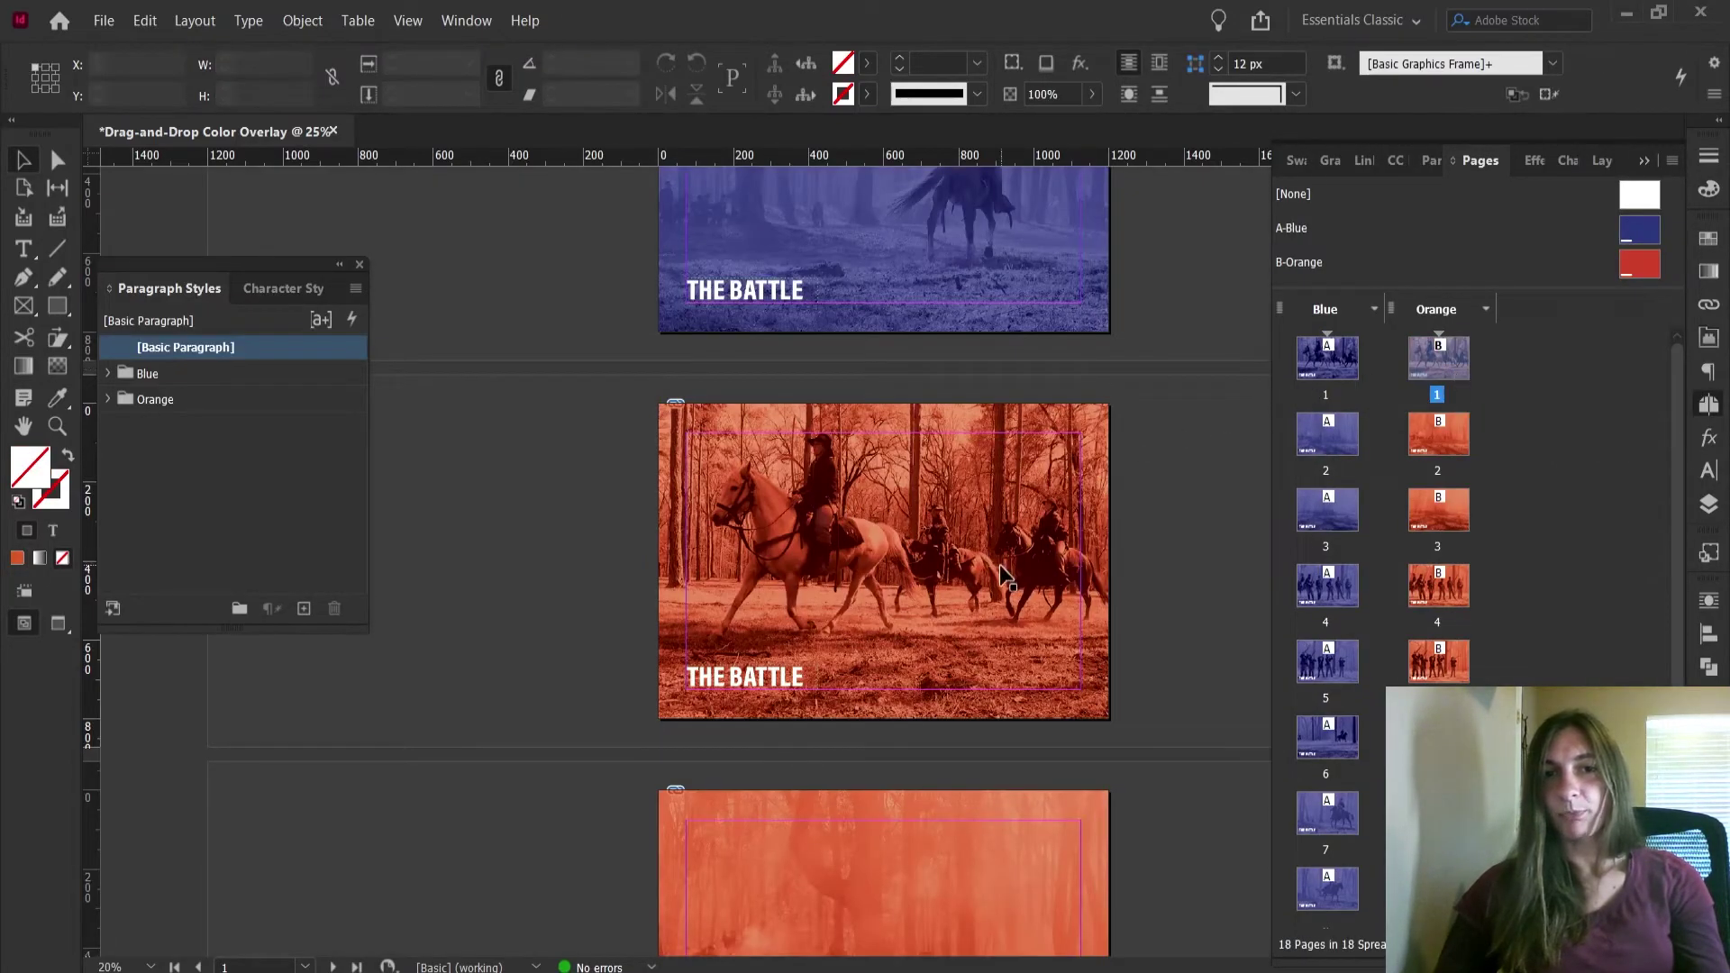
scroll(1003, 566, "down", 4)
scroll(1004, 566, "down", 7)
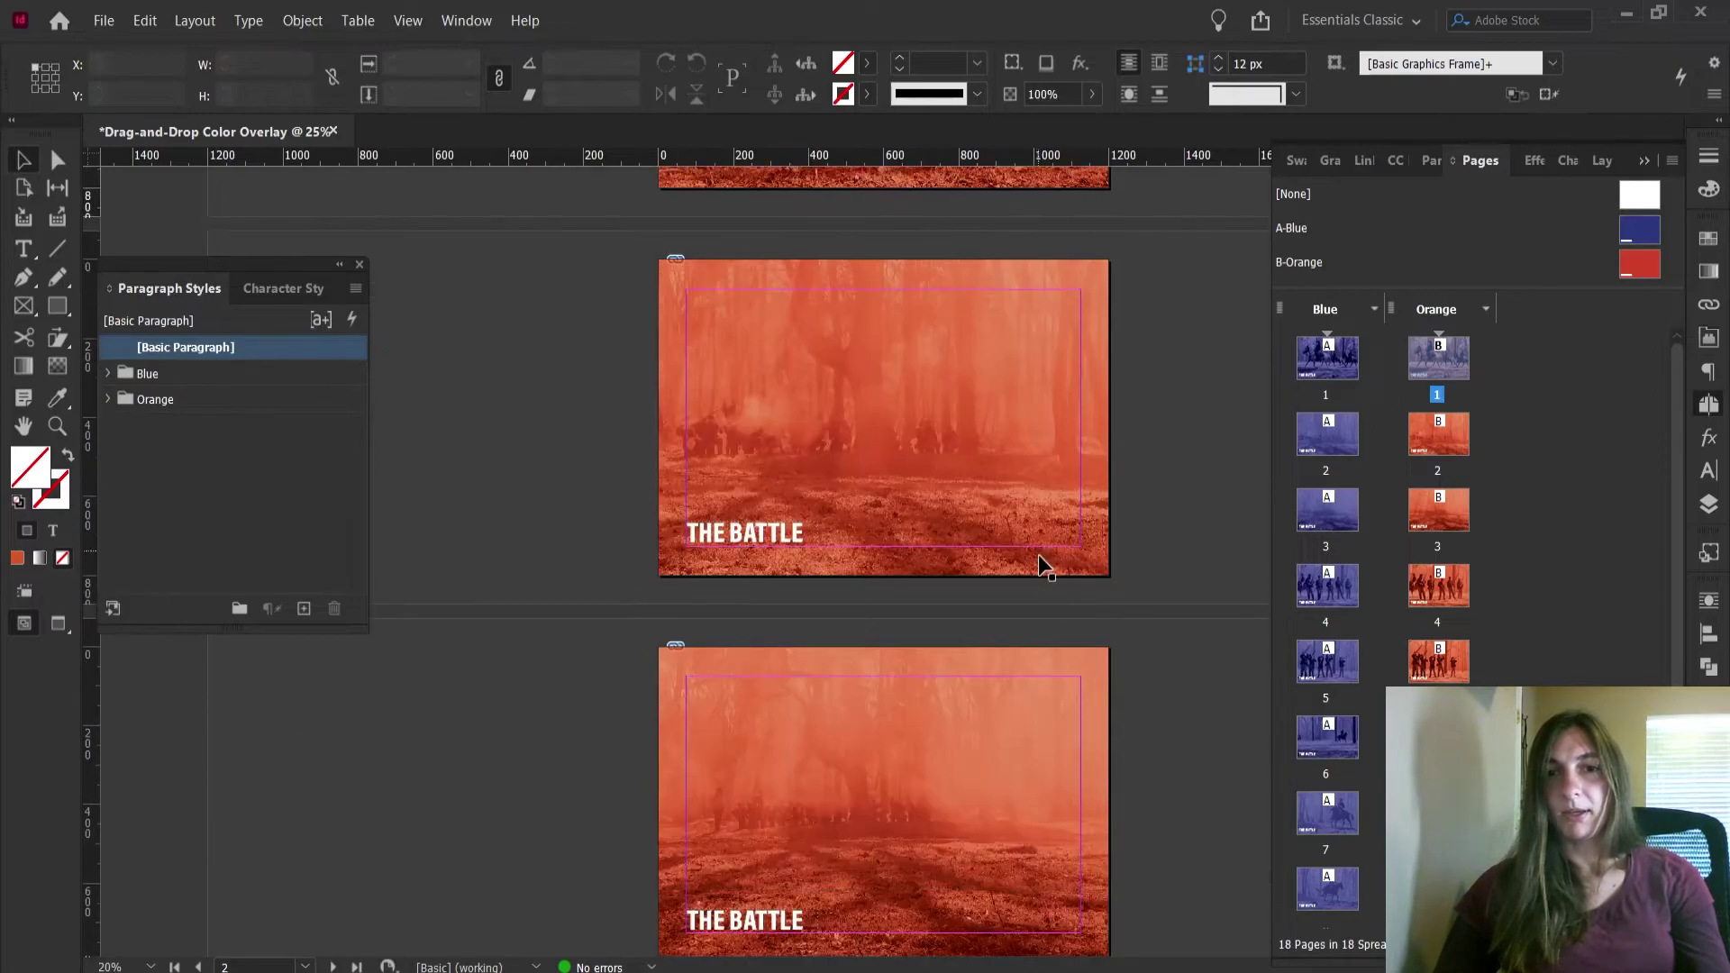
Replace the title text on the B-Orange parent page with The Drama
scroll(1089, 532, "up", 7)
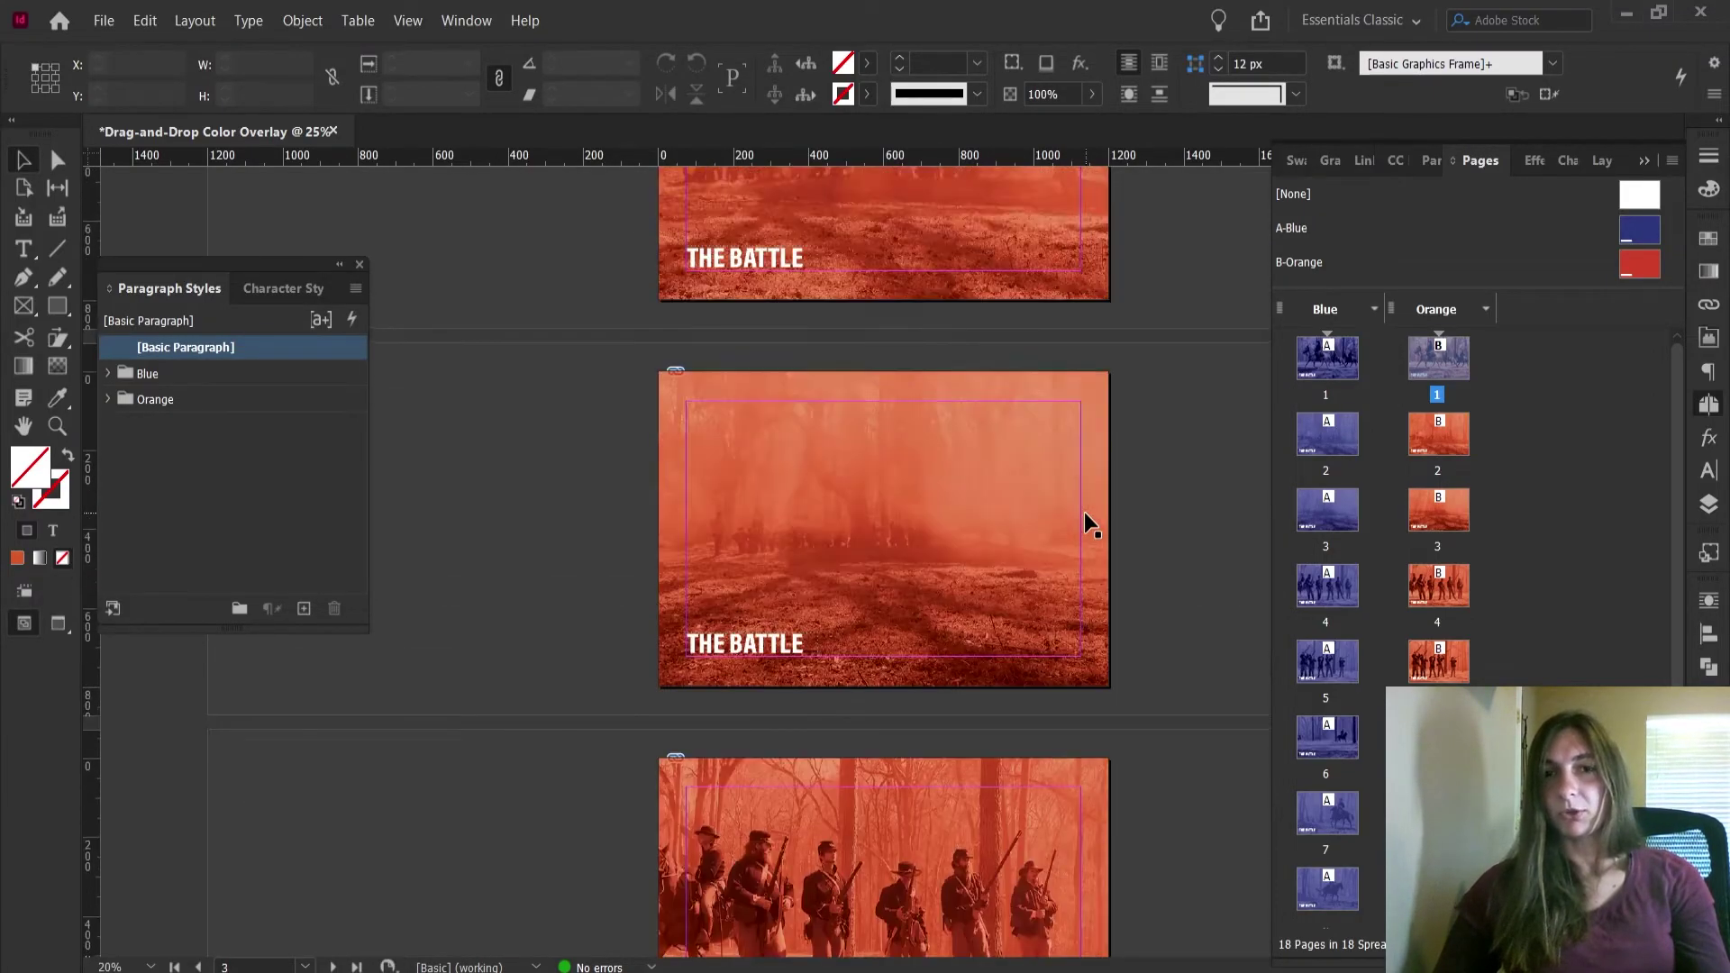
scroll(1085, 512, "up", 4)
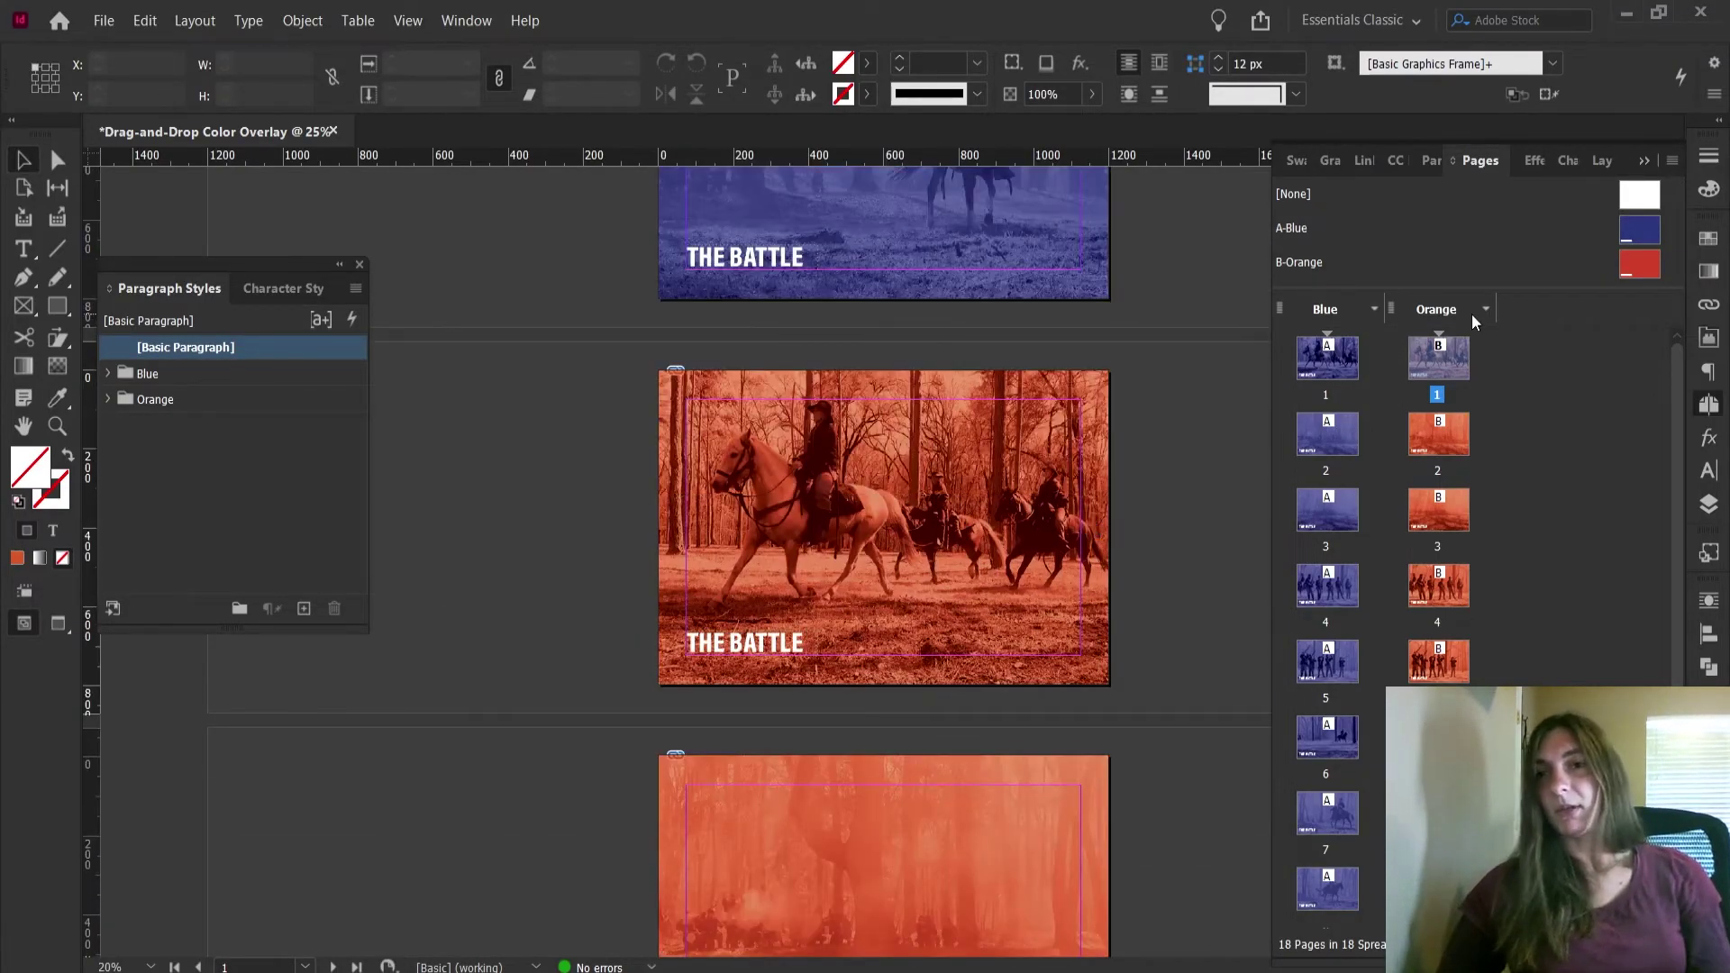
double_click(1637, 268)
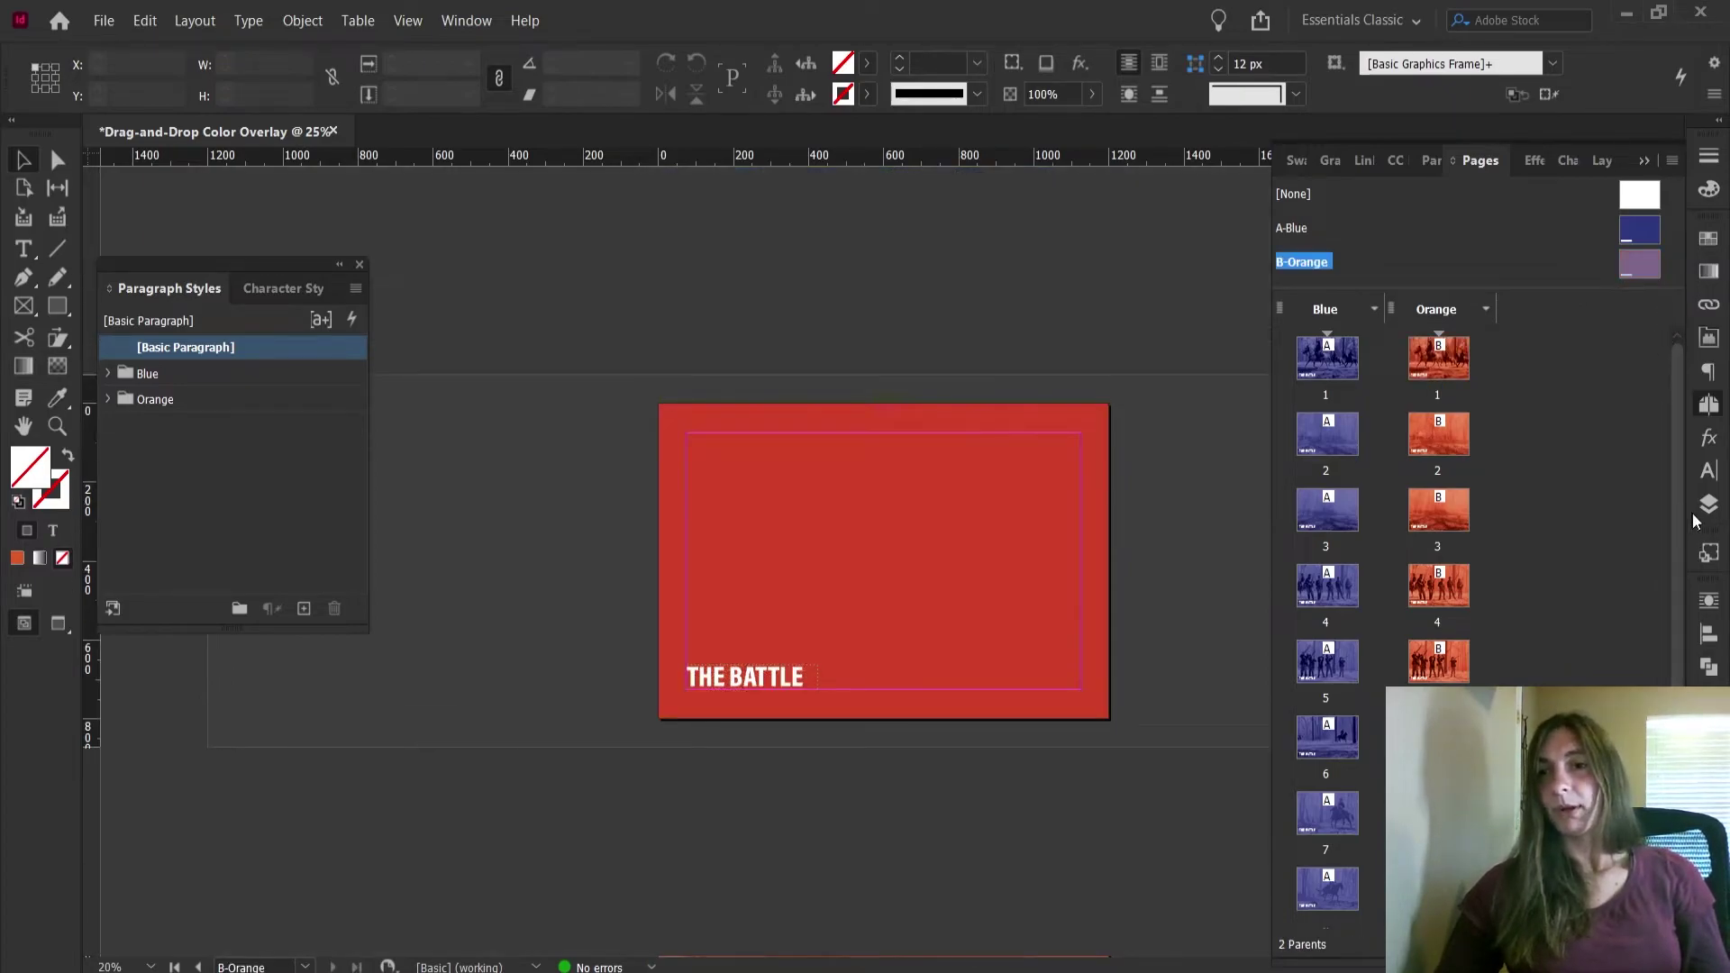
left_click(1705, 510)
left_click_drag(1311, 318, 1309, 344)
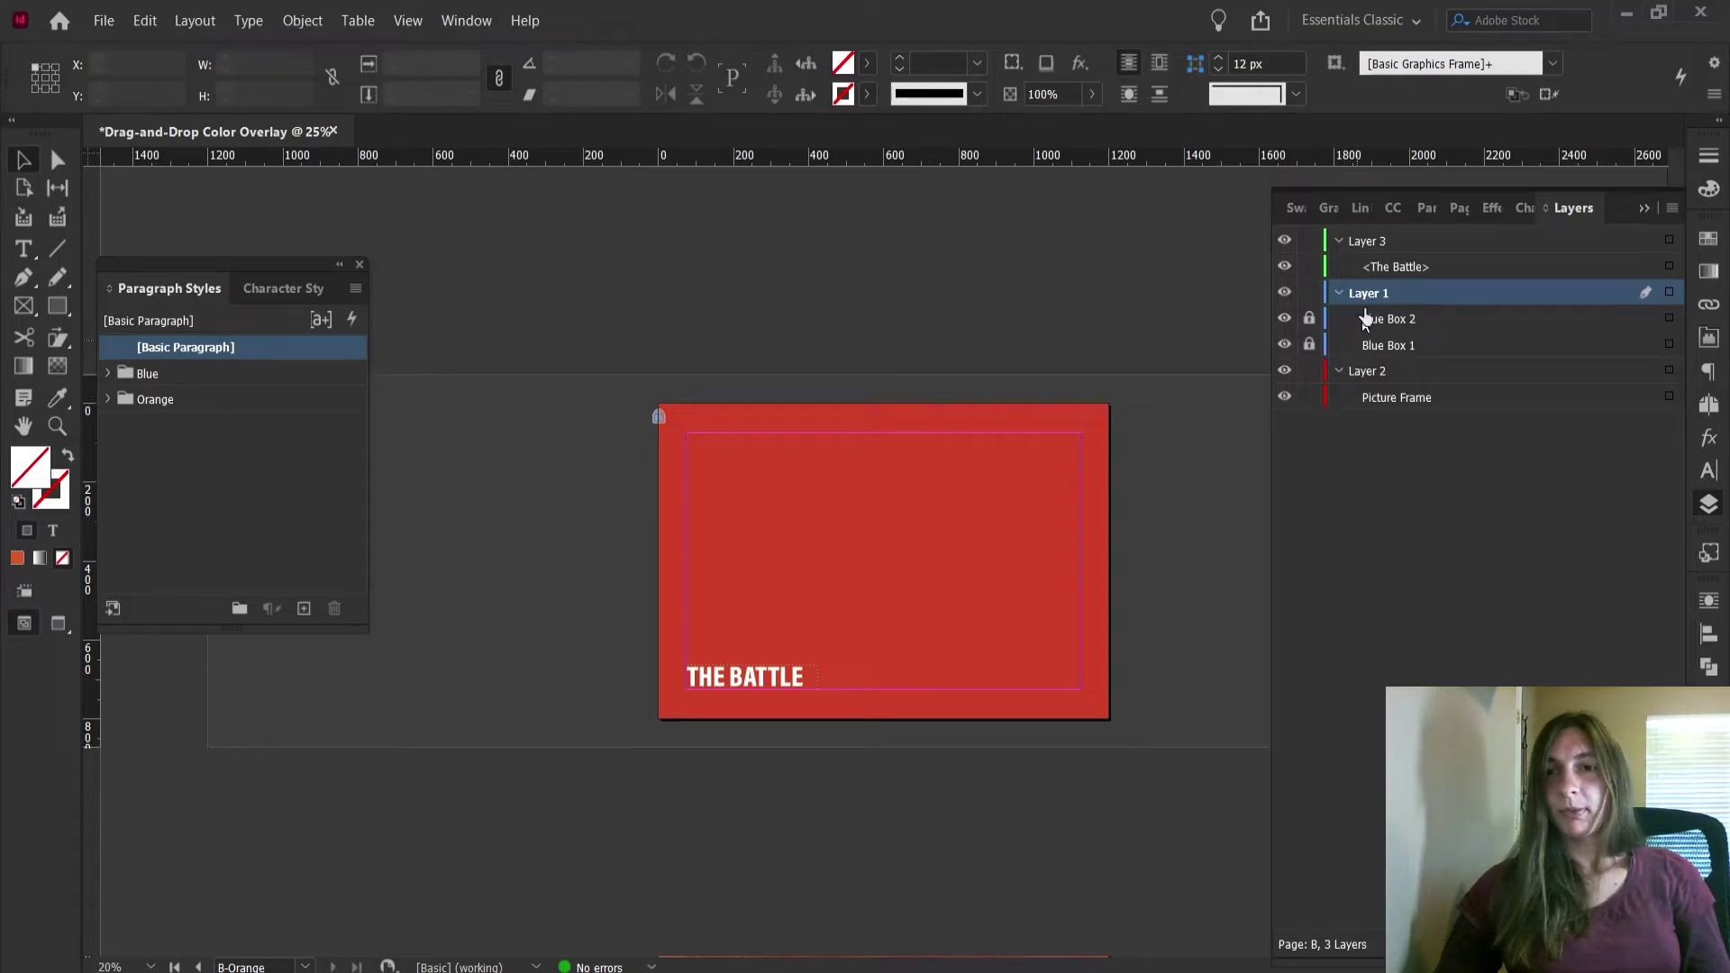
left_click(1376, 275)
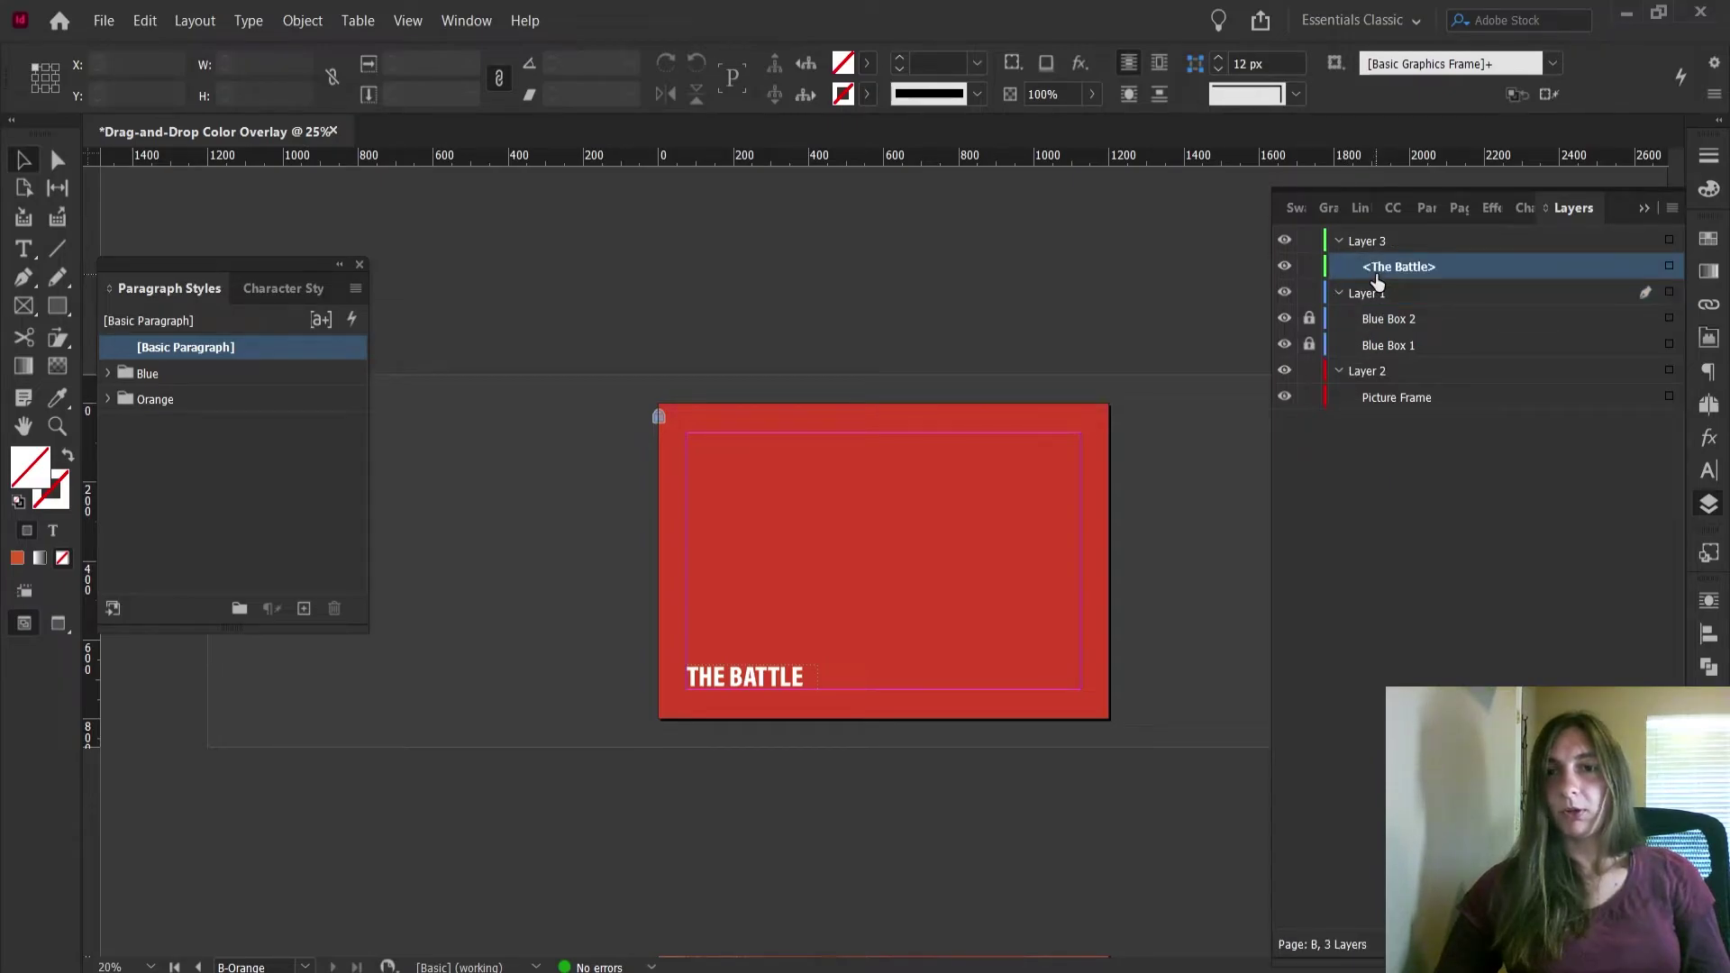
double_click(751, 671)
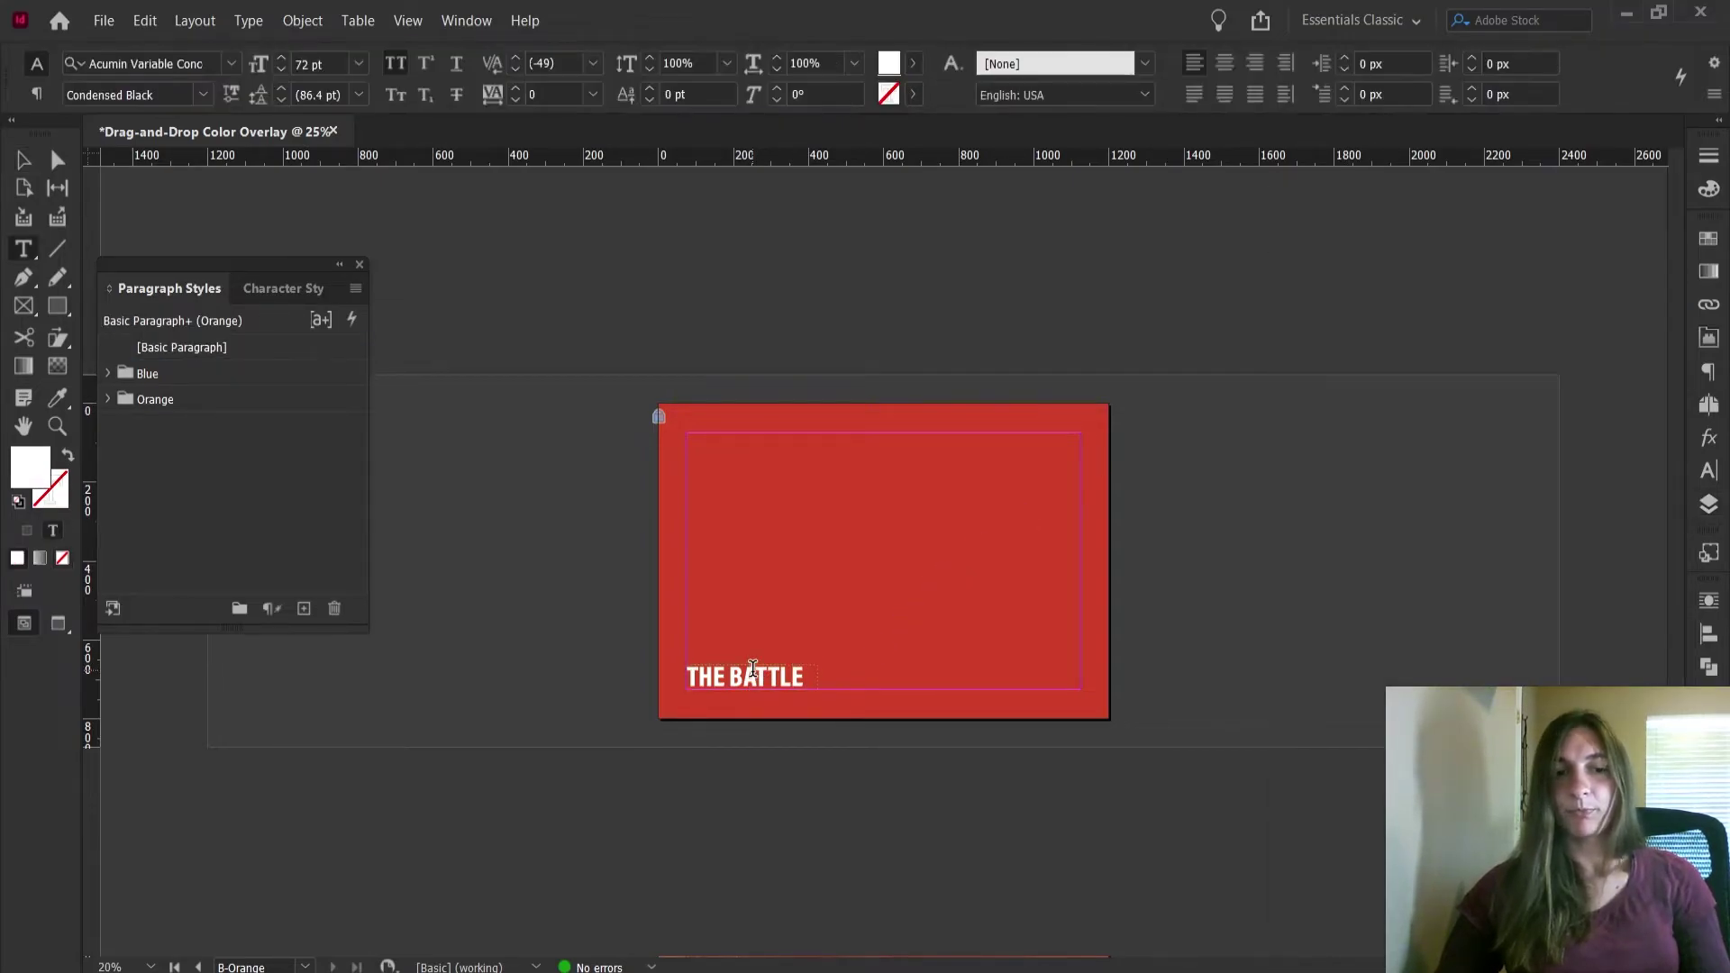
key("ctrl+a")
type("The")
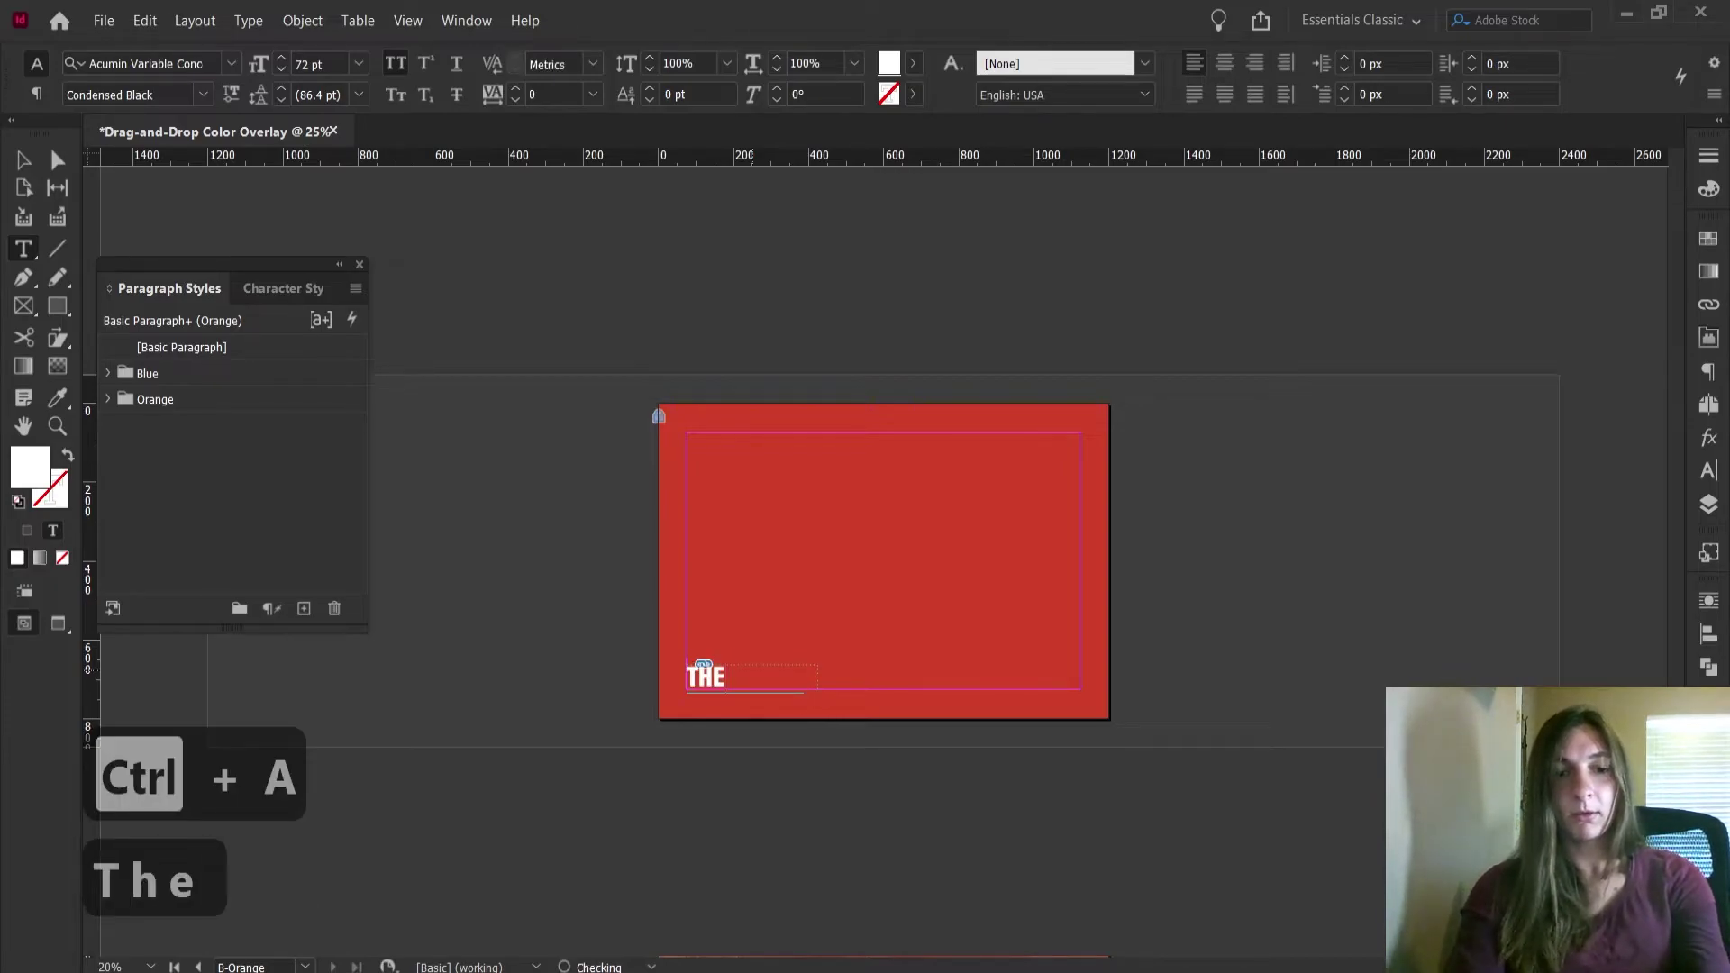
type(" Drama")
key("ctrl+s")
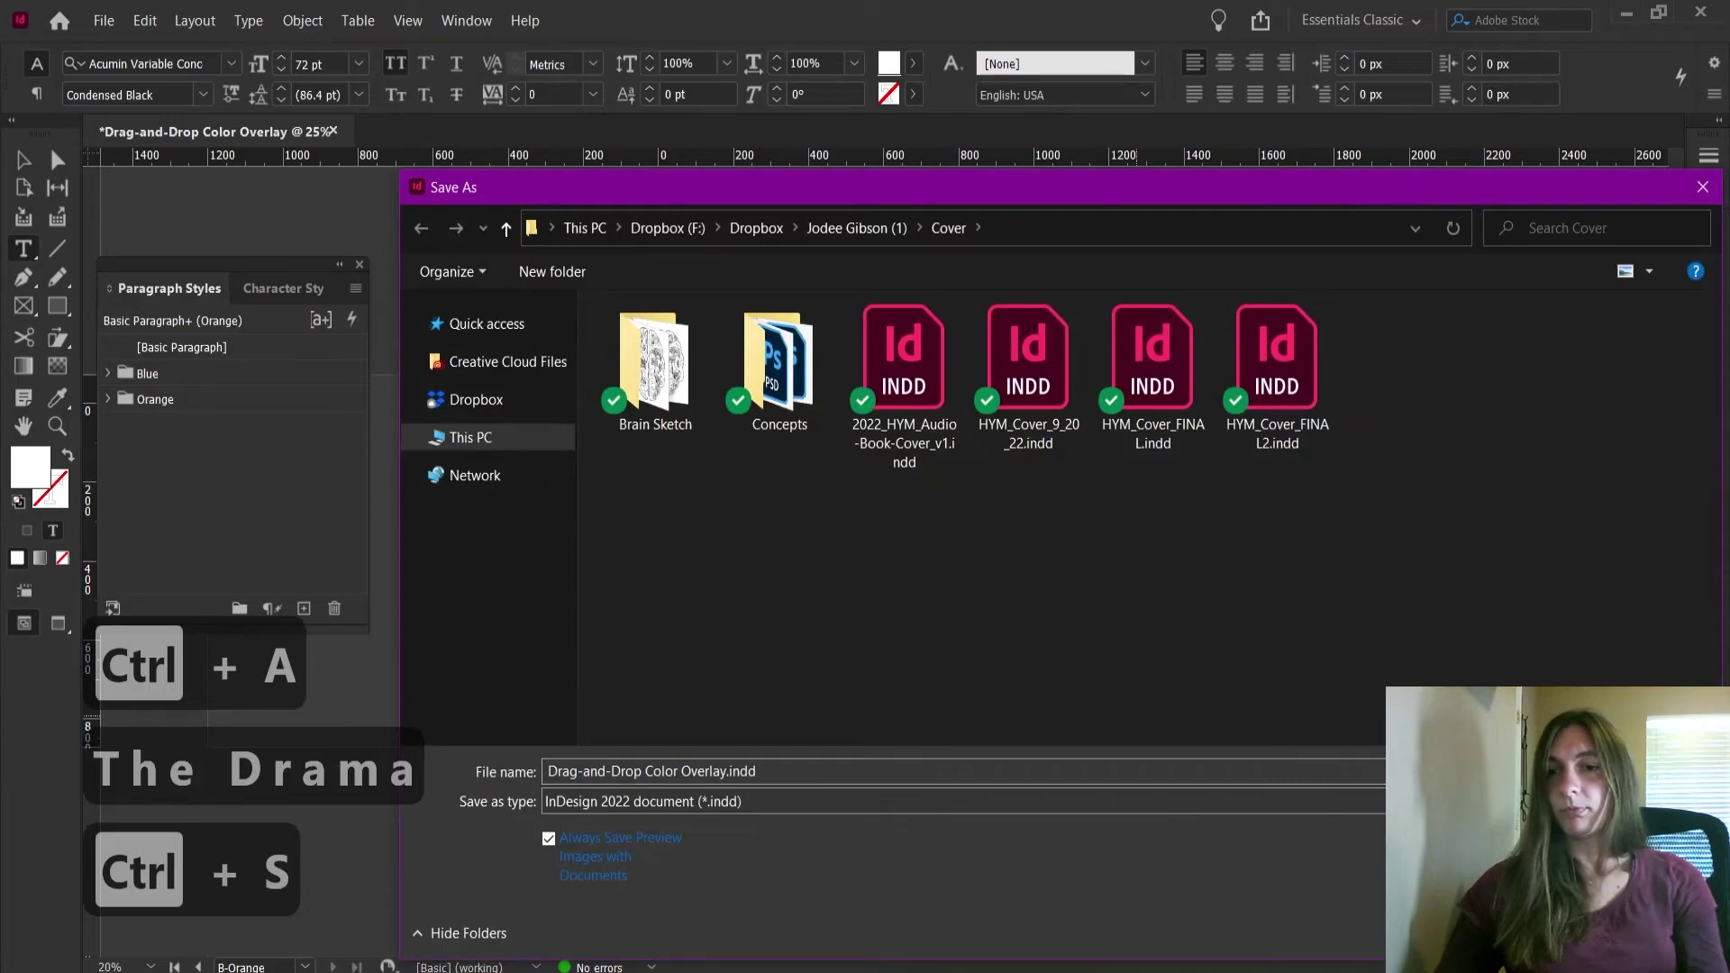
key("Escape")
Go to page 1 of the Orange layout and review the new title on its first pages
left_click(1710, 404)
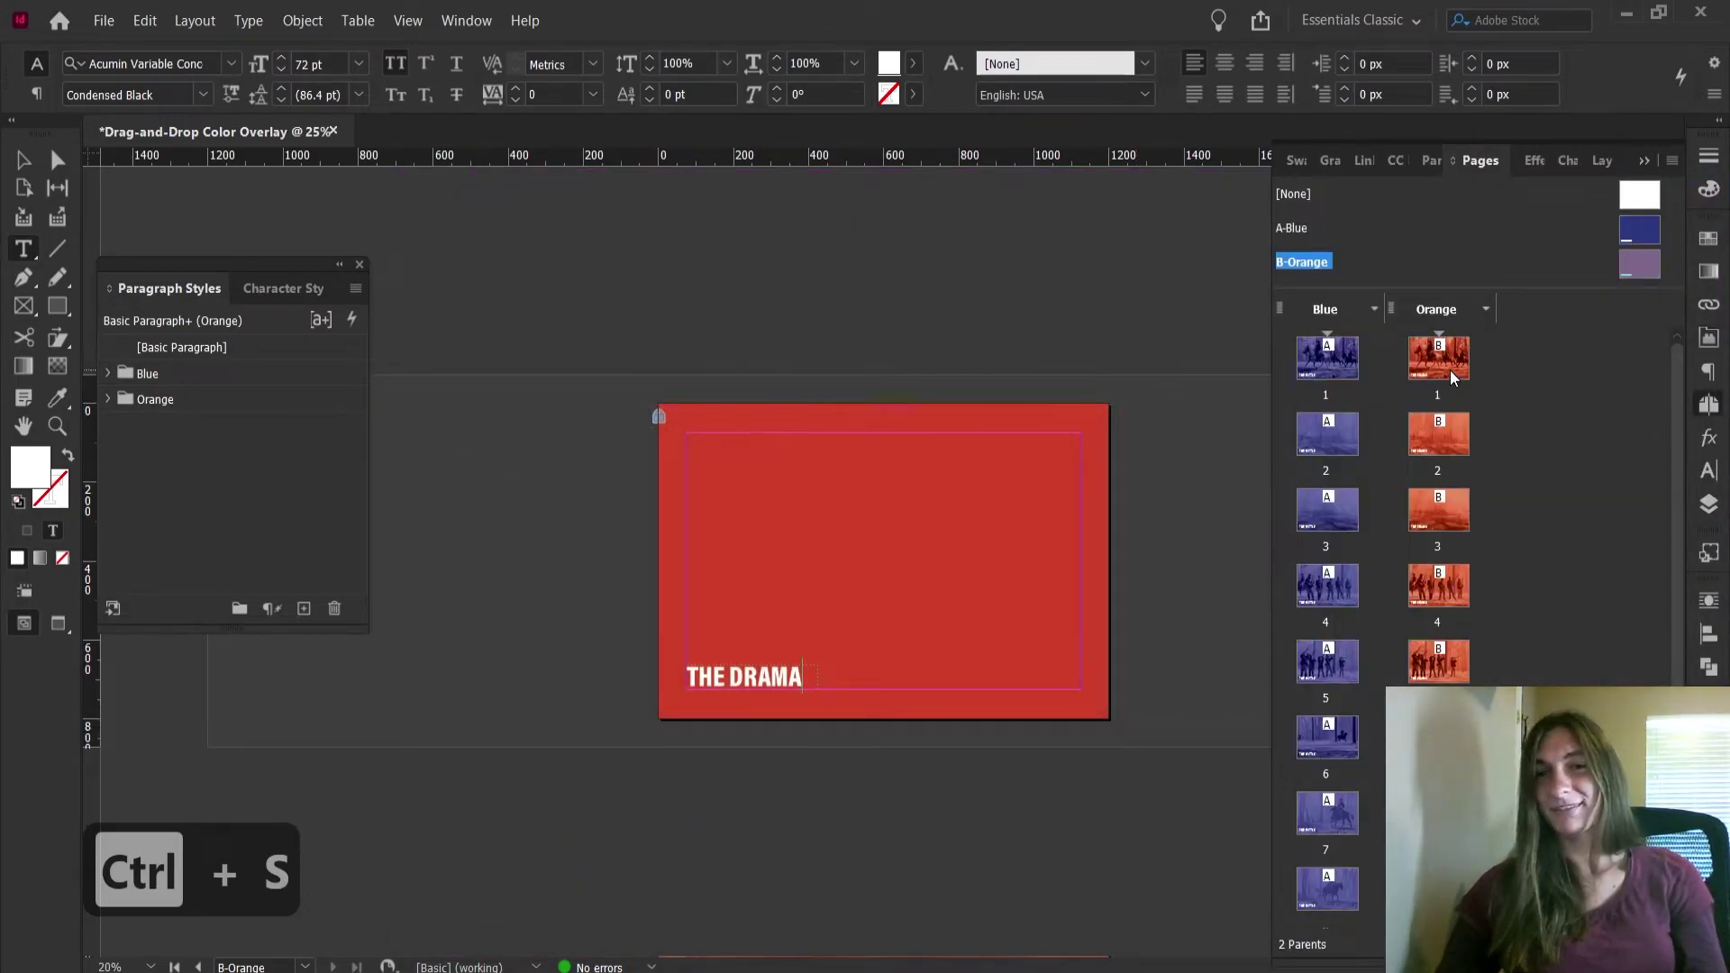
double_click(1451, 369)
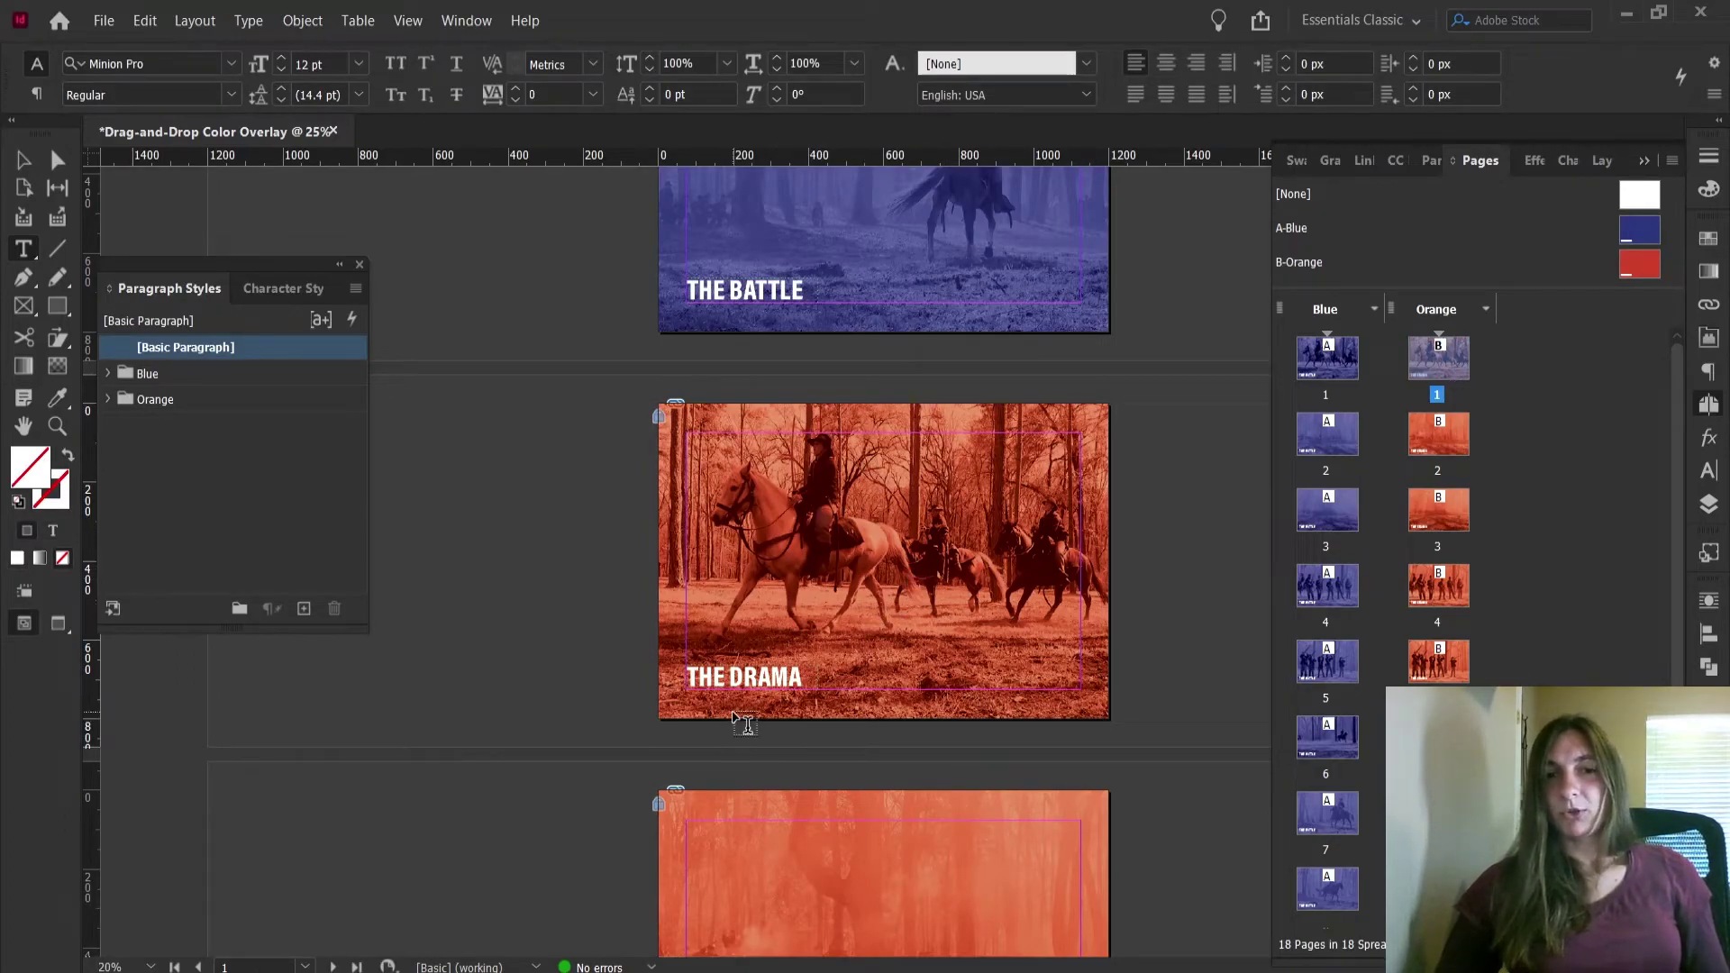
scroll(733, 720, "down", 5)
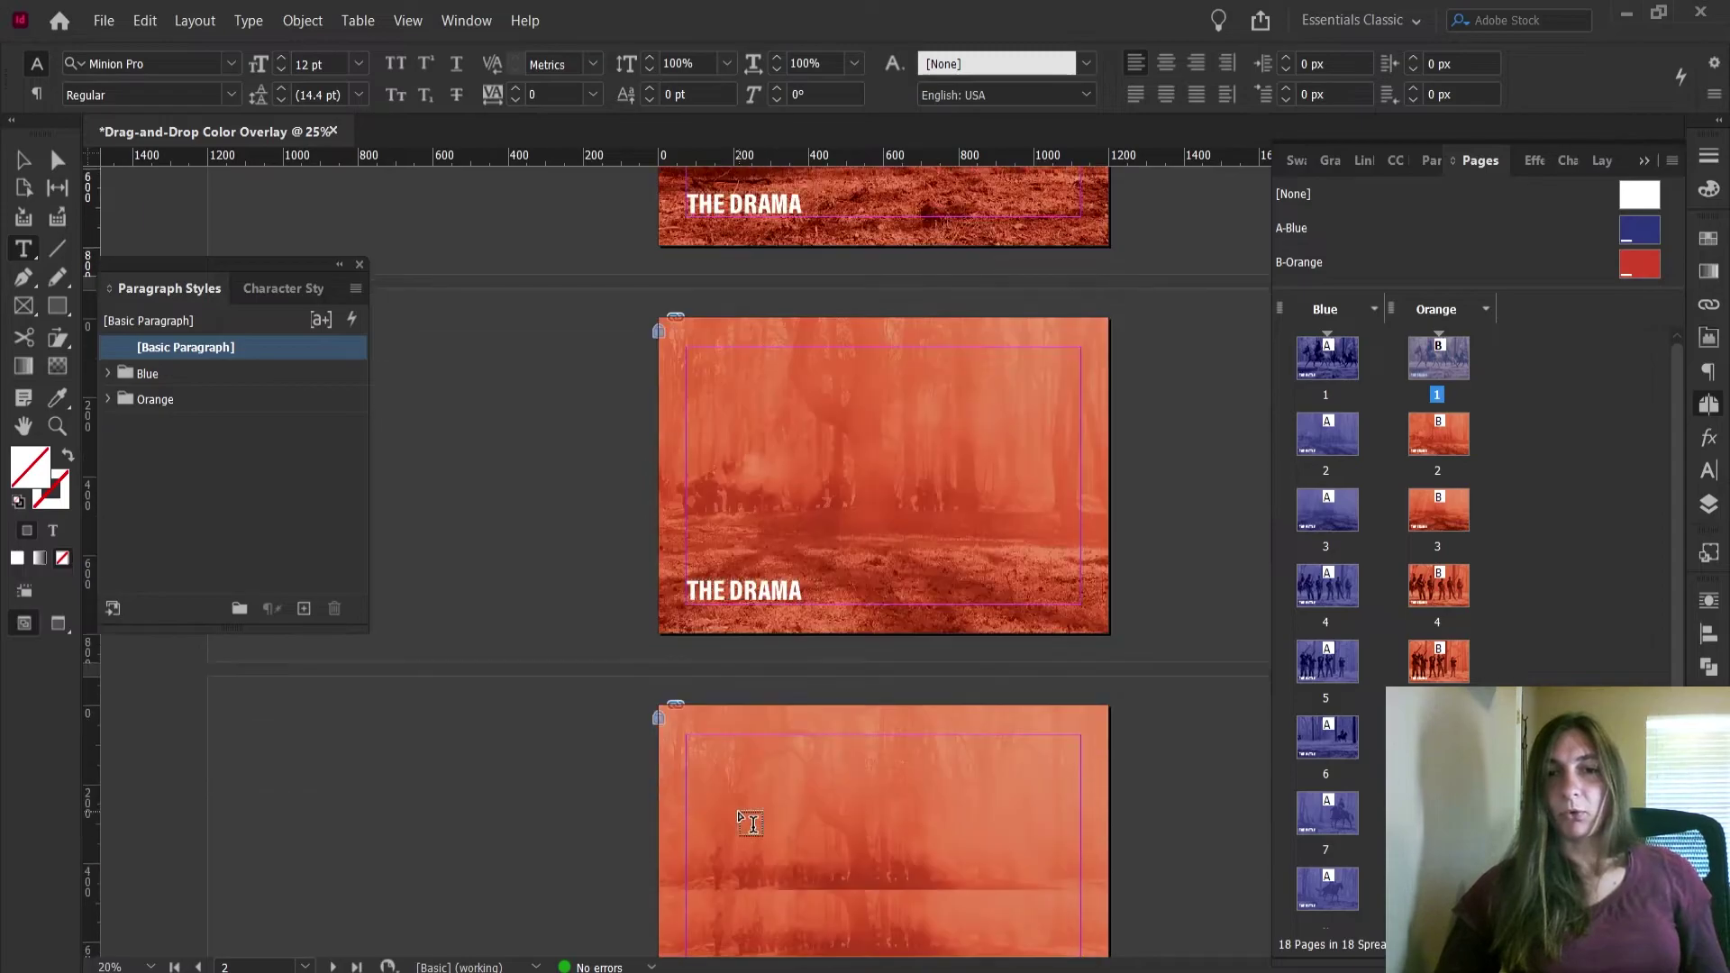
scroll(748, 821, "up", 5)
Select the horse photo on page 1 of the Orange layout, try shifting it within its frame, and undo the last move
key("v")
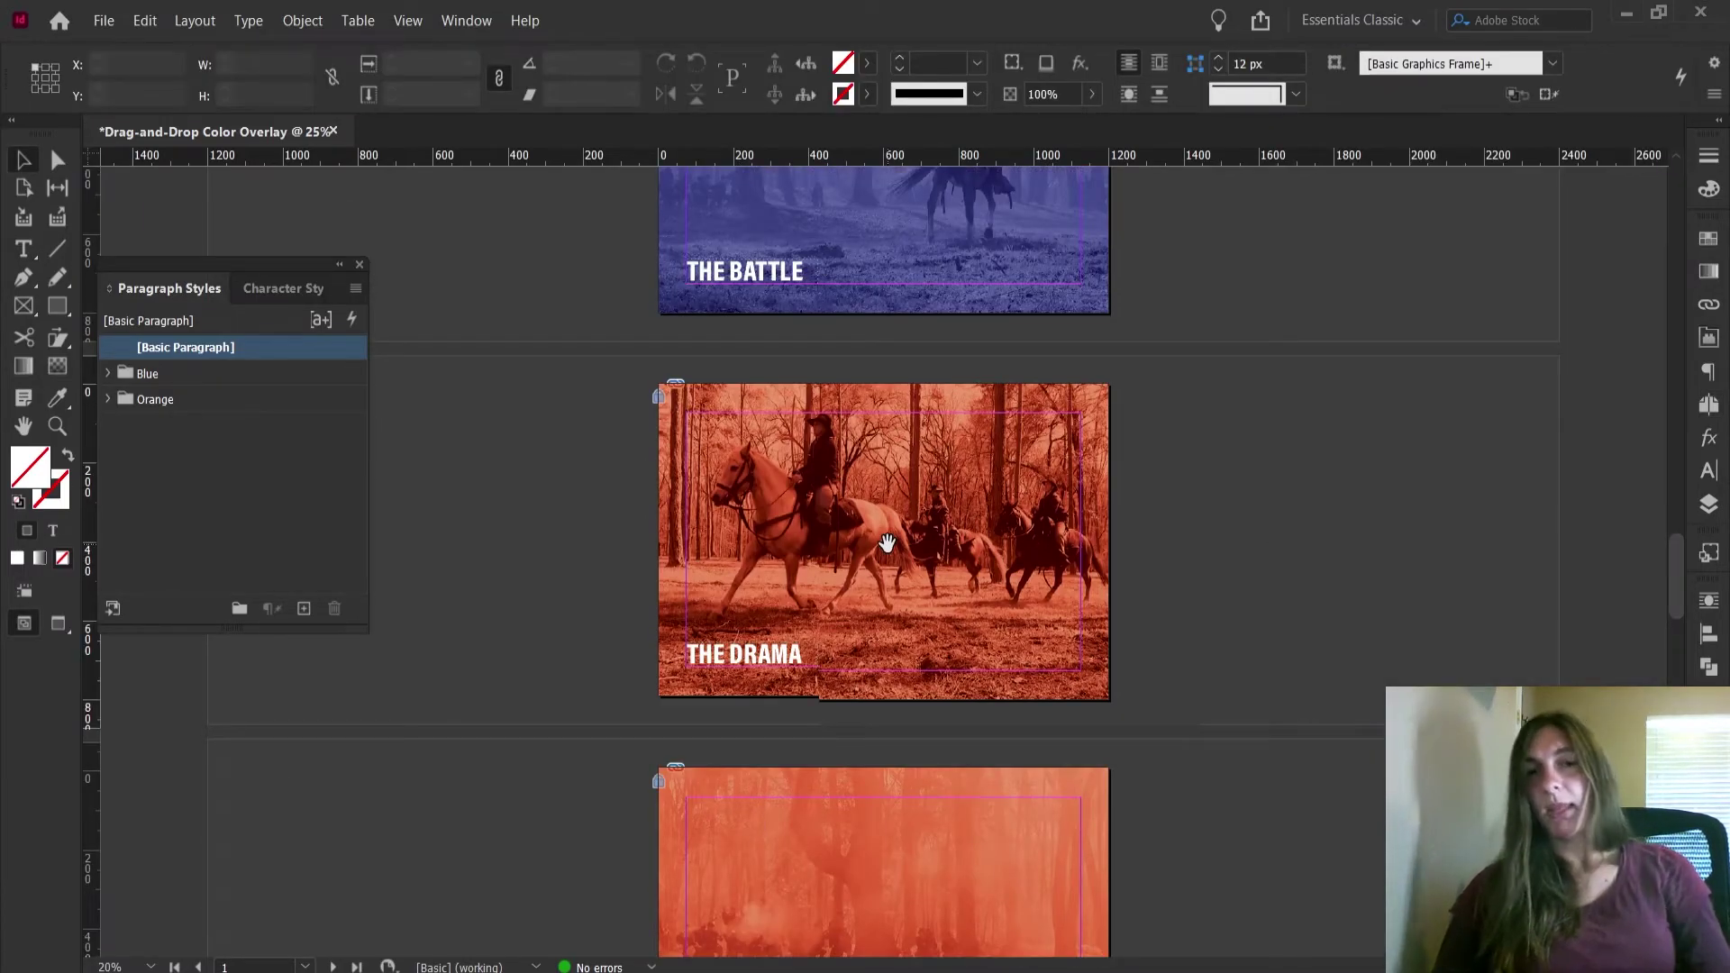
left_click(887, 543)
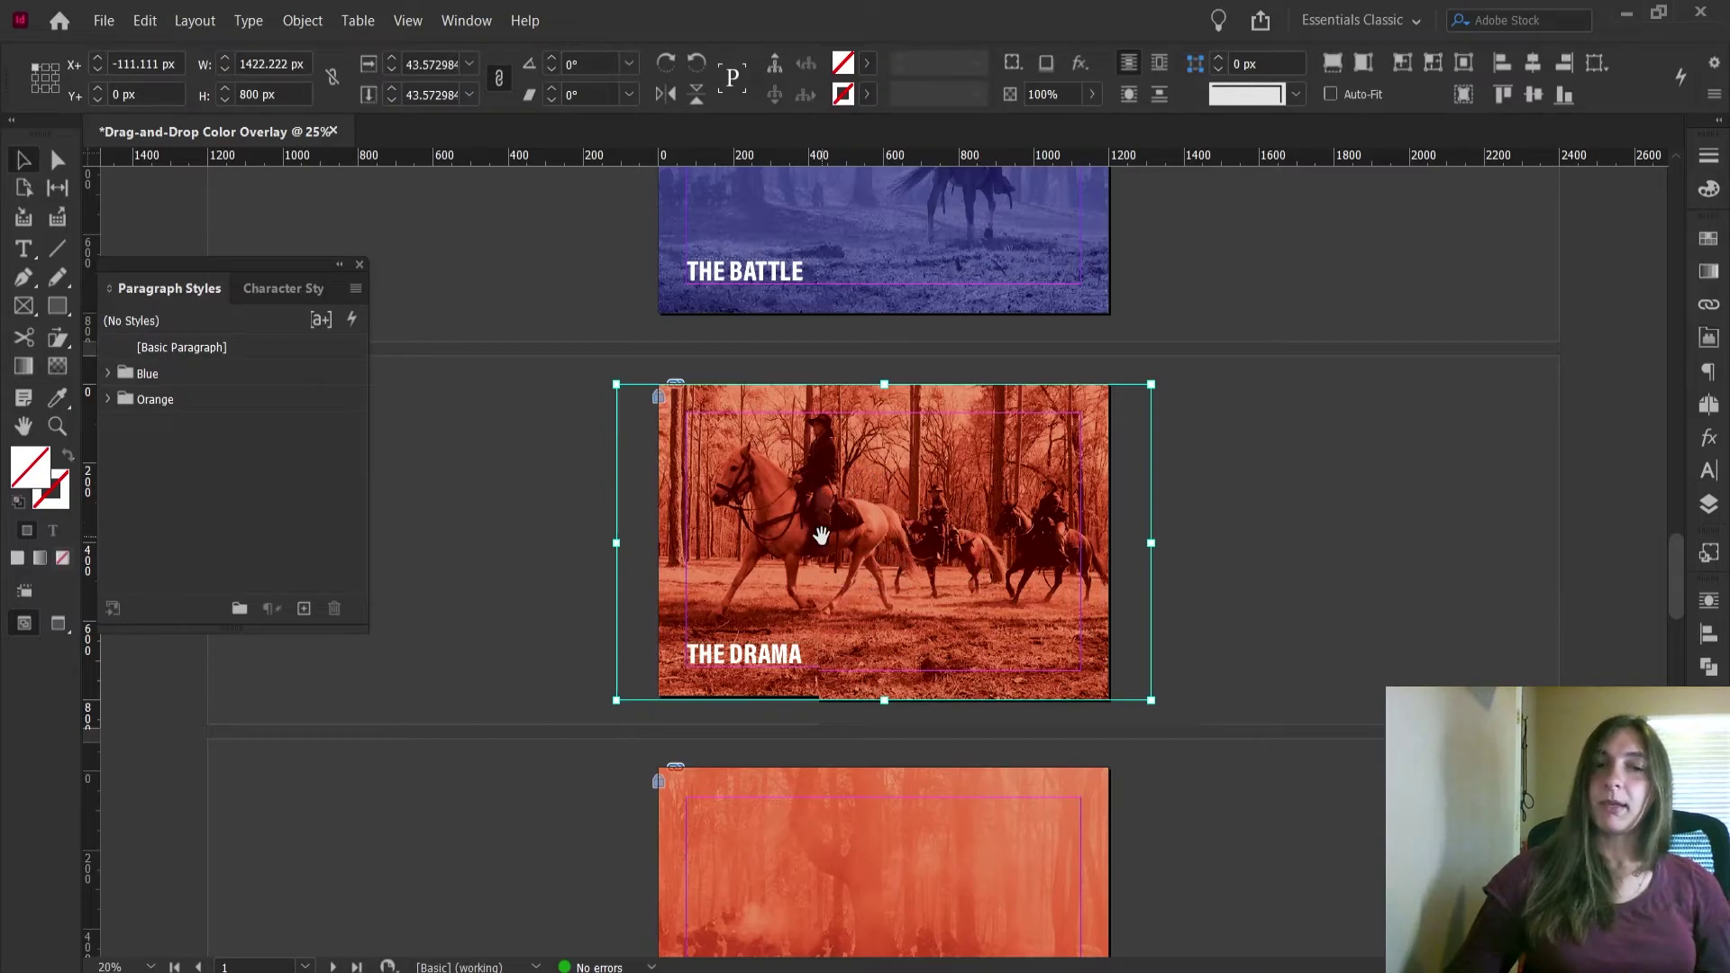
left_click_drag(821, 535, 858, 545)
key("ctrl+z")
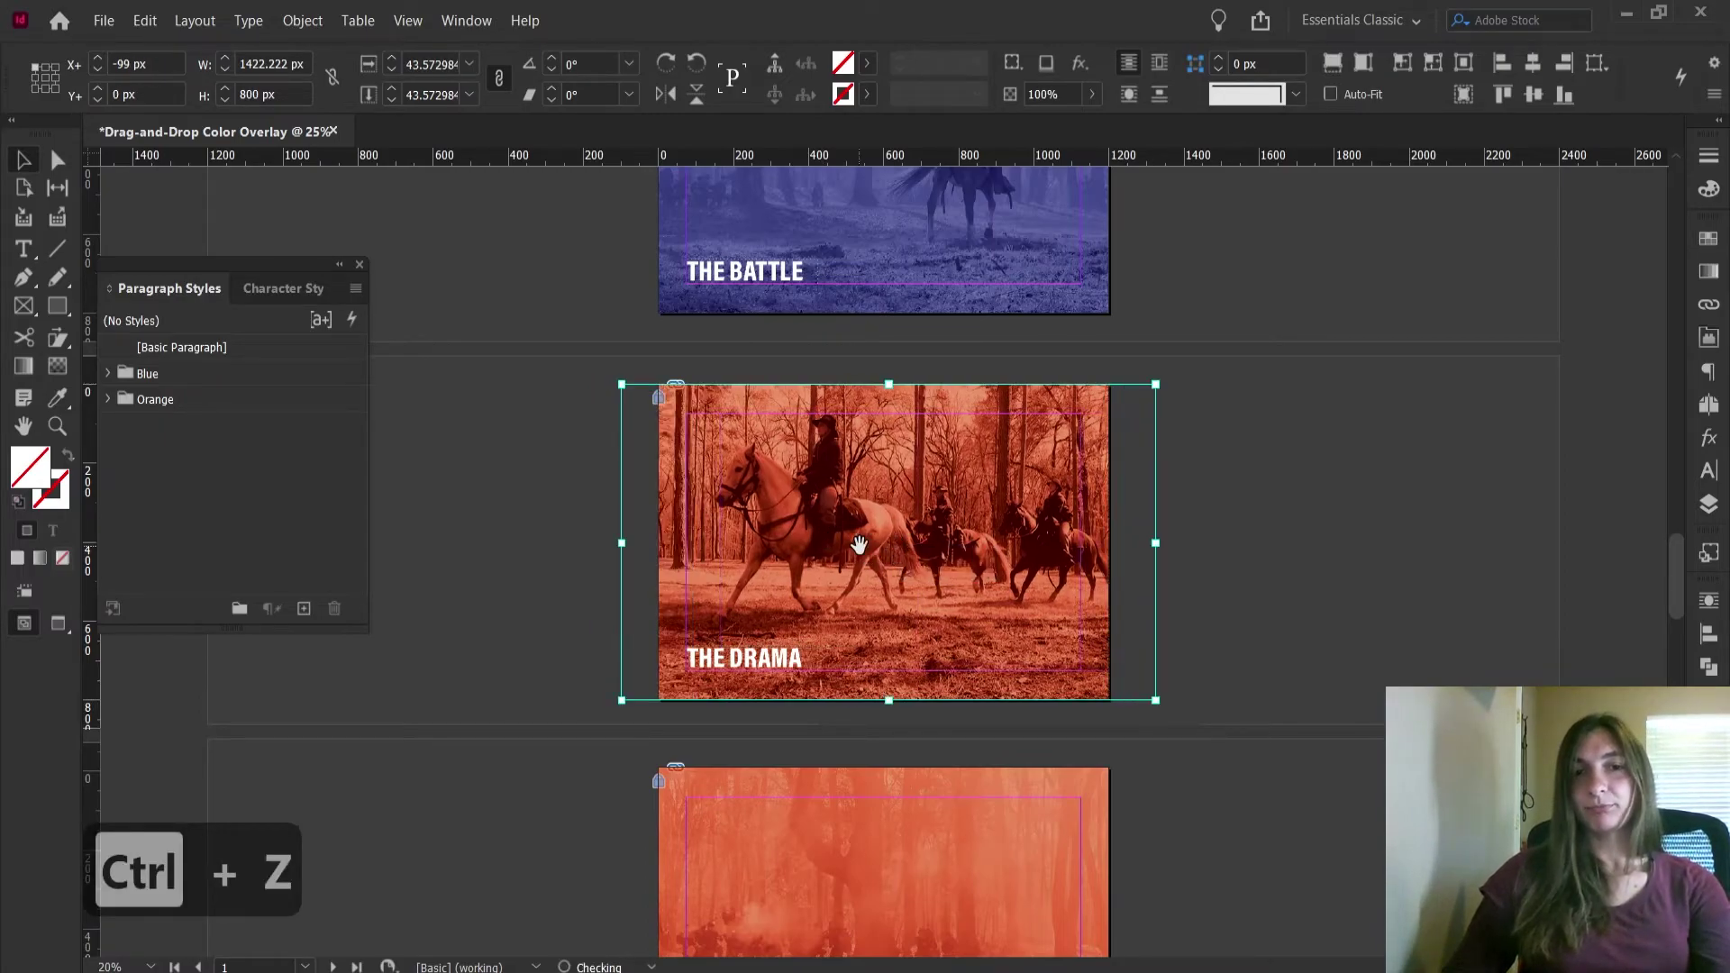
Relink the selected page 1 photo to Lo Res-8017.JPG and check the replacement under the orange overlay
left_click(1711, 306)
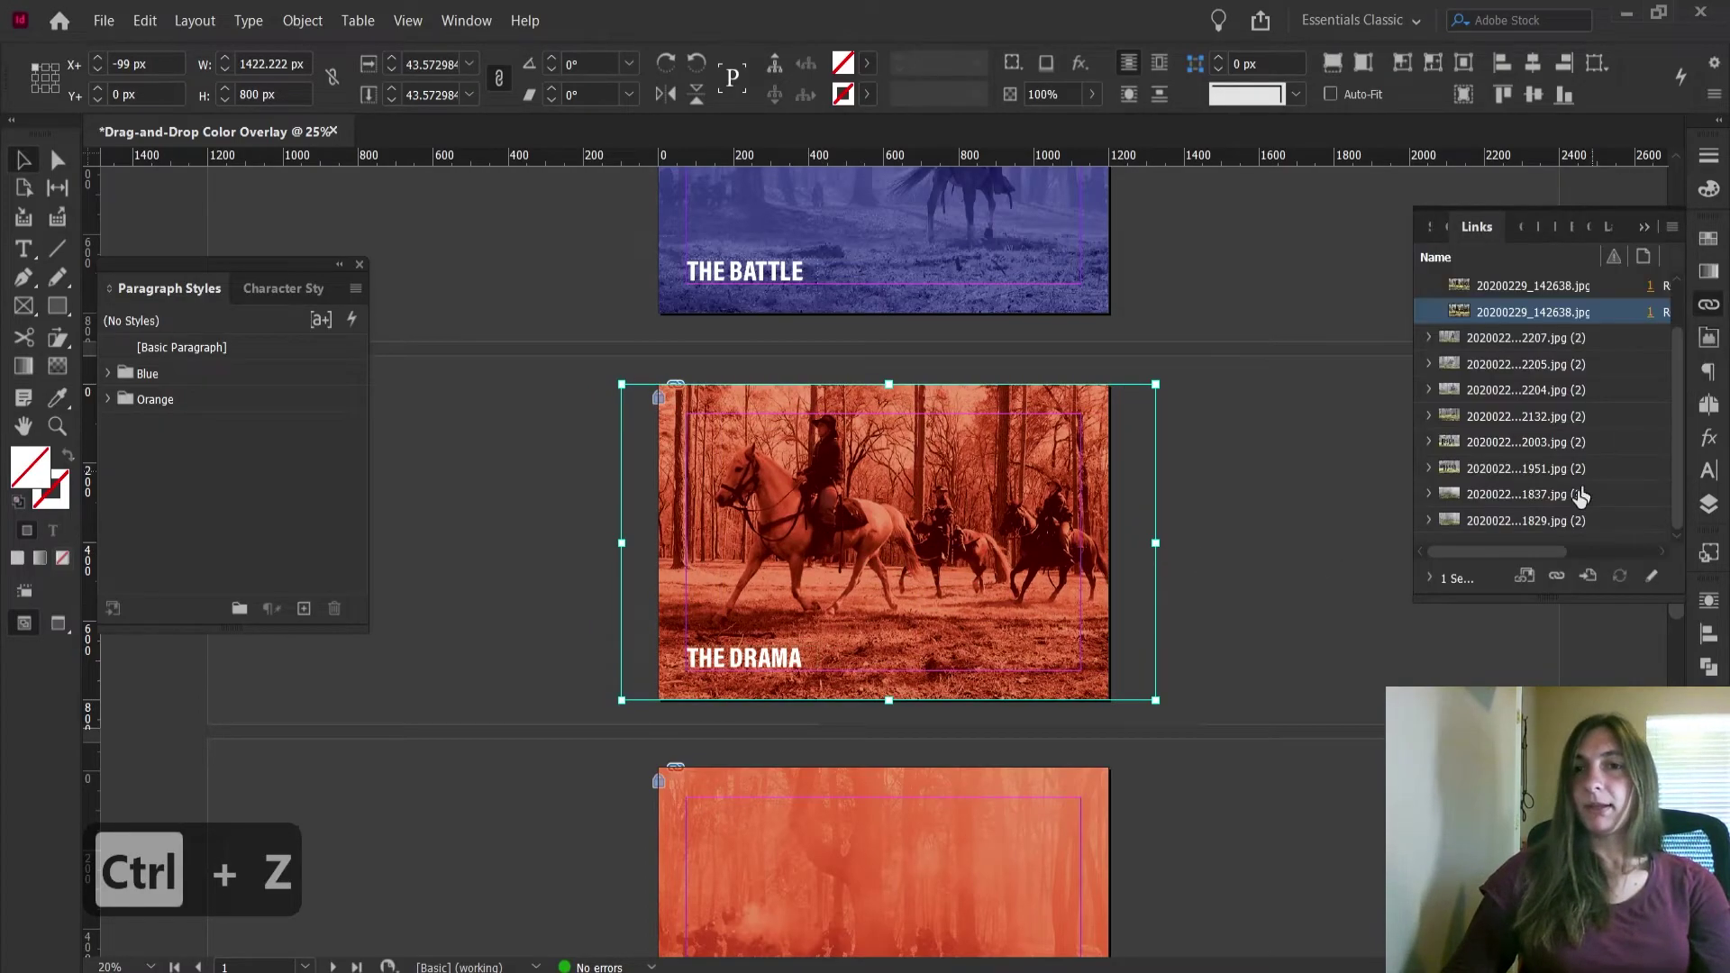
left_click(1558, 579)
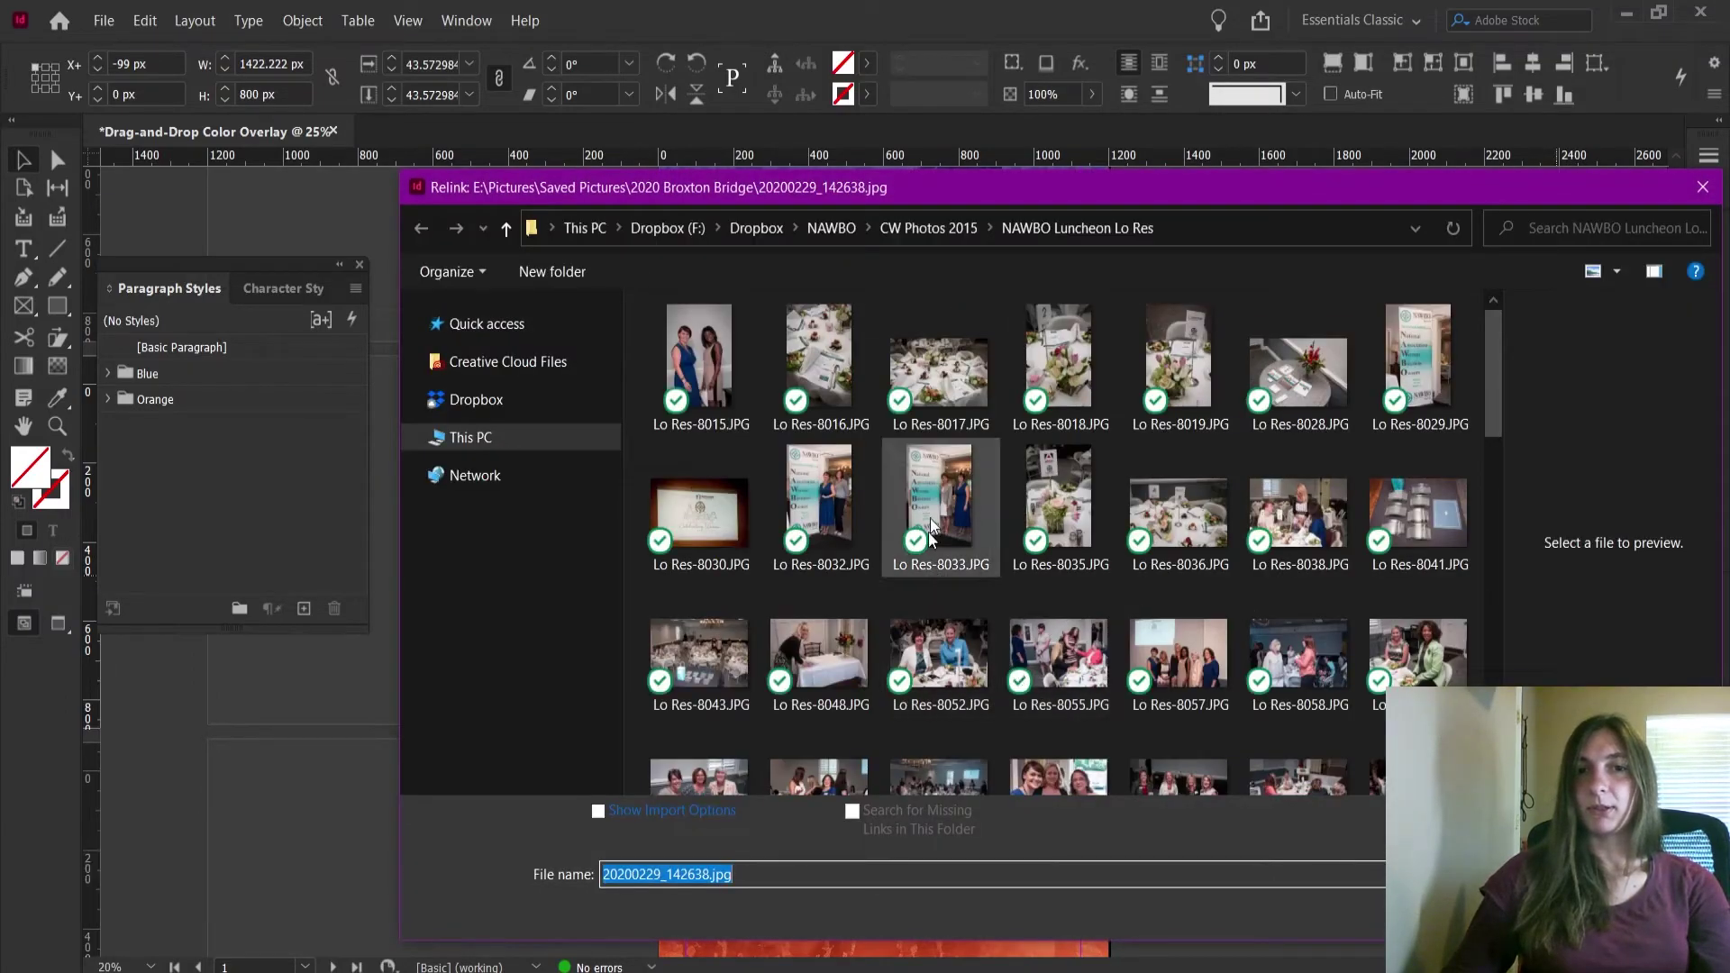
left_click(958, 406)
key("Return")
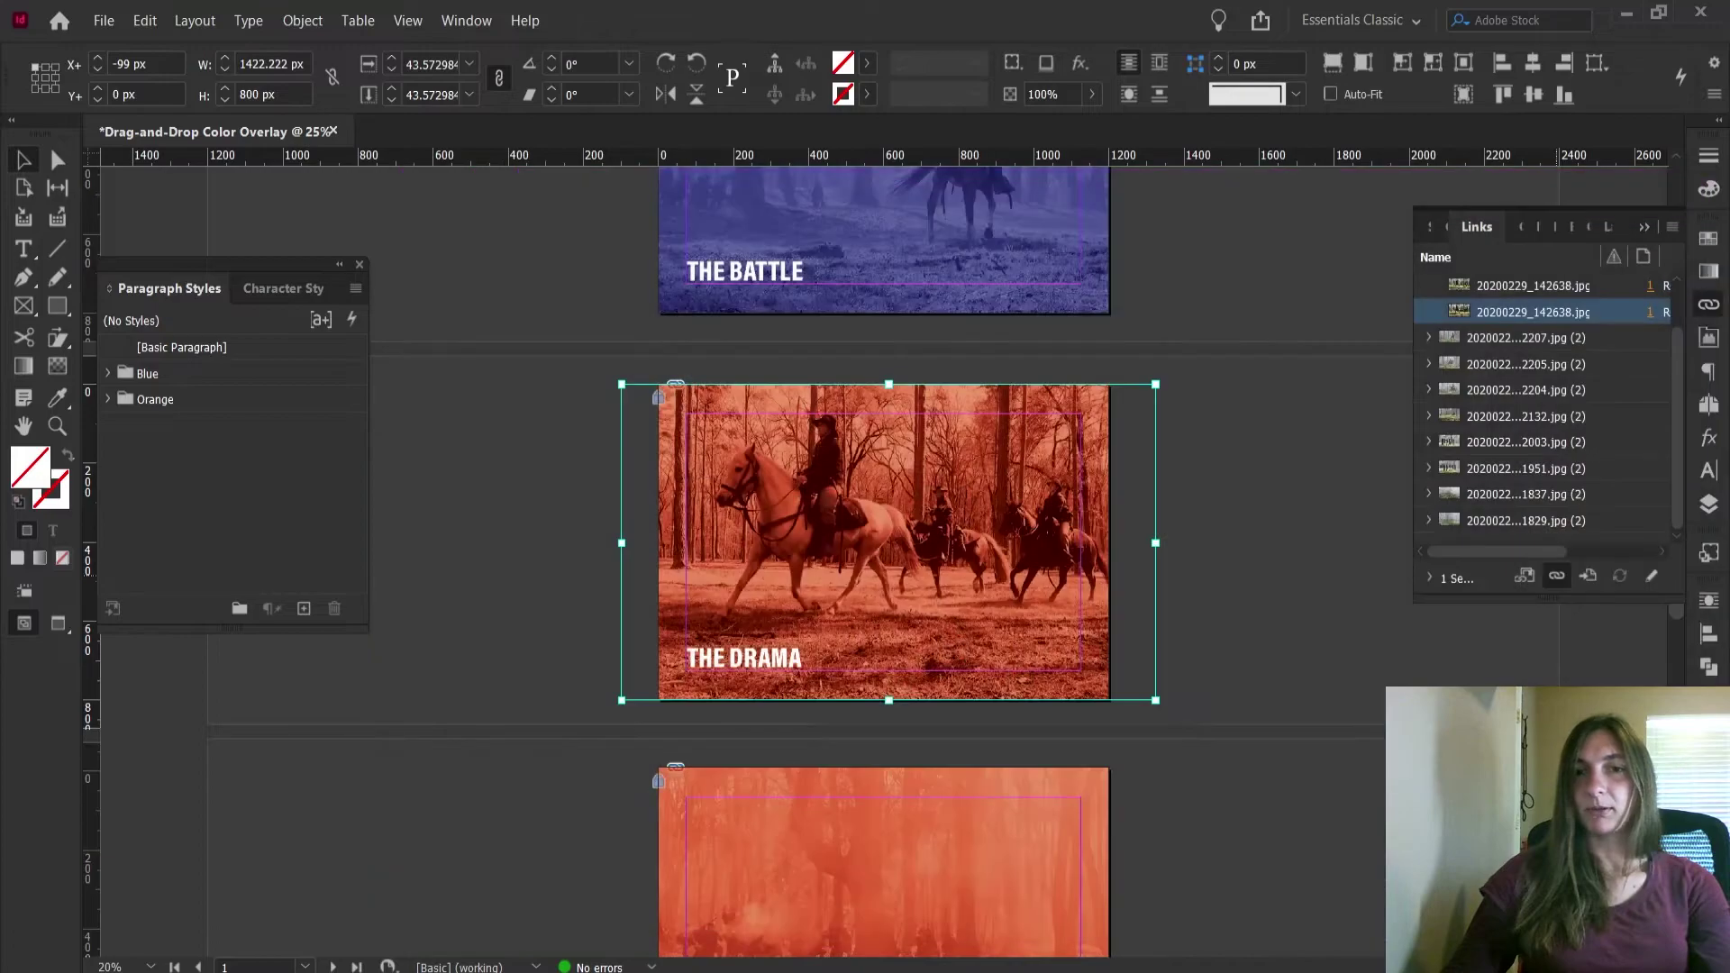
left_click(1256, 513)
scroll(1082, 613, "down", 6)
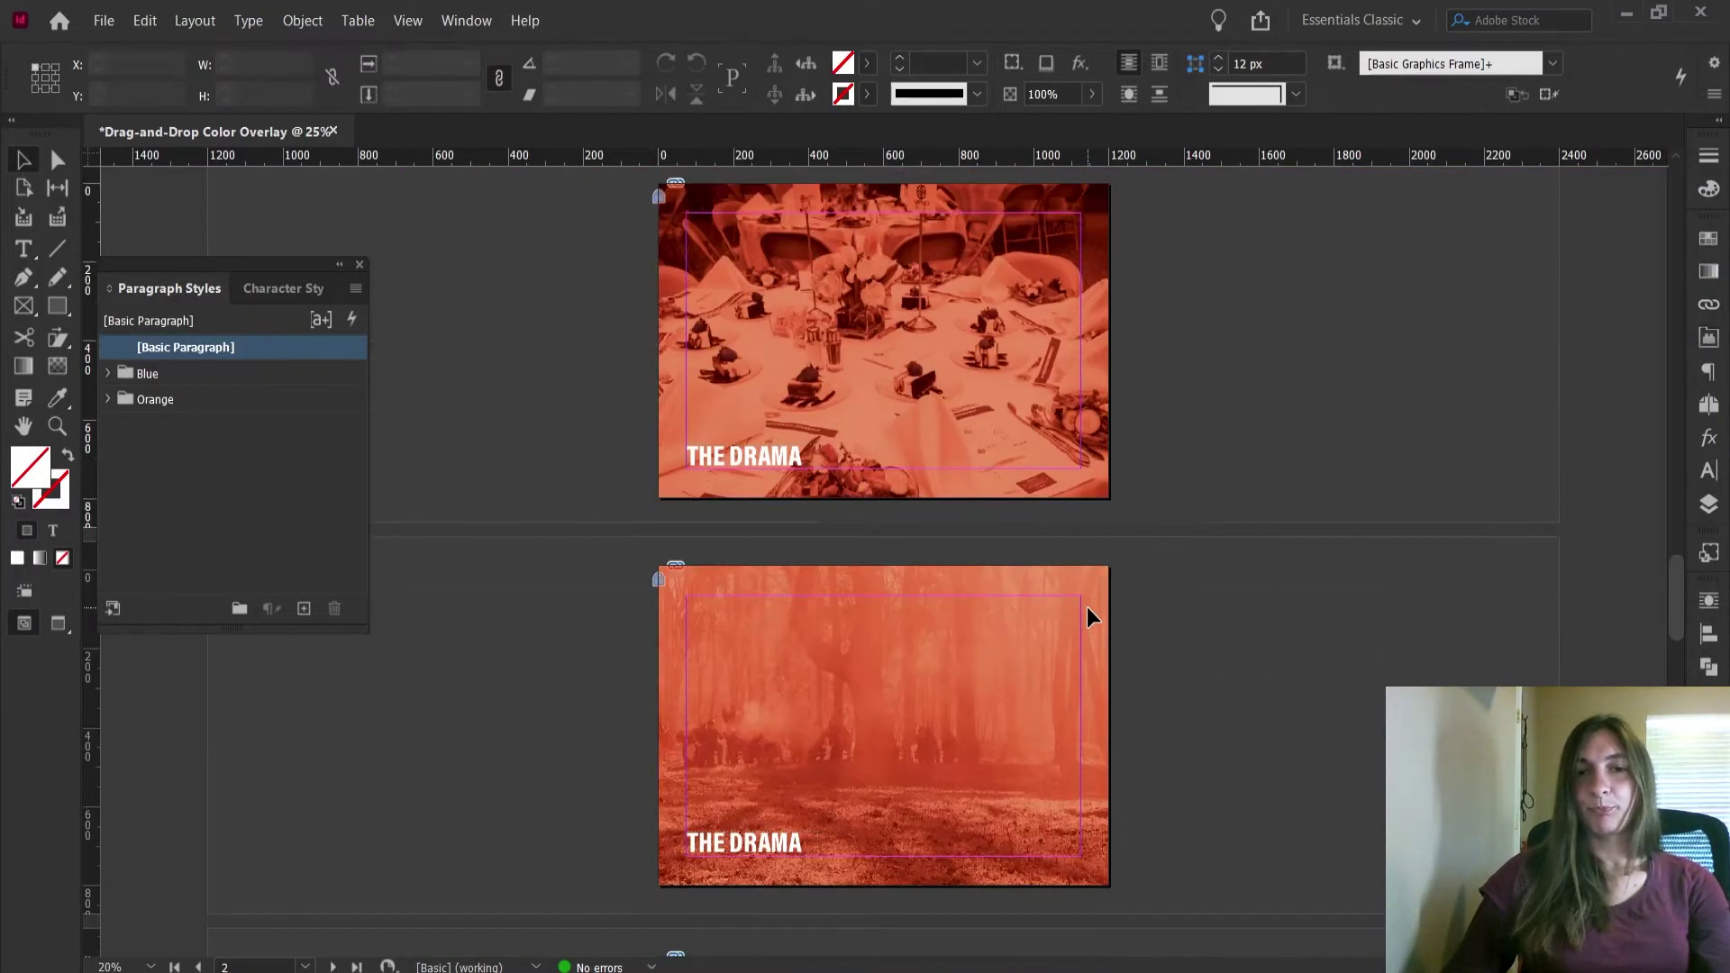
scroll(1112, 608, "up", 4)
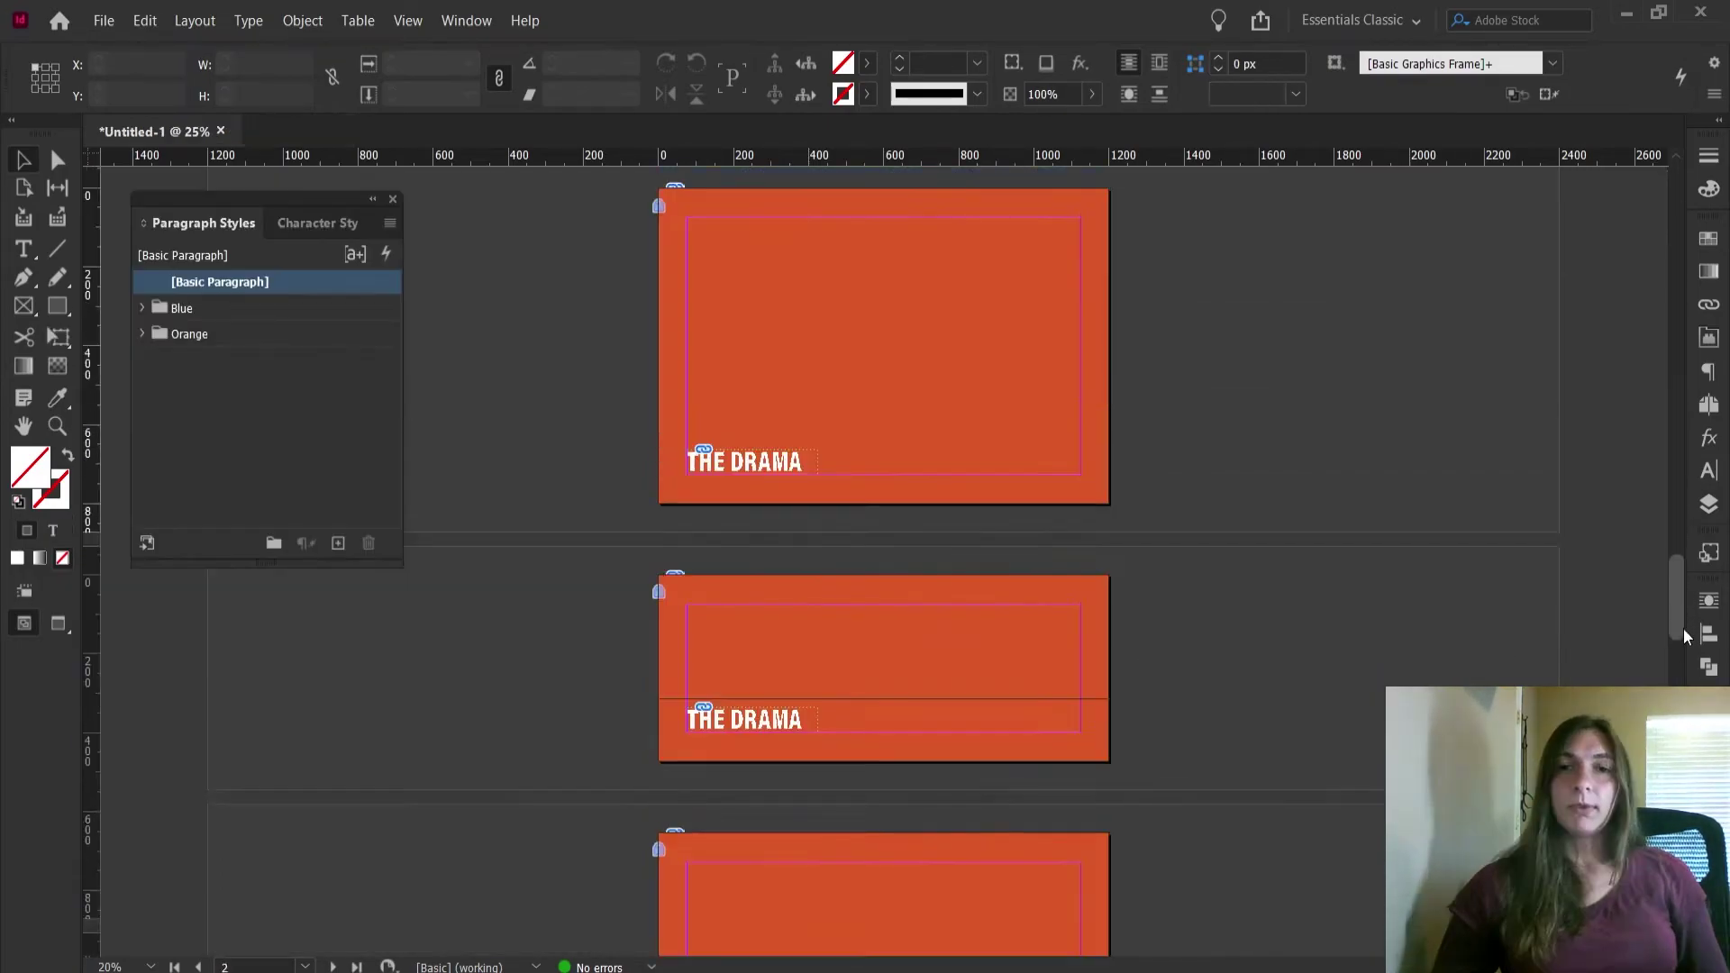
Start a JPEG export of the document to the Downloads folder with the file name Broxton-Bridge
scroll(1684, 631, "down", 3)
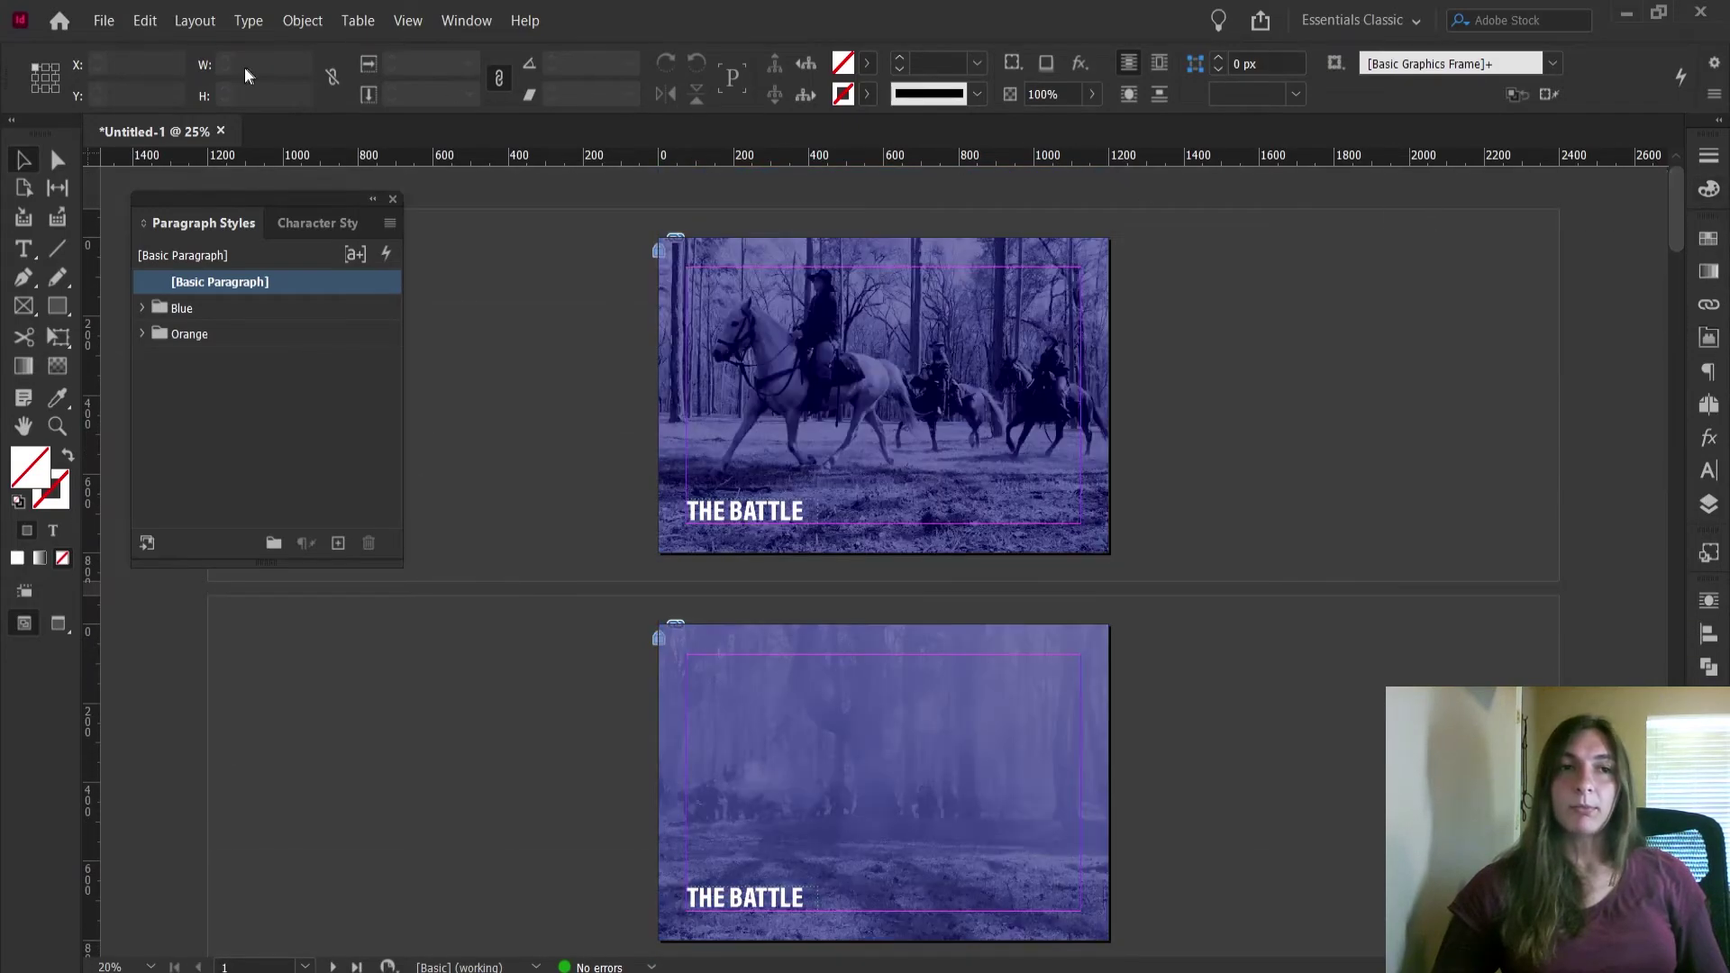
left_click(103, 19)
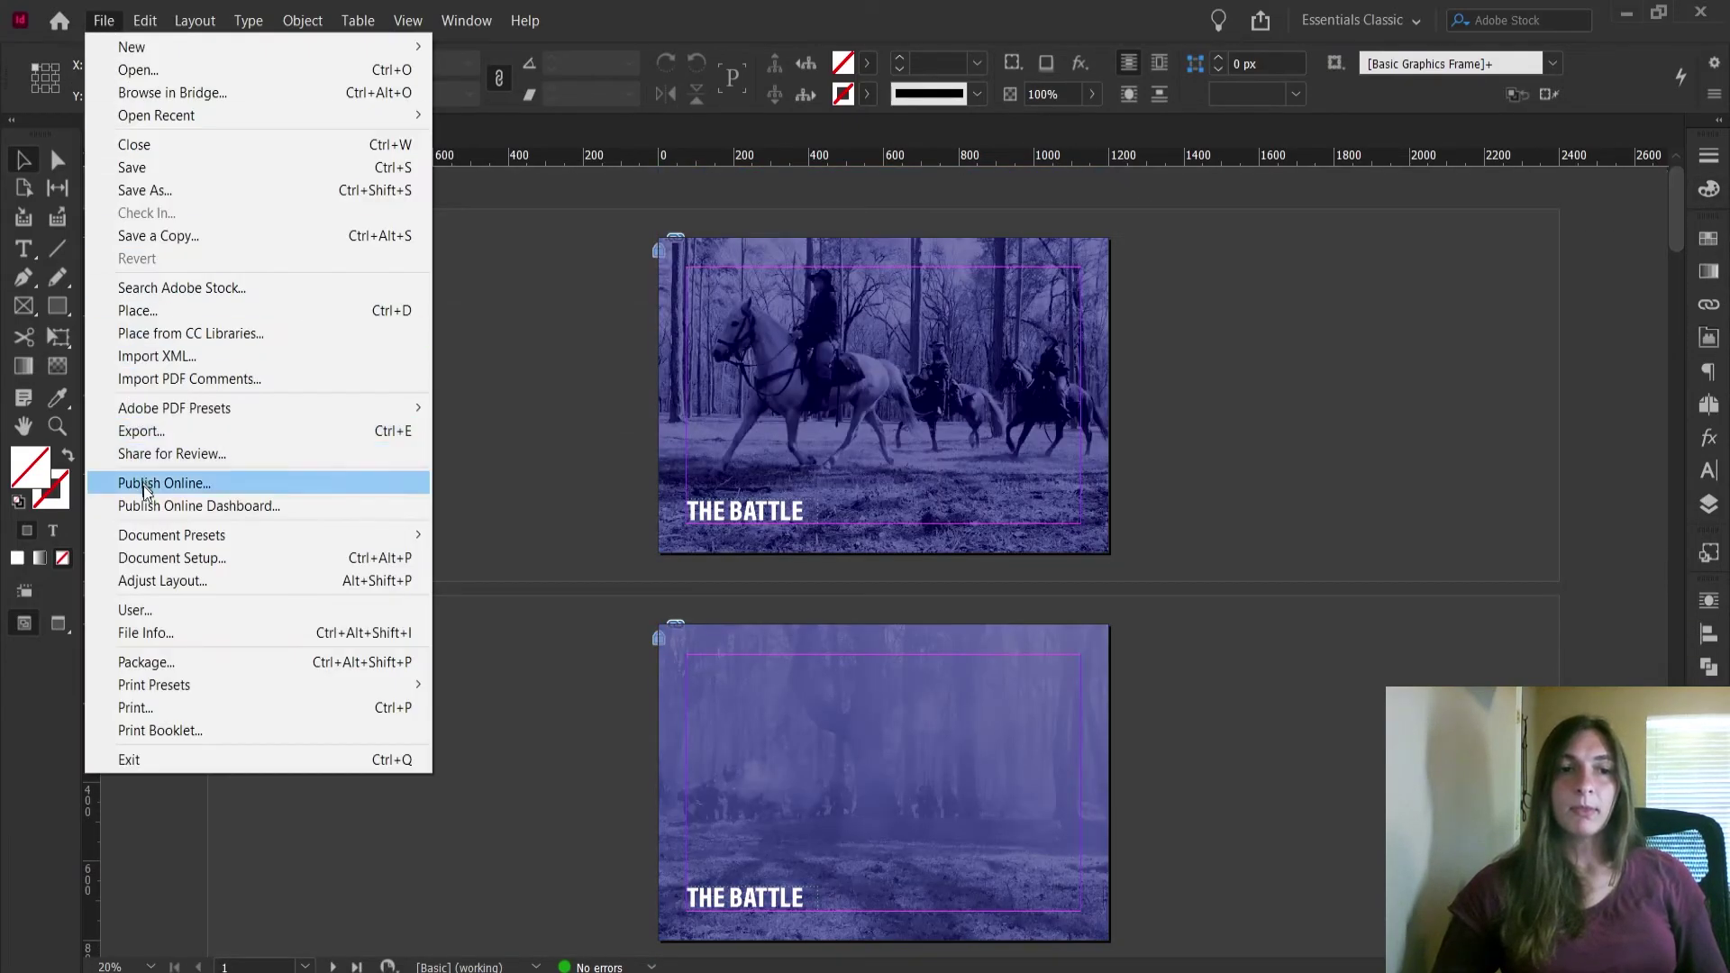
left_click(178, 436)
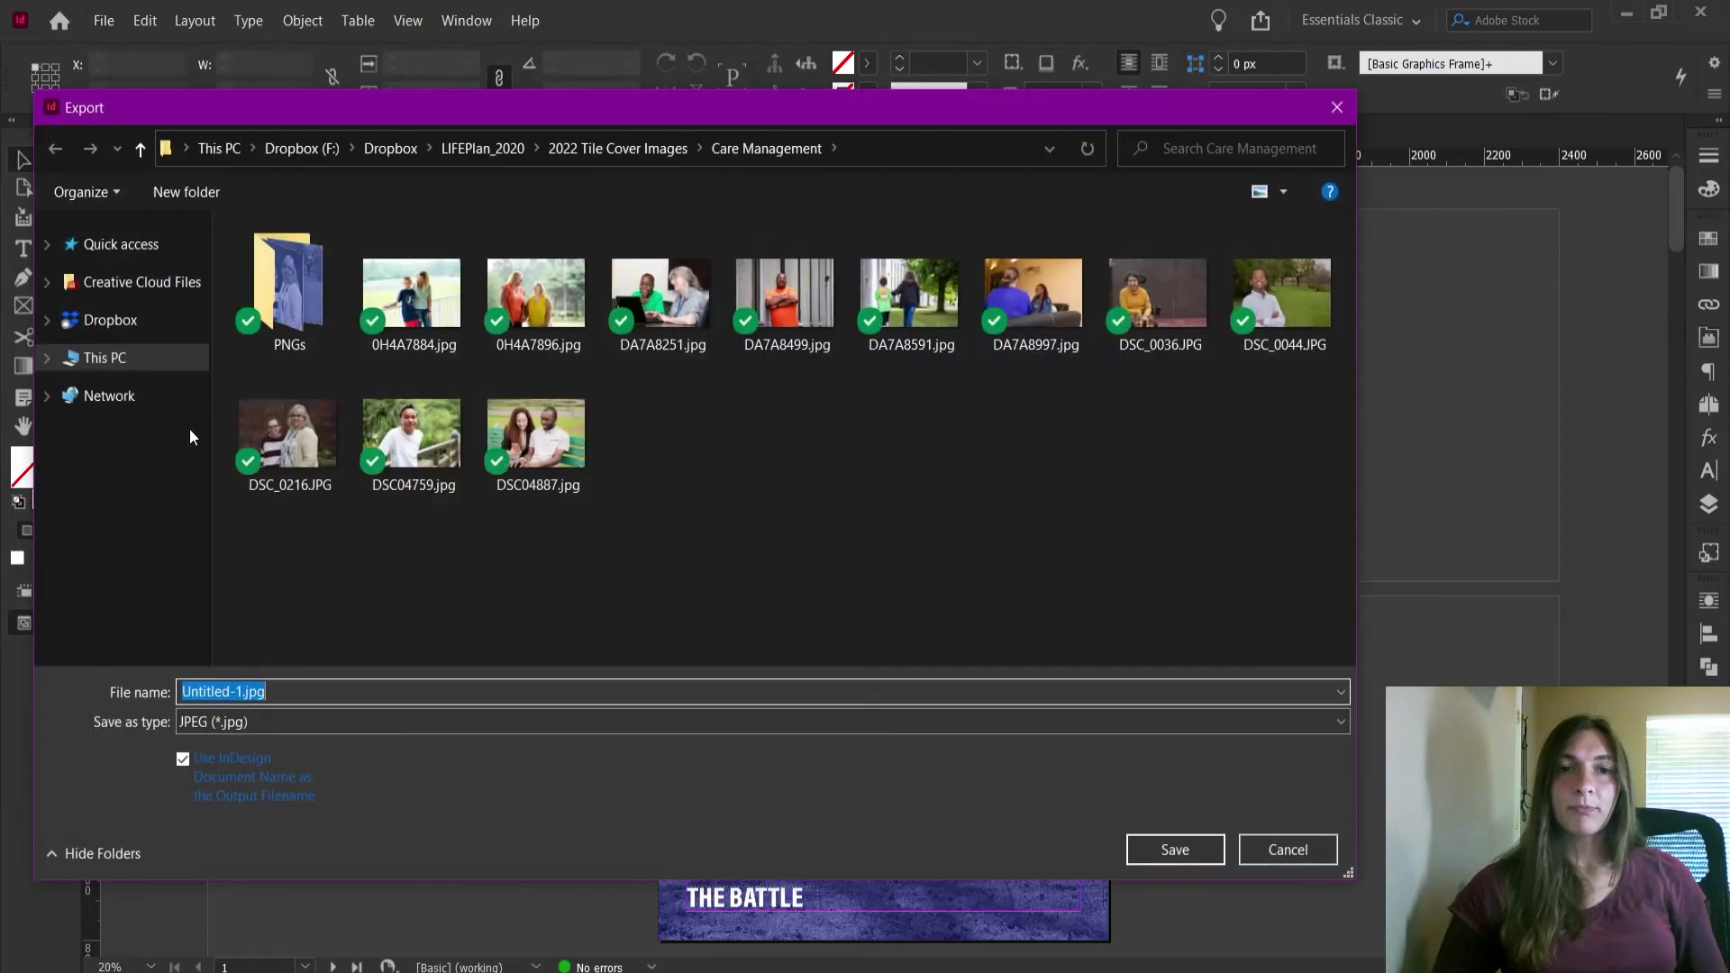
left_click(121, 324)
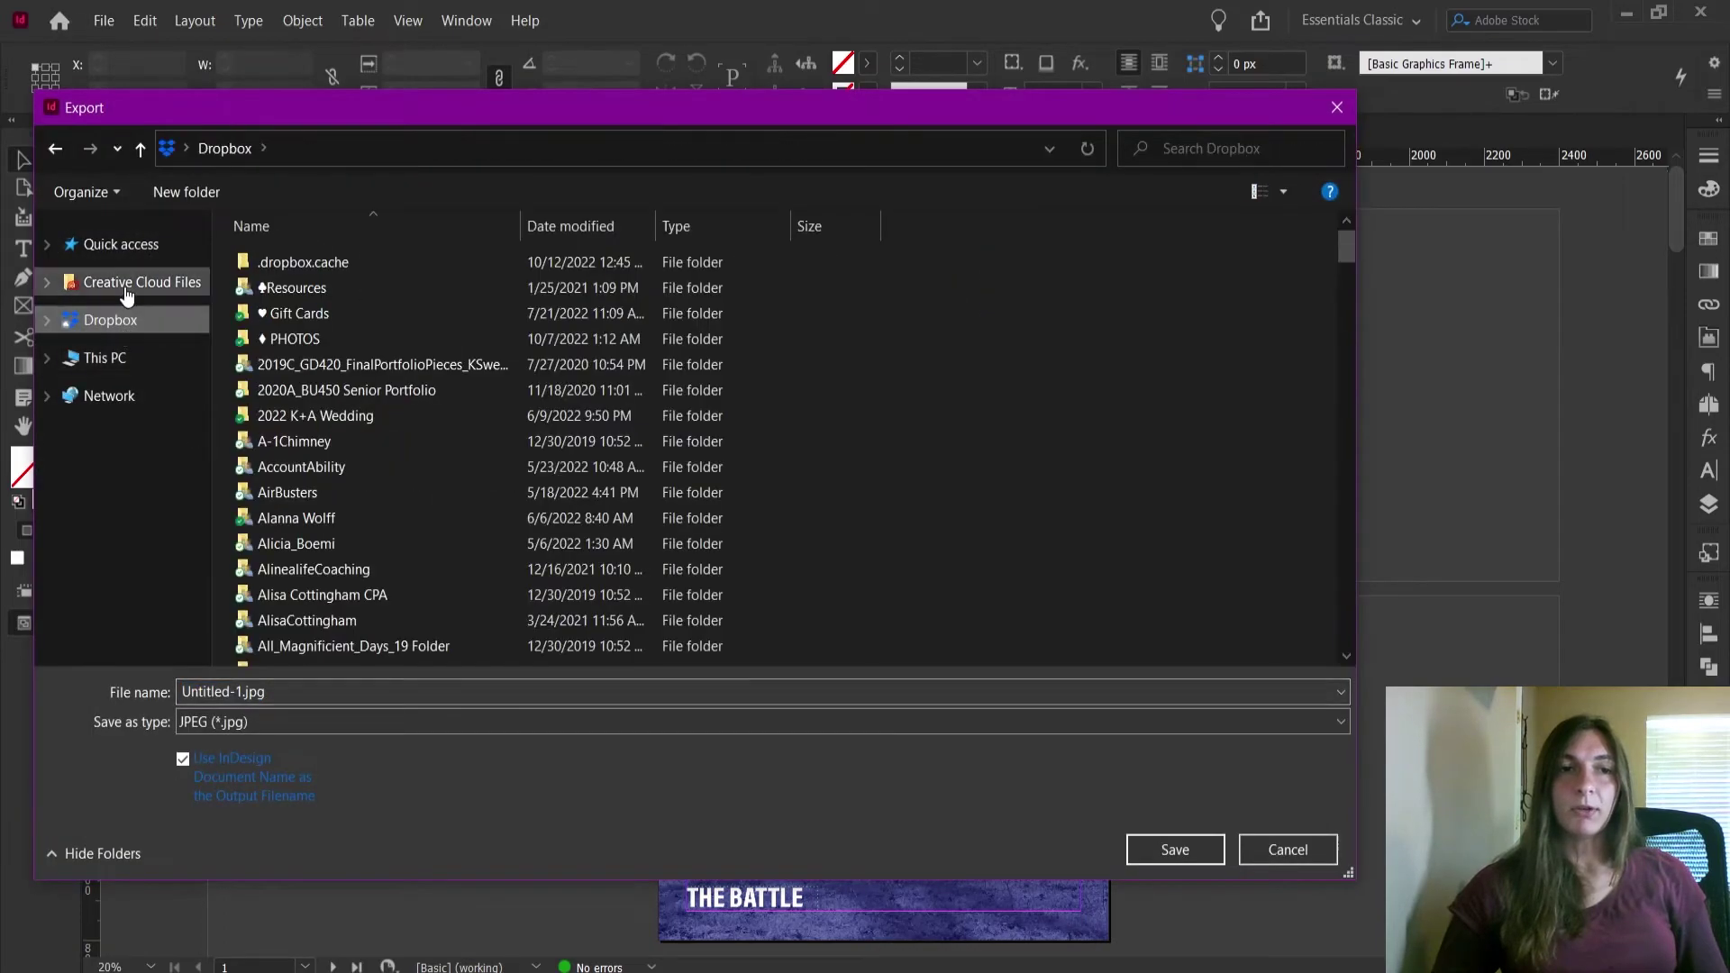
left_click(108, 359)
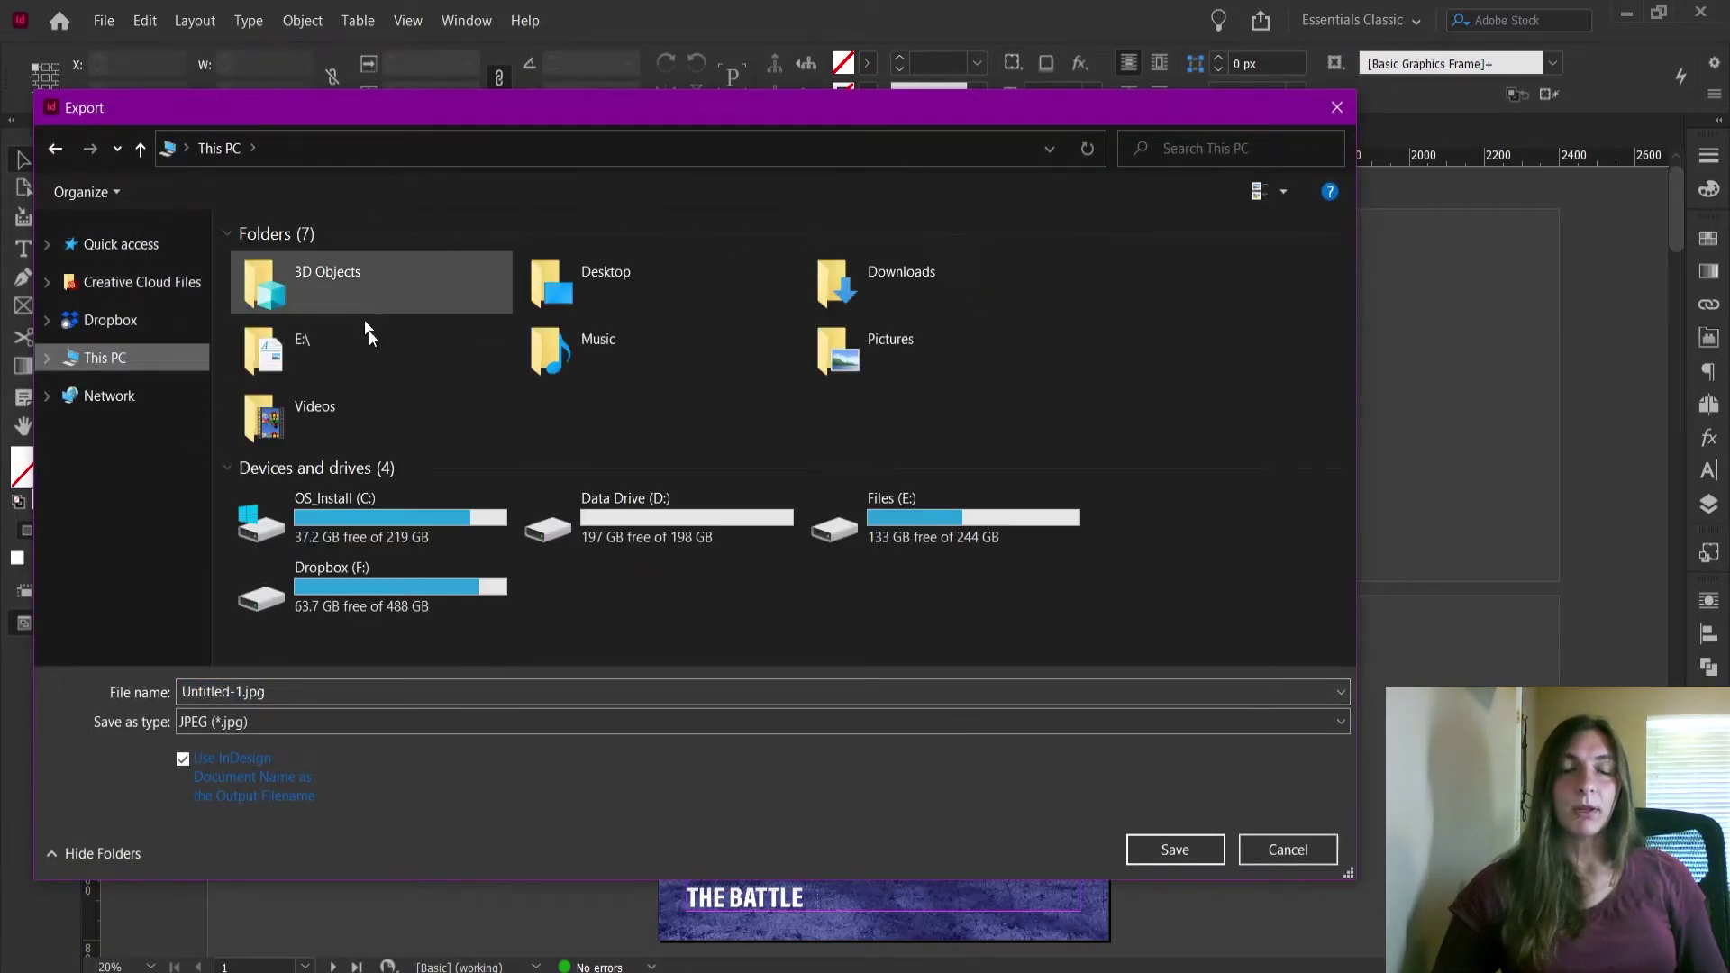
double_click(896, 306)
left_click(492, 692)
type("Brox")
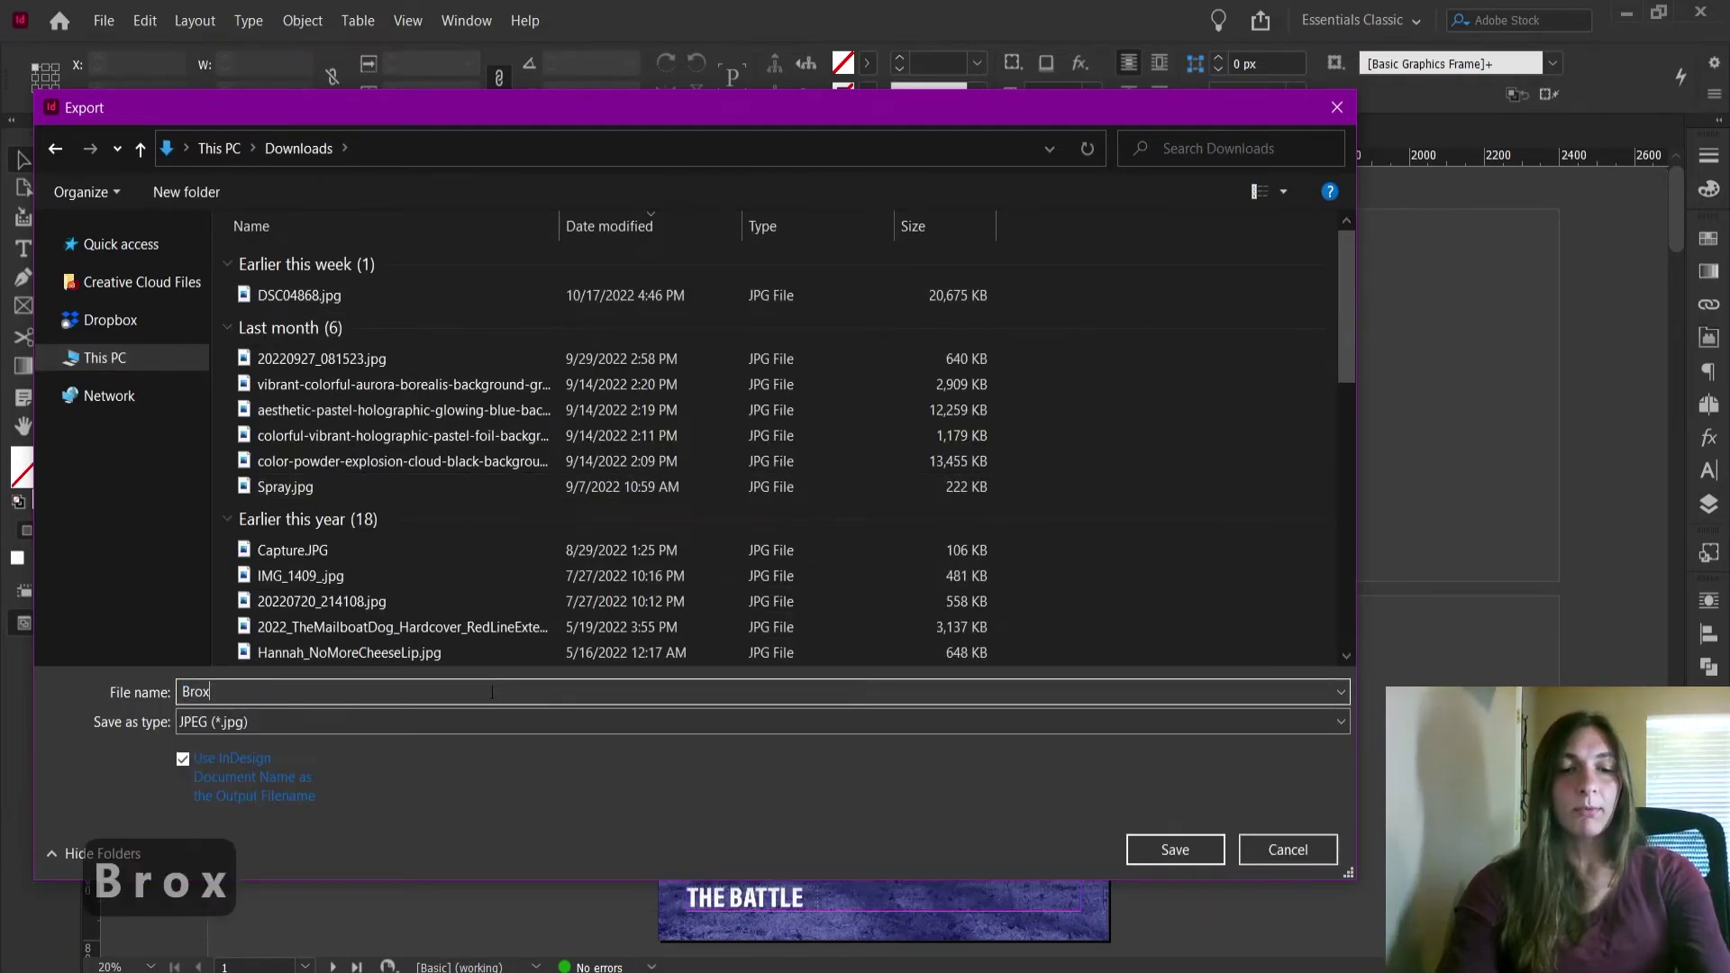
type("ton-Bridge")
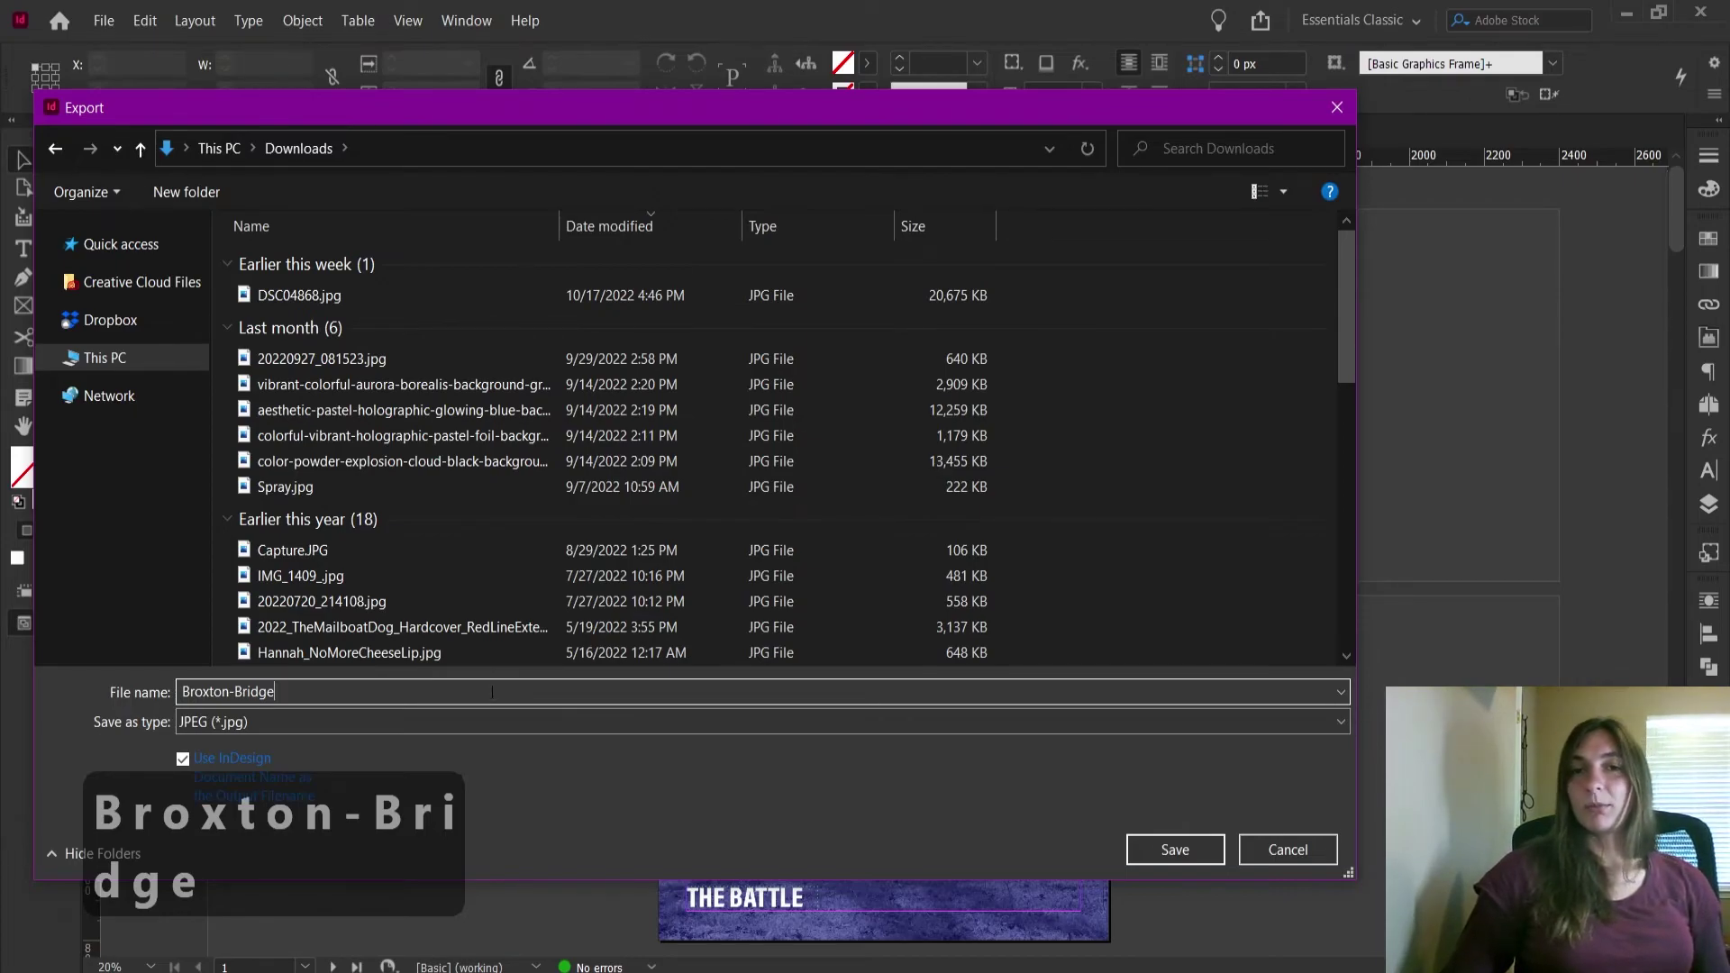
left_click(1174, 850)
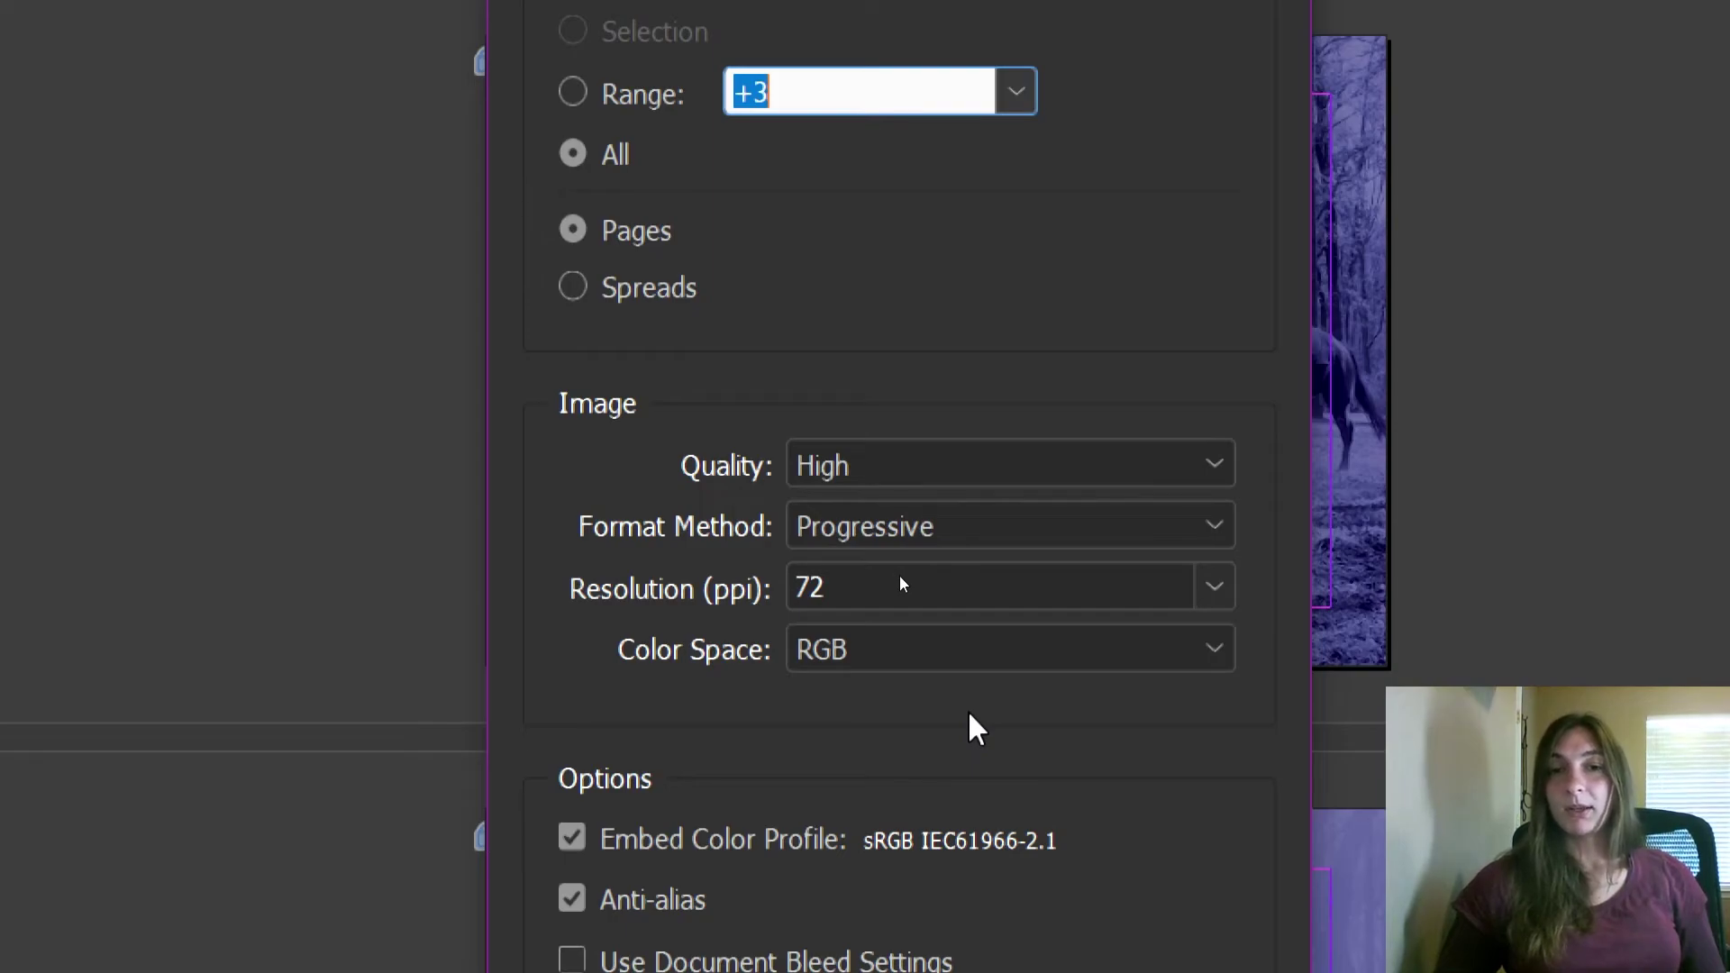
Export all pages as JPEGs with High quality, Progressive format, 72 ppi resolution and RGB color space
left_click(948, 597)
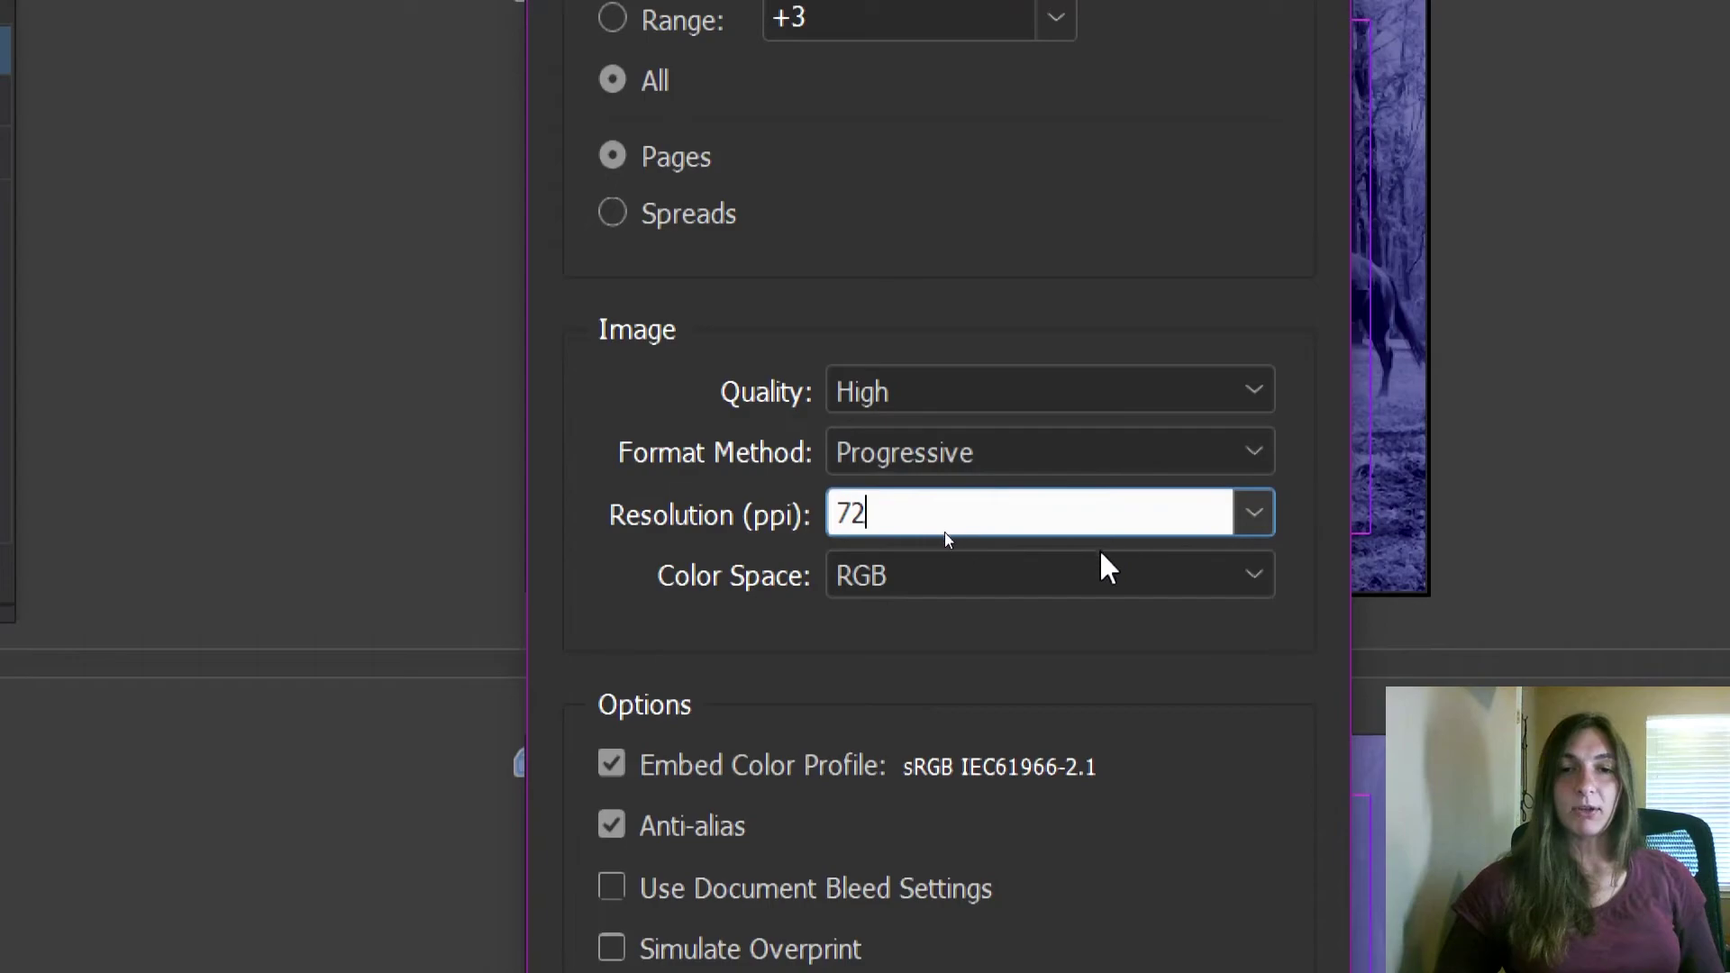
left_click(1067, 646)
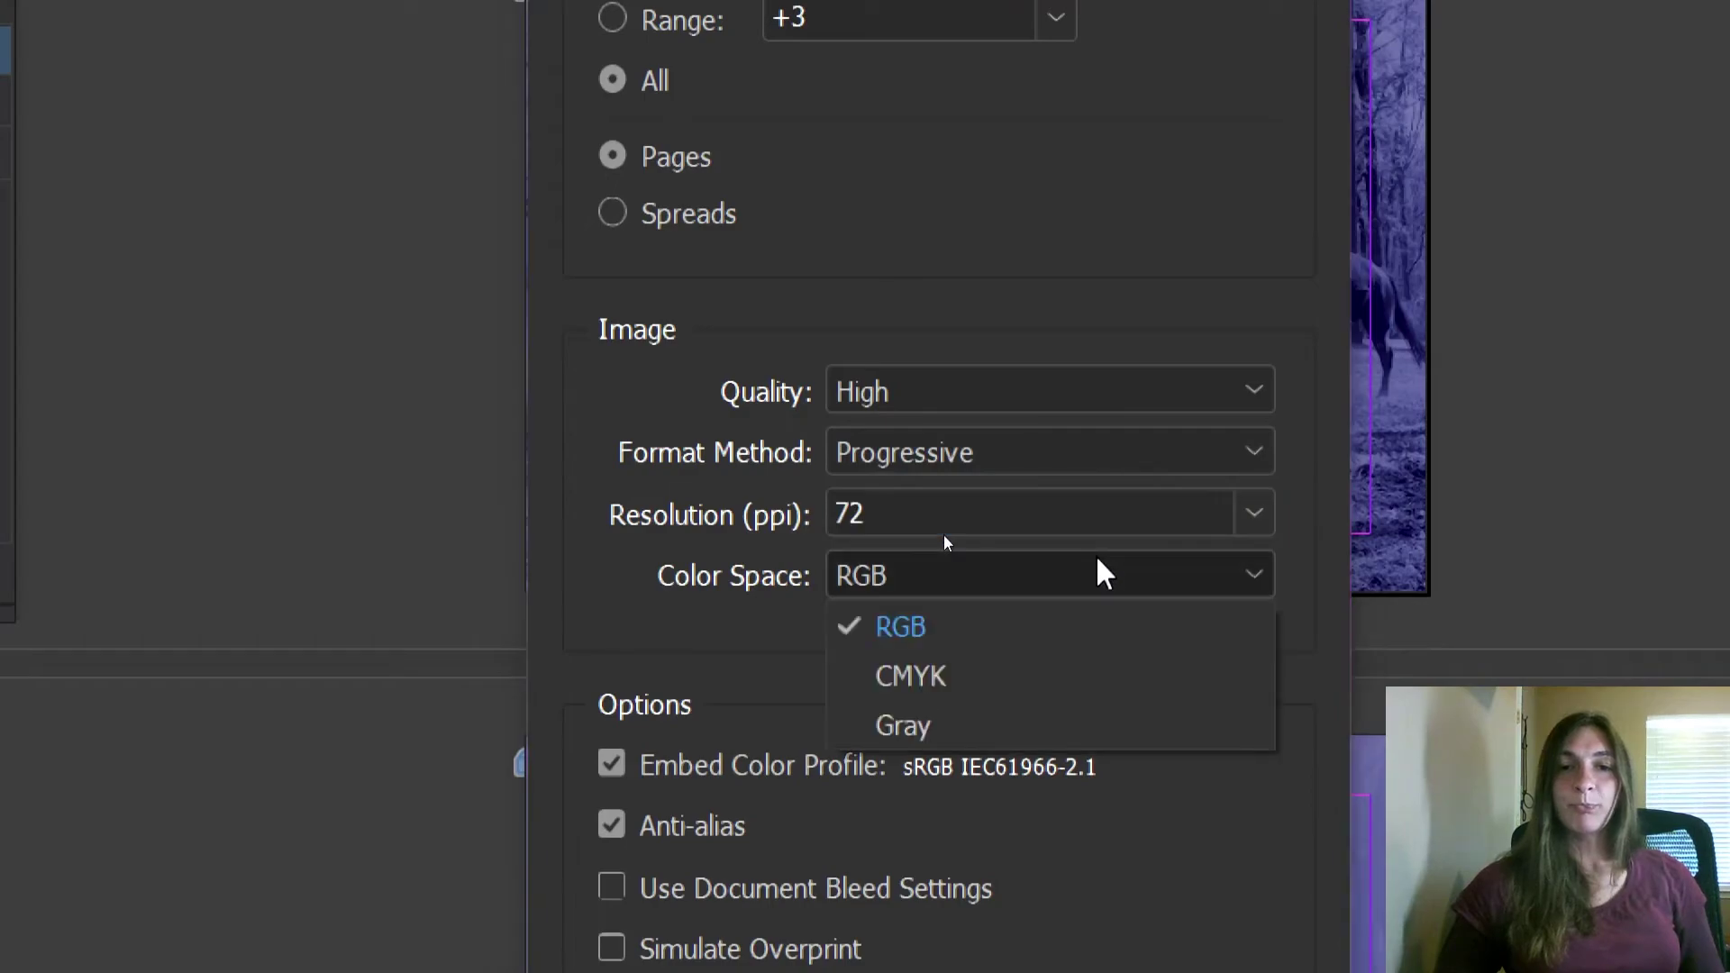
left_click(953, 631)
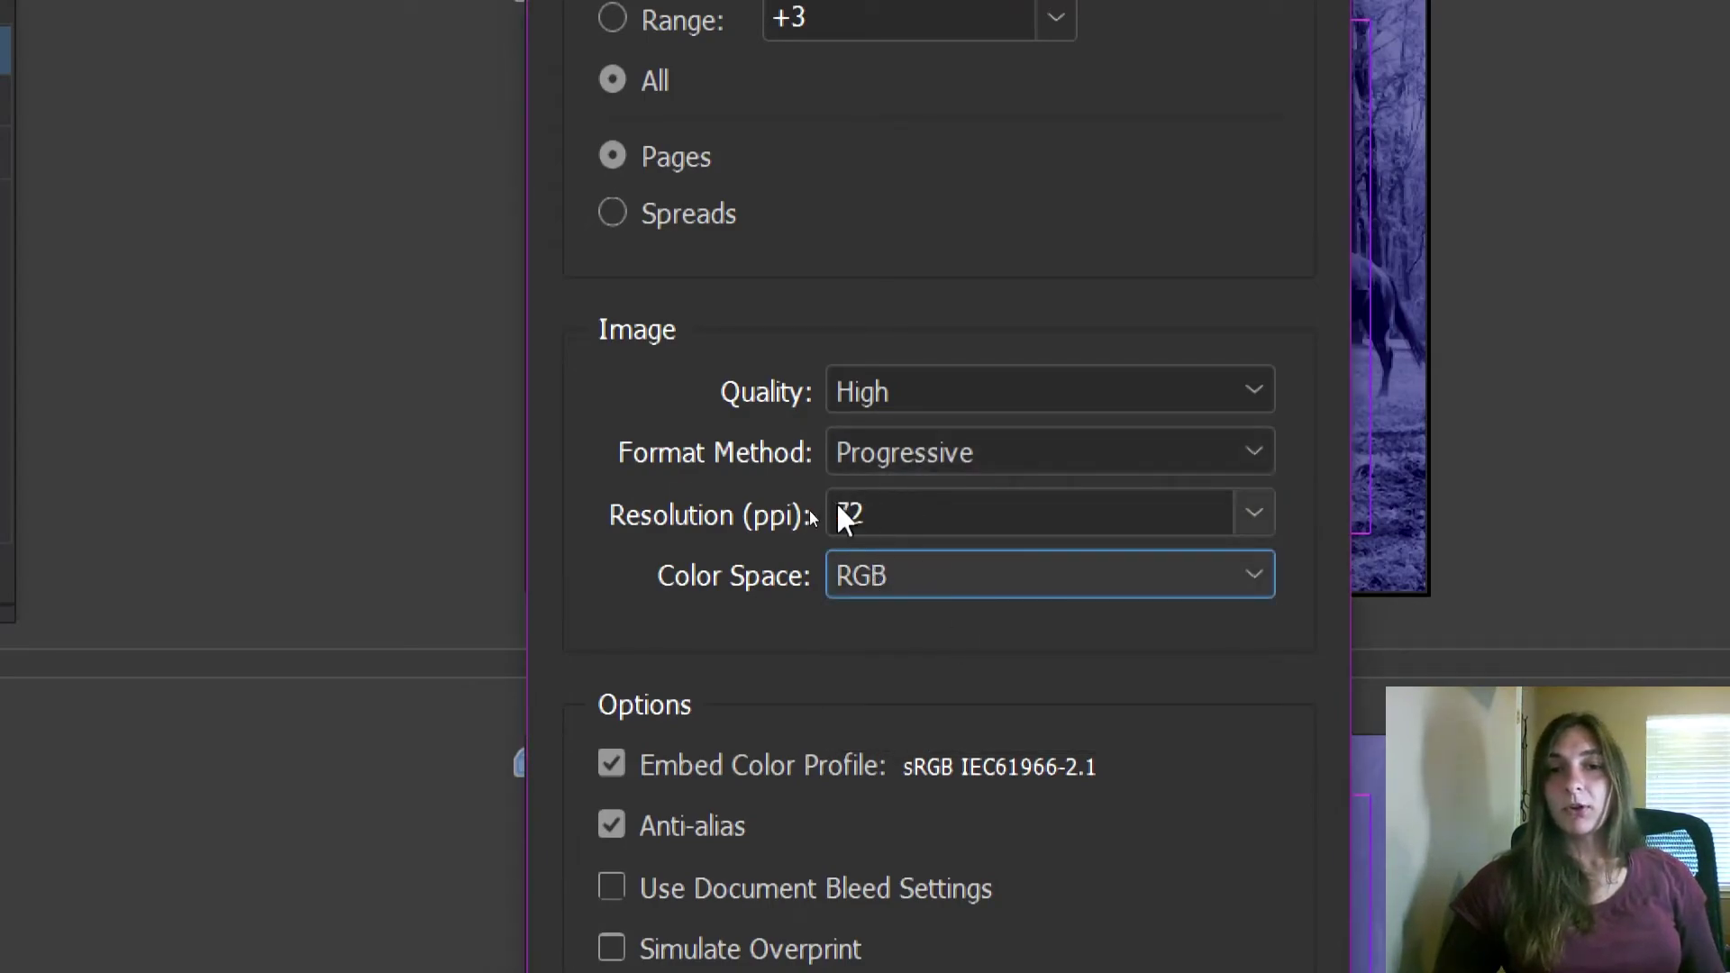
left_click(926, 512)
left_click(981, 386)
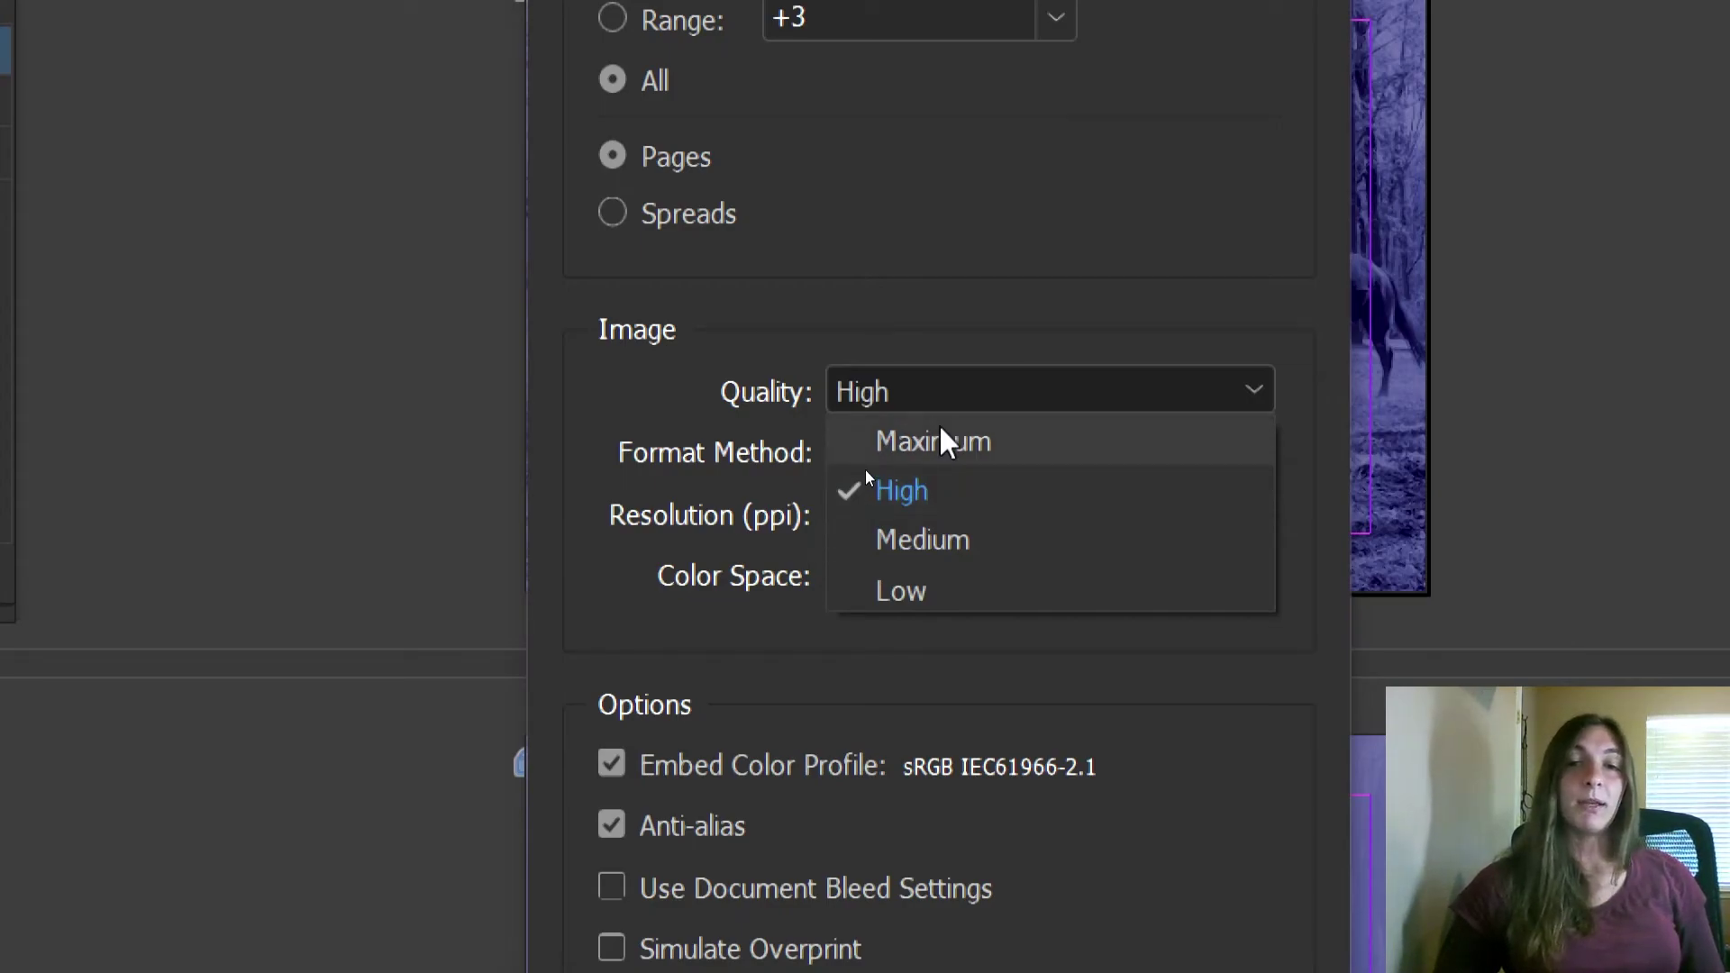
left_click(913, 297)
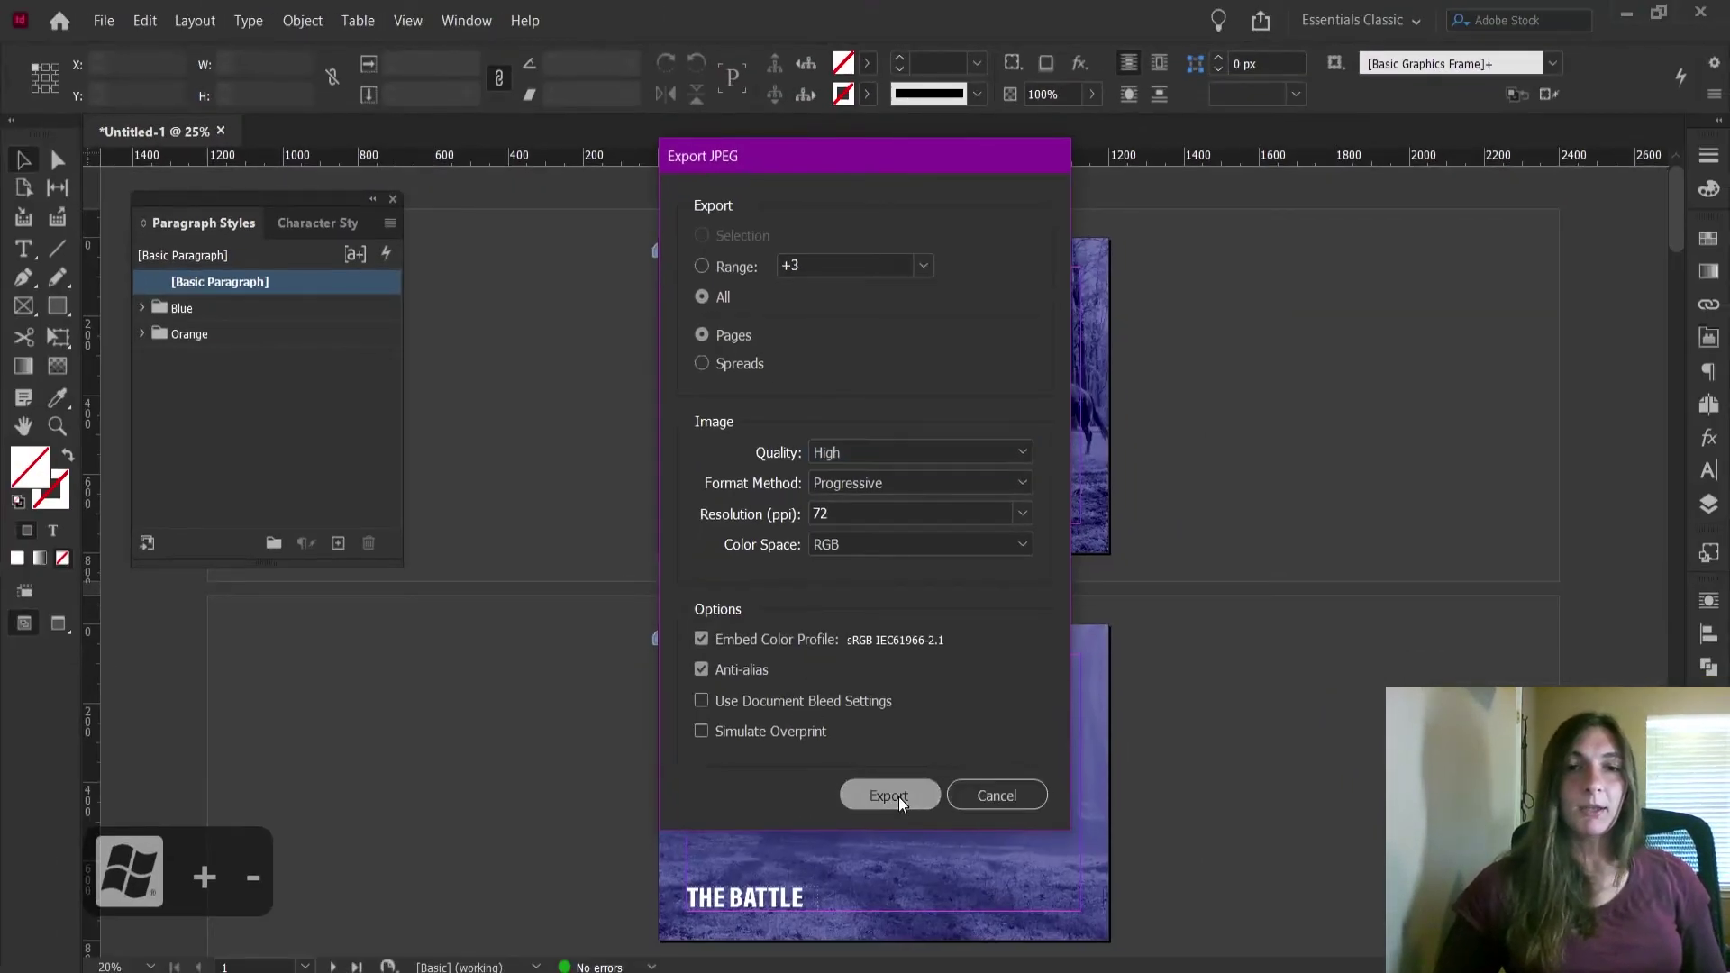
left_click(889, 796)
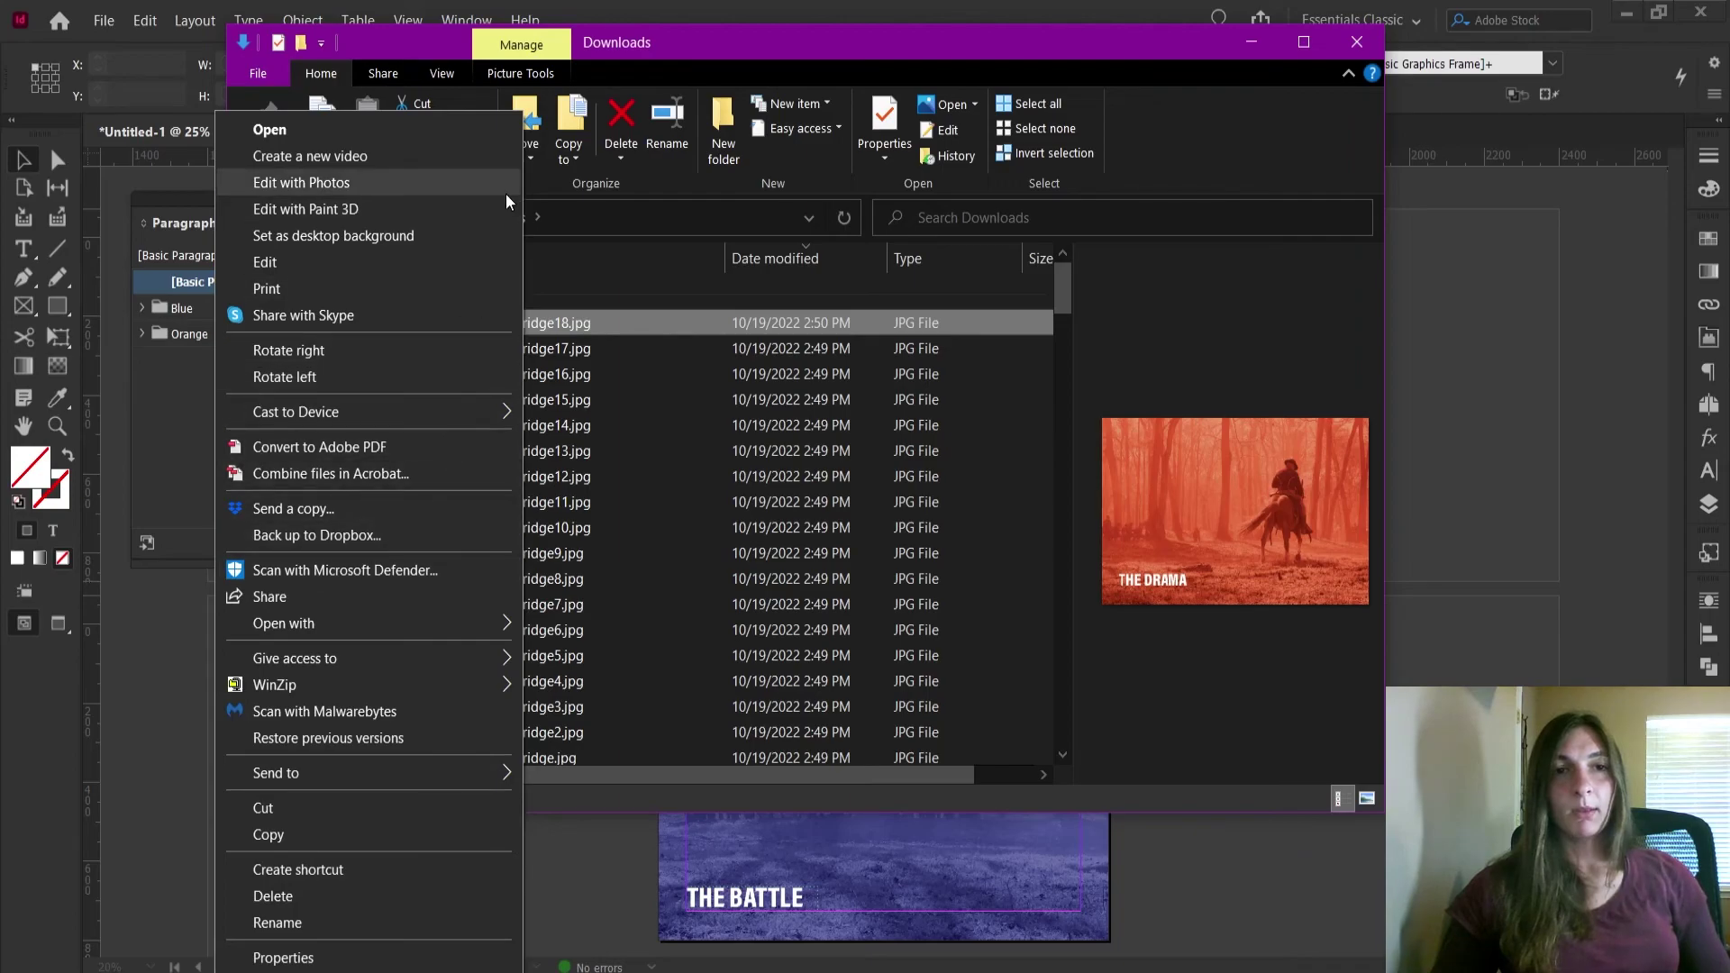
Display the Downloads folder's files as large icons and preview the exported Broxton-Bridge17.jpg and Broxton-Bridge18.jpg
left_click(656, 49)
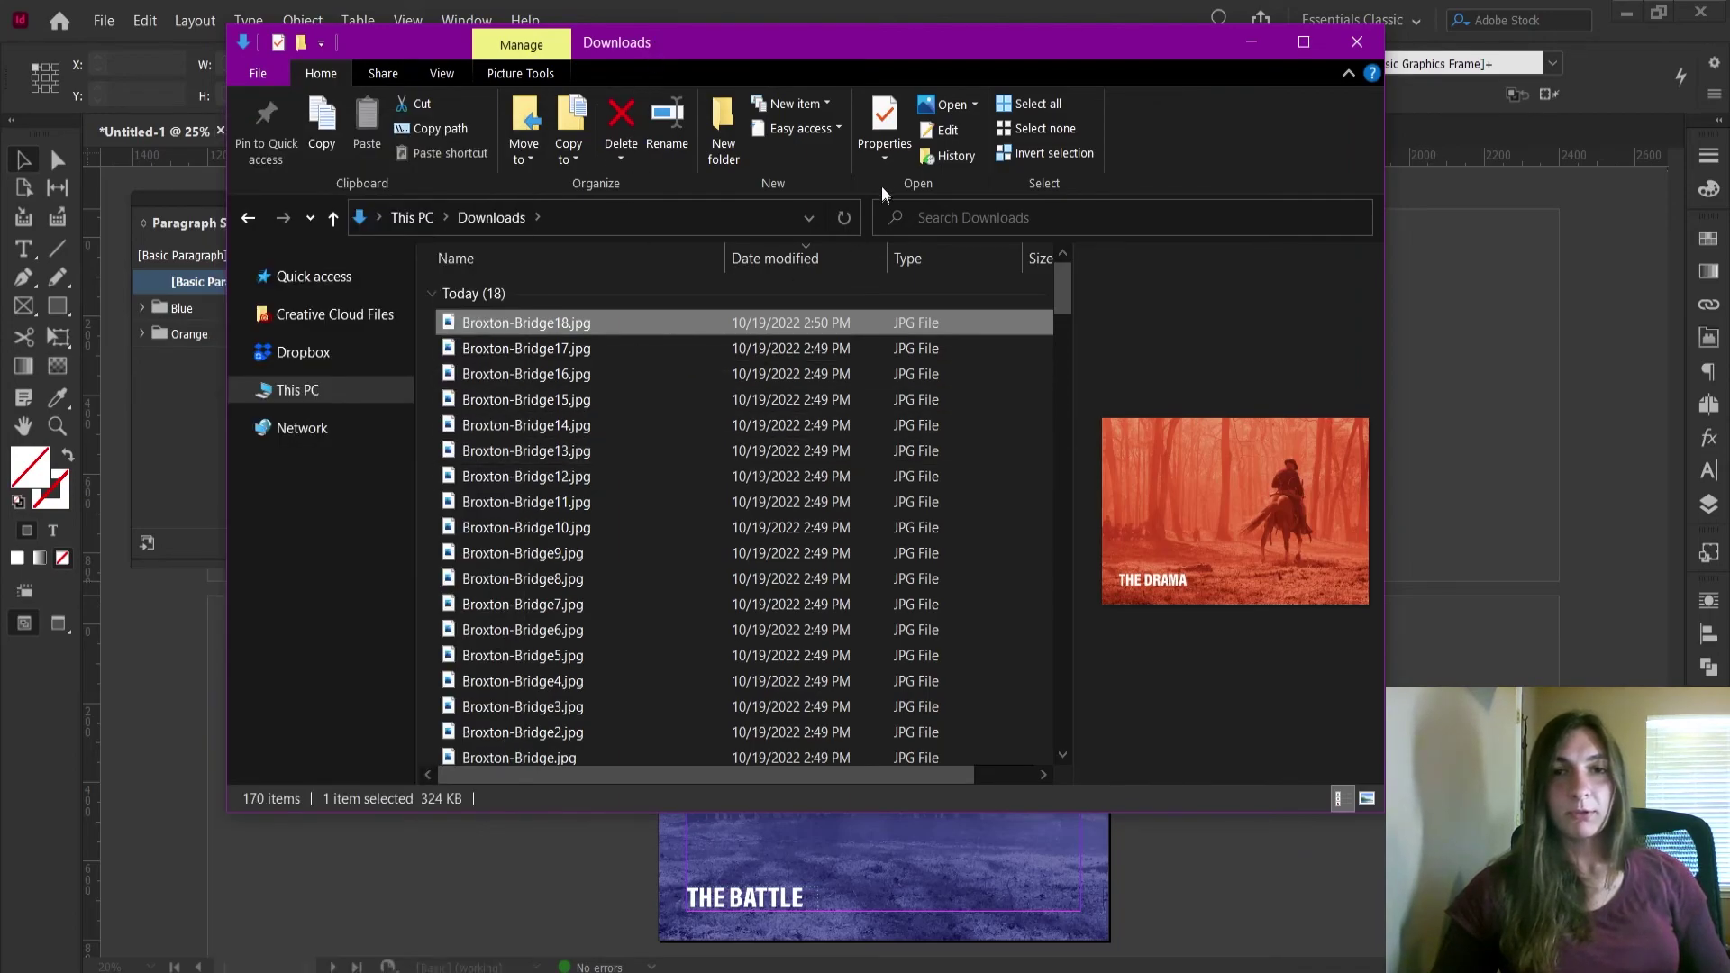
left_click(440, 71)
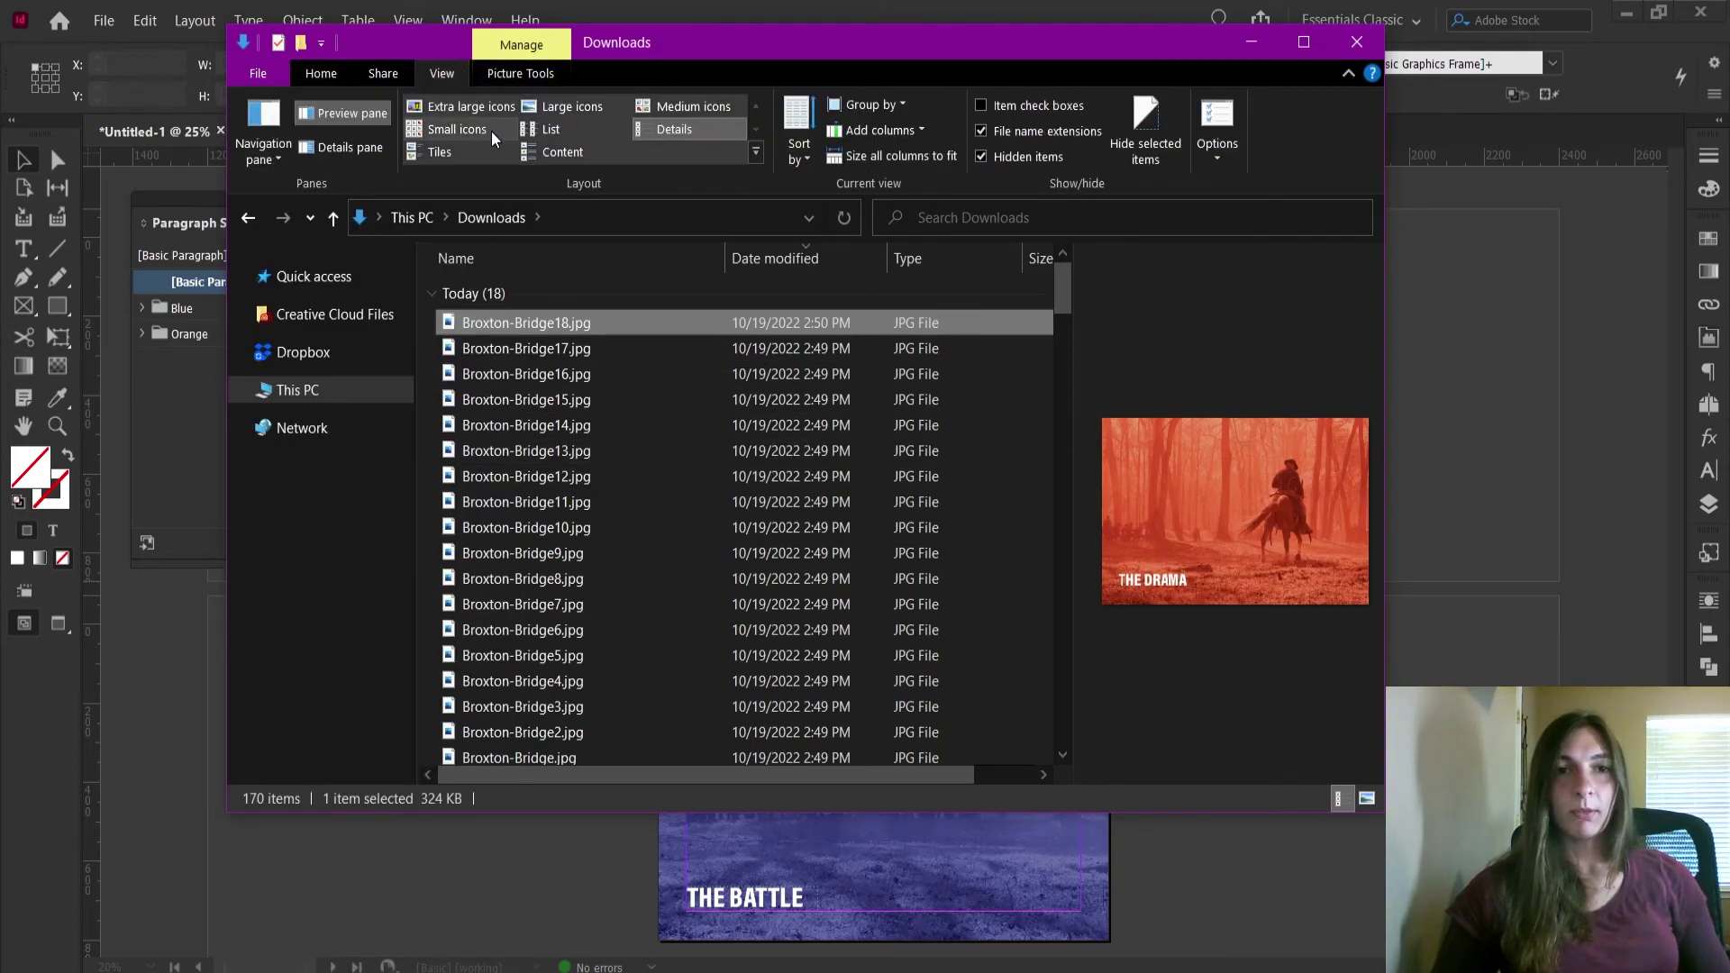
left_click(566, 106)
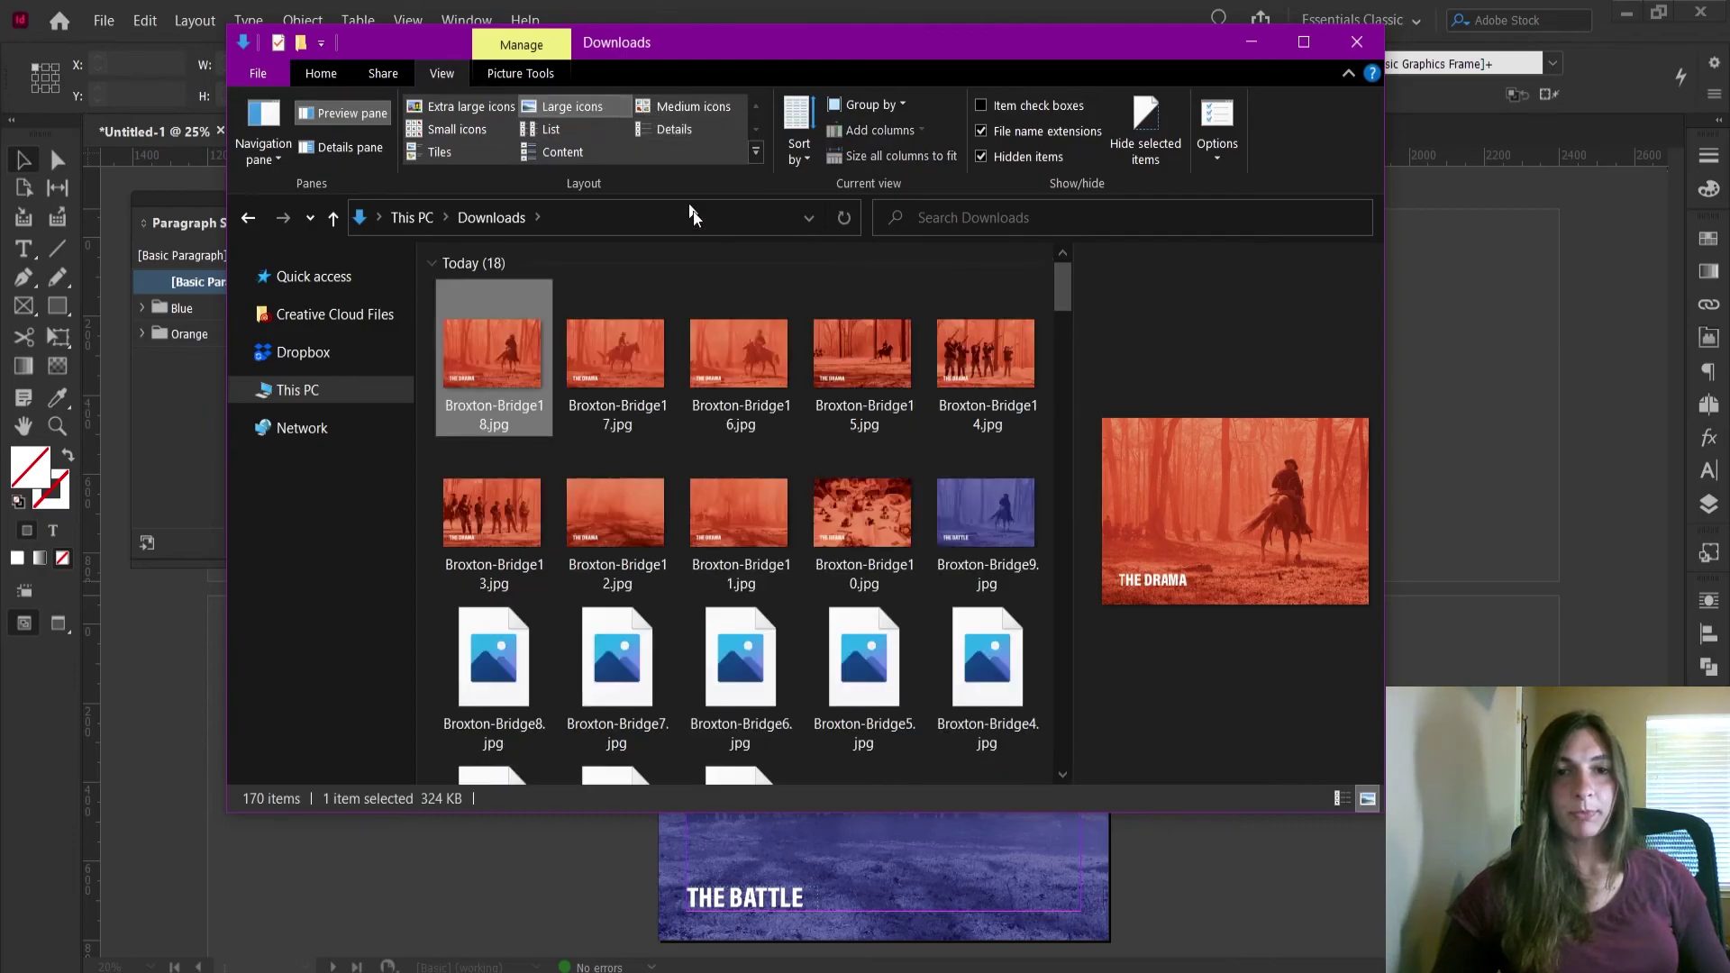
mouse_move(1064, 282)
left_mouse_down()
mouse_move(1067, 338)
mouse_move(1065, 287)
left_mouse_up()
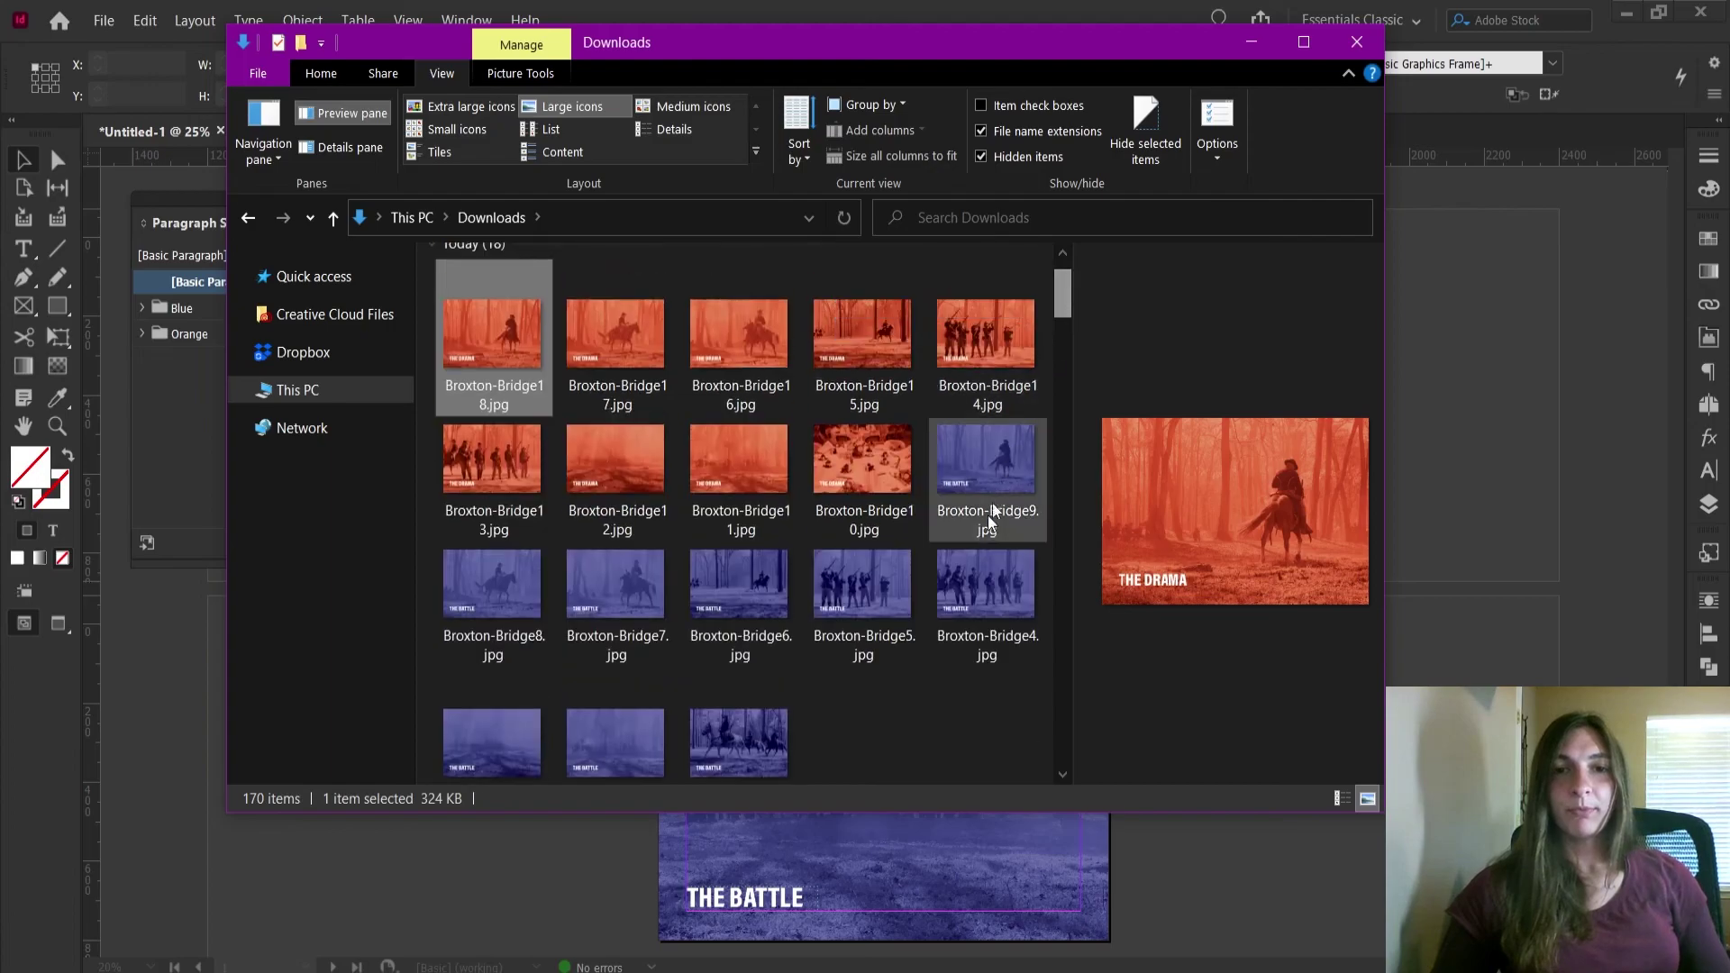
left_click(577, 330)
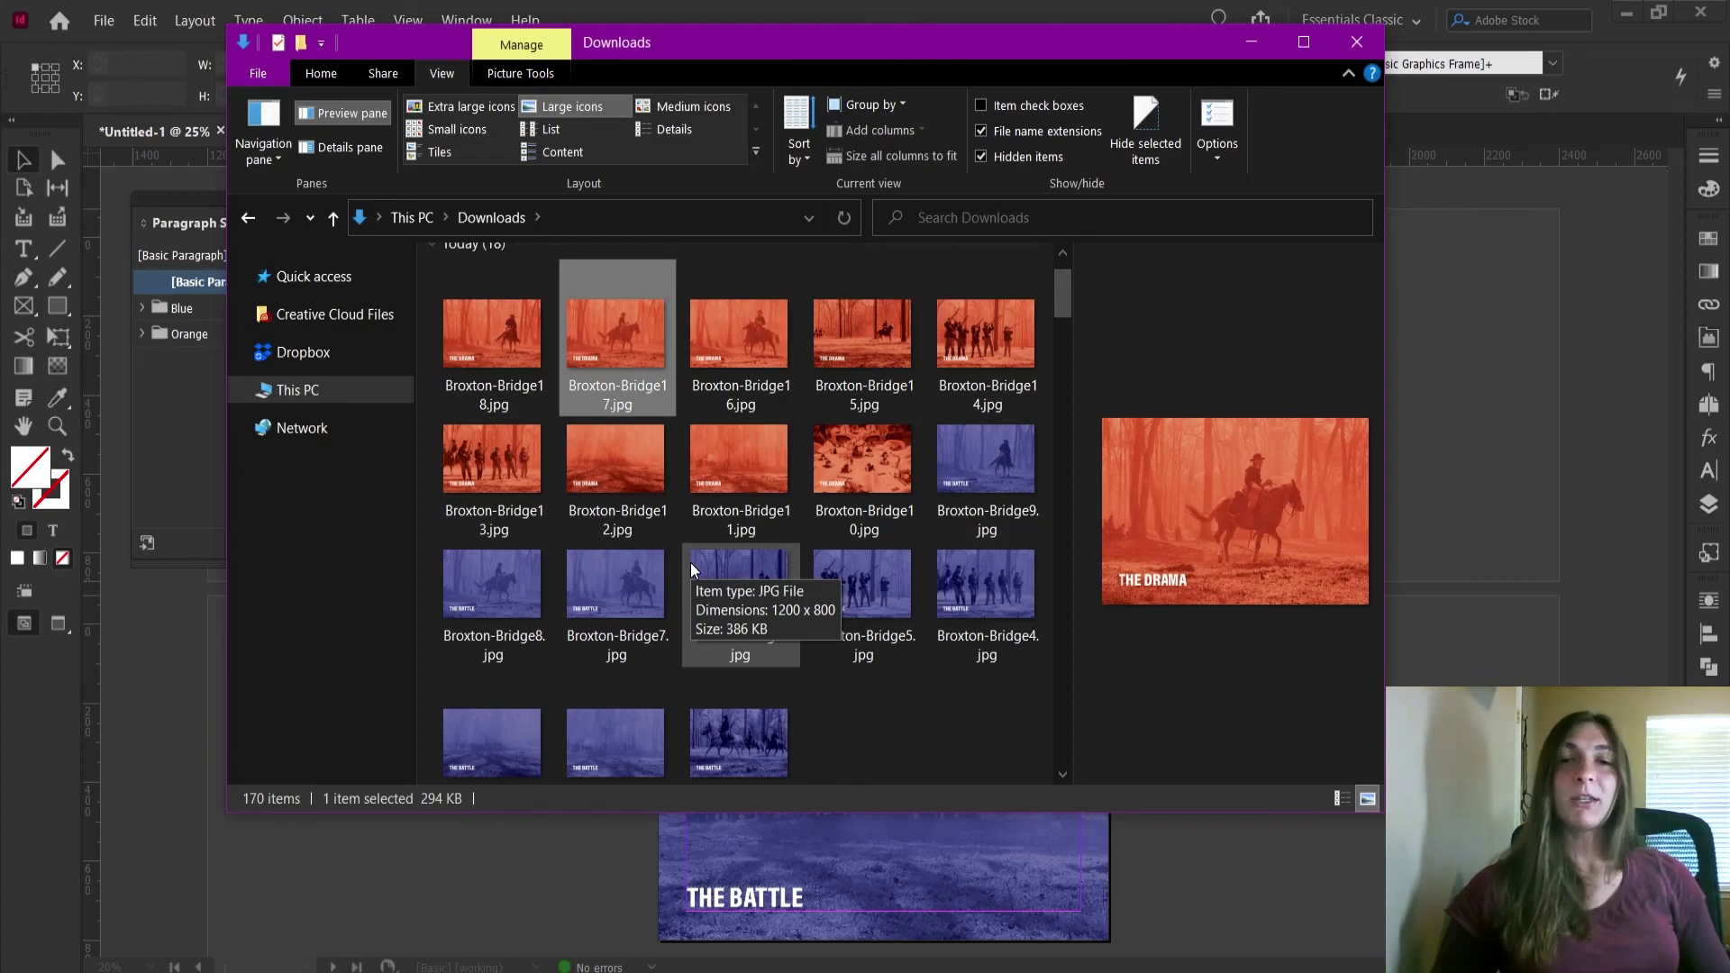
left_click(492, 343)
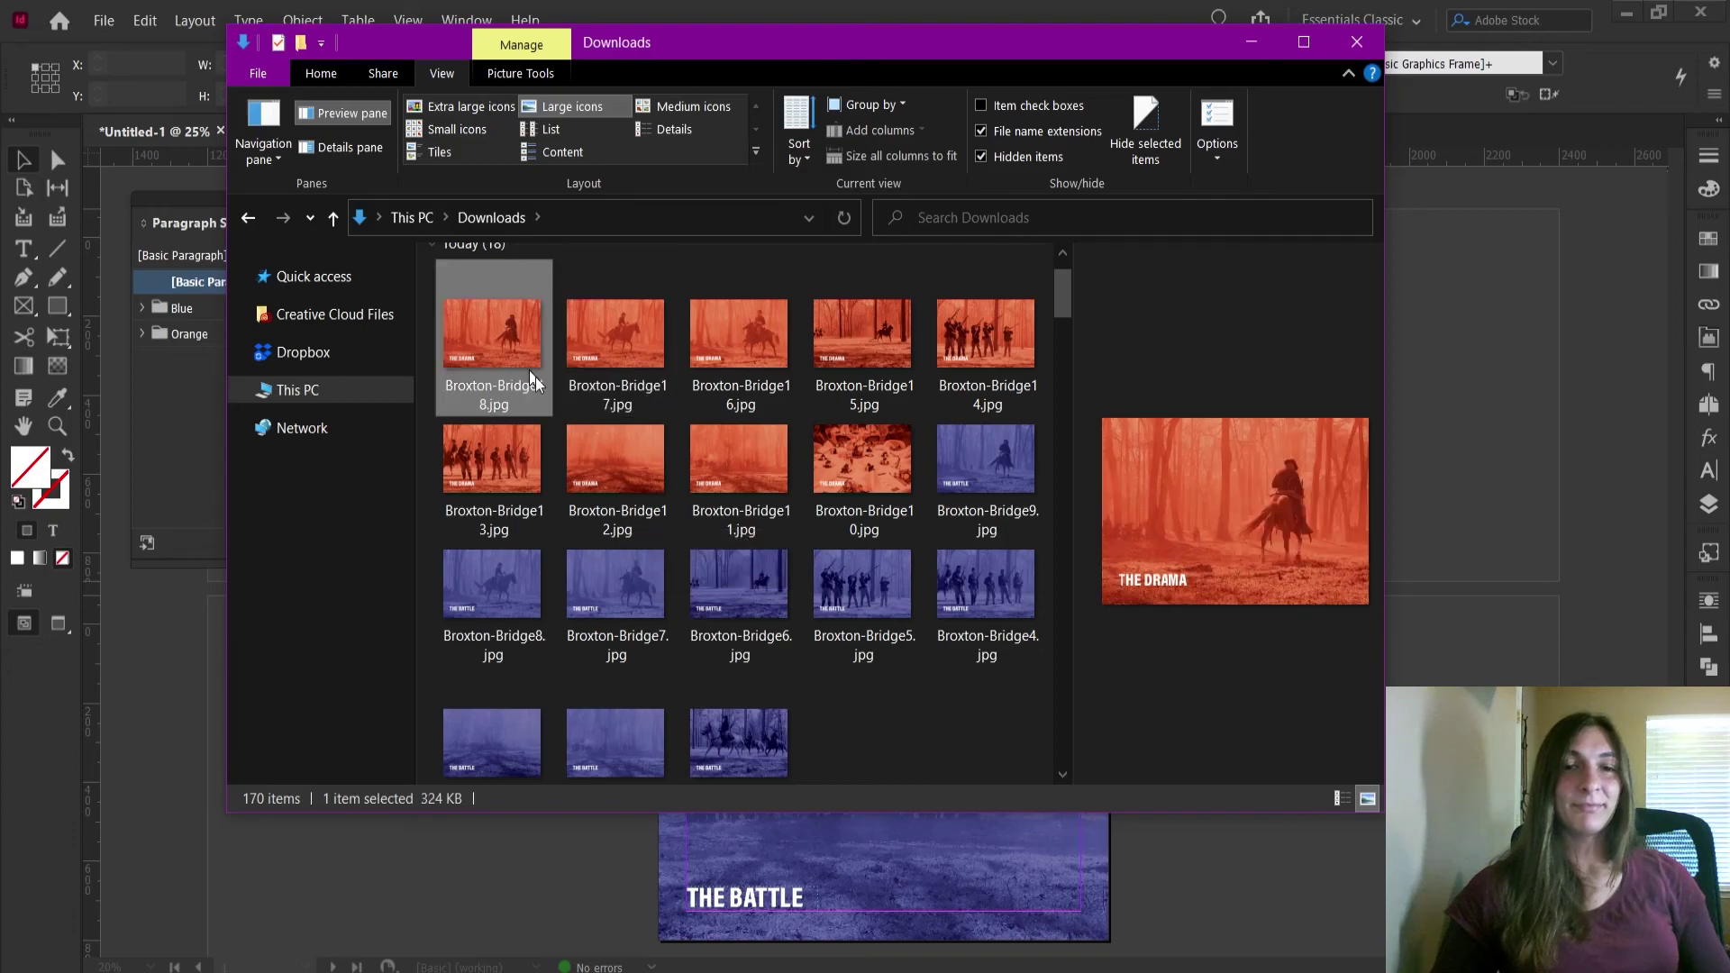
Open Broxton-Bridge7.jpg in the photo viewer and page forward through the exported blue THE BATTLE images to Broxton-Bridge.jpg
left_click(607, 591)
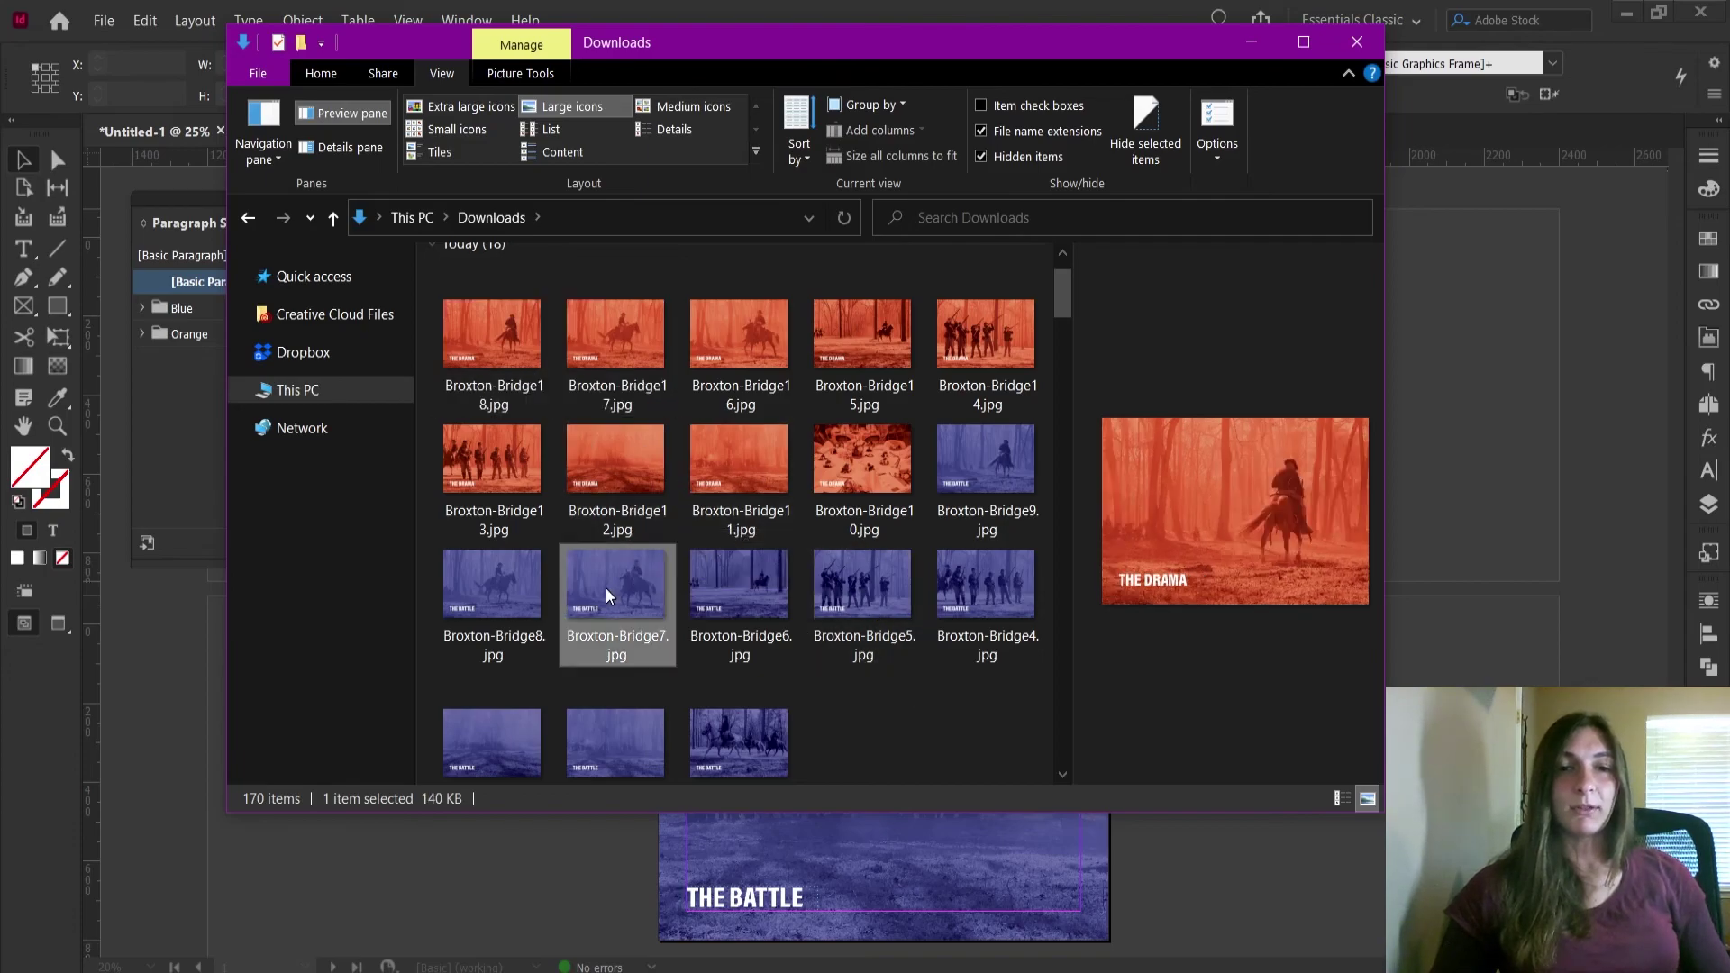
double_click(606, 588)
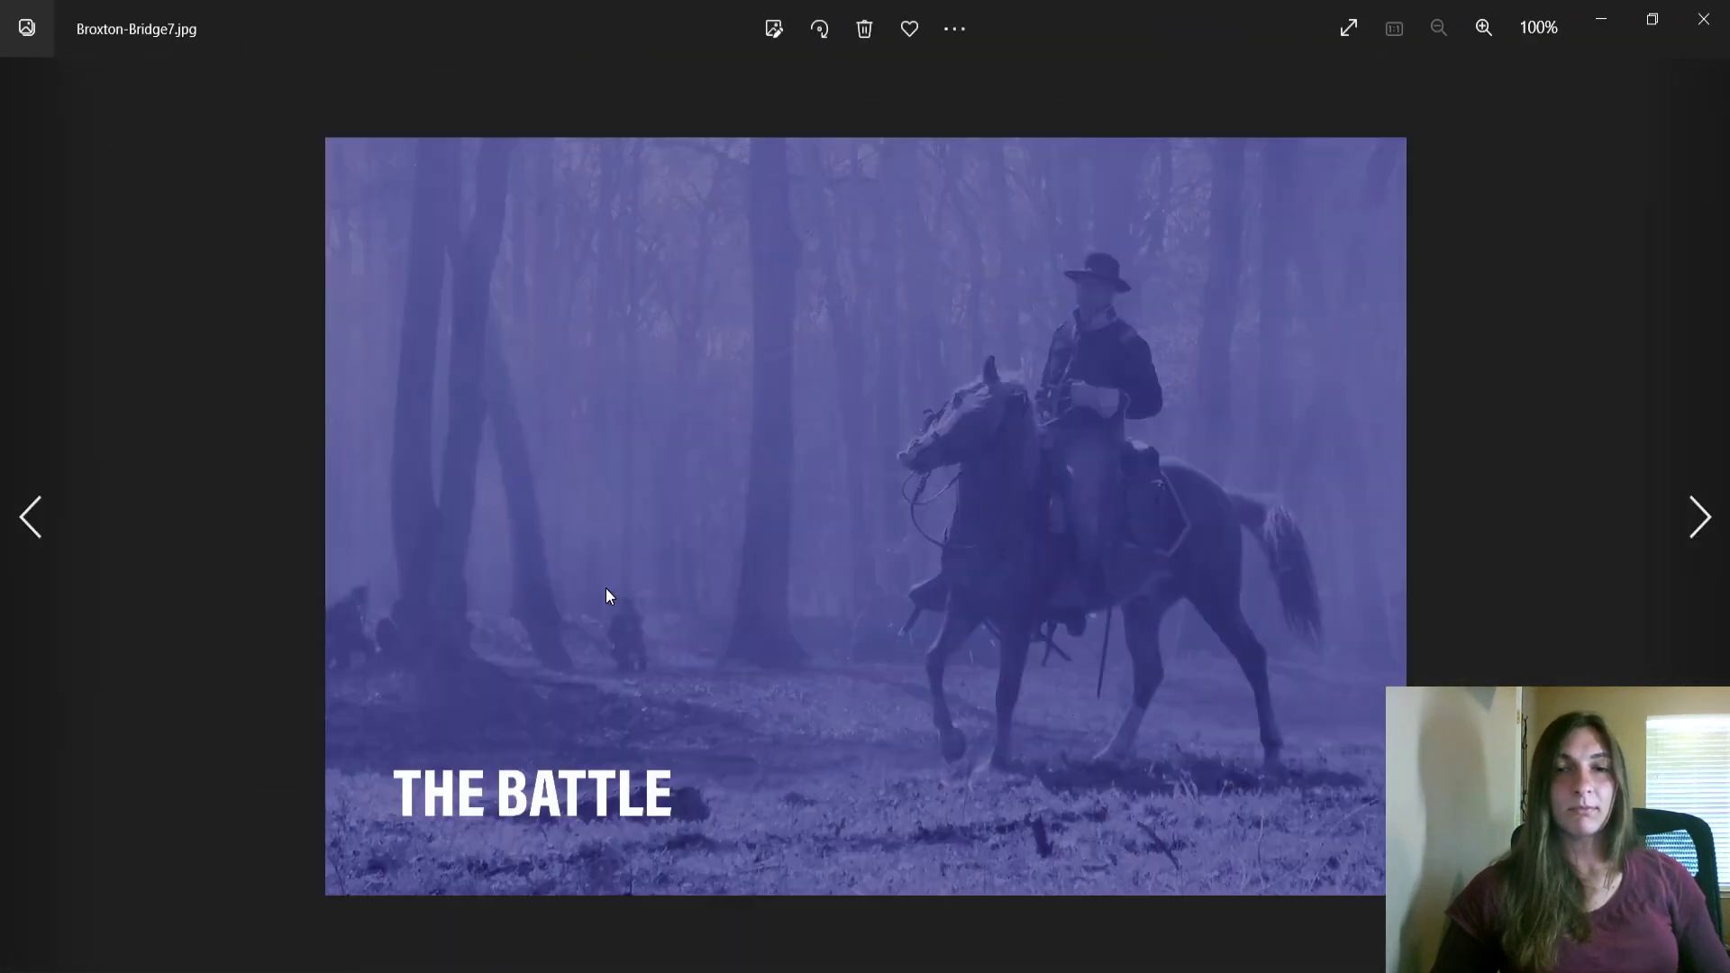
key("Right")
key("Right")
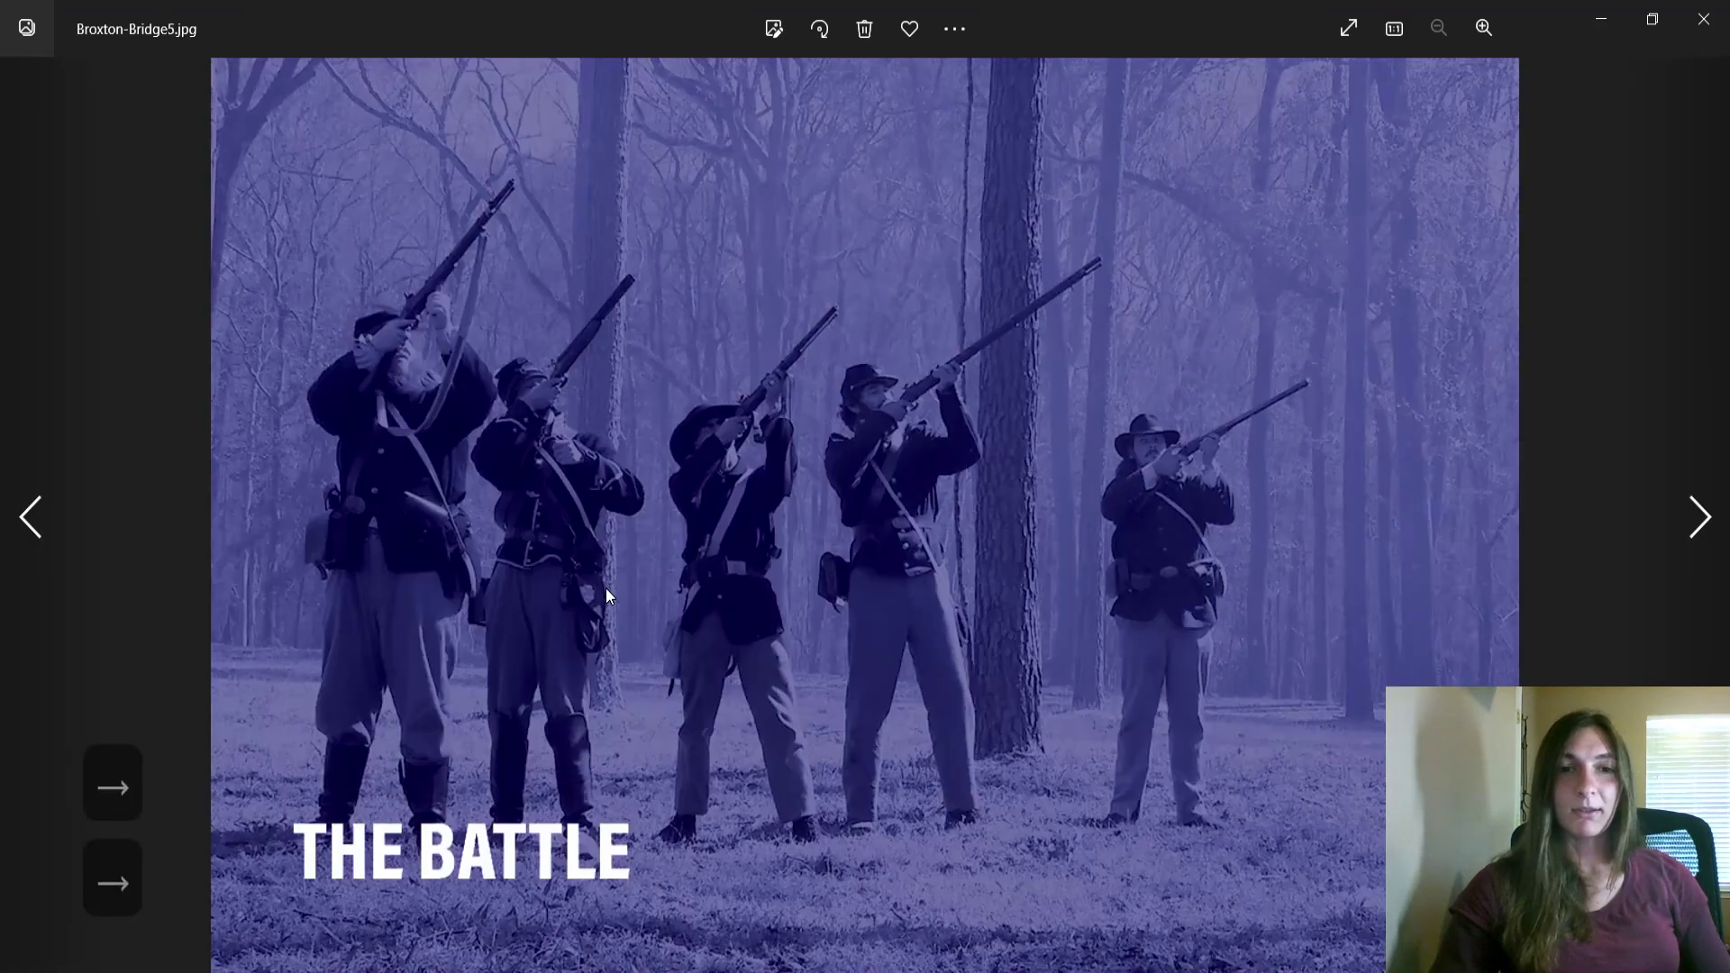
key("Right")
key("Right")
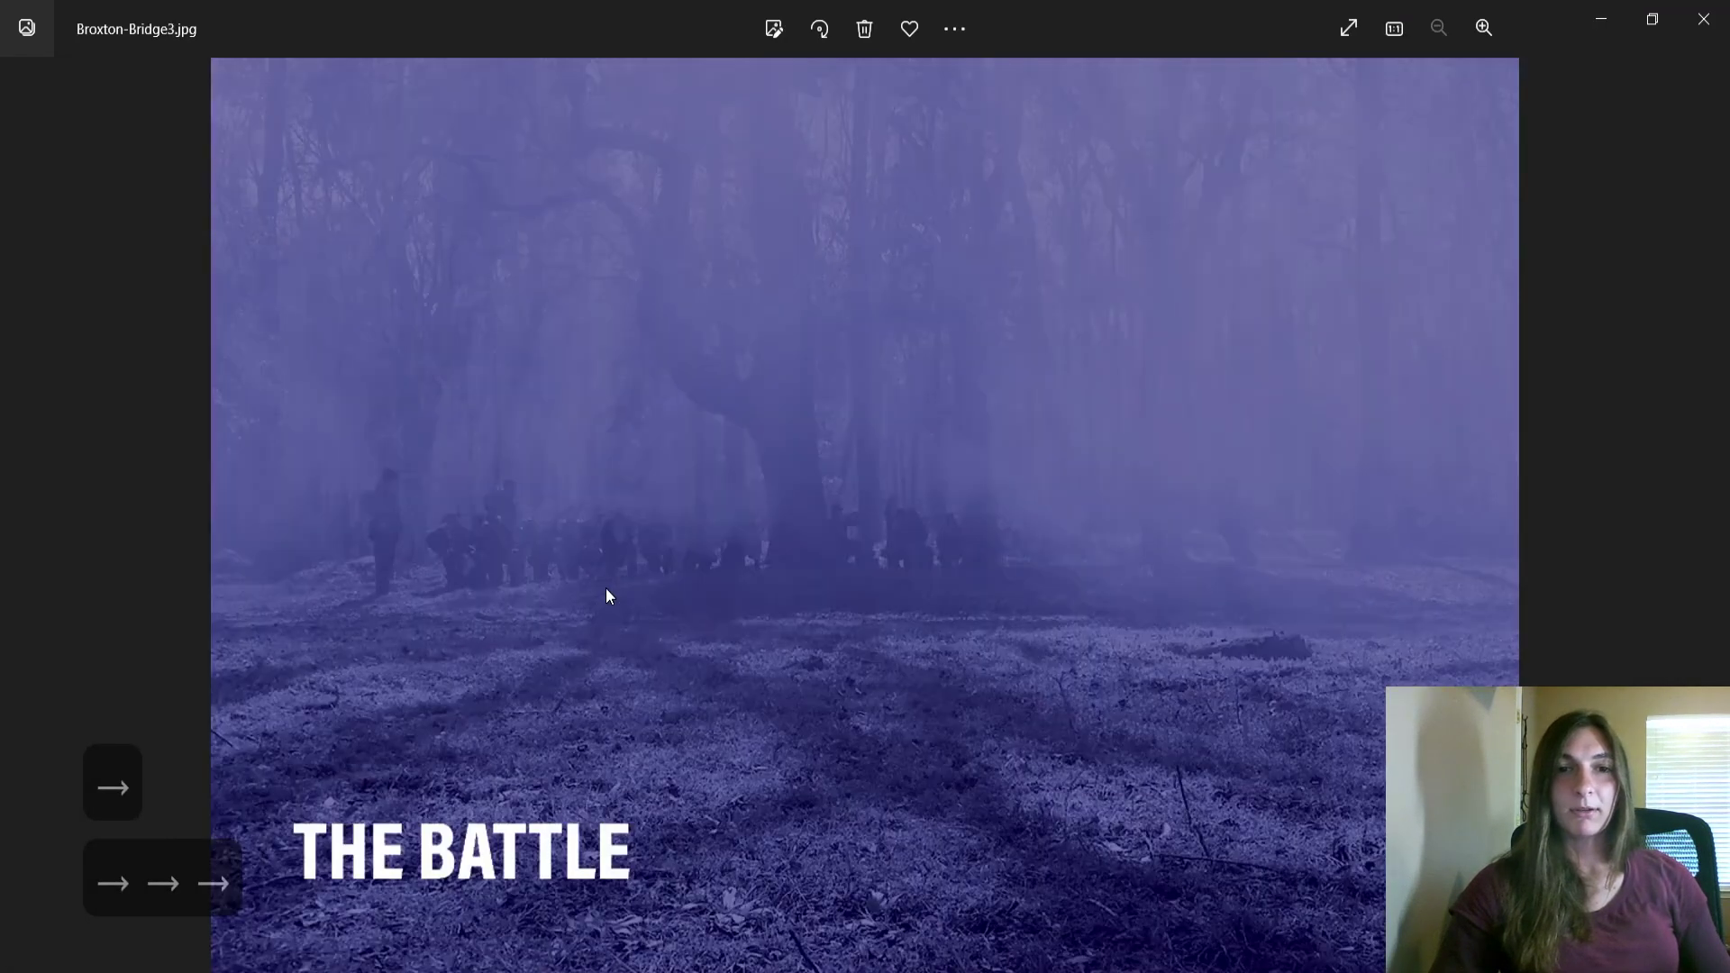
key("Right")
key("Right")
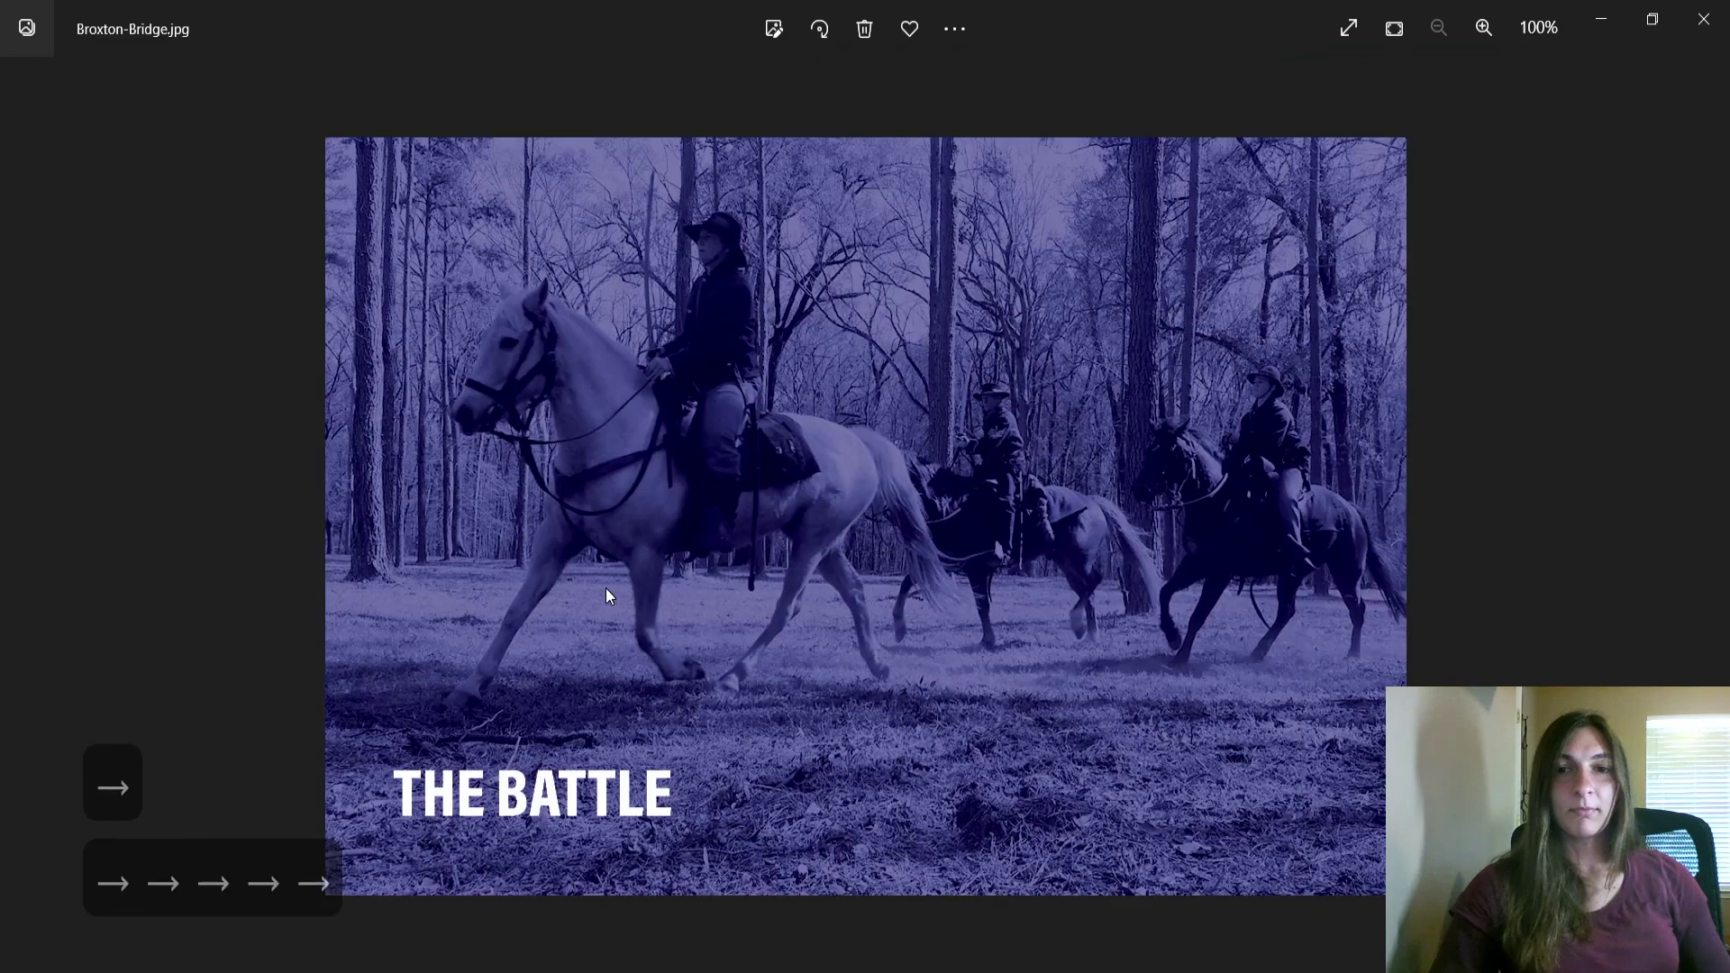
key("Right")
Page back through the exported images in the photo viewer and stop at Broxton-Bridge8.jpg
key("Left")
key("Left")
key("Left")
key("Left")
key("Left")
key("Left")
key("Left")
key("Left")
key("Left")
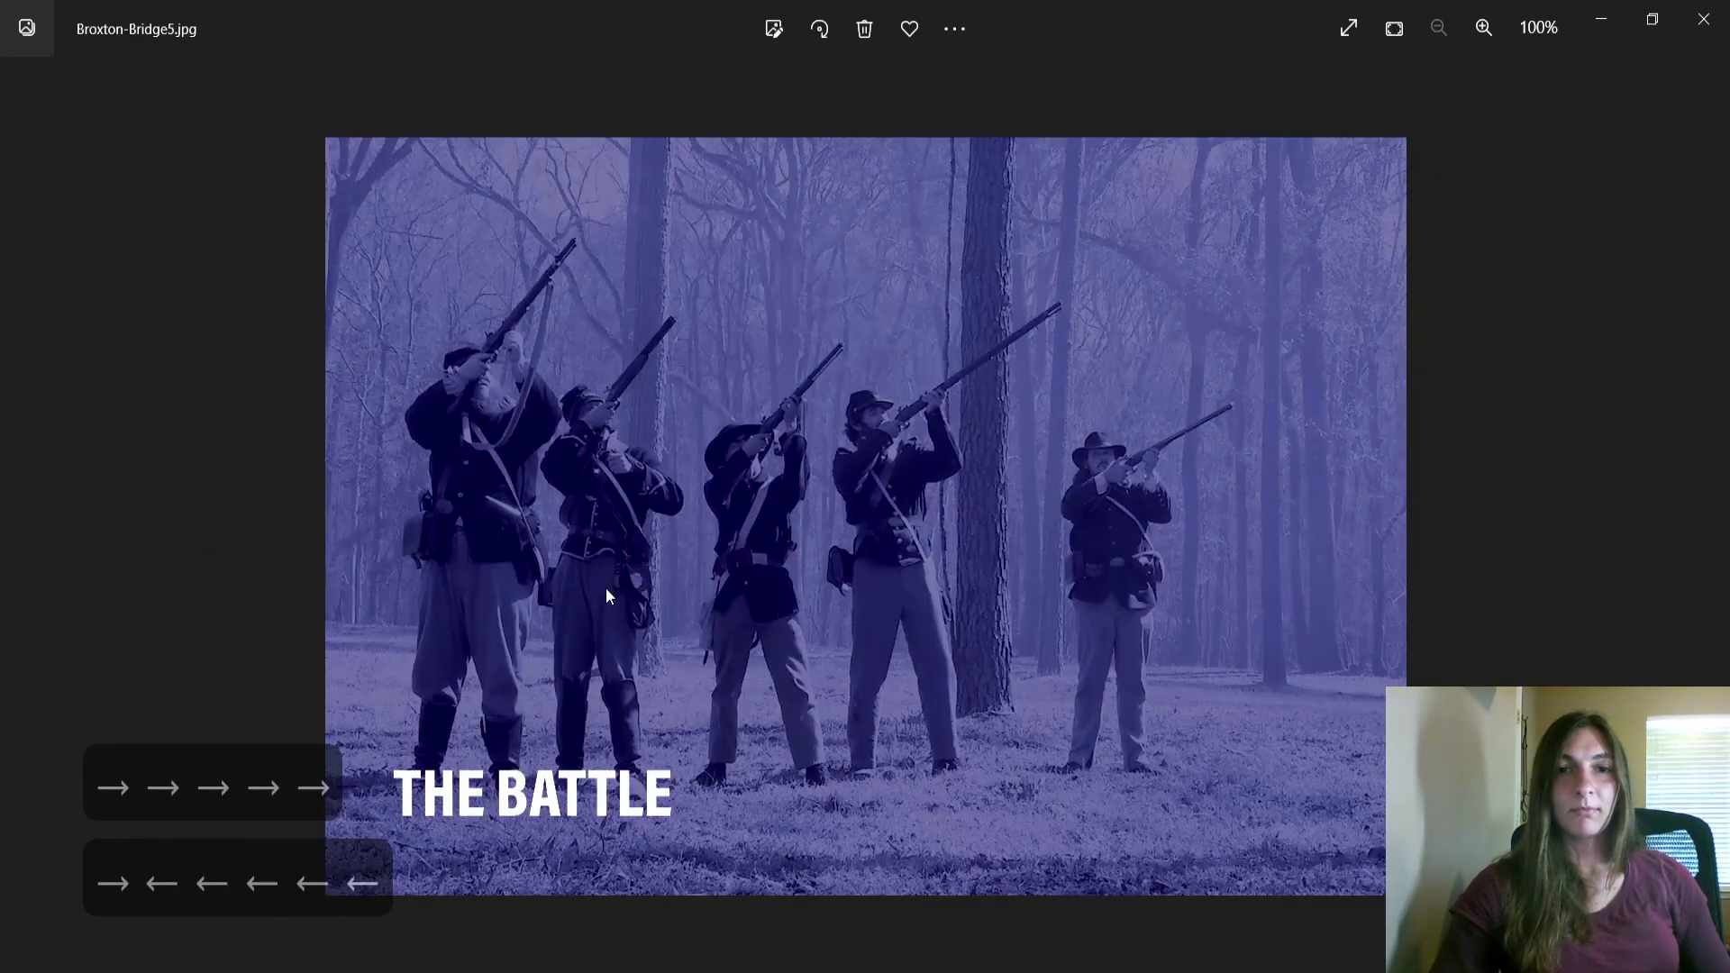
key("Right")
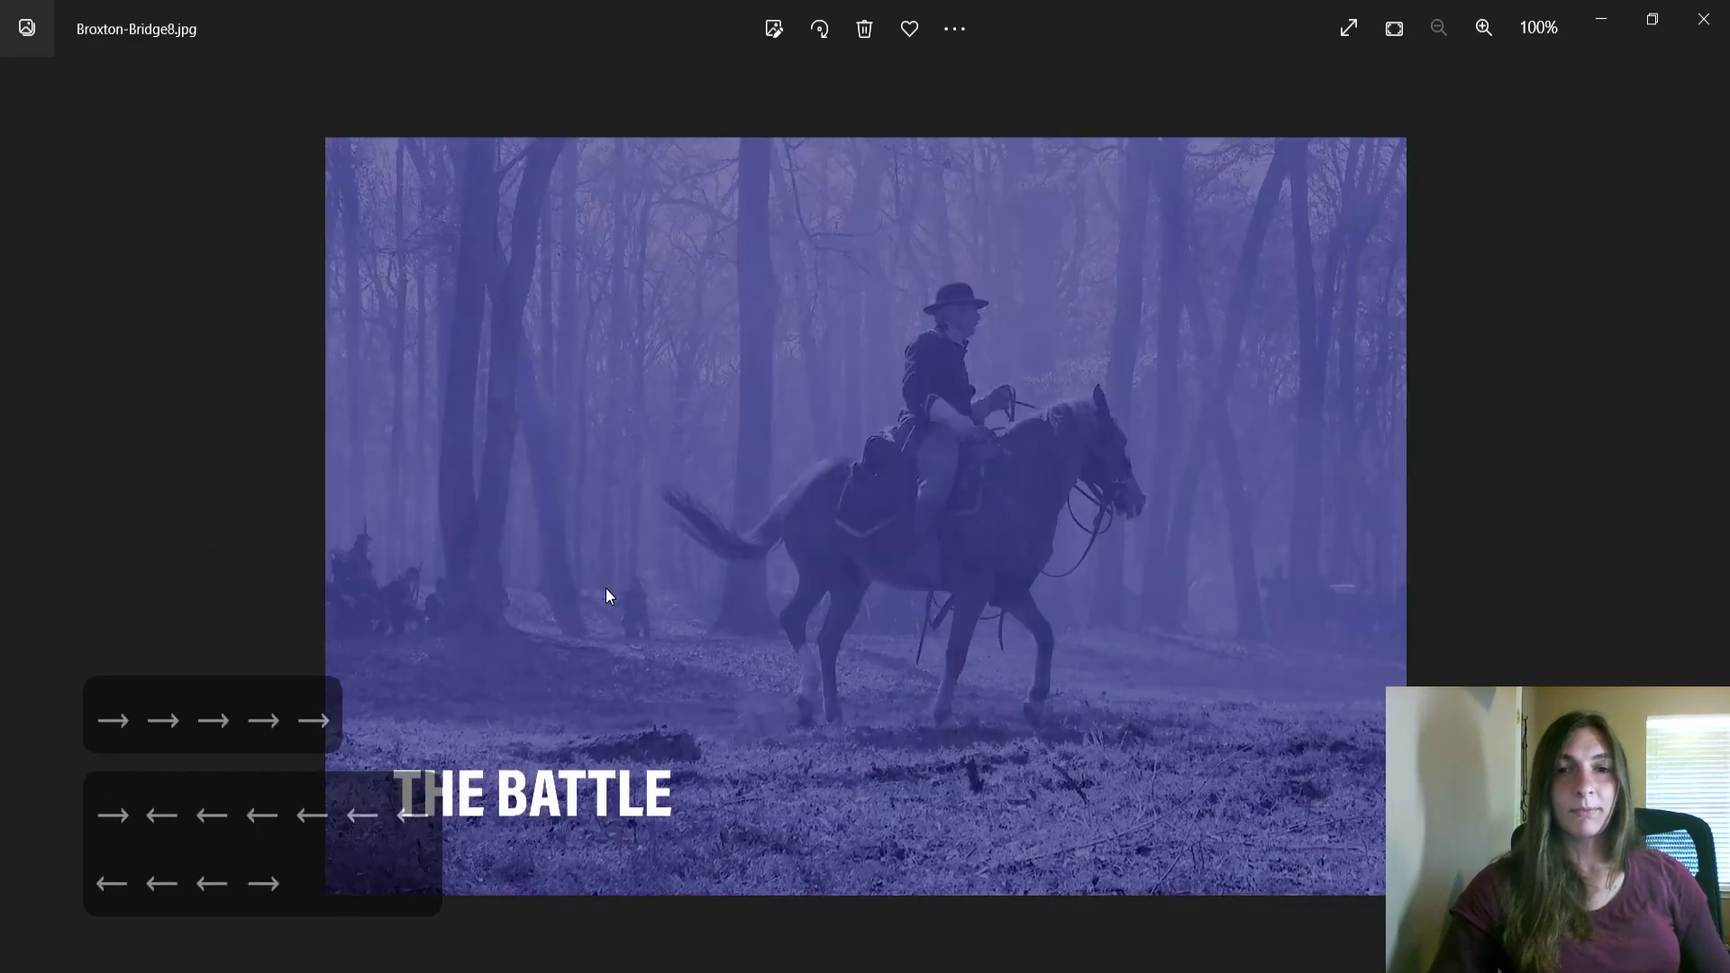